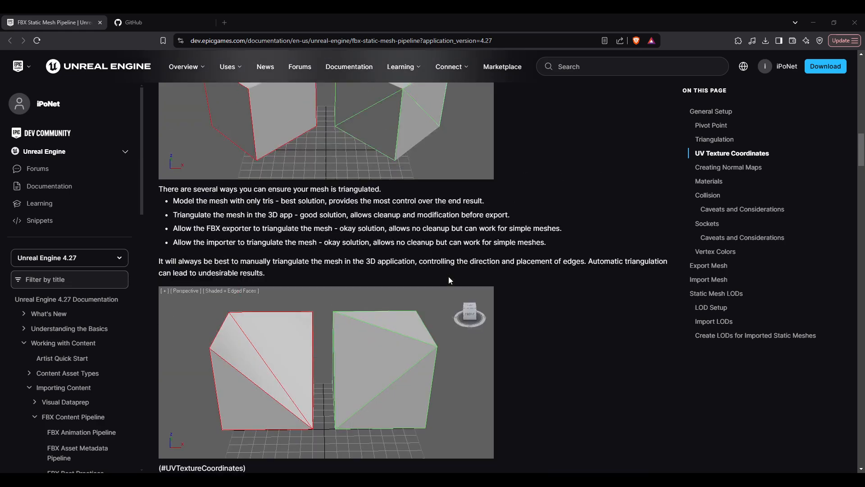
# Step: Scroll through the collision caveats section of the Unreal Engine FBX Static Mesh Pipeline documentation
pyautogui.scroll(-10, 449, 281)
pyautogui.scroll(-20, 452, 277)
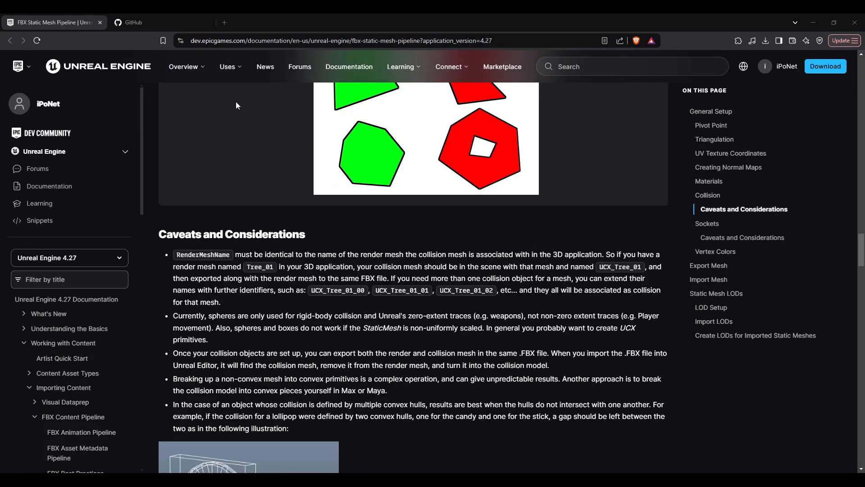
pyautogui.scroll(-2, 259, 133)
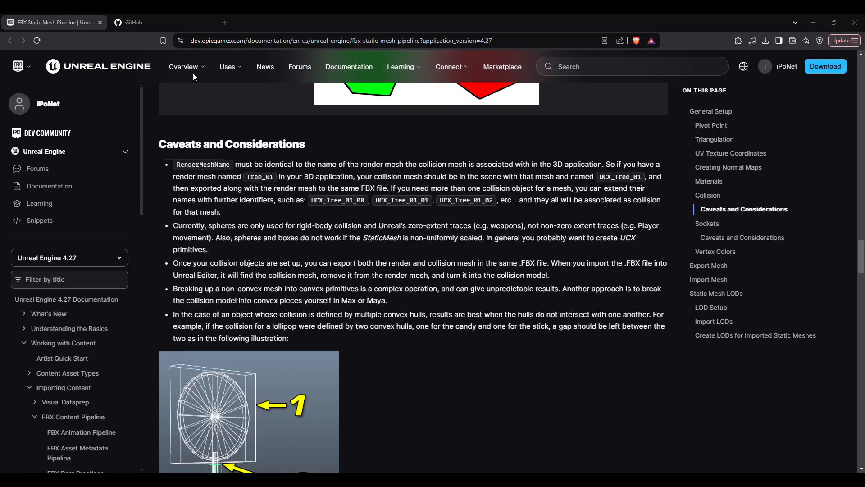
# Step: Switch to the GitHub tab and open the ohmcodes/bpy.ucx_tool repository
pyautogui.click(167, 22)
pyautogui.scroll(-3, 171, 105)
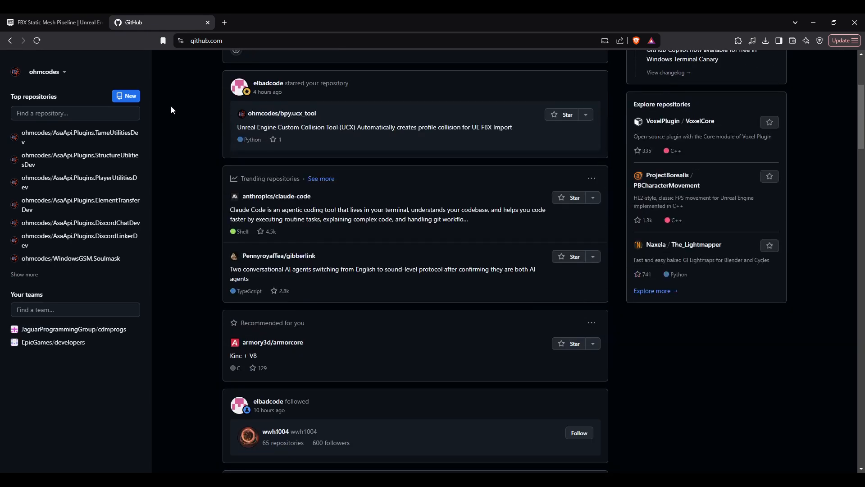
pyautogui.scroll(3, 272, 230)
pyautogui.click(283, 294)
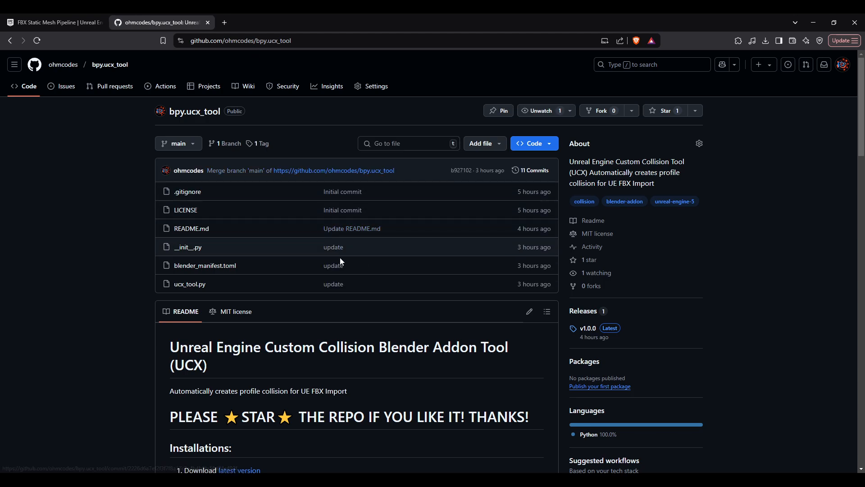
# Step: Read through the repository README's installation instructions
pyautogui.scroll(-1, 339, 258)
pyautogui.scroll(-4, 406, 271)
pyautogui.scroll(5, 450, 277)
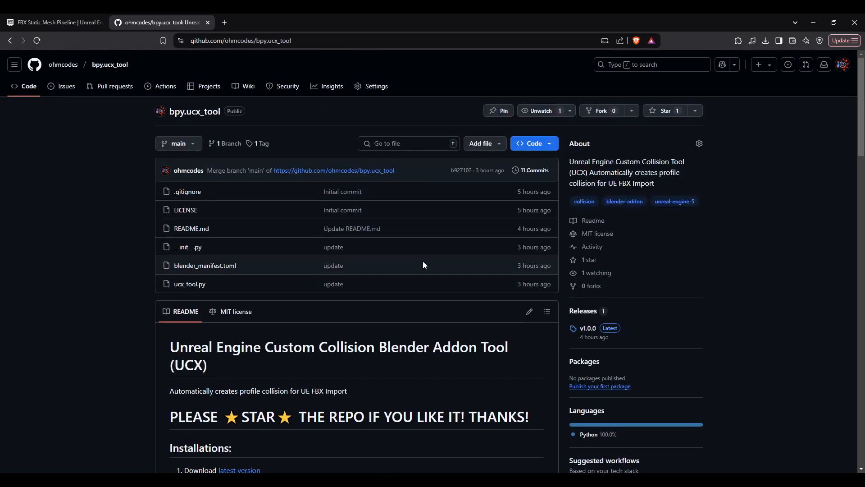
pyautogui.scroll(-8, 423, 266)
pyautogui.scroll(4, 420, 279)
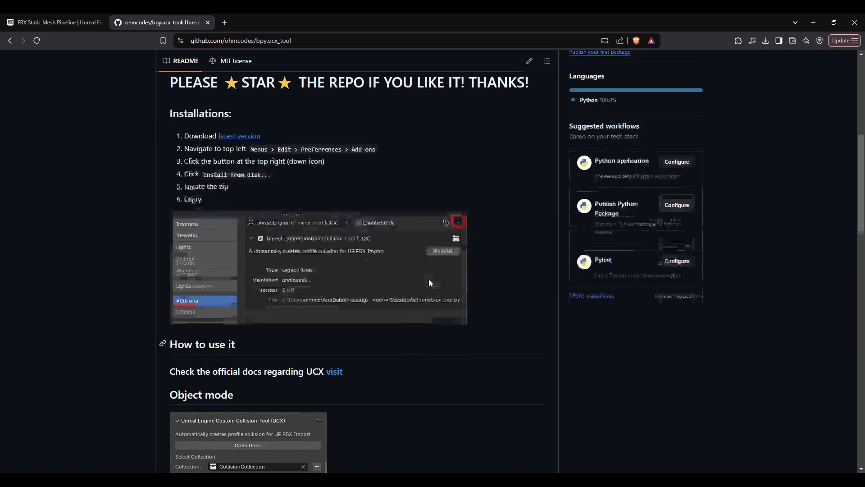
pyautogui.scroll(2, 484, 203)
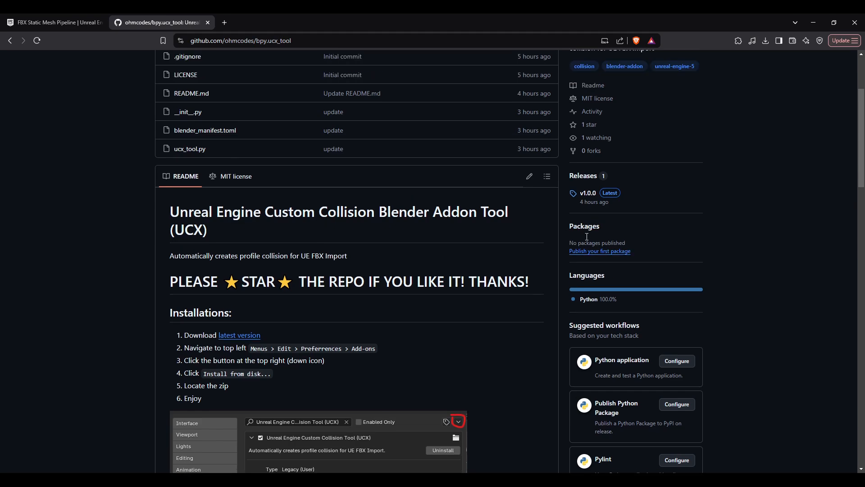
# Step: Open the v1.0.0 release and download ucx_tool.zip, saving it to the Desktop
pyautogui.click(587, 195)
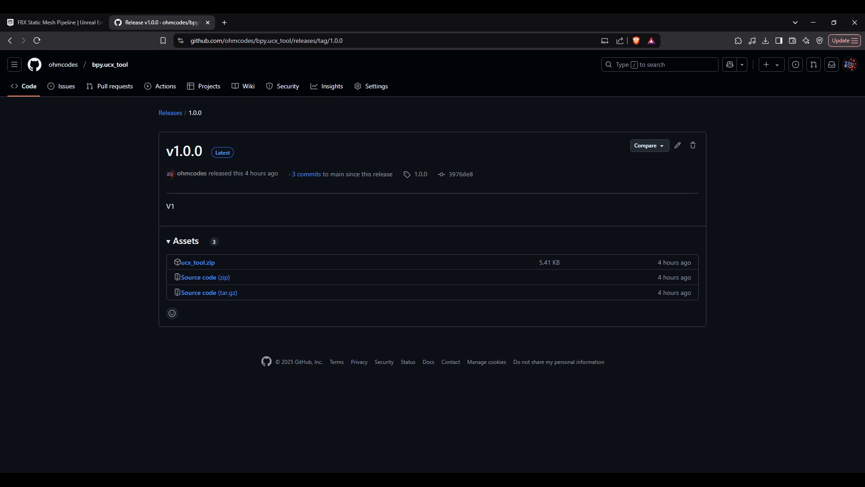
pyautogui.moveTo(160, 7)
pyautogui.click(246, 41)
pyautogui.click(197, 263)
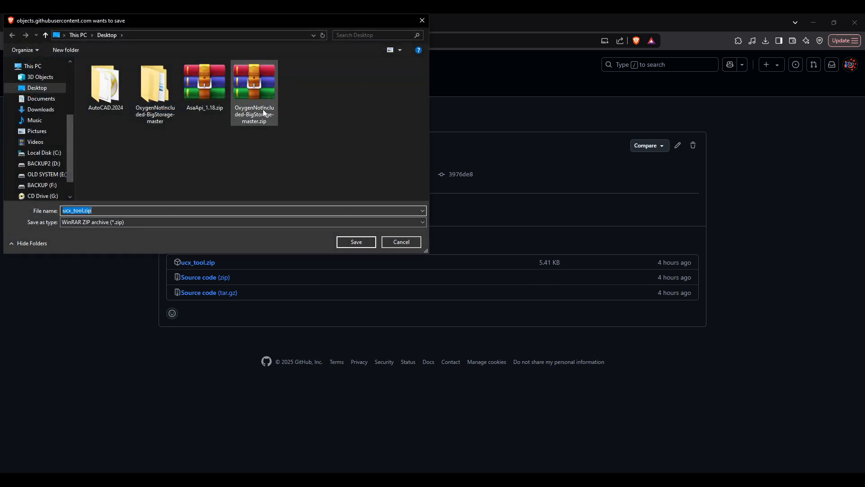
pyautogui.click(359, 241)
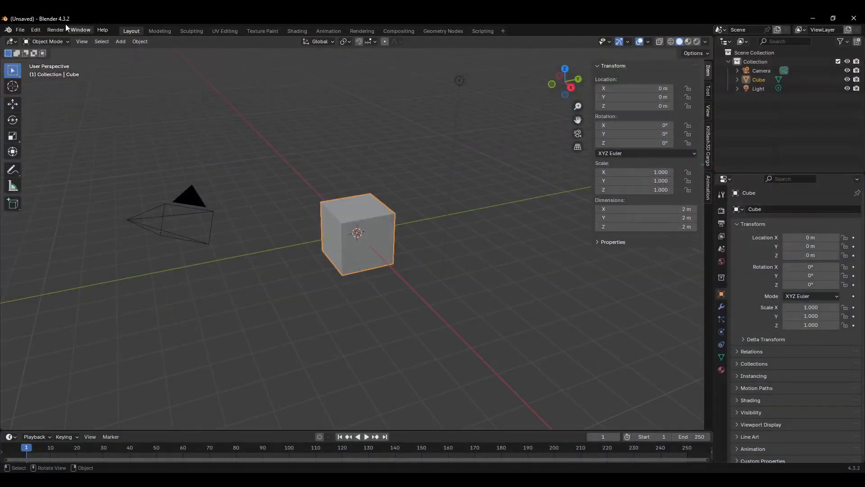
# Step: Switch to Blender and open the Preferences window at the add-ons section
pyautogui.click(20, 30)
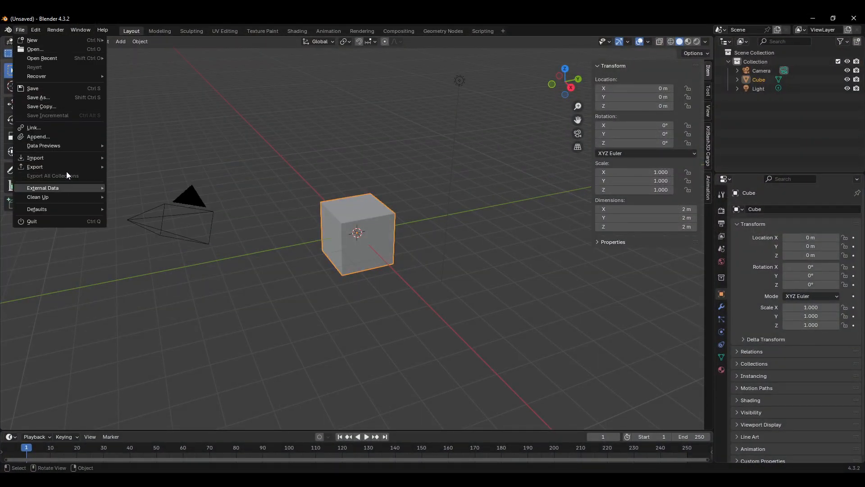
pyautogui.click(32, 31)
pyautogui.click(32, 34)
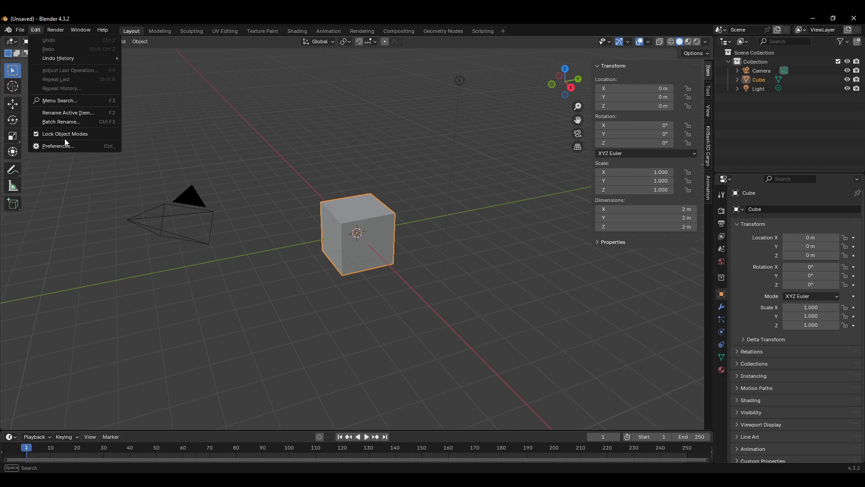
pyautogui.click(36, 31)
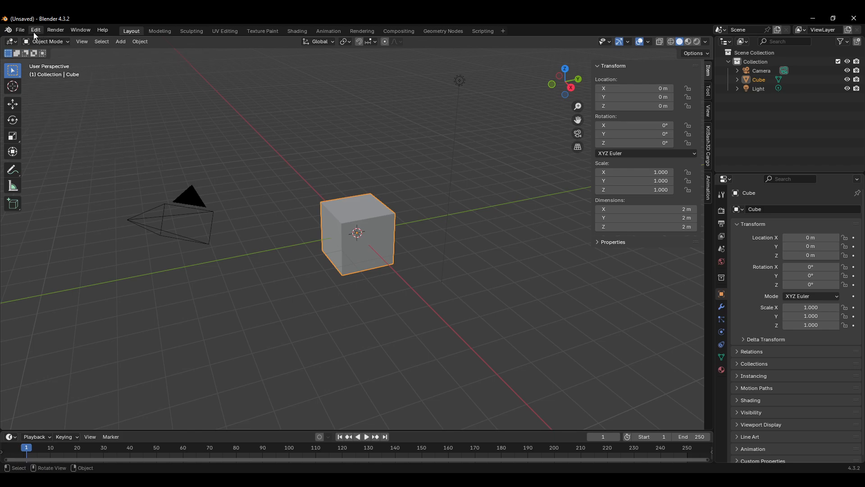
pyautogui.click(38, 35)
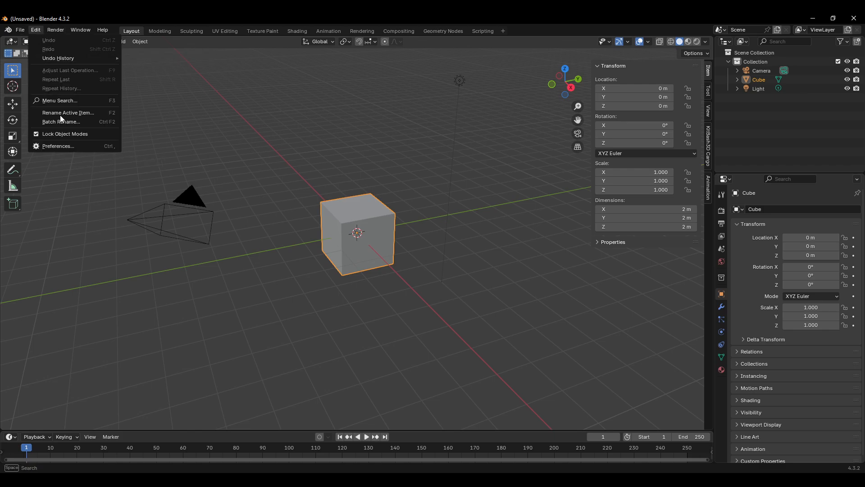
pyautogui.click(72, 147)
pyautogui.moveTo(137, 26); pyautogui.dragTo(190, 37)
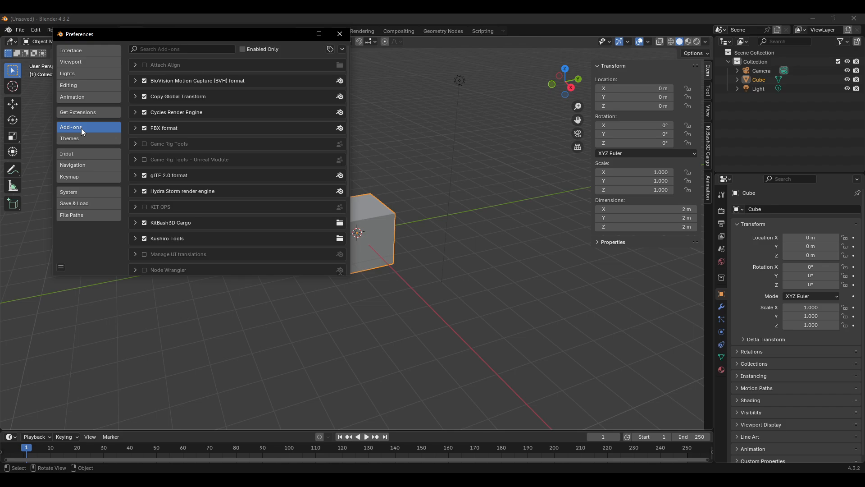
# Step: Install ucx_tool.zip from the Desktop as an add-on and enable Unreal Engine Custom Collision Tool (UCX)
pyautogui.click(342, 49)
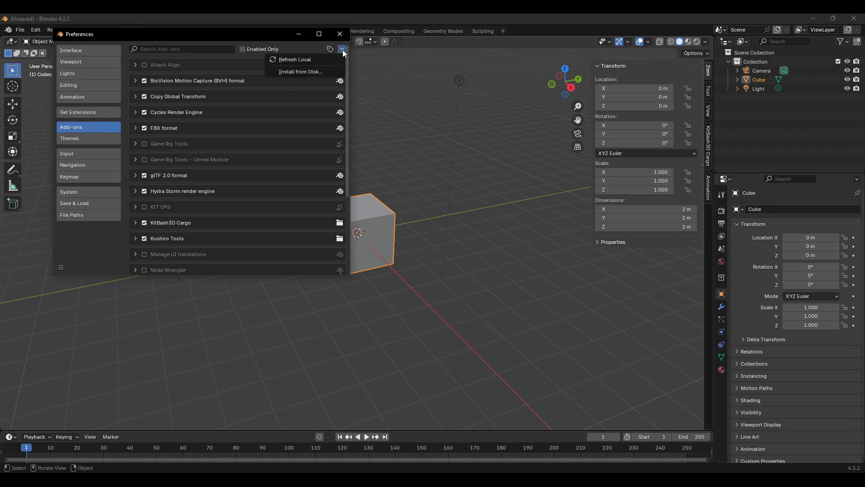
pyautogui.click(314, 70)
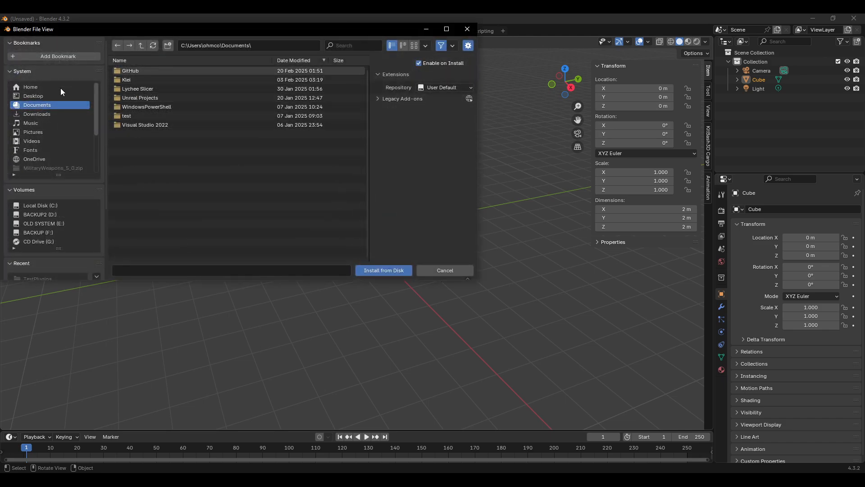
pyautogui.click(37, 96)
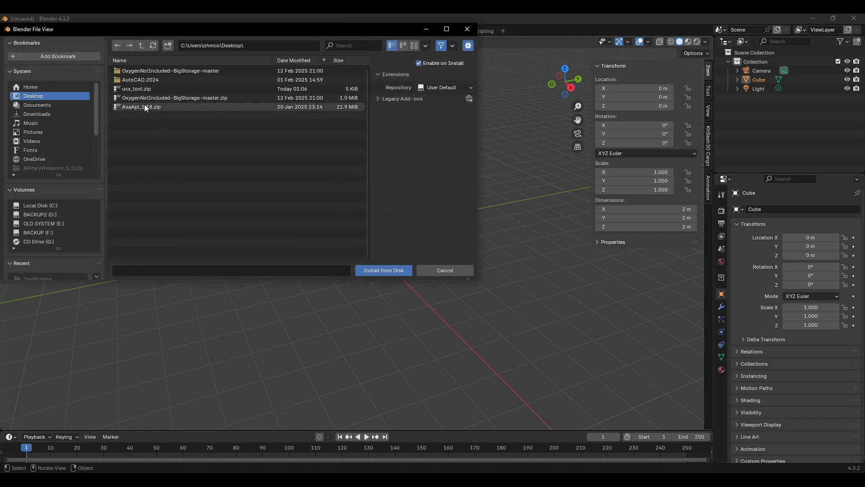
pyautogui.click(140, 89)
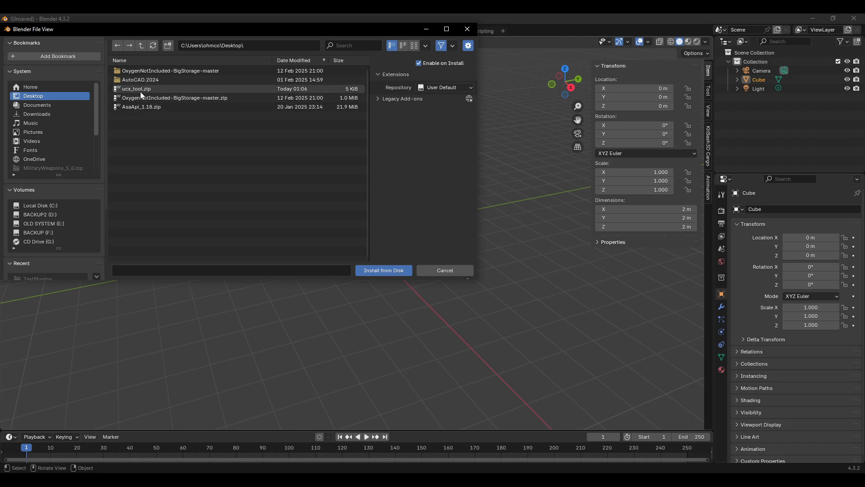
pyautogui.click(384, 271)
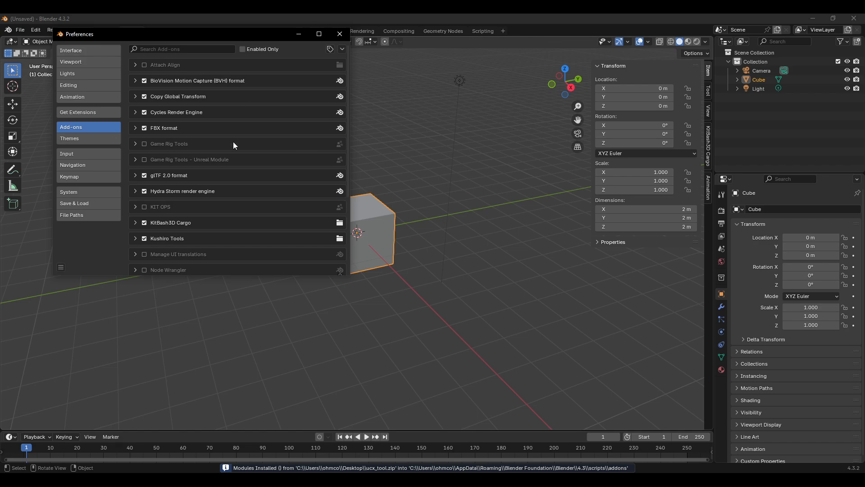
pyautogui.scroll(-5, 243, 162)
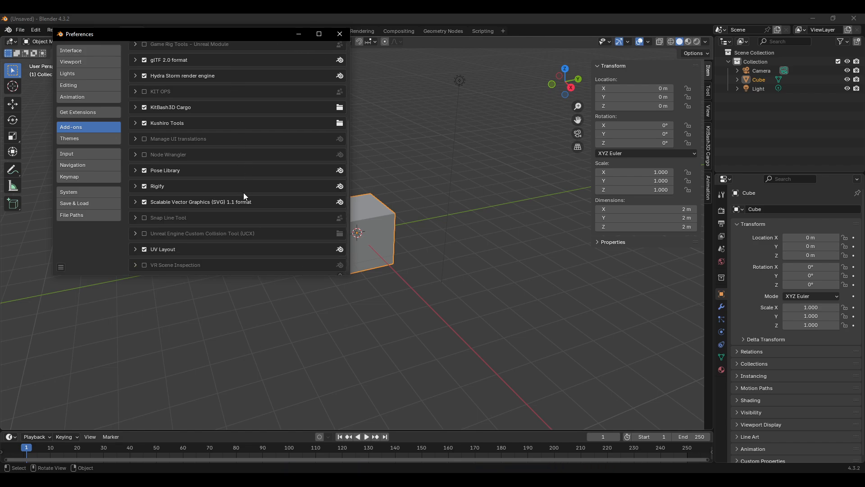
pyautogui.click(145, 234)
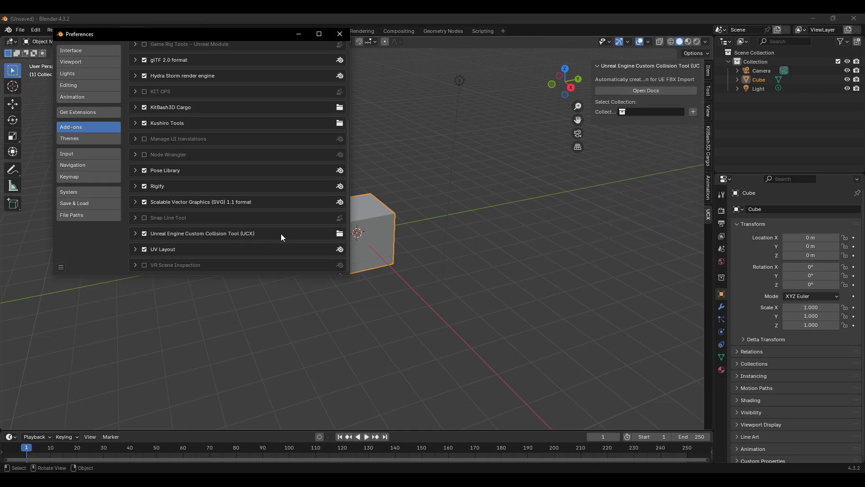
# Step: Expand the Unreal Engine Custom Collision Tool (UCX) add-on and uninstall it
pyautogui.click(136, 232)
pyautogui.scroll(-3, 262, 235)
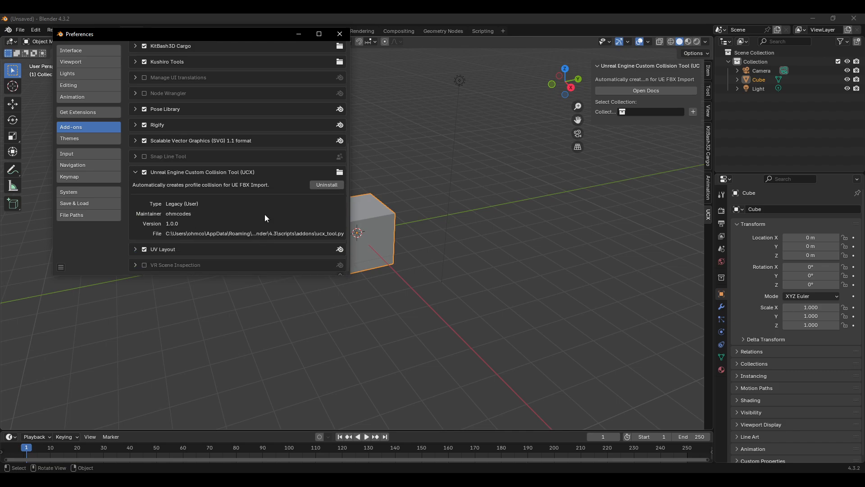
pyautogui.click(327, 185)
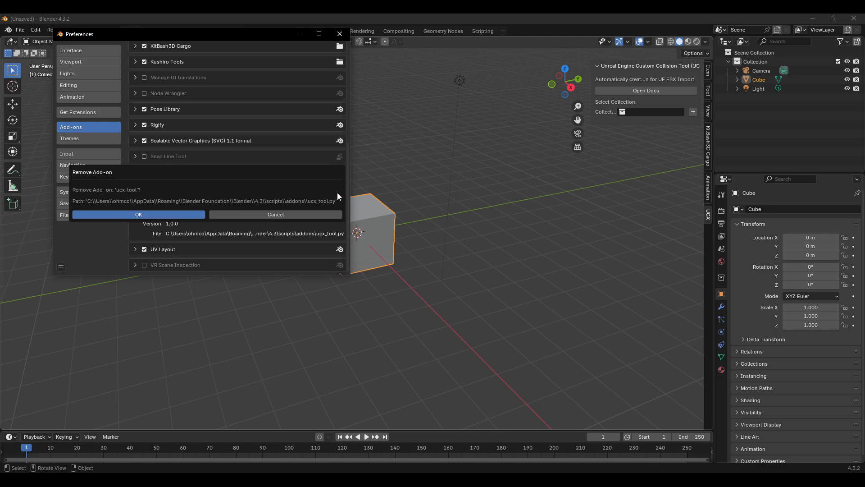
pyautogui.click(204, 215)
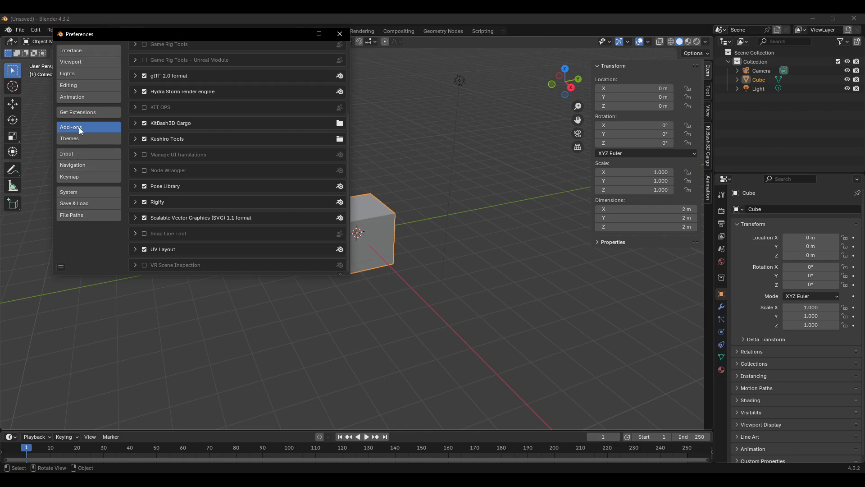
# Step: Install ucx_tool.zip from the Desktop again as an add-on
pyautogui.scroll(5, 322, 90)
pyautogui.click(343, 49)
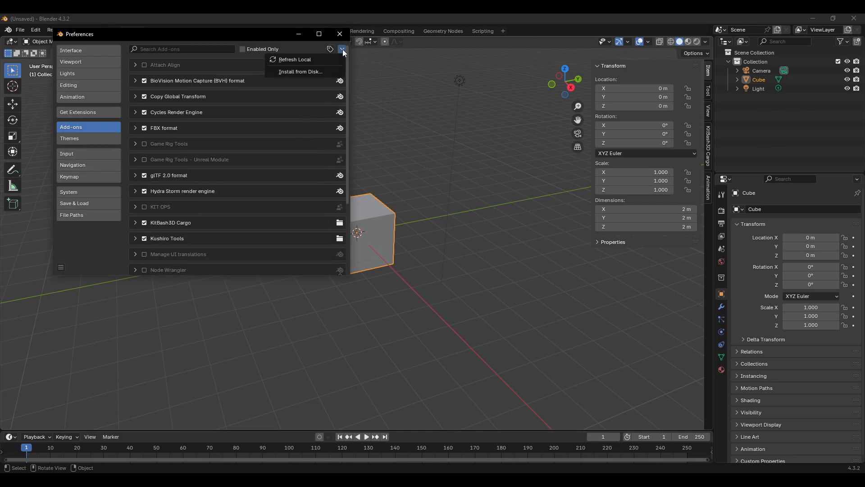
pyautogui.click(307, 72)
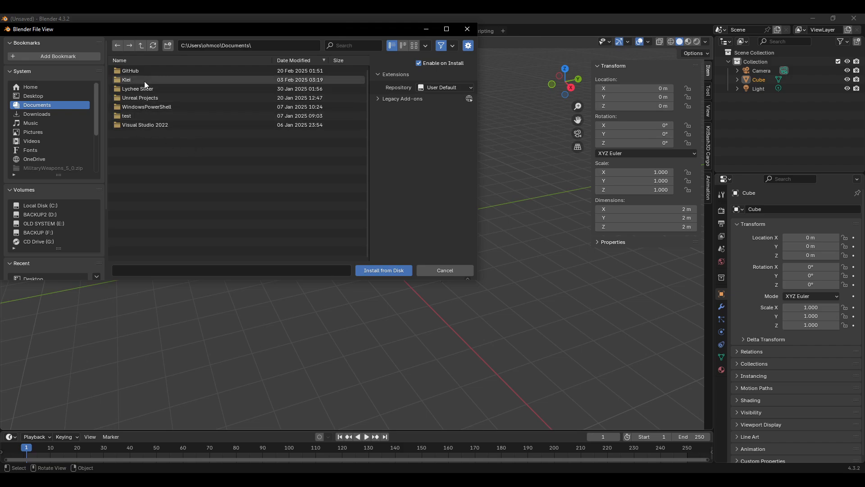
pyautogui.click(35, 95)
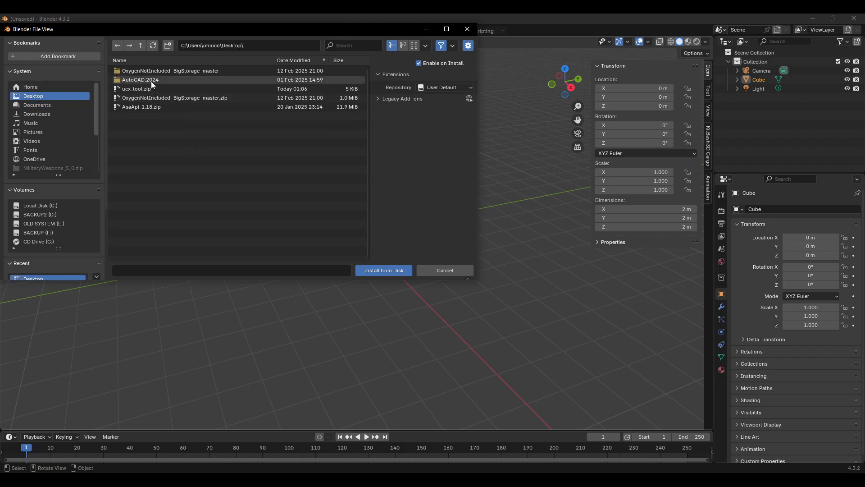
pyautogui.click(144, 89)
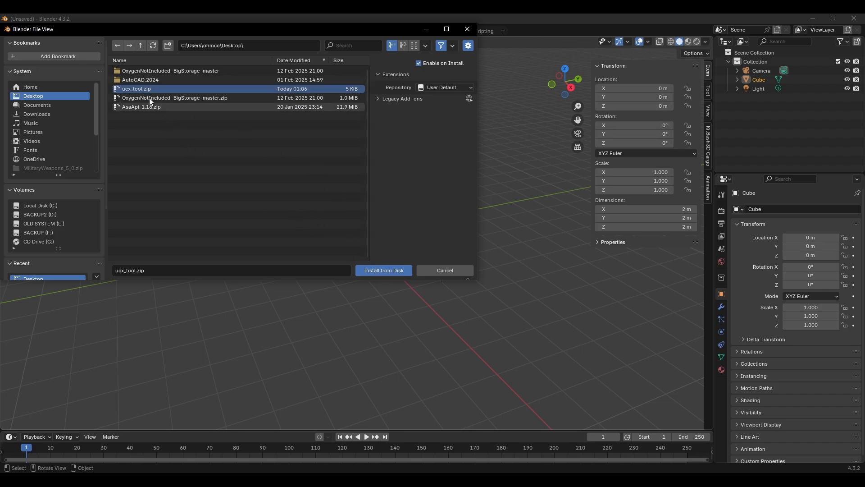
pyautogui.click(381, 270)
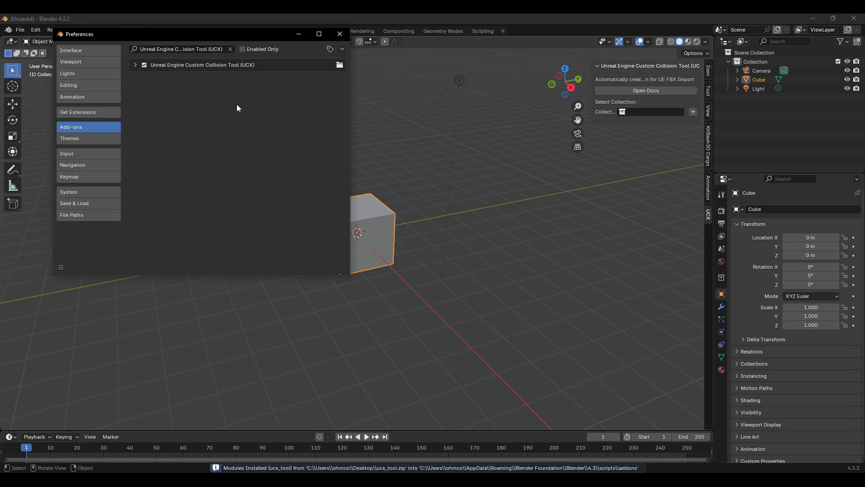
# Step: Expand the installed UCX add-on's details and close the Preferences window
pyautogui.click(136, 65)
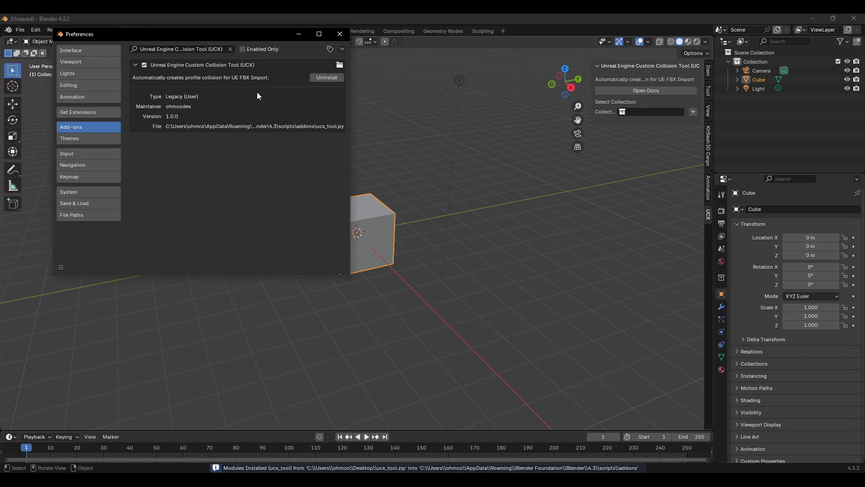
pyautogui.click(432, 135)
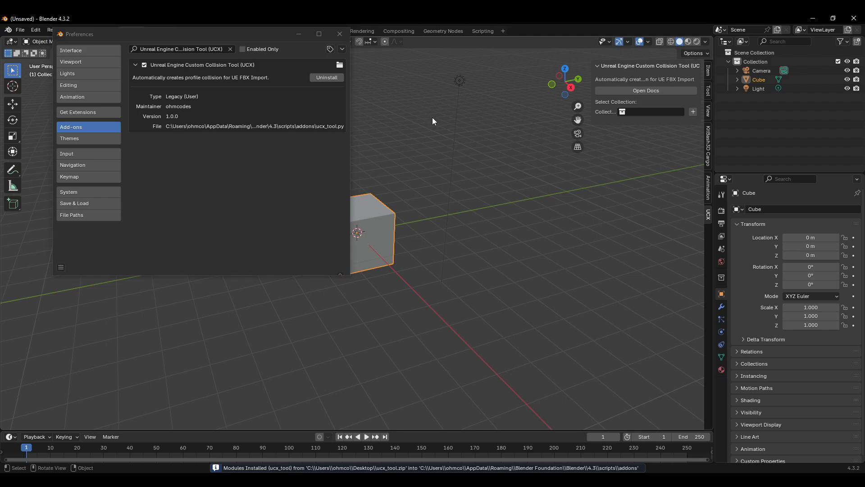
pyautogui.click(339, 34)
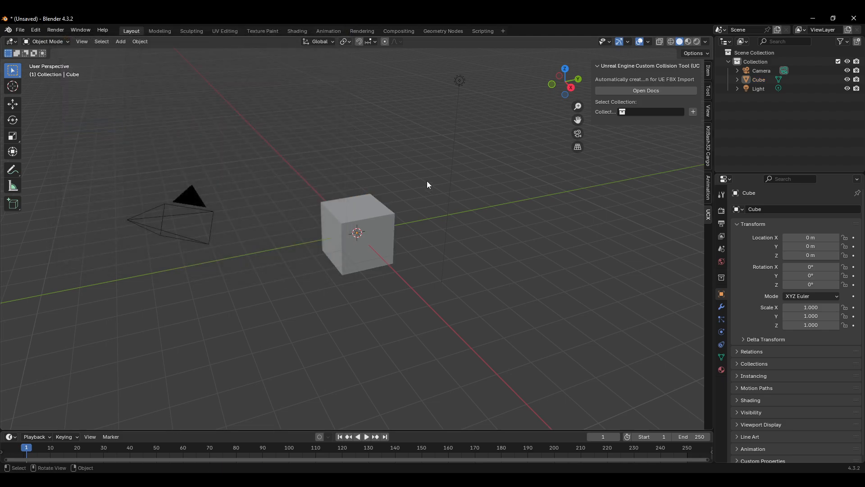
# Step: Select the default cube in the viewport
pyautogui.moveTo(429, 170); pyautogui.dragTo(462, 173, button='middle')
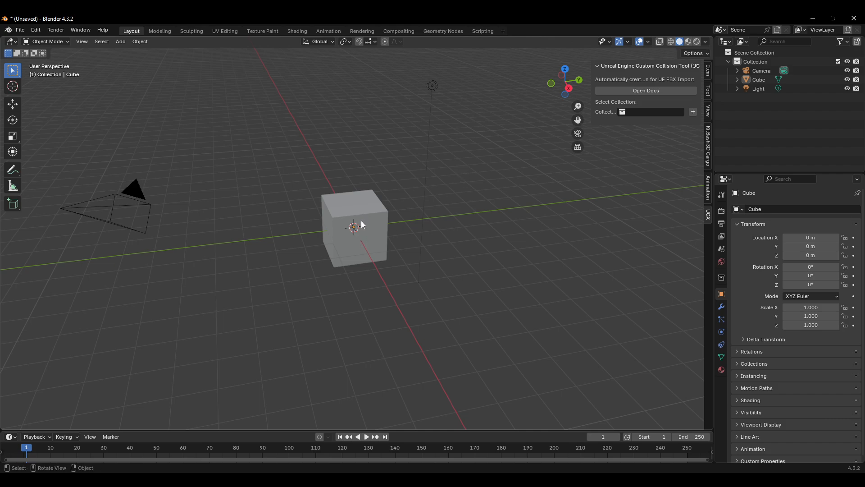
pyautogui.click(378, 228)
pyautogui.moveTo(334, 244); pyautogui.dragTo(384, 261, button='middle')
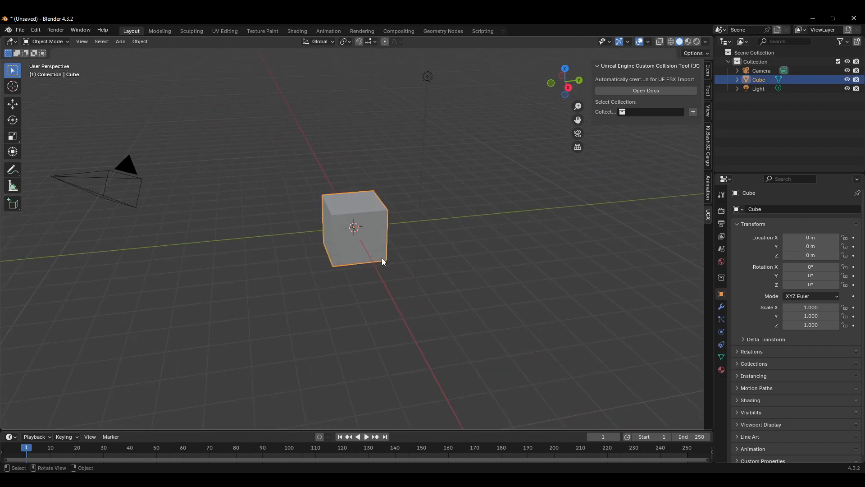
# Step: Add a new cube mesh at the scene origin alongside the default cube
pyautogui.click(445, 309)
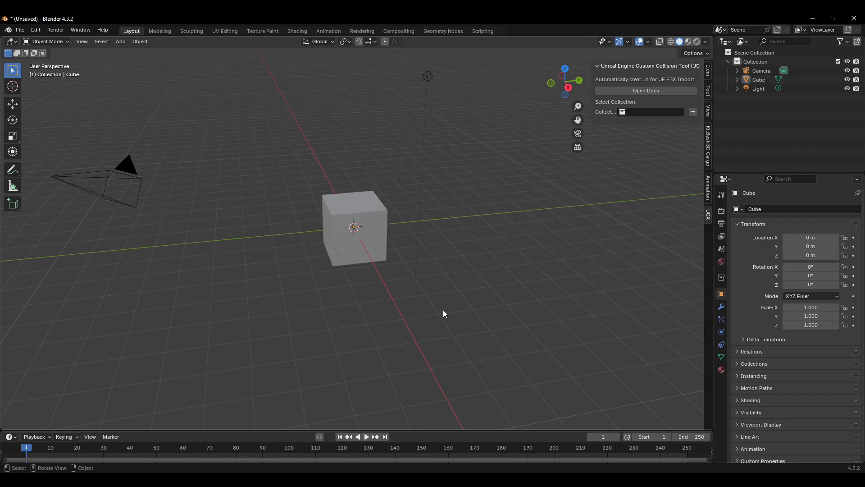
pyautogui.click(368, 250)
pyautogui.hotkey('shift', 'a')
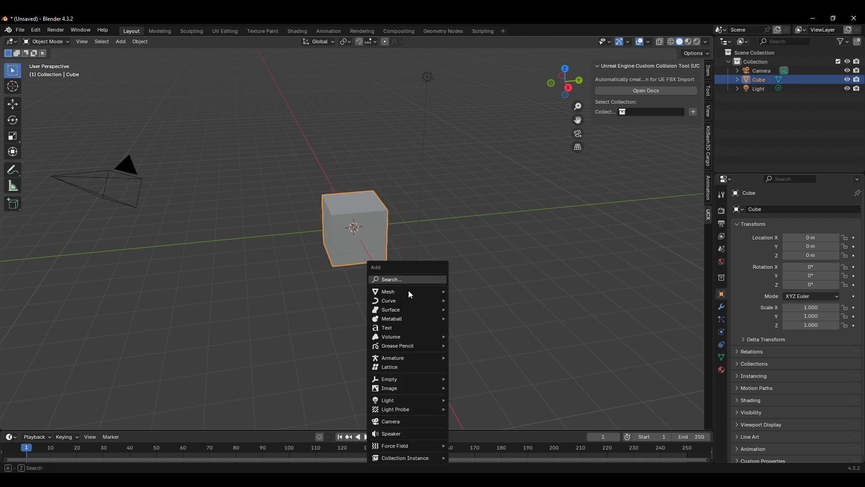
pyautogui.moveTo(447, 296)
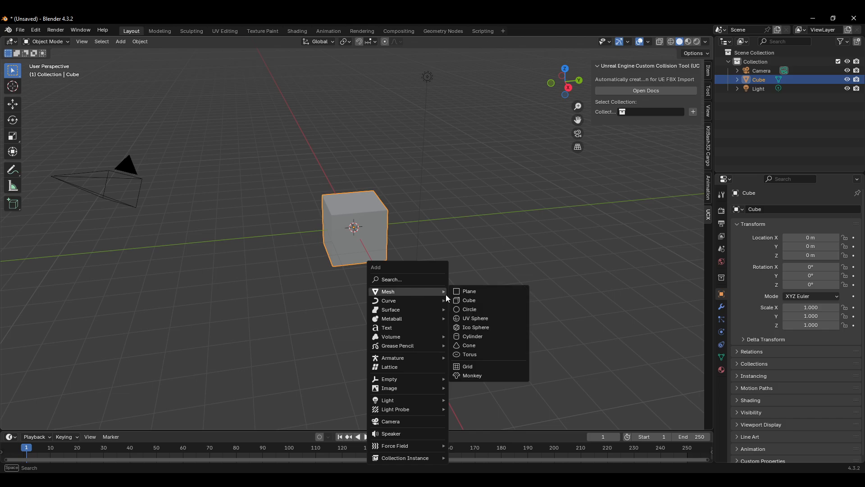
pyautogui.click(492, 303)
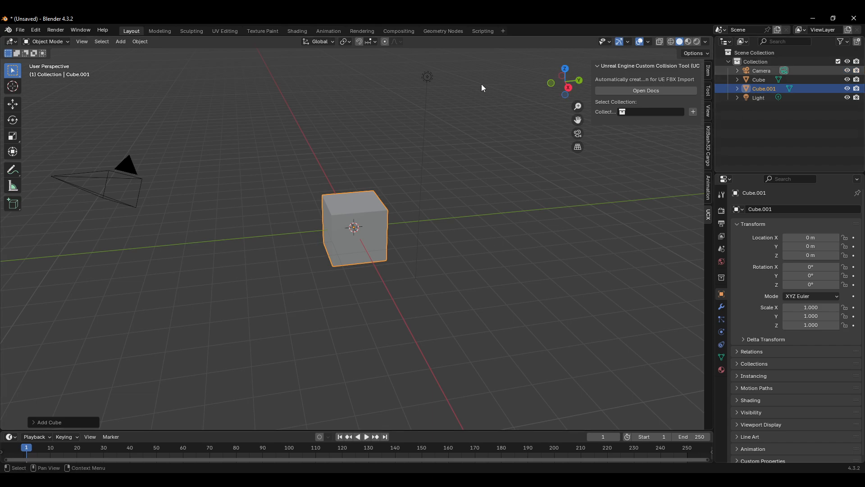
# Step: Select the camera and the light and delete them
pyautogui.moveTo(498, 67); pyautogui.dragTo(401, 100)
pyautogui.keyDown('shift'); pyautogui.click(130, 153); pyautogui.keyUp('shift')
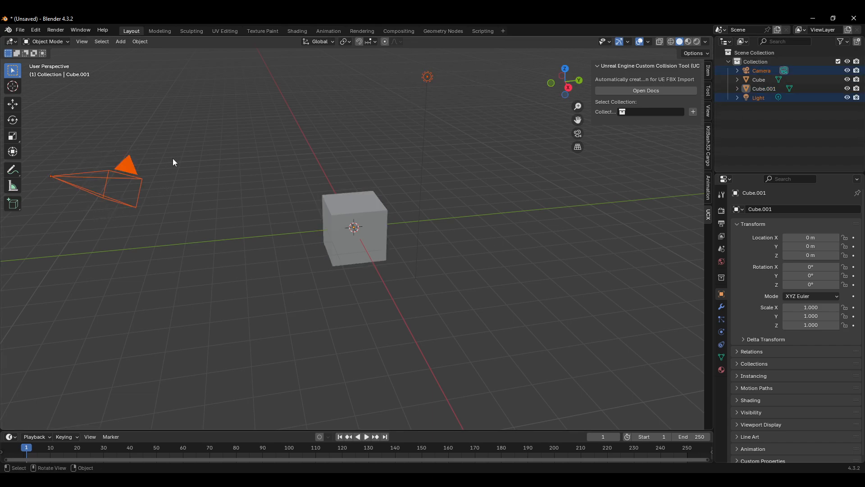
pyautogui.press('Delete')
# Step: Rename the new cube UCX_Cube_00 to follow the Unreal collision naming convention
pyautogui.click(356, 209)
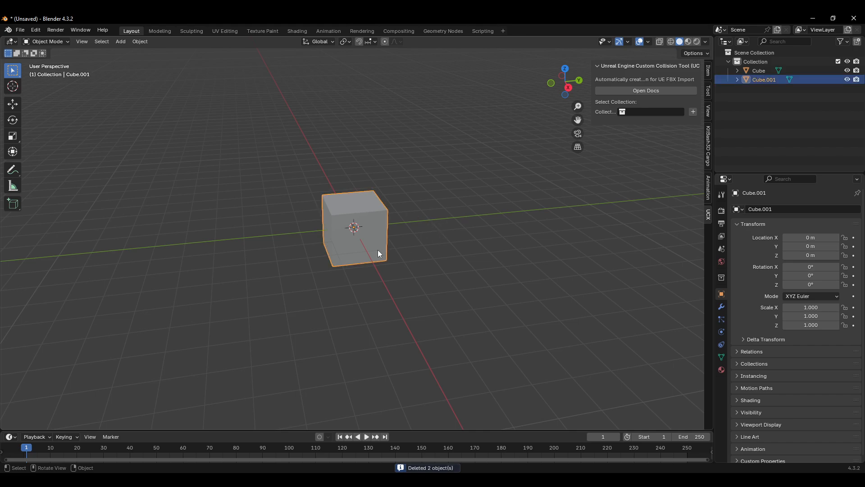
pyautogui.moveTo(379, 228); pyautogui.dragTo(430, 231, button='middle')
pyautogui.scroll(3, 364, 227)
pyautogui.scroll(1, 347, 226)
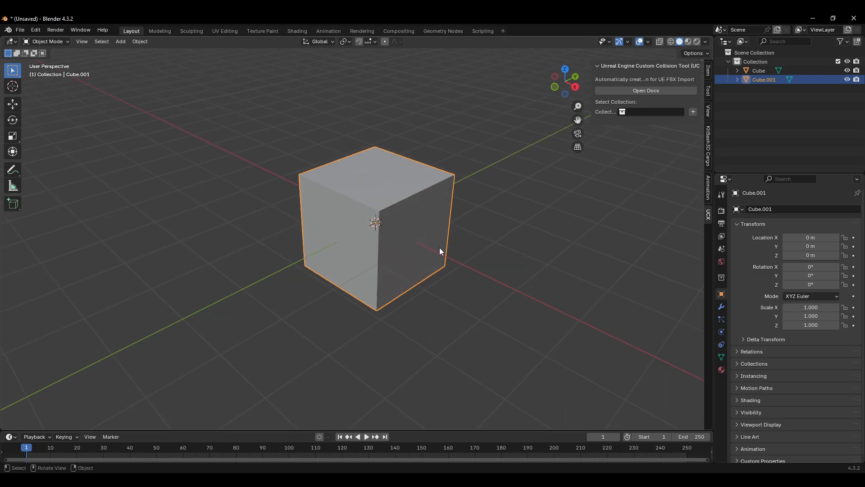
pyautogui.doubleClick(764, 79)
pyautogui.write('UCX')
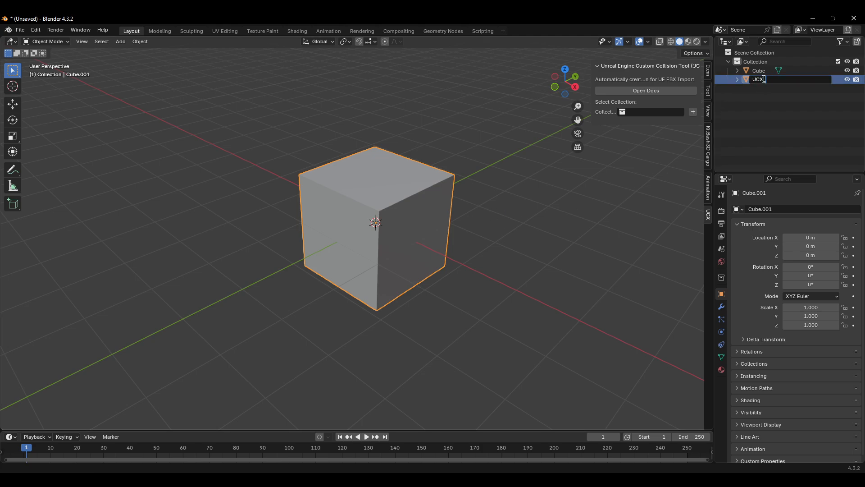
pyautogui.write('_Cube')
pyautogui.write('.001')
pyautogui.press('BackSpace')
pyautogui.press('BackSpace')
pyautogui.press('BackSpace')
pyautogui.write('_00')
pyautogui.press('Return')
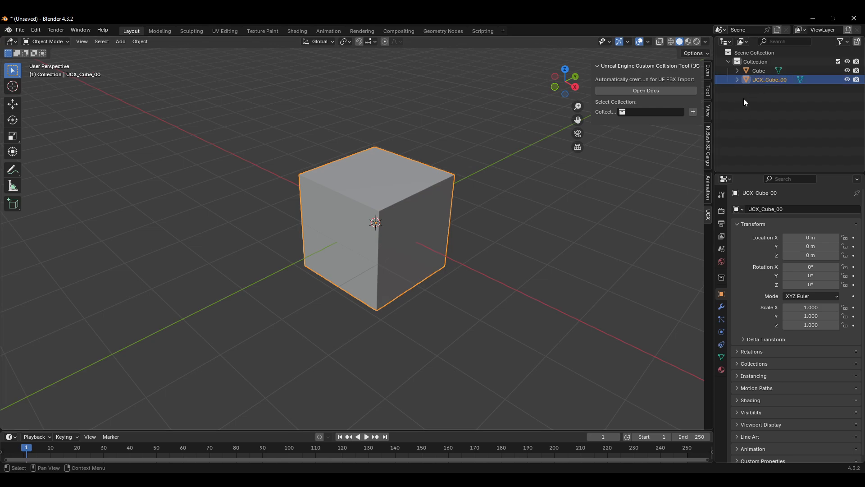
# Step: Delete the UCX_Cube_00 object and the original cube, leaving the scene empty
pyautogui.moveTo(578, 203); pyautogui.dragTo(538, 205, button='middle')
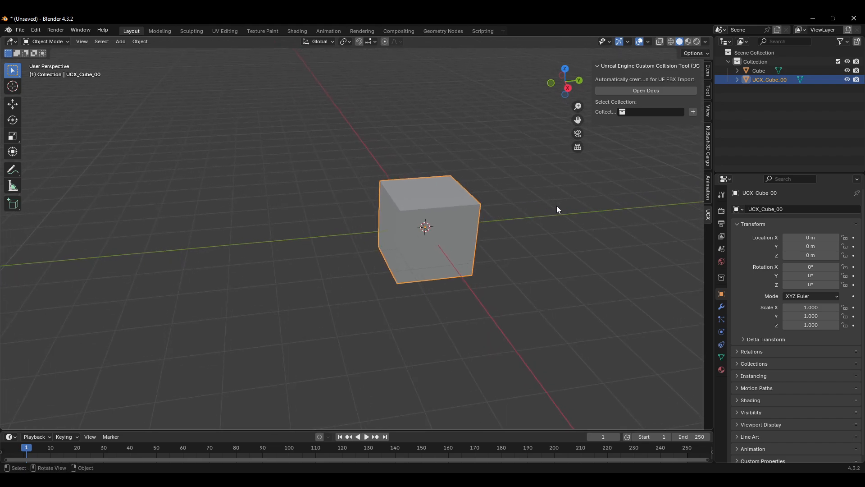
pyautogui.scroll(3, 537, 219)
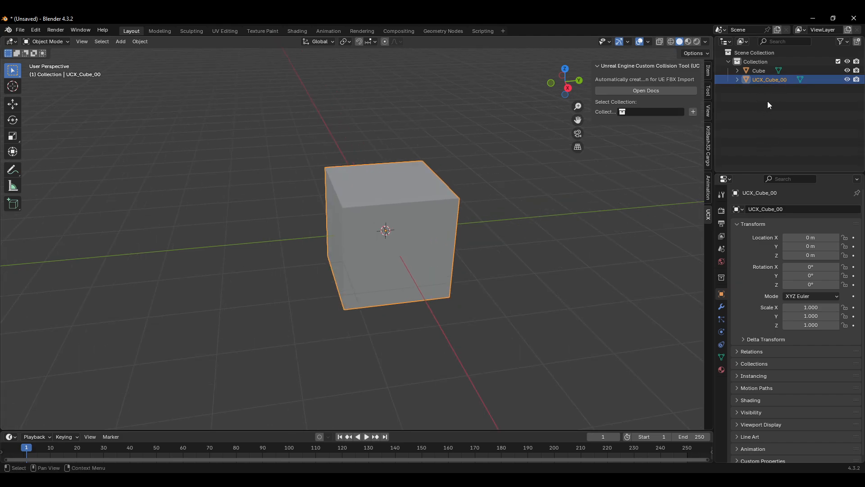
pyautogui.moveTo(466, 207); pyautogui.dragTo(473, 219, button='middle')
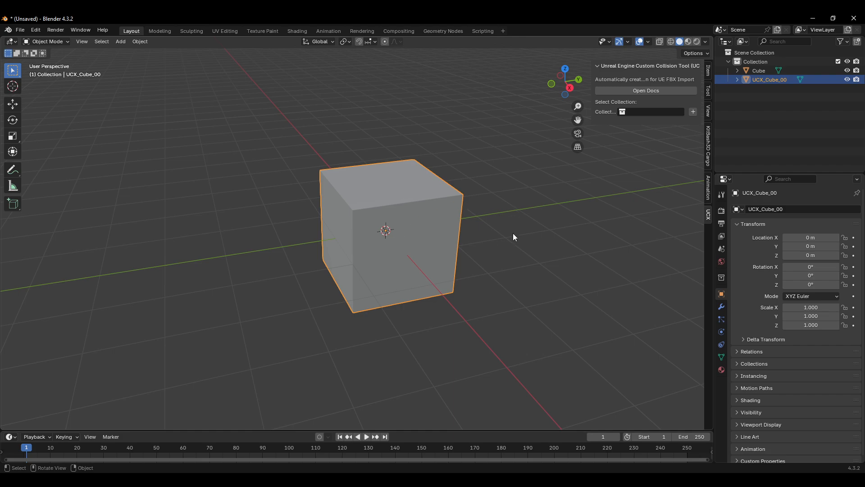
pyautogui.moveTo(545, 226); pyautogui.dragTo(495, 198, button='middle')
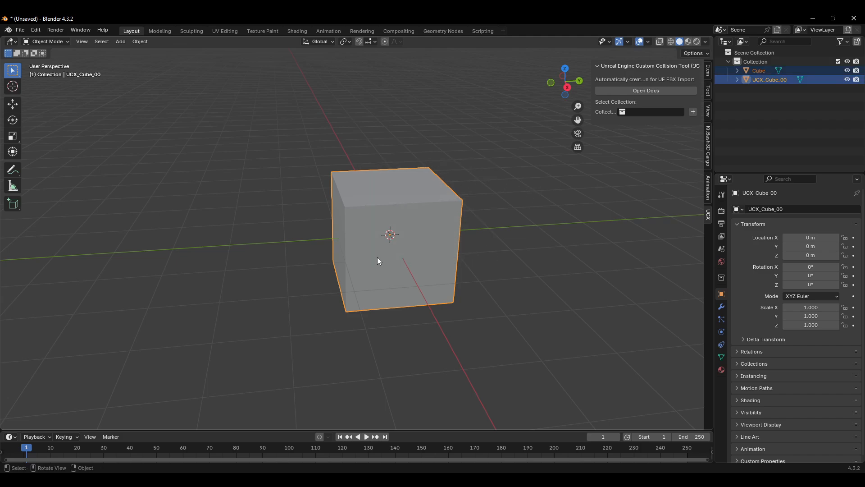
pyautogui.keyDown('shift'); pyautogui.click(759, 71); pyautogui.keyUp('shift')
pyautogui.click(758, 71)
pyautogui.click(759, 80)
pyautogui.click(761, 73)
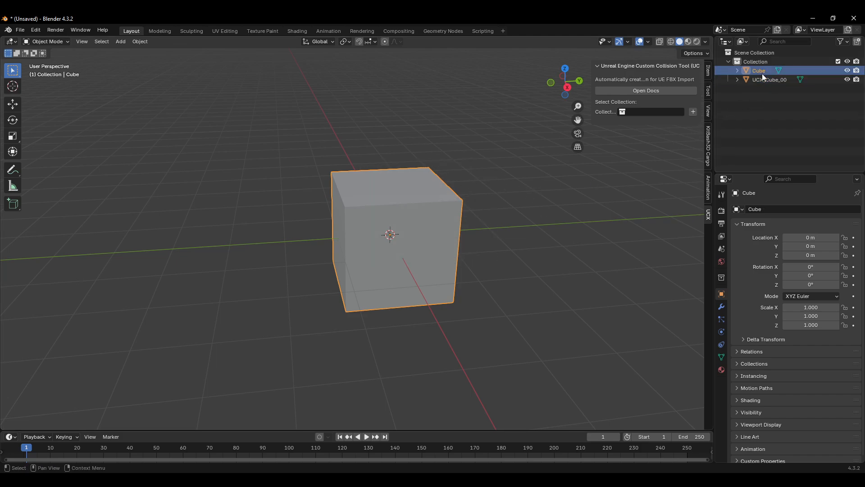
pyautogui.click(761, 78)
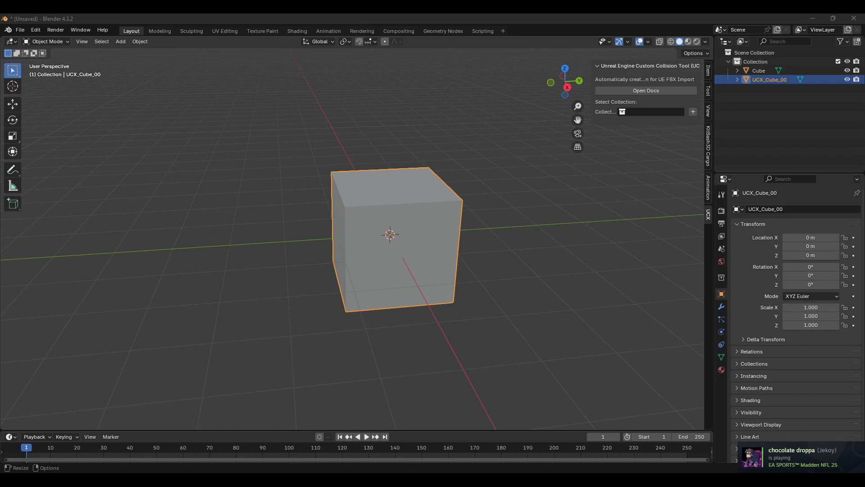
pyautogui.press('Delete')
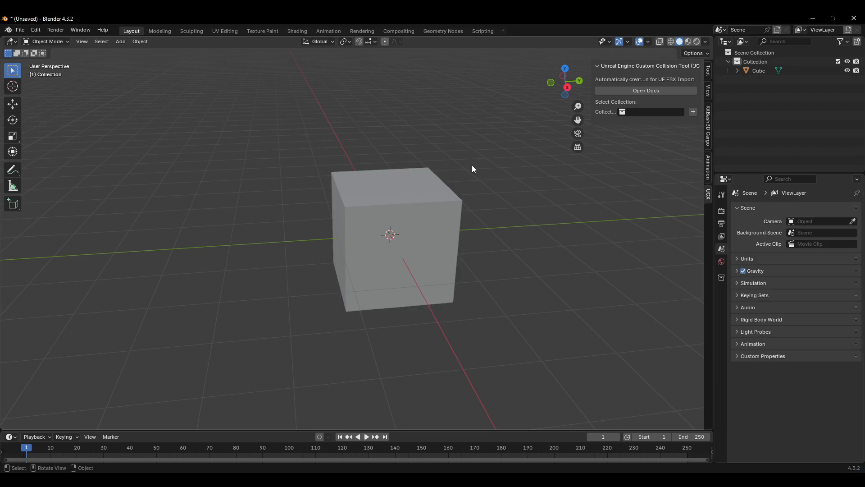
pyautogui.click(450, 216)
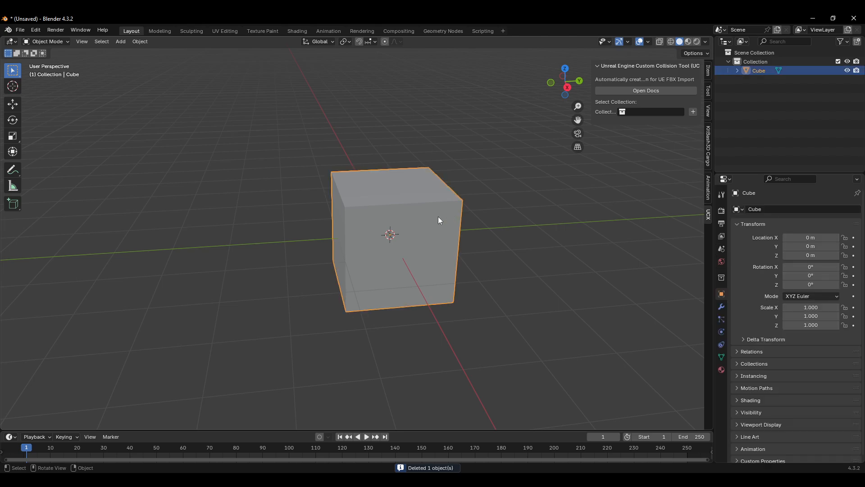
pyautogui.press('Delete')
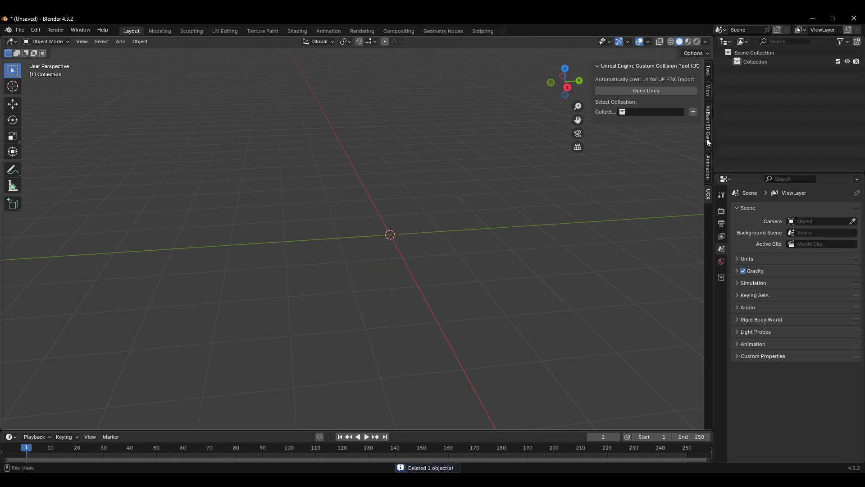
# Step: Launch the KitBash3D Cargo app and open the Mission To Minerva kit from the Kits section
pyautogui.click(707, 126)
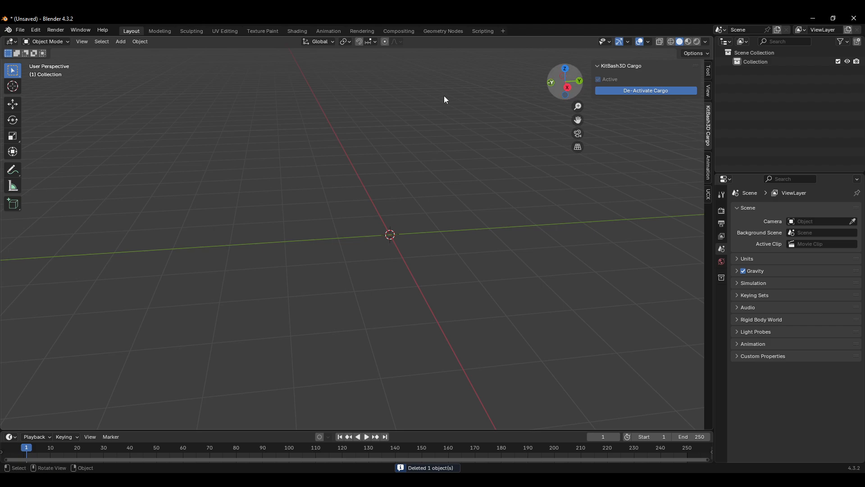
pyautogui.press('super')
pyautogui.write('car')
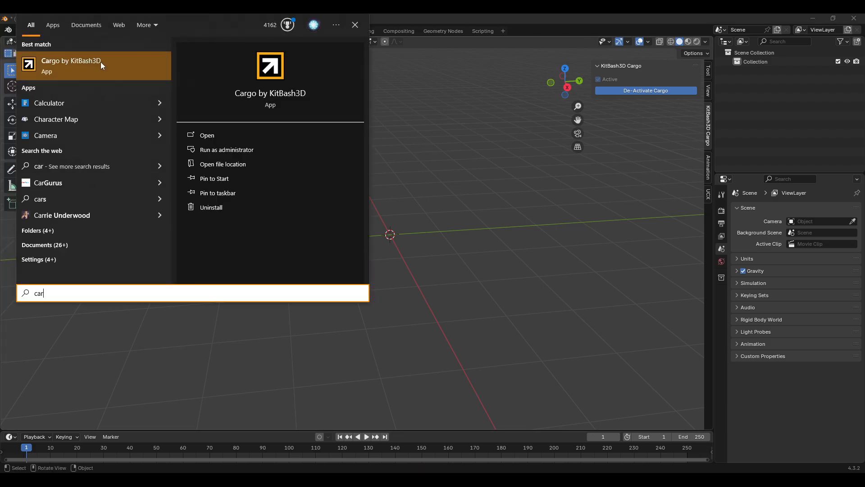
pyautogui.click(100, 63)
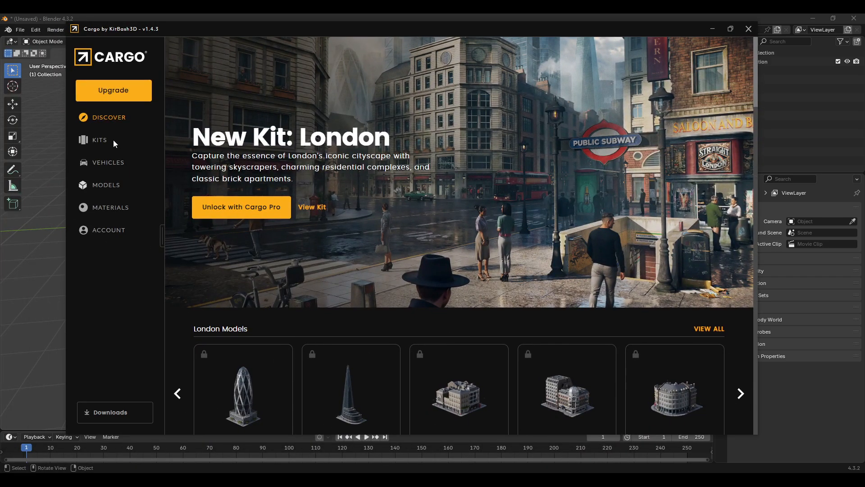
pyautogui.click(99, 140)
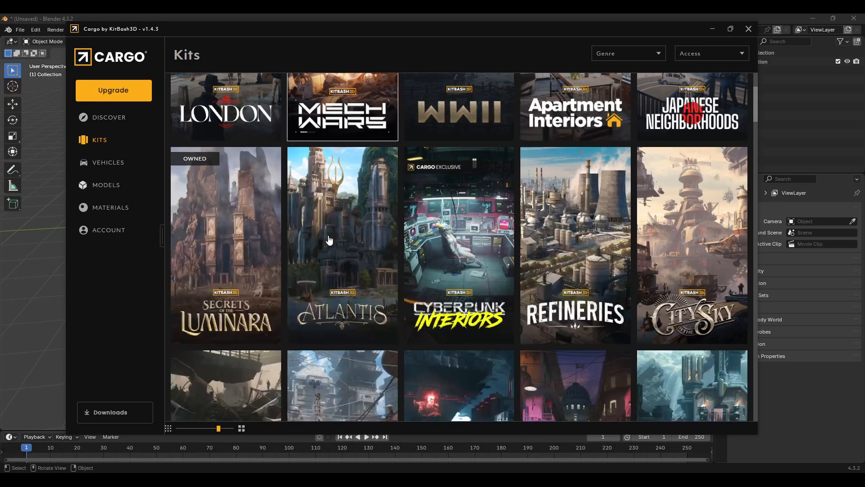
pyautogui.scroll(-10, 332, 238)
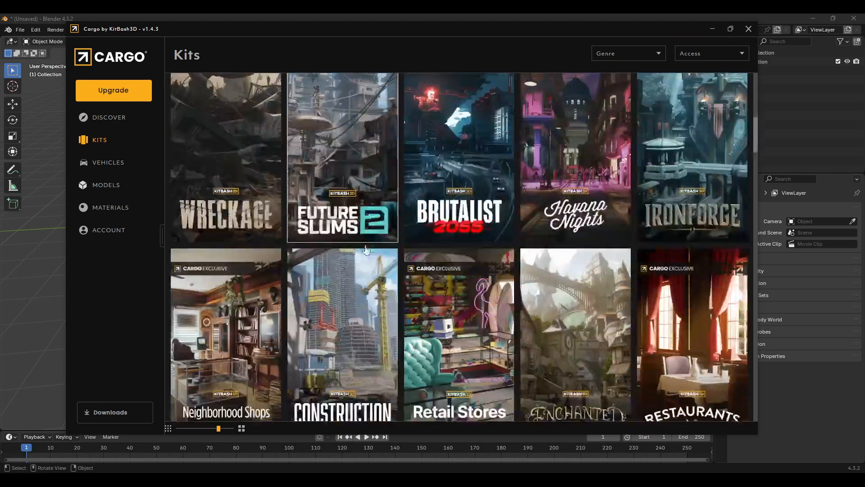
pyautogui.scroll(-10, 364, 247)
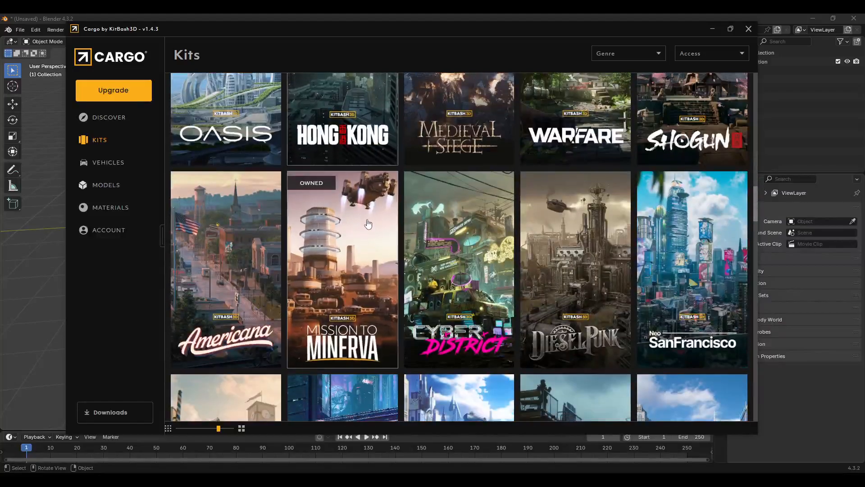
pyautogui.click(354, 260)
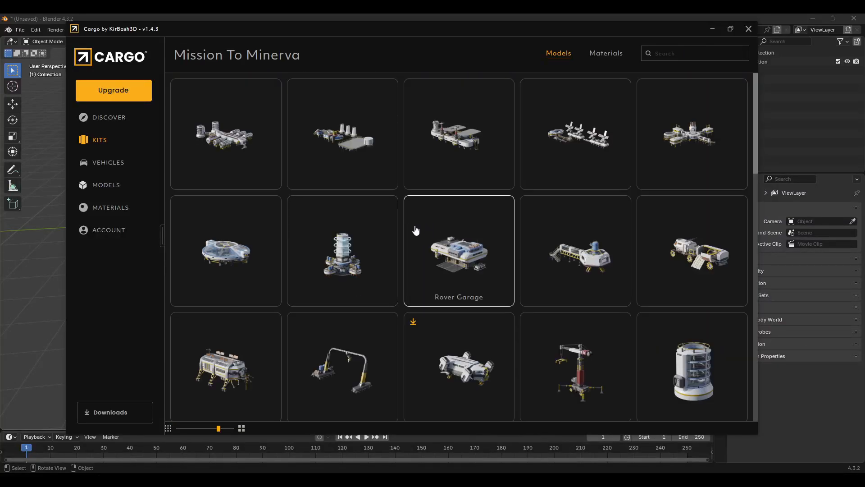
# Step: Import the Cargo Ship model for Blender 4.3 with 2k png textures
pyautogui.scroll(-1, 430, 251)
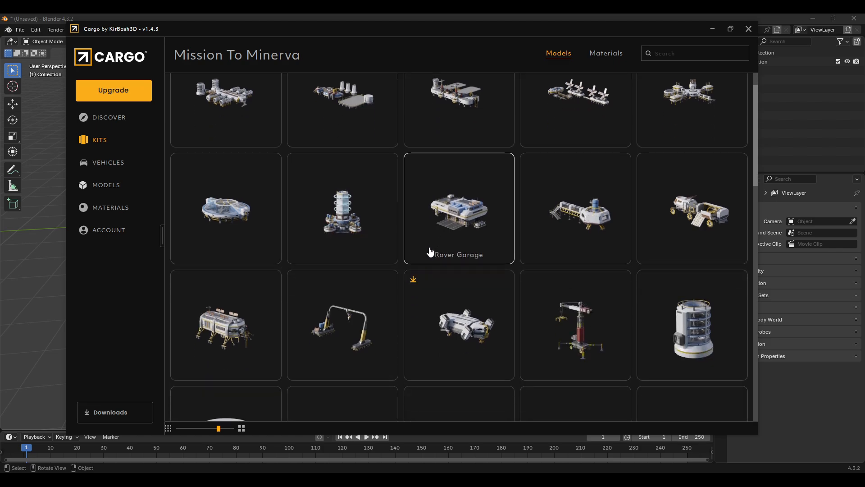
pyautogui.click(469, 314)
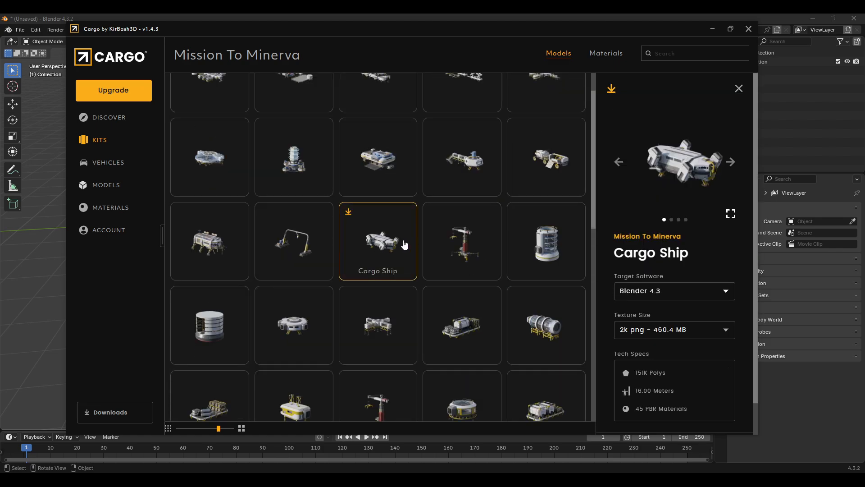
pyautogui.scroll(-1, 667, 249)
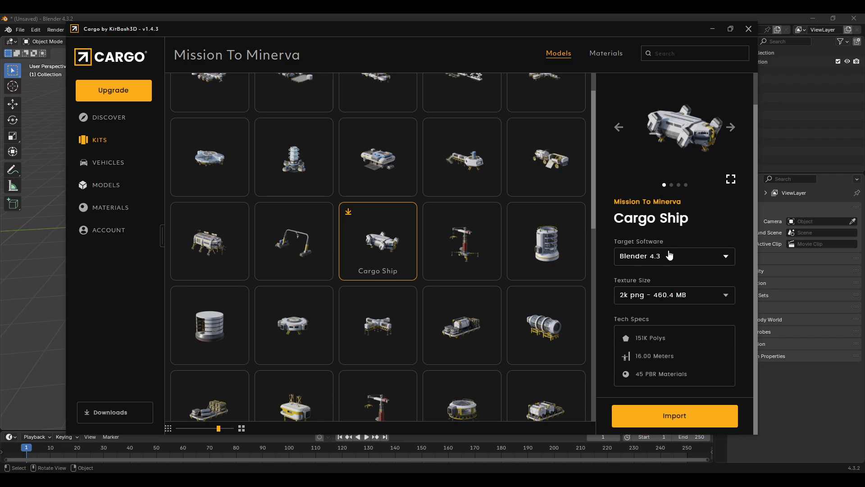
pyautogui.click(671, 420)
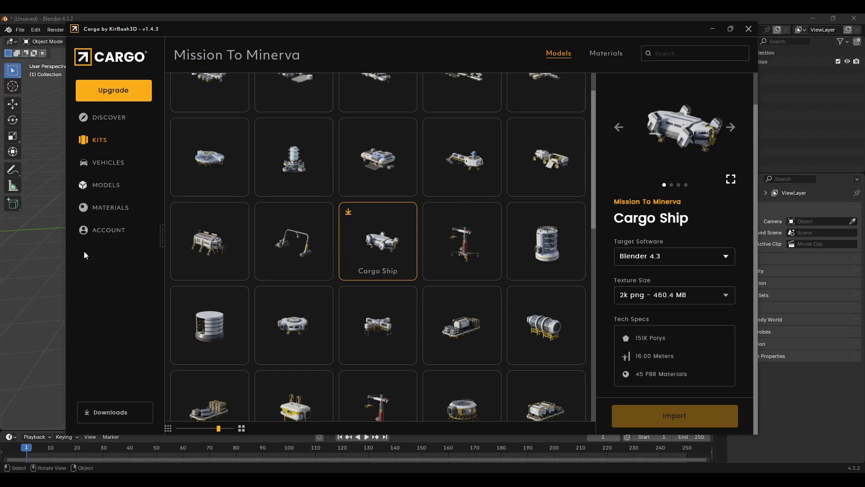
# Step: Return to Blender and inspect the imported cargo ship from different angles, then deselect everything
pyautogui.click(396, 19)
pyautogui.scroll(-4, 388, 235)
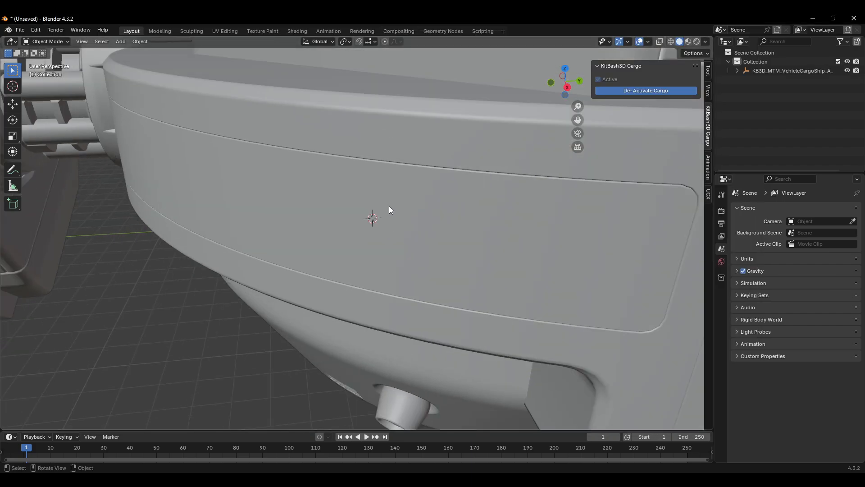
pyautogui.scroll(-6, 389, 206)
pyautogui.moveTo(330, 218); pyautogui.dragTo(356, 224, button='middle')
pyautogui.scroll(2, 321, 243)
pyautogui.scroll(-4, 334, 257)
pyautogui.click(328, 242)
pyautogui.scroll(4, 356, 224)
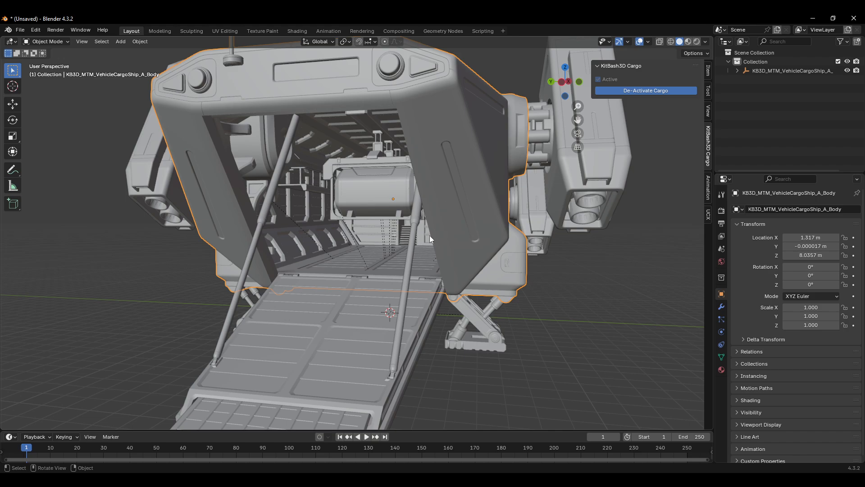
pyautogui.moveTo(447, 203); pyautogui.dragTo(413, 247, button='middle')
pyautogui.hotkey('alt', 'a')
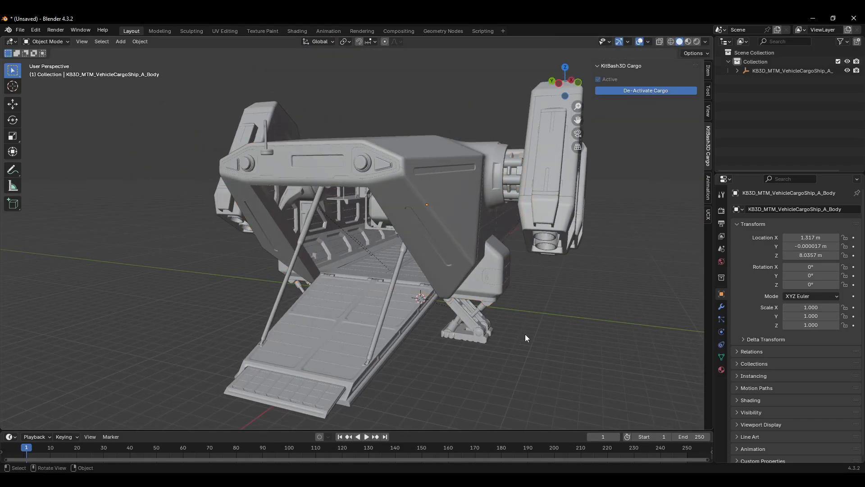
# Step: Add a cube, scale it uniformly to about 1.8, and flatten it along Y to about 0.52
pyautogui.hotkey('shift', 'a')
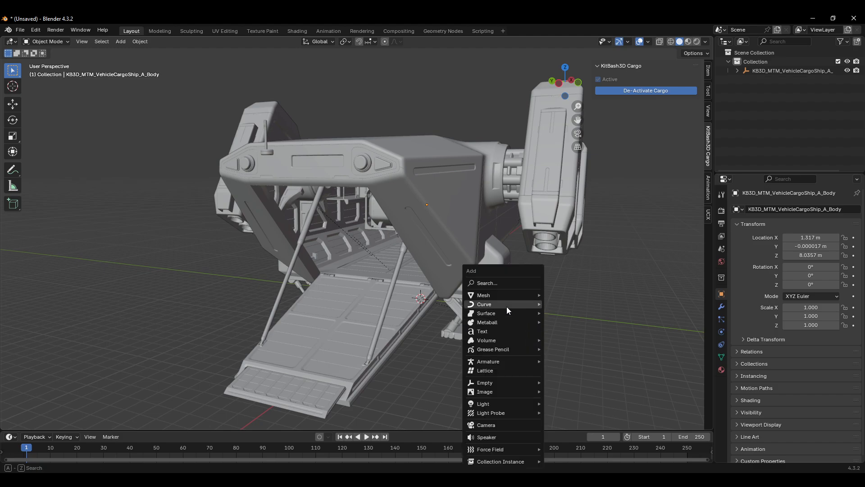
pyautogui.moveTo(540, 297)
pyautogui.click(571, 304)
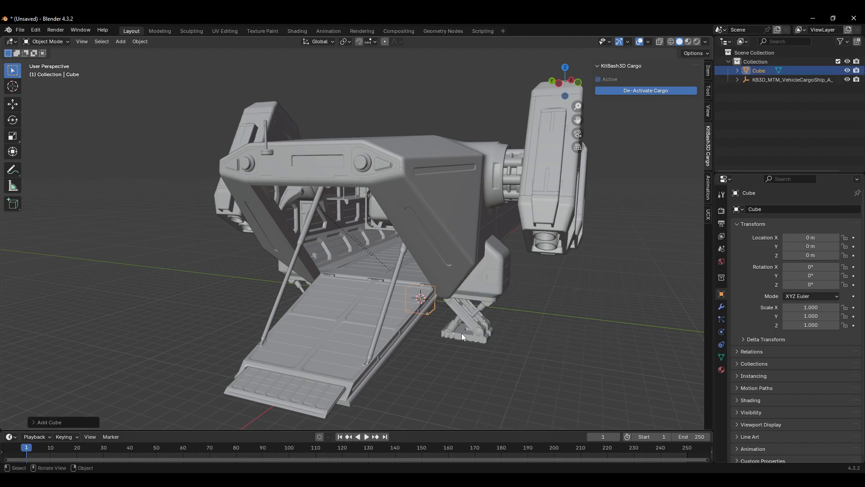
pyautogui.press('s')
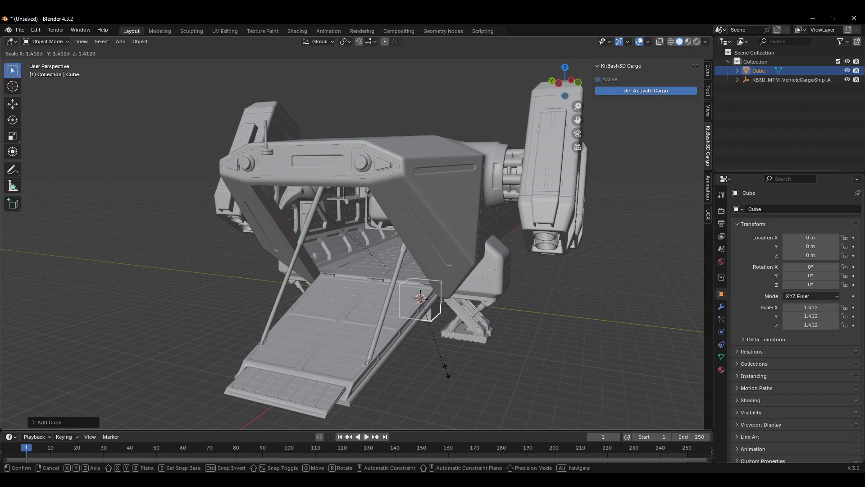
pyautogui.click(475, 382)
pyautogui.press('s')
pyautogui.press('y')
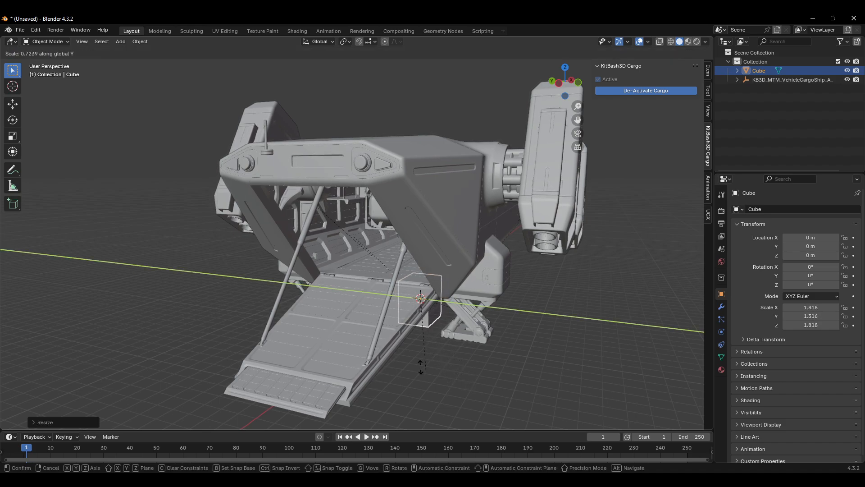
pyautogui.click(431, 328)
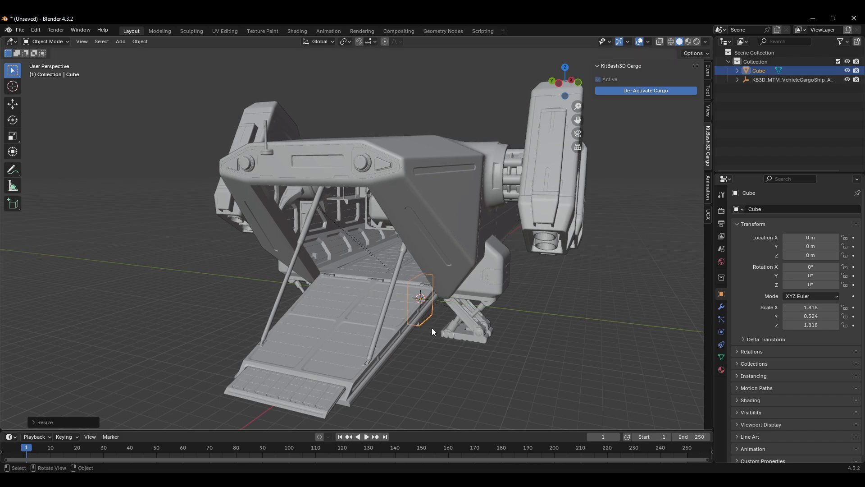
# Step: Move the cube into the cargo bay, to about X 1.68, Y -5.90, Z 2.26
pyautogui.press('g')
pyautogui.click(474, 308)
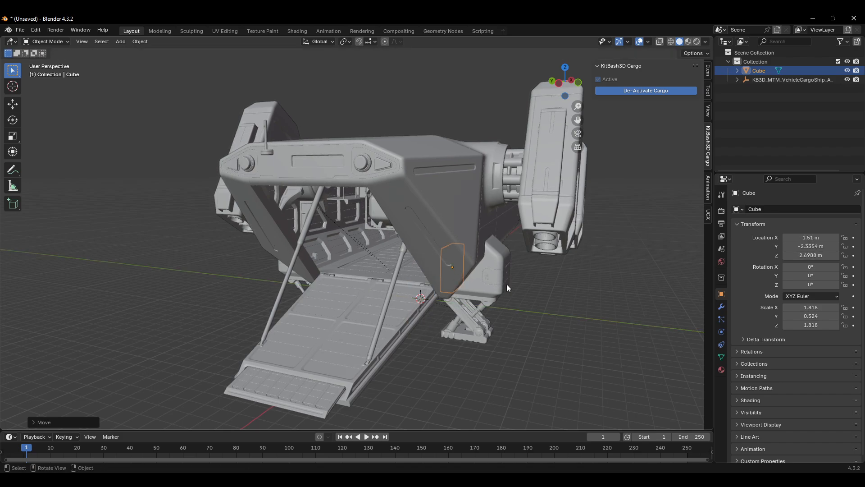
pyautogui.scroll(5, 500, 275)
pyautogui.moveTo(492, 266)
pyautogui.mouseDown(button='middle')
pyautogui.moveTo(514, 264)
pyautogui.moveTo(496, 274)
pyautogui.mouseUp(button='middle')
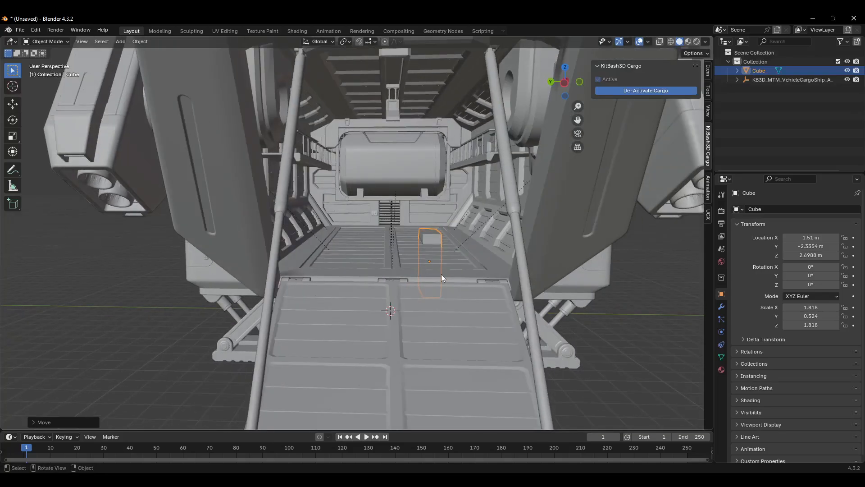
pyautogui.press('g')
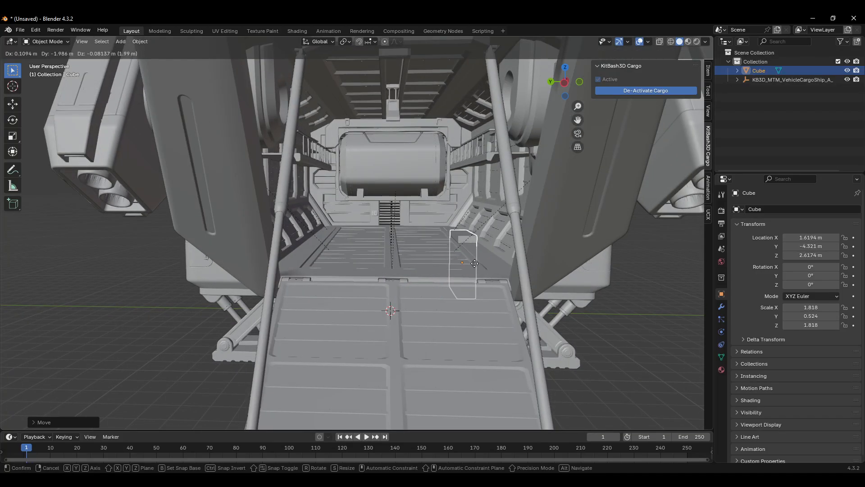
pyautogui.click(488, 271)
pyautogui.moveTo(488, 273); pyautogui.dragTo(499, 276, button='middle')
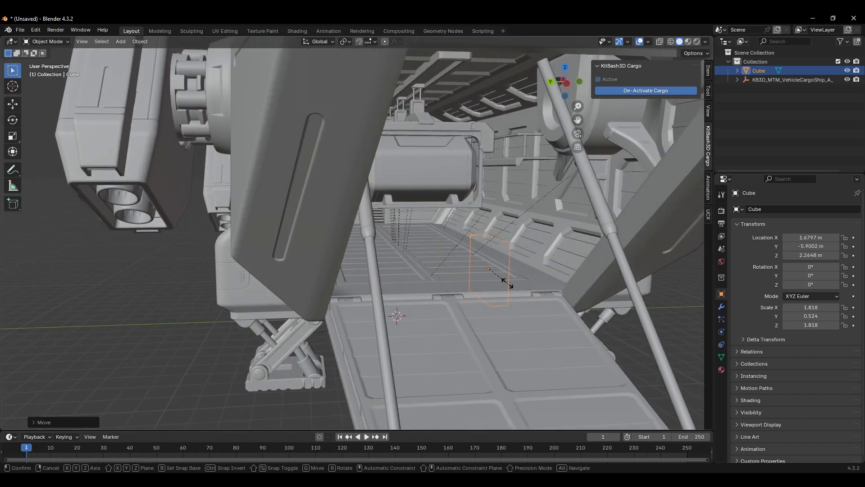
# Step: Scale the cube along Z to about 5.33 and raise it to about Z 6.34 inside the bay
pyautogui.press('s')
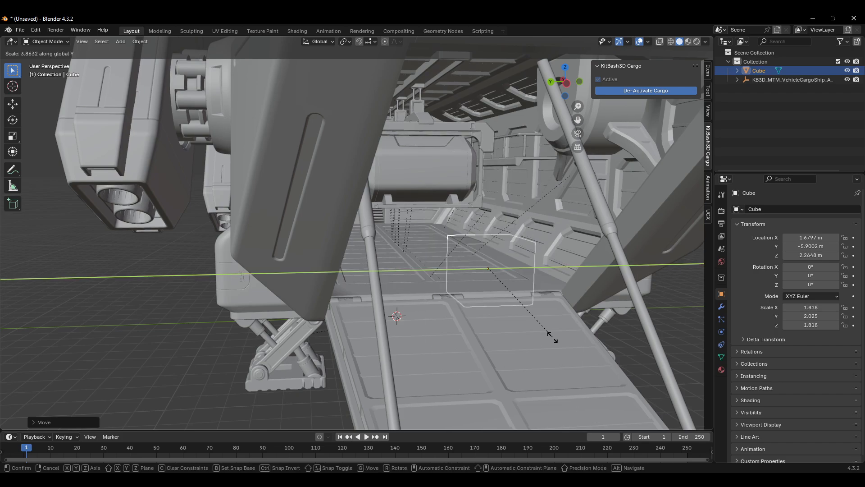
pyautogui.press('x')
pyautogui.press('z')
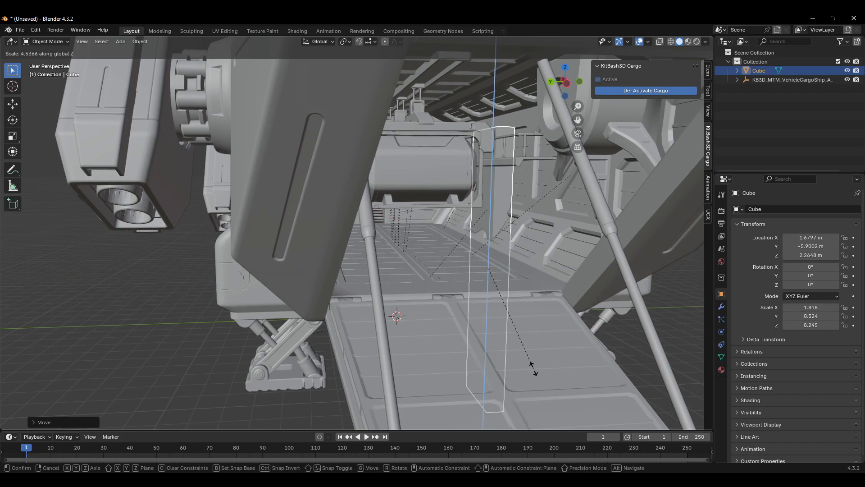
pyautogui.click(526, 329)
pyautogui.press('g')
pyautogui.click(527, 267)
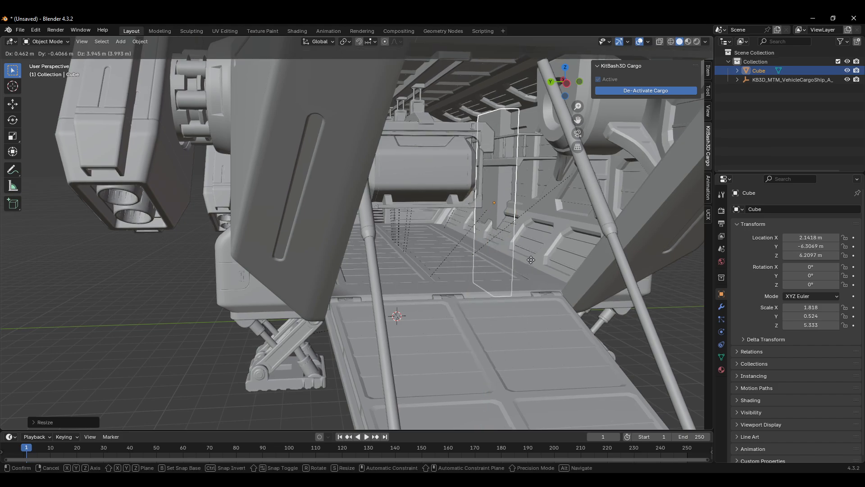
# Step: Stretch the cube along X to about 11.4 so it spans the ship's length
pyautogui.press('s')
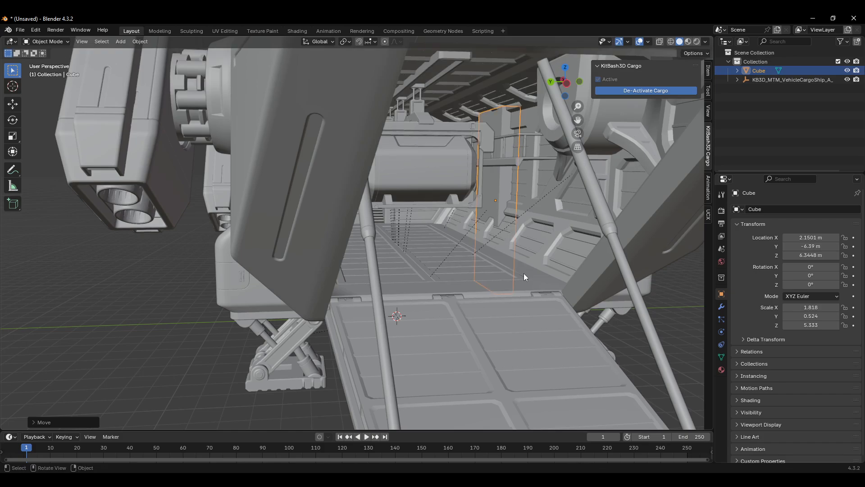
pyautogui.press('x')
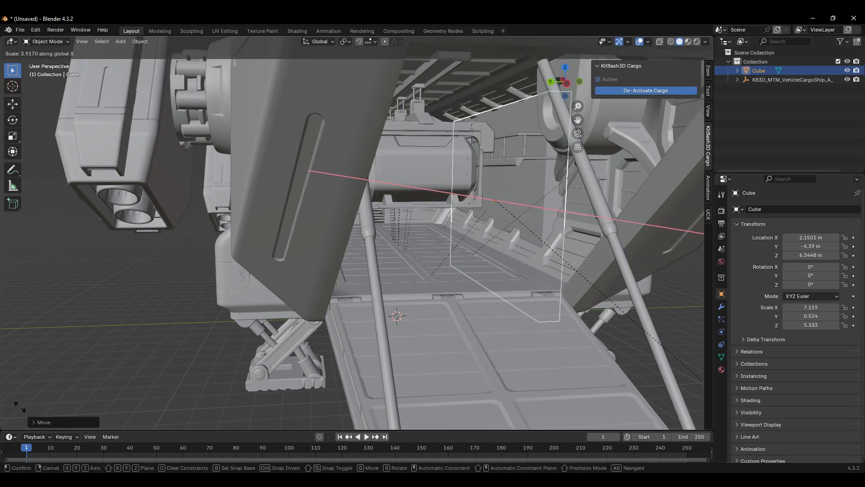
pyautogui.click(173, 112)
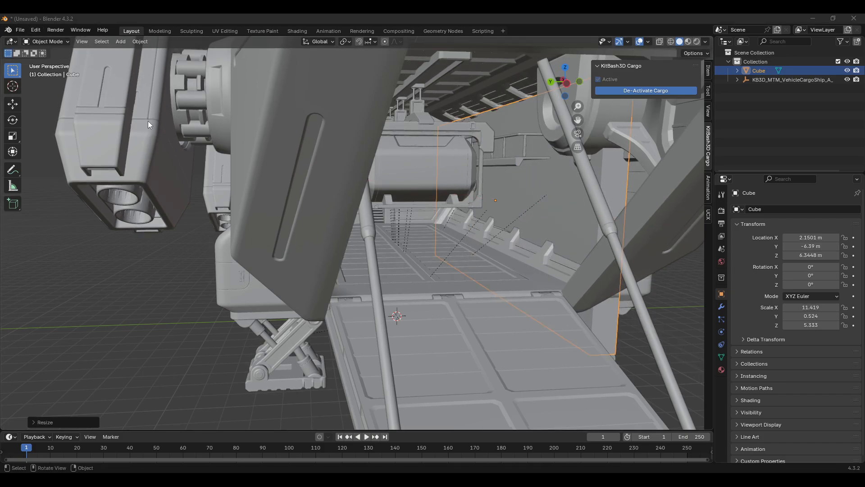
pyautogui.moveTo(403, 183); pyautogui.dragTo(401, 225, button='middle')
pyautogui.scroll(2, 401, 226)
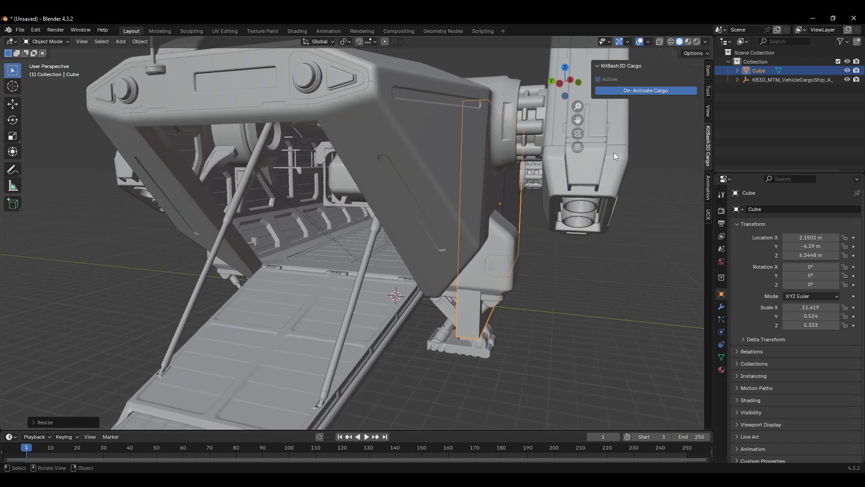
# Step: Select all of the cargo ship's mesh parts and join them into a single object
pyautogui.doubleClick(764, 80)
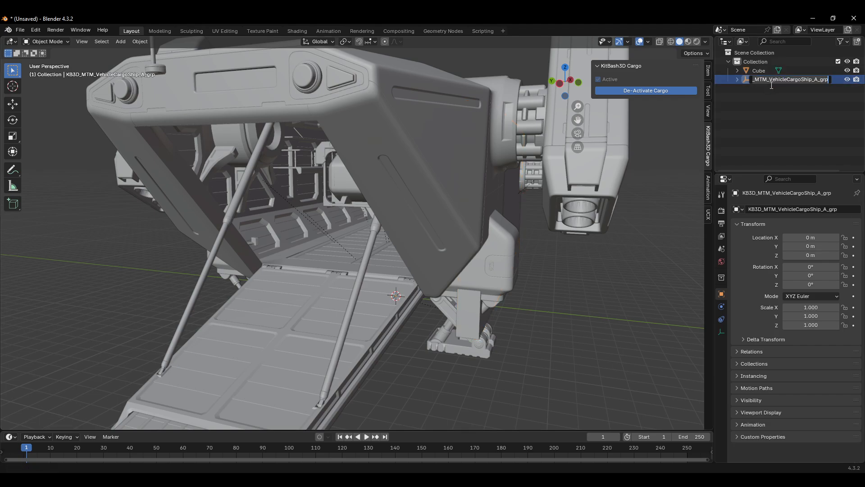
pyautogui.click(737, 79)
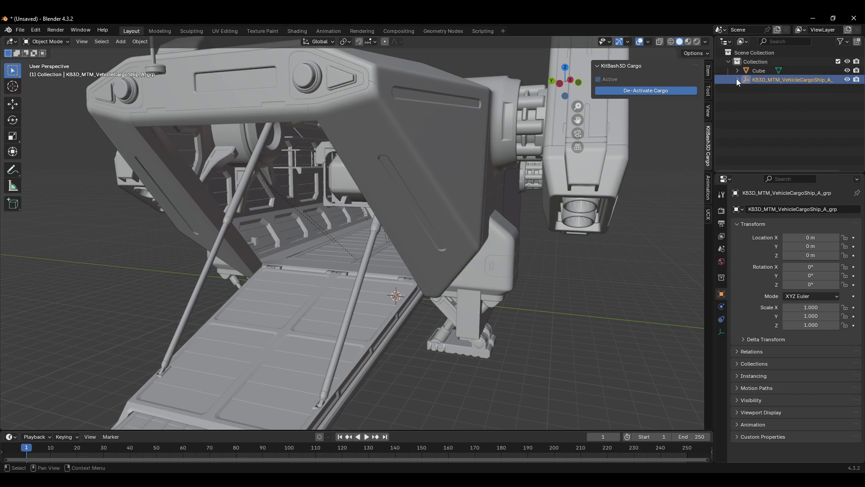
pyautogui.click(737, 79)
pyautogui.click(791, 90)
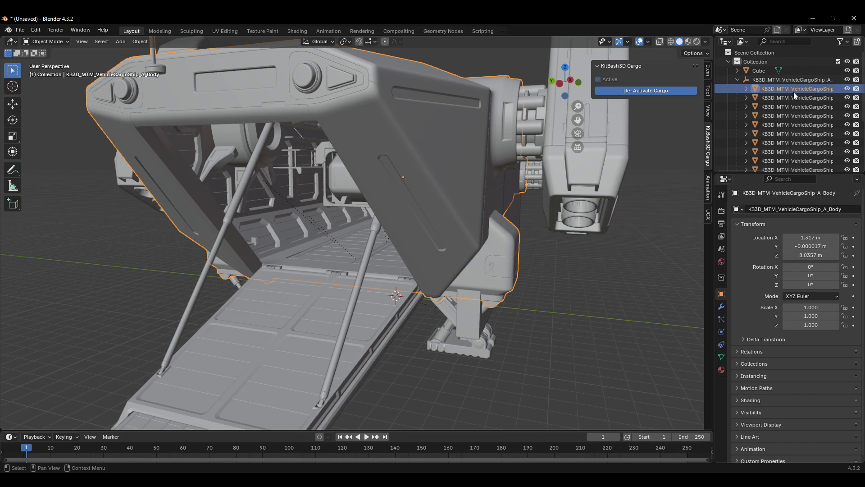
pyautogui.click(792, 81)
pyautogui.click(738, 80)
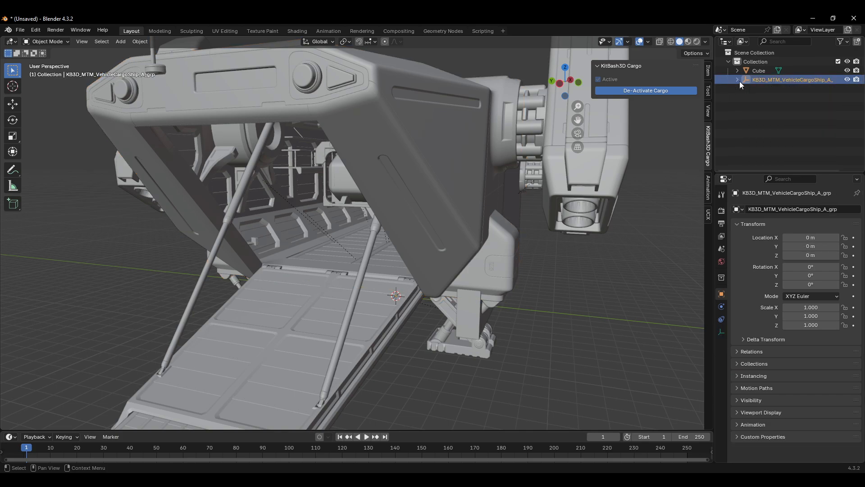
pyautogui.click(738, 80)
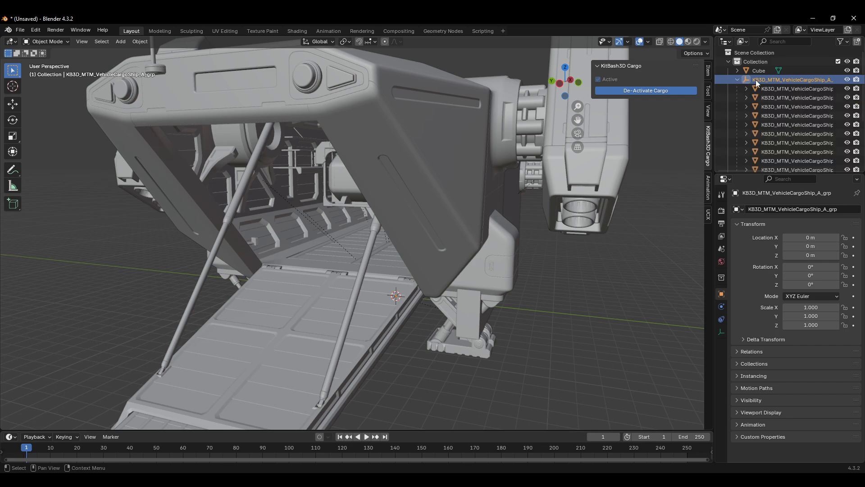
pyautogui.click(770, 90)
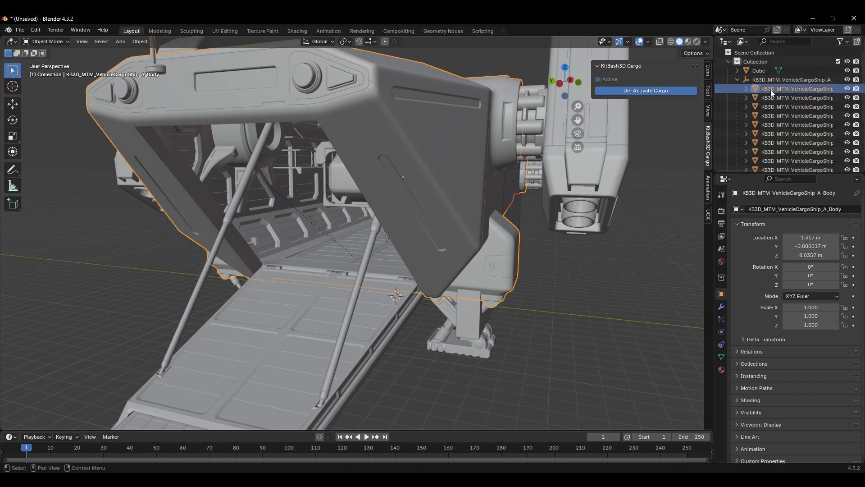
pyautogui.press('a')
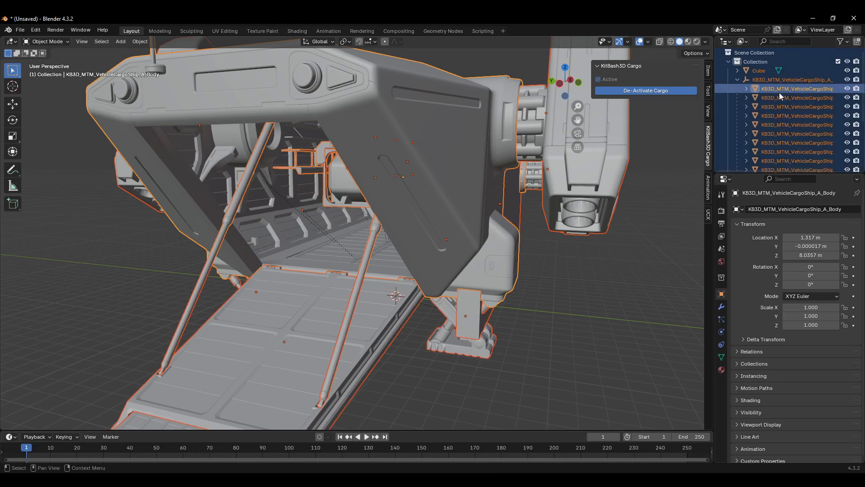
pyautogui.keyDown('ctrl'); pyautogui.click(758, 72); pyautogui.keyUp('ctrl')
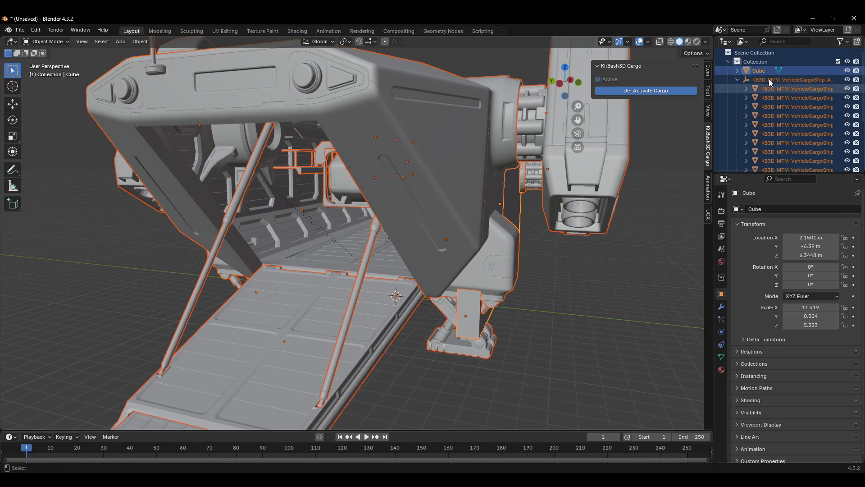
pyautogui.click(774, 87)
pyautogui.scroll(-3, 774, 90)
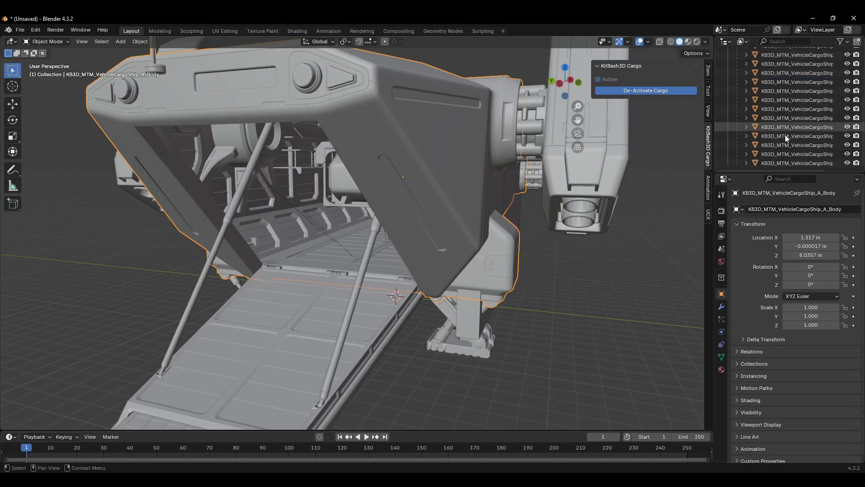
pyautogui.keyDown('shift'); pyautogui.click(784, 155); pyautogui.keyUp('shift')
pyautogui.scroll(3, 787, 127)
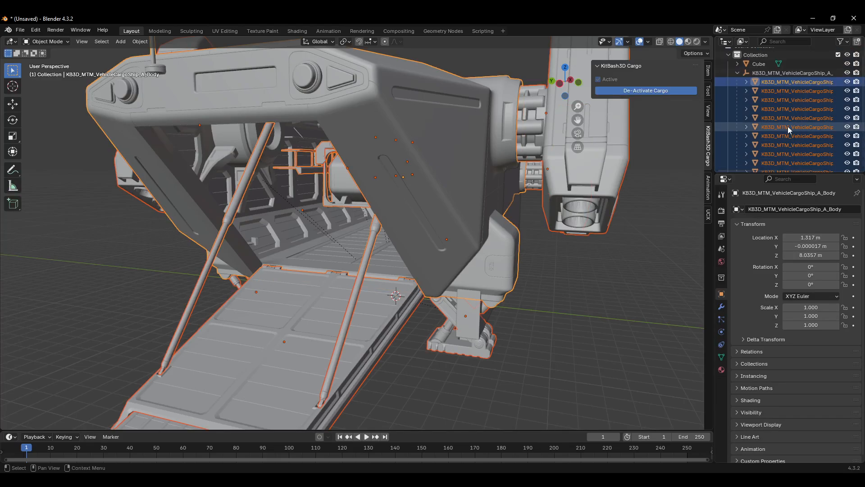
pyautogui.rightClick(781, 97)
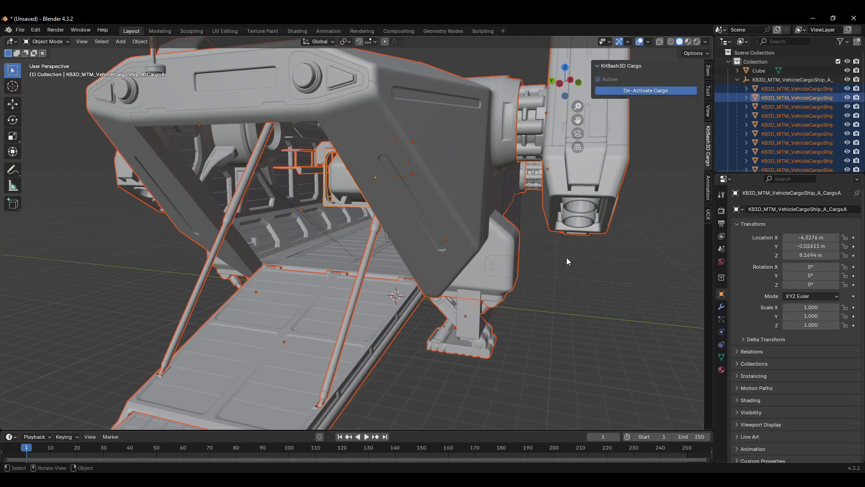
pyautogui.hotkey('ctrl', 'j')
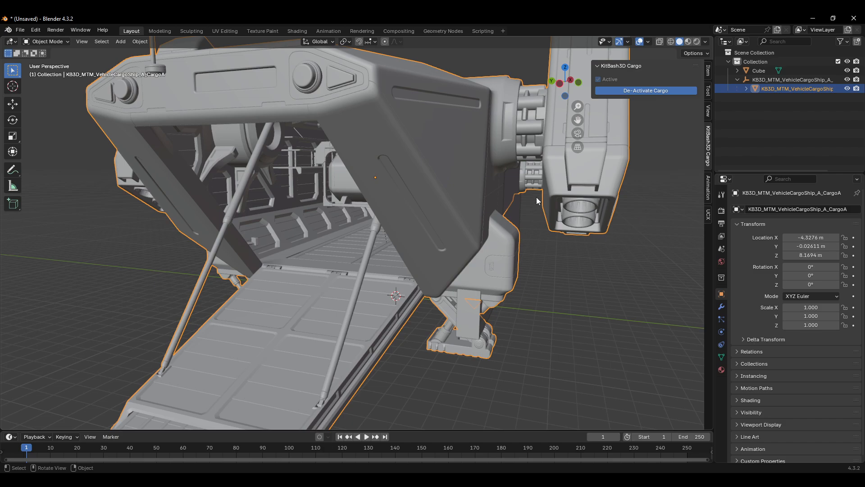
# Step: Reposition the cube to about X 0.96, Y -5.40, Z 5.47 against the ship's side, then hide it
pyautogui.moveTo(537, 201)
pyautogui.mouseDown(button='middle')
pyautogui.moveTo(464, 220)
pyautogui.moveTo(478, 237)
pyautogui.moveTo(440, 238)
pyautogui.moveTo(458, 217)
pyautogui.moveTo(439, 230)
pyautogui.moveTo(528, 210)
pyautogui.mouseUp(button='middle')
pyautogui.scroll(2, 450, 217)
pyautogui.scroll(-1, 436, 228)
pyautogui.moveTo(612, 183); pyautogui.dragTo(561, 278, button='middle')
pyautogui.click(578, 255)
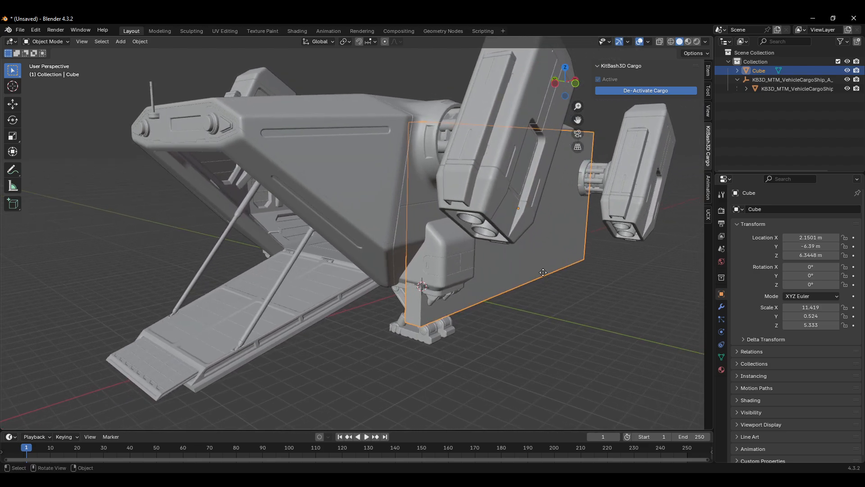
pyautogui.press('g')
pyautogui.click(521, 285)
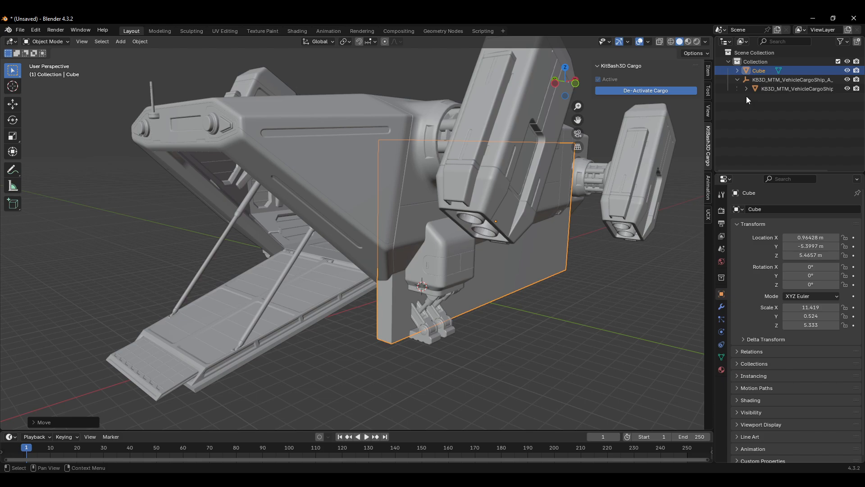
pyautogui.click(847, 71)
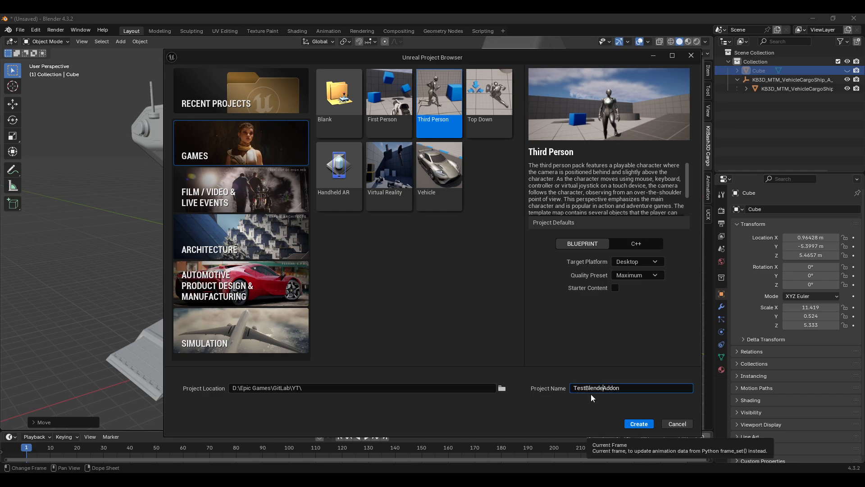
# Step: Switch to Unreal Engine and create a Third Person project named TestBlenderAddon
pyautogui.write('r')
pyautogui.click(645, 424)
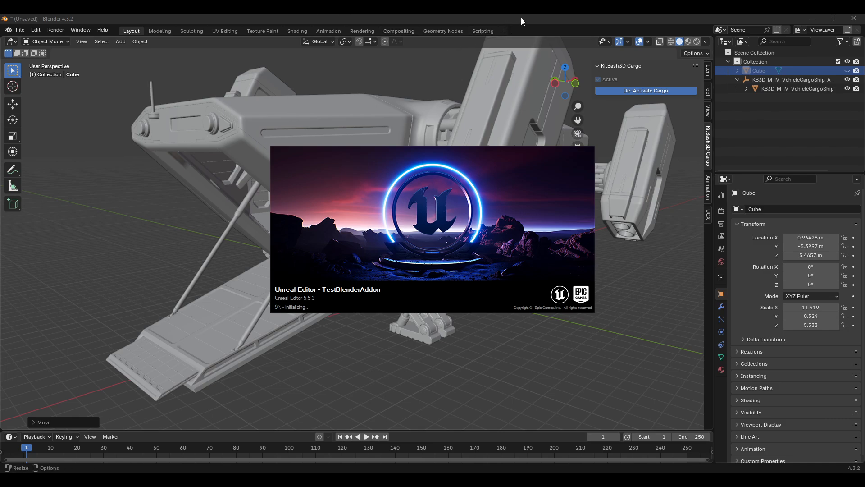
# Step: Select the joined cargo ship object and open the FBX export dialog
pyautogui.click(521, 21)
pyautogui.click(794, 88)
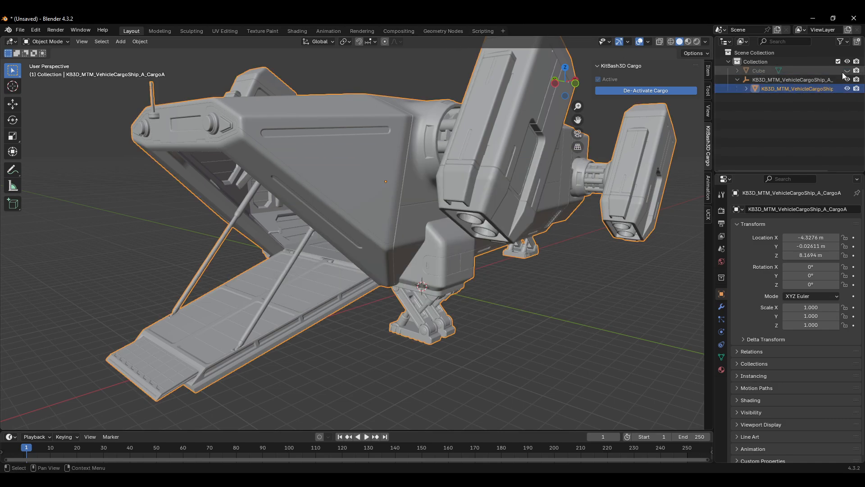
pyautogui.moveTo(501, 194)
pyautogui.mouseDown(button='middle')
pyautogui.moveTo(512, 190)
pyautogui.moveTo(488, 194)
pyautogui.mouseUp(button='middle')
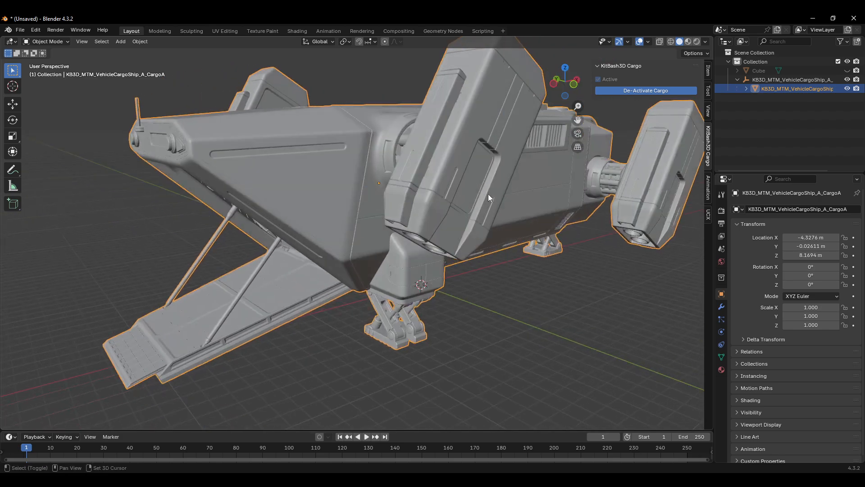
pyautogui.scroll(2, 488, 194)
pyautogui.click(20, 30)
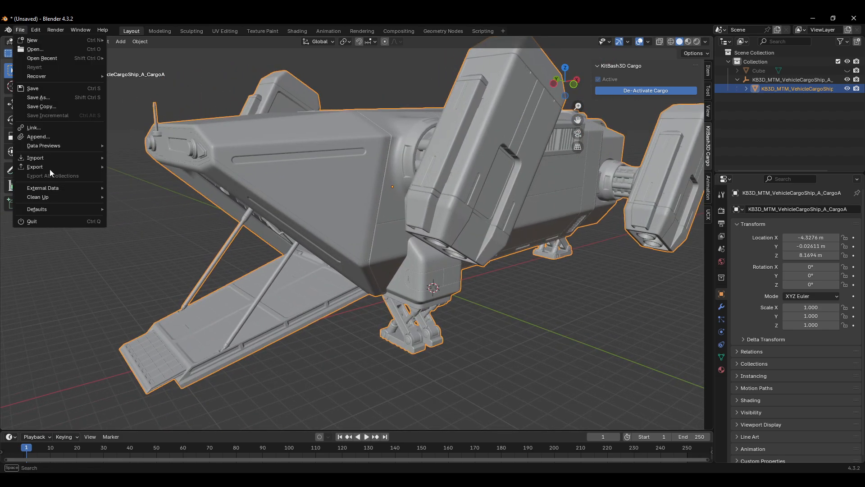
pyautogui.moveTo(60, 166)
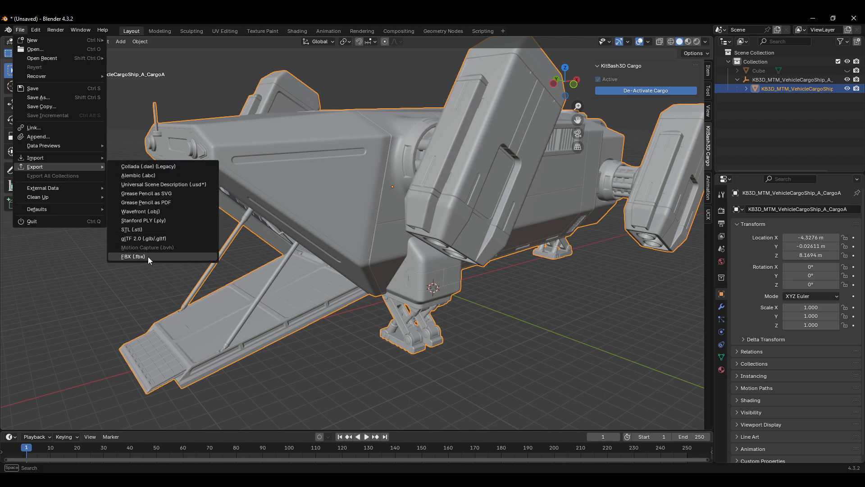
pyautogui.click(133, 256)
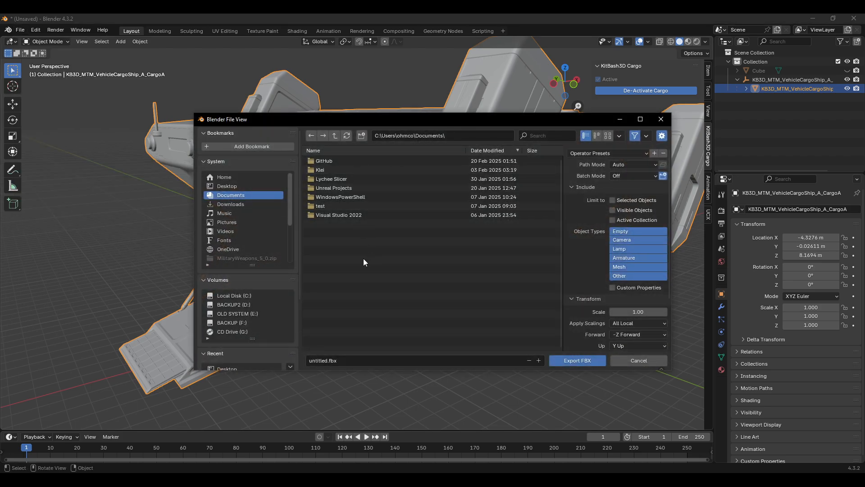
# Step: Create a new folder named Test on the Desktop and open it as the export location
pyautogui.click(234, 187)
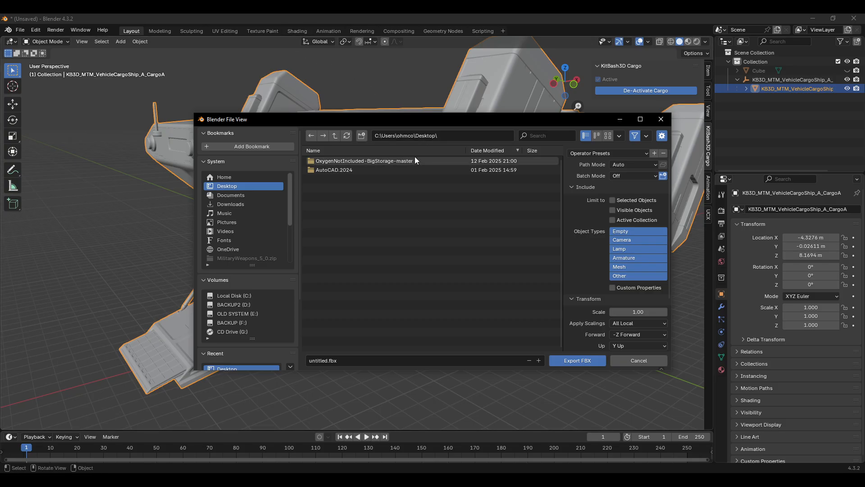
pyautogui.click(362, 135)
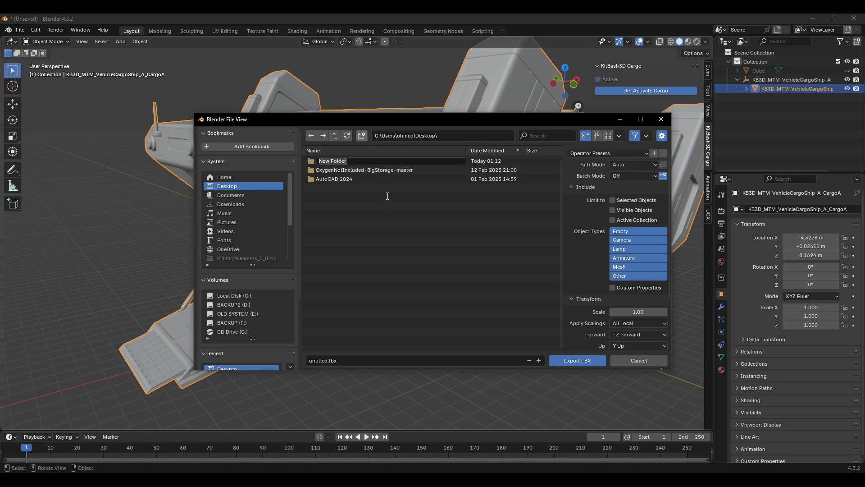
pyautogui.write('Y')
pyautogui.press('Return')
pyautogui.click(345, 150)
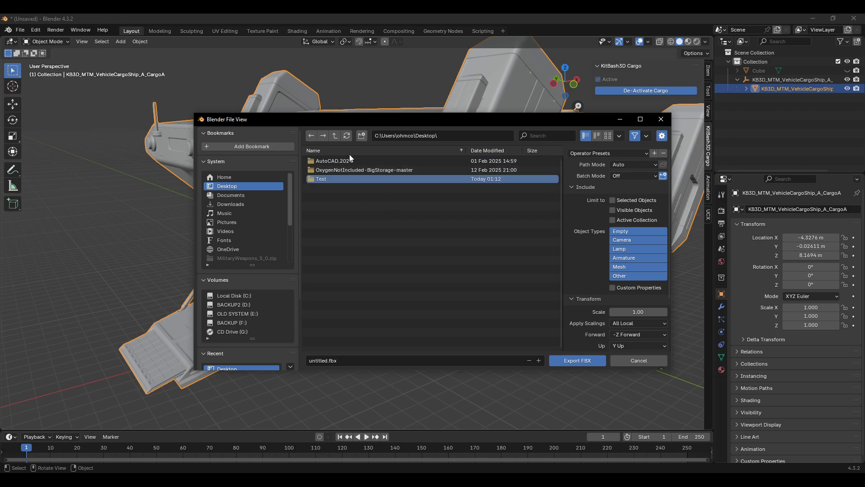
pyautogui.doubleClick(325, 180)
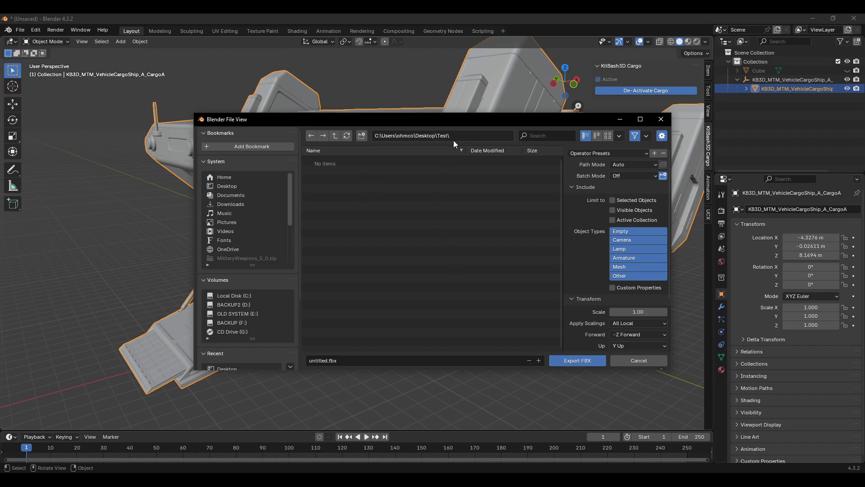
# Step: Name the file Testship.fbx and export the FBX
pyautogui.click(322, 365)
pyautogui.write('Testship')
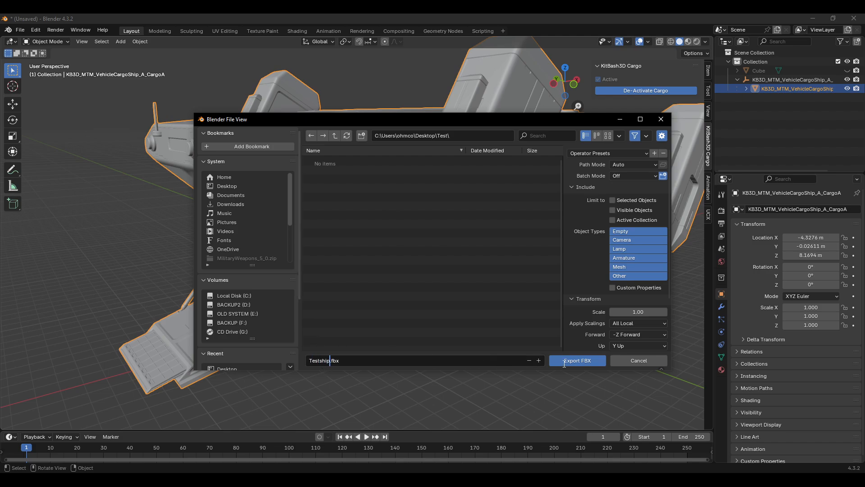
pyautogui.click(564, 364)
pyautogui.click(557, 366)
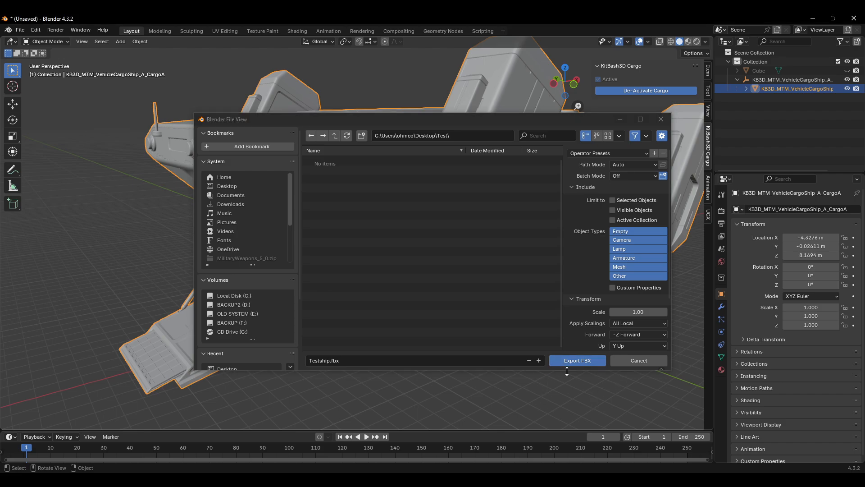
pyautogui.click(418, 198)
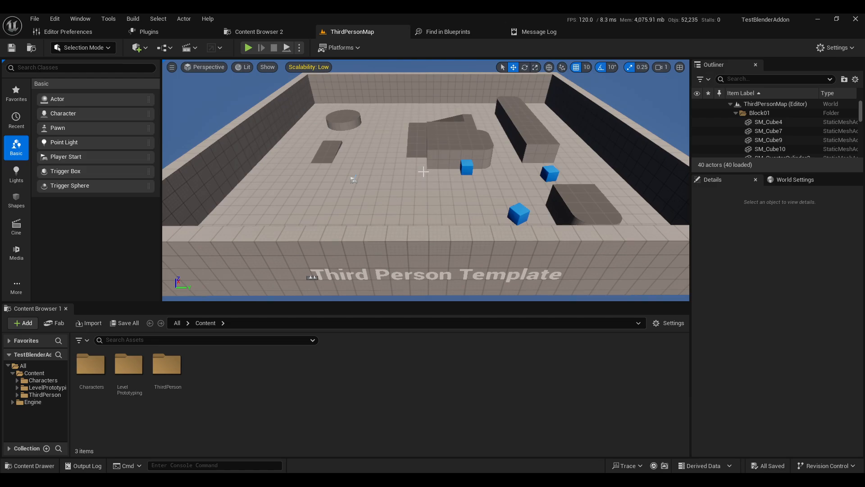
# Step: Play-test the Third Person map in the Unreal editor viewport, then stop playing
pyautogui.scroll(-1, 424, 167)
pyautogui.scroll(1, 418, 142)
pyautogui.moveTo(420, 148); pyautogui.dragTo(421, 148, button='middle')
pyautogui.scroll(-2, 420, 148)
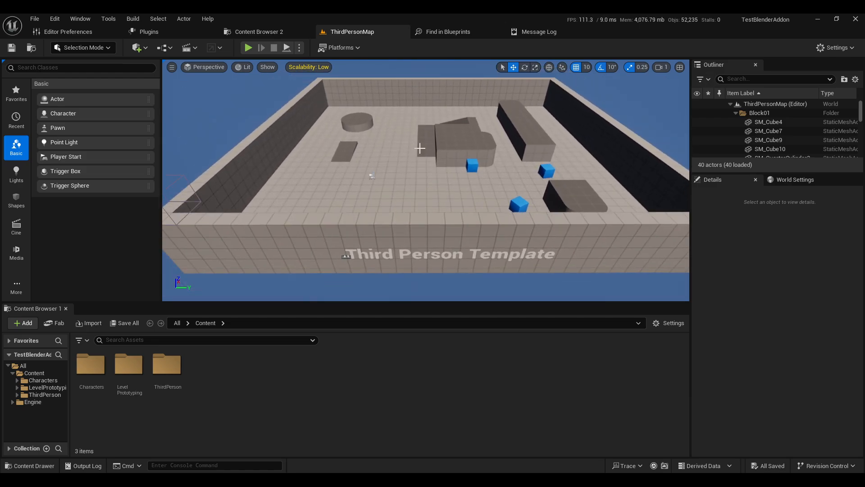
pyautogui.scroll(-6, 425, 155)
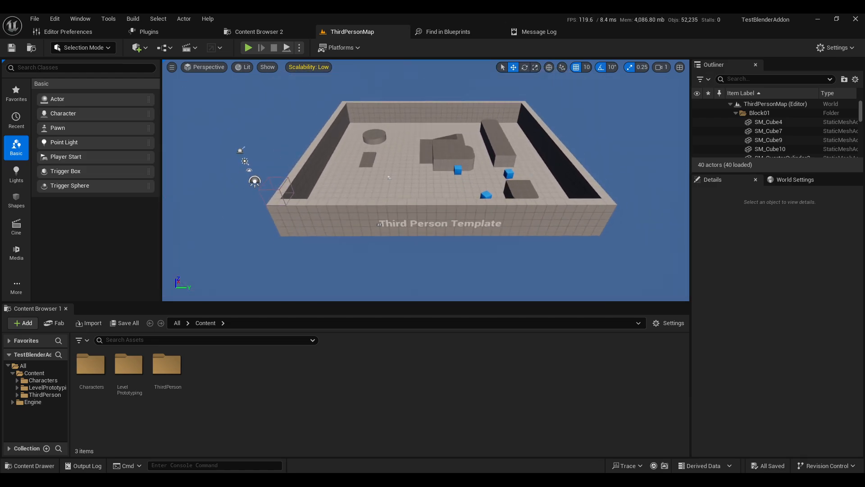
pyautogui.moveTo(455, 172); pyautogui.dragTo(438, 172, button='middle')
pyautogui.scroll(2, 532, 128)
pyautogui.scroll(1, 532, 129)
pyautogui.moveTo(521, 173)
pyautogui.mouseDown(button='right')
pyautogui.moveTo(505, 161)
pyautogui.moveTo(514, 174)
pyautogui.mouseUp(button='right')
pyautogui.press('w')
pyautogui.press('s')
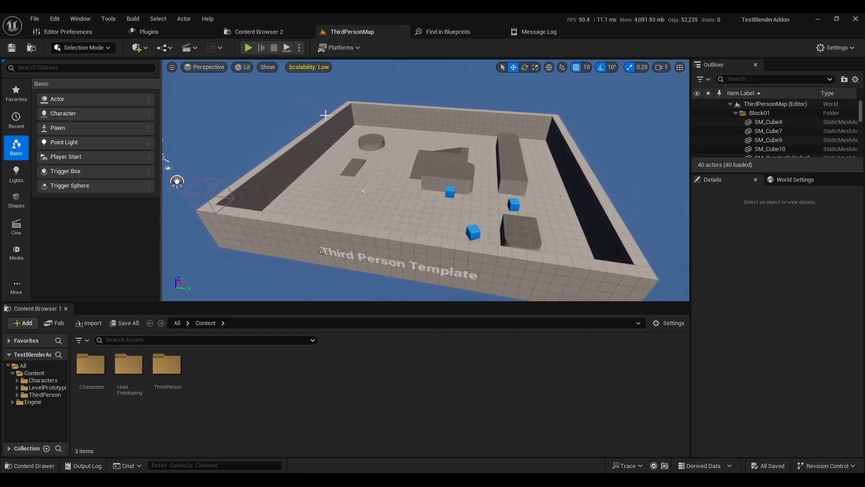
pyautogui.click(250, 51)
pyautogui.click(477, 200)
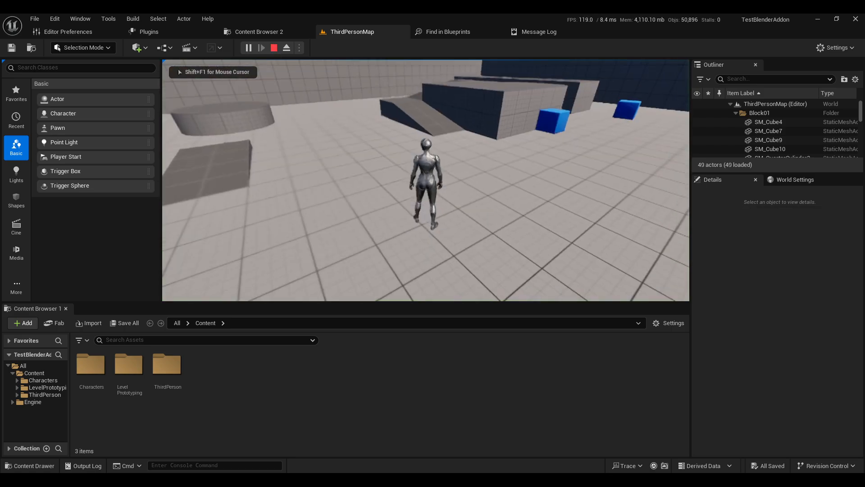
pyautogui.press('w')
pyautogui.press('Escape')
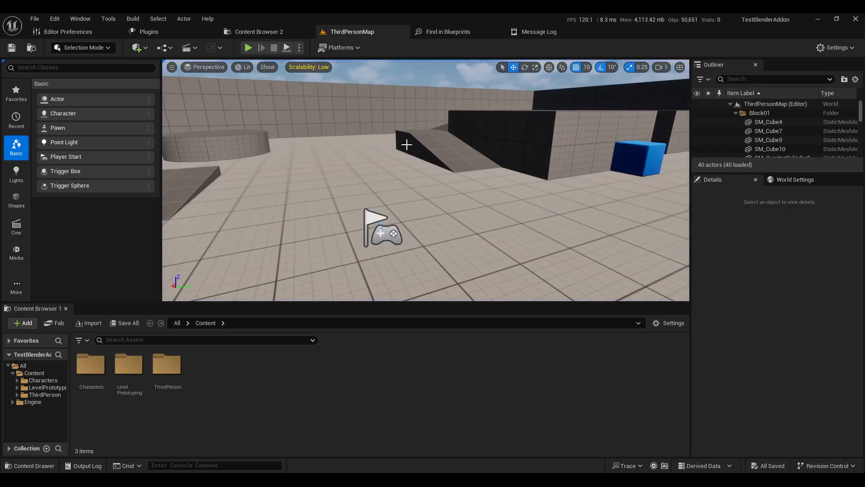
pyautogui.press('s')
pyautogui.moveTo(361, 132); pyautogui.dragTo(361, 171, button='right')
pyautogui.press('w')
pyautogui.press('s')
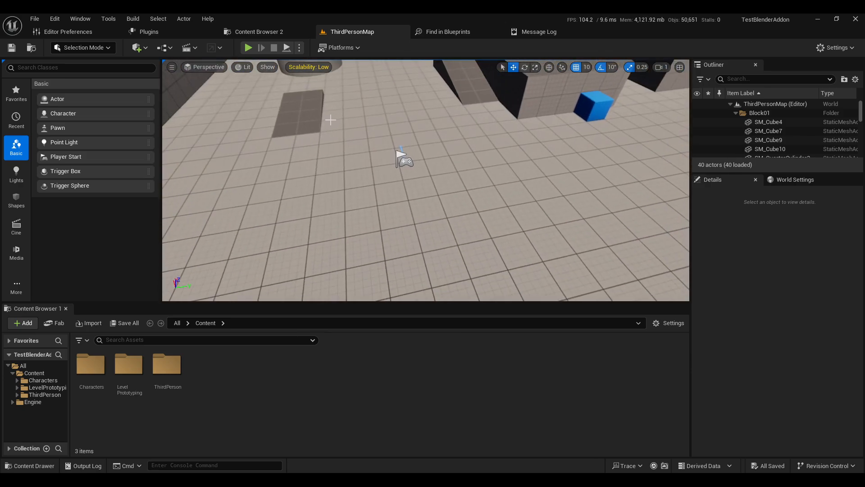
# Step: Switch to the KitBash3D Cargo app, set the Cargo Ship's target software to Unreal 5.5, and try importing it
pyautogui.hotkey('alt', 'Tab')
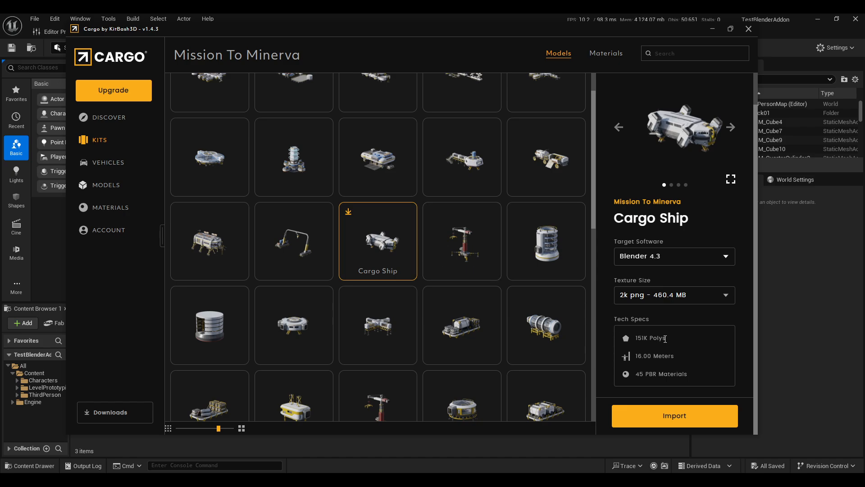
pyautogui.click(663, 262)
pyautogui.click(654, 285)
pyautogui.click(675, 418)
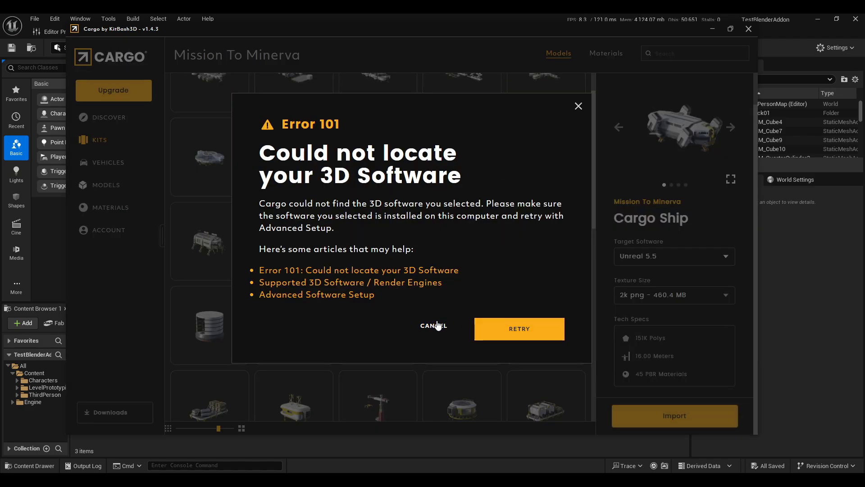
pyautogui.click(438, 327)
pyautogui.click(792, 265)
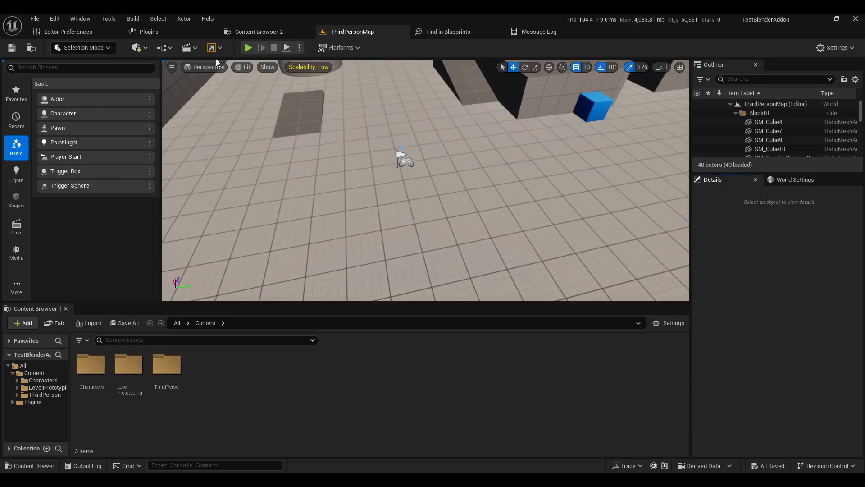
# Step: Open Cargo from the Unreal toolbar and import the Cargo Ship into the project
pyautogui.click(211, 47)
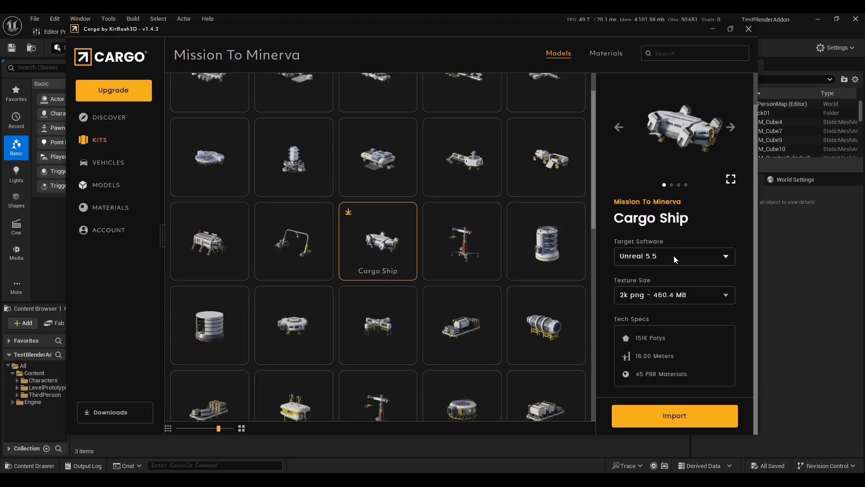
pyautogui.click(706, 417)
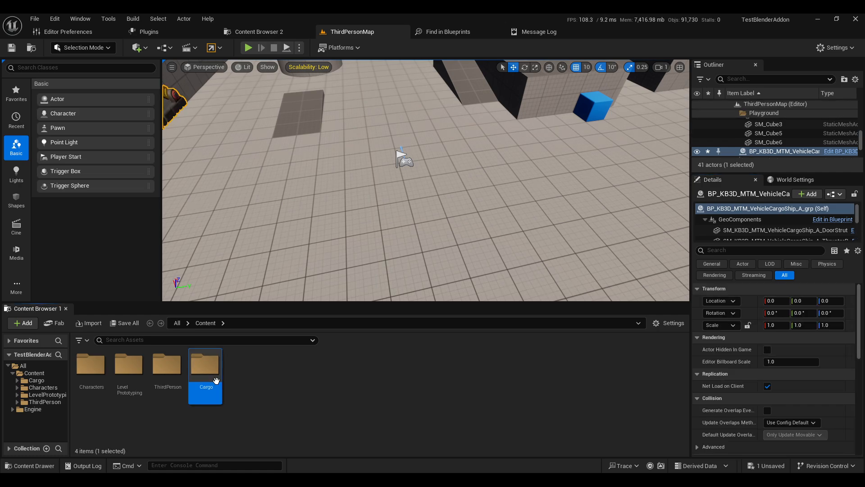
# Step: Browse the imported Cargo folder's Geometry meshes, then return to the Content folder
pyautogui.doubleClick(211, 379)
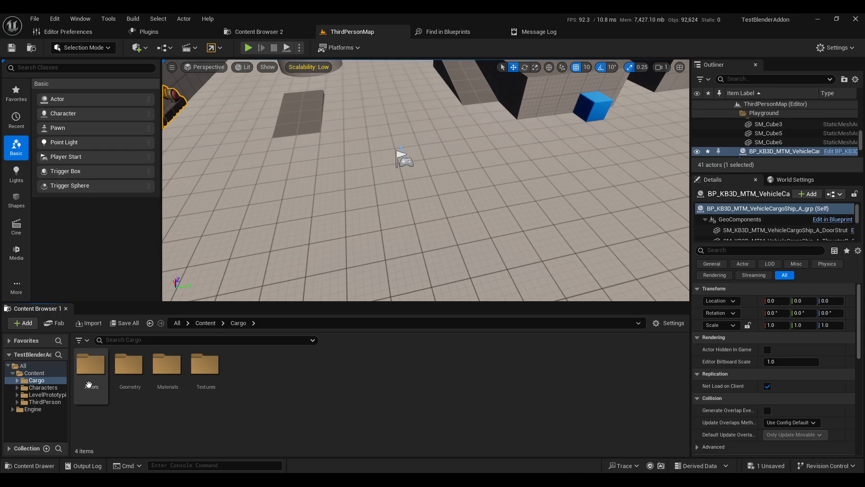
pyautogui.doubleClick(129, 365)
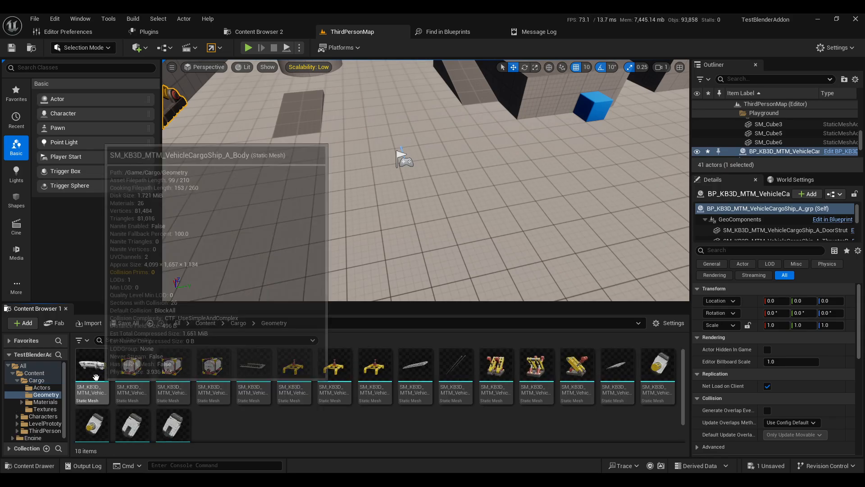
pyautogui.click(103, 387)
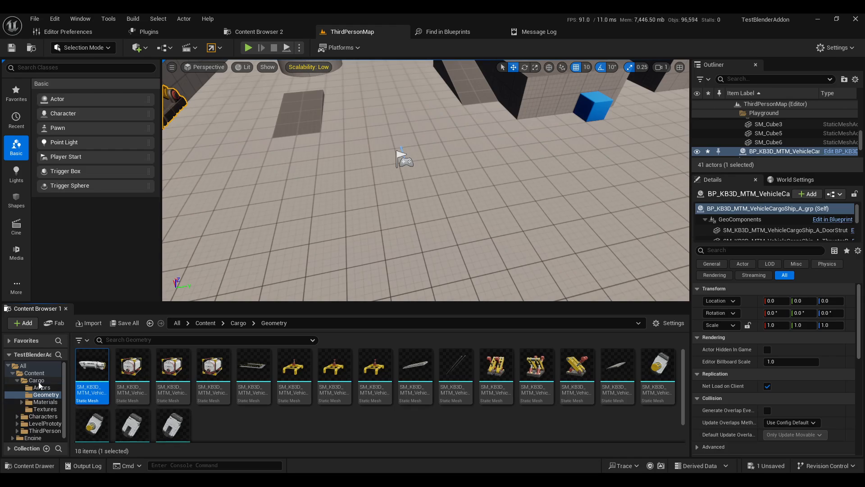
pyautogui.click(35, 372)
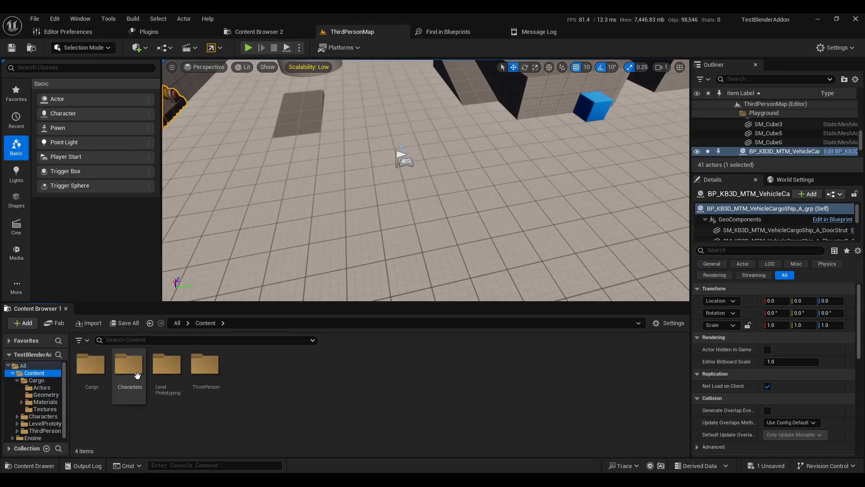
# Step: Create a new Blueprint Class in Content named Ship and open it
pyautogui.rightClick(285, 414)
pyautogui.click(354, 149)
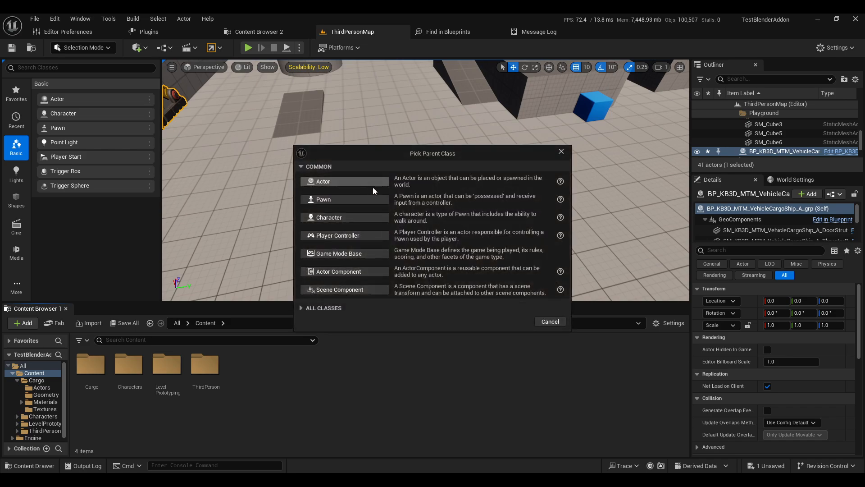
pyautogui.click(341, 182)
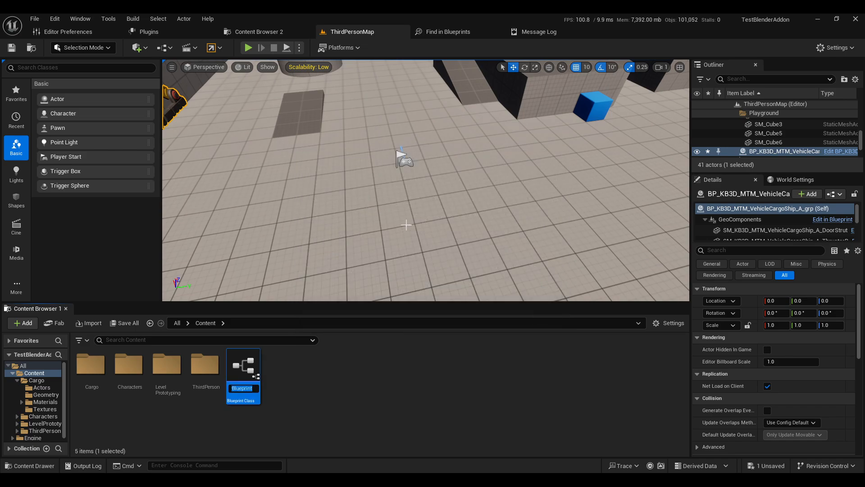
pyautogui.write('Ship')
pyautogui.press('Return')
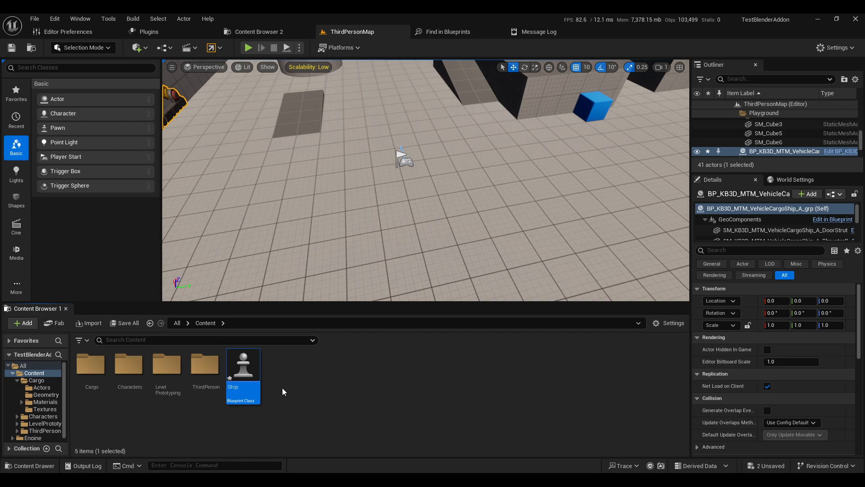
pyautogui.press('Return')
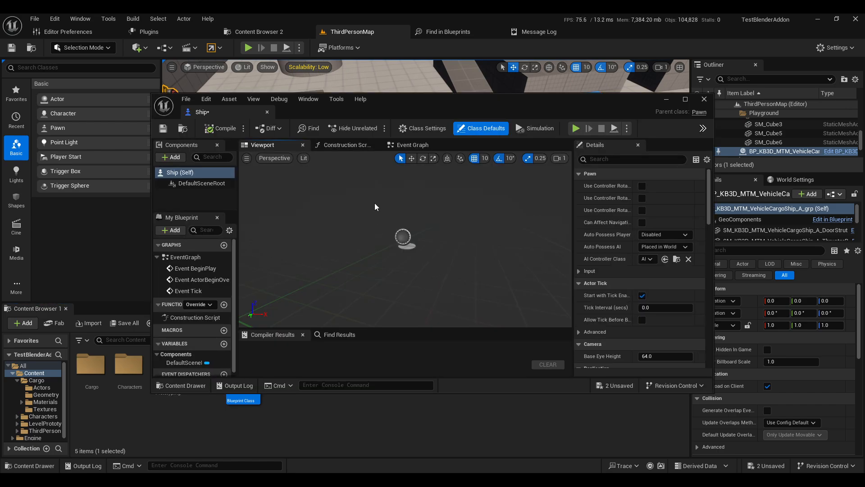
# Step: Add a Static Mesh component to the Ship blueprint
pyautogui.click(171, 157)
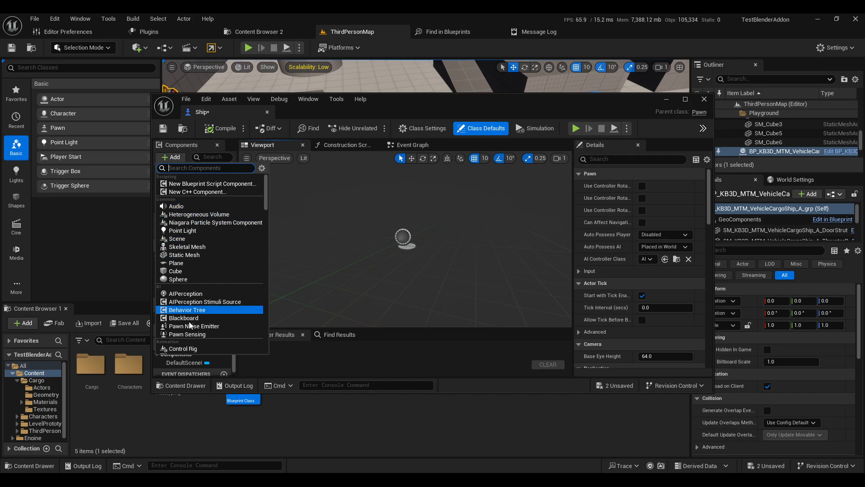
pyautogui.write('stat')
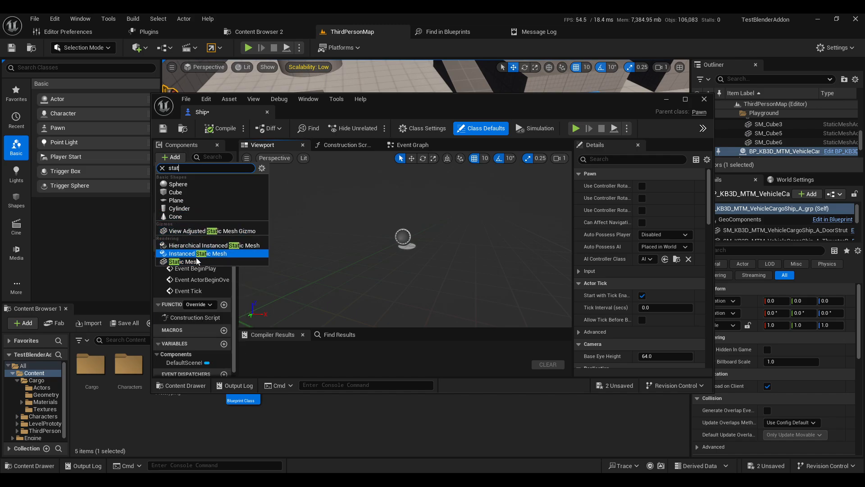
pyautogui.click(191, 262)
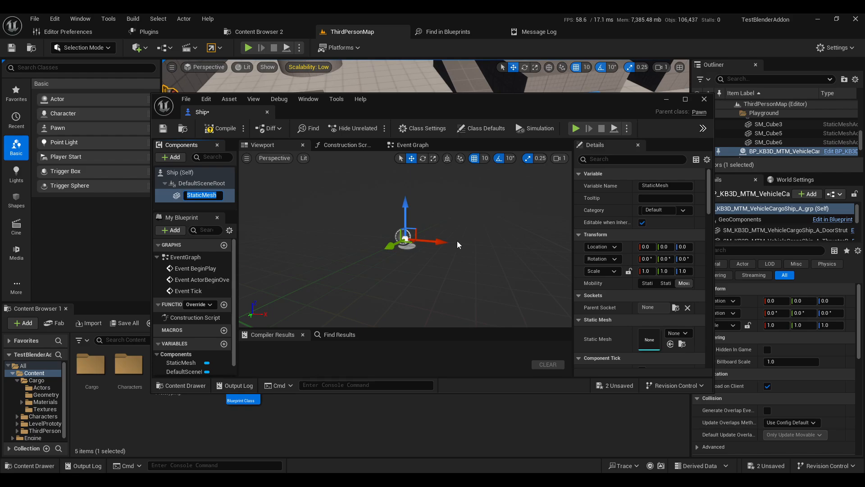
# Step: Assign the cargo ship mesh from the Cargo Geometry folder to the blueprint's StaticMesh component
pyautogui.click(165, 430)
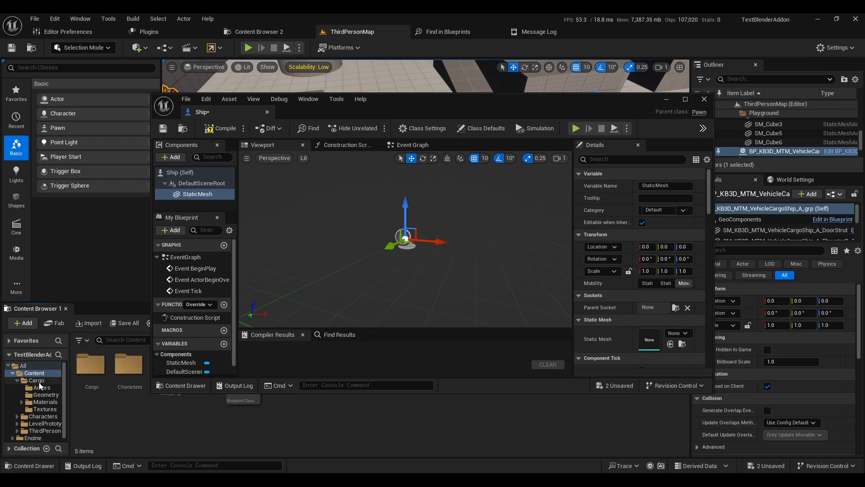
pyautogui.click(45, 394)
pyautogui.click(92, 366)
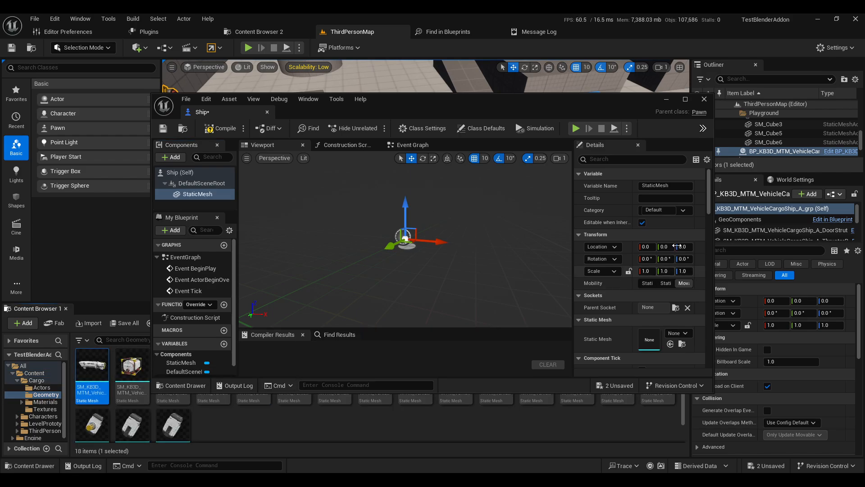
pyautogui.scroll(-2, 662, 311)
pyautogui.click(670, 315)
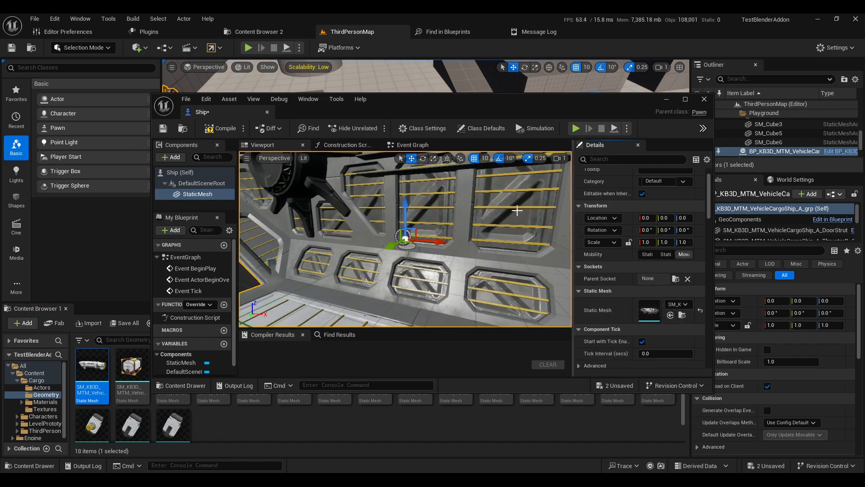
pyautogui.scroll(5, 429, 253)
pyautogui.scroll(-5, 429, 253)
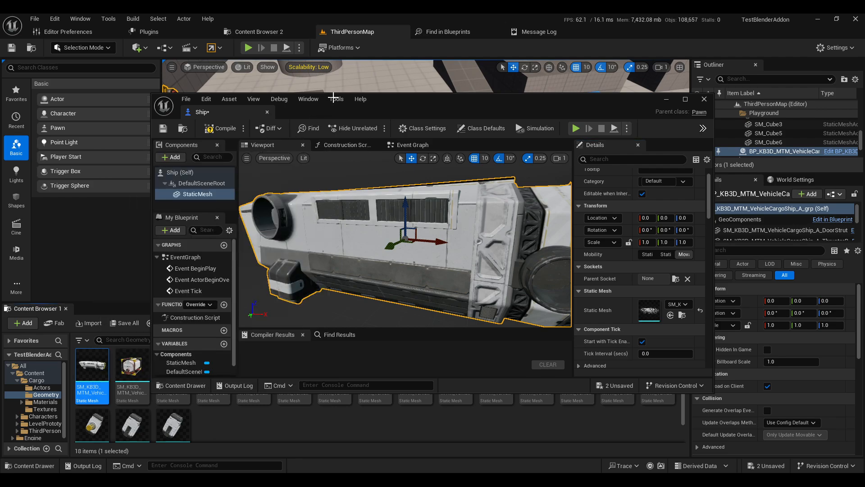
# Step: Dock the Ship blueprint editor into the main editor window as a tab
pyautogui.moveTo(325, 115); pyautogui.dragTo(526, 33)
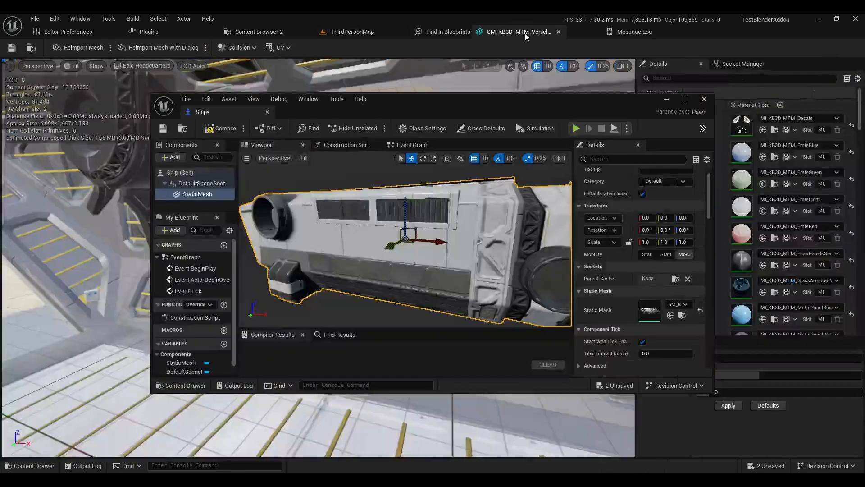
pyautogui.moveTo(236, 114); pyautogui.dragTo(514, 35)
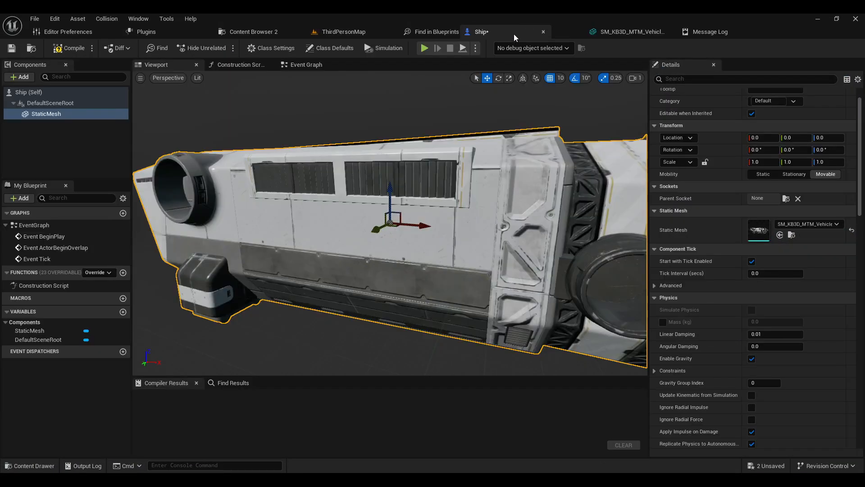
# Step: In the ship's static mesh editor, toggle the complex collision display on and off to inspect it
pyautogui.click(632, 33)
pyautogui.scroll(5, 399, 189)
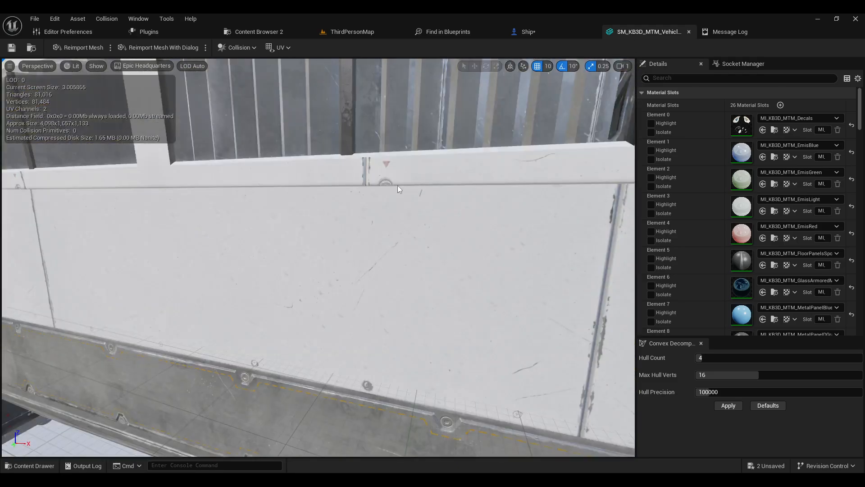
pyautogui.scroll(-4, 398, 189)
pyautogui.moveTo(182, 243); pyautogui.dragTo(308, 270, button='right')
pyautogui.moveTo(378, 274); pyautogui.dragTo(352, 266, button='right')
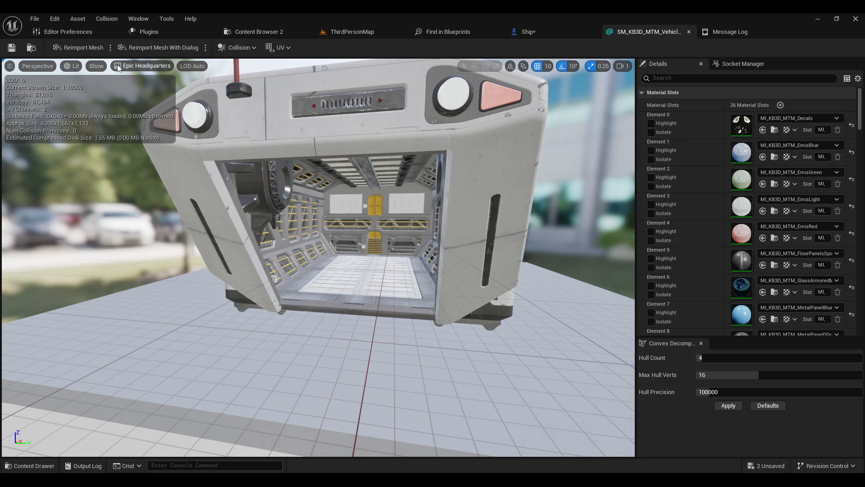
pyautogui.click(97, 66)
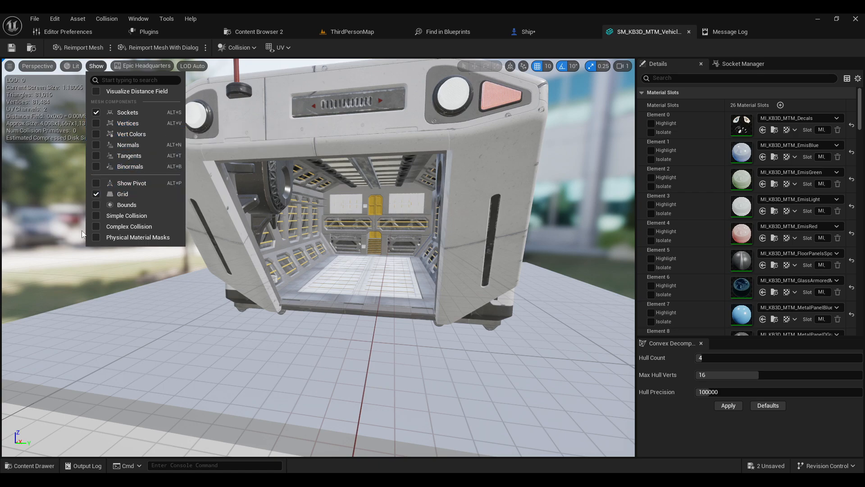
pyautogui.click(108, 226)
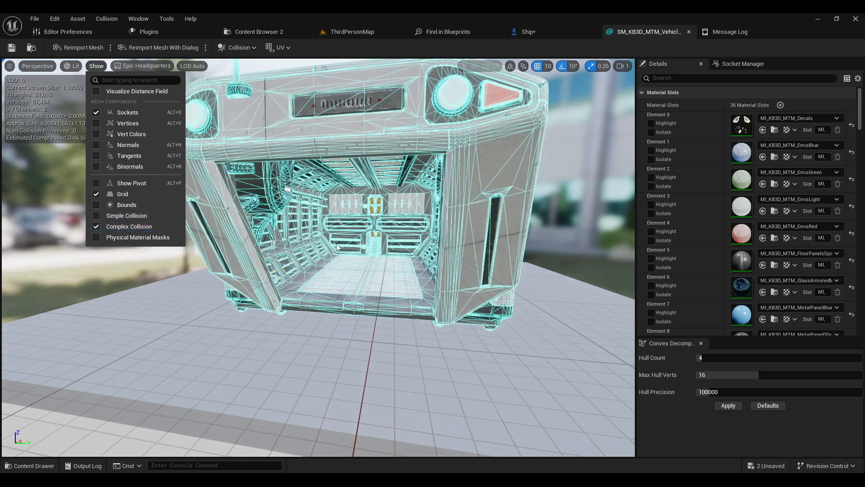
pyautogui.click(97, 243)
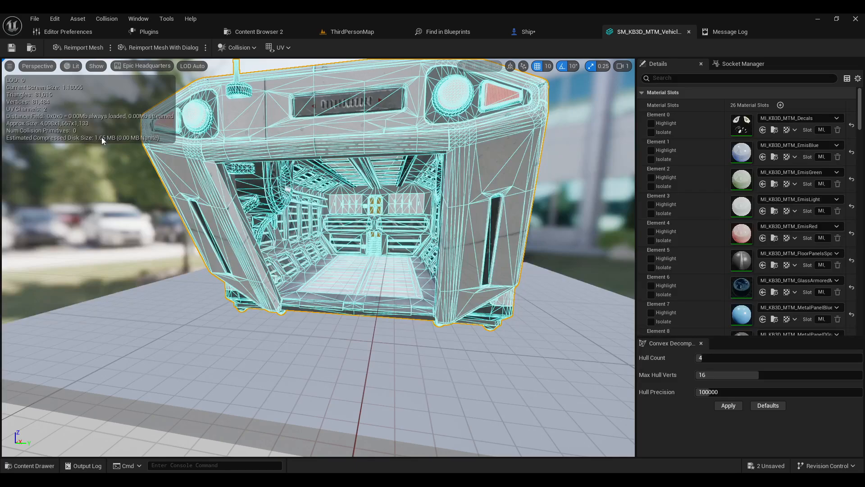
pyautogui.click(97, 66)
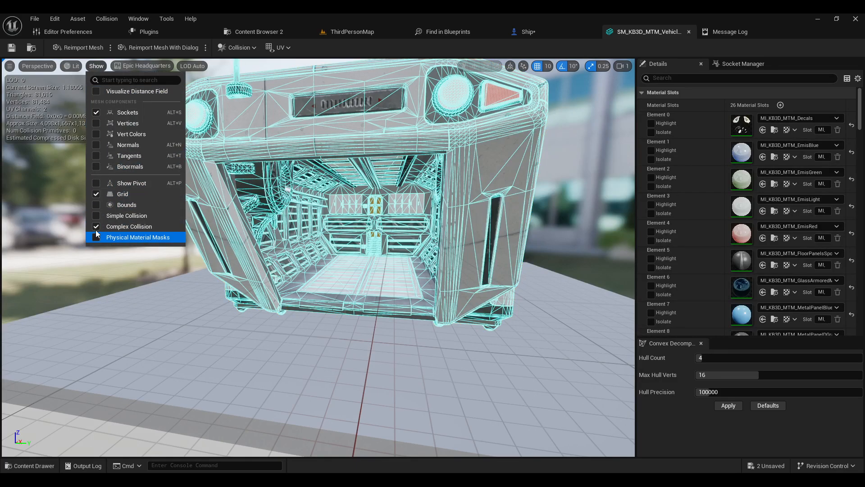
pyautogui.click(97, 227)
pyautogui.click(96, 228)
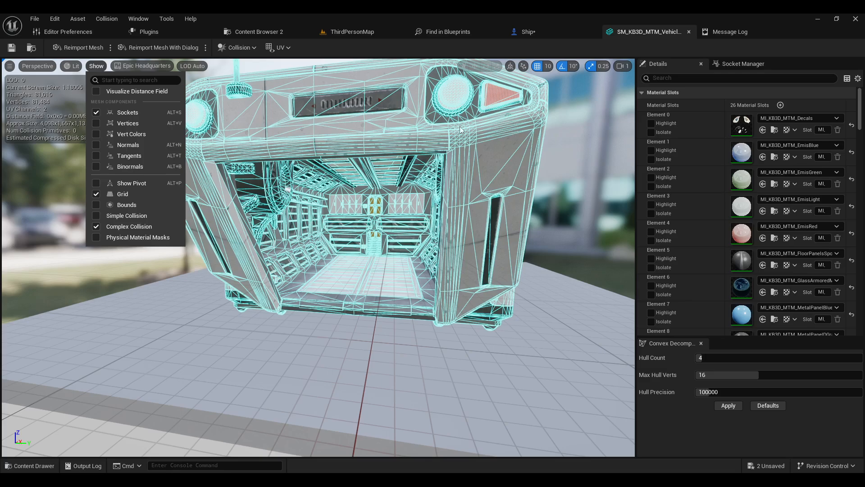
pyautogui.click(100, 226)
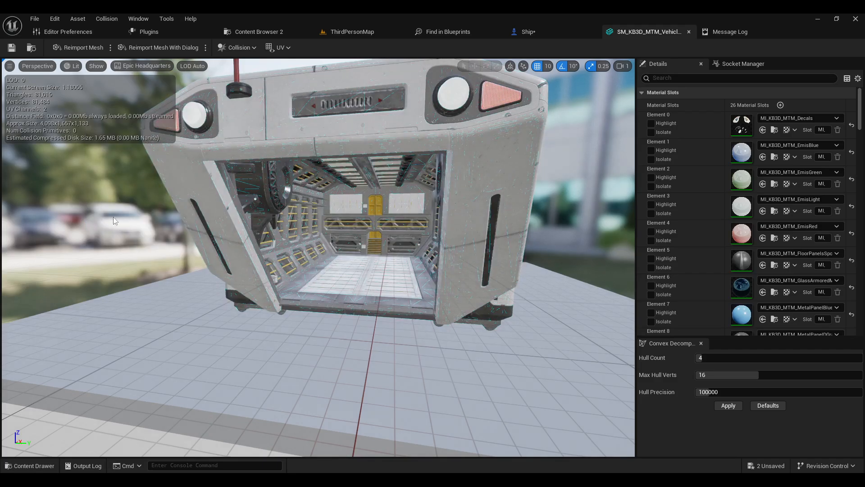
# Step: Show the simple collision display and orbit around the ship mesh to inspect its interior
pyautogui.click(88, 67)
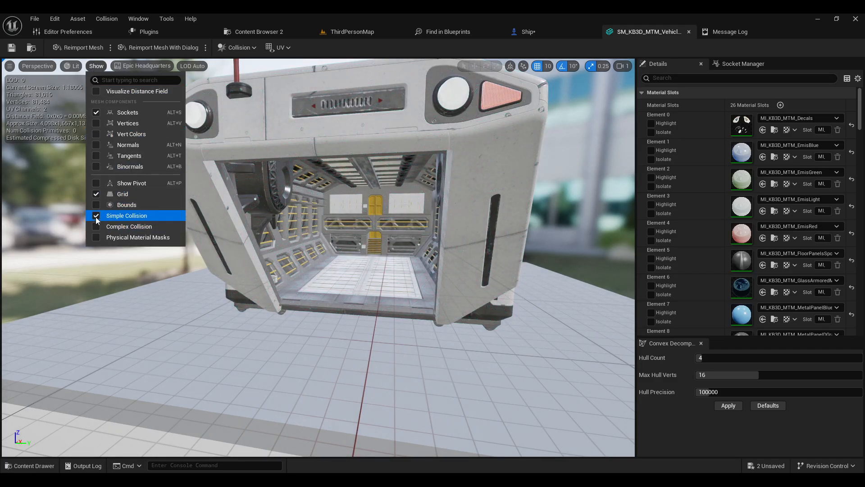
pyautogui.scroll(-2, 421, 209)
pyautogui.moveTo(390, 201); pyautogui.dragTo(377, 168, button='right')
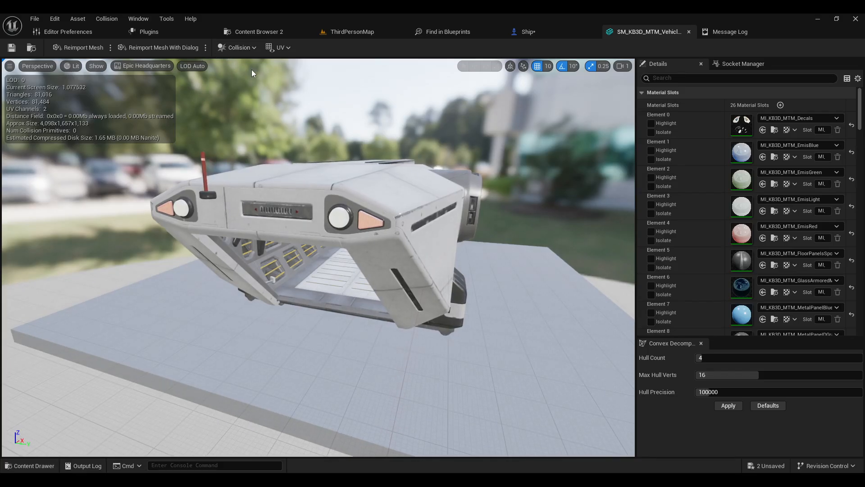
pyautogui.moveTo(339, 210); pyautogui.dragTo(363, 221, button='right')
pyautogui.scroll(-4, 335, 207)
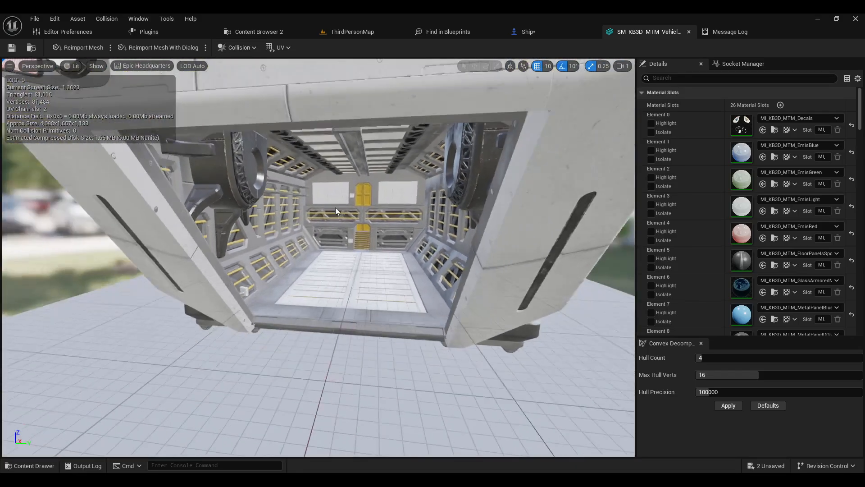
pyautogui.scroll(-5, 336, 207)
# Step: Return to the level and undo the earlier placement of the imported cargo ship actor
pyautogui.click(525, 31)
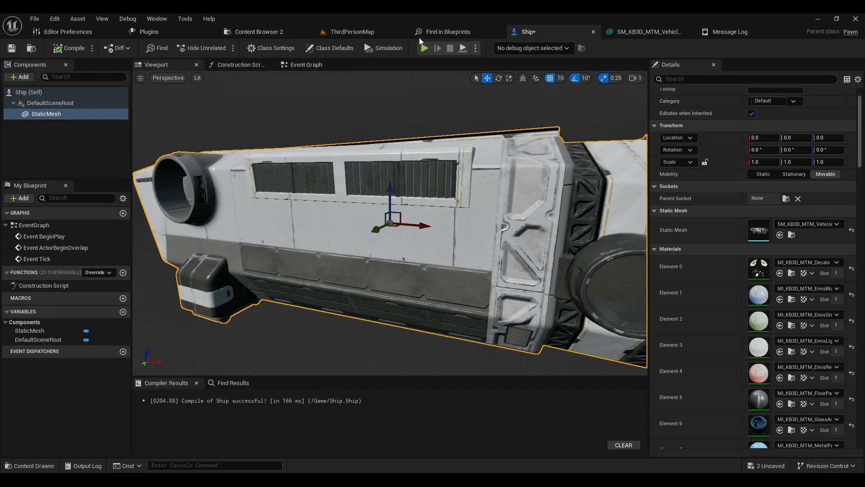
pyautogui.click(355, 32)
pyautogui.moveTo(344, 235); pyautogui.dragTo(348, 176, button='right')
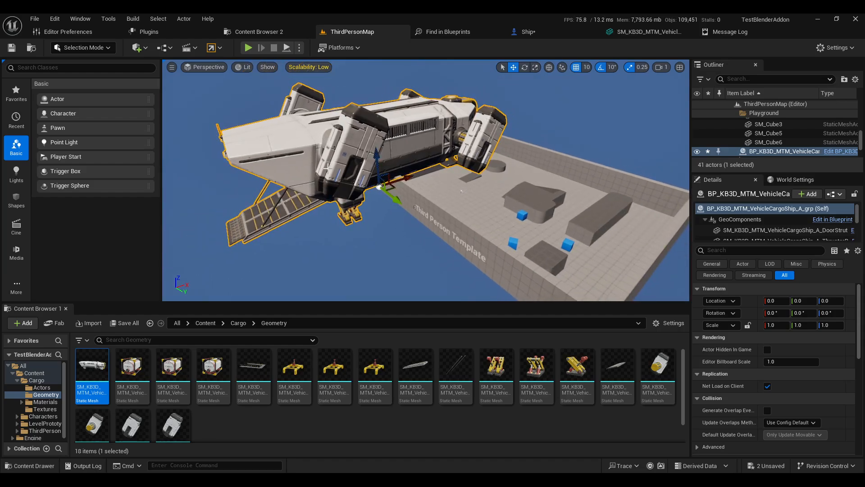
pyautogui.hotkey('ctrl', 'z')
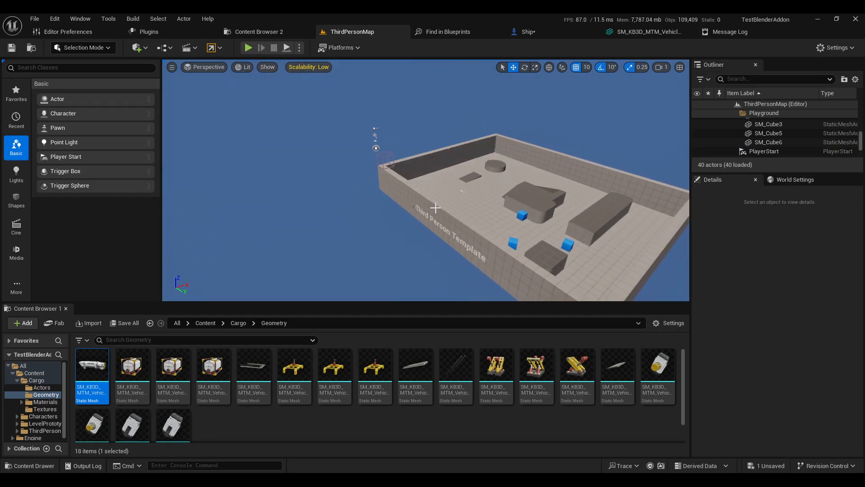
# Step: Extend the level floor by duplicating the floor cube along X and moving the wall outward to about -5800
pyautogui.click(469, 200)
pyautogui.moveTo(469, 200); pyautogui.dragTo(479, 221, button='right')
pyautogui.click(475, 164)
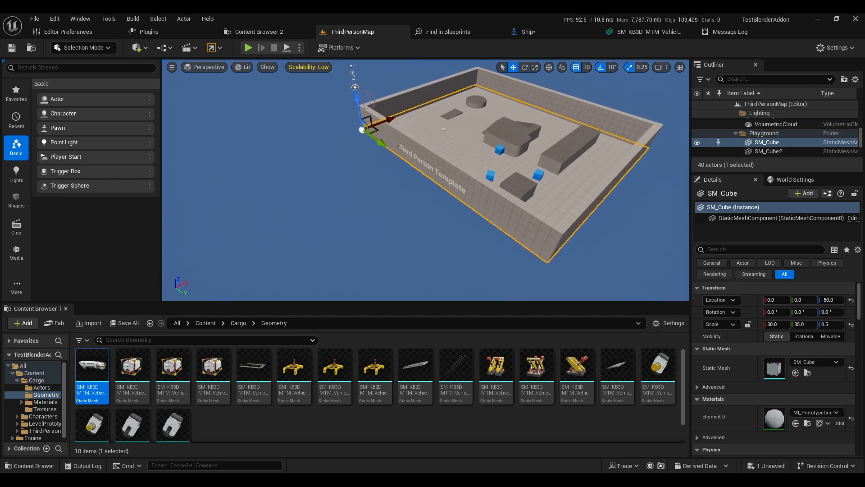
pyautogui.moveTo(474, 164); pyautogui.dragTo(453, 156, button='right')
pyautogui.keyDown('alt'); pyautogui.moveTo(440, 146); pyautogui.dragTo(311, 182); pyautogui.keyUp('alt')
pyautogui.moveTo(381, 185); pyautogui.dragTo(373, 187, button='right')
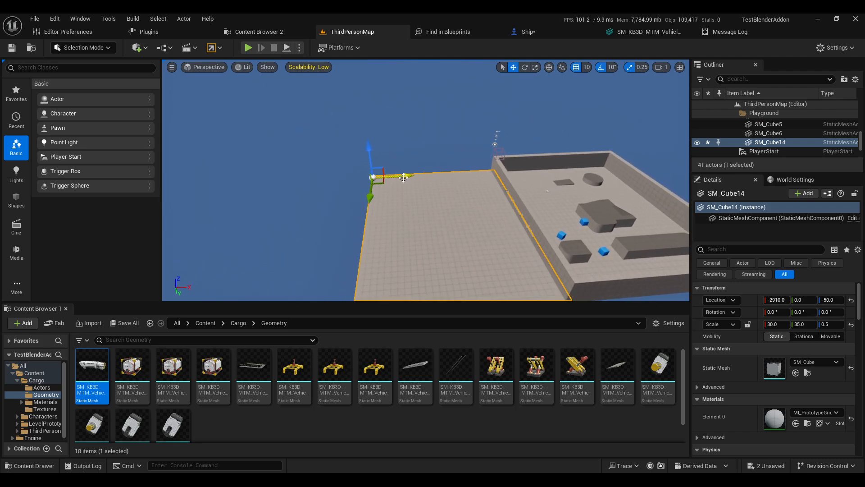
pyautogui.keyDown('alt'); pyautogui.moveTo(402, 176); pyautogui.dragTo(279, 185); pyautogui.keyUp('alt')
pyautogui.click(503, 185)
pyautogui.moveTo(534, 178); pyautogui.dragTo(287, 191)
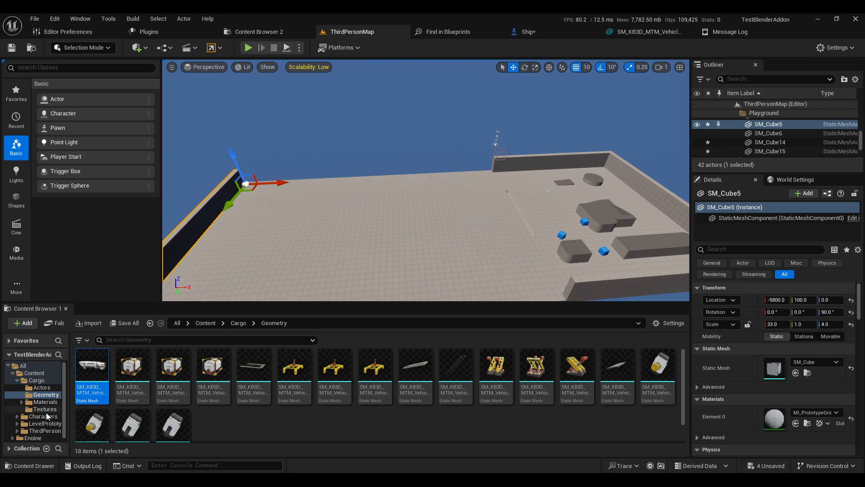
# Step: Place the Ship blueprint from the Content folder into the level
pyautogui.click(38, 381)
pyautogui.click(34, 373)
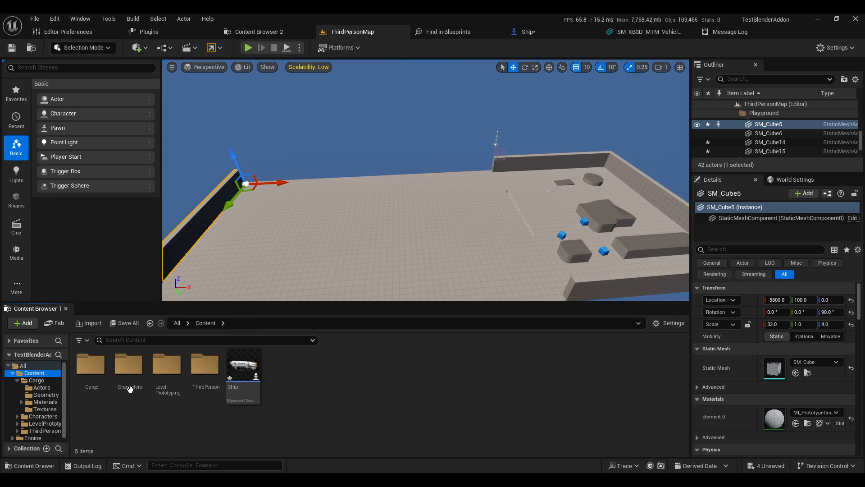
pyautogui.moveTo(243, 377); pyautogui.dragTo(395, 168)
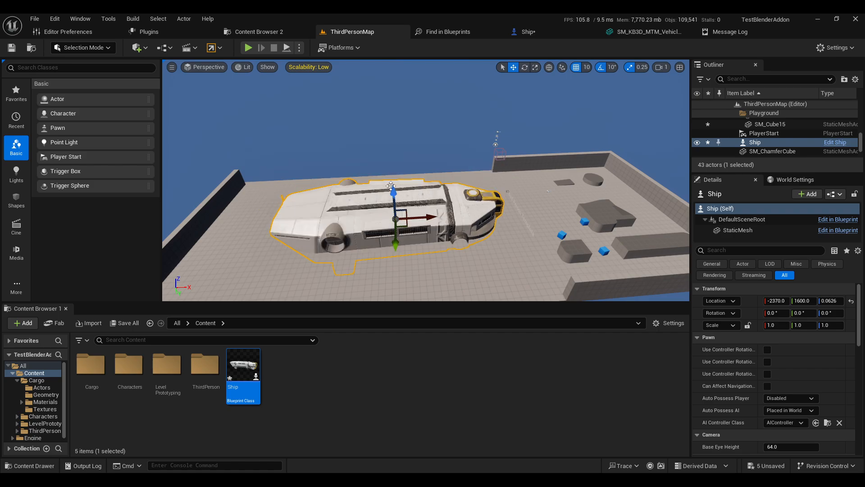
# Step: Raise the Ship actor above the floor to a height of about 570 units
pyautogui.moveTo(383, 250); pyautogui.dragTo(455, 239, button='right')
pyautogui.press('w')
pyautogui.scroll(3, 382, 284)
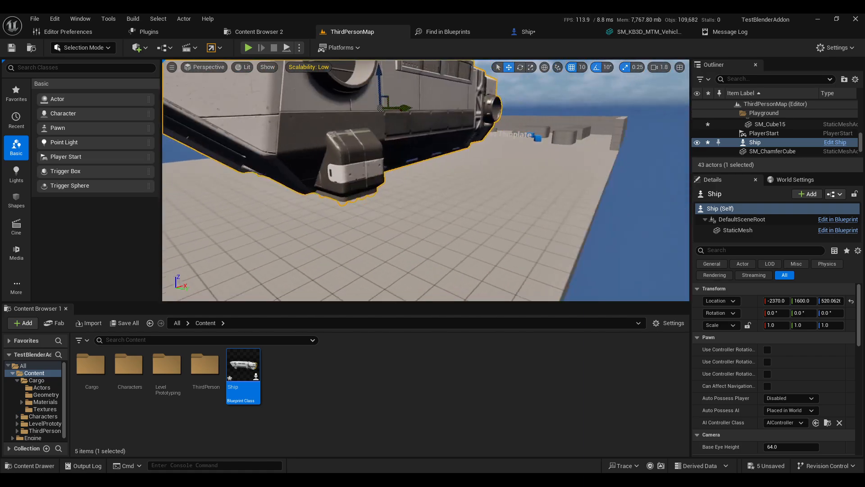
pyautogui.moveTo(388, 205); pyautogui.dragTo(339, 184, button='right')
pyautogui.press('s')
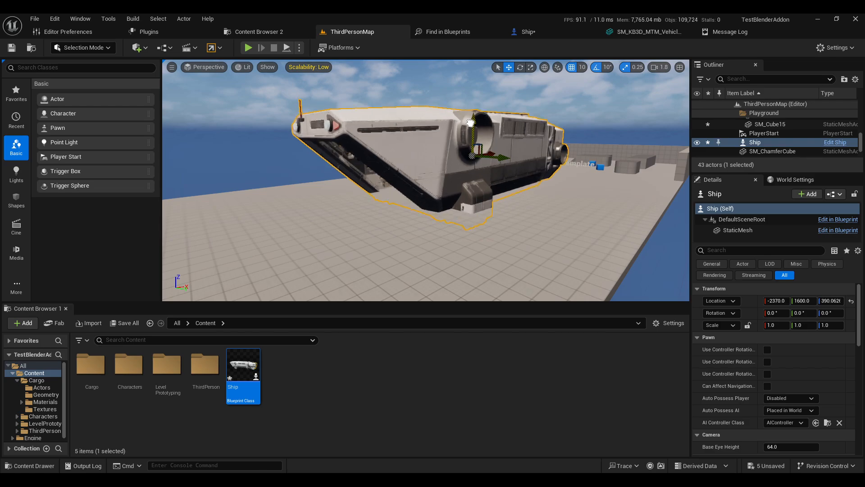
pyautogui.moveTo(470, 123); pyautogui.dragTo(477, 108)
pyautogui.press('d')
pyautogui.moveTo(510, 136); pyautogui.dragTo(527, 163, button='right')
# Step: Move the PlayerStart in front of the ship's open ramp, to about -4430, 1400
pyautogui.press('w')
pyautogui.click(466, 149)
pyautogui.press('w')
pyautogui.press('w')
pyautogui.press('d')
pyautogui.press('s')
pyautogui.click(522, 156)
pyautogui.press('a')
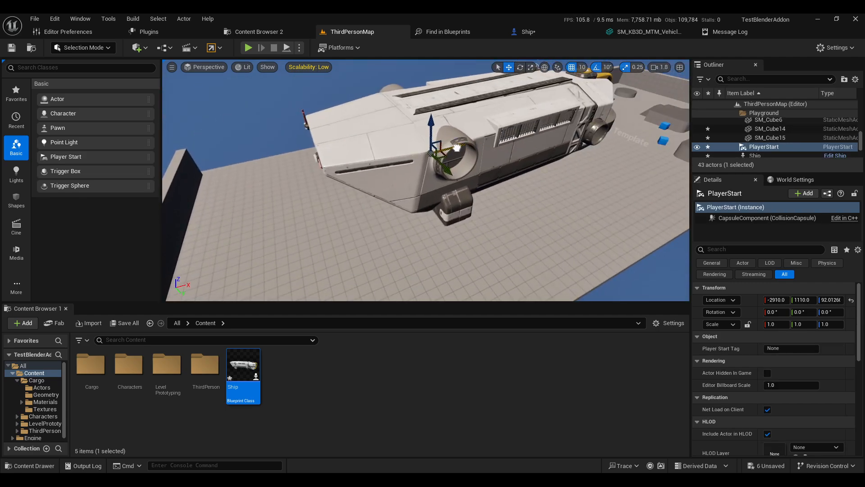
pyautogui.moveTo(457, 148); pyautogui.dragTo(355, 173)
pyautogui.press('w')
pyautogui.press('a')
pyautogui.moveTo(354, 172); pyautogui.dragTo(347, 193, button='right')
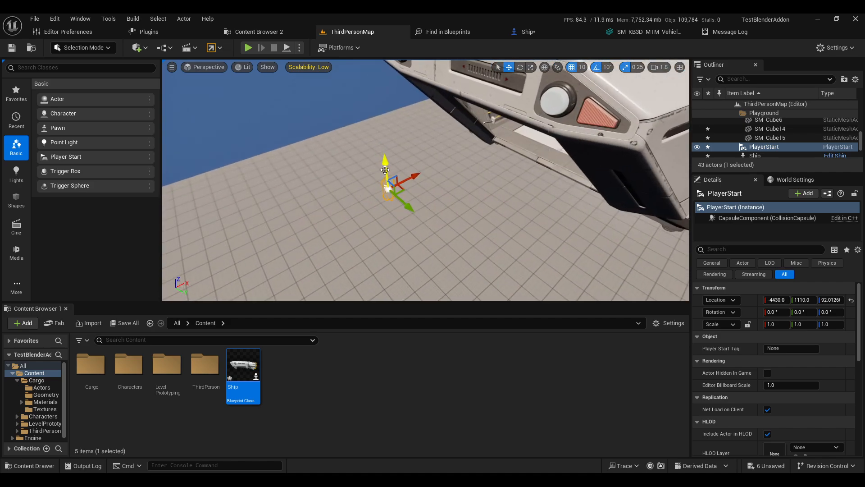
pyautogui.moveTo(411, 207); pyautogui.dragTo(443, 229)
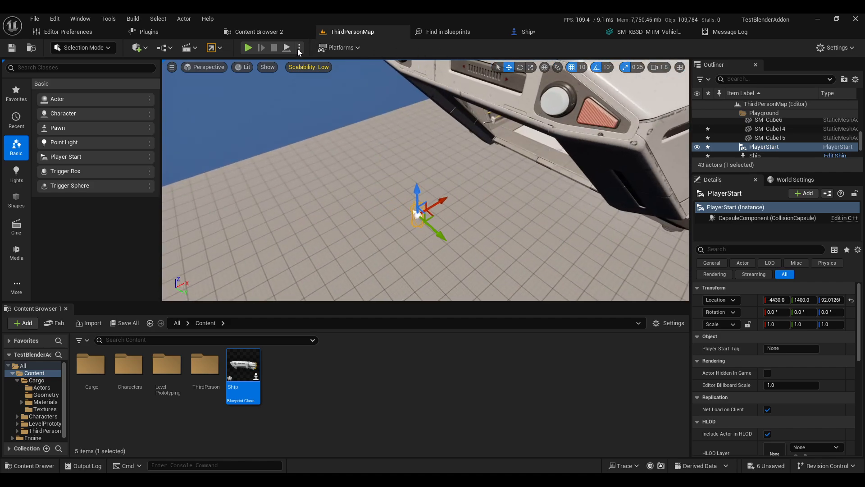
# Step: Play-test the level, walking the character into the ship, then stop
pyautogui.click(248, 47)
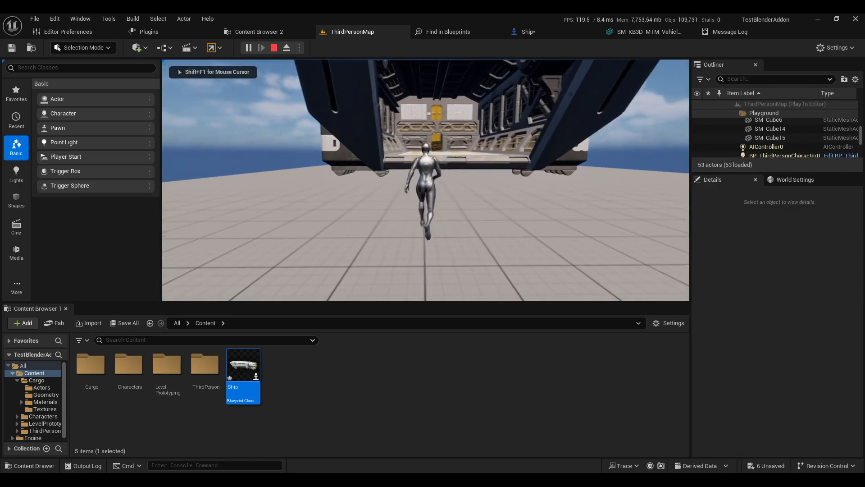
pyautogui.press('w')
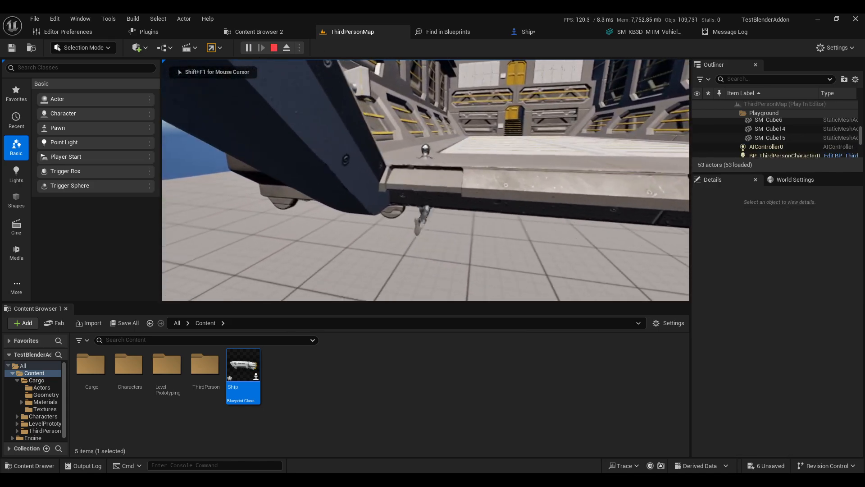
pyautogui.press('Escape')
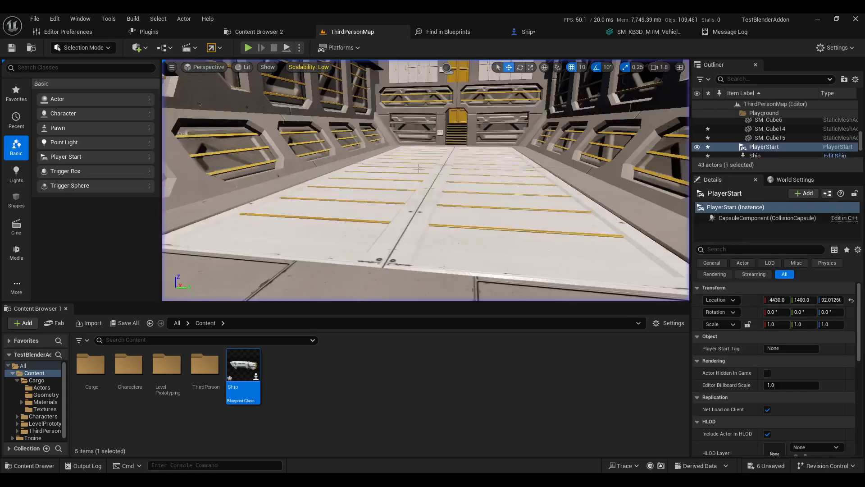
# Step: Select the Ship actor in the Outliner and return to the Ship blueprint editor
pyautogui.doubleClick(755, 155)
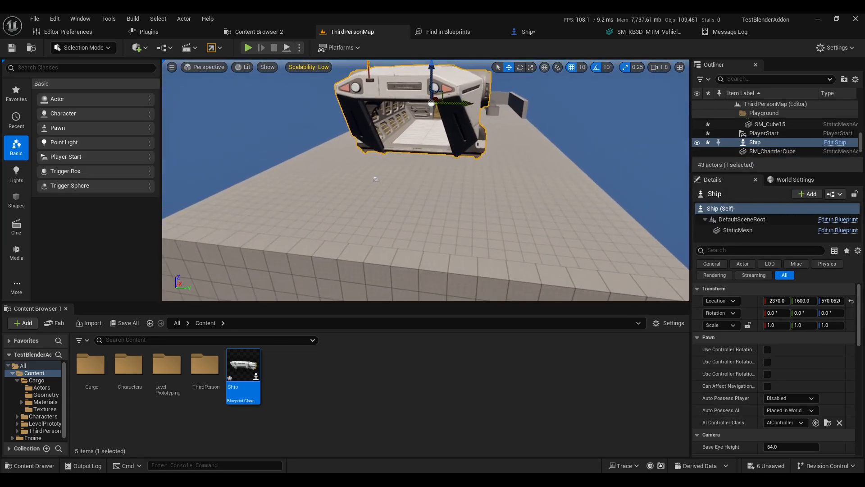
pyautogui.scroll(-4, 779, 328)
pyautogui.click(542, 27)
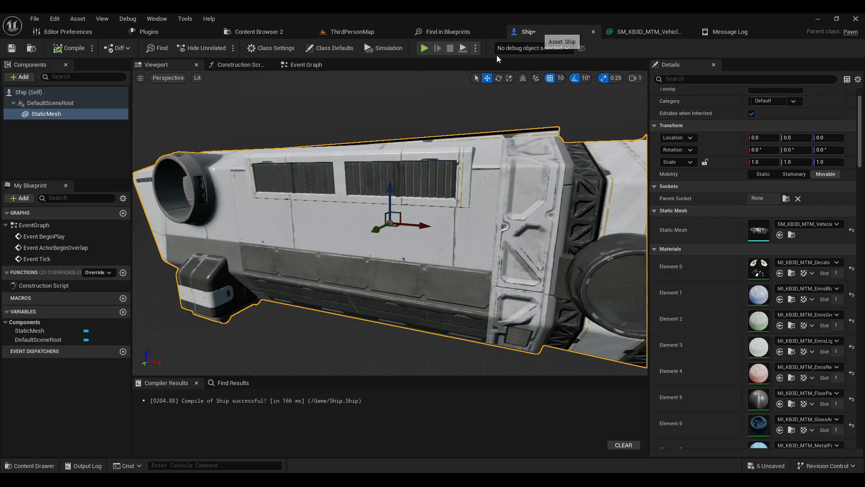
# Step: Save the Ship blueprint and expand the static mesh's Collision Presets settings
pyautogui.hotkey('ctrl', 's')
pyautogui.scroll(-15, 685, 329)
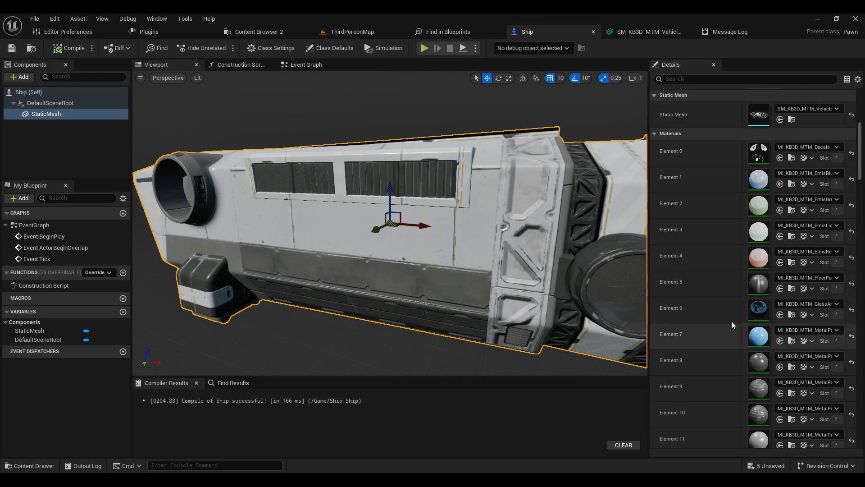
pyautogui.scroll(-15, 858, 208)
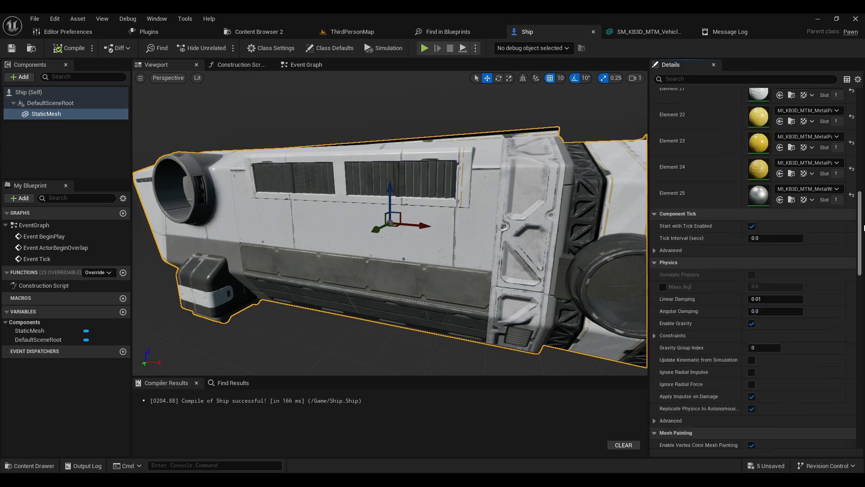
pyautogui.scroll(-5, 864, 291)
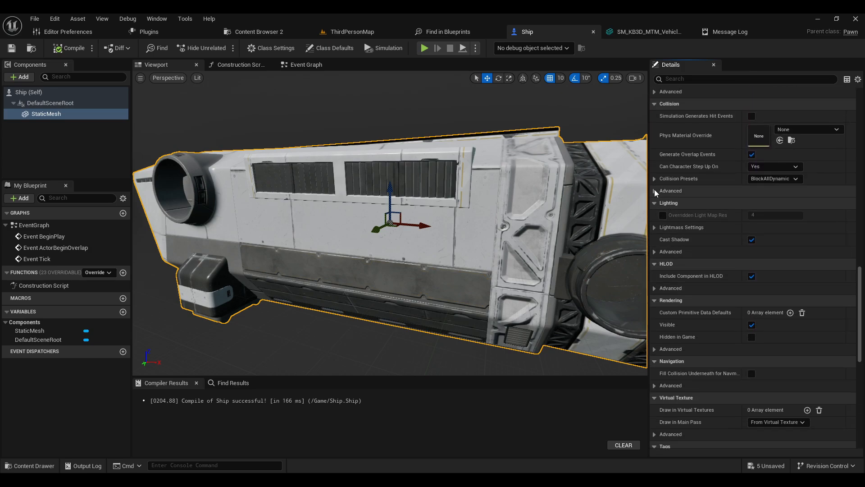
pyautogui.click(654, 179)
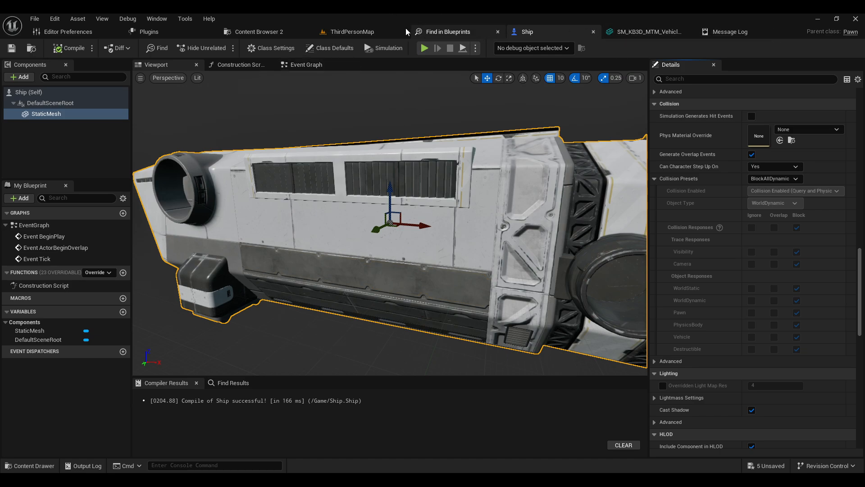
# Step: Add a 10DOP-X simplified collision to the cargo ship static mesh in its mesh editor
pyautogui.click(646, 35)
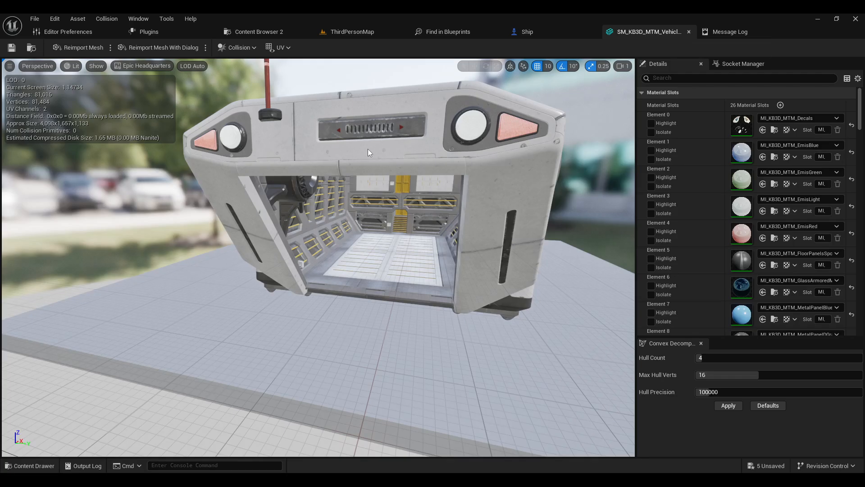
pyautogui.moveTo(367, 149); pyautogui.dragTo(302, 155)
pyautogui.click(238, 48)
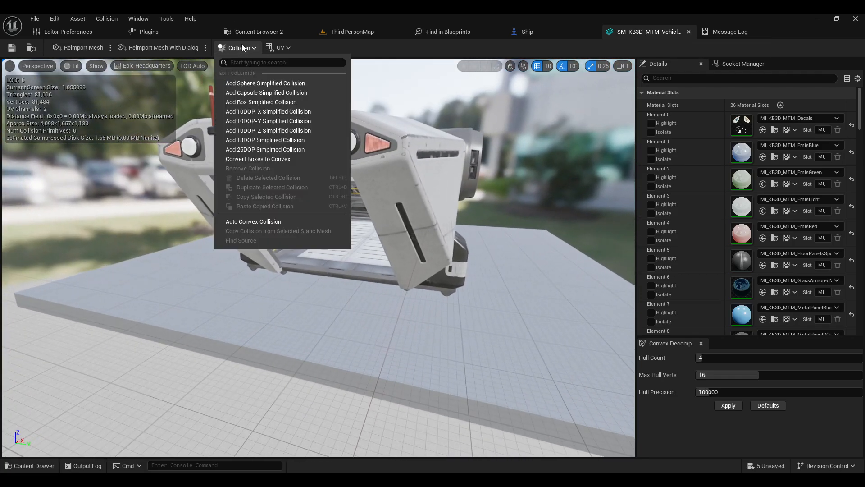
pyautogui.click(274, 106)
pyautogui.moveTo(315, 171); pyautogui.dragTo(252, 191, button='right')
pyautogui.moveTo(415, 181); pyautogui.dragTo(401, 186, button='right')
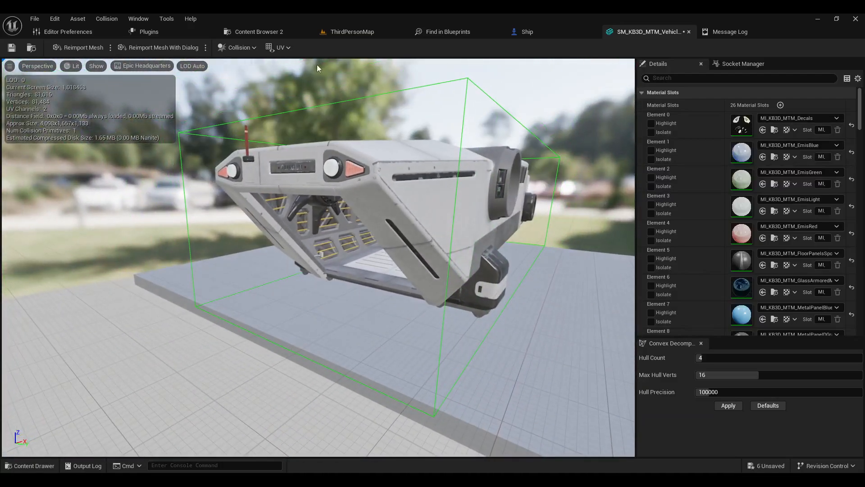
# Step: Select the new collision primitive and scale it down along one axis
pyautogui.click(424, 89)
pyautogui.click(417, 88)
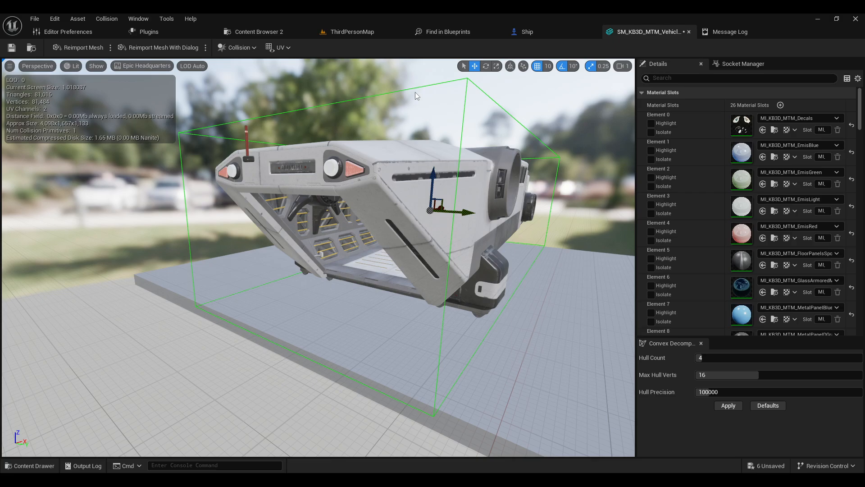
pyautogui.click(416, 92)
pyautogui.click(360, 99)
pyautogui.moveTo(360, 98); pyautogui.dragTo(377, 110, button='right')
pyautogui.press('r')
pyautogui.scroll(-3, 375, 183)
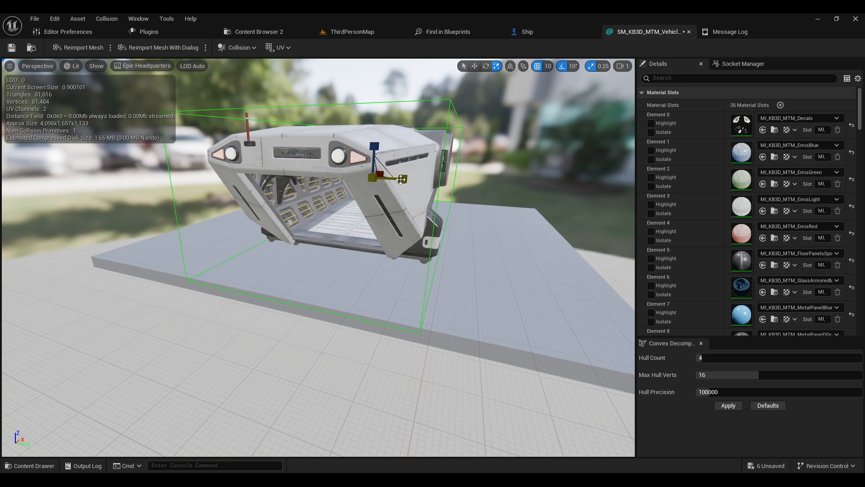
pyautogui.moveTo(401, 180)
pyautogui.mouseDown()
pyautogui.moveTo(435, 179)
pyautogui.moveTo(390, 180)
pyautogui.moveTo(411, 185)
pyautogui.mouseUp()
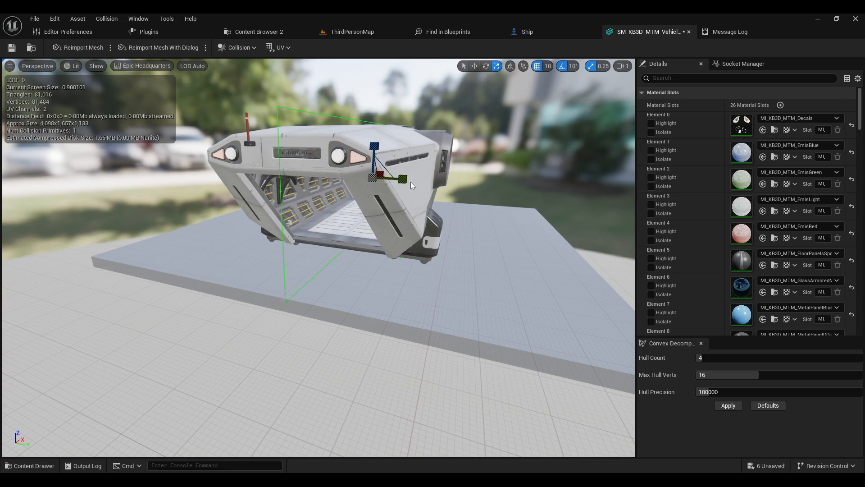
# Step: Turn off grid and rotation snapping and keep scaling the collision box into a thin wall
pyautogui.click(543, 68)
pyautogui.moveTo(402, 180); pyautogui.dragTo(409, 182)
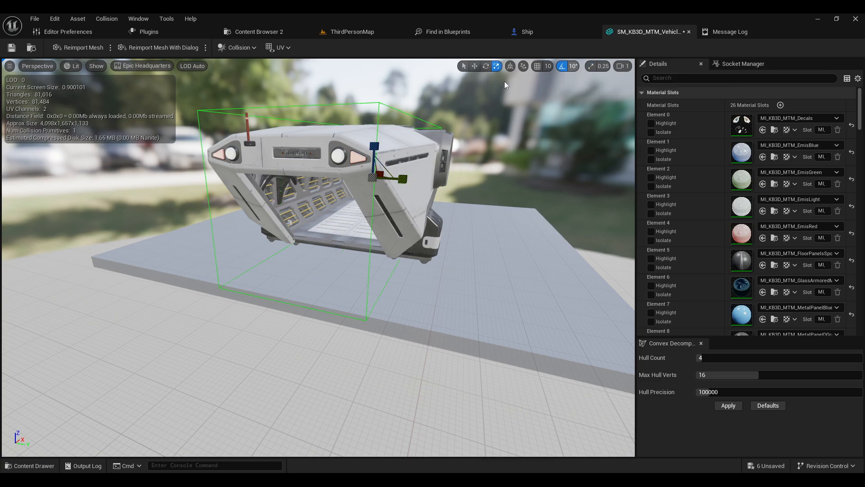
pyautogui.click(563, 66)
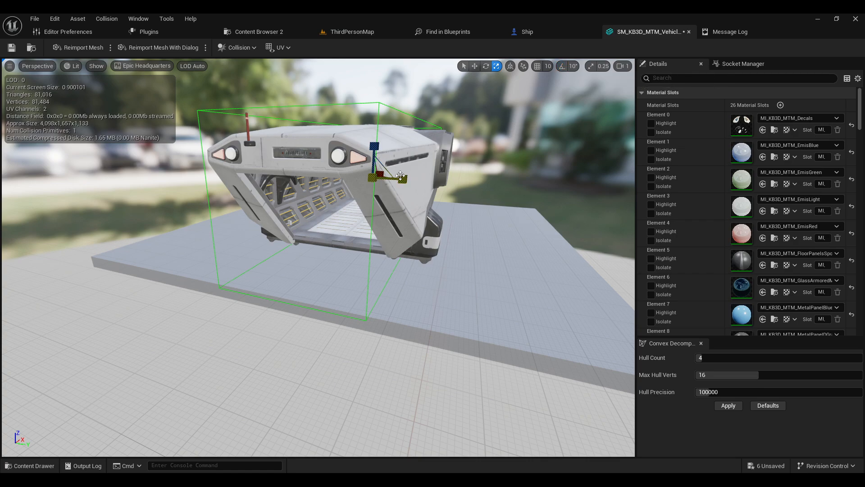
pyautogui.moveTo(400, 176); pyautogui.dragTo(383, 170)
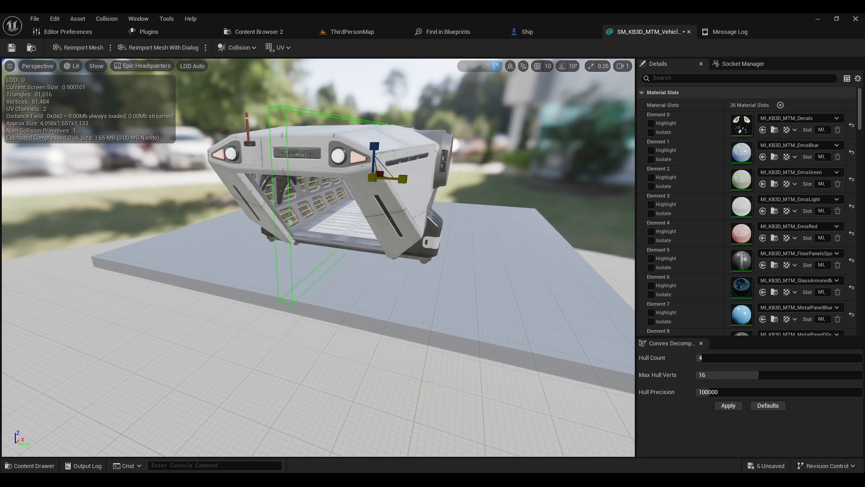
pyautogui.moveTo(382, 174); pyautogui.dragTo(430, 158, button='right')
# Step: Move the thin collision box to the side of the ship beside the open ramp
pyautogui.press('a')
pyautogui.press('w')
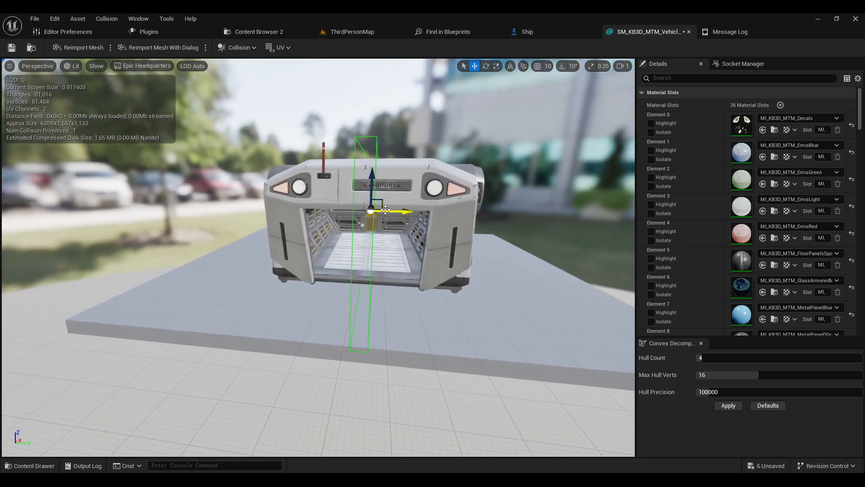
pyautogui.moveTo(385, 209); pyautogui.dragTo(349, 212)
pyautogui.press('d')
pyautogui.moveTo(412, 185); pyautogui.dragTo(364, 224, button='right')
pyautogui.moveTo(439, 197); pyautogui.dragTo(445, 197)
pyautogui.press('s')
pyautogui.press('a')
pyautogui.moveTo(439, 201); pyautogui.dragTo(464, 202, button='right')
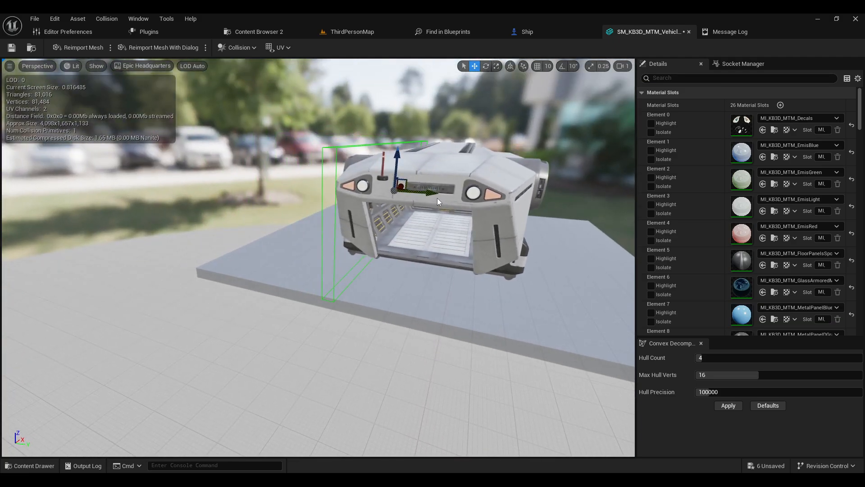
pyautogui.moveTo(369, 208); pyautogui.dragTo(392, 206, button='right')
pyautogui.press('a')
pyautogui.press('d')
pyautogui.press('s')
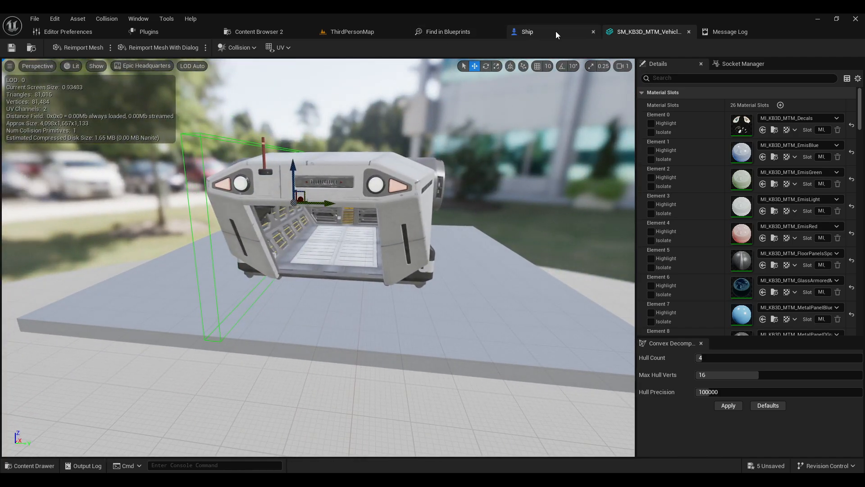
# Step: Play-test from the Ship blueprint, walking and jumping inside the ship, then stop
pyautogui.click(540, 30)
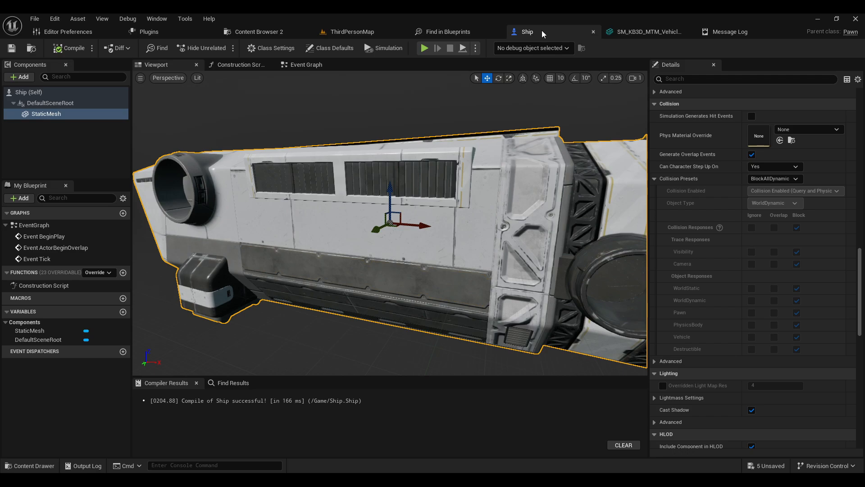
pyautogui.click(424, 47)
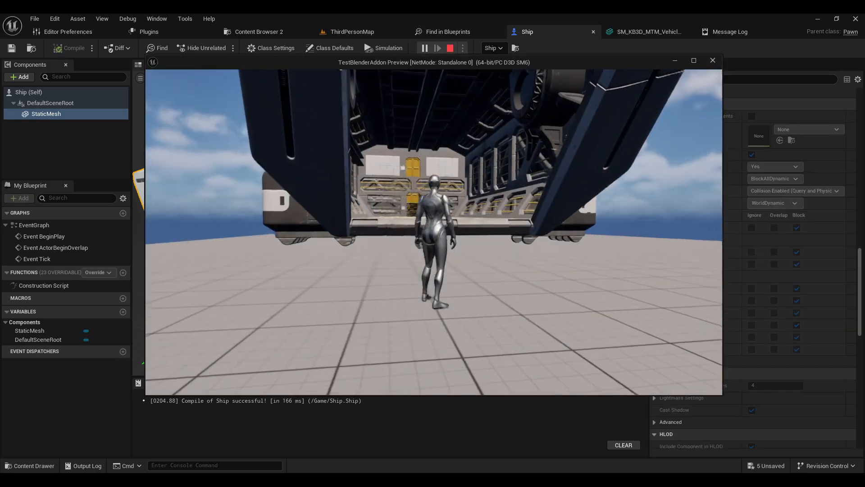
pyautogui.press('w')
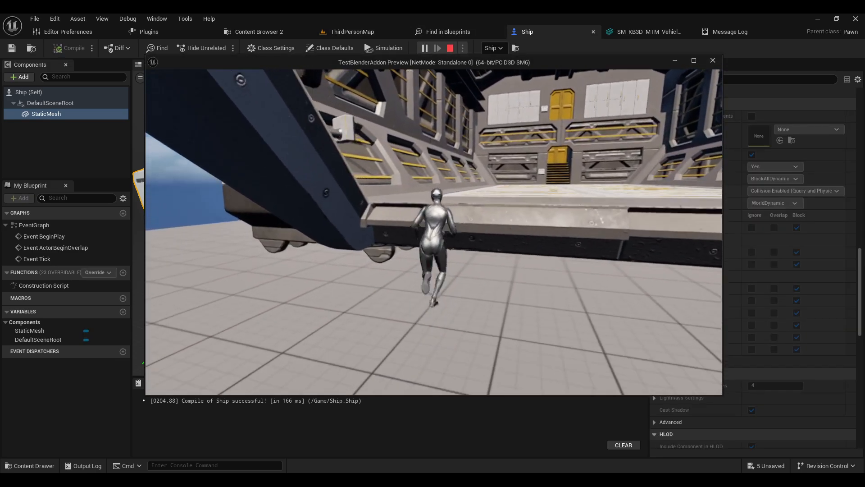
pyautogui.press('space')
pyautogui.press('space')
pyautogui.press('space')
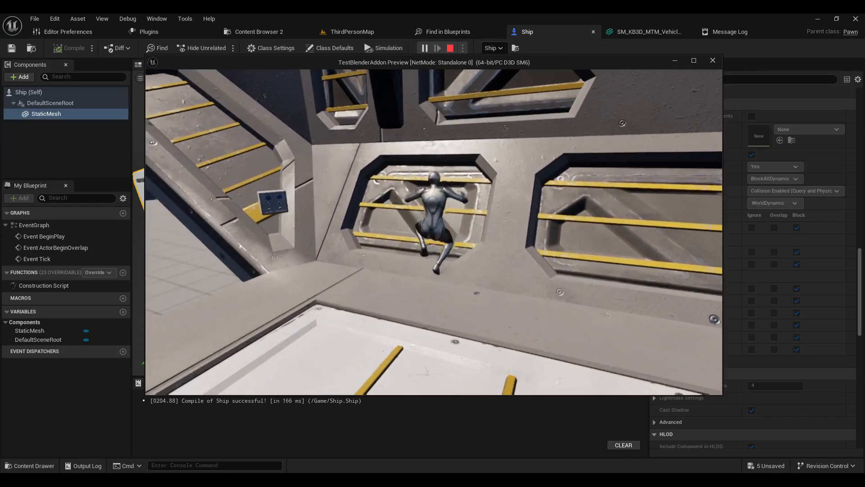
pyautogui.press('s')
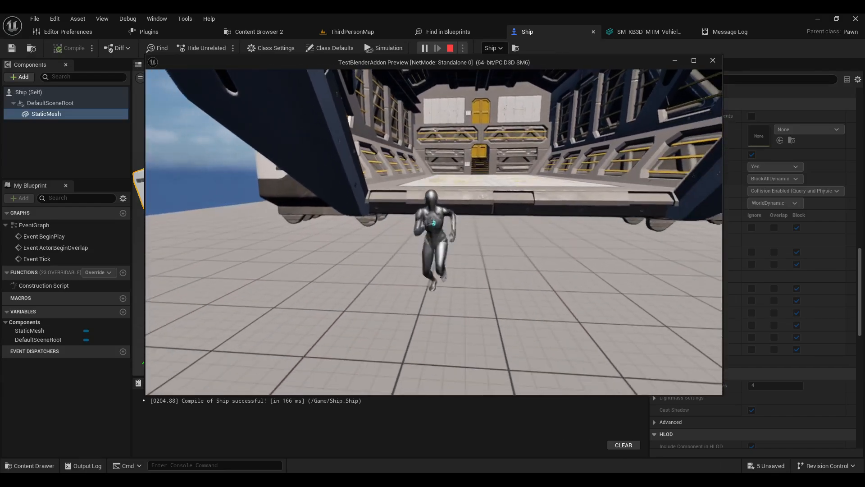
pyautogui.press('Escape')
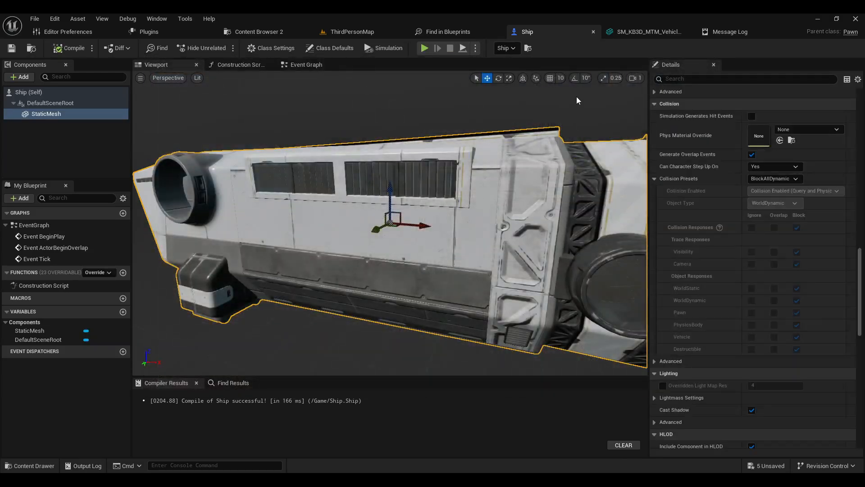
# Step: Delete the added collision primitive from the cargo ship static mesh
pyautogui.click(644, 30)
pyautogui.moveTo(206, 197); pyautogui.dragTo(184, 205, button='right')
pyautogui.press('Delete')
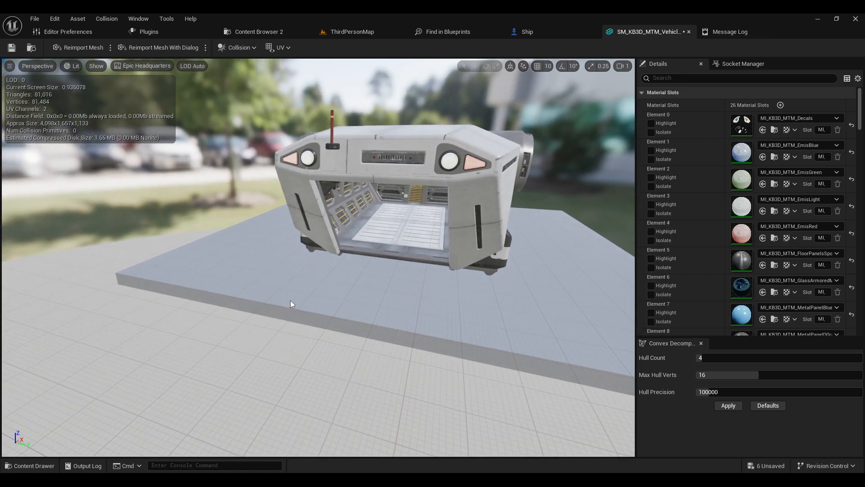
# Step: Return to the Ship blueprint and frame the ship in its viewport
pyautogui.click(547, 32)
pyautogui.moveTo(389, 214); pyautogui.dragTo(342, 216, button='right')
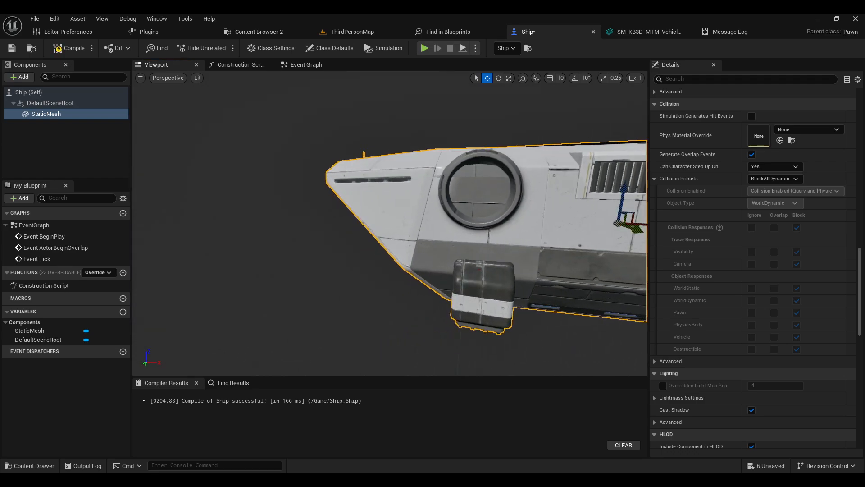
pyautogui.press('f')
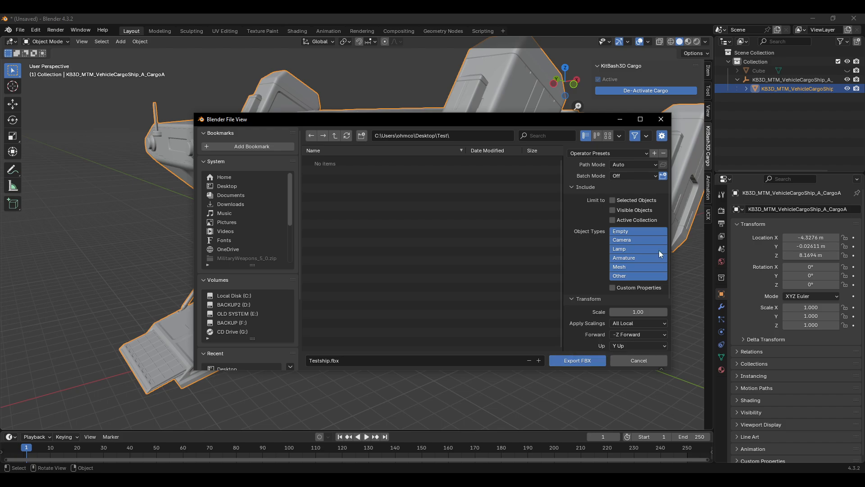
pyautogui.scroll(-2, 586, 190)
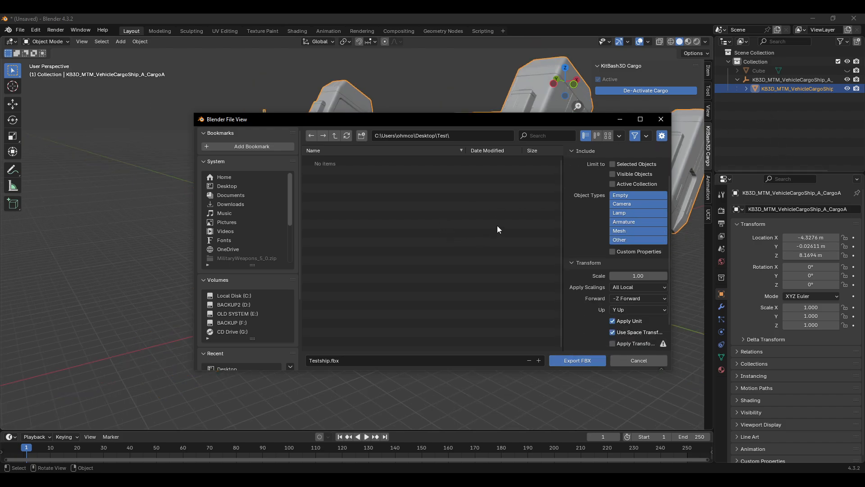
pyautogui.click(636, 361)
pyautogui.scroll(-3, 455, 271)
pyautogui.press('w')
pyautogui.rightClick(411, 262)
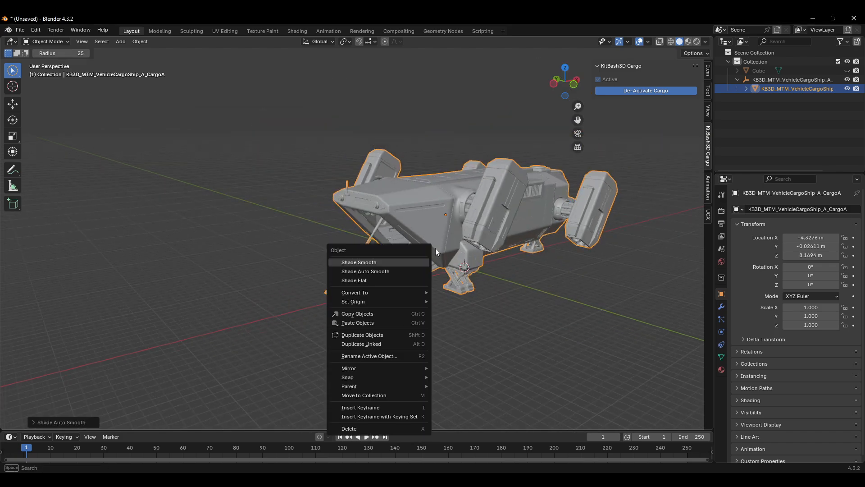
pyautogui.click(500, 288)
pyautogui.moveTo(482, 292); pyautogui.dragTo(532, 237, button='middle')
pyautogui.scroll(4, 545, 287)
pyautogui.scroll(-3, 482, 252)
# Step: Select the Cube object in the Outliner, unhide it, and rename it UCX_
pyautogui.click(739, 71)
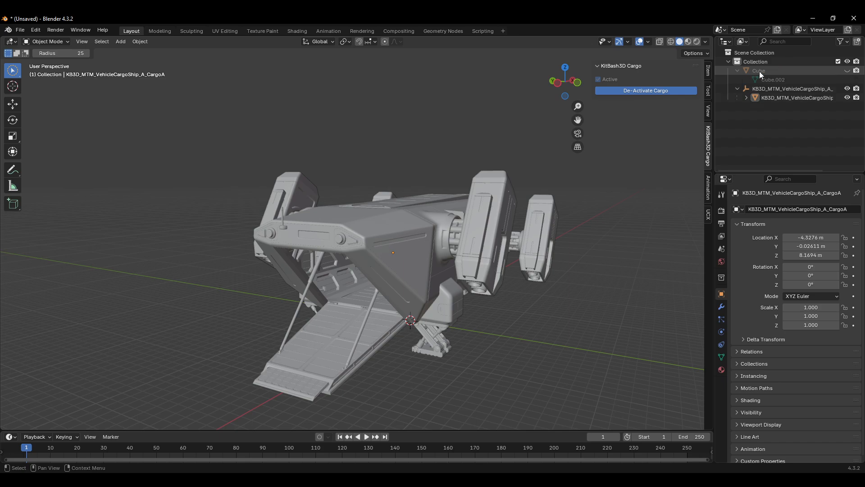
pyautogui.click(760, 72)
pyautogui.click(771, 80)
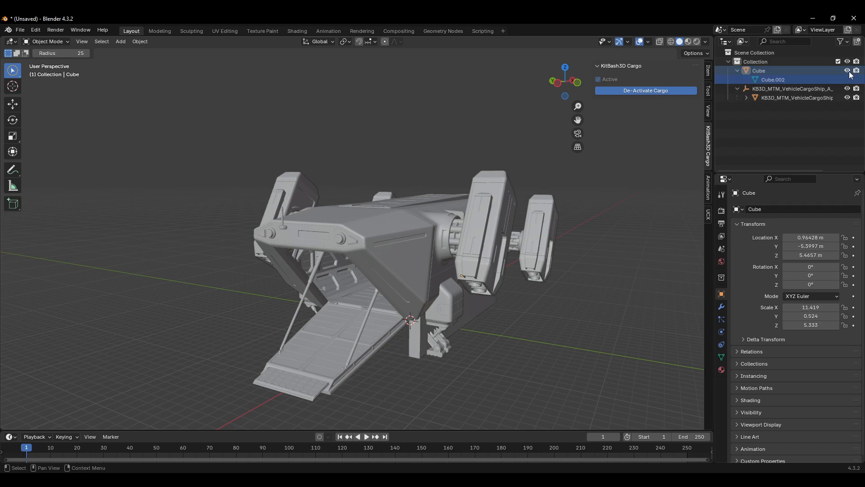
pyautogui.moveTo(577, 241); pyautogui.dragTo(465, 295, button='middle')
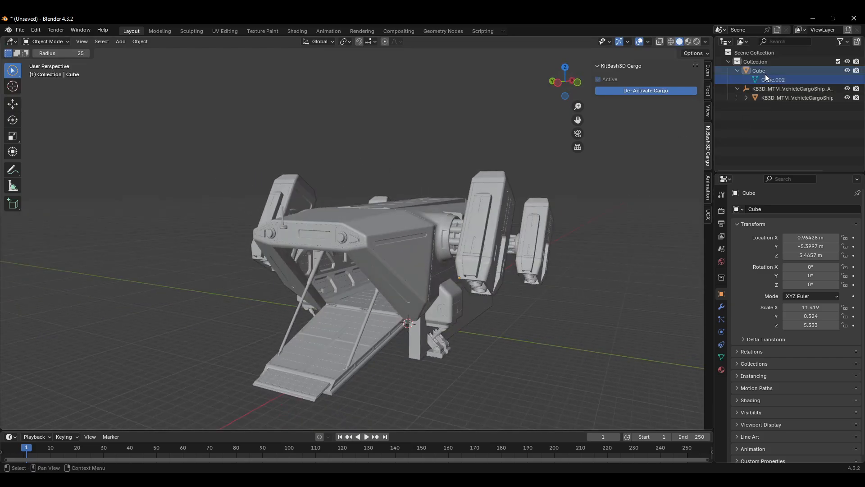
pyautogui.doubleClick(765, 72)
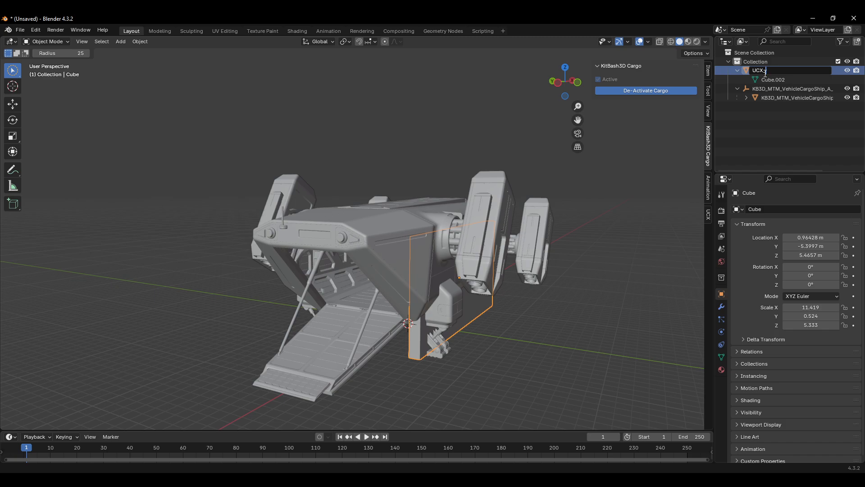
pyautogui.write('UCX_')
pyautogui.press('Return')
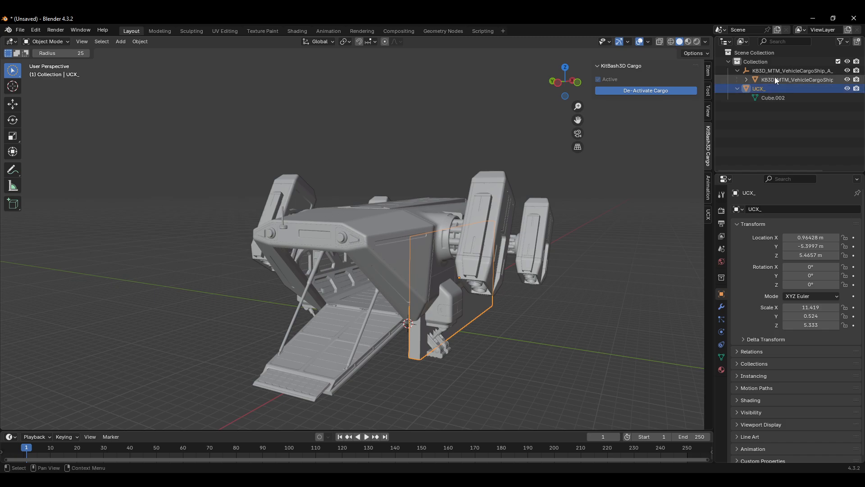
# Step: Try to join with the cargo ship mesh selected, then select the KB3D_MTM_VehicleCargoShip_A_grp parent
pyautogui.click(766, 79)
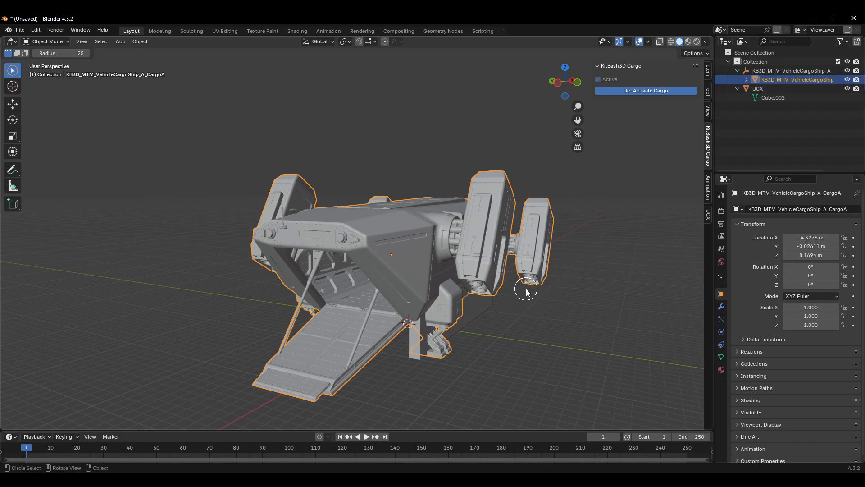
pyautogui.hotkey('ctrl', 'j')
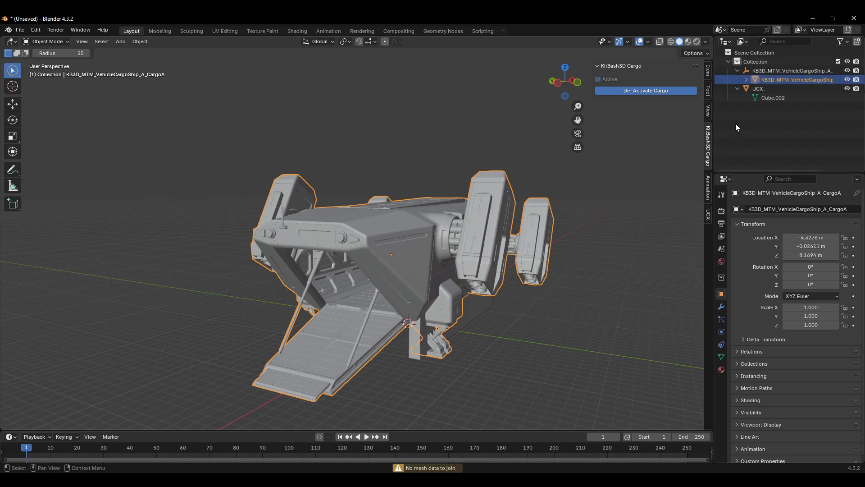
pyautogui.moveTo(748, 90)
pyautogui.mouseDown()
pyautogui.moveTo(769, 72)
pyautogui.moveTo(743, 89)
pyautogui.moveTo(758, 87)
pyautogui.mouseUp()
pyautogui.click(766, 72)
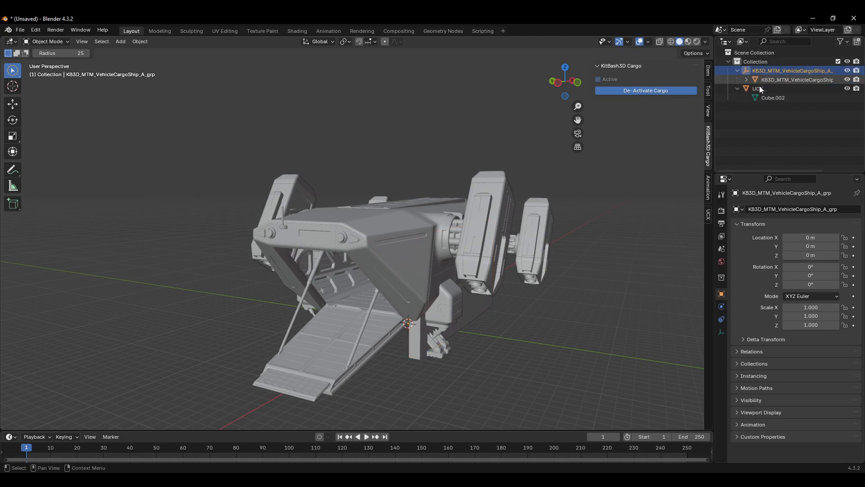
# Step: Delete the KB3D_MTM_VehicleCargoShip_A_grp parent object, keeping the cargo ship mesh
pyautogui.click(760, 89)
pyautogui.click(763, 80)
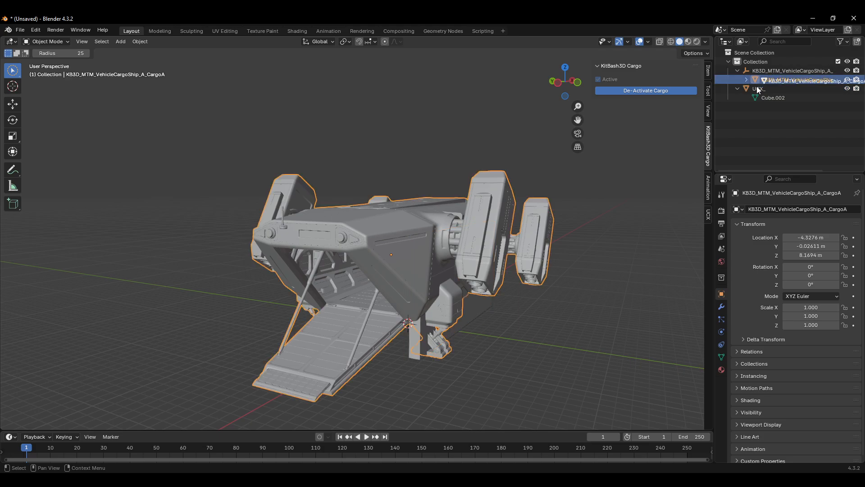
pyautogui.click(763, 70)
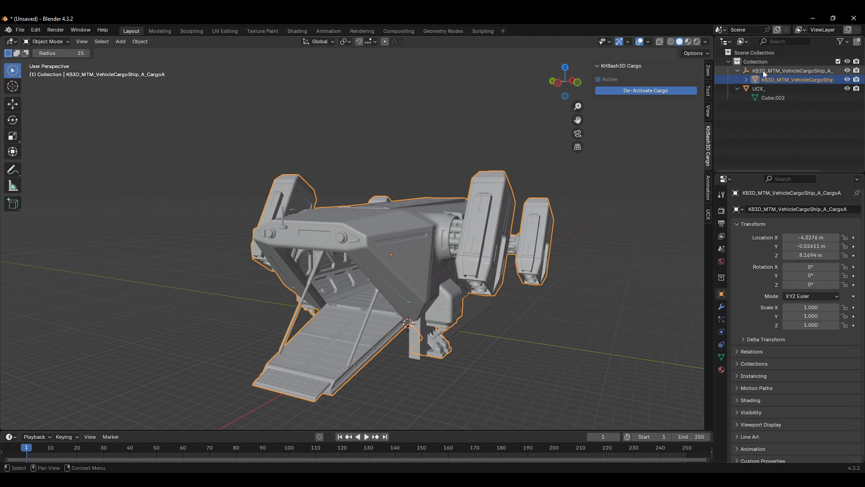
pyautogui.press('x')
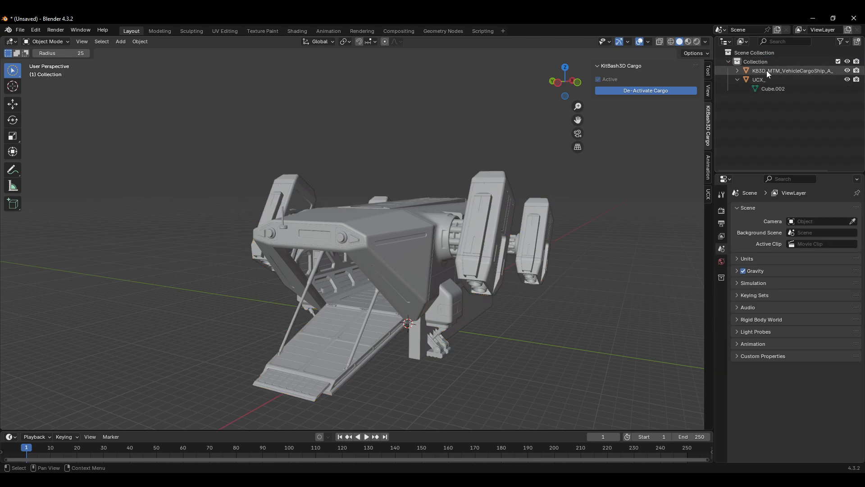
# Step: Rename the ship mesh to Body and the collision cube to UCX_Body_00
pyautogui.click(767, 70)
pyautogui.doubleClick(767, 70)
pyautogui.write('Body')
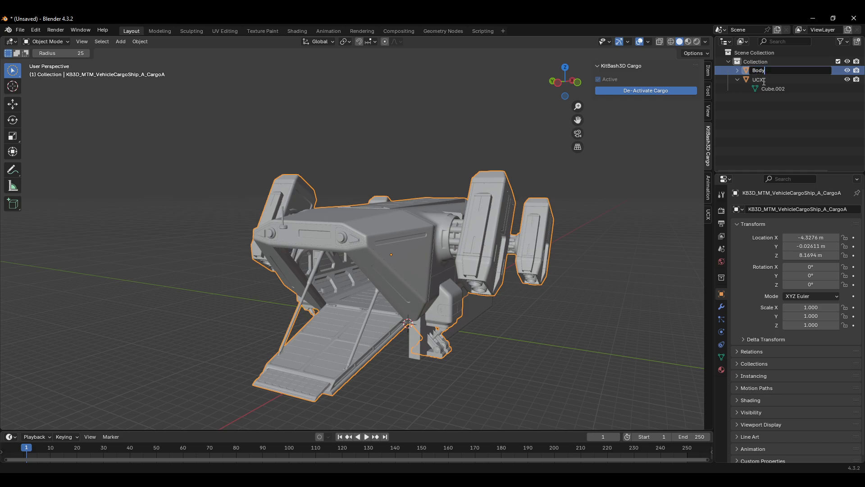
pyautogui.press('Return')
pyautogui.doubleClick(758, 80)
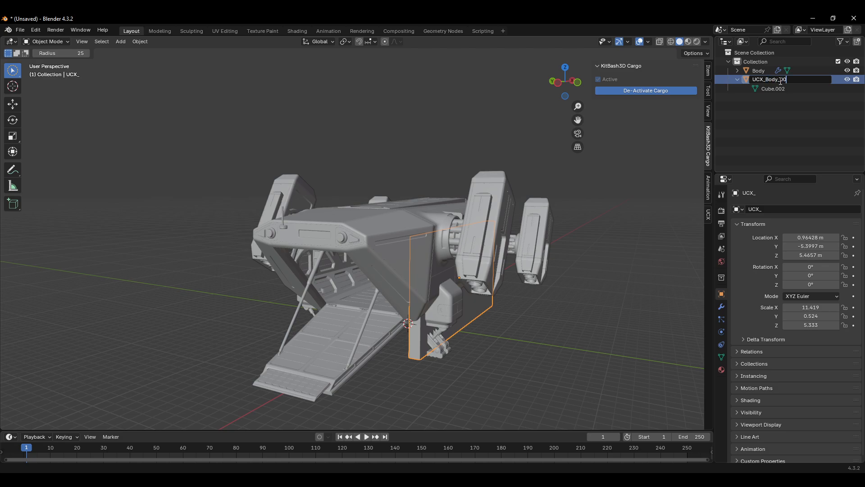
pyautogui.press('Return')
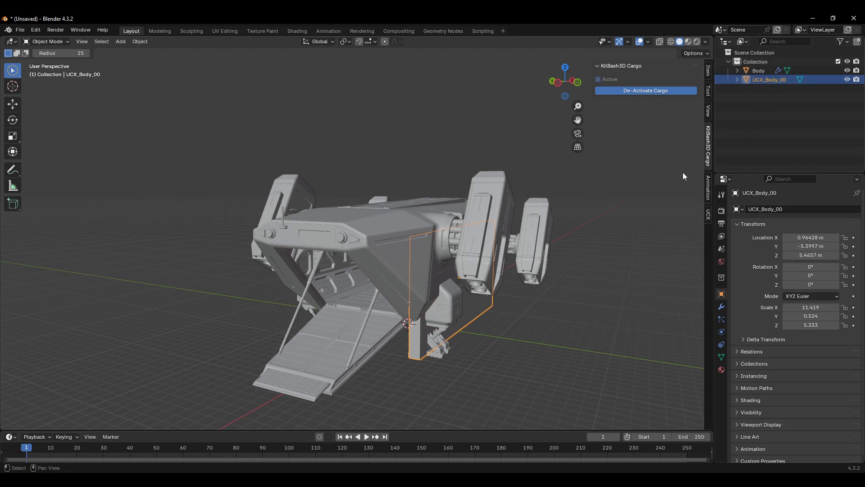
# Step: Duplicate the UCX_Body_00 box and move the copy forward over the cargo bay opening
pyautogui.click(472, 316)
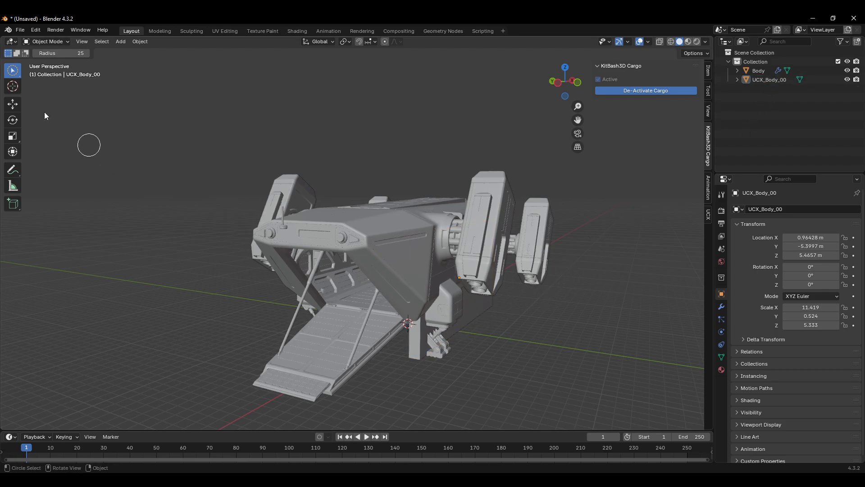
pyautogui.click(13, 70)
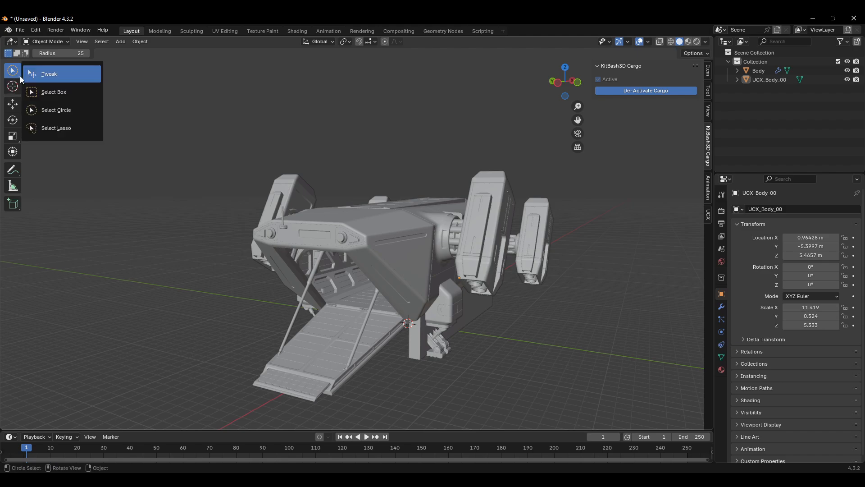
pyautogui.click(55, 93)
pyautogui.hotkey('shift', 'd')
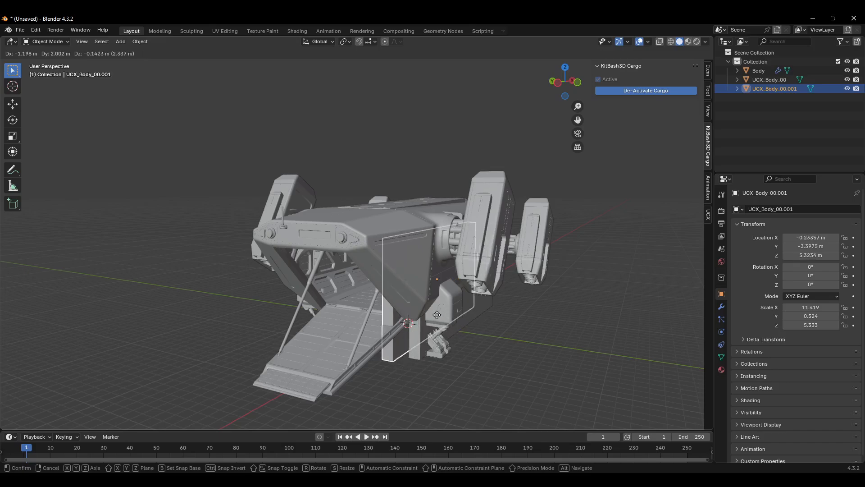
pyautogui.click(362, 318)
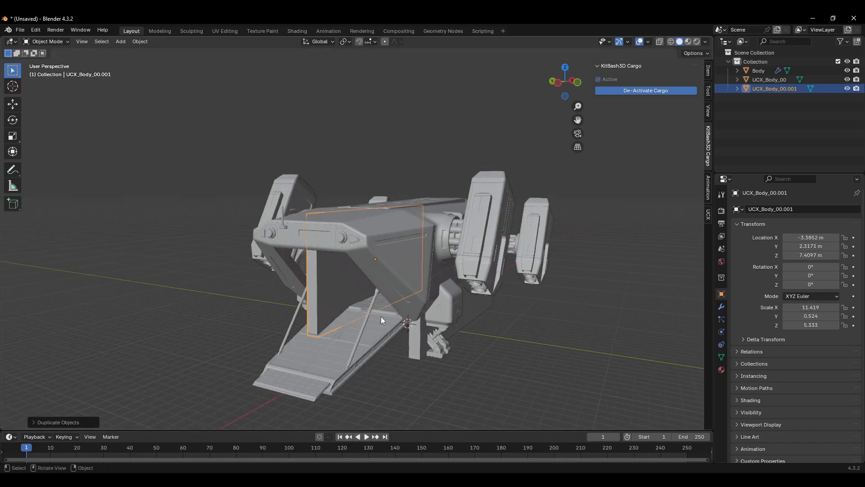
pyautogui.press('r')
pyautogui.press('x')
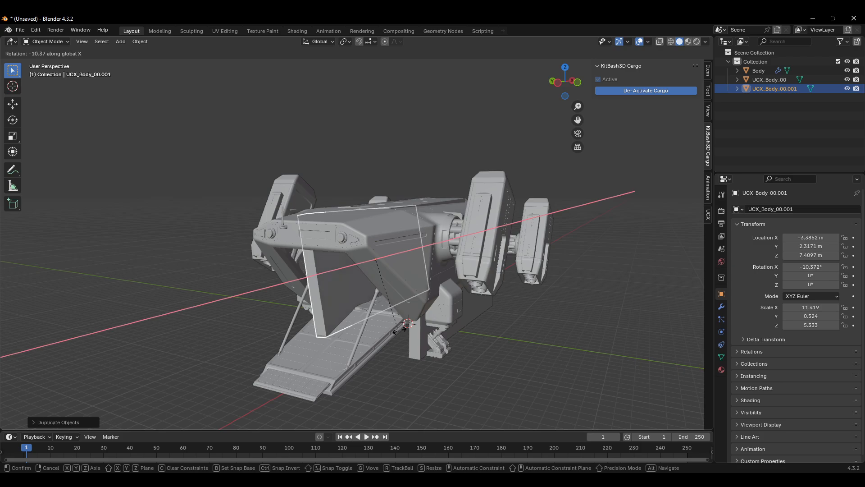
pyautogui.write('90')
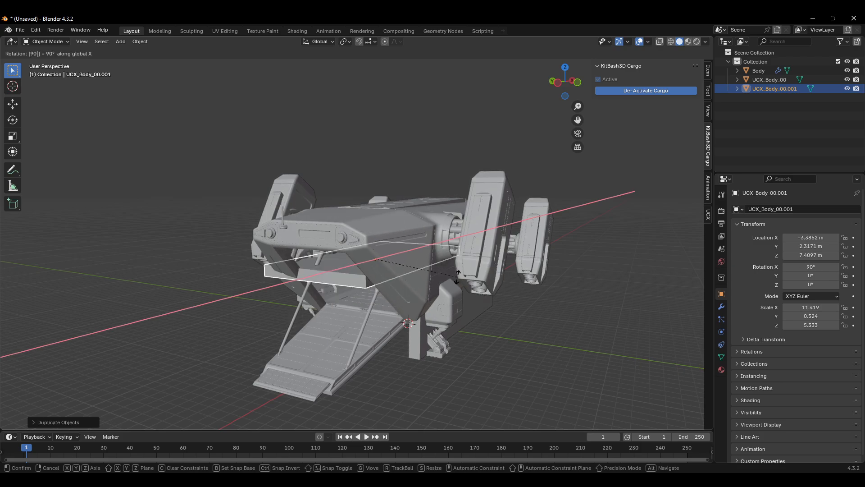
pyautogui.write('z')
pyautogui.press('Escape')
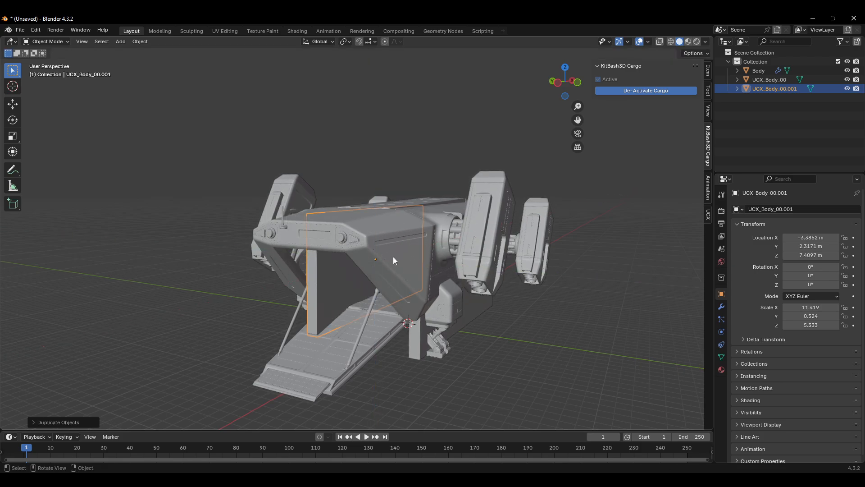
# Step: Rotate the copied box 90° about the X axis so it lies flat
pyautogui.press('r')
pyautogui.press('x')
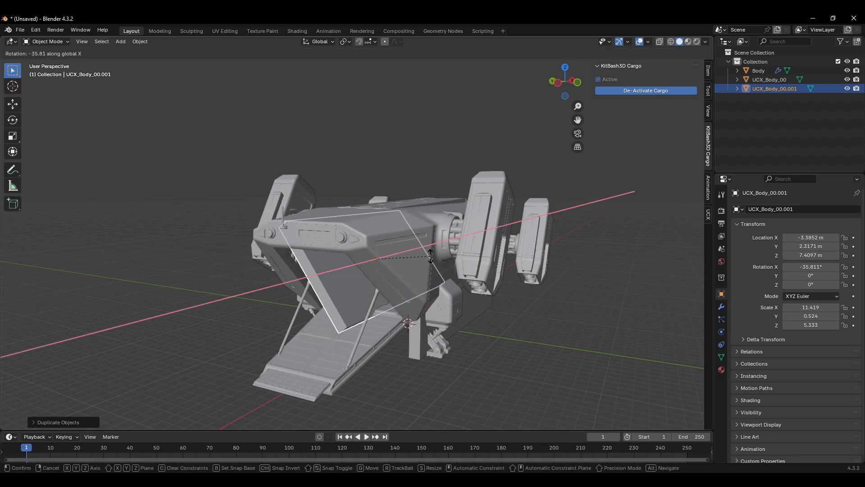
pyautogui.click(421, 227)
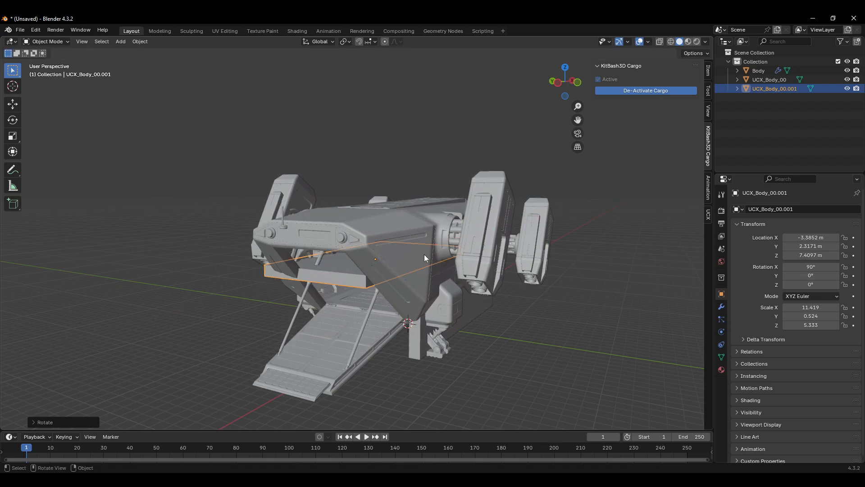
pyautogui.click(426, 272)
pyautogui.click(342, 274)
# Step: Move the flat box down and along its axis to cover the cargo bay floor
pyautogui.press('g')
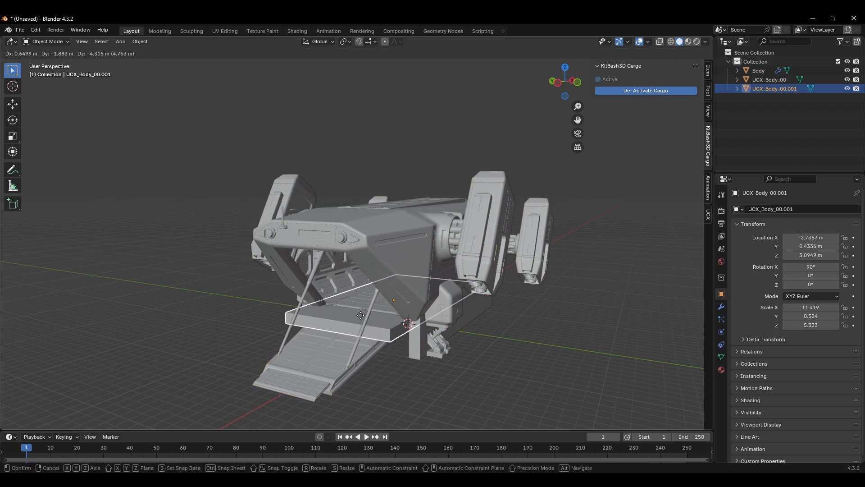
pyautogui.click(363, 334)
pyautogui.press('g')
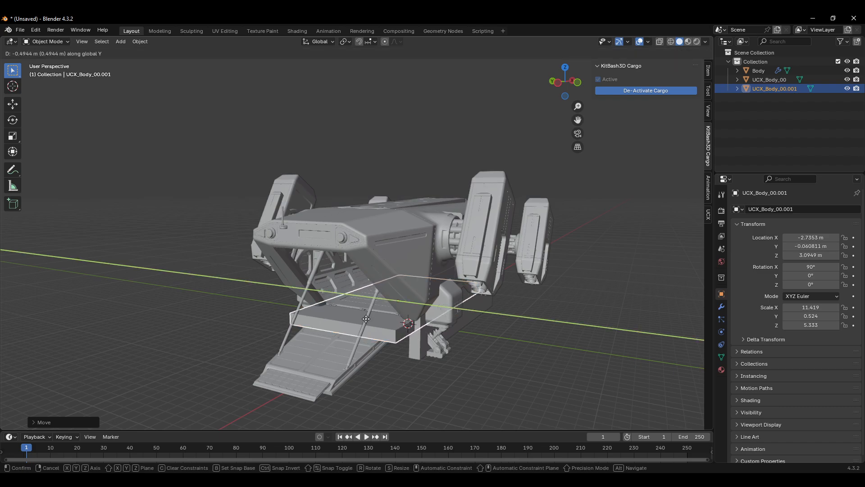
pyautogui.press('x')
pyautogui.click(374, 314)
pyautogui.scroll(4, 321, 350)
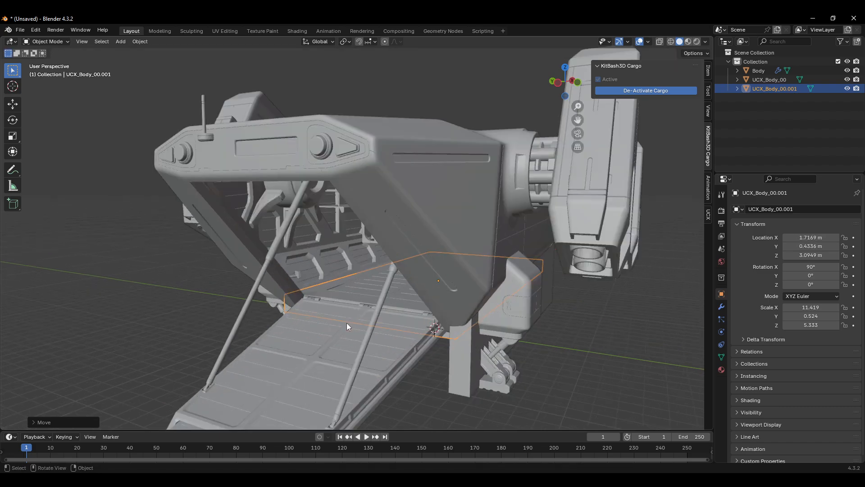
pyautogui.moveTo(348, 322); pyautogui.dragTo(377, 302, button='middle')
pyautogui.scroll(-5, 377, 301)
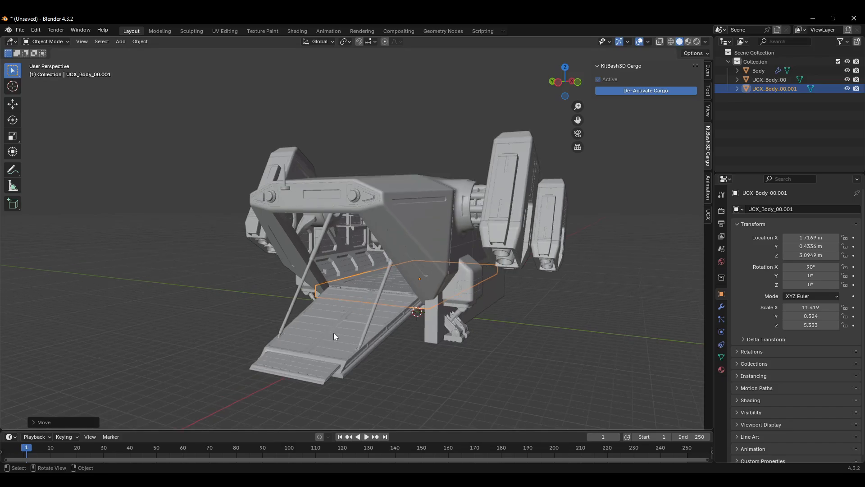
# Step: Duplicate the flat cargo bay box and move the new copy out over the lowered ramp
pyautogui.click(380, 292)
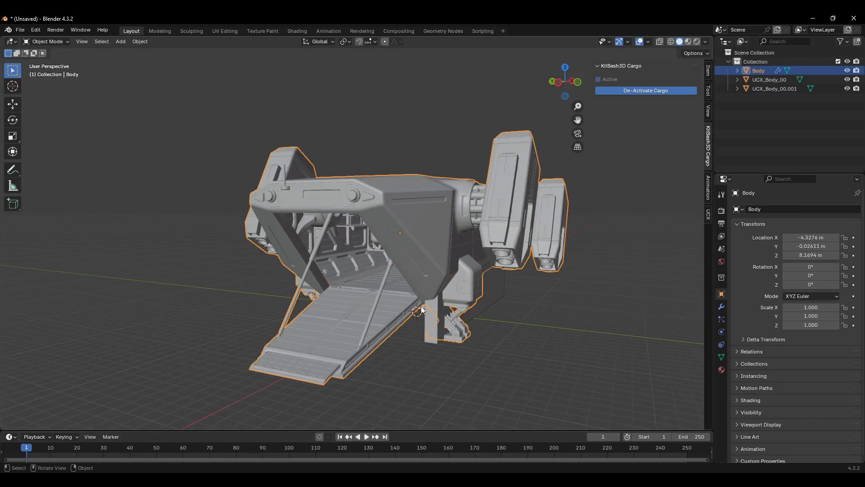
pyautogui.scroll(4, 423, 310)
pyautogui.click(430, 289)
pyautogui.scroll(-5, 420, 297)
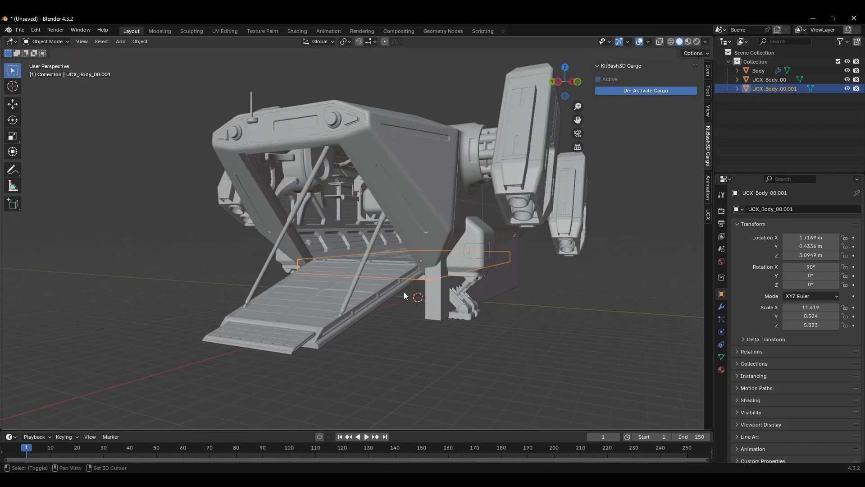
pyautogui.hotkey('shift', 'd')
pyautogui.click(316, 351)
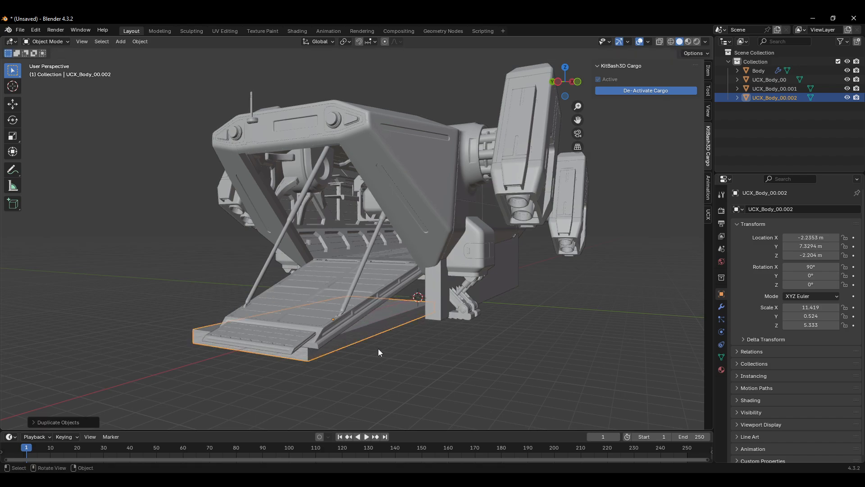
pyautogui.moveTo(379, 352); pyautogui.dragTo(344, 350, button='middle')
# Step: Tilt the ramp box about 22° around the Y axis and move it onto the ramp
pyautogui.press('r')
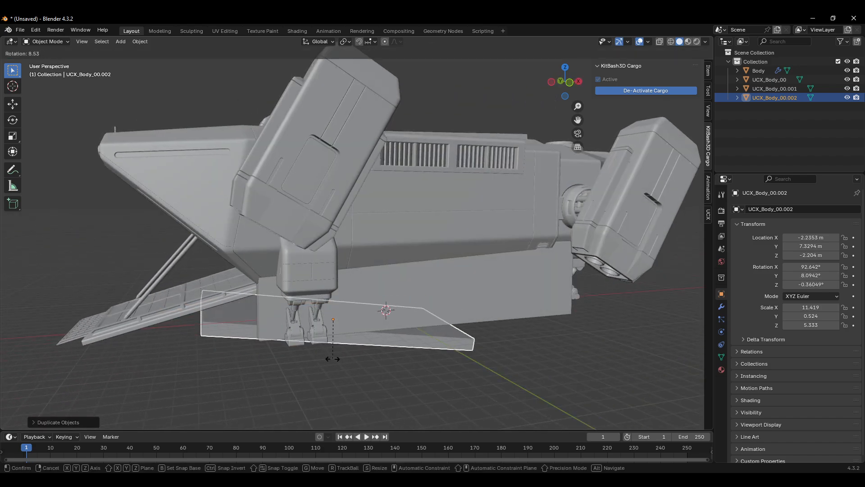
pyautogui.press('y')
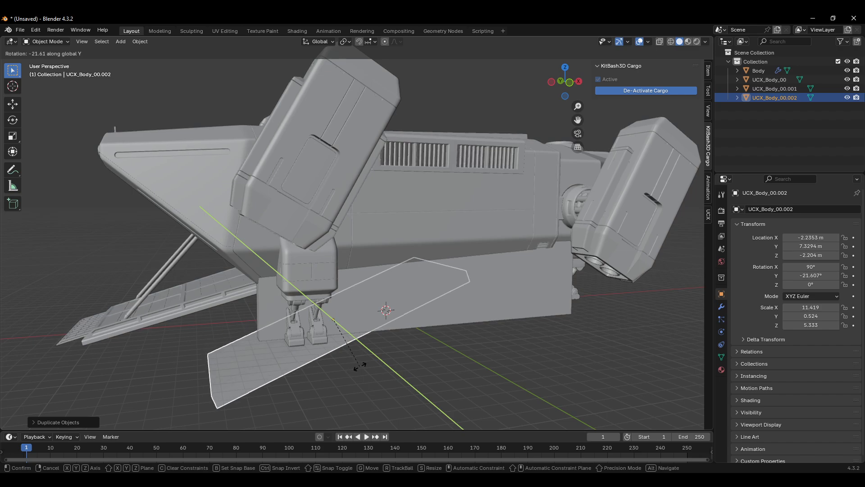
pyautogui.click(355, 360)
pyautogui.press('g')
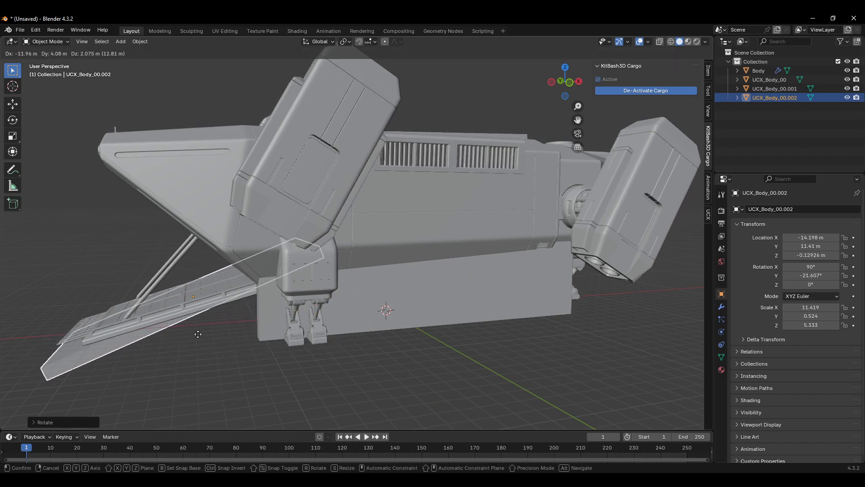
pyautogui.click(207, 342)
pyautogui.moveTo(207, 342); pyautogui.dragTo(314, 340, button='middle')
pyautogui.press('g')
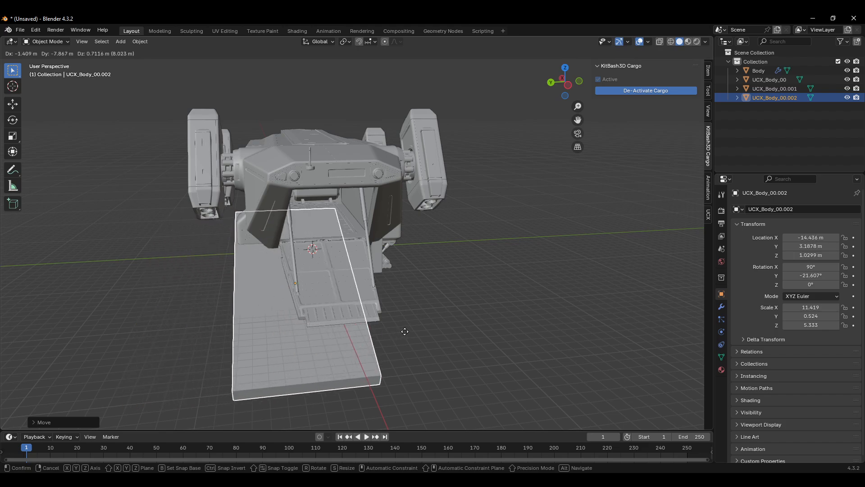
pyautogui.click(441, 338)
pyautogui.moveTo(441, 339); pyautogui.dragTo(399, 342, button='middle')
# Step: Scale the ramp box down to fit the ramp's width and length
pyautogui.press('s')
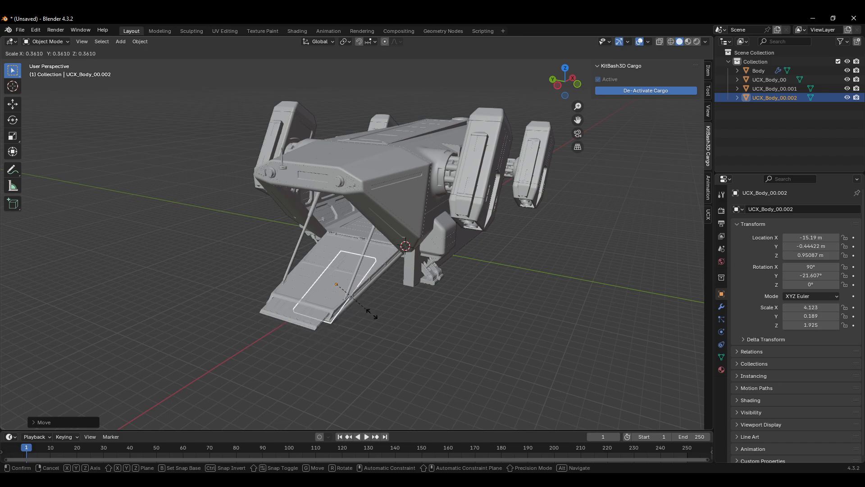
pyautogui.click(392, 326)
pyautogui.moveTo(393, 326); pyautogui.dragTo(370, 314, button='middle')
pyautogui.scroll(4, 370, 314)
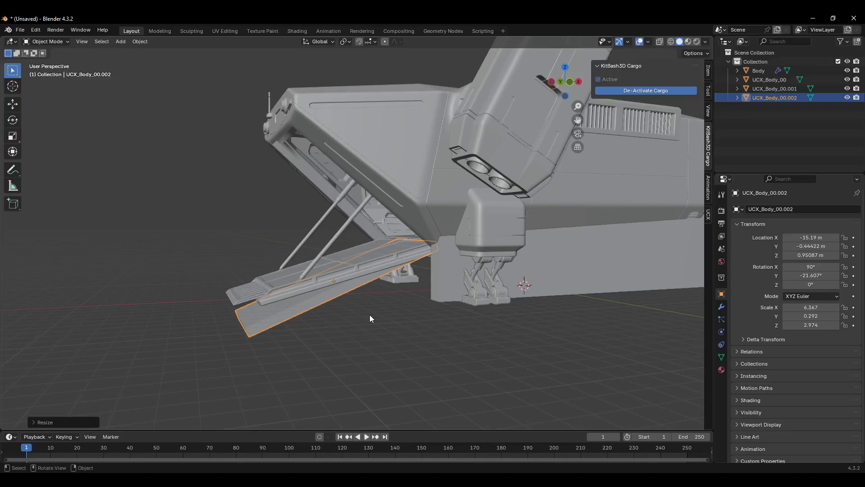
# Step: Adjust the ramp box's tilt to about 13° around Y and raise it along Z onto the ramp
pyautogui.press('r')
pyautogui.press('y')
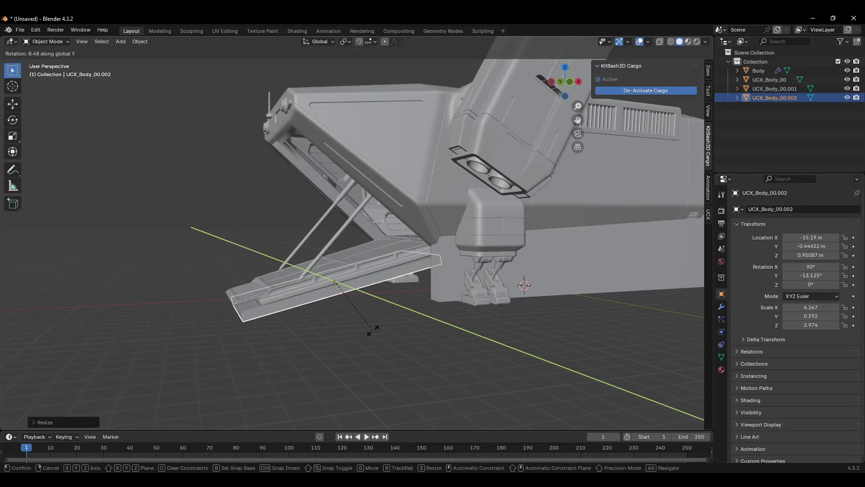
pyautogui.click(379, 327)
pyautogui.press('g')
pyautogui.press('z')
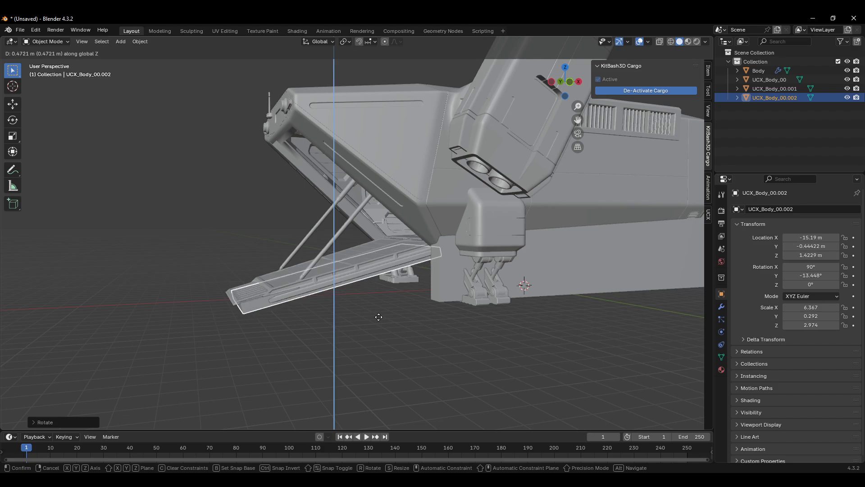
pyautogui.click(379, 315)
pyautogui.moveTo(379, 315); pyautogui.dragTo(446, 292, button='middle')
# Step: Rename the ramp collision box to UCX_Body_01
pyautogui.doubleClick(788, 97)
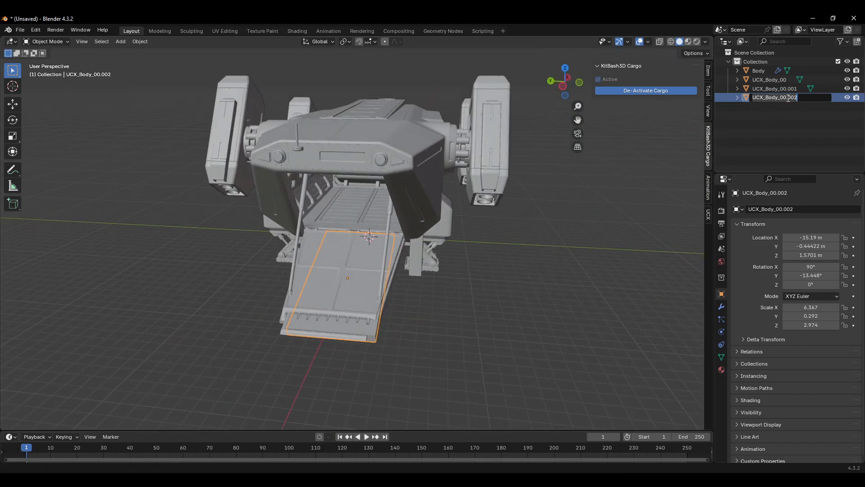
pyautogui.click(784, 99)
pyautogui.write('1')
pyautogui.press('Return')
# Step: Rename the cargo bay floor collision box to UCX_Body_02
pyautogui.click(782, 89)
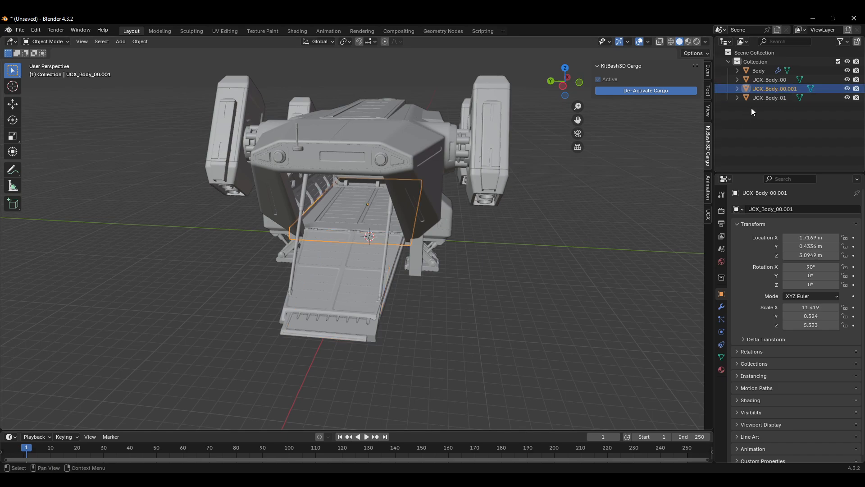
pyautogui.doubleClick(787, 89)
pyautogui.click(786, 88)
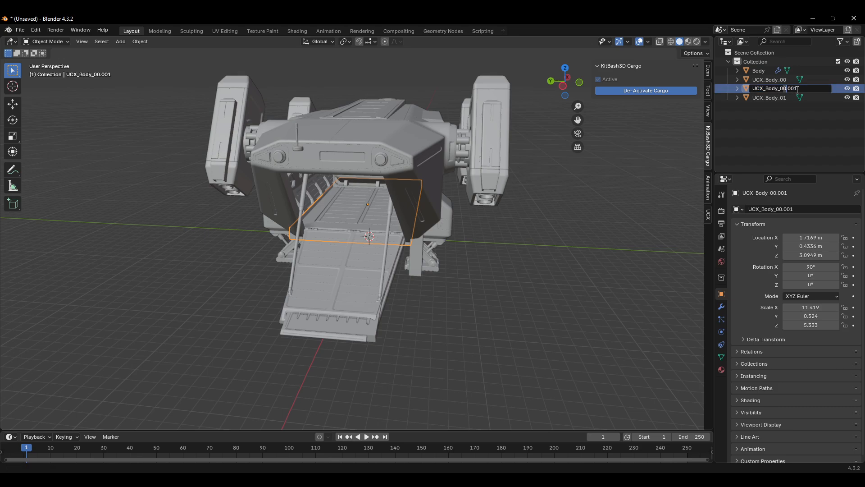
pyautogui.press('Return')
pyautogui.doubleClick(783, 98)
pyautogui.click(785, 98)
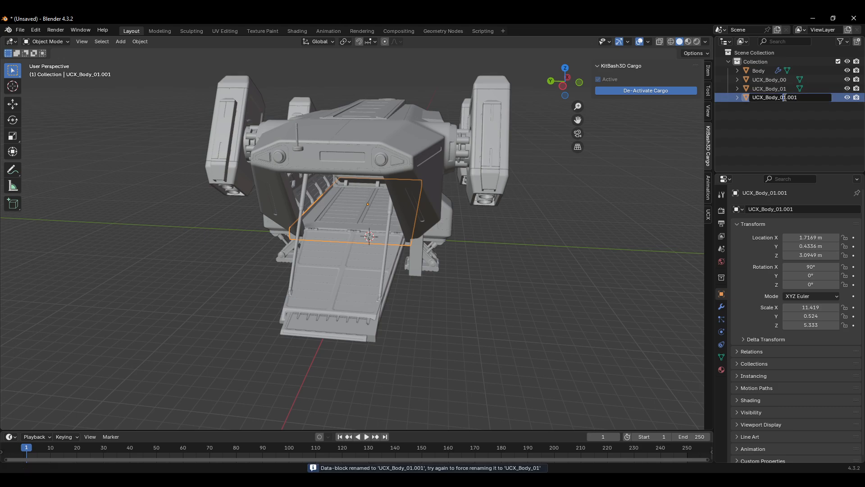
pyautogui.press('BackSpace')
pyautogui.write('2')
pyautogui.press('Return')
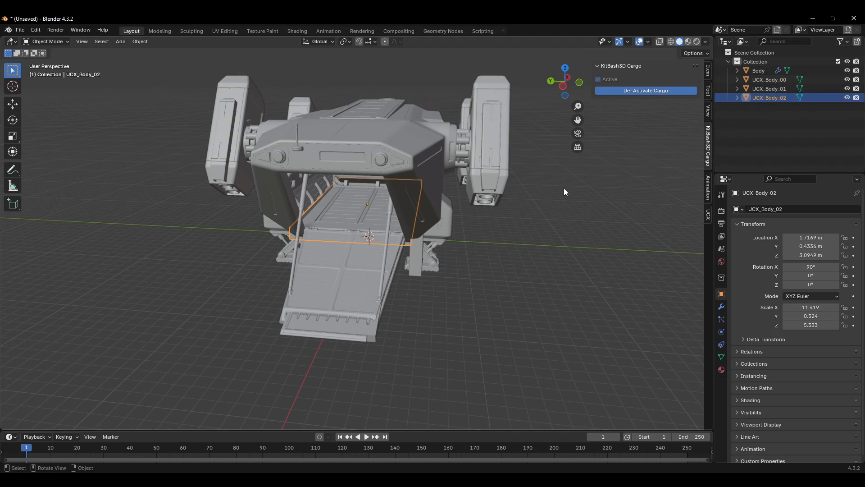
pyautogui.moveTo(564, 188); pyautogui.dragTo(534, 193, button='middle')
pyautogui.hotkey('ctrl', 's')
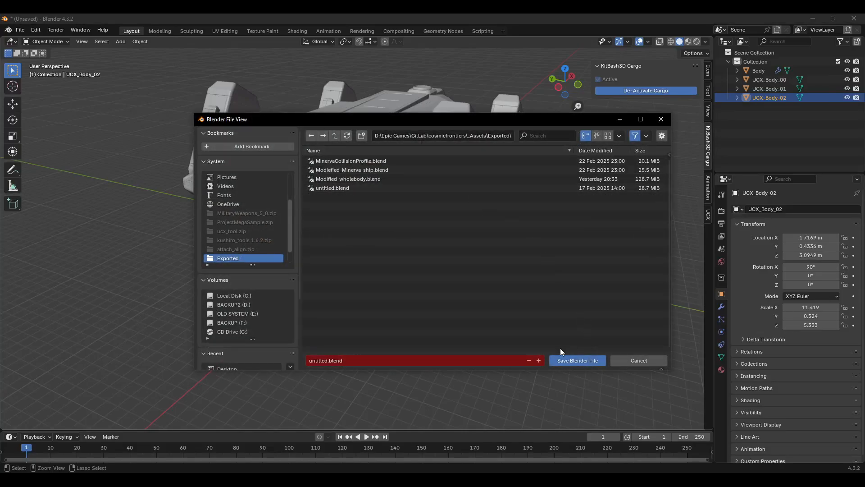
pyautogui.click(661, 120)
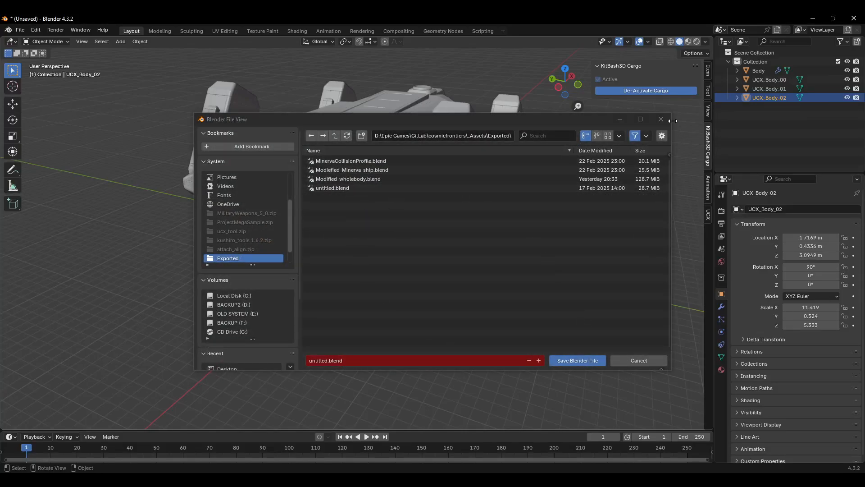
# Step: Export the scene as FBX into the Desktop Test folder, naming the file testship.fbx
pyautogui.click(20, 29)
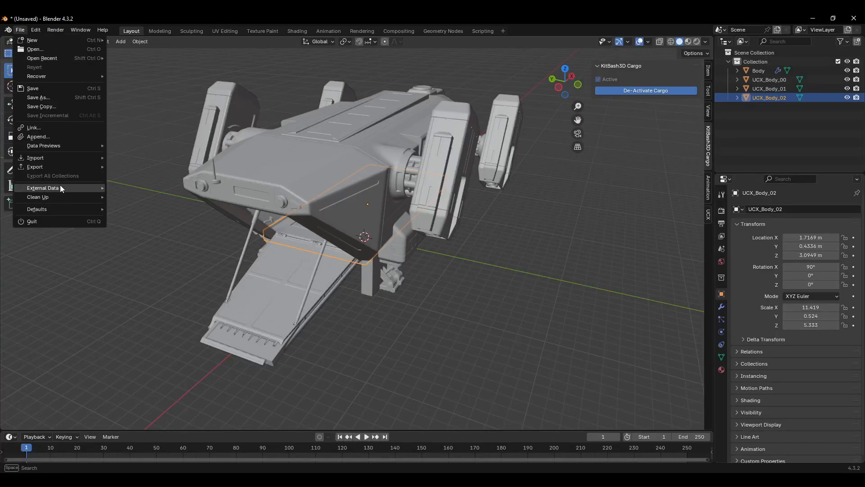
pyautogui.moveTo(62, 166)
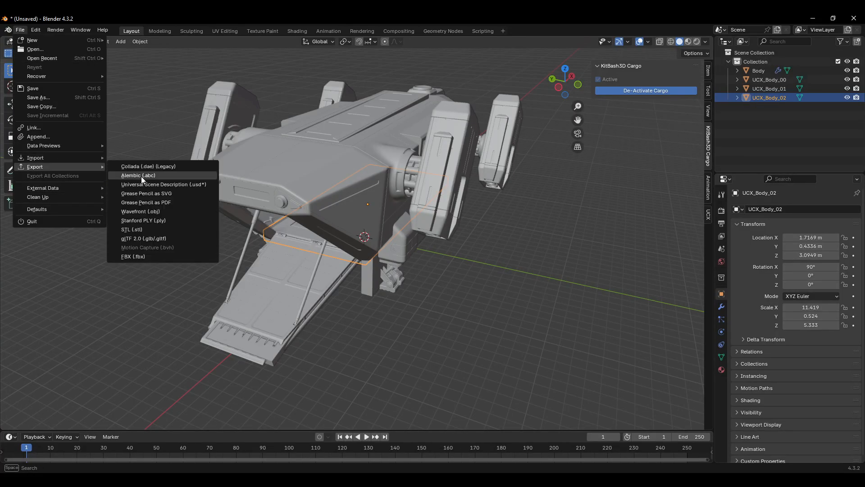
pyautogui.click(140, 259)
pyautogui.click(325, 185)
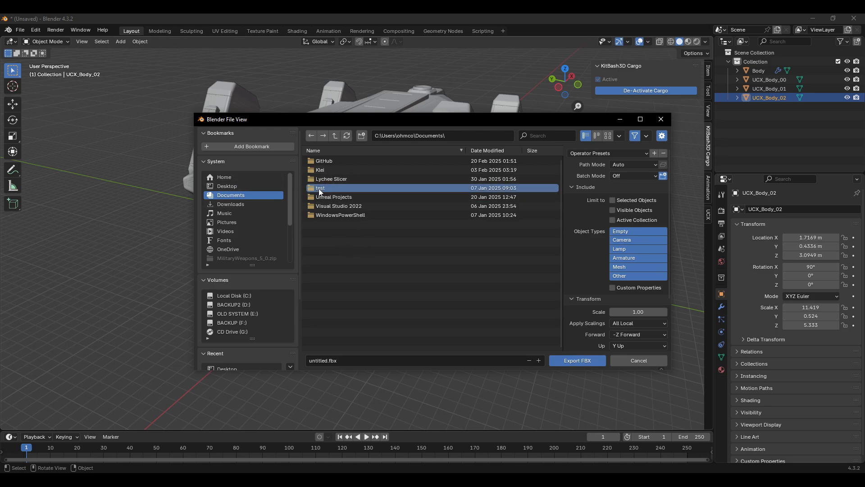
pyautogui.click(232, 185)
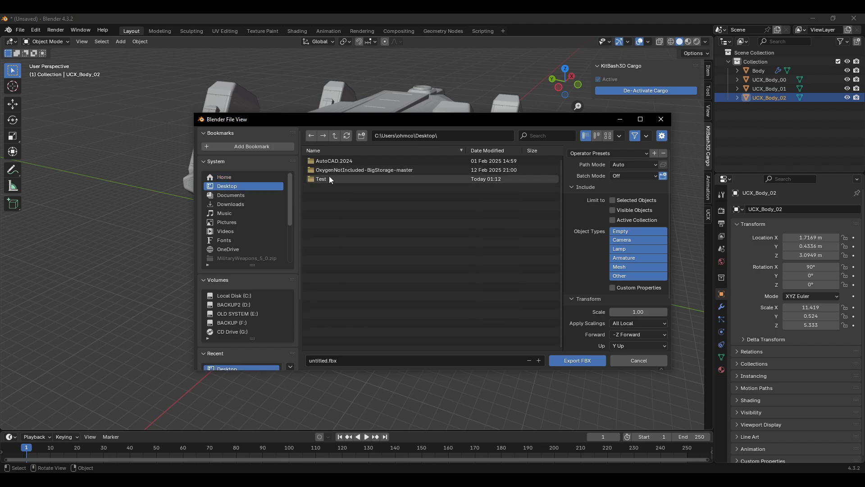
pyautogui.doubleClick(329, 179)
pyautogui.click(325, 361)
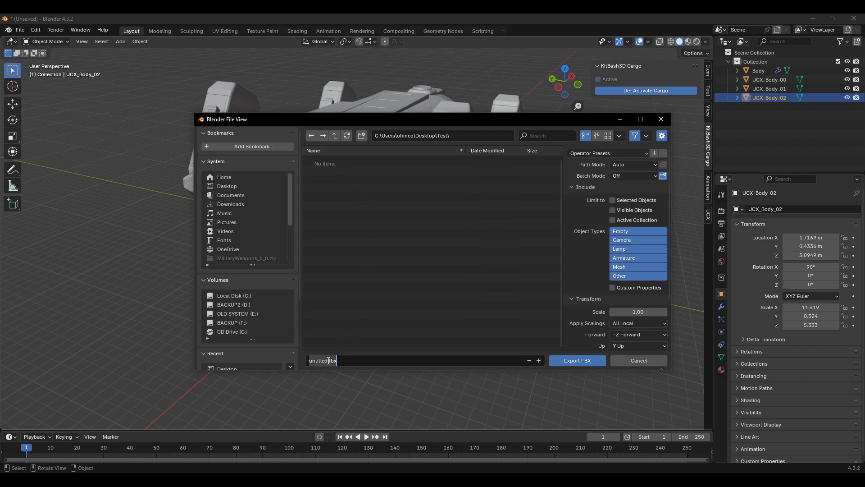
pyautogui.doubleClick(308, 363)
pyautogui.write('testship')
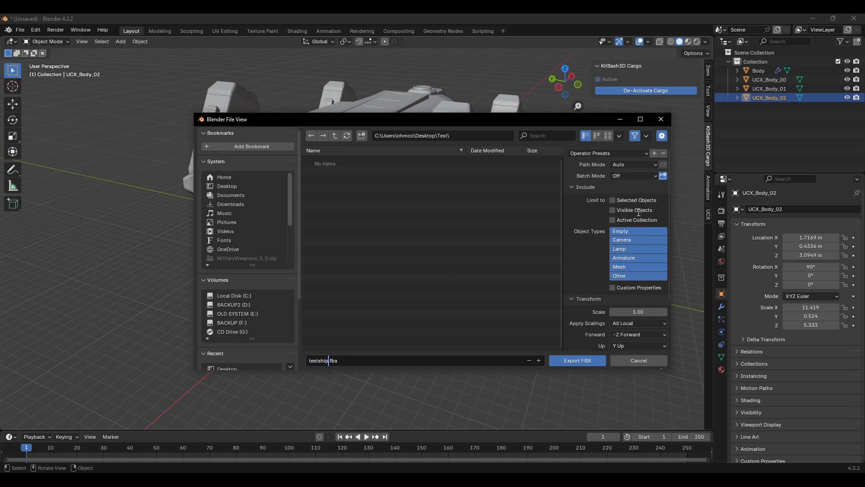
# Step: Limit the FBX export to visible objects and set the axes to X Forward and Z Up
pyautogui.click(615, 202)
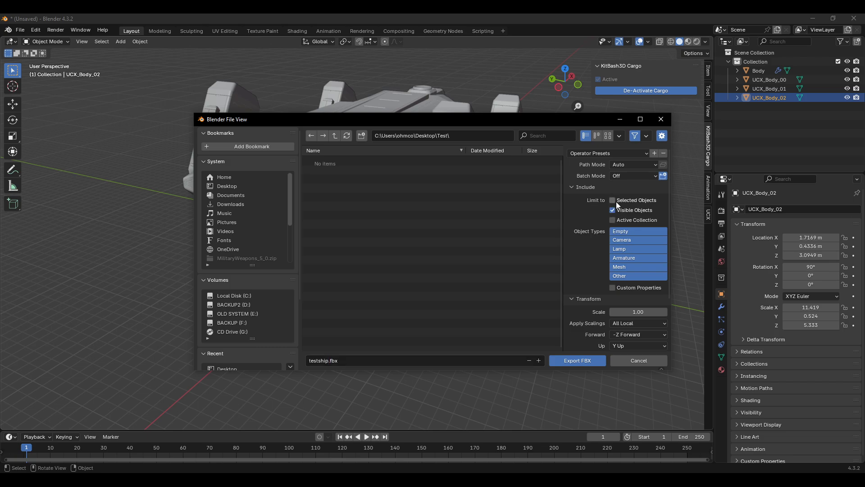
pyautogui.scroll(-5, 592, 209)
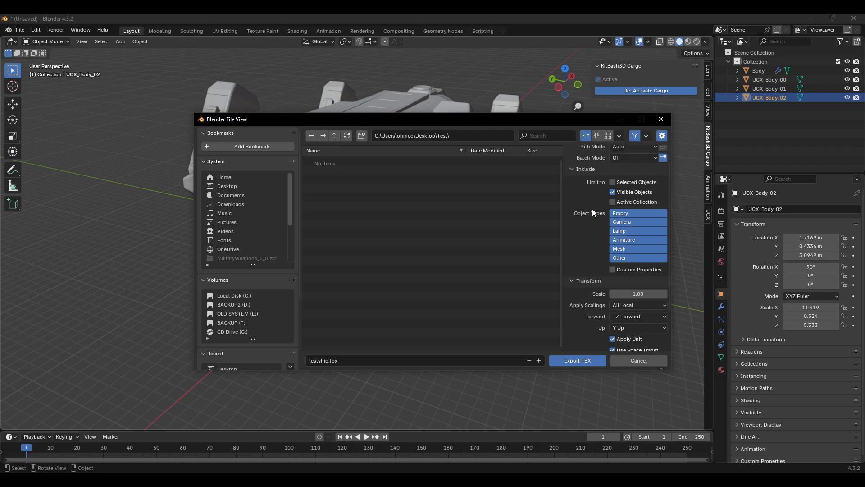
pyautogui.click(632, 267)
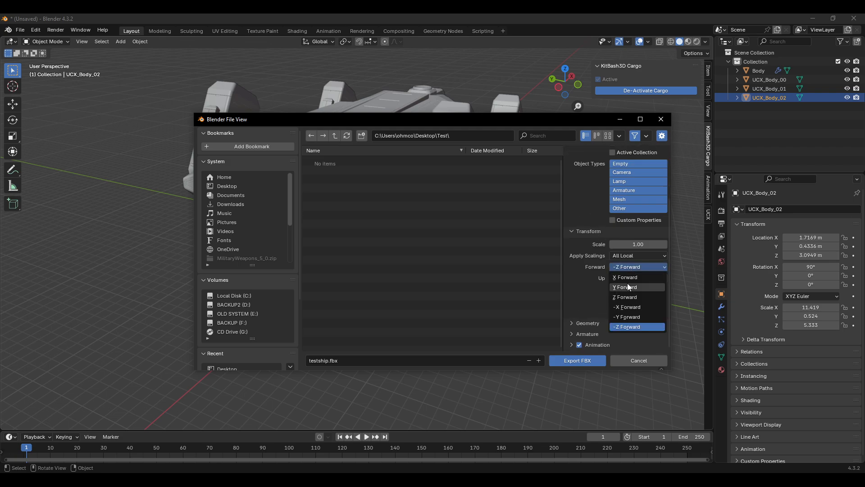
pyautogui.click(629, 279)
pyautogui.click(629, 280)
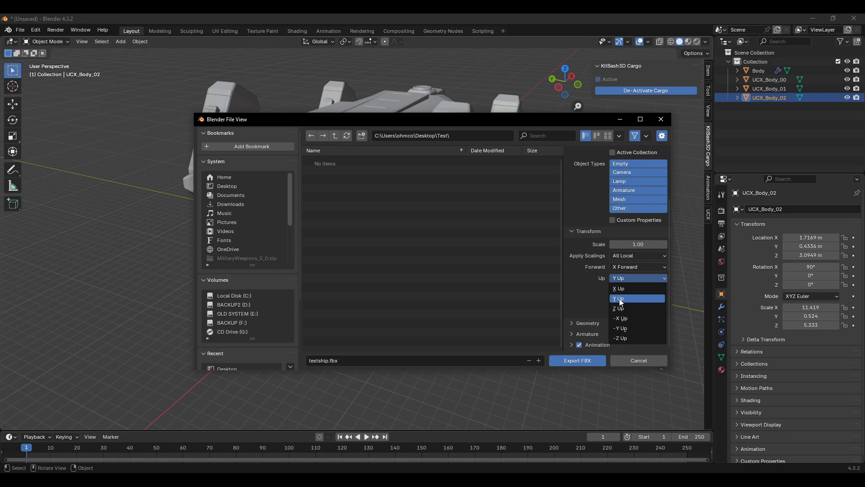
pyautogui.click(624, 311)
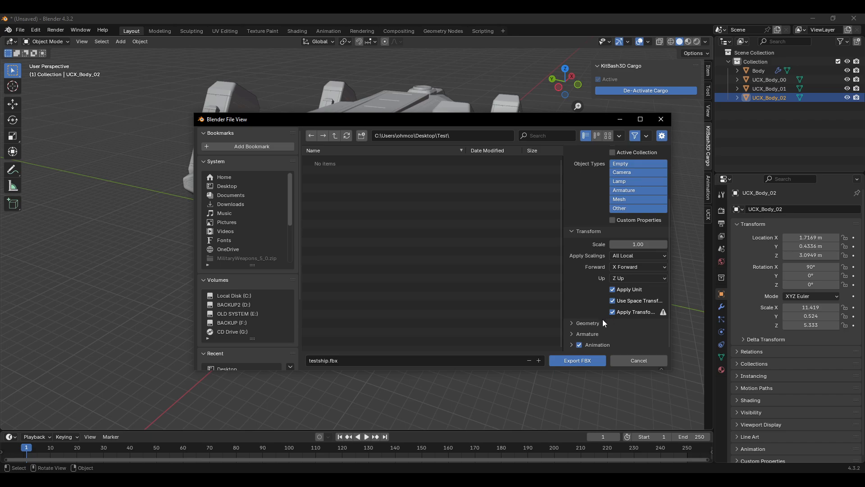
# Step: Check the Geometry and Armature export options and run the FBX export
pyautogui.scroll(1, 573, 330)
pyautogui.scroll(-1, 579, 333)
pyautogui.click(573, 323)
pyautogui.scroll(-5, 577, 323)
pyautogui.click(575, 334)
pyautogui.scroll(-3, 584, 311)
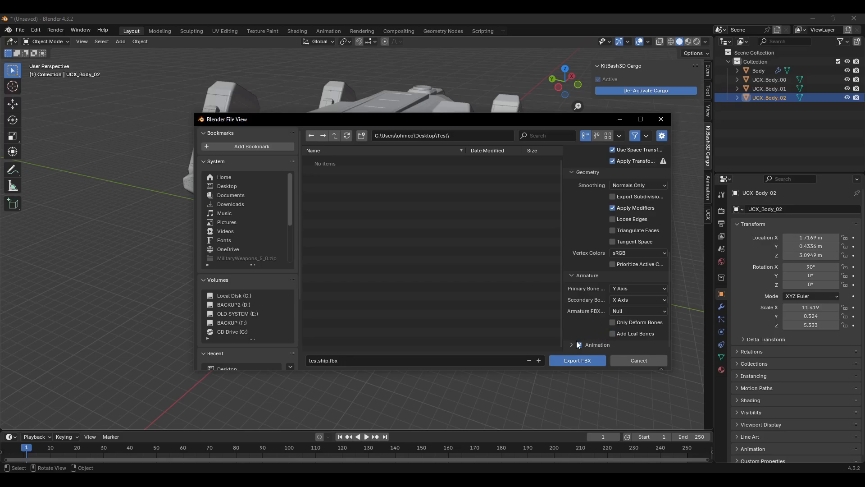
pyautogui.click(592, 359)
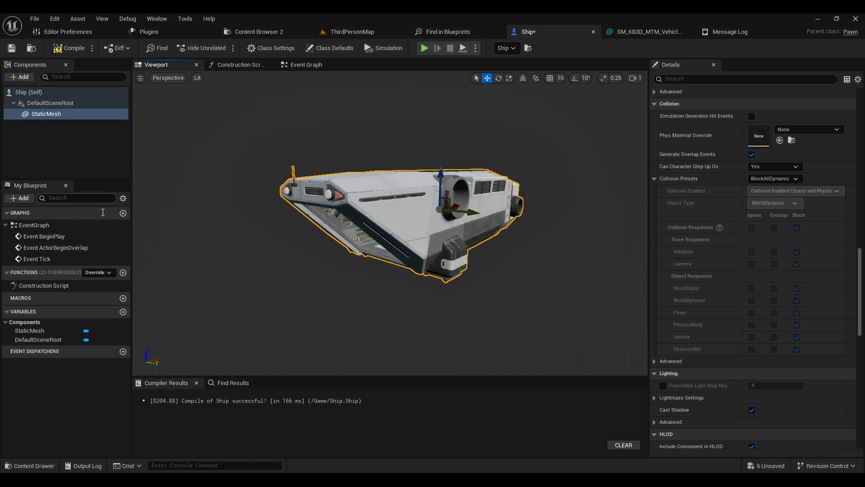
# Step: Switch to Unreal Engine and bring testship.fbx into the Content folder through the content drawer
pyautogui.click(43, 465)
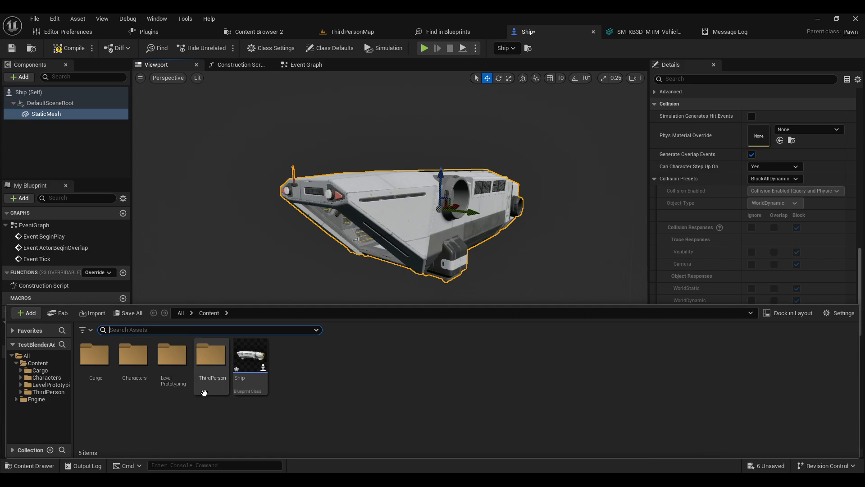
pyautogui.moveTo(202, 390); pyautogui.dragTo(203, 394)
pyautogui.click(286, 434)
pyautogui.click(305, 403)
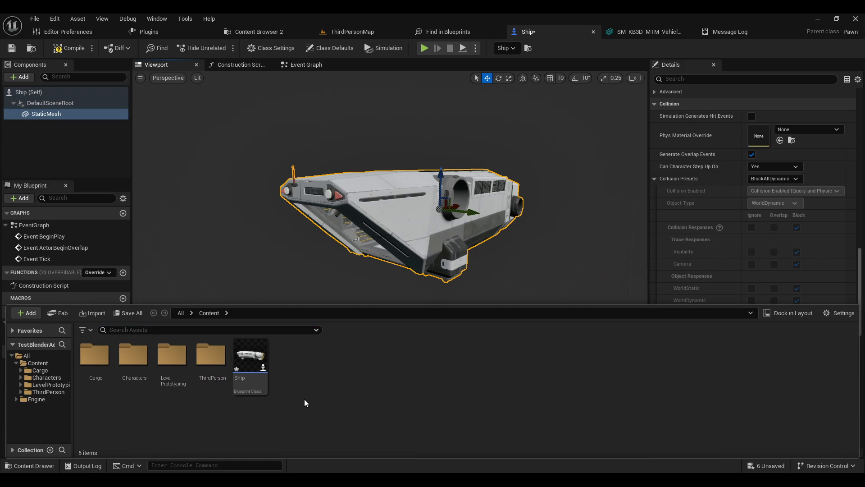
pyautogui.moveTo(0, 383); pyautogui.dragTo(352, 400)
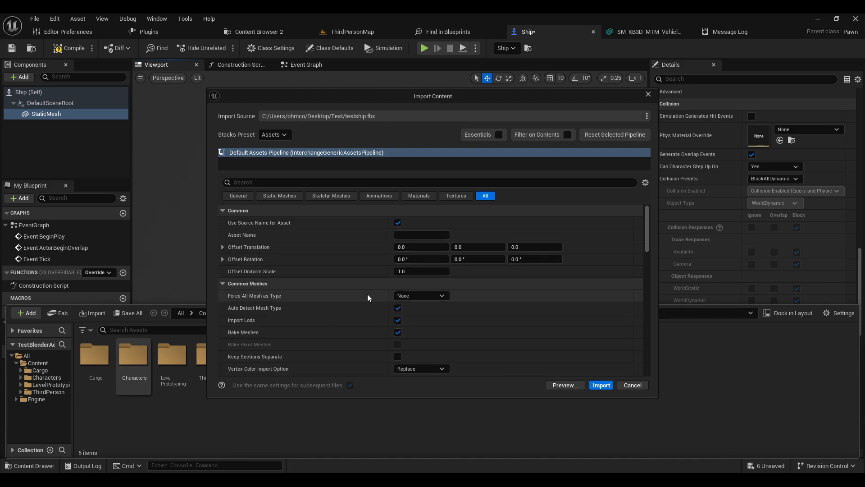
# Step: Turn off Import Textures in the FBX import settings
pyautogui.scroll(-3, 373, 298)
pyautogui.scroll(-8, 373, 296)
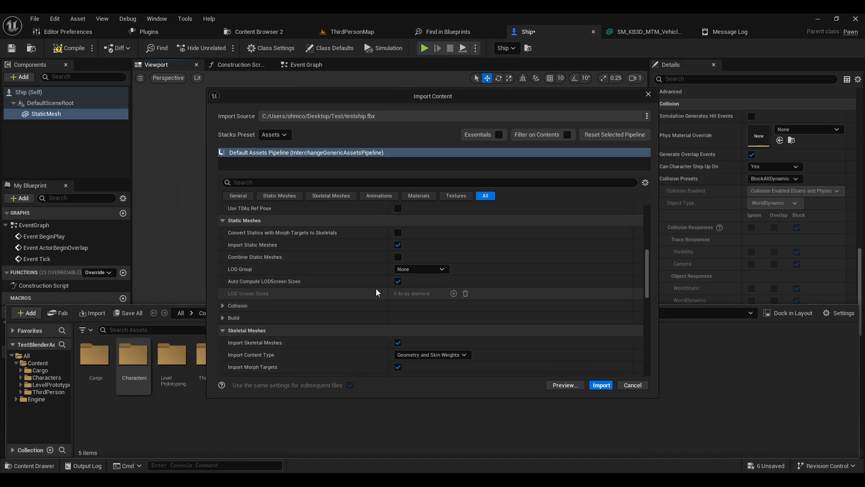
pyautogui.scroll(5, 376, 289)
pyautogui.scroll(-8, 380, 295)
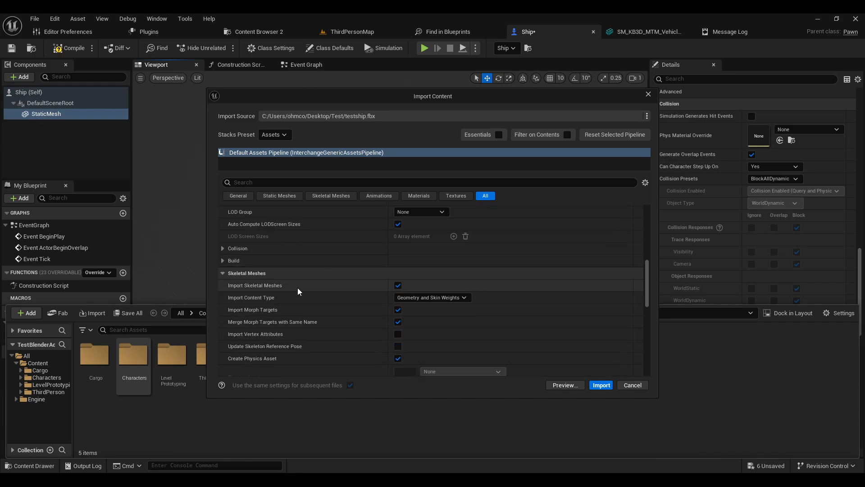
pyautogui.scroll(-3, 338, 299)
pyautogui.scroll(4, 335, 277)
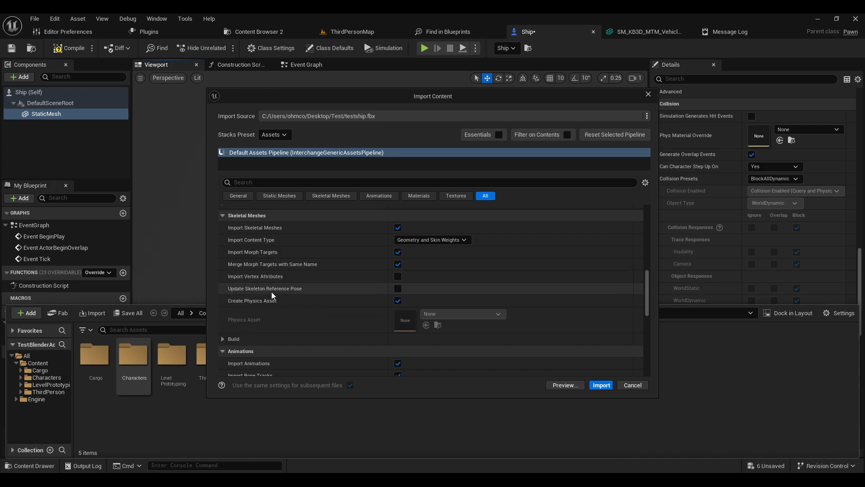
pyautogui.scroll(-3, 318, 298)
pyautogui.scroll(-10, 320, 297)
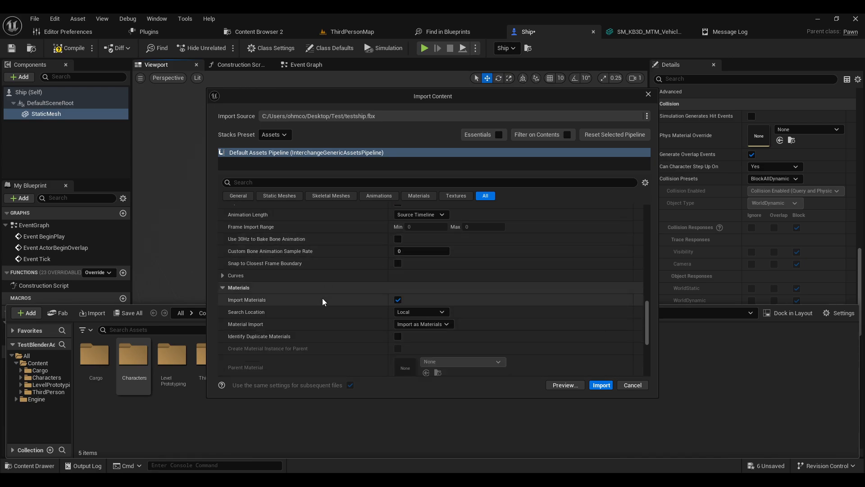
pyautogui.scroll(-5, 323, 299)
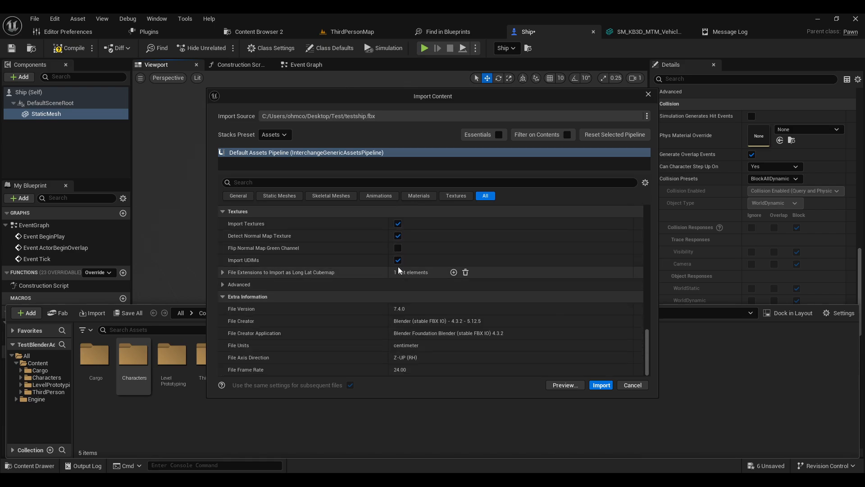
pyautogui.scroll(5, 346, 282)
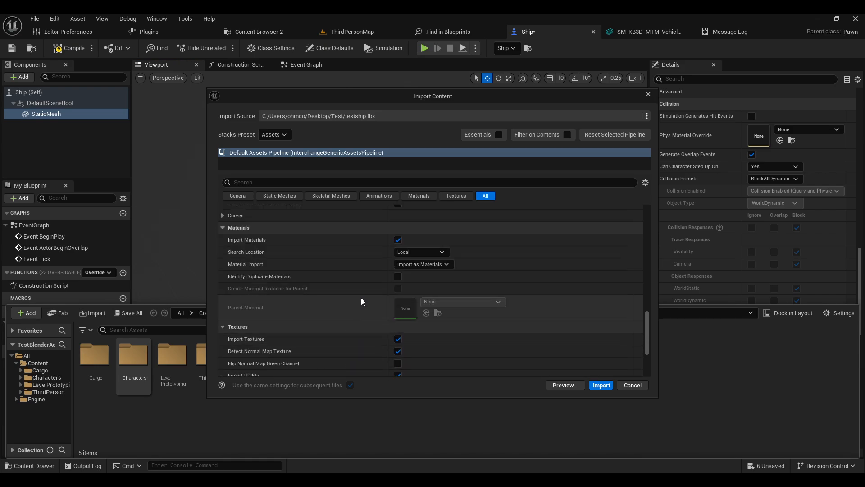
pyautogui.click(399, 340)
# Step: Turn off Import Materials in the import settings
pyautogui.scroll(-2, 404, 339)
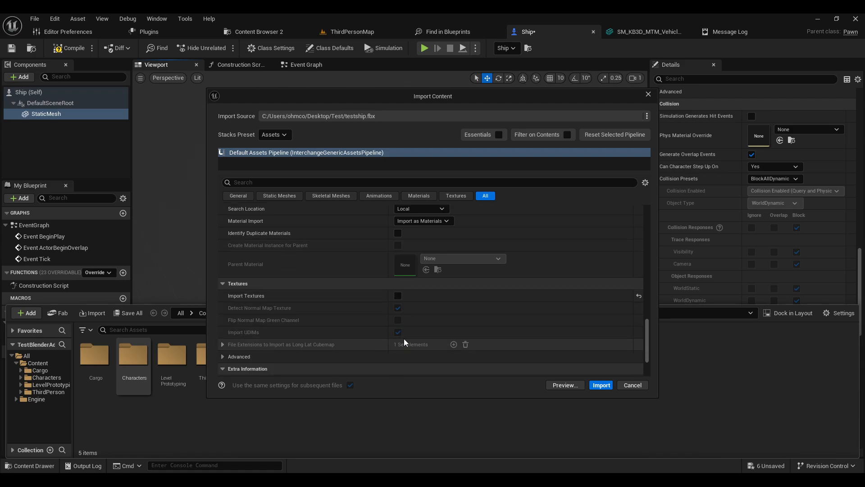
pyautogui.scroll(-2, 418, 319)
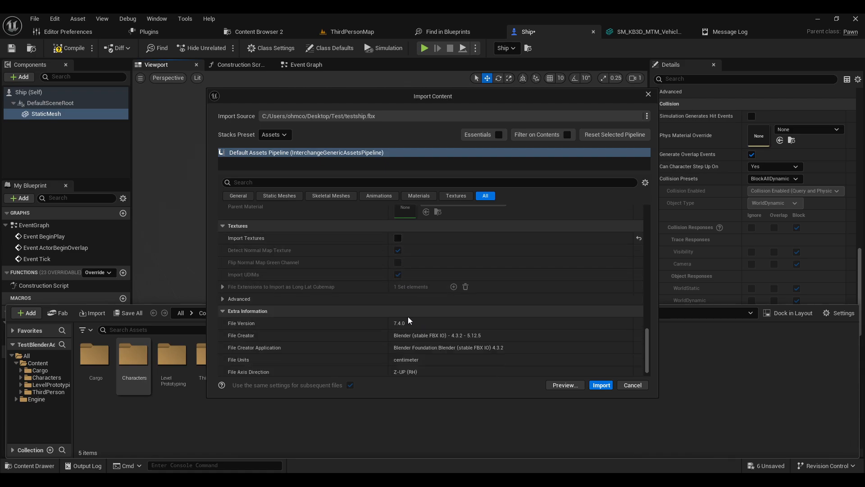
pyautogui.scroll(2, 407, 316)
pyautogui.scroll(2, 378, 322)
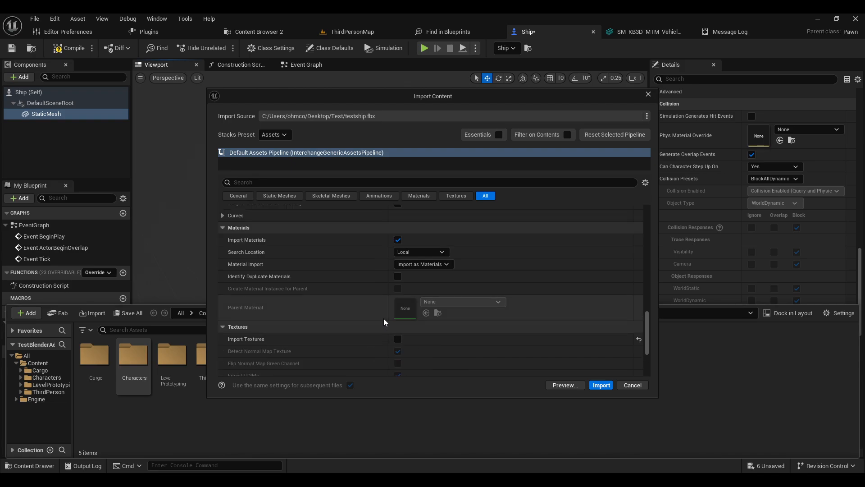
pyautogui.scroll(1, 370, 298)
pyautogui.click(398, 269)
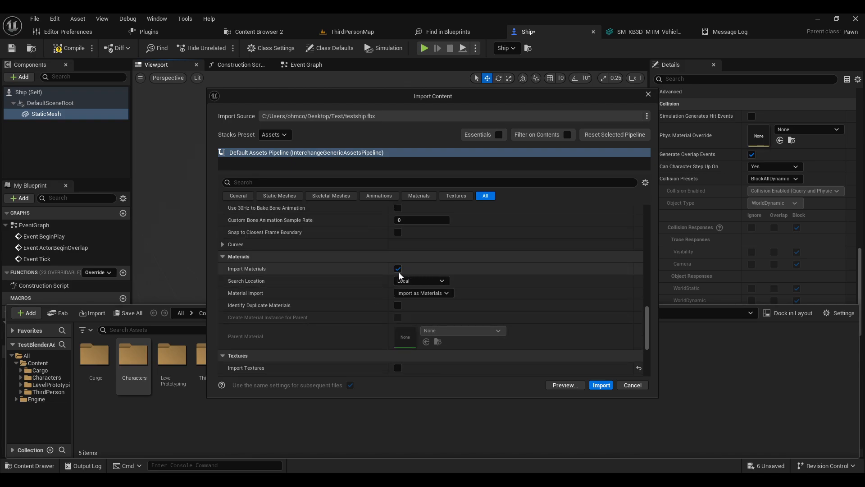
# Step: Turn off Import Animations in the import settings
pyautogui.scroll(-2, 387, 291)
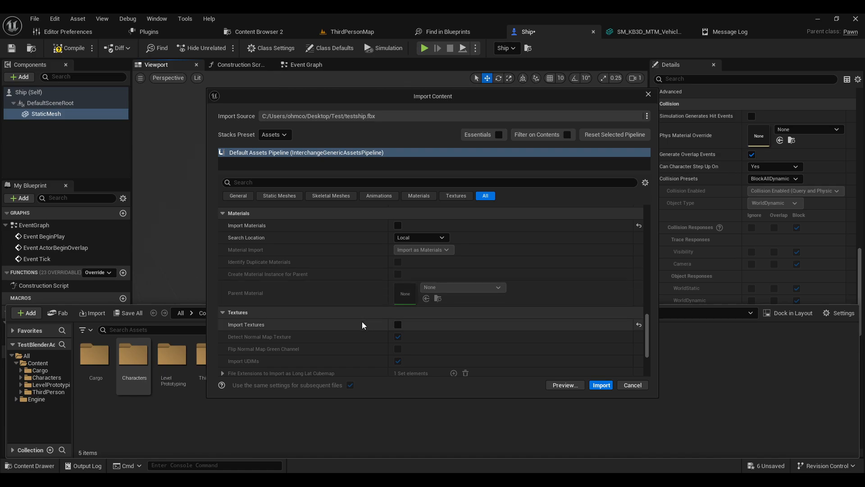
pyautogui.scroll(2, 362, 321)
pyautogui.scroll(4, 366, 323)
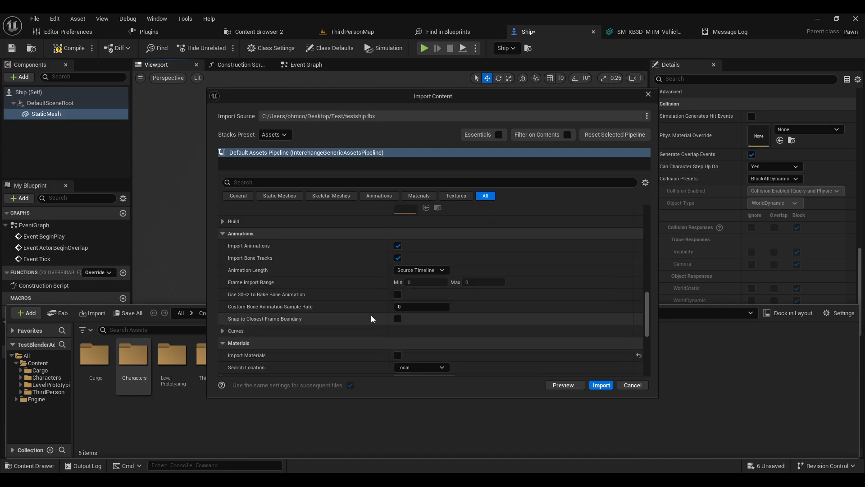
pyautogui.click(398, 246)
# Step: Expand the static mesh Collision options to check UCX collision import, then start the import
pyautogui.scroll(5, 372, 269)
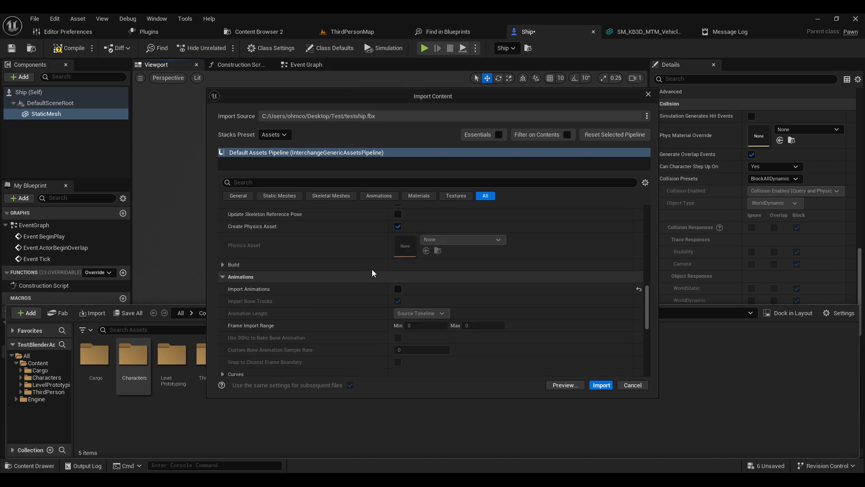
pyautogui.scroll(2, 375, 302)
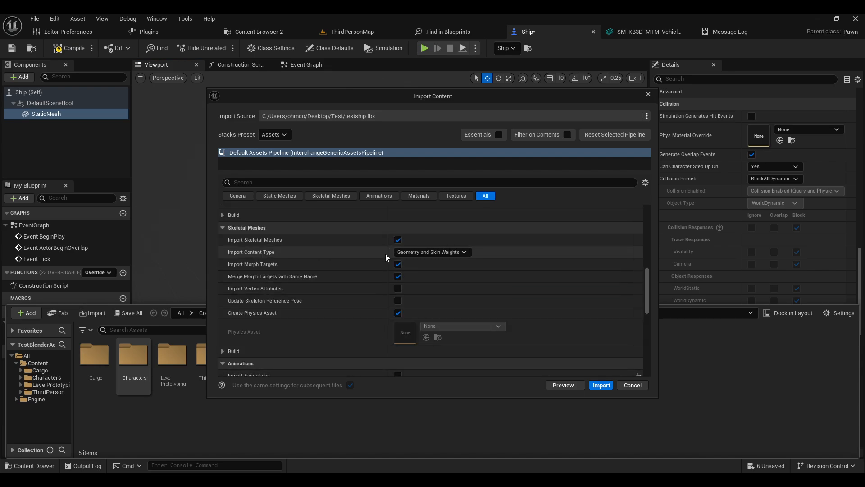
pyautogui.scroll(6, 370, 308)
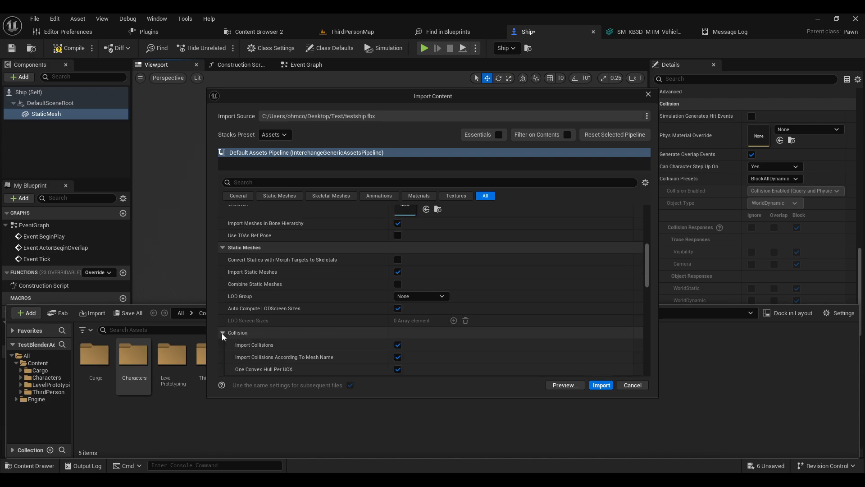
pyautogui.click(222, 333)
pyautogui.scroll(-3, 326, 310)
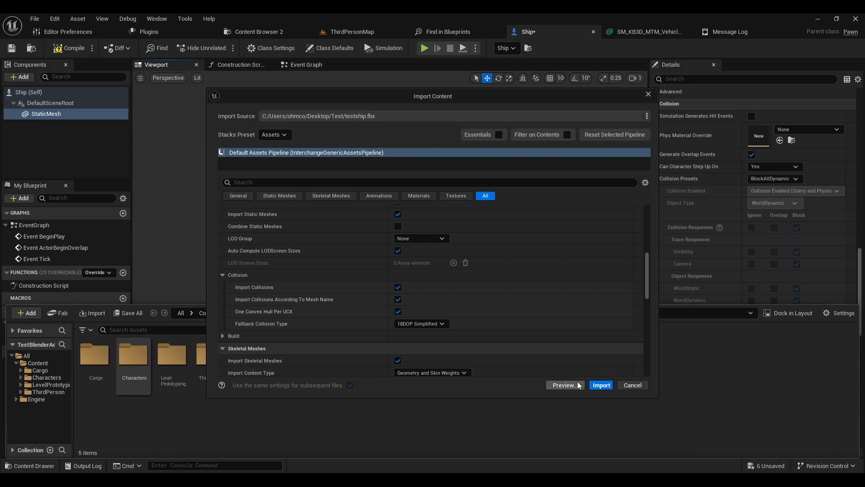
pyautogui.scroll(6, 488, 299)
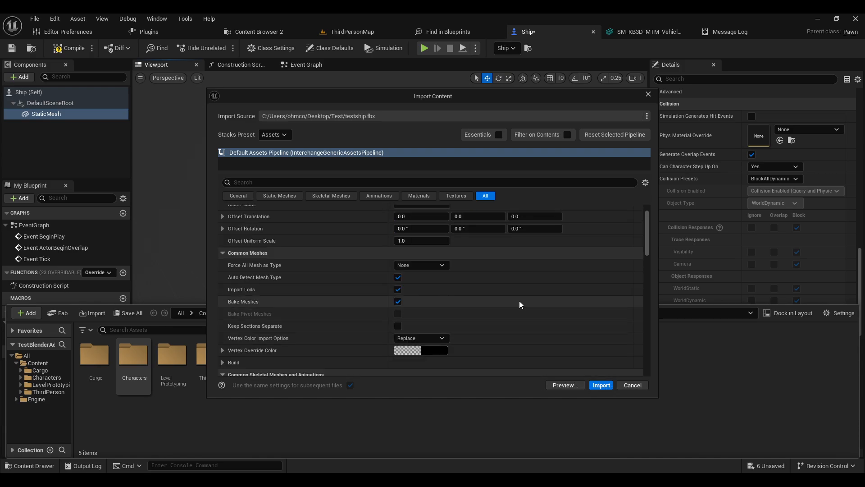
pyautogui.scroll(-6, 525, 302)
pyautogui.click(601, 385)
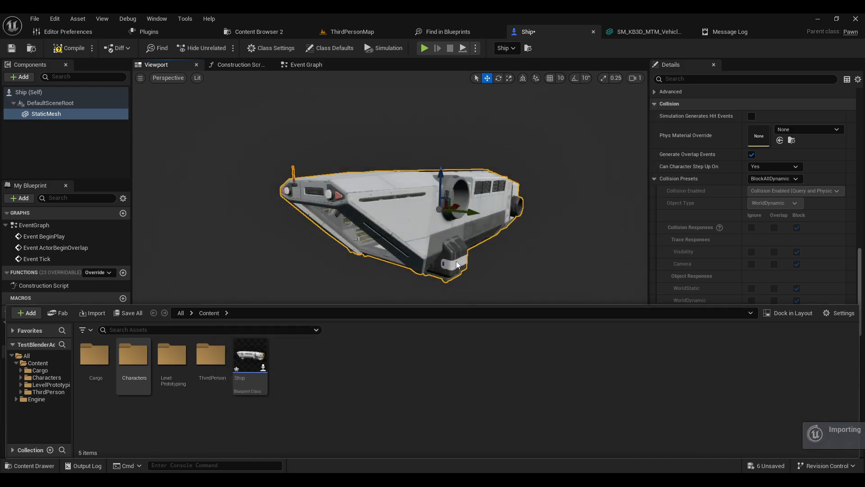
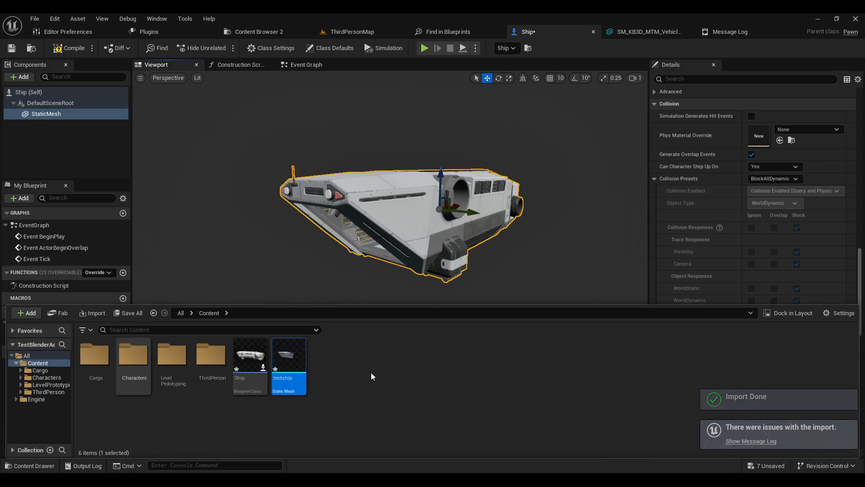
# Step: Open the imported testship static mesh and orbit around it in the mesh editor viewport
pyautogui.moveTo(286, 360)
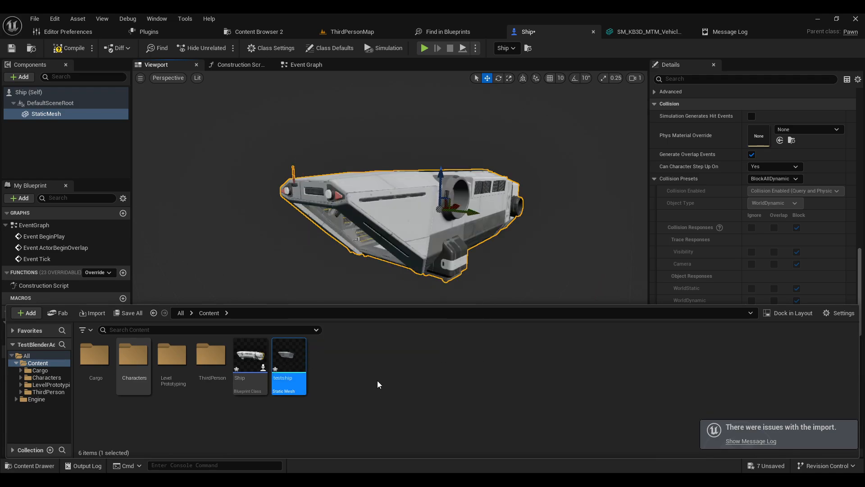
pyautogui.scroll(-8, 377, 293)
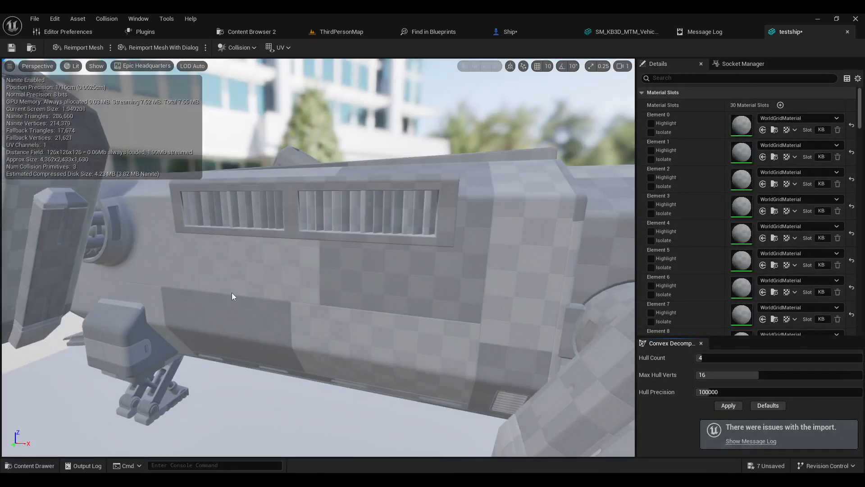
pyautogui.moveTo(232, 293); pyautogui.dragTo(253, 279, button='right')
pyautogui.press('a')
pyautogui.scroll(3, 243, 287)
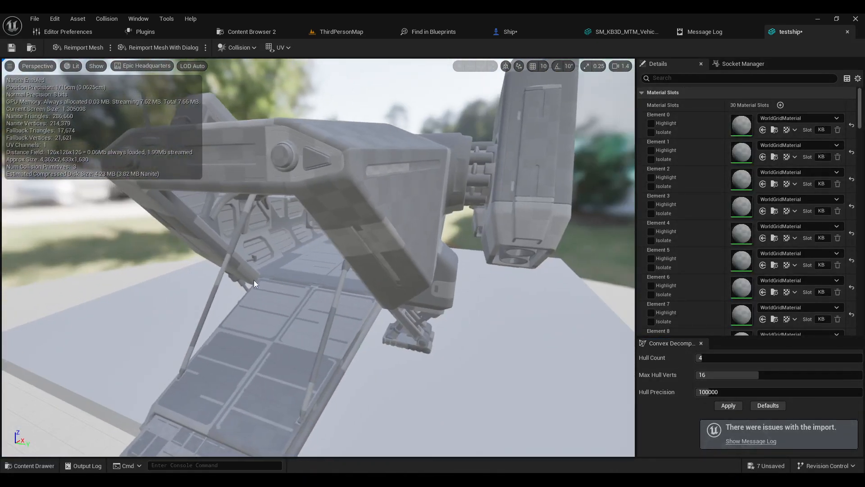
pyautogui.scroll(-6, 319, 256)
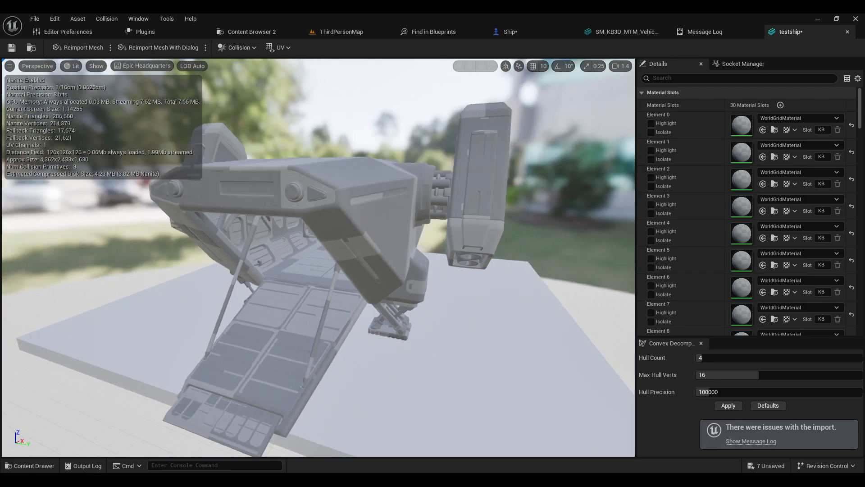
# Step: Turn on Simple Collision display in the mesh viewport and orbit to inspect the collision boxes around the ramp
pyautogui.click(96, 66)
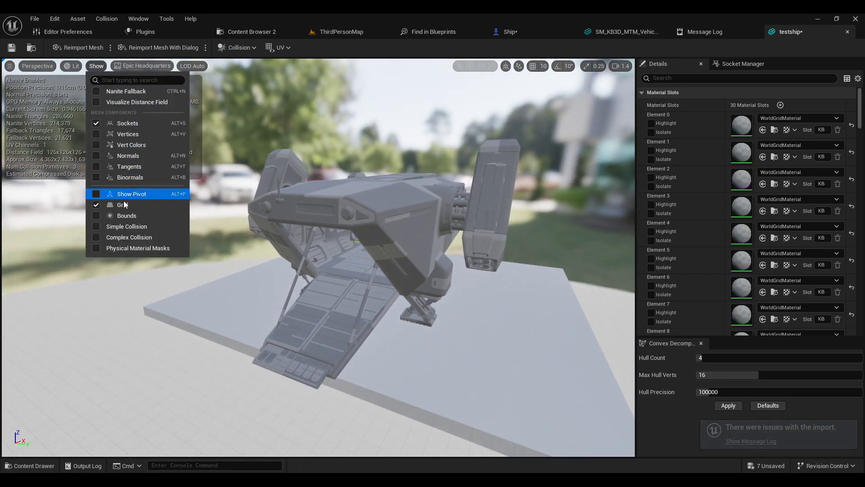
pyautogui.click(116, 226)
pyautogui.moveTo(337, 253); pyautogui.dragTo(383, 227, button='right')
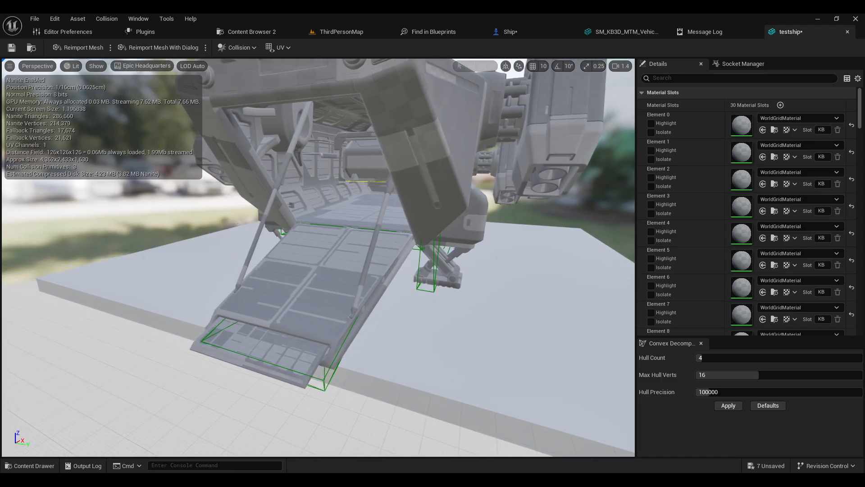
pyautogui.moveTo(434, 212); pyautogui.dragTo(425, 210, button='right')
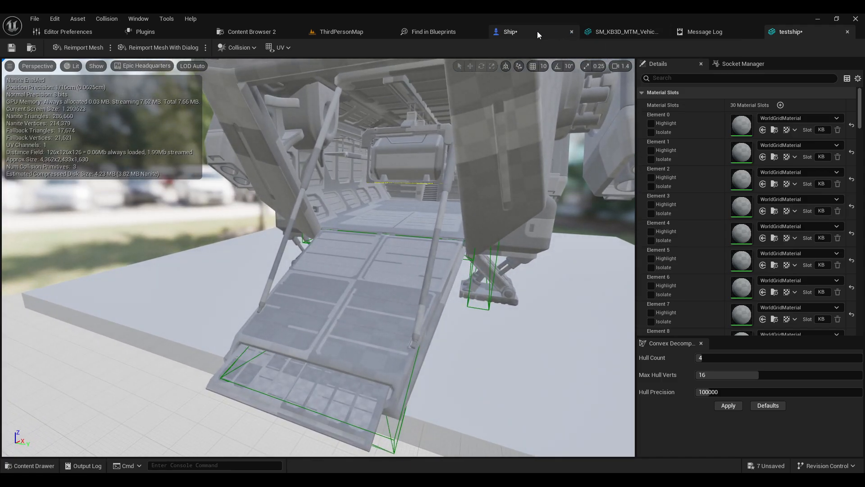
pyautogui.moveTo(456, 148); pyautogui.dragTo(440, 147, button='right')
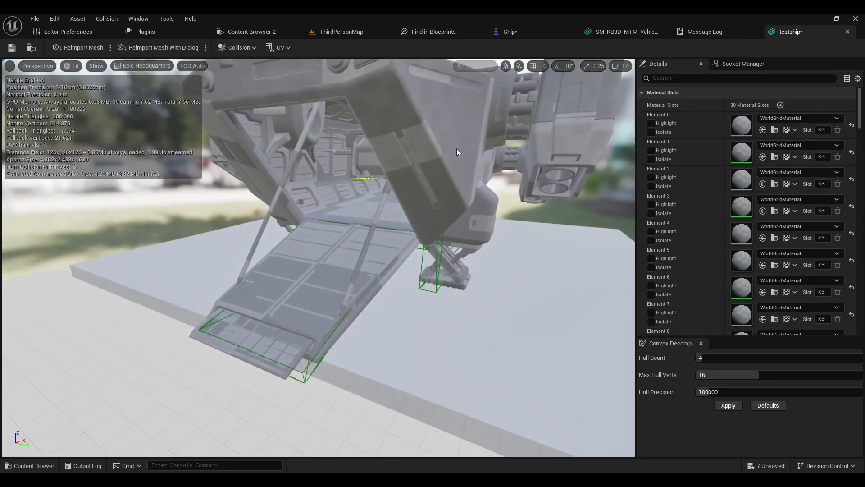
# Step: In the Ship blueprint, assign the testship mesh to the StaticMesh component and compile the blueprint
pyautogui.click(527, 32)
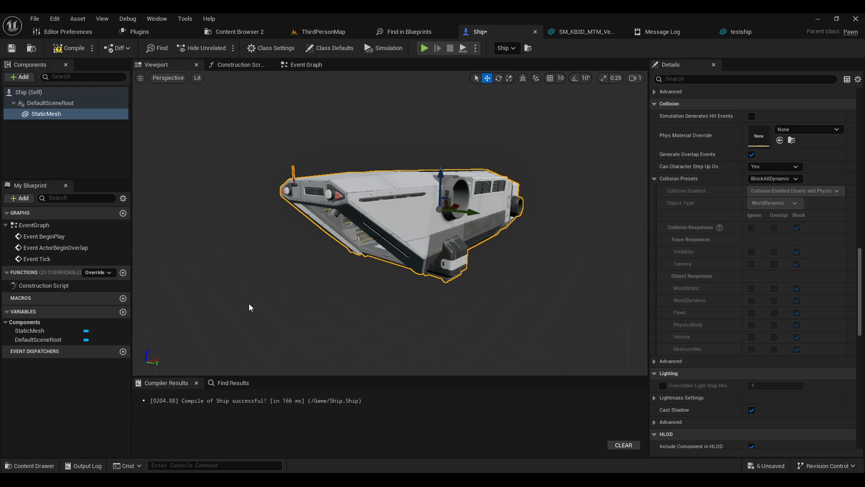
pyautogui.click(29, 465)
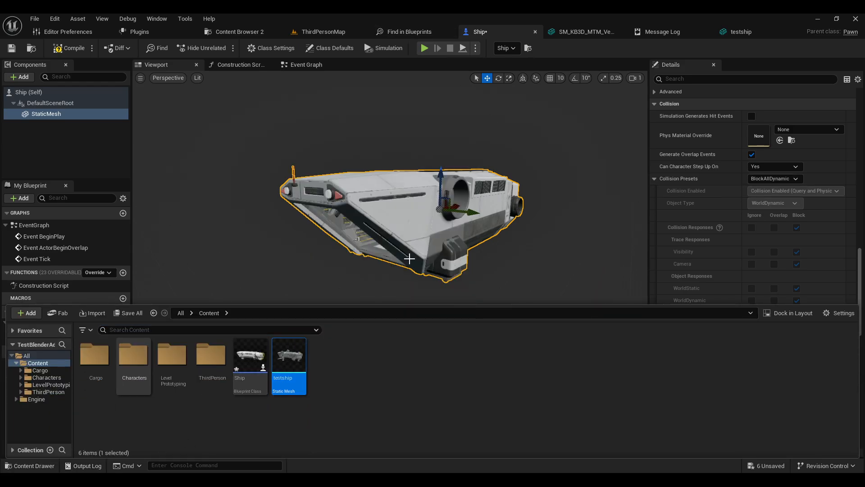
pyautogui.click(71, 115)
pyautogui.scroll(3, 848, 271)
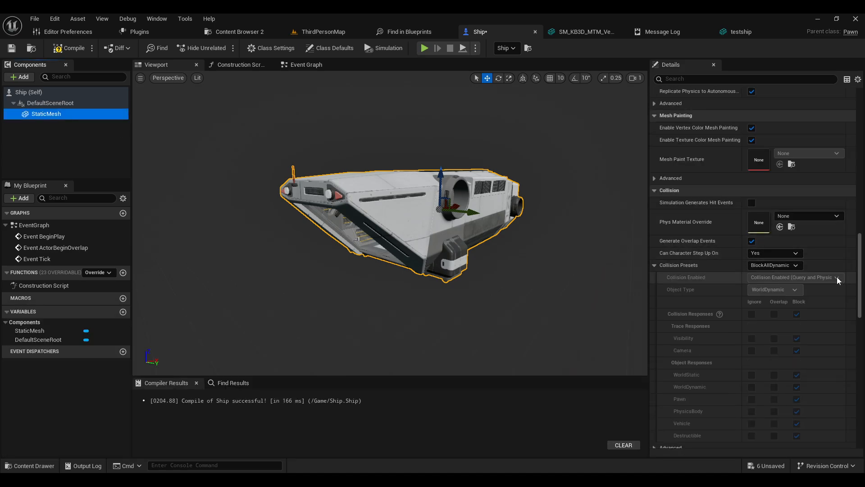
pyautogui.scroll(10, 861, 274)
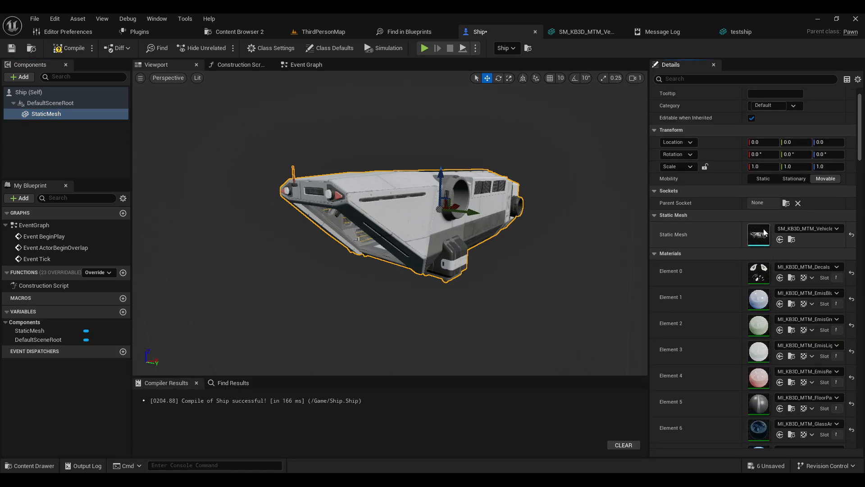
pyautogui.click(780, 239)
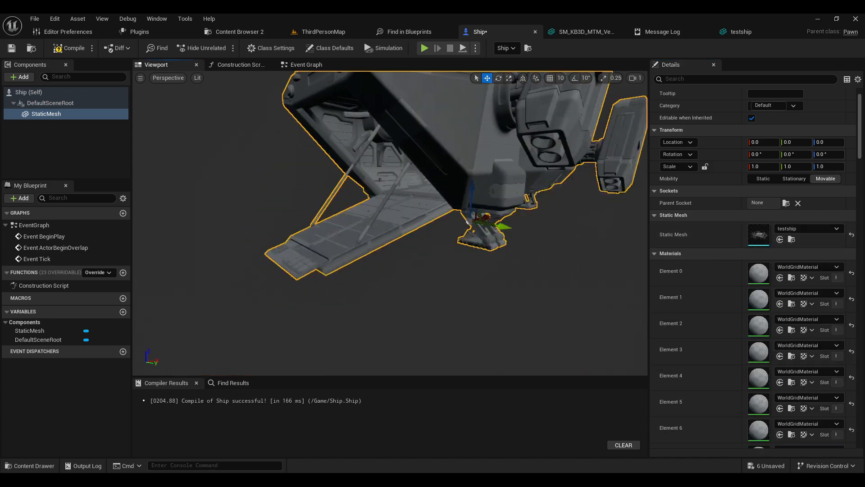
pyautogui.click(69, 47)
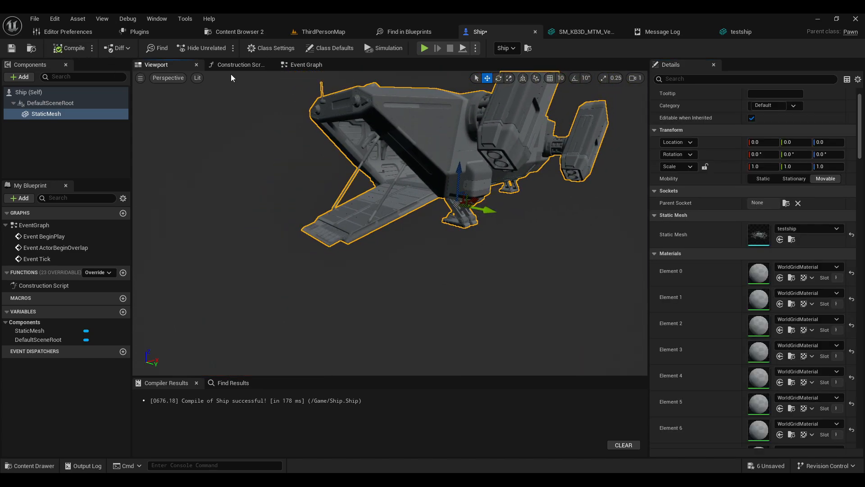
# Step: Play the ThirdPersonMap level and walk the character up the ship's ramp and through the cargo hold to test collision
pyautogui.click(329, 36)
pyautogui.moveTo(381, 138); pyautogui.dragTo(306, 129, button='right')
pyautogui.moveTo(403, 158); pyautogui.dragTo(406, 194)
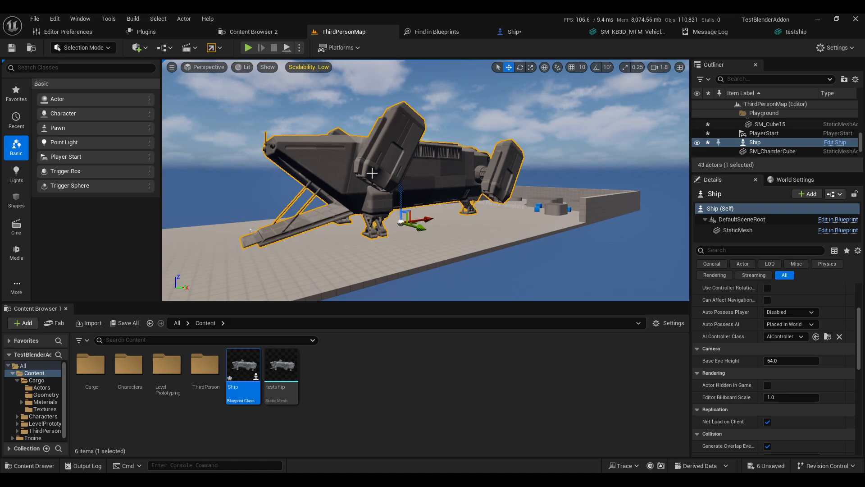
pyautogui.click(248, 48)
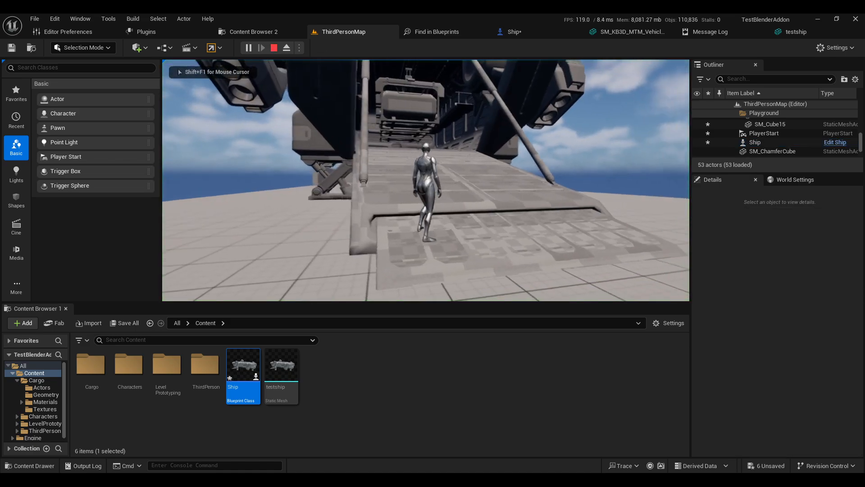
pyautogui.press('w')
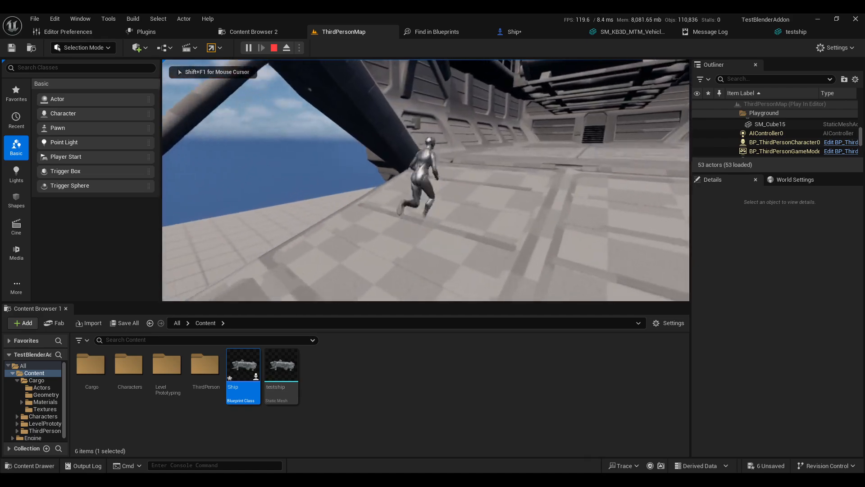
pyautogui.press('w')
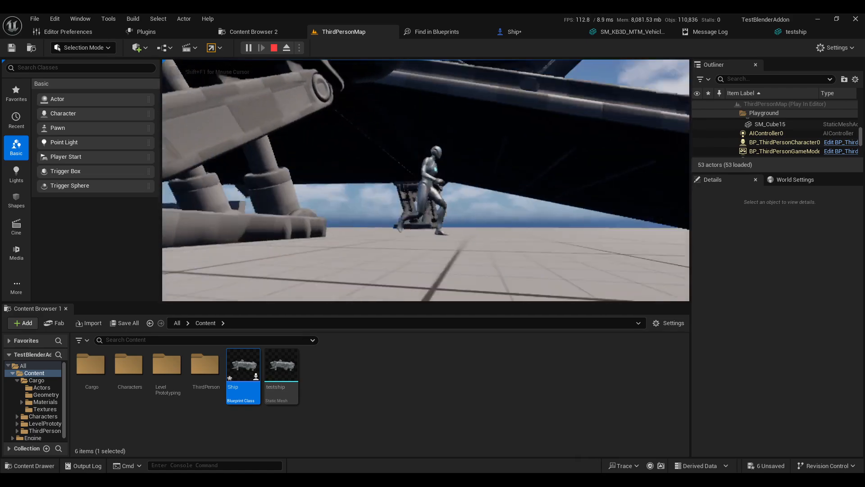
pyautogui.press('w')
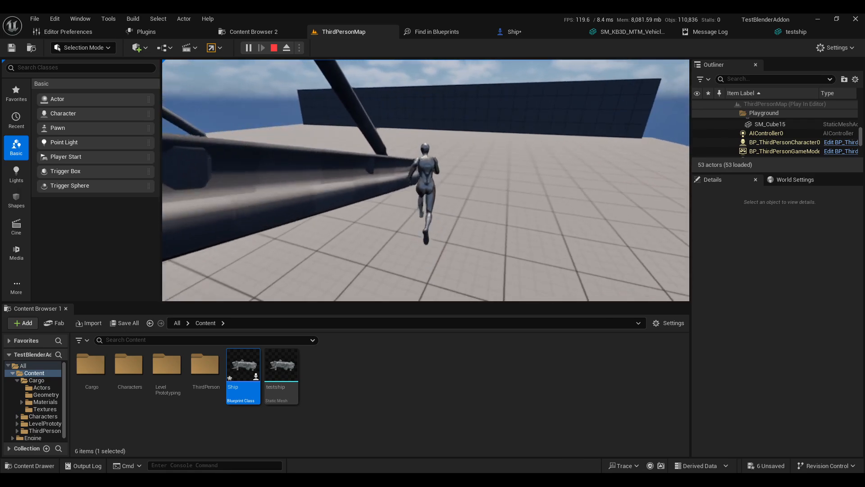
pyautogui.press('space')
pyautogui.press('w')
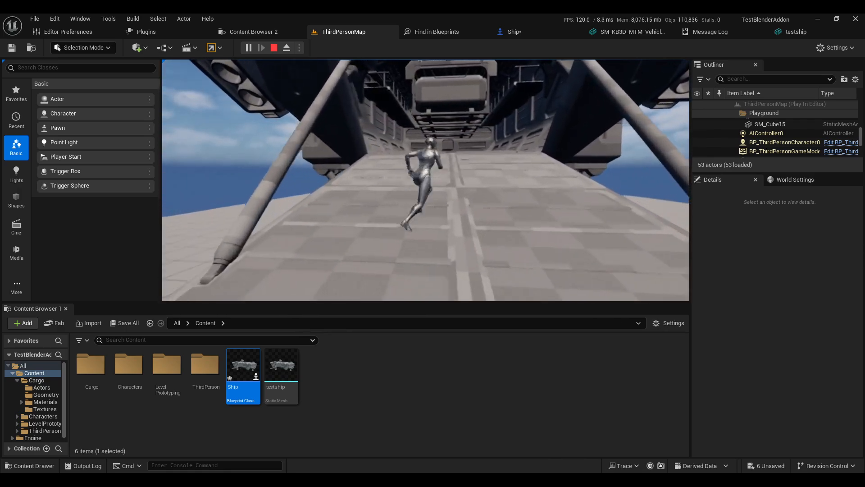
pyautogui.press('w')
pyautogui.press('space')
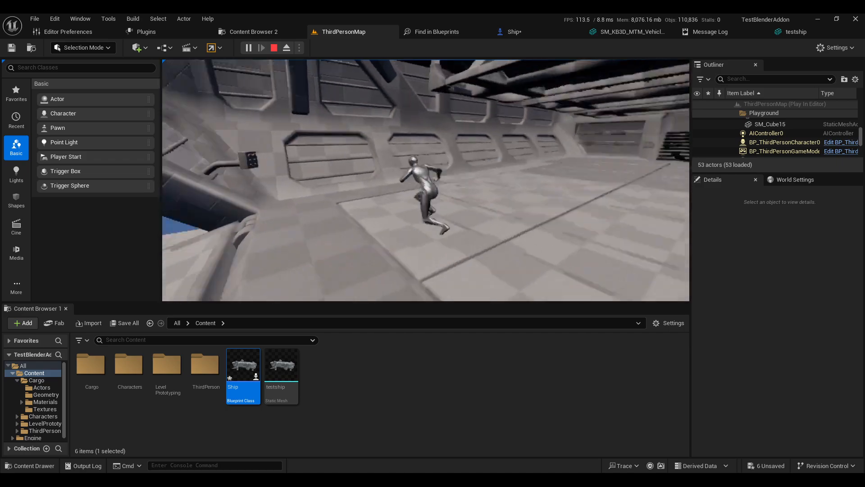
pyautogui.press('w')
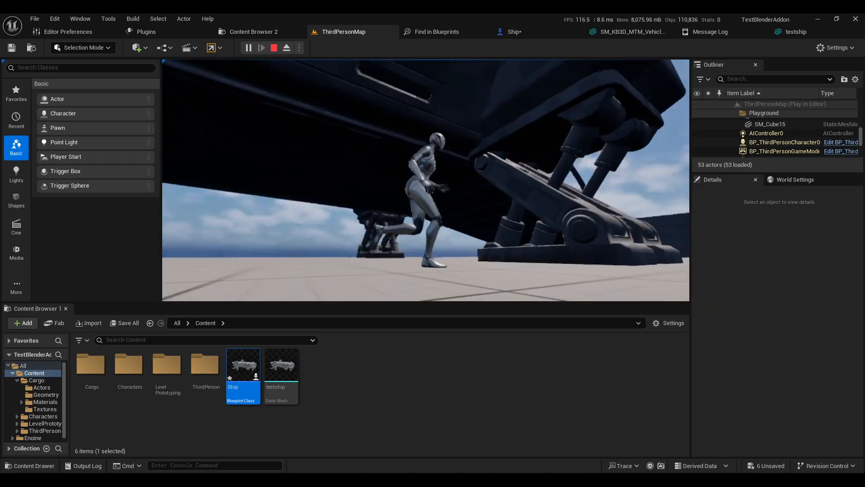
pyautogui.press('w')
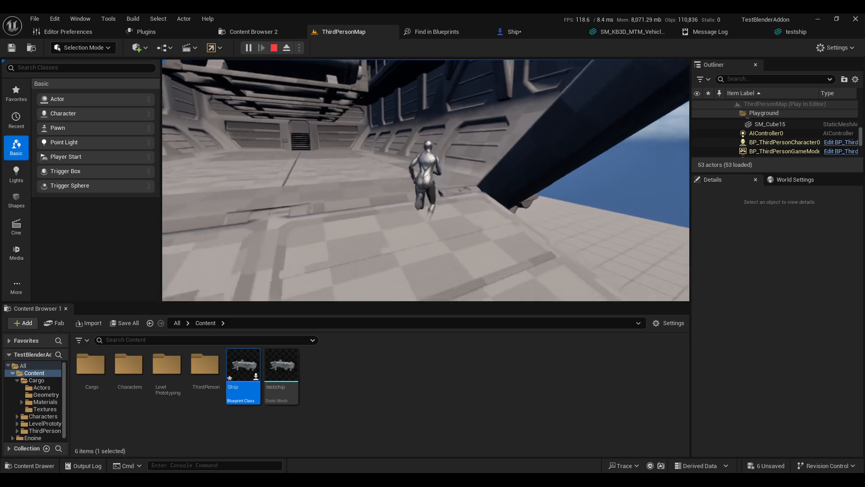
pyautogui.press('w')
pyautogui.press('space')
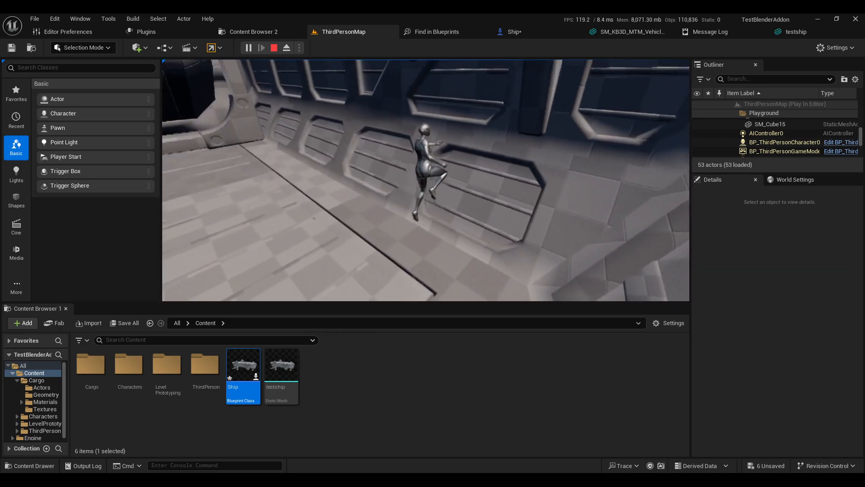
pyautogui.press('d')
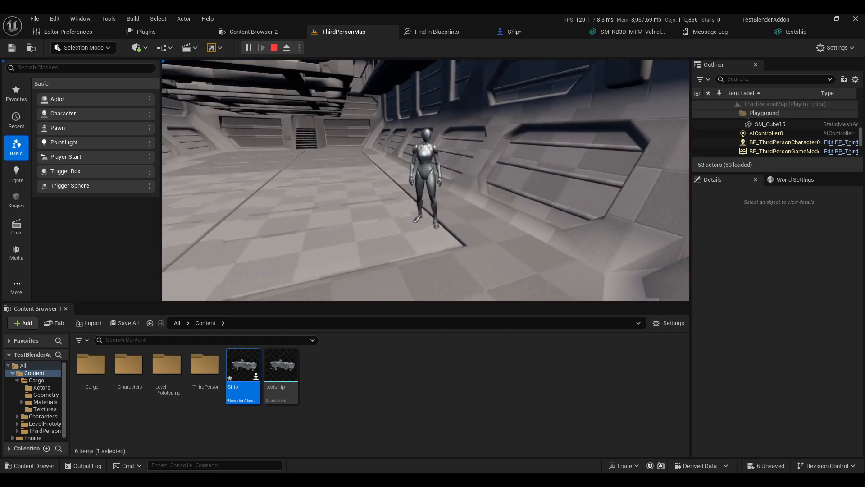
pyautogui.press('w')
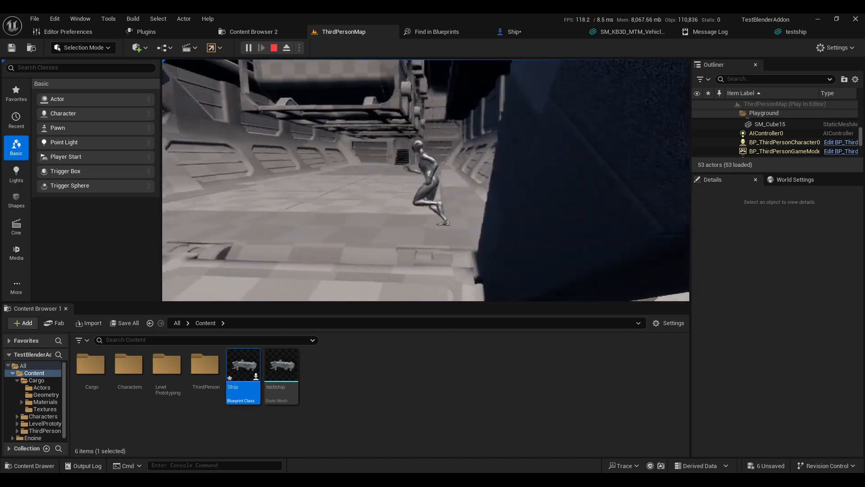
pyautogui.press('s')
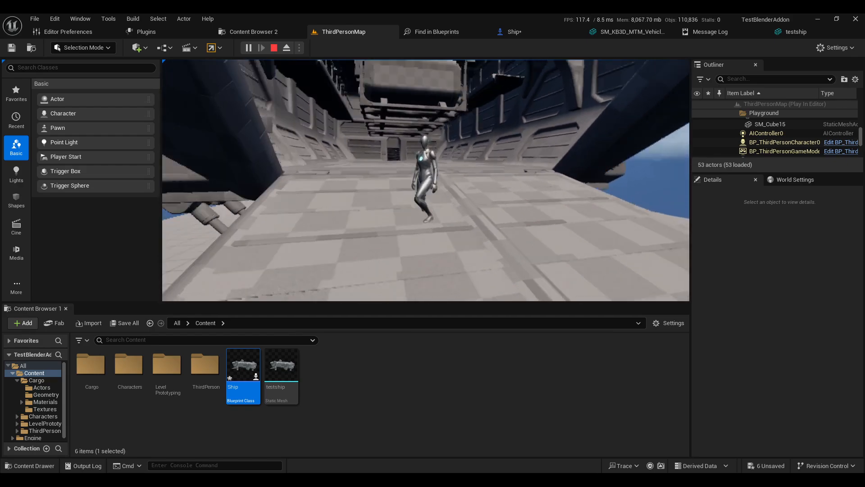
pyautogui.hotkey('shift', 'F1')
pyautogui.click(525, 193)
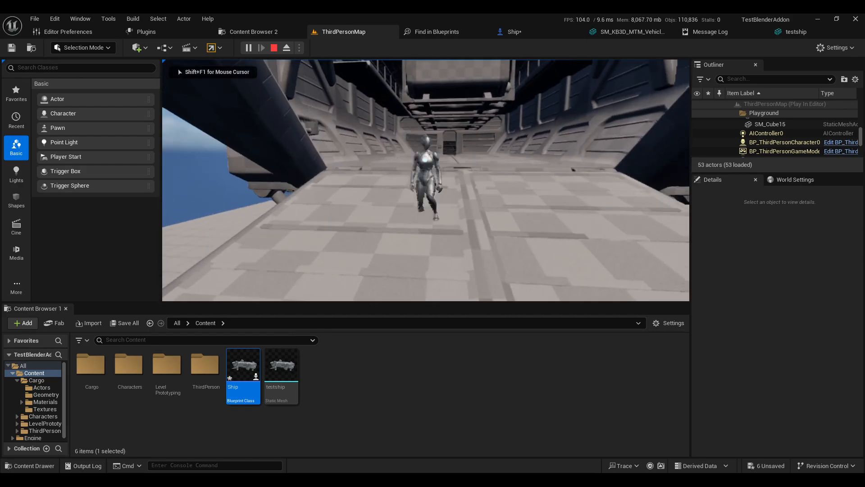
pyautogui.press('s')
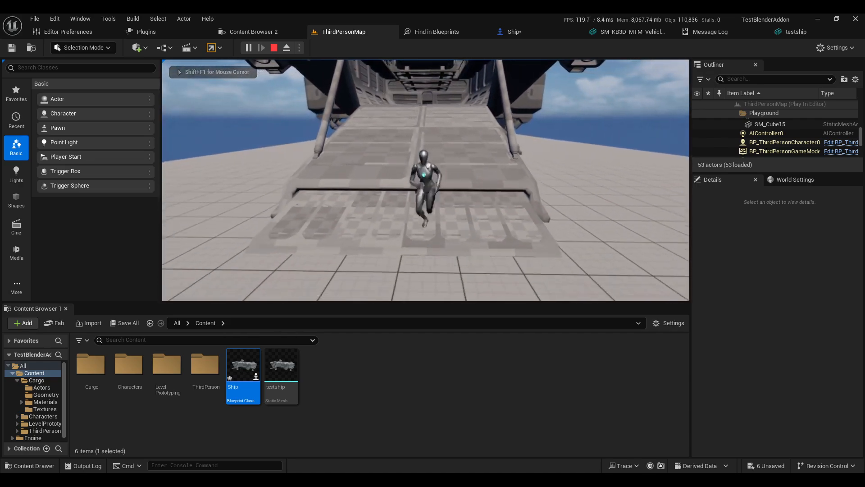
pyautogui.press('Escape')
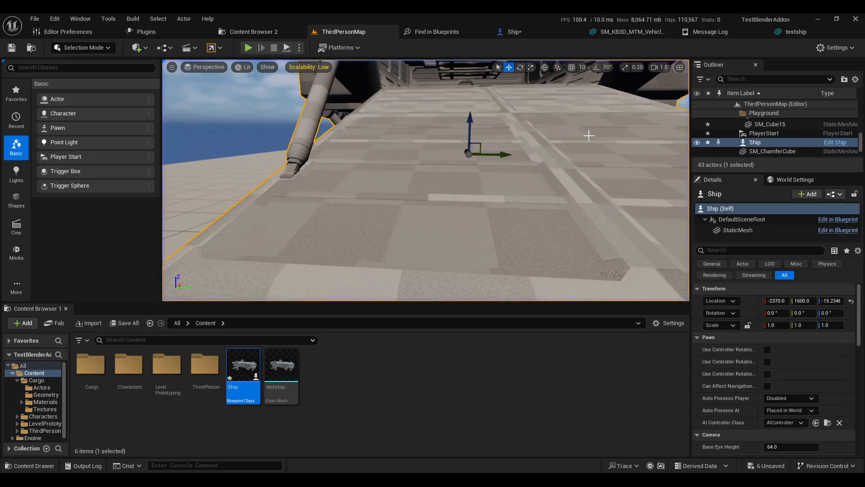
# Step: Fly the camera through the testship mesh viewport to examine the collision boxes inside and around the ship
pyautogui.click(796, 36)
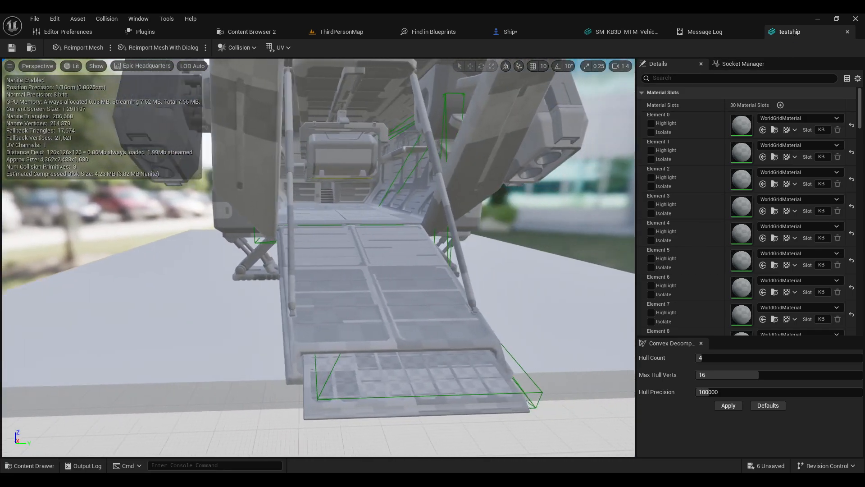
pyautogui.press('s')
pyautogui.moveTo(318, 257); pyautogui.dragTo(284, 257, button='right')
pyautogui.press('w')
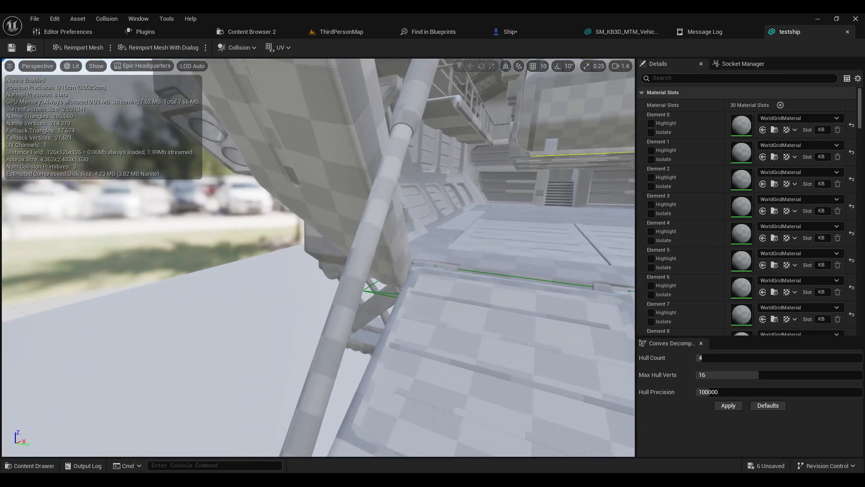
pyautogui.moveTo(427, 294); pyautogui.dragTo(482, 293, button='right')
pyautogui.press('s')
pyautogui.press('w')
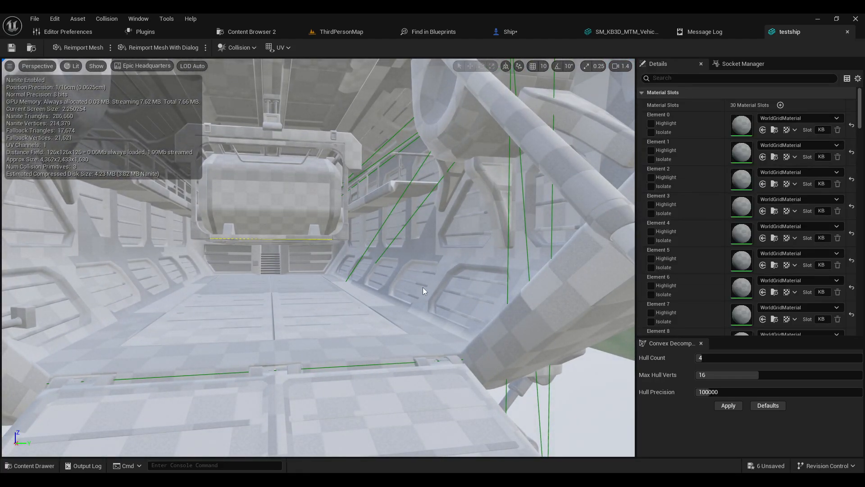
pyautogui.press('s')
pyautogui.moveTo(421, 131); pyautogui.dragTo(405, 167, button='right')
pyautogui.press('w')
pyautogui.press('s')
pyautogui.moveTo(371, 191); pyautogui.dragTo(424, 182, button='right')
pyautogui.press('w')
pyautogui.press('s')
pyautogui.press('a')
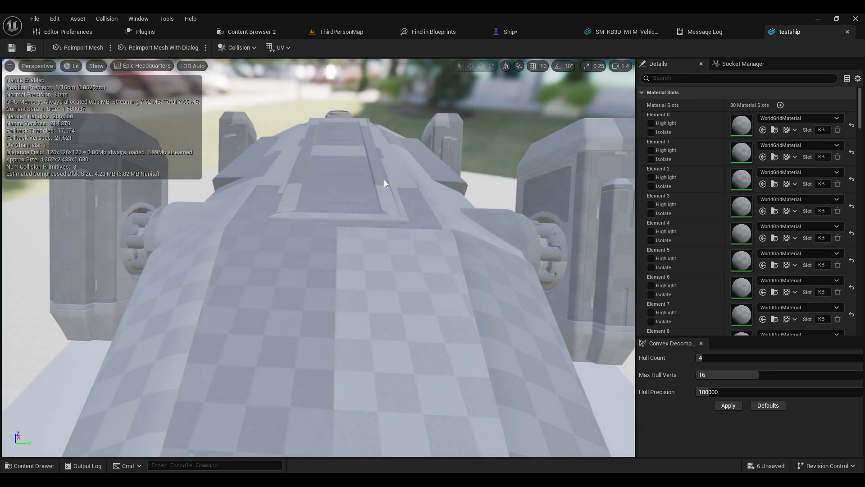
pyautogui.moveTo(299, 192); pyautogui.dragTo(360, 198, button='right')
pyautogui.press('a')
pyautogui.press('s')
pyautogui.moveTo(315, 221); pyautogui.dragTo(311, 198, button='right')
pyautogui.press('w')
pyautogui.press('s')
pyautogui.press('d')
pyautogui.moveTo(270, 295)
pyautogui.mouseDown(button='right')
pyautogui.moveTo(289, 299)
pyautogui.moveTo(275, 299)
pyautogui.mouseUp(button='right')
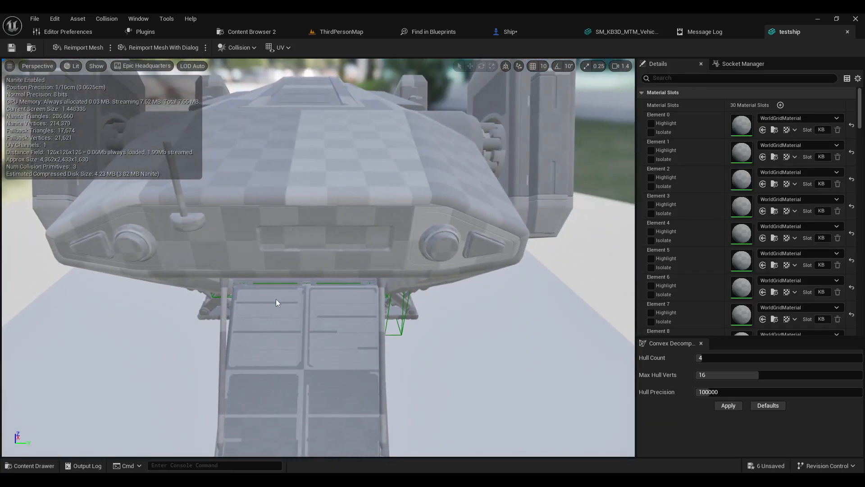
# Step: Keep flying the camera around the ramp and cargo hold to examine the collision boxes from front and side
pyautogui.press('d')
pyautogui.moveTo(326, 347); pyautogui.dragTo(340, 323, button='right')
pyautogui.click(351, 330)
pyautogui.press('s')
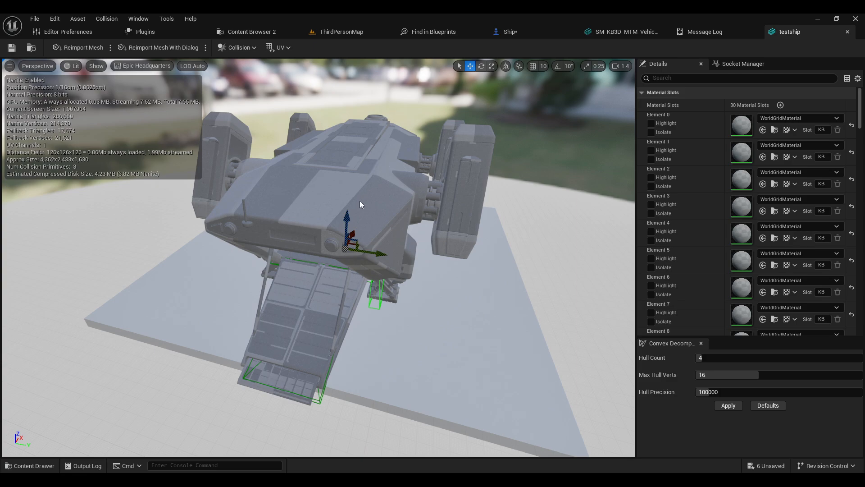
pyautogui.moveTo(333, 239)
pyautogui.mouseDown(button='right')
pyautogui.moveTo(331, 270)
pyautogui.moveTo(372, 264)
pyautogui.moveTo(335, 248)
pyautogui.mouseUp(button='right')
pyautogui.press('w')
pyautogui.press('a')
pyautogui.press('s')
pyautogui.press('d')
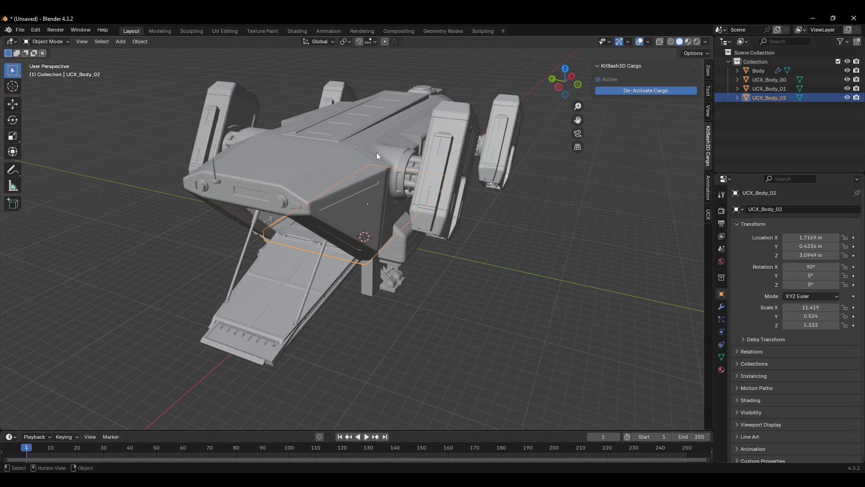
pyautogui.press('s')
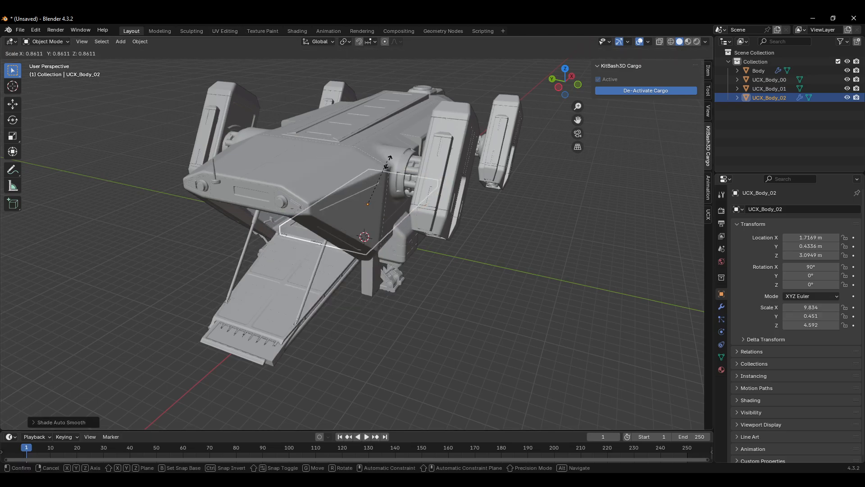
# Step: Delete all three UCX collision box objects, leaving only the Body mesh in the scene
pyautogui.press('Escape')
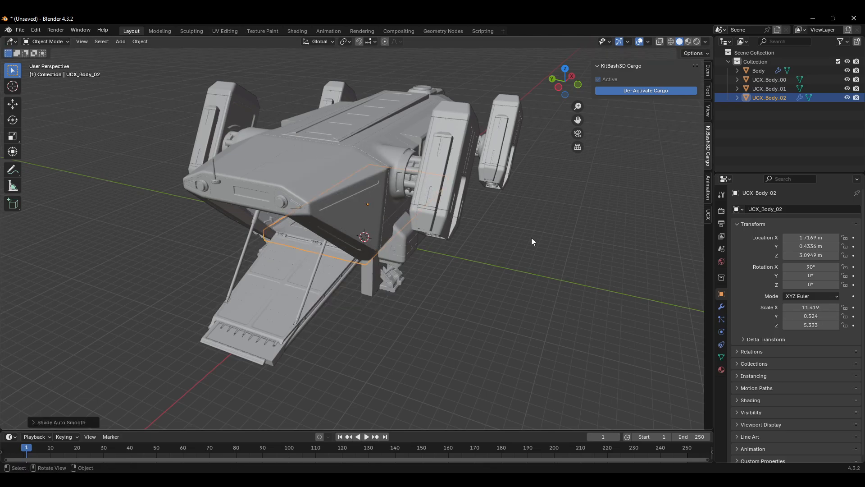
pyautogui.click(770, 79)
pyautogui.keyDown('shift'); pyautogui.click(769, 97); pyautogui.keyUp('shift')
pyautogui.press('Delete')
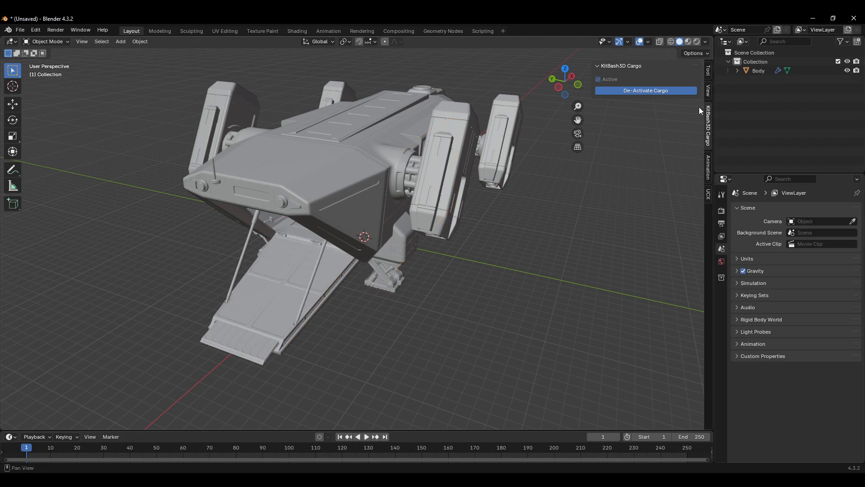
# Step: Open the UCX add-on panel and create a new collision collection for the generated hulls
pyautogui.click(707, 197)
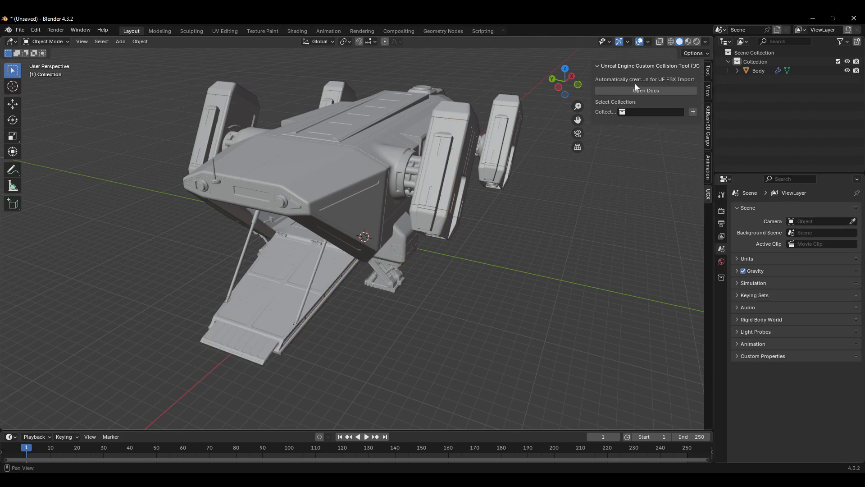
pyautogui.scroll(2, 667, 135)
pyautogui.scroll(-3, 660, 126)
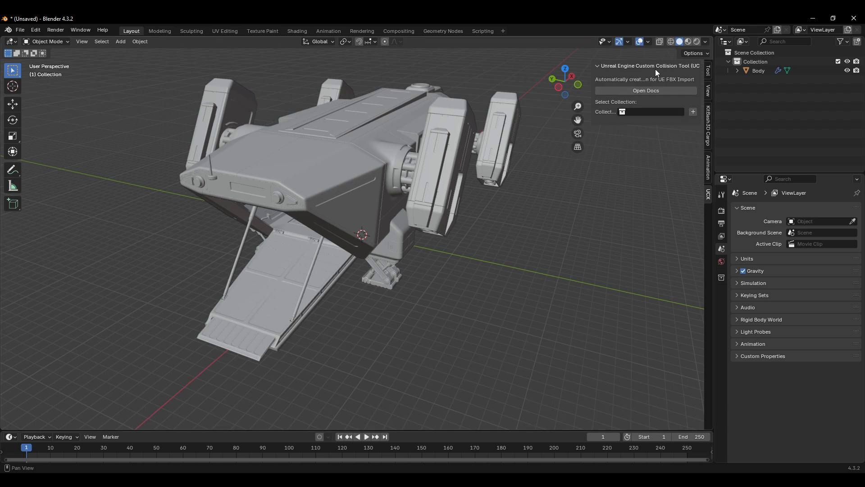
pyautogui.click(655, 113)
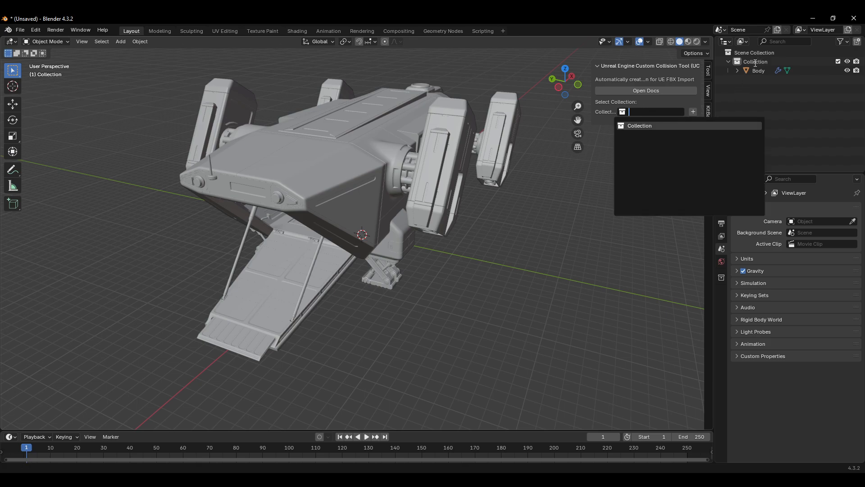
pyautogui.click(693, 112)
pyautogui.click(693, 113)
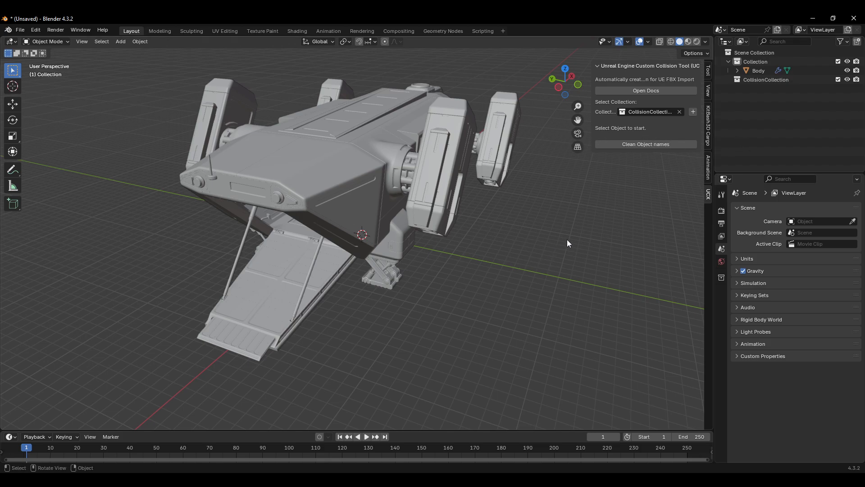
# Step: Select the Body mesh and generate a UCX collision hull from the entire object
pyautogui.moveTo(567, 239); pyautogui.dragTo(609, 164, button='middle')
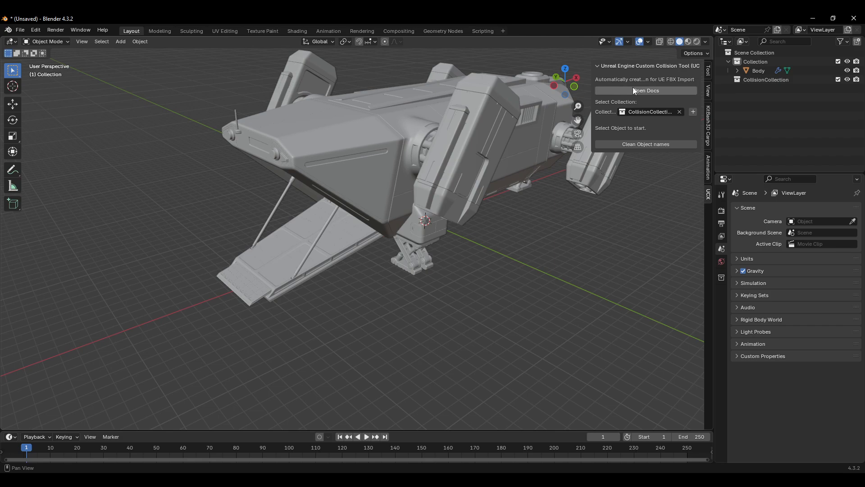
pyautogui.moveTo(608, 205); pyautogui.dragTo(614, 203, button='middle')
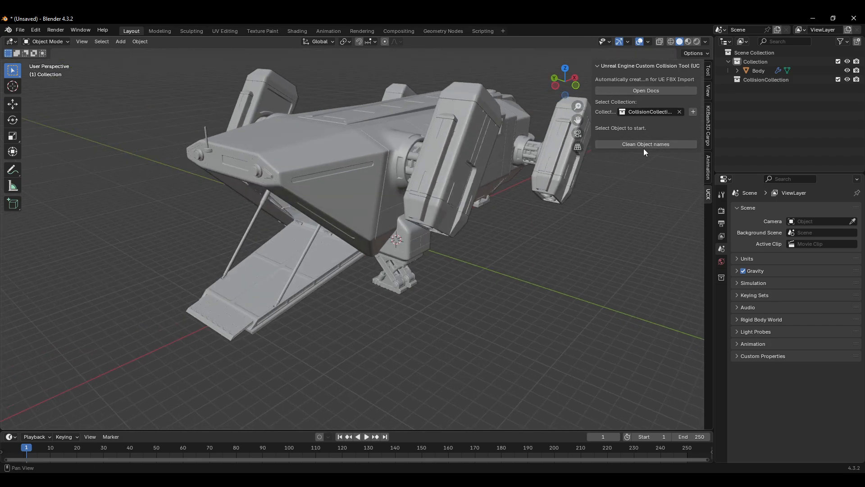
pyautogui.click(354, 160)
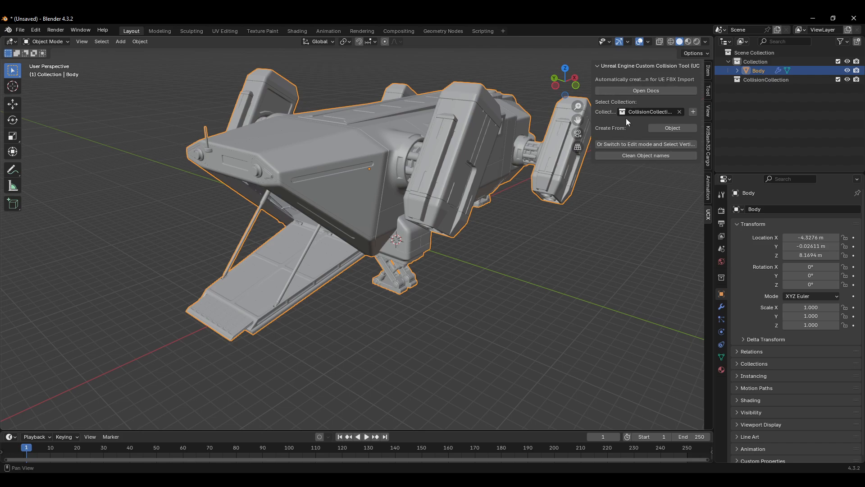
pyautogui.scroll(2, 505, 223)
pyautogui.scroll(-2, 496, 220)
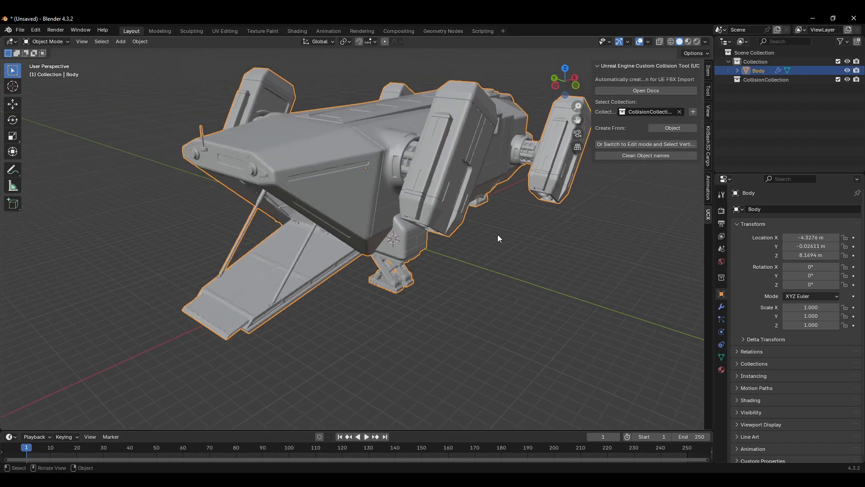
pyautogui.keyDown('shift'); pyautogui.moveTo(502, 239); pyautogui.dragTo(509, 247, button='middle'); pyautogui.keyUp('shift')
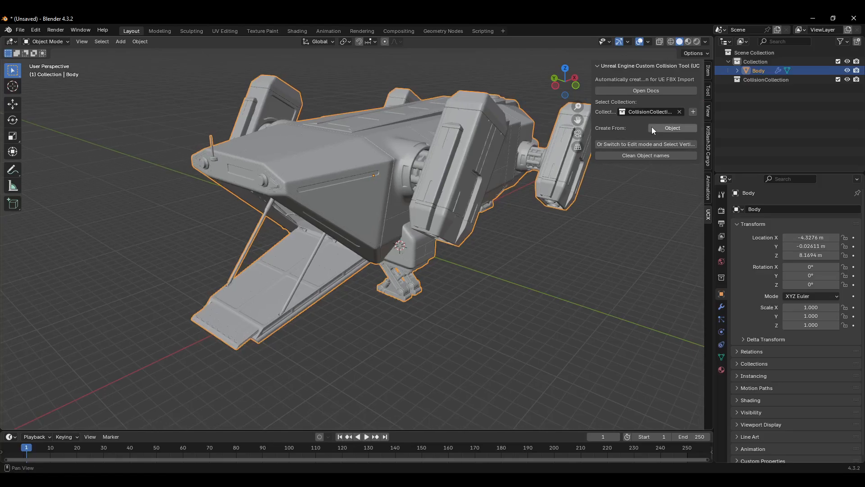
pyautogui.moveTo(477, 252)
pyautogui.mouseDown(button='middle')
pyautogui.moveTo(461, 267)
pyautogui.moveTo(474, 266)
pyautogui.mouseUp(button='middle')
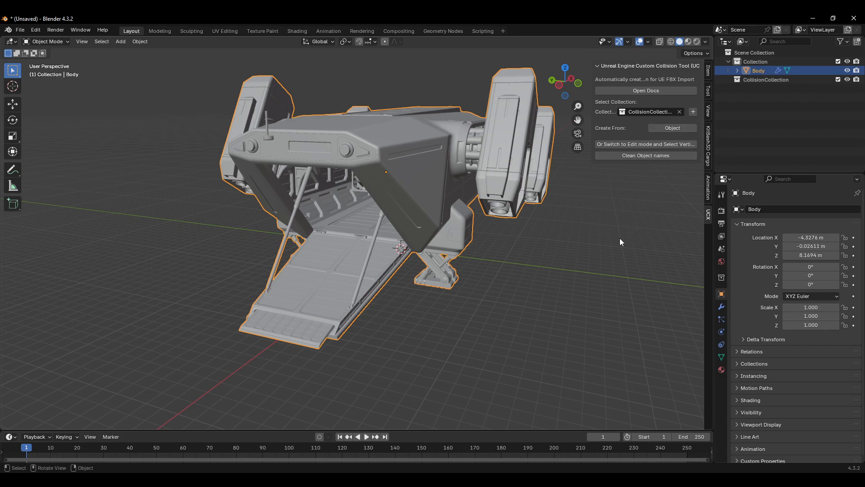
pyautogui.moveTo(601, 256); pyautogui.dragTo(608, 228, button='middle')
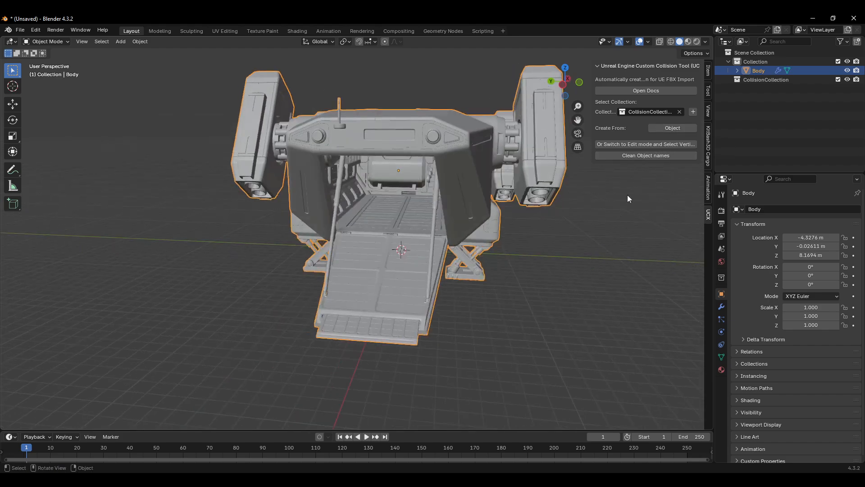
pyautogui.moveTo(667, 179); pyautogui.dragTo(667, 142, button='middle')
pyautogui.click(677, 129)
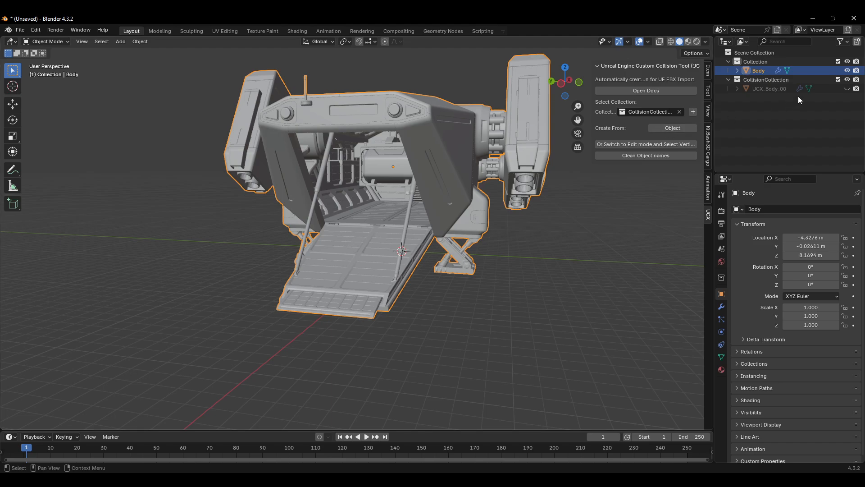
# Step: Hide the Body to inspect the generated hull alone, then delete the hull and show the Body again
pyautogui.click(848, 89)
pyautogui.moveTo(581, 198); pyautogui.dragTo(536, 220, button='middle')
pyautogui.click(847, 70)
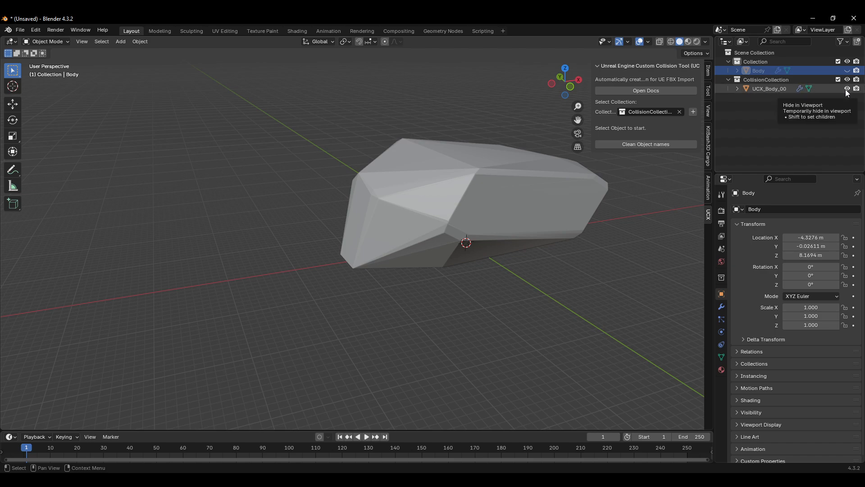
pyautogui.click(770, 89)
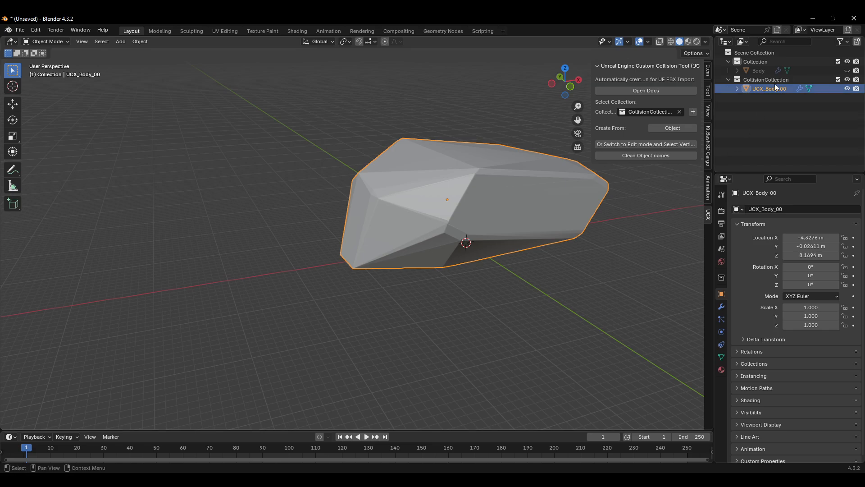
pyautogui.moveTo(548, 201); pyautogui.dragTo(371, 228, button='middle')
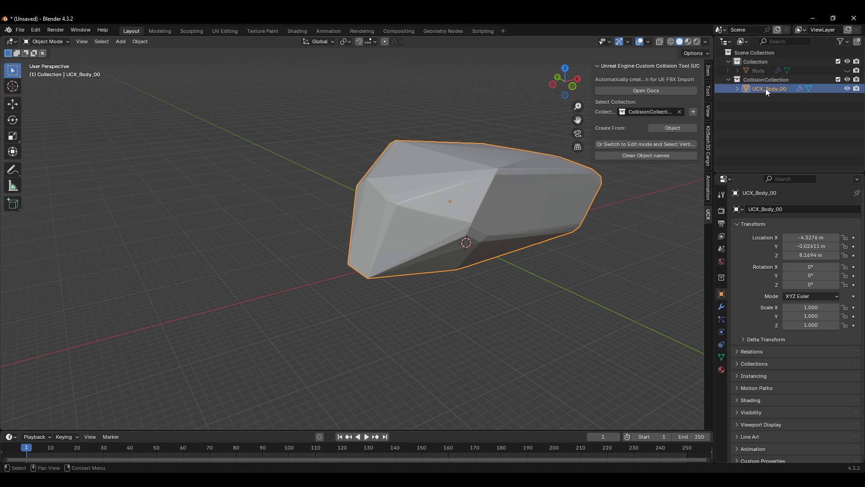
pyautogui.press('Delete')
pyautogui.click(847, 70)
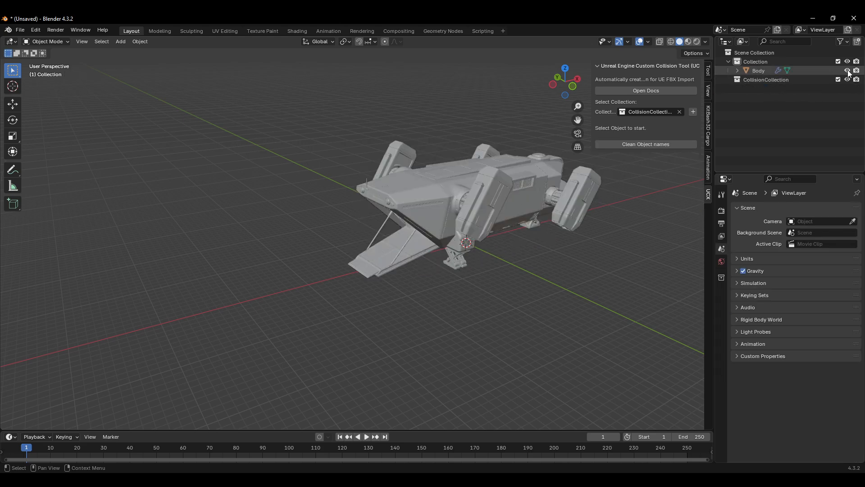
# Step: Enter Edit Mode on the Body mesh, deselect all geometry, and turn on X-ray
pyautogui.scroll(4, 560, 169)
pyautogui.scroll(-2, 430, 213)
pyautogui.moveTo(439, 196); pyautogui.dragTo(404, 242, button='middle')
pyautogui.click(425, 229)
pyautogui.scroll(-2, 427, 229)
pyautogui.press('Tab')
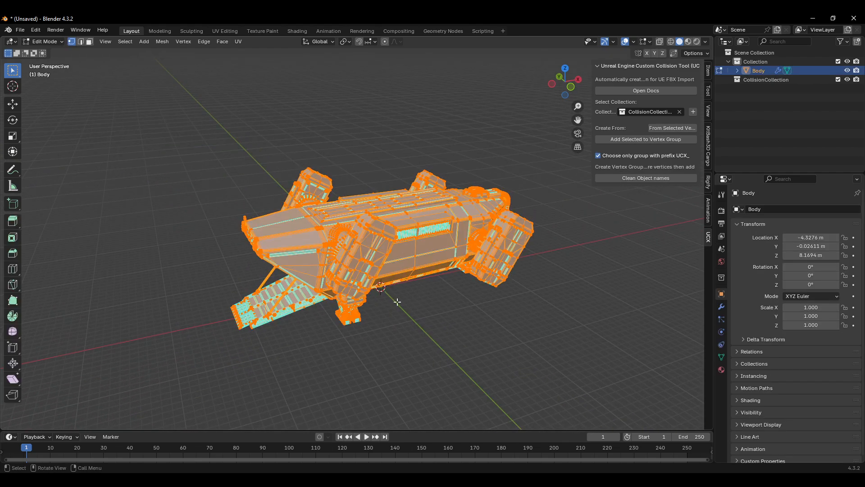
pyautogui.hotkey('alt', 'a')
pyautogui.moveTo(418, 299)
pyautogui.mouseDown(button='middle')
pyautogui.moveTo(406, 269)
pyautogui.moveTo(383, 302)
pyautogui.moveTo(409, 301)
pyautogui.mouseUp(button='middle')
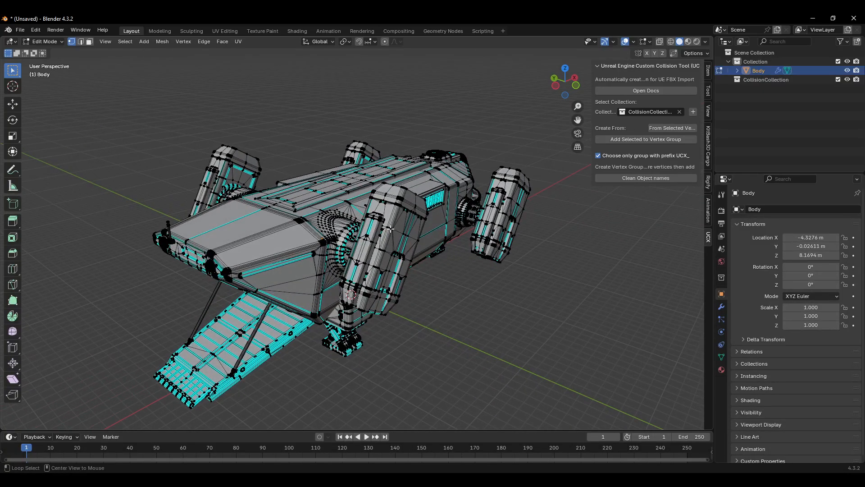
pyautogui.moveTo(391, 228); pyautogui.dragTo(454, 263, button='middle')
pyautogui.hotkey('alt', 'z')
# Step: Try selecting linked geometry of the side engine pod and a landing leg, undoing each selection
pyautogui.moveTo(434, 203); pyautogui.dragTo(406, 278)
pyautogui.press('l')
pyautogui.click(462, 279)
pyautogui.press('l')
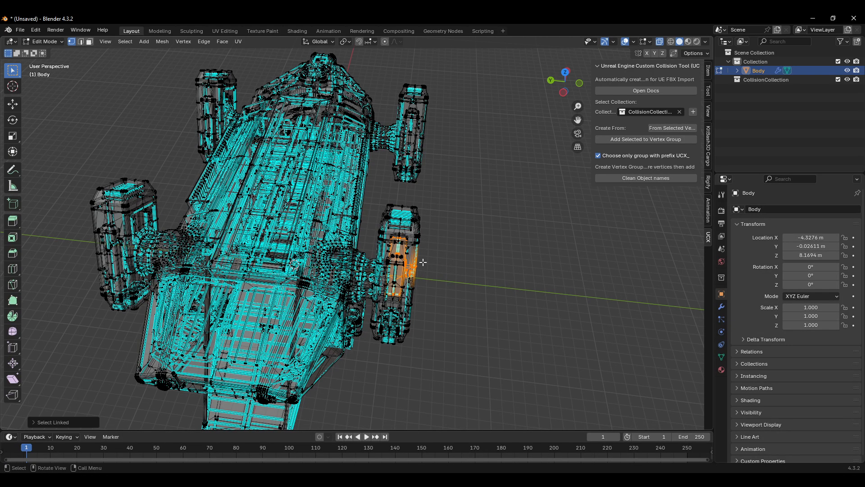
pyautogui.click(428, 211)
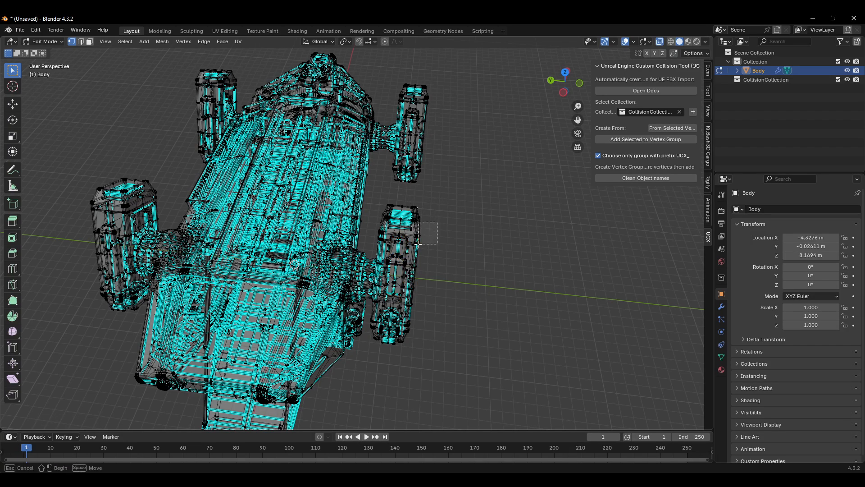
pyautogui.moveTo(417, 244); pyautogui.dragTo(418, 245)
pyautogui.press('l')
pyautogui.scroll(2, 436, 243)
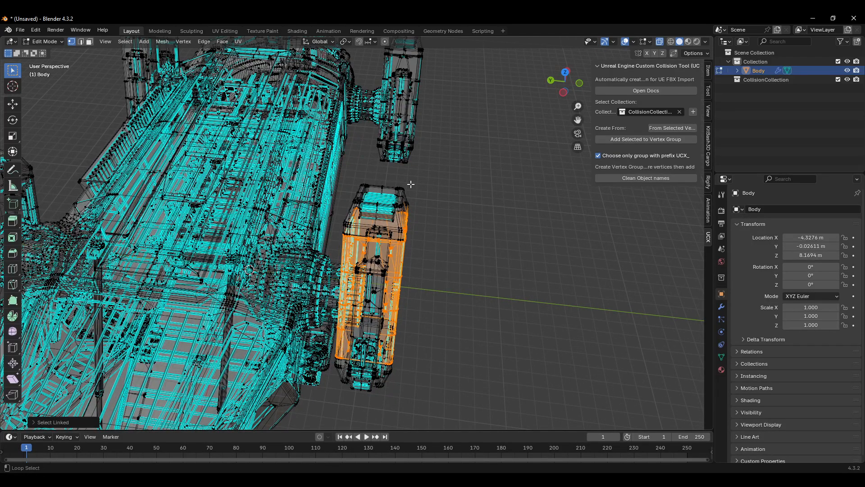
pyautogui.moveTo(385, 197); pyautogui.dragTo(431, 330, button='middle')
pyautogui.hotkey('ctrl', 'z')
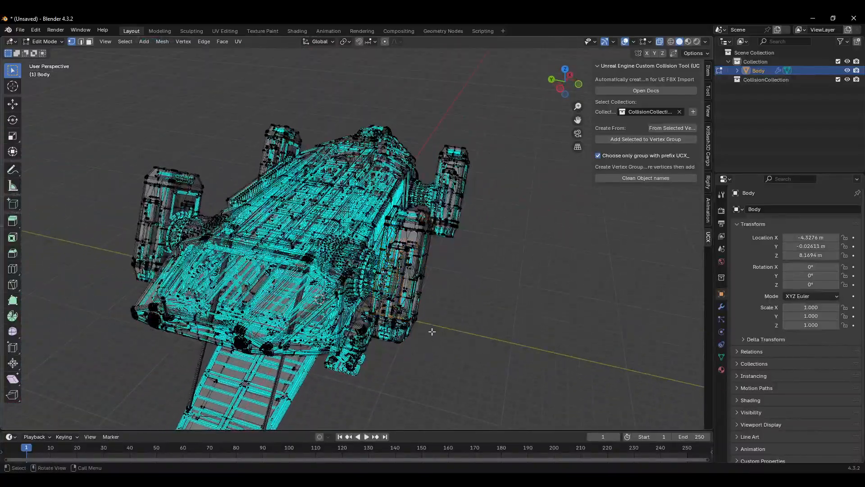
pyautogui.moveTo(425, 306); pyautogui.dragTo(409, 318)
pyautogui.hotkey('ctrl', 'l')
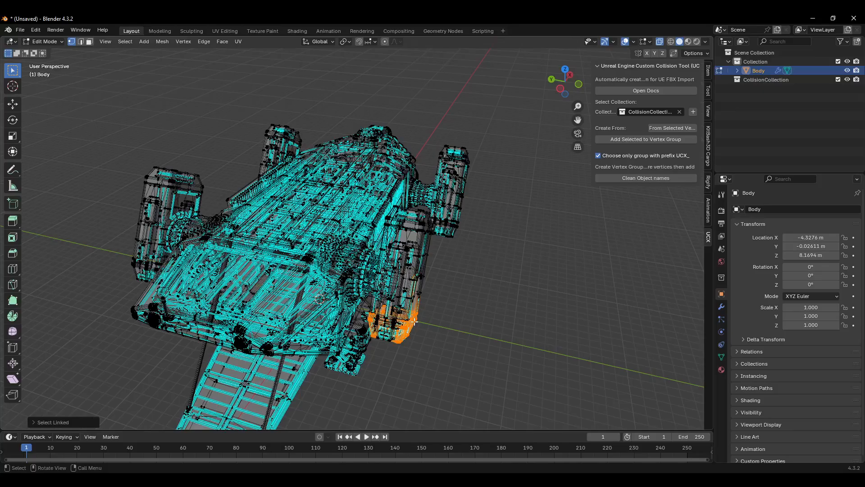
pyautogui.hotkey('ctrl', 'z')
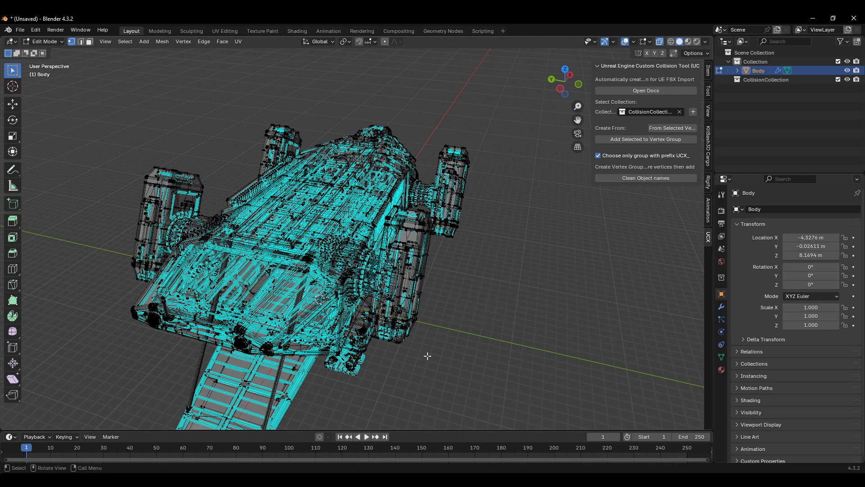
# Step: Select the linked geometry of the front landing leg in Edit Mode
pyautogui.moveTo(463, 335); pyautogui.dragTo(411, 310, button='middle')
pyautogui.scroll(3, 355, 320)
pyautogui.moveTo(413, 344); pyautogui.dragTo(392, 357)
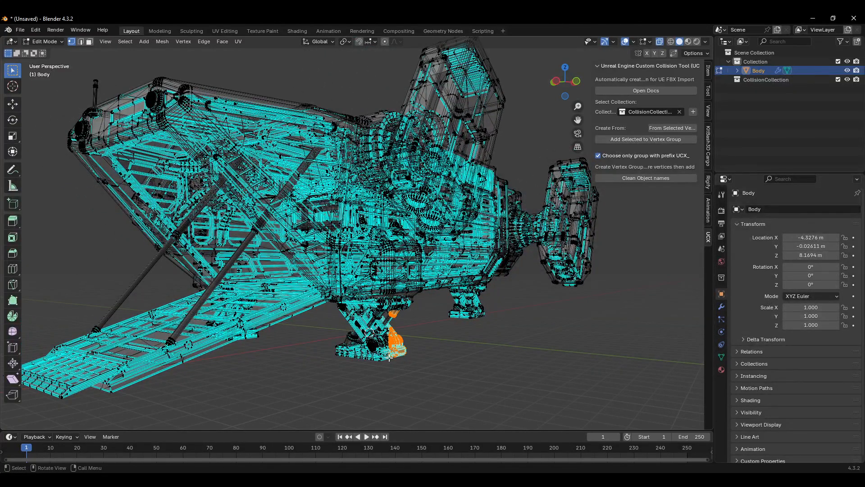
pyautogui.hotkey('ctrl', 'l')
pyautogui.keyDown('shift'); pyautogui.moveTo(402, 325); pyautogui.dragTo(358, 344); pyautogui.keyUp('shift')
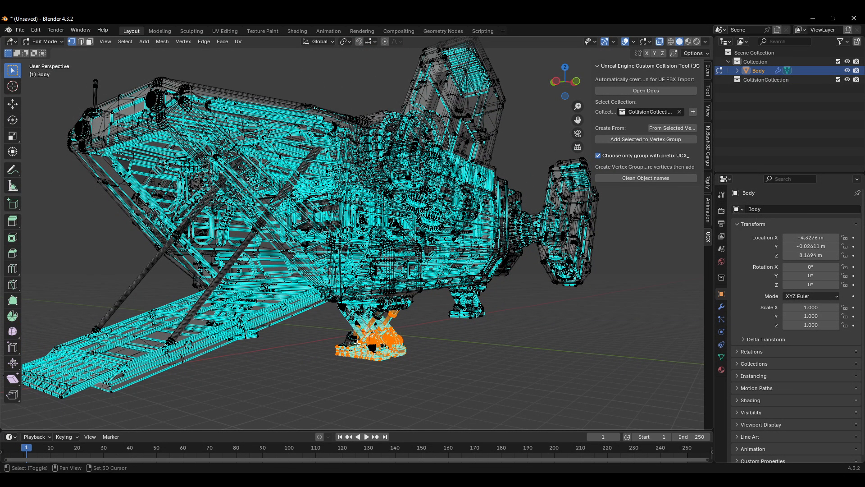
pyautogui.hotkey('ctrl', 'l')
pyautogui.scroll(6, 363, 338)
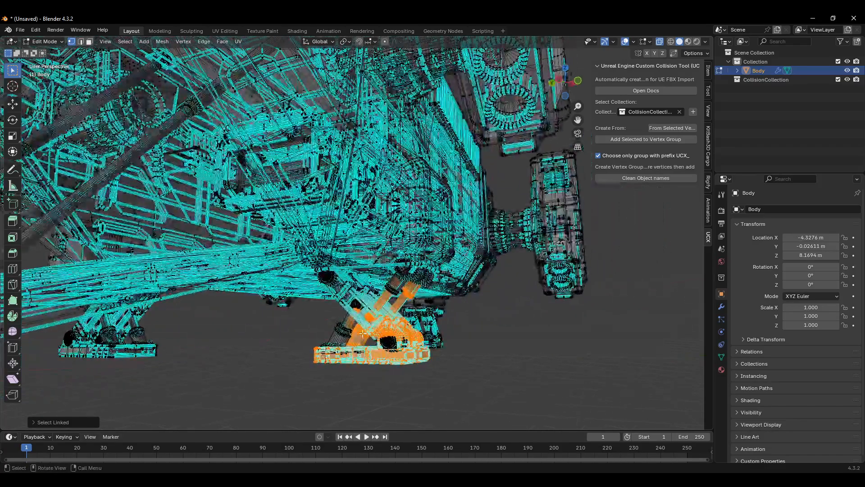
pyautogui.keyDown('shift'); pyautogui.moveTo(356, 322); pyautogui.dragTo(323, 339); pyautogui.keyUp('shift')
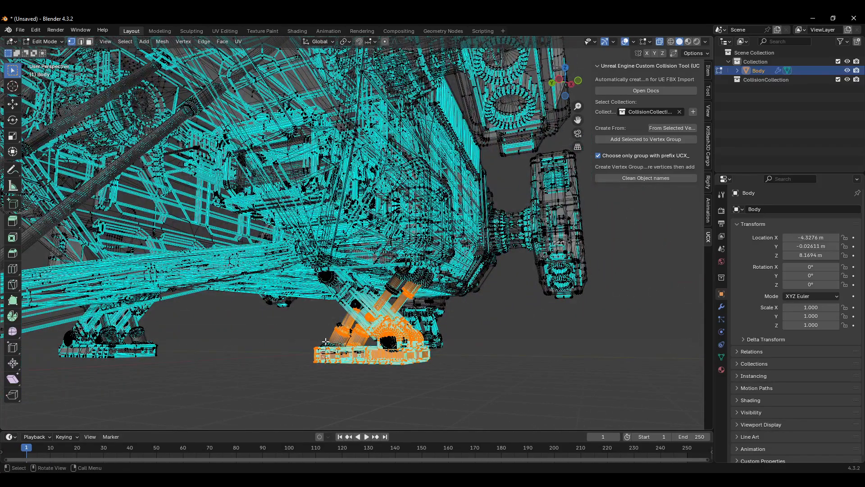
pyautogui.hotkey('ctrl', 'l')
pyautogui.scroll(3, 326, 342)
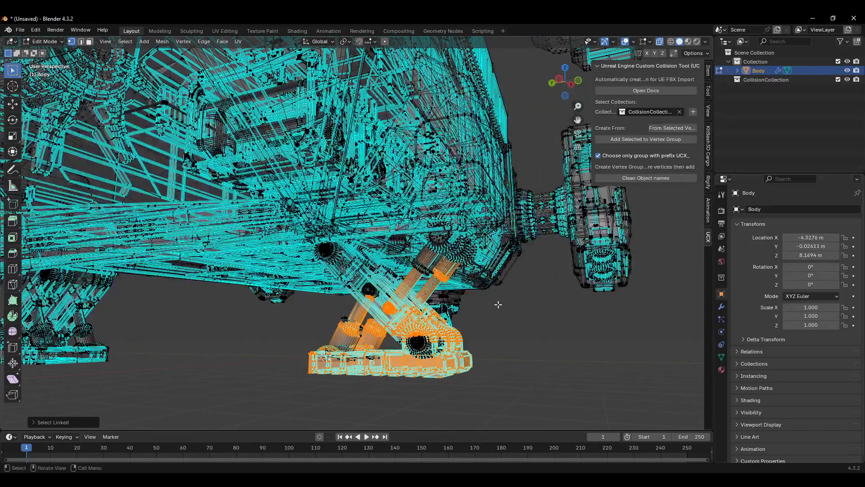
pyautogui.moveTo(490, 305); pyautogui.dragTo(431, 368)
pyautogui.moveTo(431, 368); pyautogui.dragTo(392, 367, button='middle')
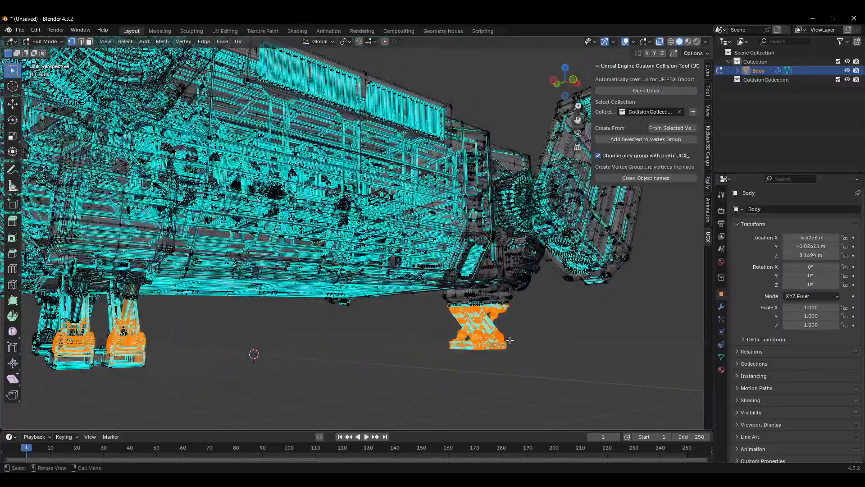
# Step: Separate the selected landing-leg geometry into its own object and select that object in Object Mode
pyautogui.scroll(1, 510, 340)
pyautogui.moveTo(509, 340); pyautogui.dragTo(500, 188, button='middle')
pyautogui.scroll(-1, 470, 356)
pyautogui.keyDown('shift'); pyautogui.moveTo(497, 183); pyautogui.dragTo(327, 325); pyautogui.keyUp('shift')
pyautogui.scroll(-3, 447, 279)
pyautogui.moveTo(447, 279)
pyautogui.mouseDown(button='middle')
pyautogui.moveTo(485, 294)
pyautogui.moveTo(450, 268)
pyautogui.mouseUp(button='middle')
pyautogui.rightClick(422, 248)
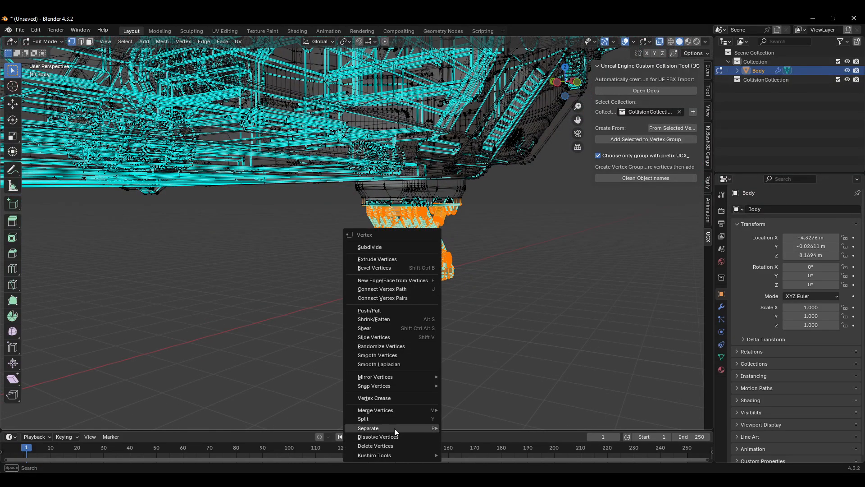
pyautogui.moveTo(394, 428)
pyautogui.click(464, 425)
pyautogui.scroll(-2, 466, 327)
pyautogui.moveTo(474, 326); pyautogui.dragTo(456, 309, button='middle')
pyautogui.press('Tab')
pyautogui.click(447, 283)
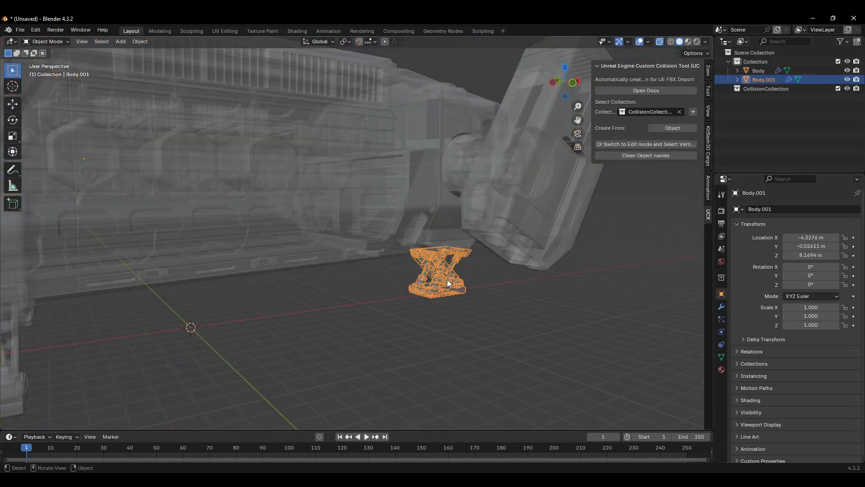
# Step: Rename the separated leg object to LegsFront
pyautogui.click(456, 325)
pyautogui.press('Tab')
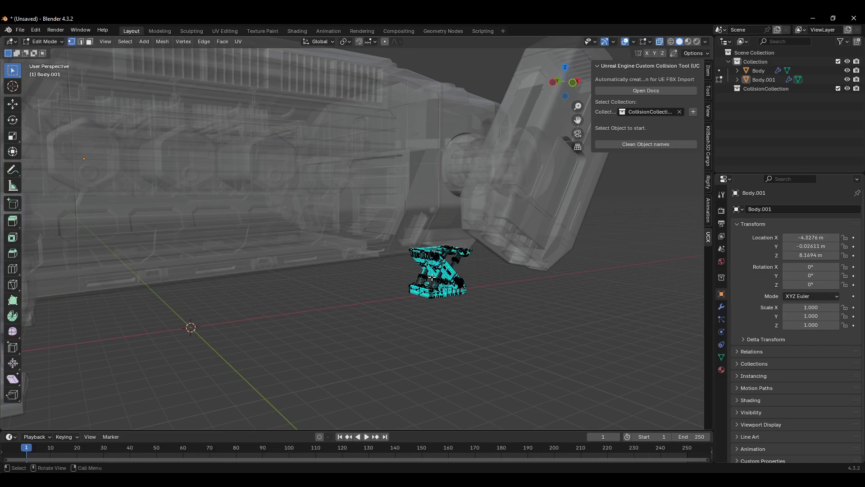
pyautogui.press('Tab')
pyautogui.click(448, 265)
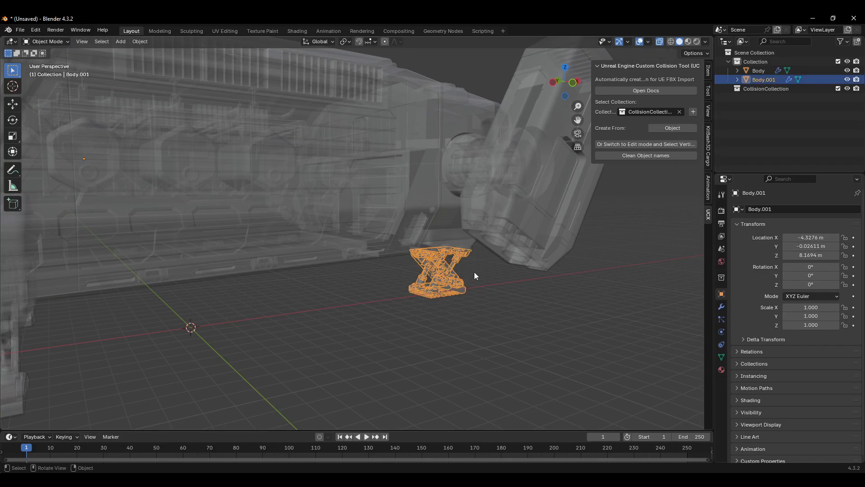
pyautogui.doubleClick(771, 81)
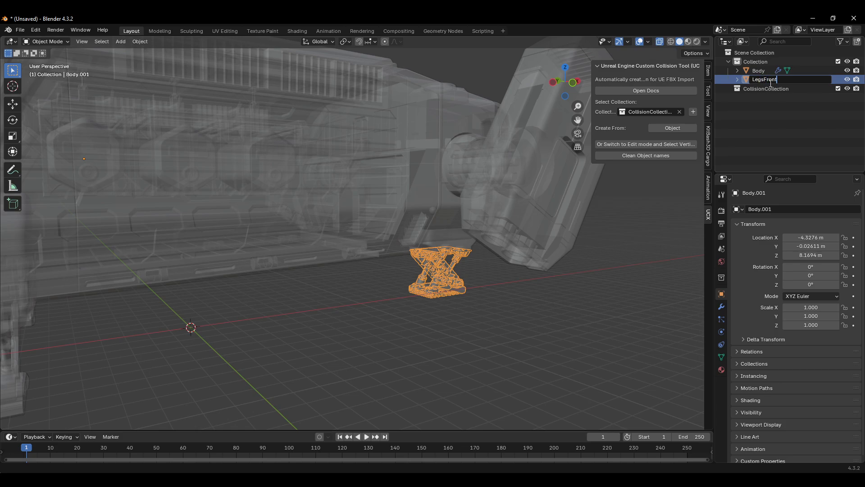
pyautogui.press('Return')
# Step: Turn off X-ray, select the LegsFront object, and generate a UCX collision hull from the whole object
pyautogui.click(504, 318)
pyautogui.moveTo(505, 318); pyautogui.dragTo(518, 294, button='middle')
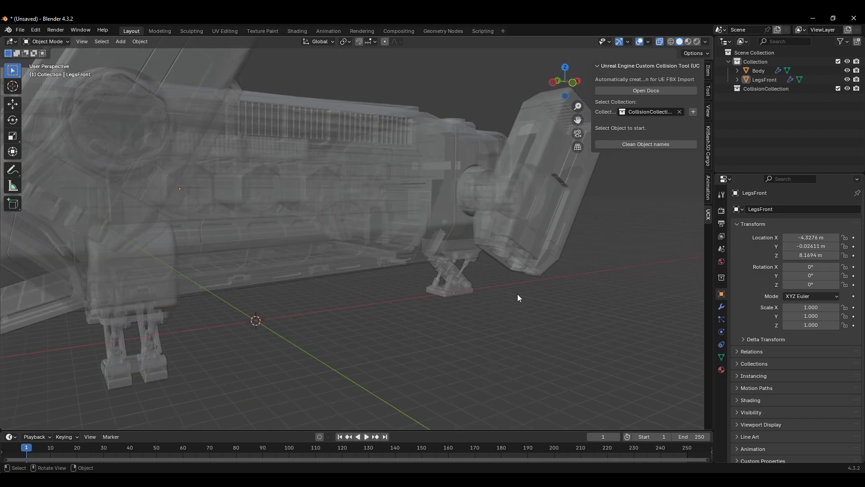
pyautogui.scroll(-1, 520, 293)
pyautogui.hotkey('alt', 'z')
pyautogui.scroll(2, 500, 291)
pyautogui.click(460, 279)
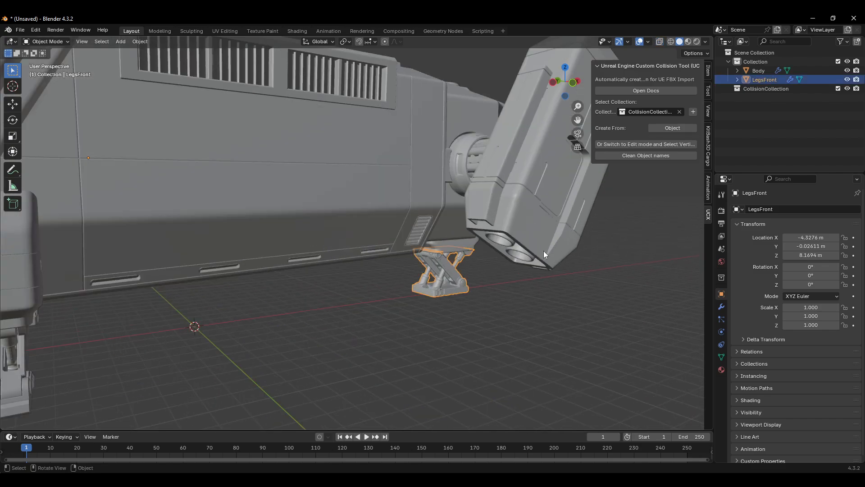
pyautogui.moveTo(543, 250); pyautogui.dragTo(481, 303, button='middle')
pyautogui.scroll(3, 473, 270)
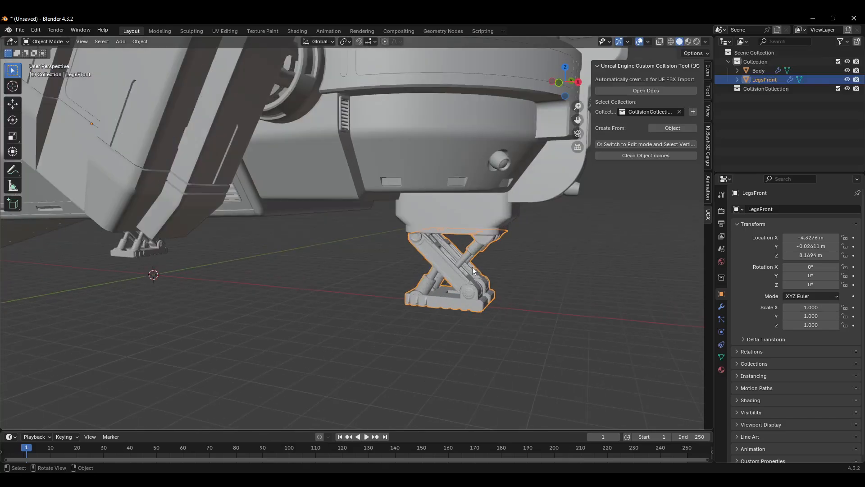
pyautogui.moveTo(480, 272); pyautogui.dragTo(526, 296, button='middle')
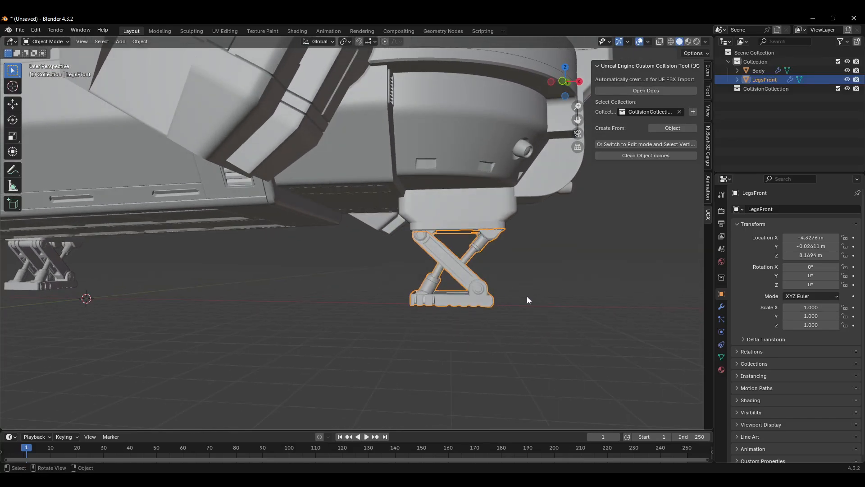
pyautogui.click(672, 128)
pyautogui.click(847, 97)
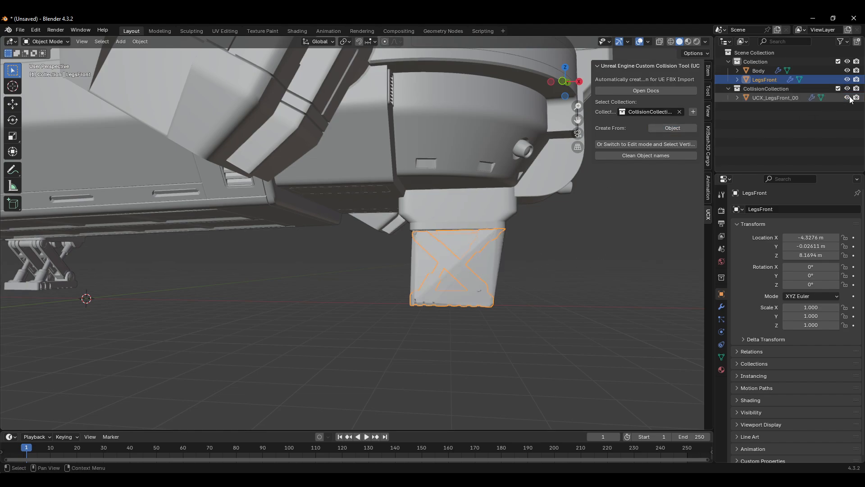
# Step: Inspect the generated UCX_LegsFront_00 hull's geometry in Edit Mode with X-ray on
pyautogui.moveTo(543, 287); pyautogui.dragTo(483, 279, button='middle')
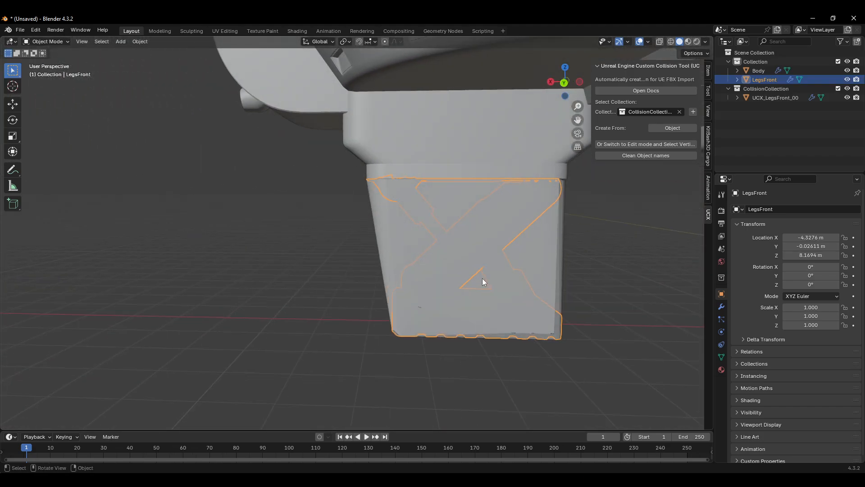
pyautogui.click(787, 98)
pyautogui.press('Tab')
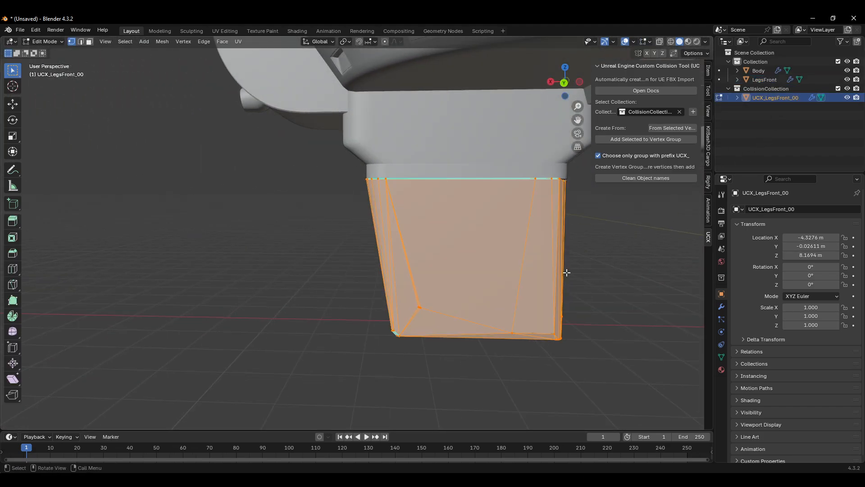
pyautogui.moveTo(567, 270); pyautogui.dragTo(528, 290, button='middle')
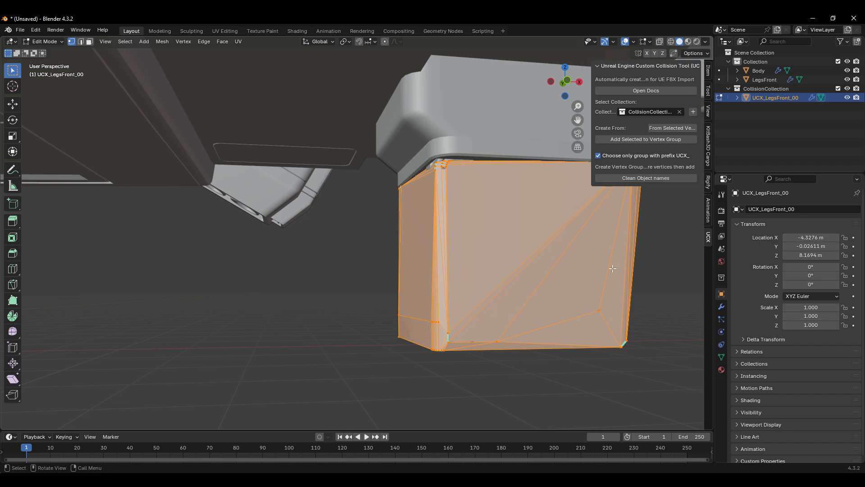
pyautogui.keyDown('shift'); pyautogui.moveTo(613, 268); pyautogui.dragTo(521, 268, button='middle'); pyautogui.keyUp('shift')
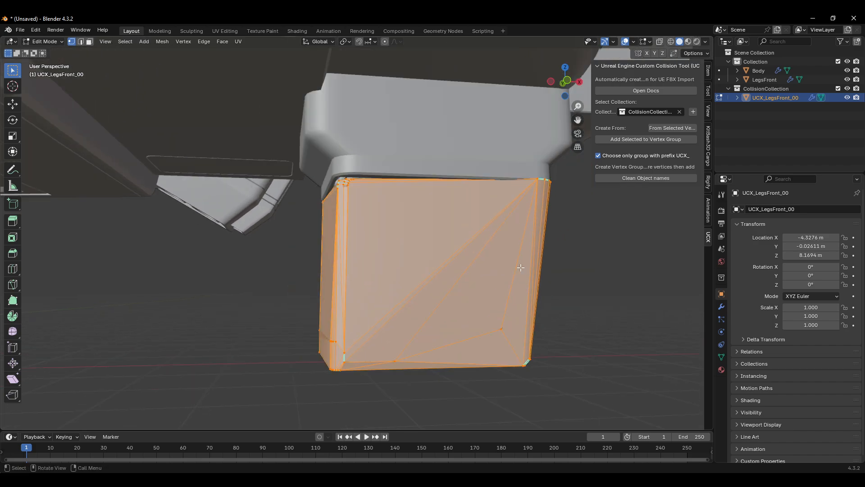
pyautogui.scroll(-4, 521, 268)
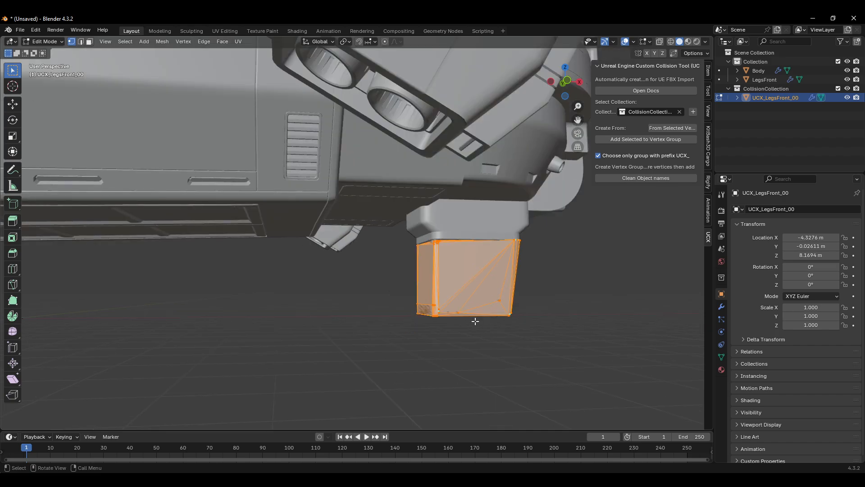
pyautogui.scroll(2, 477, 322)
pyautogui.scroll(-4, 480, 323)
pyautogui.keyDown('shift'); pyautogui.moveTo(548, 334); pyautogui.dragTo(484, 313, button='middle'); pyautogui.keyUp('shift')
pyautogui.hotkey('alt', 'a')
pyautogui.hotkey('alt', 'z')
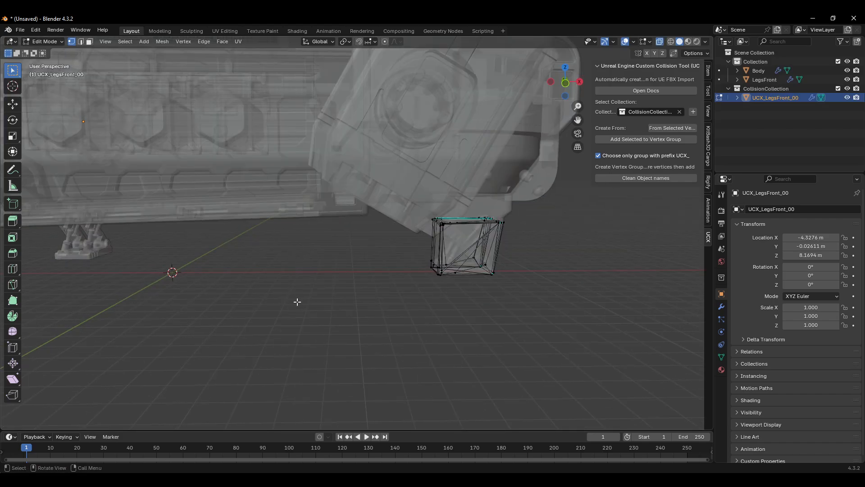
pyautogui.press('Tab')
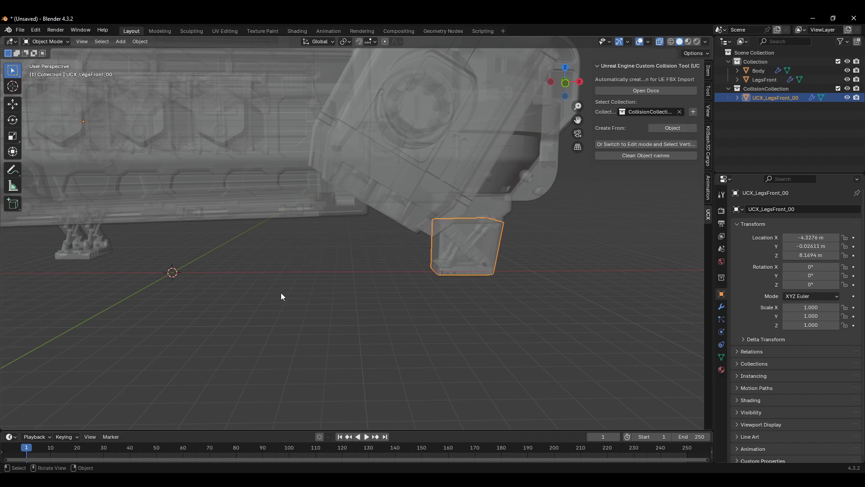
# Step: Deselect everything, turn off X-ray, and hide the UCX_LegsFront_00 hull
pyautogui.hotkey('alt', 'a')
pyautogui.hotkey('alt', 'z')
pyautogui.click(847, 97)
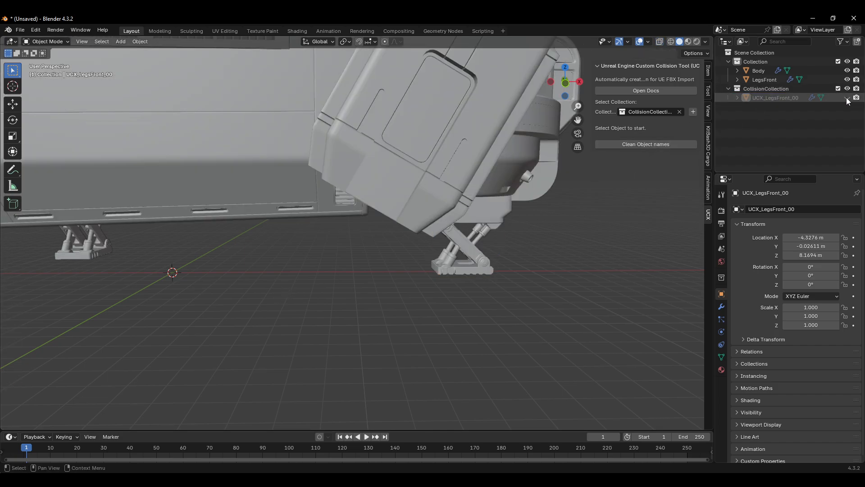
pyautogui.keyDown('shift'); pyautogui.moveTo(309, 274); pyautogui.dragTo(398, 256, button='middle'); pyautogui.keyUp('shift')
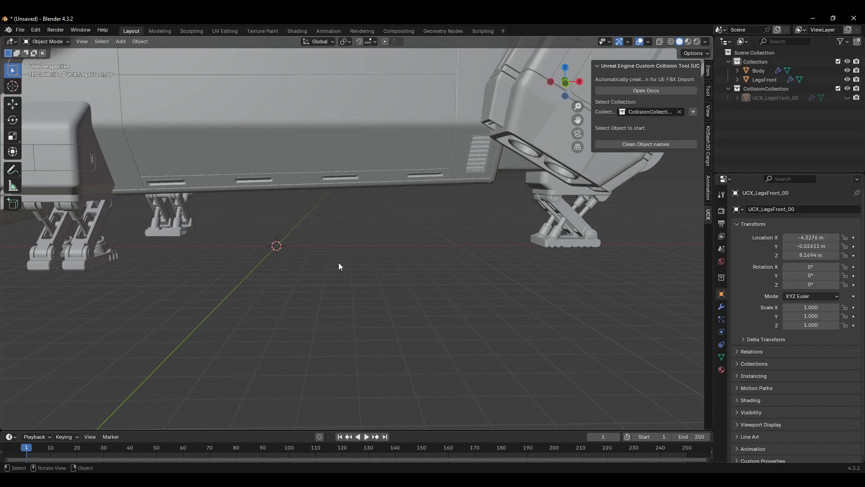
pyautogui.hotkey('alt', 'z')
pyautogui.hotkey('alt', 'z')
# Step: Add a cube mesh at the world origin and select it
pyautogui.hotkey('shift', 'a')
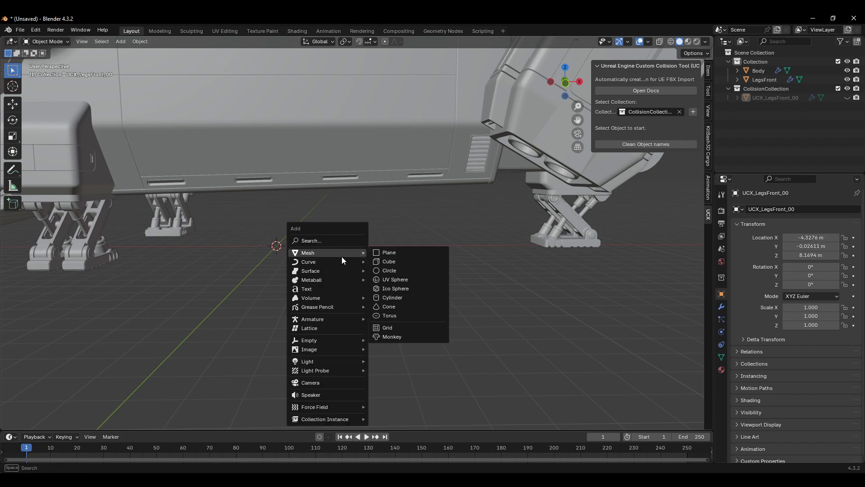
pyautogui.moveTo(348, 254)
pyautogui.click(395, 261)
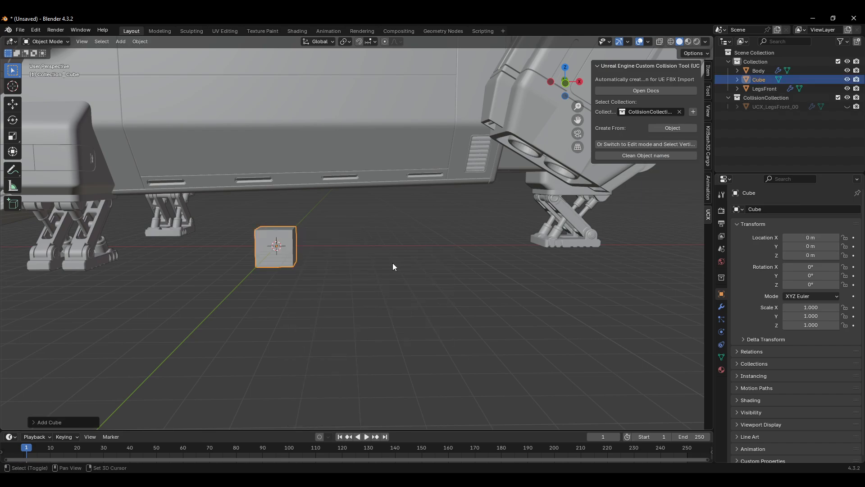
pyautogui.moveTo(336, 251); pyautogui.dragTo(311, 248, button='middle')
pyautogui.click(318, 232)
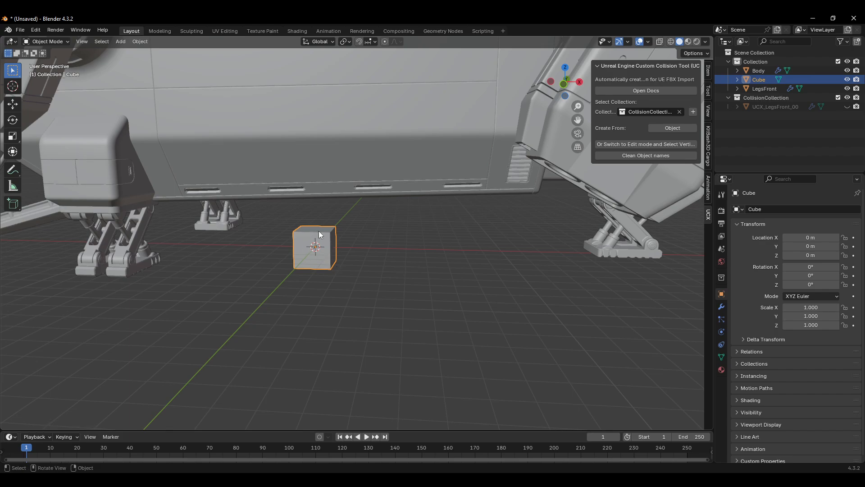
# Step: Generate a UCX hull from the cube, hide the original Cube, and show the UCX_Cube_00 hull
pyautogui.click(665, 128)
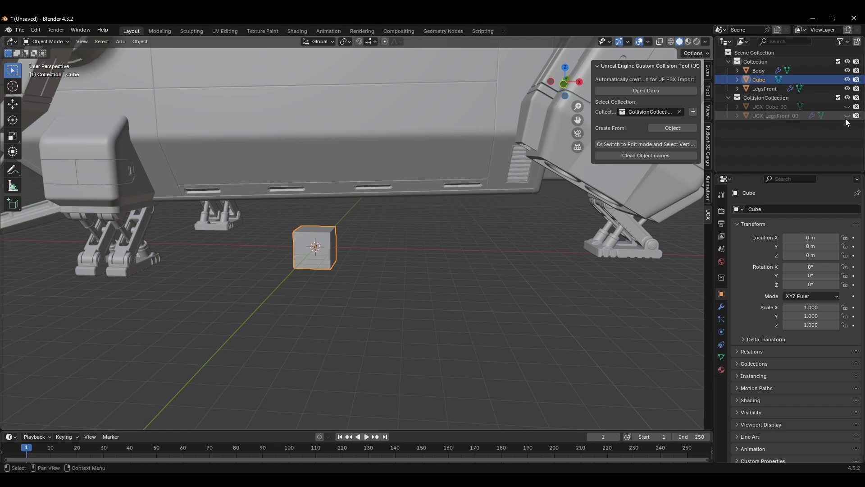
pyautogui.click(847, 80)
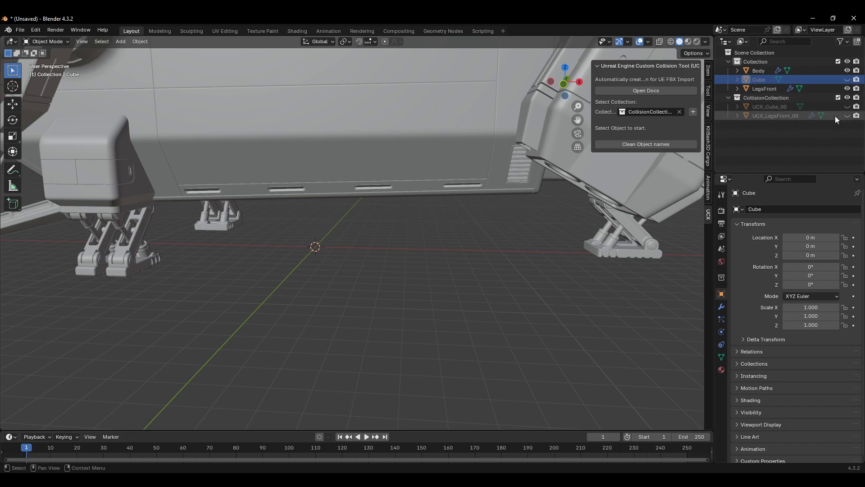
pyautogui.click(848, 106)
pyautogui.scroll(3, 297, 240)
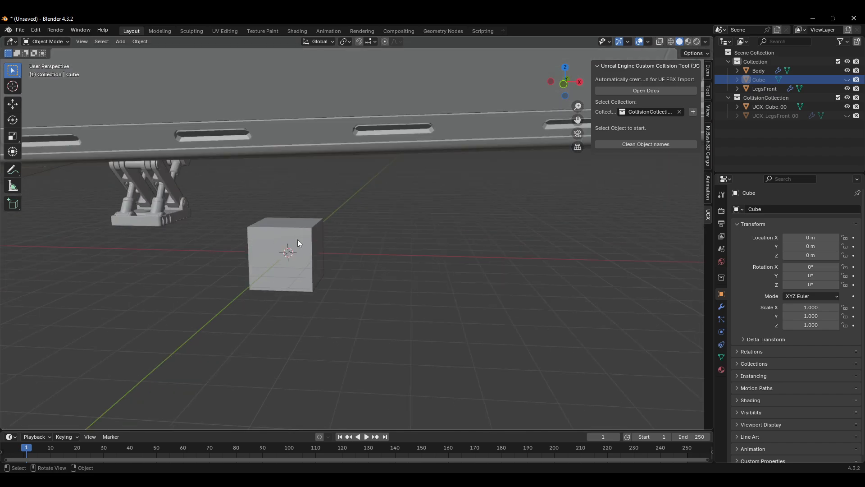
# Step: Stretch the UCX_Cube_00 hull along the X axis in Edit Mode to span beneath the ship's belly
pyautogui.click(298, 240)
pyautogui.press('Tab')
pyautogui.moveTo(395, 276); pyautogui.dragTo(353, 236, button='middle')
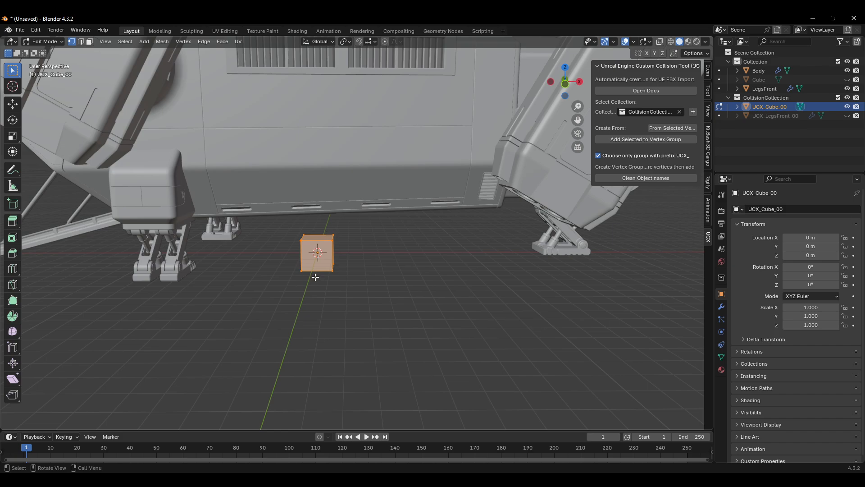
pyautogui.press('s')
pyautogui.press('x')
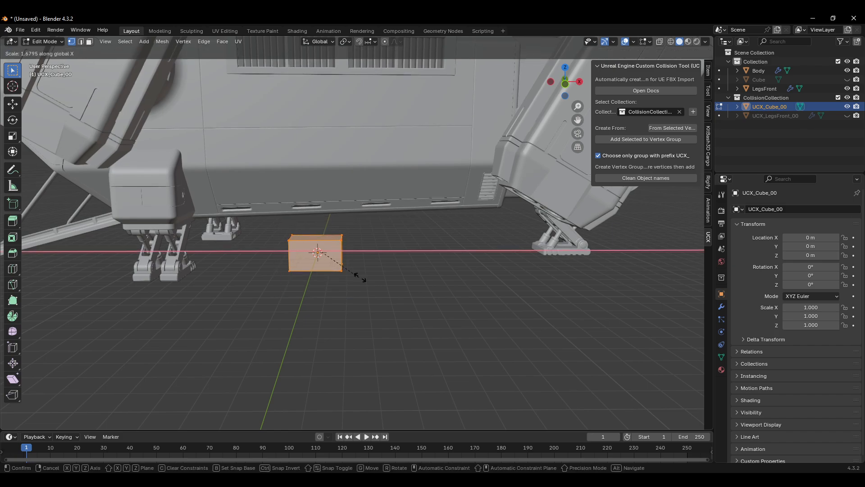
pyautogui.click(525, 298)
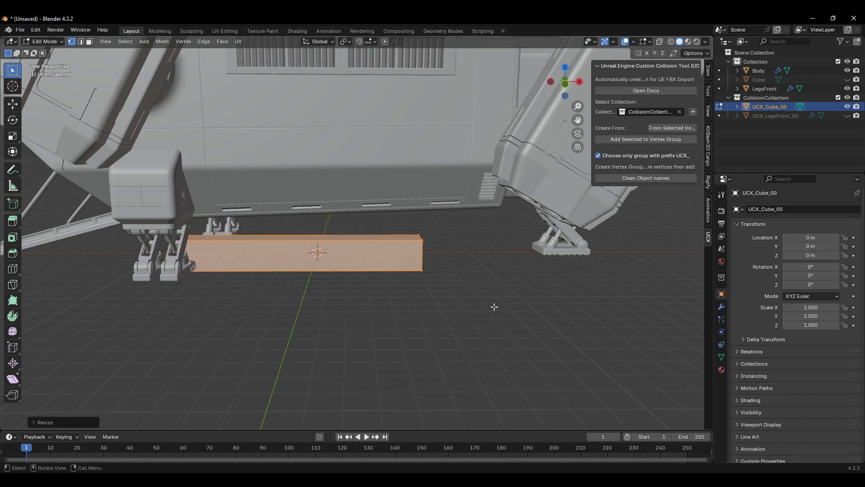
# Step: Widen the UCX_Cube_00 hull along the Y axis beneath the ship's belly
pyautogui.moveTo(495, 306); pyautogui.dragTo(438, 305, button='middle')
pyautogui.press('s')
pyautogui.press('y')
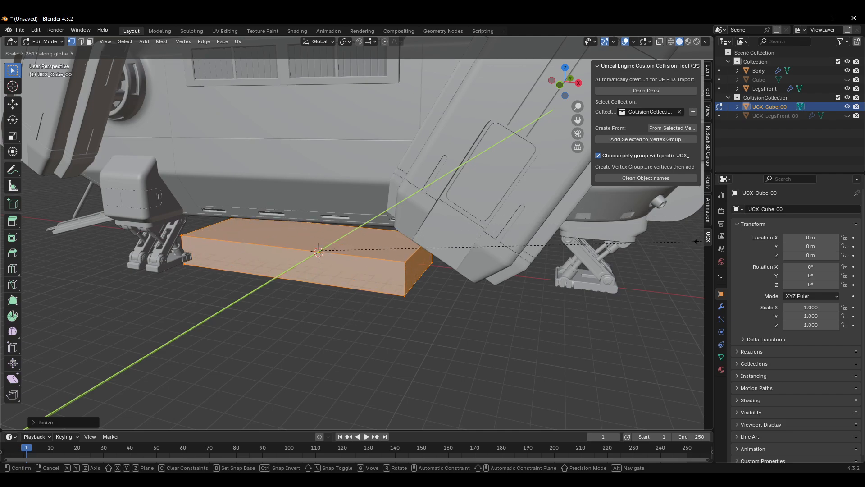
pyautogui.click(677, 242)
pyautogui.scroll(-3, 619, 273)
pyautogui.moveTo(620, 273); pyautogui.dragTo(476, 305, button='middle')
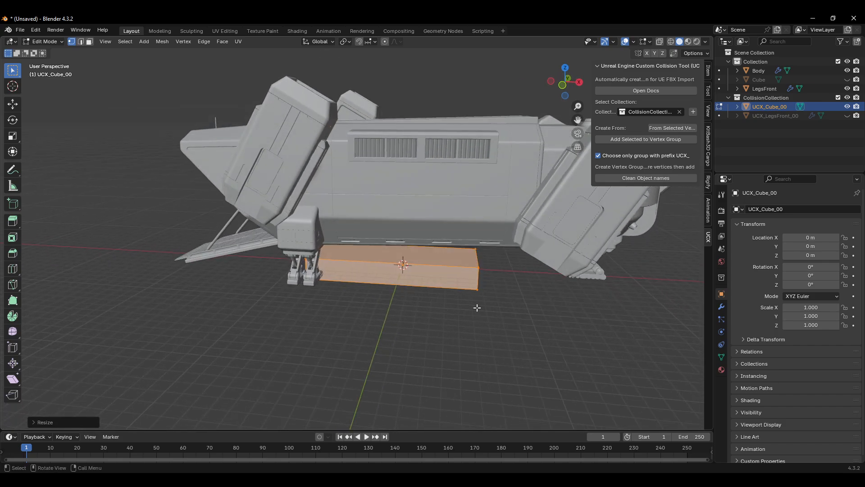
pyautogui.scroll(2, 478, 306)
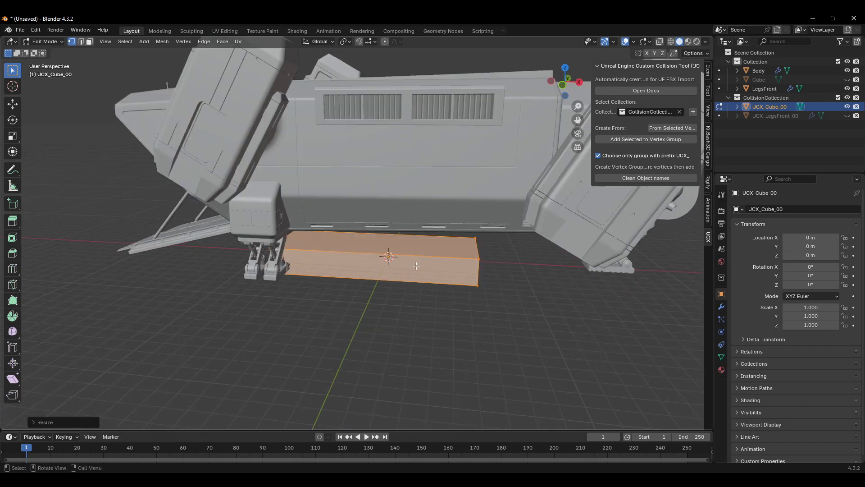
# Step: Delete the UCX_Cube_00 hull
pyautogui.click(439, 260)
pyautogui.press('Delete')
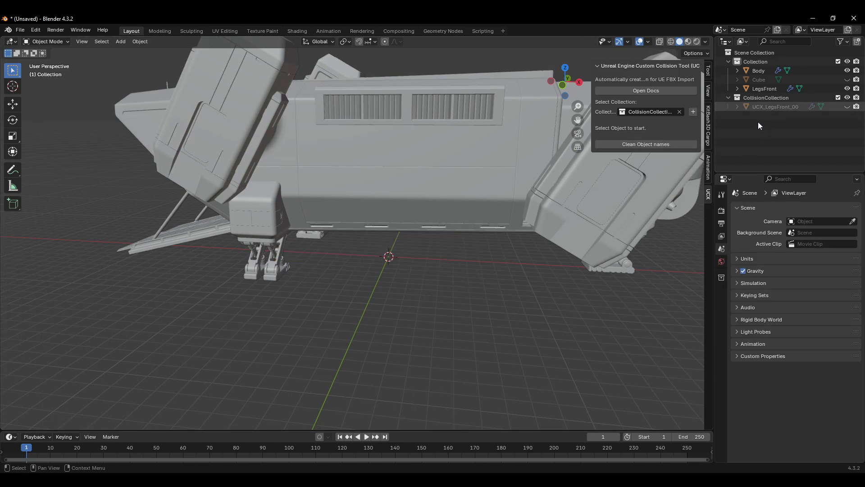
# Step: Enter Edit Mode on the Body and select the faces of the slanted top front panel
pyautogui.click(448, 153)
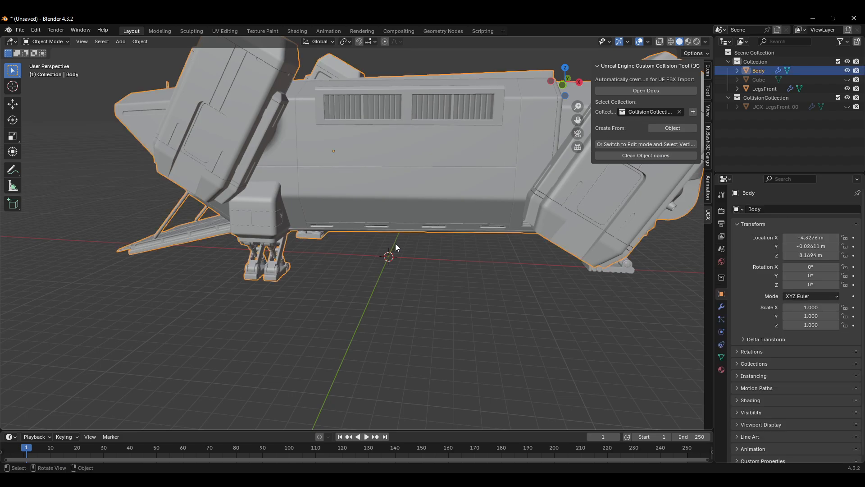
pyautogui.moveTo(395, 244); pyautogui.dragTo(580, 225, button='middle')
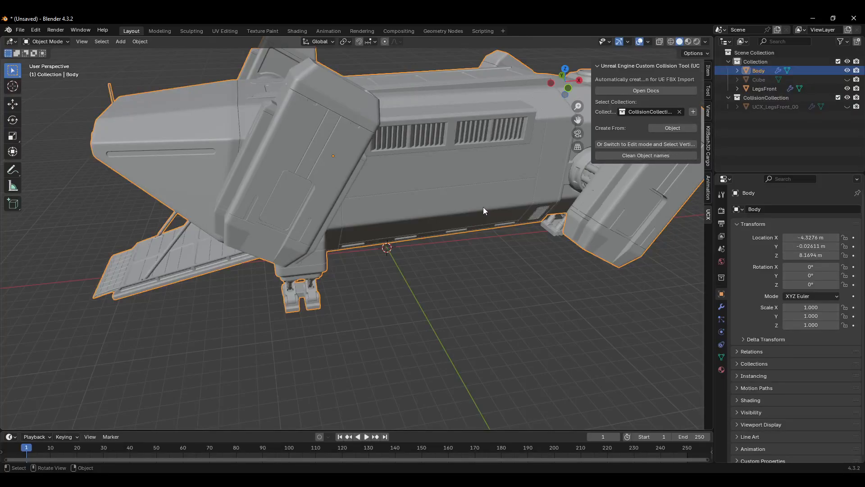
pyautogui.moveTo(484, 207); pyautogui.dragTo(469, 245, button='middle')
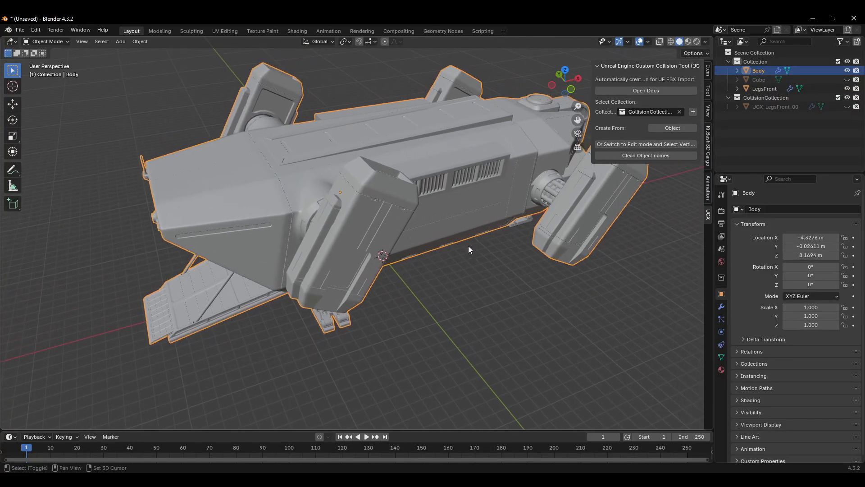
pyautogui.moveTo(305, 182); pyautogui.dragTo(408, 133, button='middle')
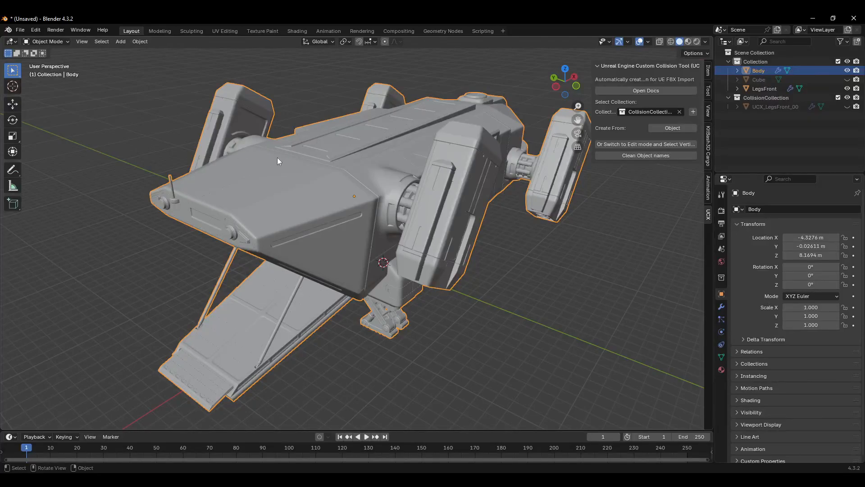
pyautogui.moveTo(278, 161); pyautogui.dragTo(392, 198, button='middle')
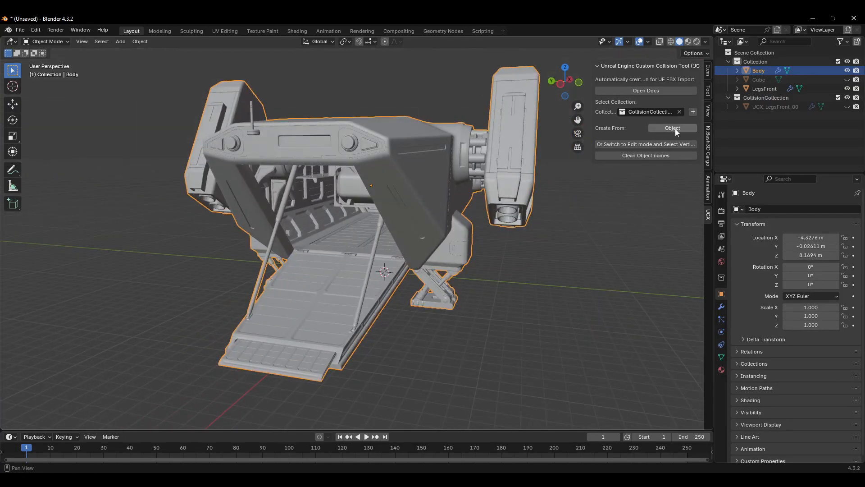
pyautogui.click(641, 145)
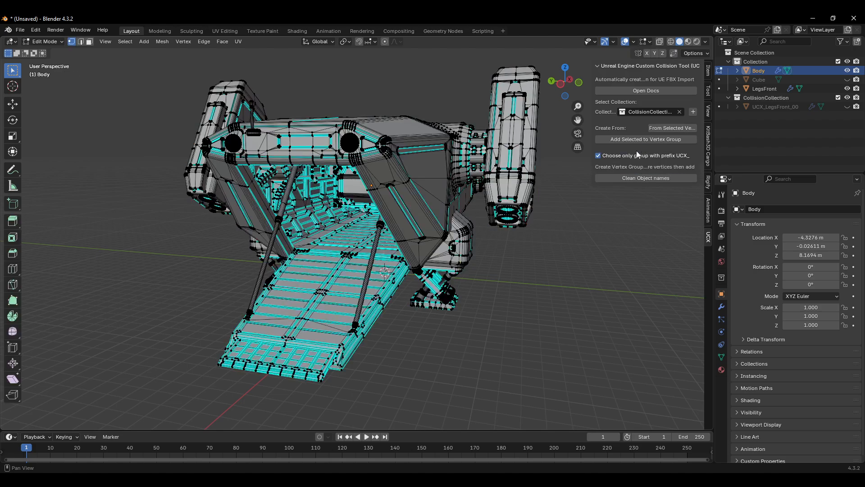
pyautogui.click(45, 41)
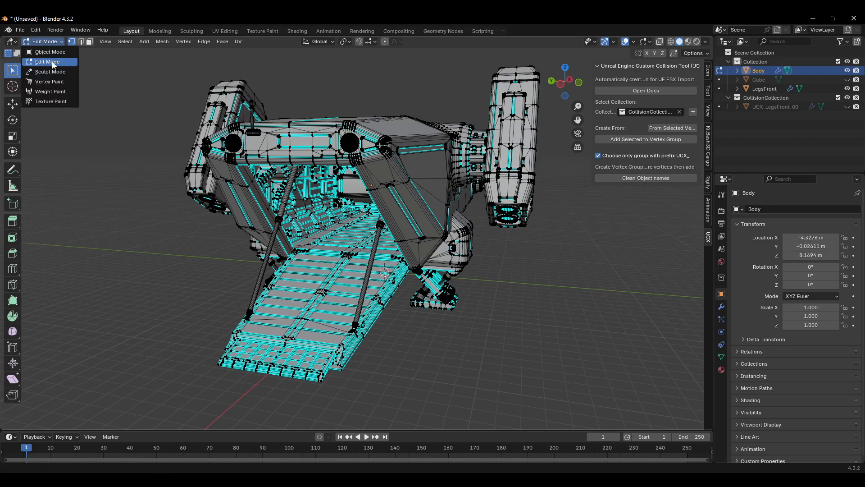
pyautogui.click(53, 63)
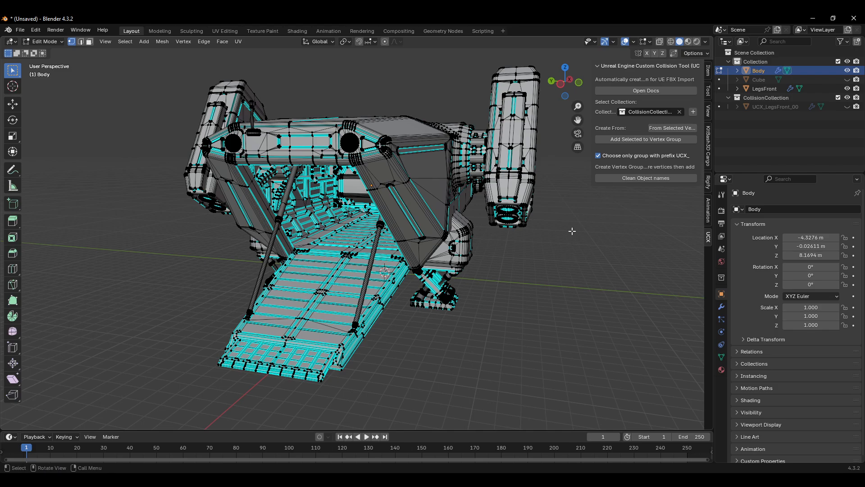
pyautogui.moveTo(571, 232); pyautogui.dragTo(487, 228, button='middle')
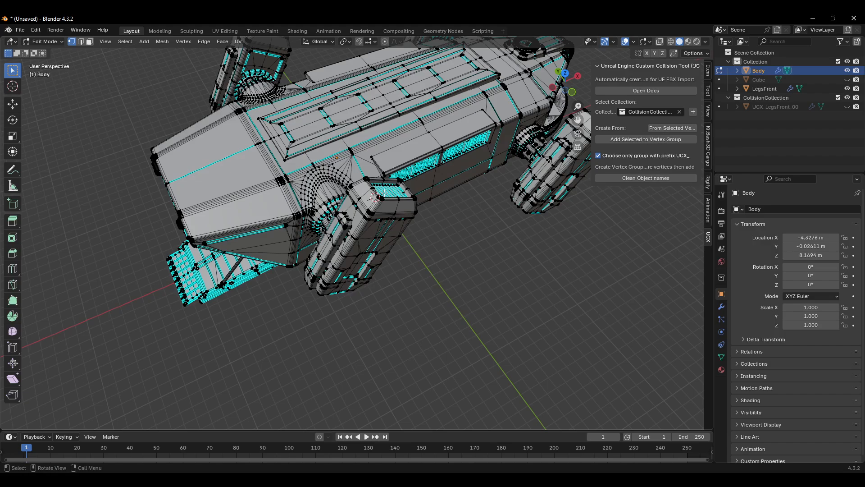
pyautogui.scroll(2, 257, 173)
pyautogui.keyDown('shift'); pyautogui.moveTo(255, 172); pyautogui.dragTo(406, 343, button='middle'); pyautogui.keyUp('shift')
pyautogui.scroll(2, 473, 242)
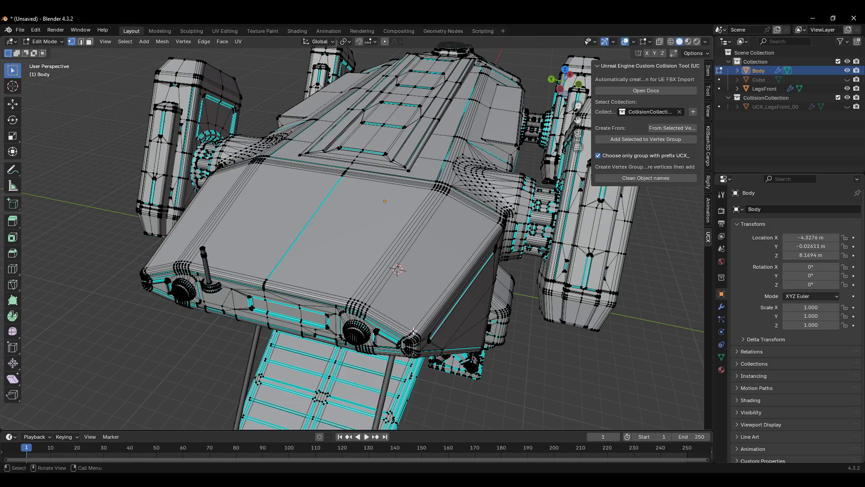
pyautogui.click(414, 331)
pyautogui.scroll(2, 453, 239)
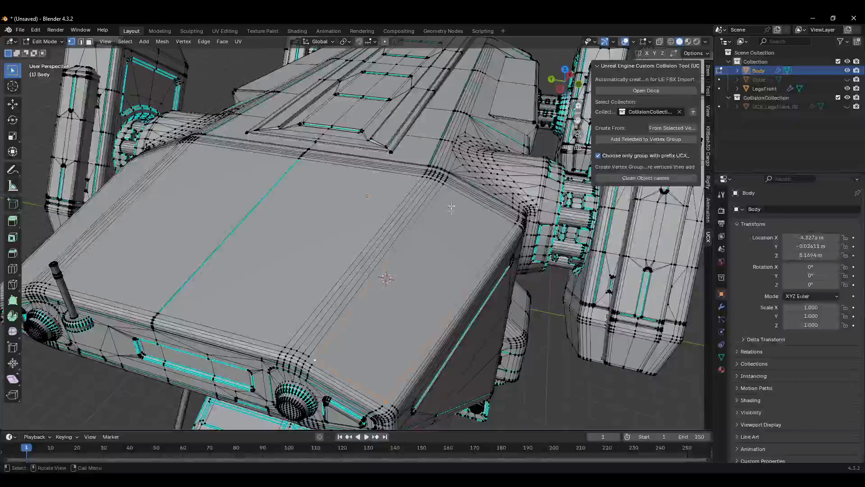
pyautogui.keyDown('shift'); pyautogui.click(442, 184); pyautogui.keyUp('shift')
pyautogui.keyDown('shift'); pyautogui.click(515, 223); pyautogui.keyUp('shift')
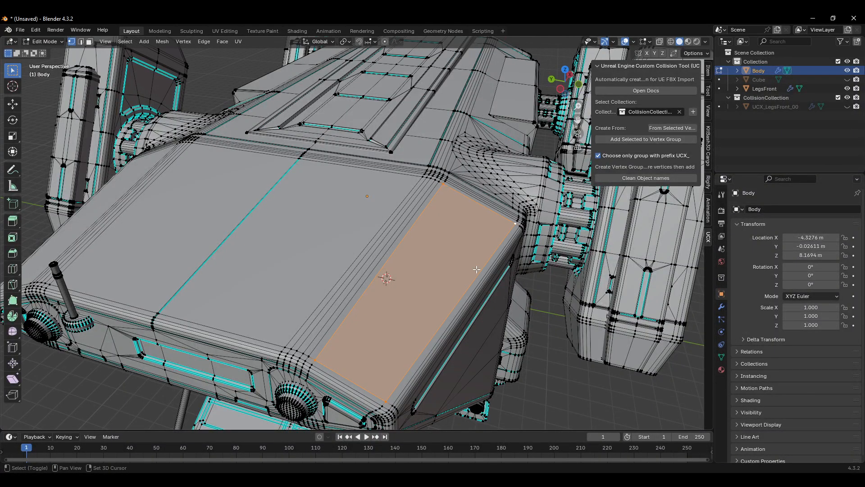
pyautogui.scroll(-3, 491, 253)
pyautogui.scroll(3, 509, 220)
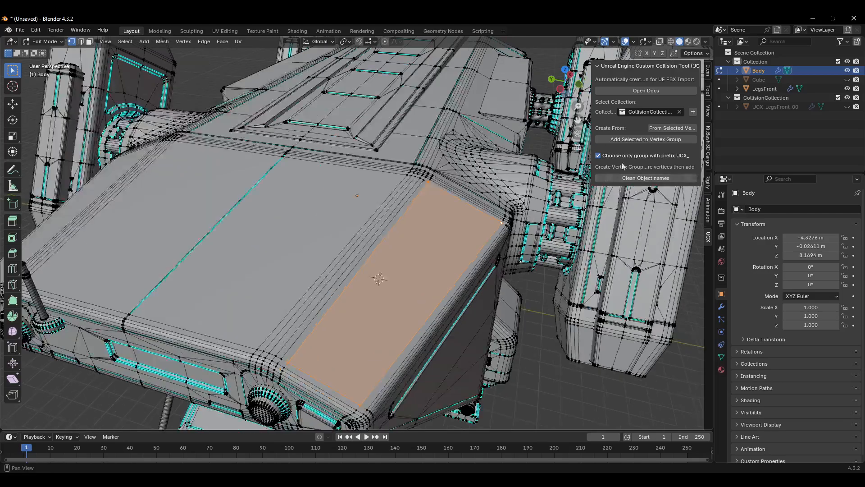
# Step: Generate a UCX hull from the selected vertices, hide the Body, and return to Object Mode
pyautogui.click(681, 128)
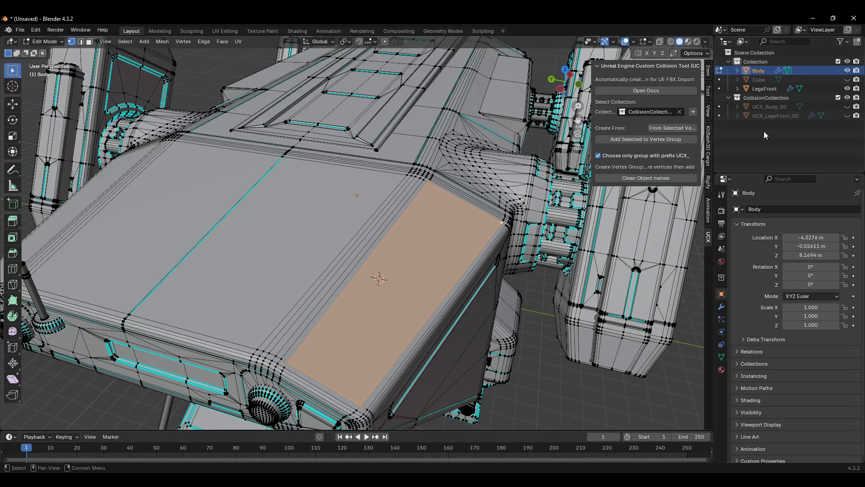
pyautogui.click(847, 70)
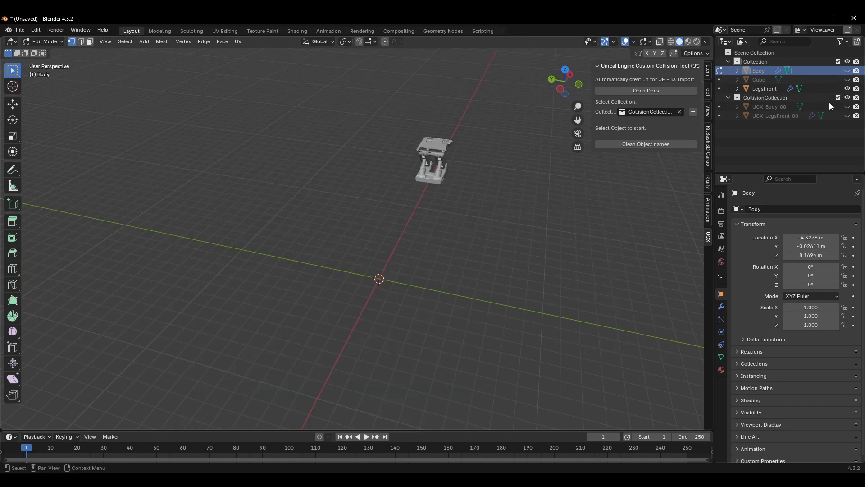
pyautogui.press('Tab')
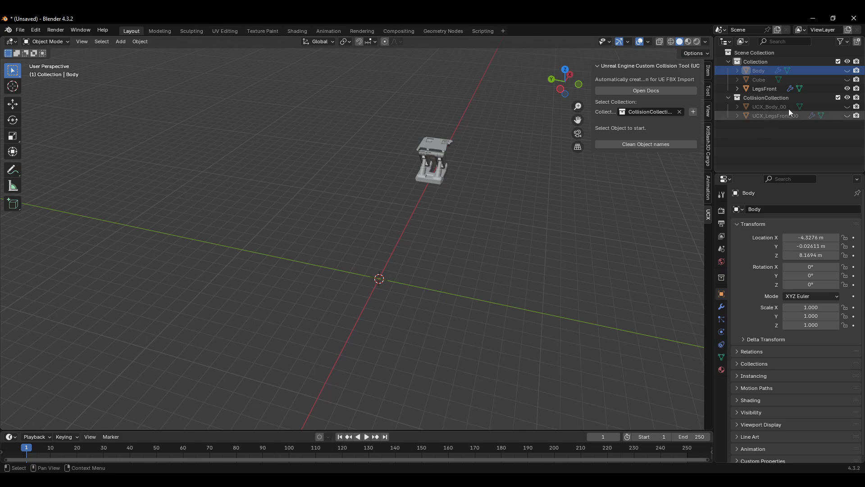
pyautogui.click(847, 116)
pyautogui.click(848, 116)
pyautogui.click(772, 116)
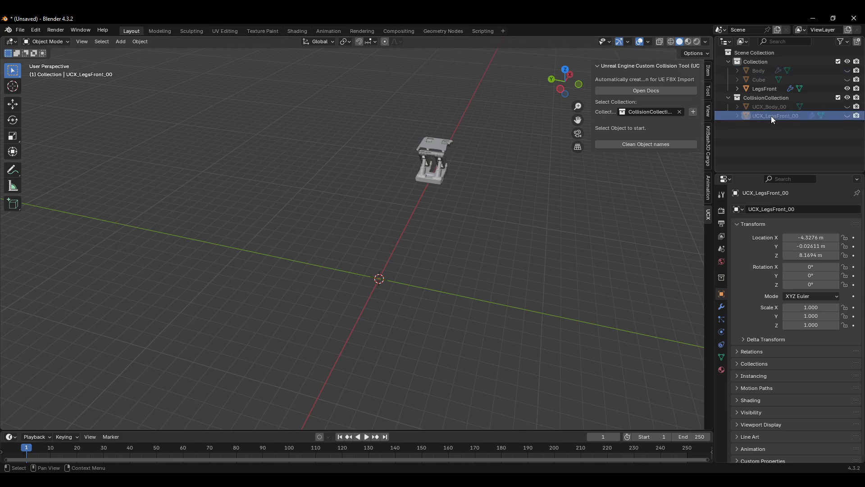
pyautogui.press('Delete')
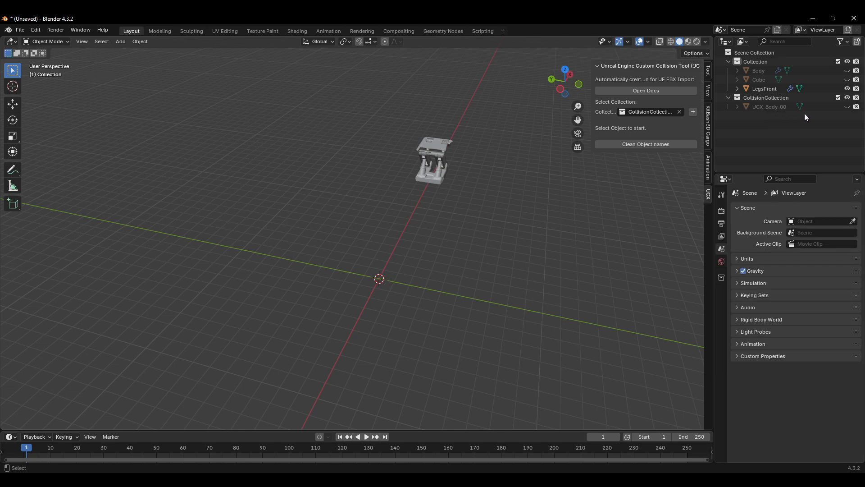
pyautogui.hotkey('ctrl', 'z')
# Step: Show the UCX_Body_00 hull and inspect its shape in Edit Mode
pyautogui.click(782, 106)
pyautogui.click(847, 106)
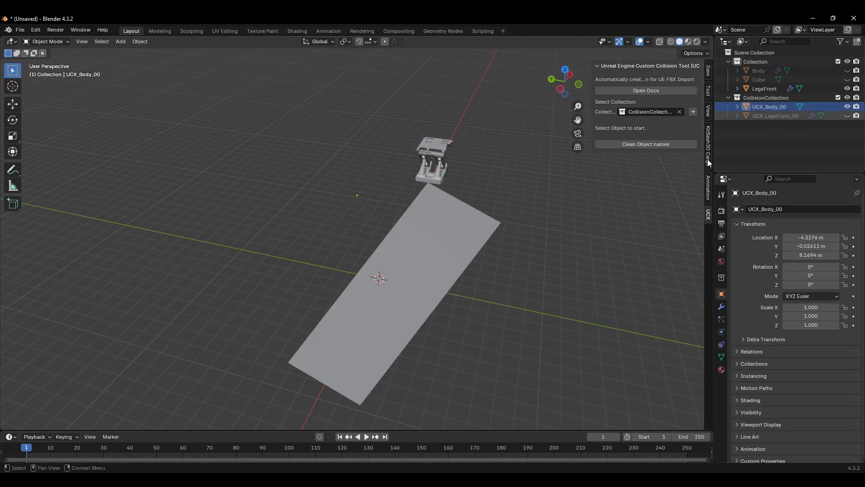
pyautogui.scroll(-3, 522, 226)
pyautogui.moveTo(455, 267)
pyautogui.mouseDown(button='middle')
pyautogui.moveTo(459, 236)
pyautogui.moveTo(467, 255)
pyautogui.mouseUp(button='middle')
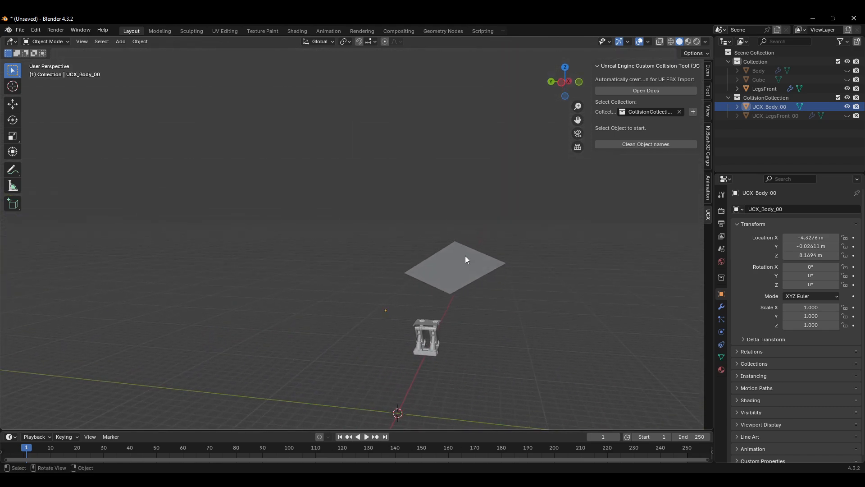
pyautogui.moveTo(541, 218); pyautogui.dragTo(401, 300)
pyautogui.press('Tab')
pyautogui.moveTo(467, 302)
pyautogui.mouseDown(button='middle')
pyautogui.moveTo(473, 253)
pyautogui.moveTo(487, 255)
pyautogui.moveTo(469, 272)
pyautogui.moveTo(473, 287)
pyautogui.mouseUp(button='middle')
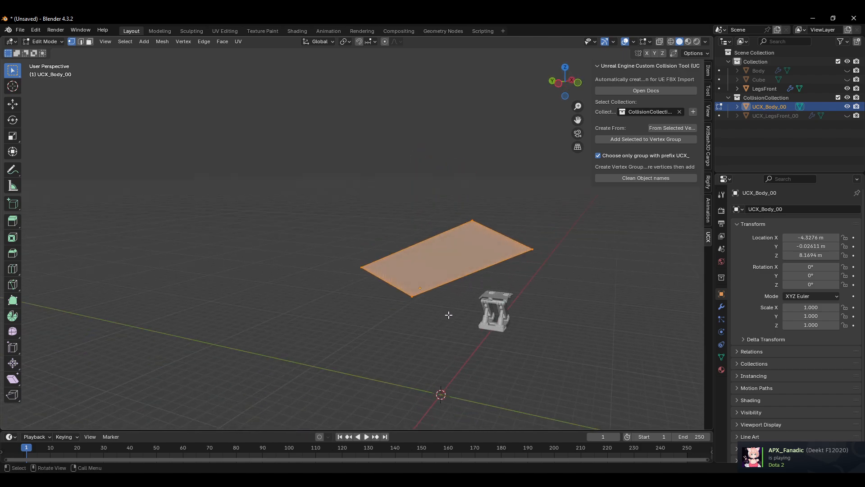
pyautogui.moveTo(449, 315); pyautogui.dragTo(452, 289, button='middle')
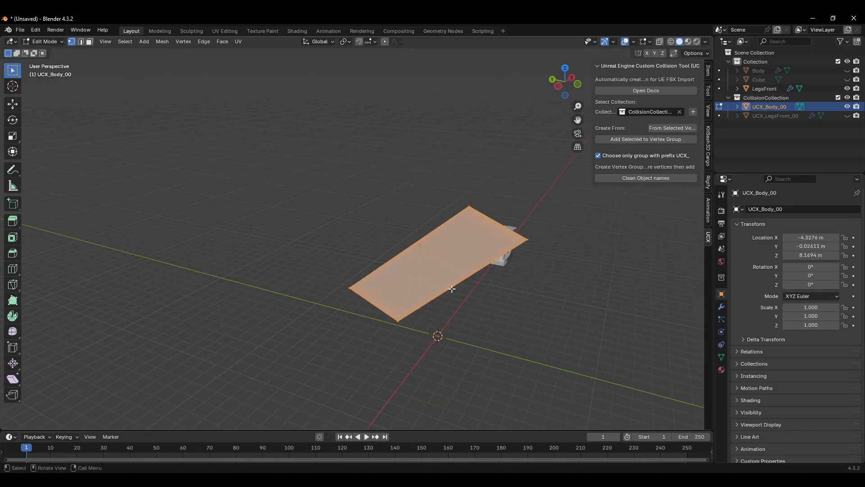
pyautogui.keyDown('shift'); pyautogui.moveTo(537, 306); pyautogui.dragTo(564, 293, button='middle'); pyautogui.keyUp('shift')
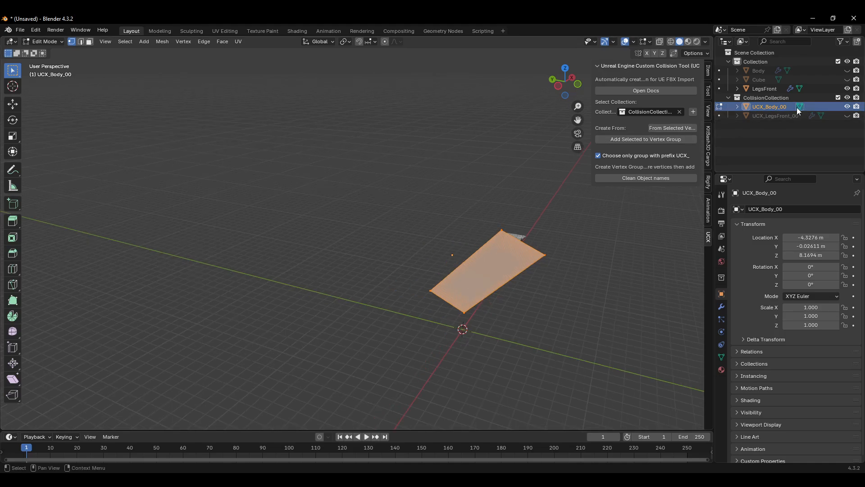
# Step: Unhide the Cube and Body objects to compare the UCX_Body_00 hull against the top panel
pyautogui.click(768, 89)
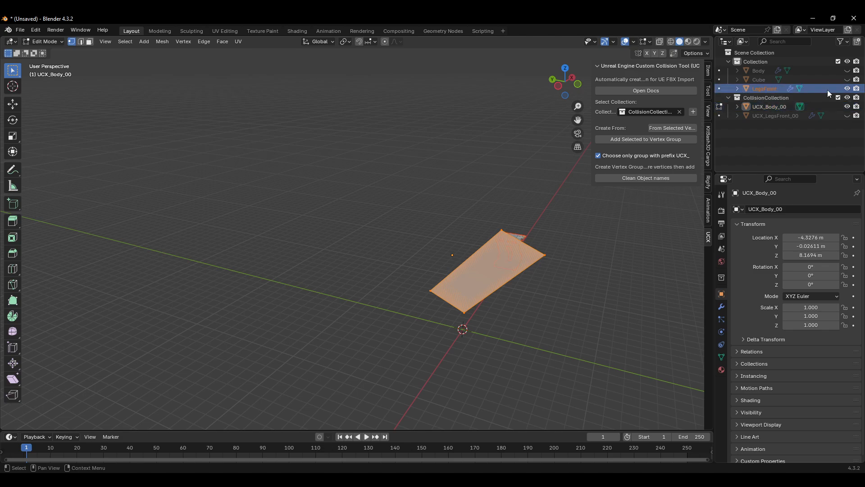
pyautogui.click(847, 80)
pyautogui.click(848, 72)
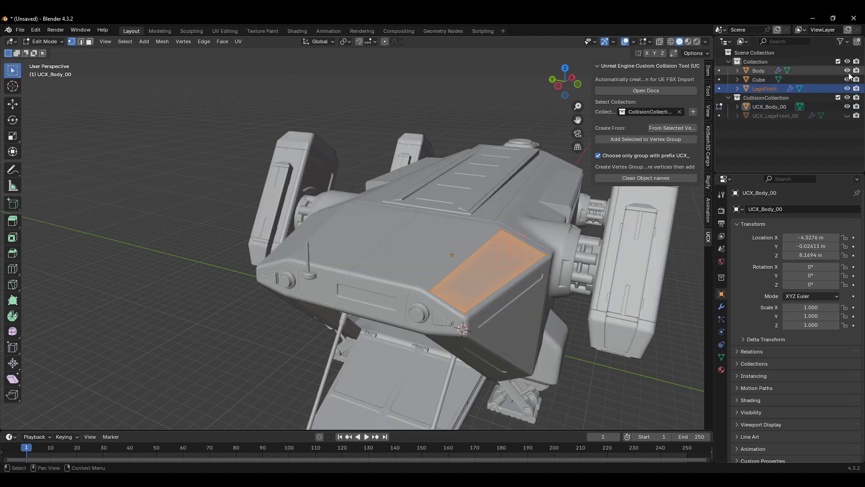
pyautogui.scroll(-1, 589, 195)
pyautogui.moveTo(586, 195); pyautogui.dragTo(597, 207, button='middle')
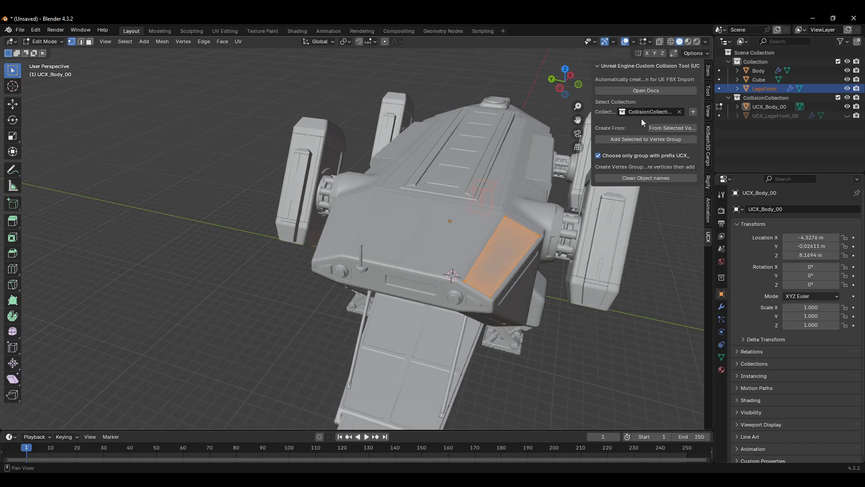
pyautogui.click(677, 128)
pyautogui.scroll(1, 523, 250)
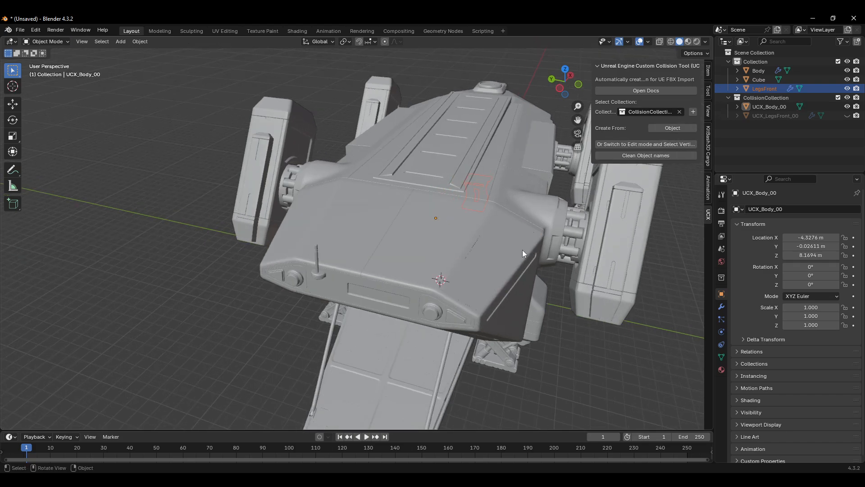
pyautogui.scroll(2, 525, 239)
# Step: Delete the UCX_Body_00 hull and return to Edit Mode on the Body
pyautogui.press('Tab')
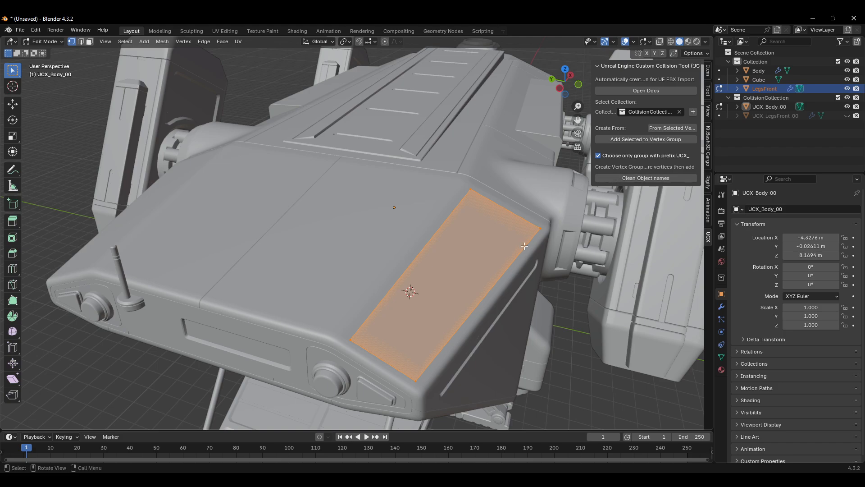
pyautogui.click(770, 107)
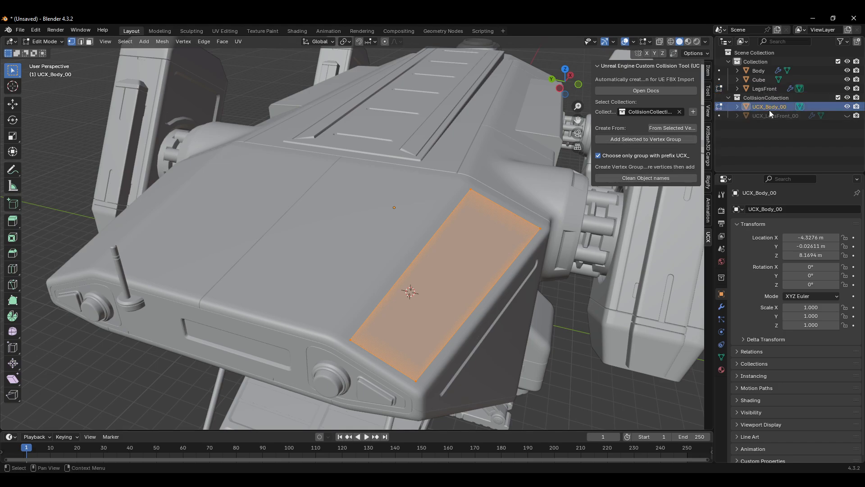
pyautogui.press('Delete')
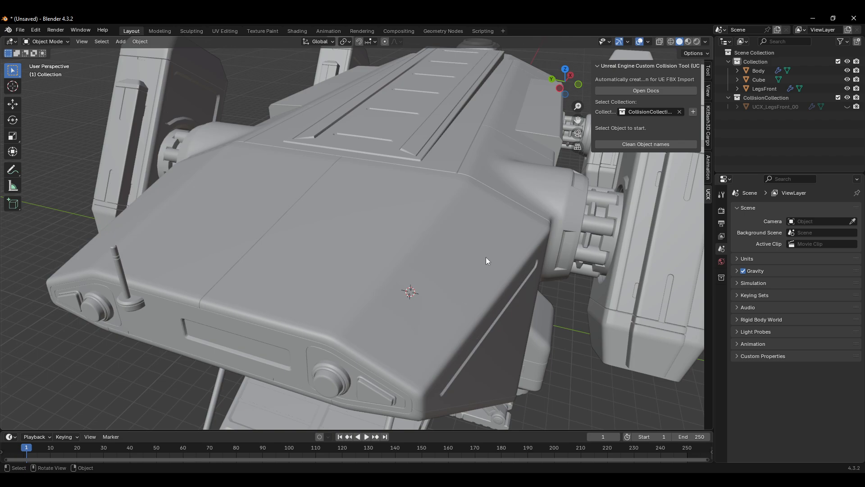
pyautogui.click(445, 238)
pyautogui.press('Tab')
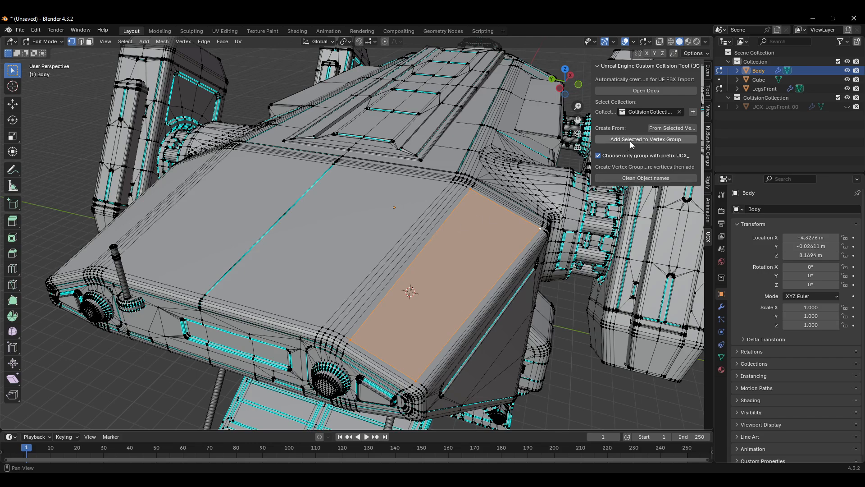
# Step: Select the linked round knob on the front panel and assign its vertices to a new vertex group
pyautogui.click(721, 357)
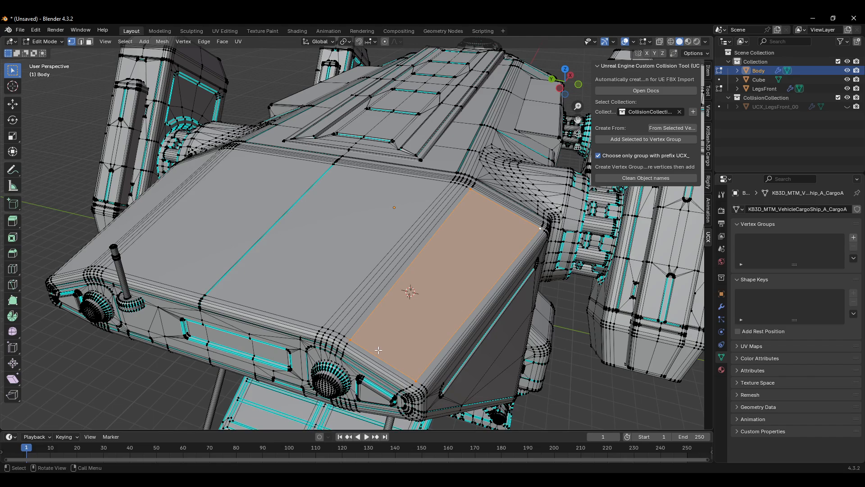
pyautogui.click(168, 392)
pyautogui.moveTo(333, 373); pyautogui.dragTo(322, 382)
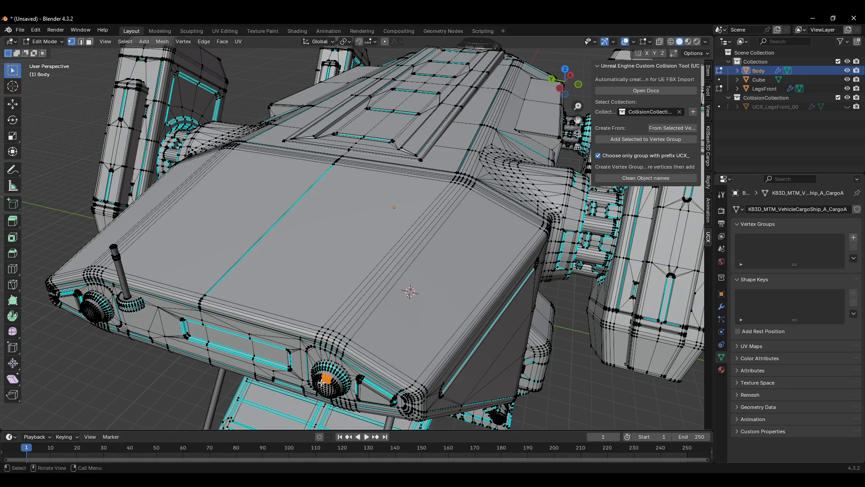
pyautogui.press('l')
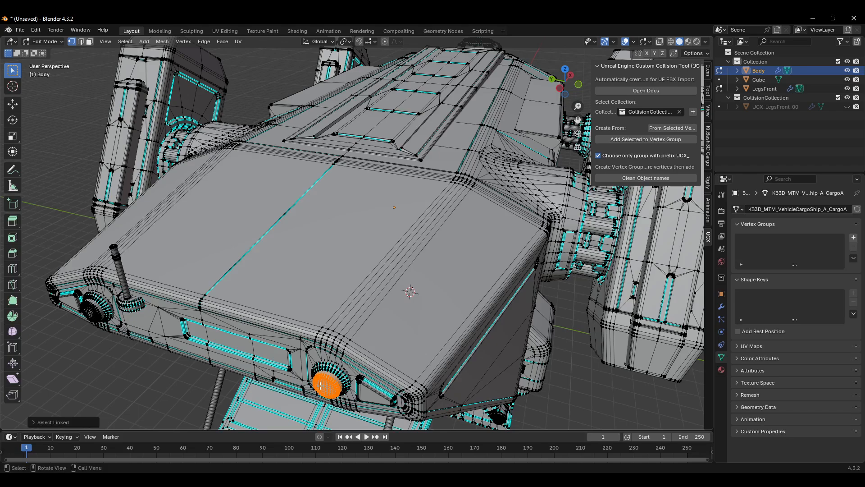
pyautogui.moveTo(333, 377); pyautogui.dragTo(393, 370, button='middle')
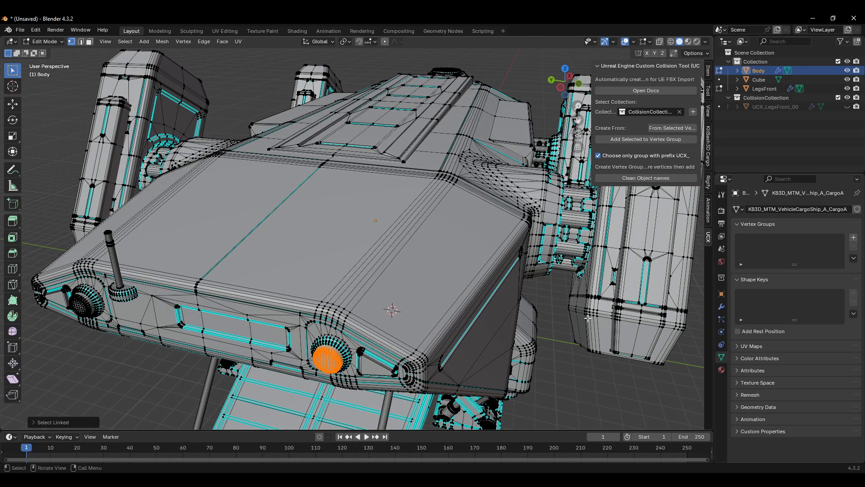
pyautogui.click(853, 239)
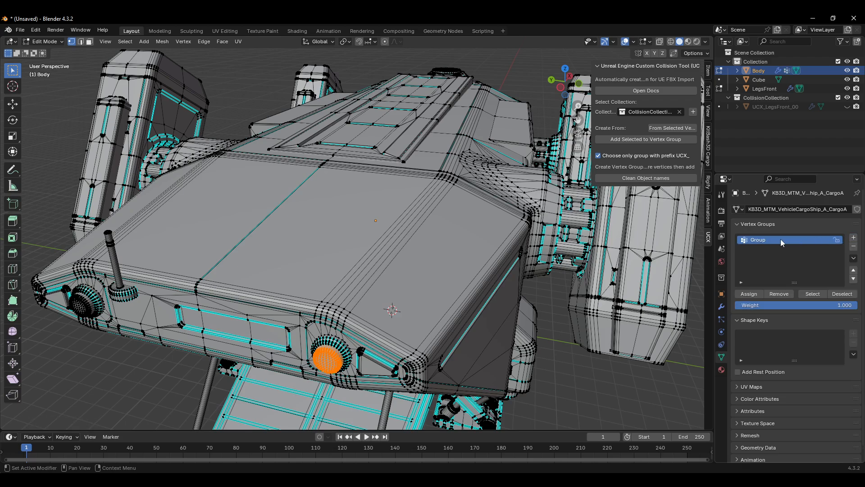
pyautogui.click(754, 294)
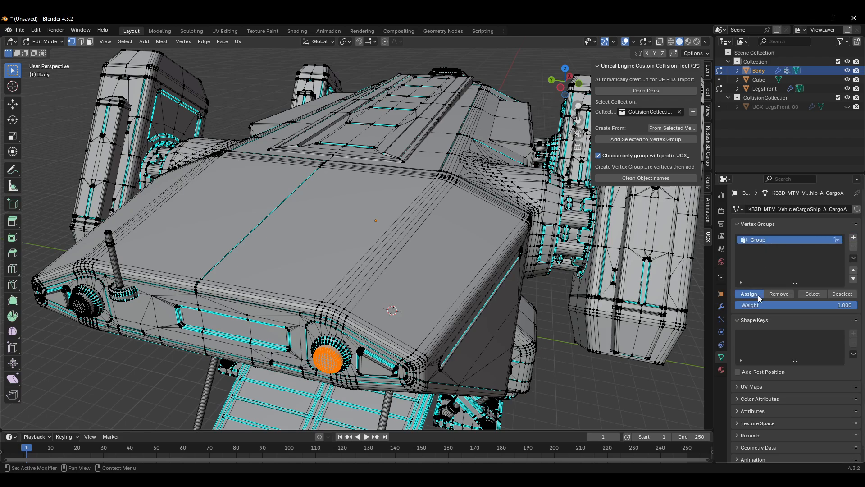
# Step: Test selecting and deselecting the vertex group's vertices and open the snap options without applying one
pyautogui.click(840, 294)
pyautogui.click(842, 295)
pyautogui.click(815, 295)
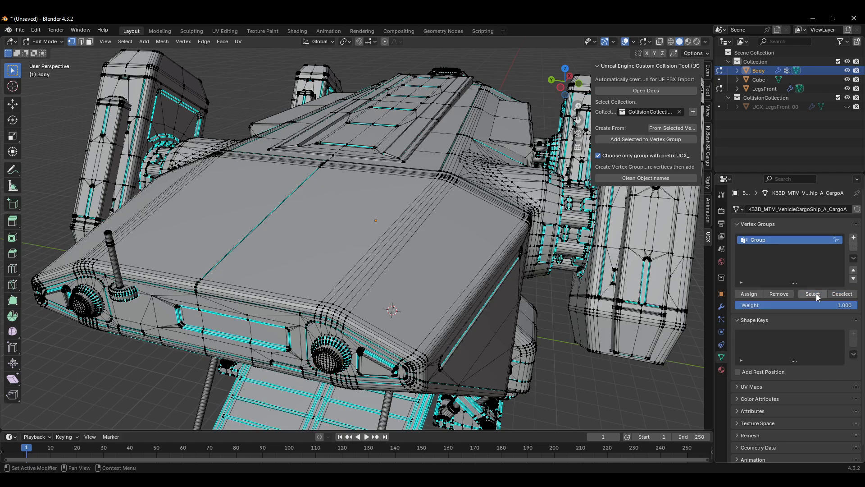
pyautogui.click(839, 294)
pyautogui.moveTo(571, 338)
pyautogui.mouseDown(button='middle')
pyautogui.moveTo(532, 335)
pyautogui.moveTo(560, 344)
pyautogui.mouseUp(button='middle')
pyautogui.hotkey('shift', 's')
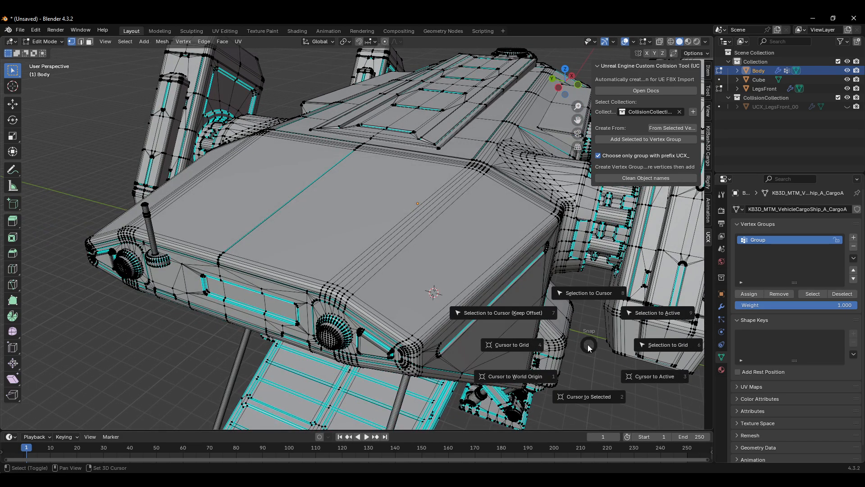
pyautogui.press('Escape')
# Step: Save the file as untitled.blend in the Test folder on the Desktop
pyautogui.hotkey('ctrl', 's')
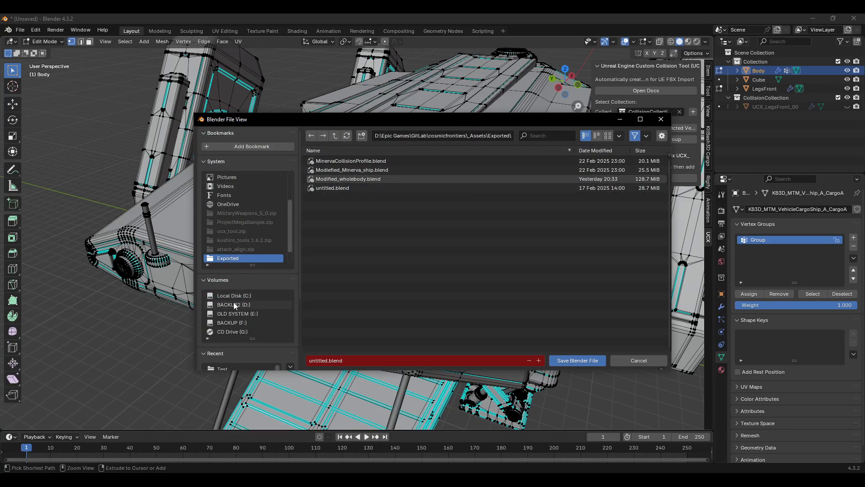
pyautogui.scroll(3, 229, 214)
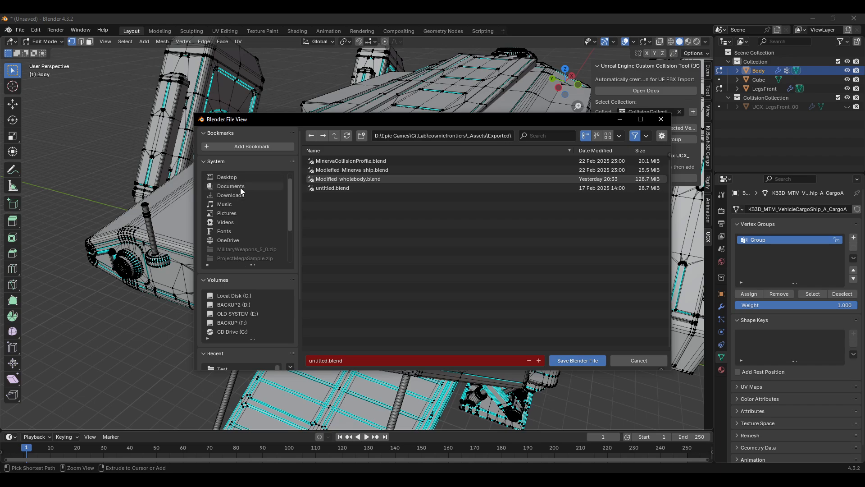
pyautogui.scroll(1, 240, 187)
pyautogui.click(239, 187)
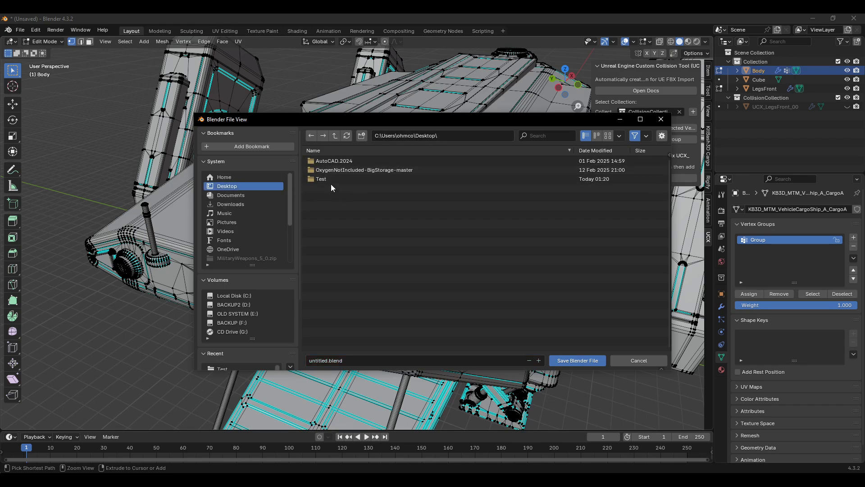
pyautogui.doubleClick(332, 182)
pyautogui.click(558, 360)
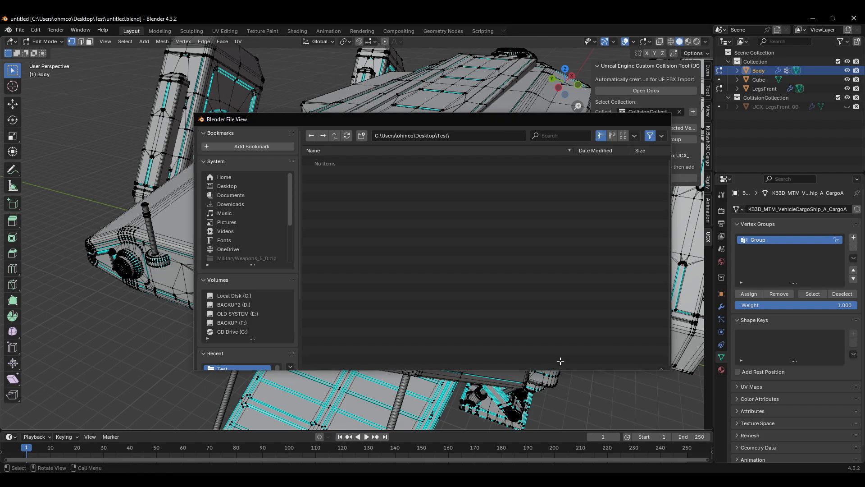
pyautogui.moveTo(481, 223); pyautogui.dragTo(475, 242, button='middle')
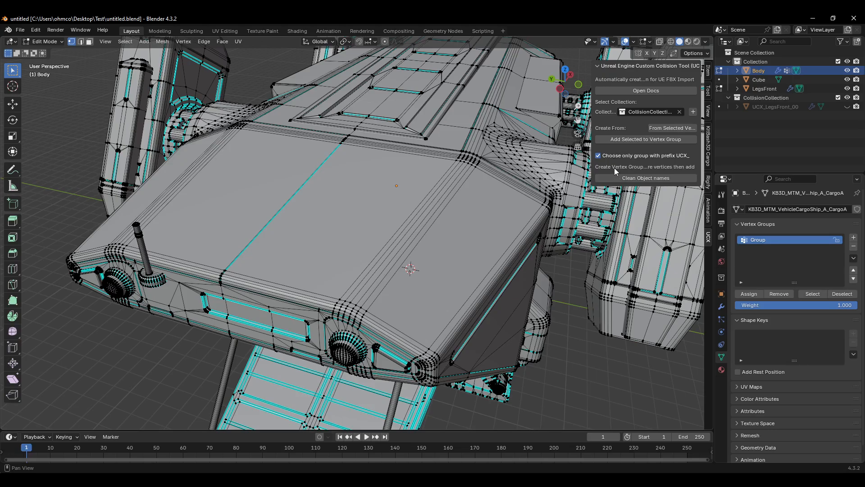
pyautogui.moveTo(508, 255); pyautogui.dragTo(558, 300, button='middle')
pyautogui.press('Tab')
pyautogui.press('Tab')
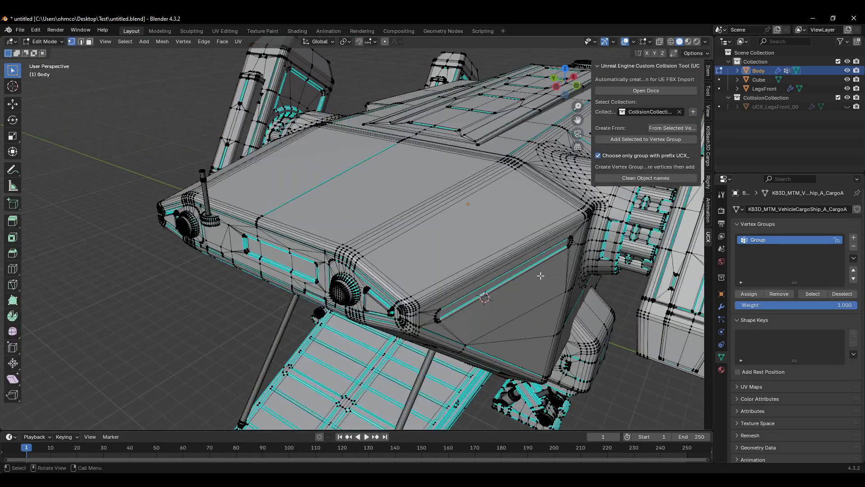
# Step: Try fetching vertex groups with the UCX_ prefix filter turned off, remove the entry, and re-enable the filter
pyautogui.click(602, 158)
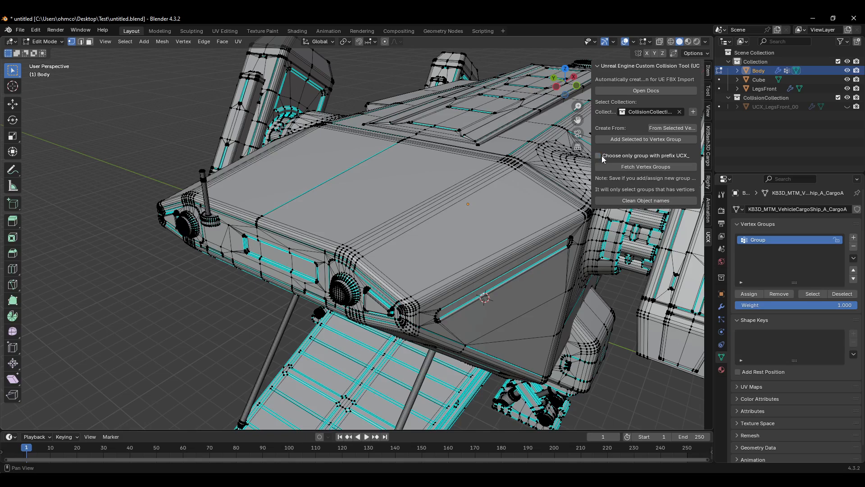
pyautogui.click(599, 156)
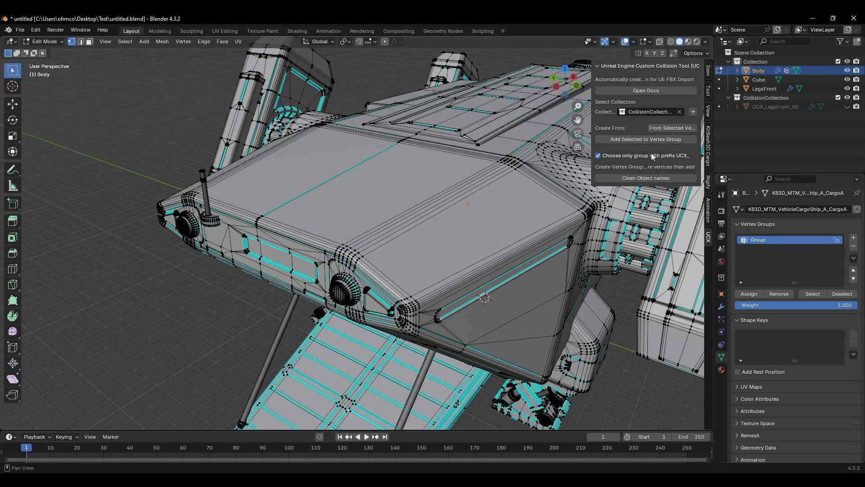
pyautogui.click(600, 156)
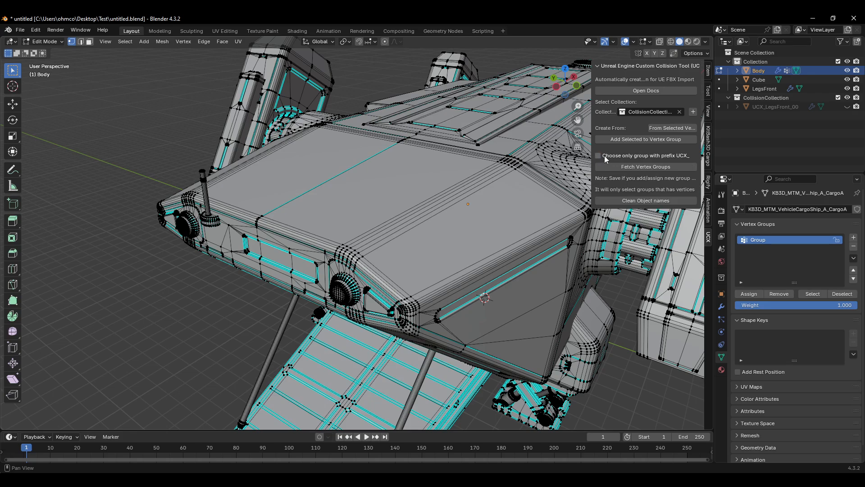
pyautogui.click(639, 169)
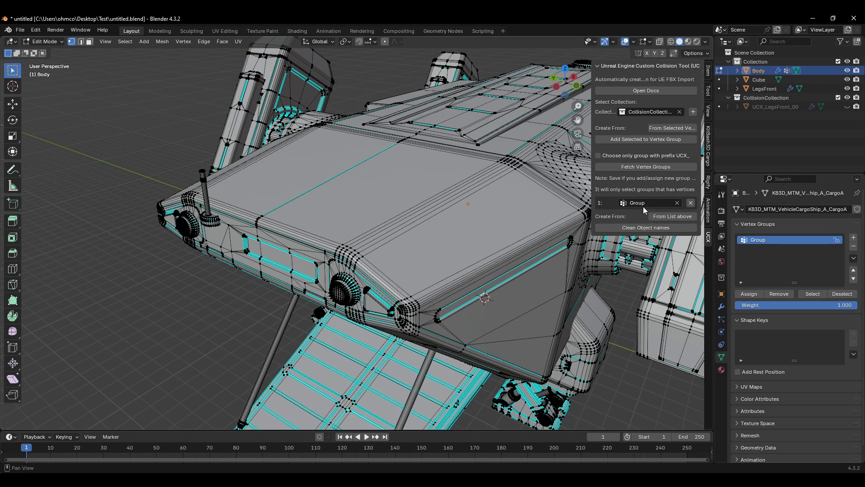
pyautogui.click(691, 203)
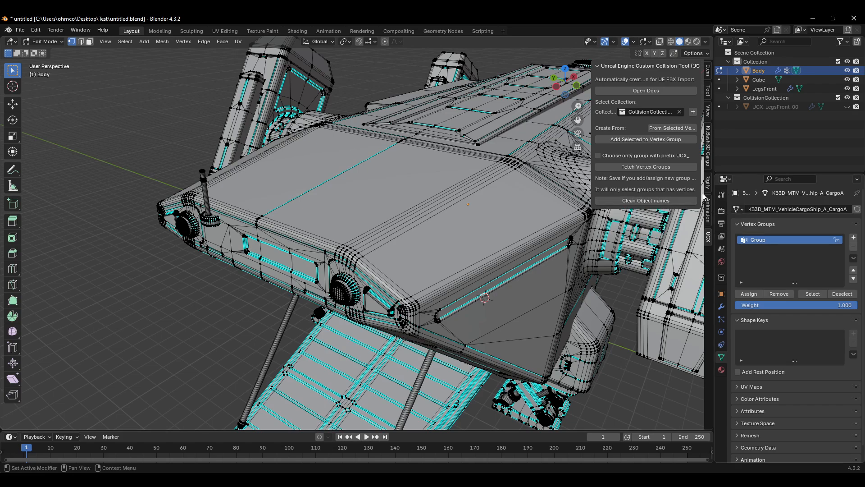
pyautogui.click(636, 167)
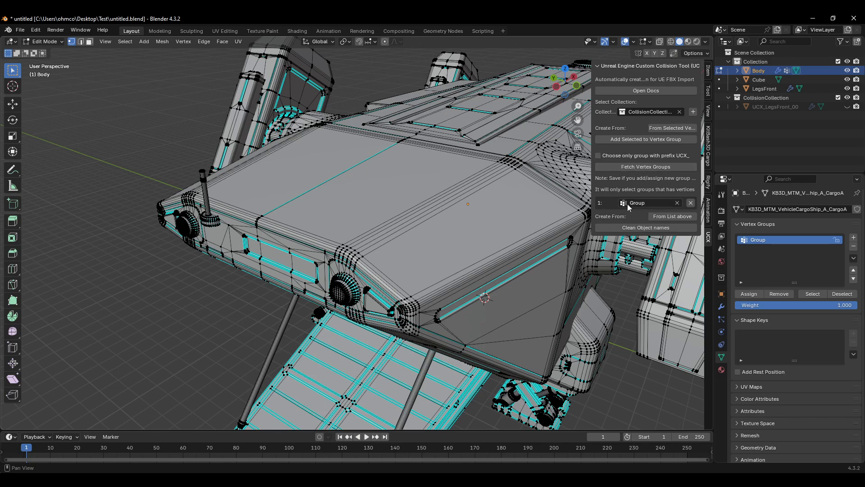
pyautogui.click(607, 157)
pyautogui.click(603, 160)
pyautogui.click(606, 159)
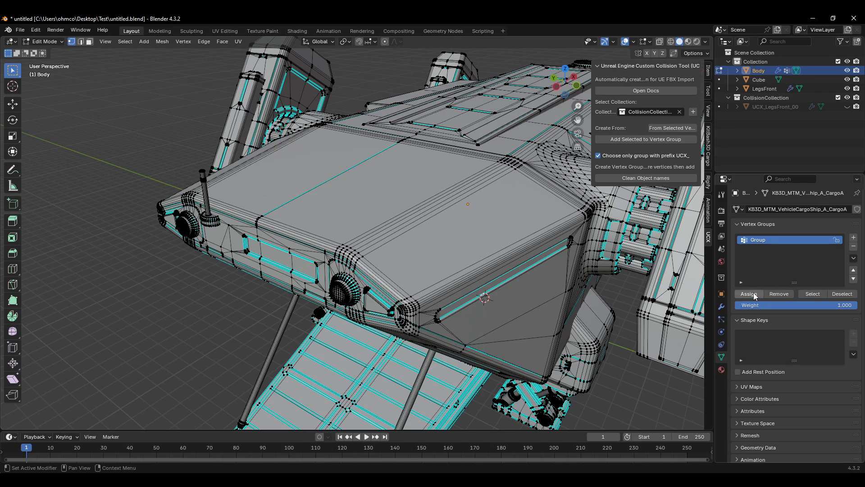
# Step: Select the knob's vertex group, add the selection to a UCX vertex group, and fetch the UCX groups
pyautogui.click(812, 294)
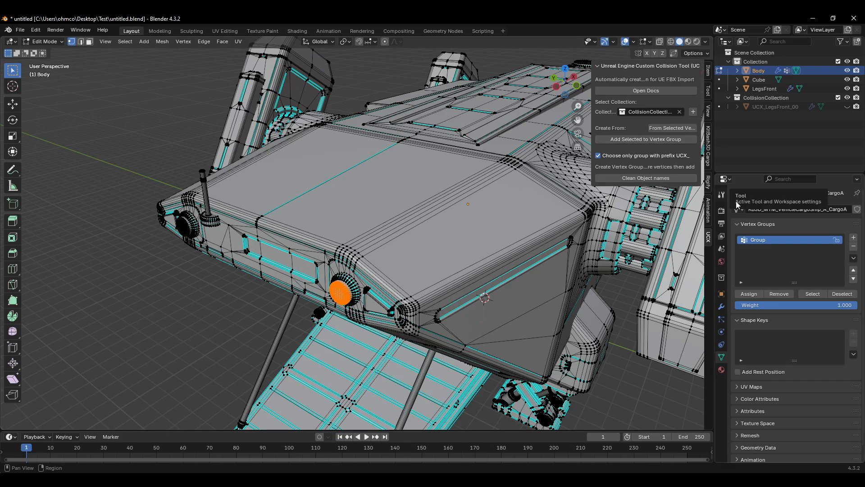
pyautogui.click(651, 147)
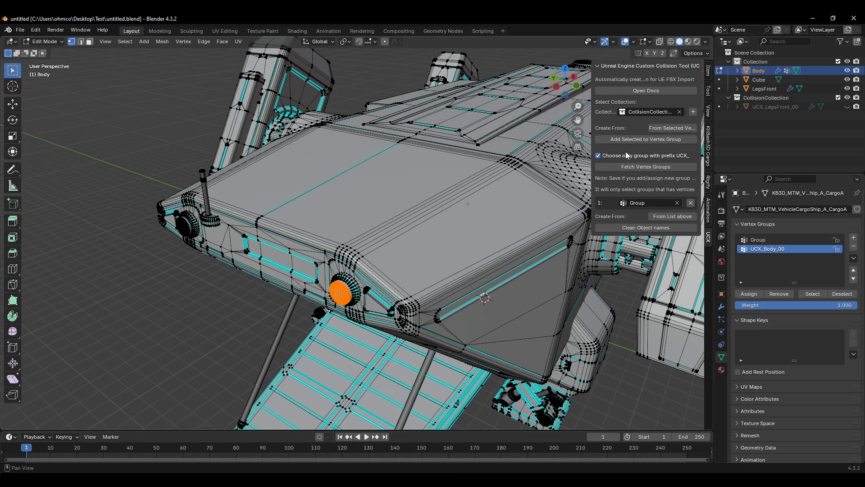
pyautogui.click(637, 168)
pyautogui.click(772, 240)
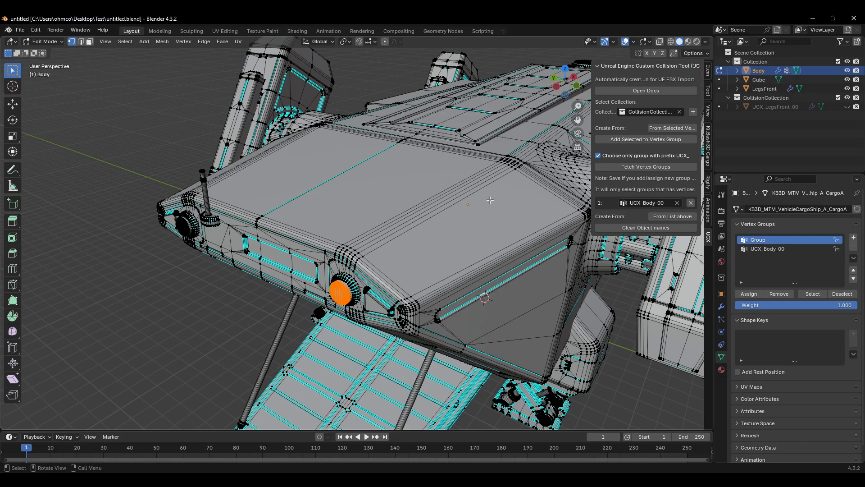
# Step: Select the four corner vertices of the top panel's right section and add them to a new UCX vertex group
pyautogui.moveTo(493, 202); pyautogui.dragTo(504, 151, button='middle')
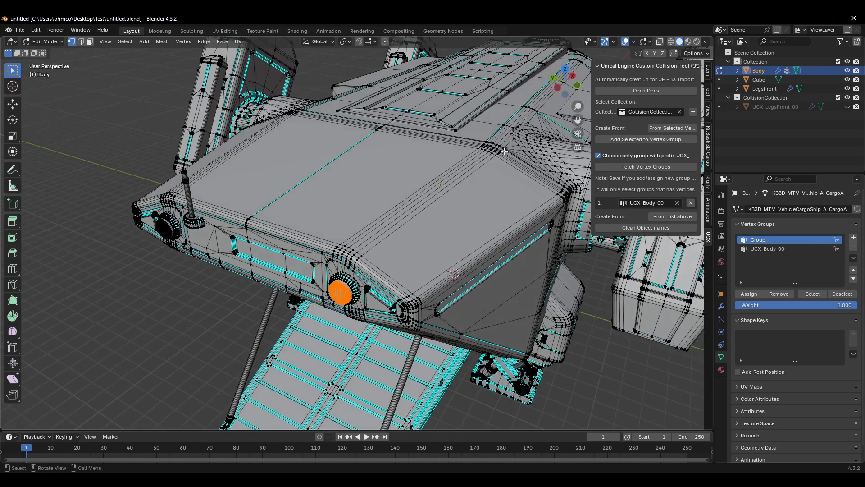
pyautogui.click(496, 156)
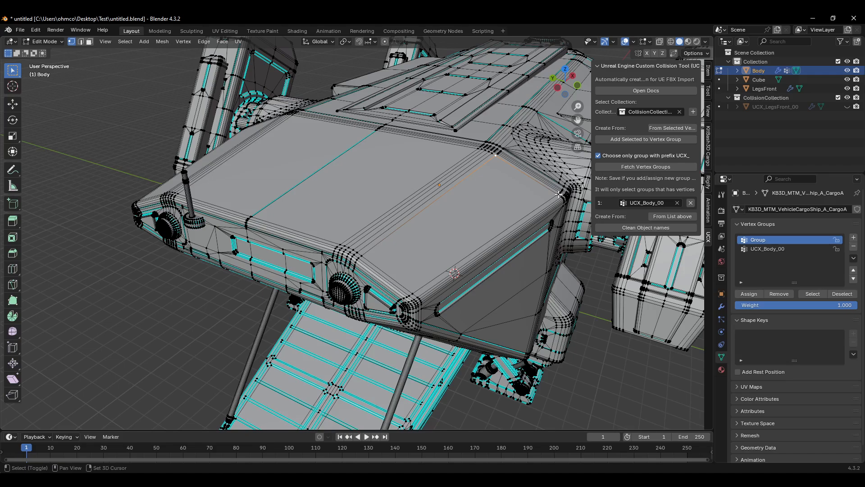
pyautogui.keyDown('shift'); pyautogui.click(559, 194); pyautogui.keyUp('shift')
pyautogui.keyDown('shift'); pyautogui.click(413, 294); pyautogui.keyUp('shift')
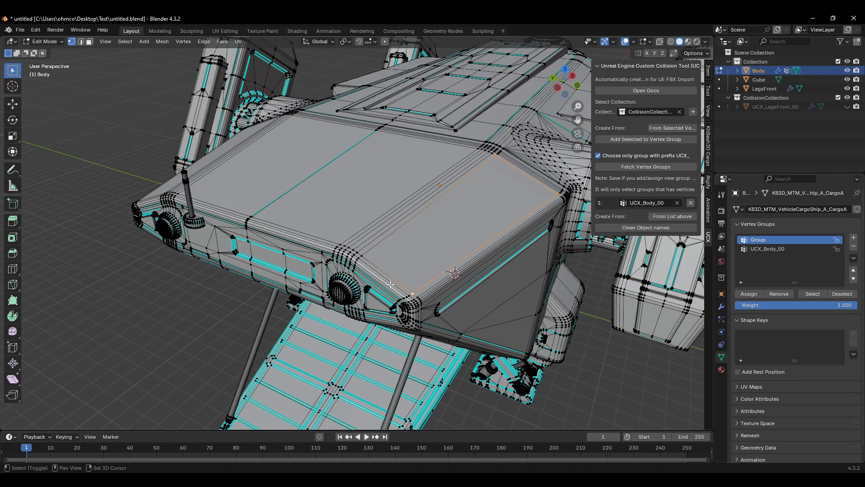
pyautogui.keyDown('shift'); pyautogui.click(362, 255); pyautogui.keyUp('shift')
pyautogui.click(646, 139)
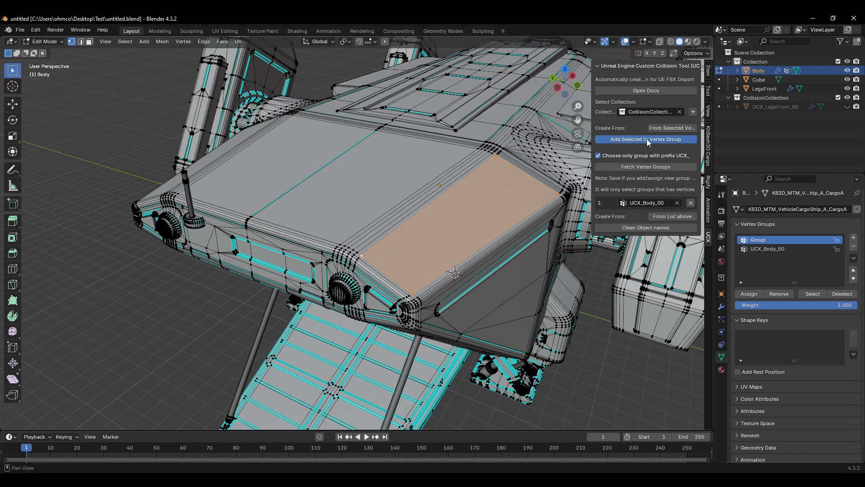
# Step: Select the corner vertices of the top panel's left section, add them to a new UCX vertex group, and fetch the groups
pyautogui.click(477, 149)
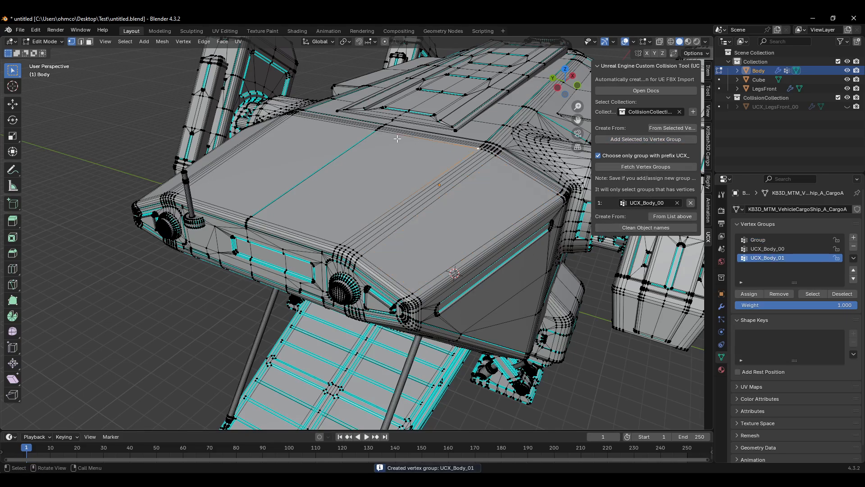
pyautogui.keyDown('shift'); pyautogui.click(375, 129); pyautogui.keyUp('shift')
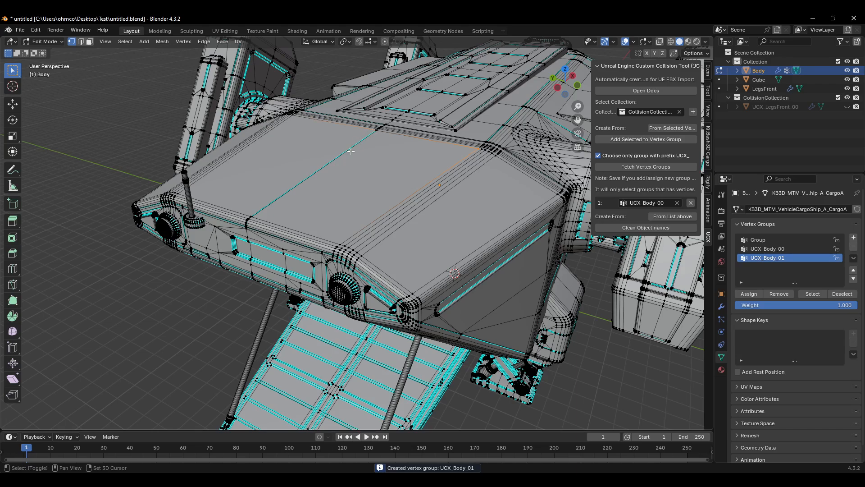
pyautogui.click(378, 129)
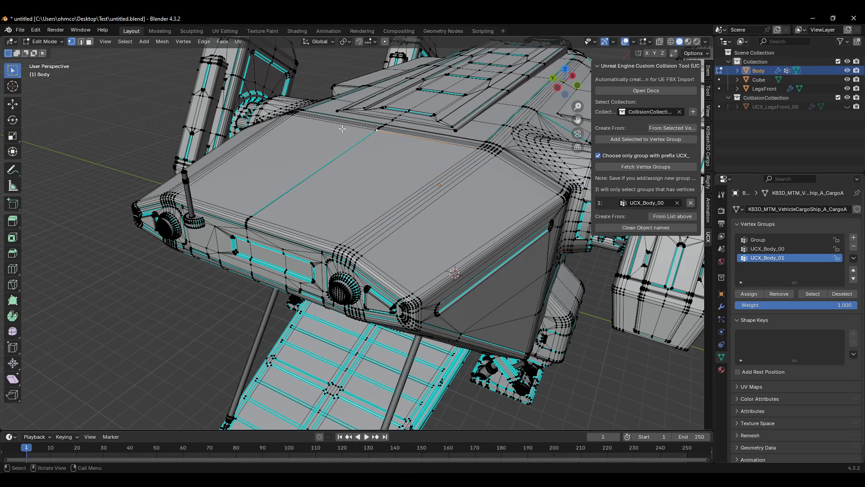
pyautogui.keyDown('shift'); pyautogui.click(479, 148); pyautogui.keyUp('shift')
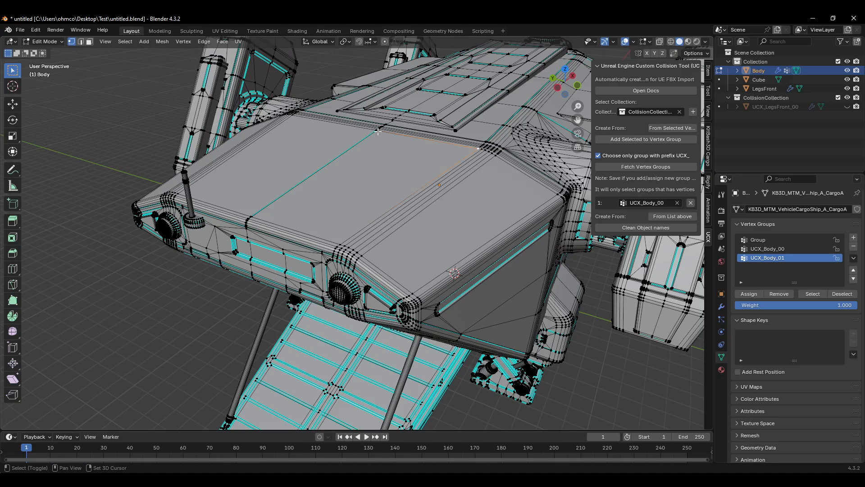
pyautogui.keyDown('shift'); pyautogui.click(306, 116); pyautogui.keyUp('shift')
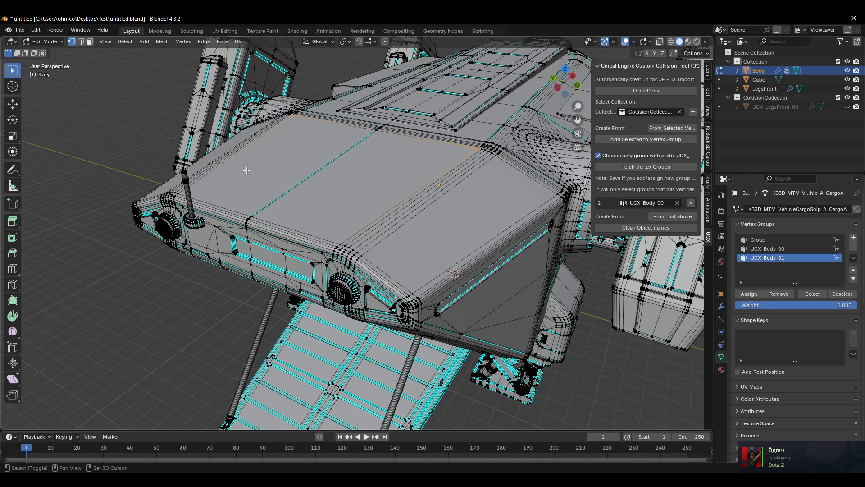
pyautogui.keyDown('shift'); pyautogui.click(178, 194); pyautogui.keyUp('shift')
pyautogui.keyDown('shift'); pyautogui.click(340, 243); pyautogui.keyUp('shift')
pyautogui.click(645, 139)
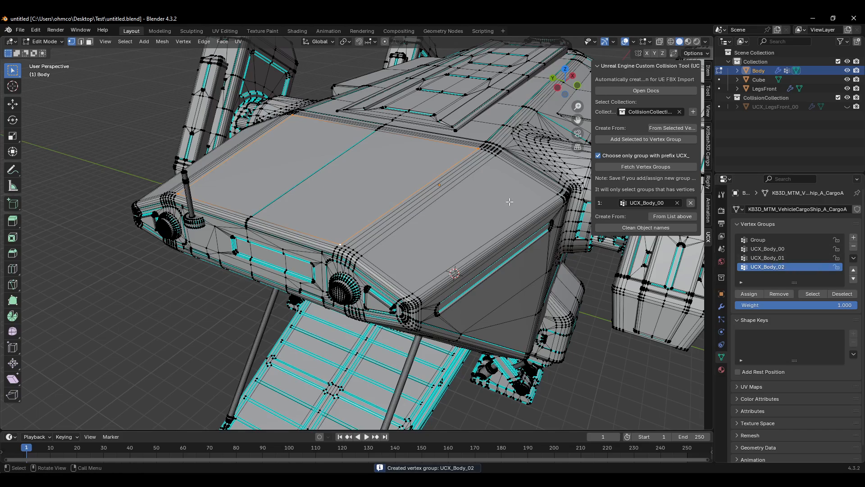
pyautogui.keyDown('shift'); pyautogui.moveTo(381, 191); pyautogui.dragTo(429, 237, button='middle'); pyautogui.keyUp('shift')
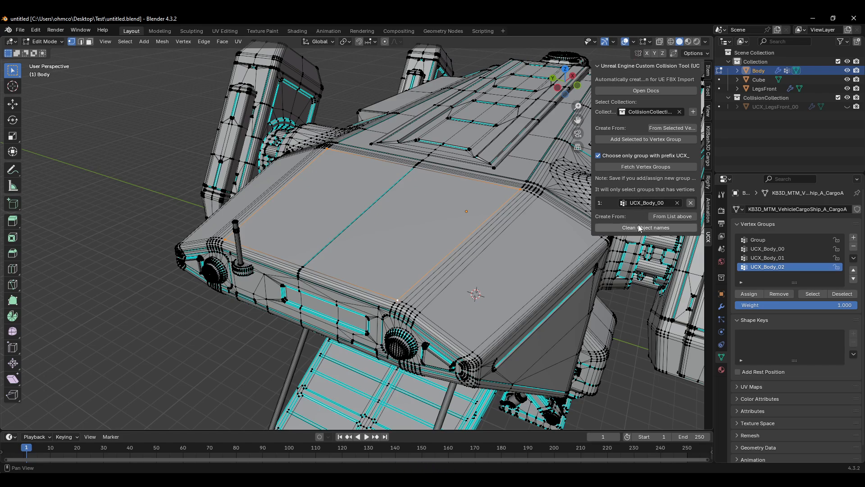
pyautogui.click(645, 167)
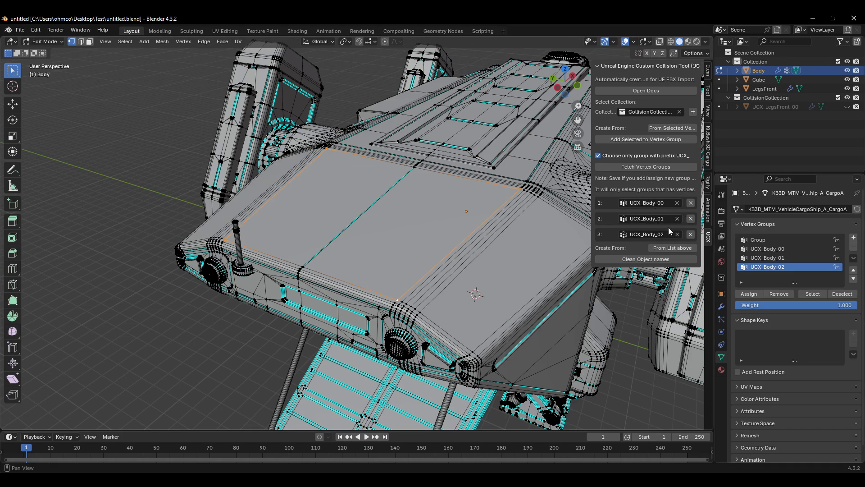
# Step: Generate the UCX collision hulls from the listed vertex groups and hide the source meshes to view them
pyautogui.click(661, 251)
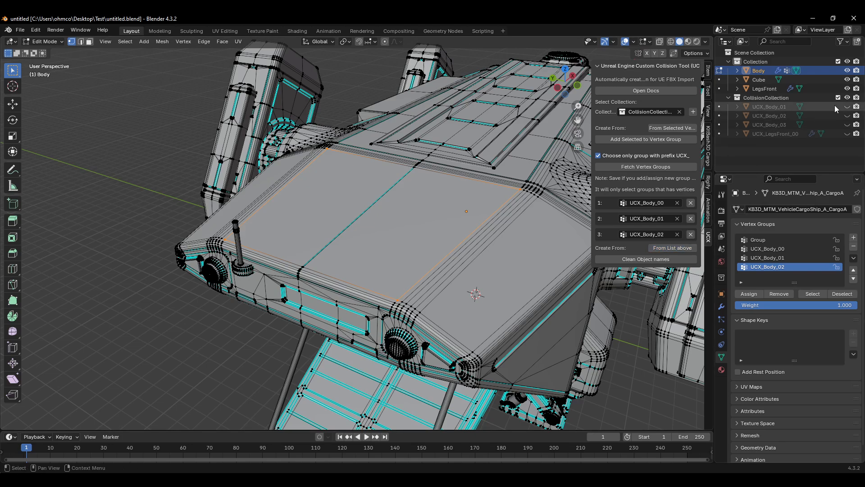
pyautogui.click(847, 79)
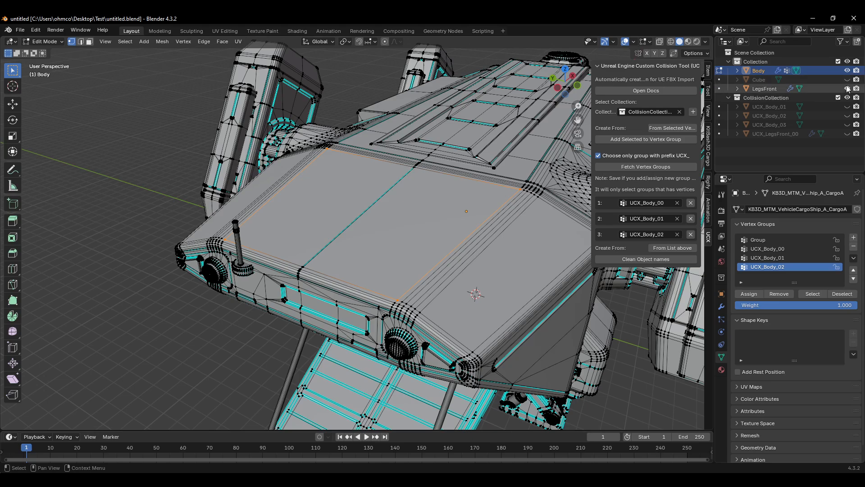
pyautogui.click(848, 88)
pyautogui.click(848, 71)
pyautogui.moveTo(847, 106); pyautogui.dragTo(849, 128)
# Step: Inspect the generated knob collision hull up close by selecting it and framing it in Edit Mode
pyautogui.moveTo(490, 284); pyautogui.dragTo(470, 274, button='middle')
pyautogui.scroll(4, 379, 345)
pyautogui.moveTo(400, 337); pyautogui.dragTo(334, 281, button='middle')
pyautogui.press('Tab')
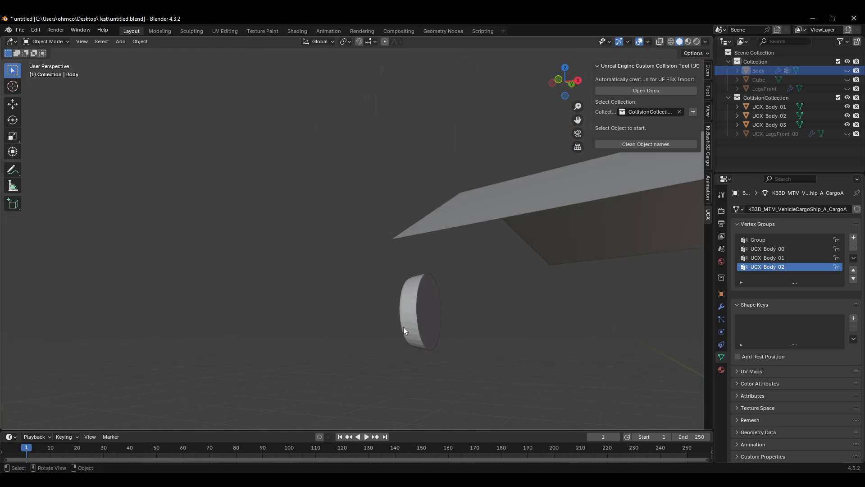
pyautogui.click(408, 319)
pyautogui.moveTo(408, 319); pyautogui.dragTo(433, 308, button='middle')
pyautogui.press('Tab')
pyautogui.press('KP_Decimal')
pyautogui.scroll(-12, 423, 279)
pyautogui.scroll(2, 442, 266)
pyautogui.scroll(3, 395, 326)
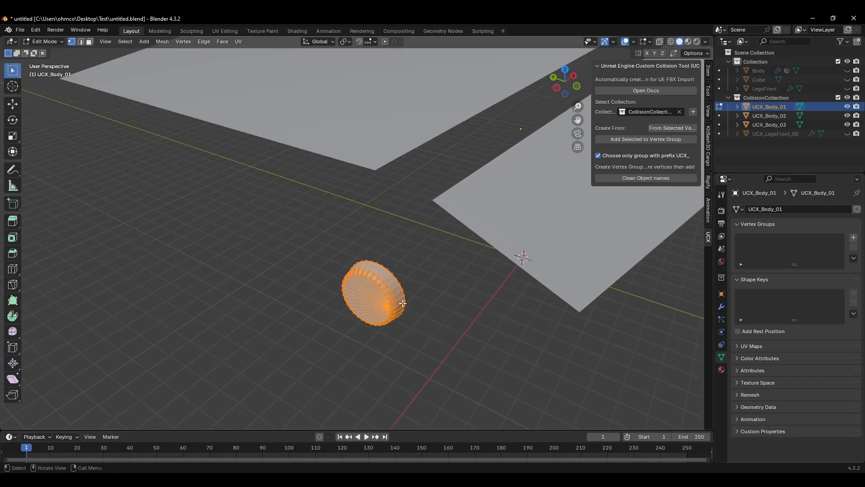
pyautogui.moveTo(368, 312); pyautogui.dragTo(377, 309, button='middle')
pyautogui.scroll(4, 395, 271)
pyautogui.scroll(-6, 364, 237)
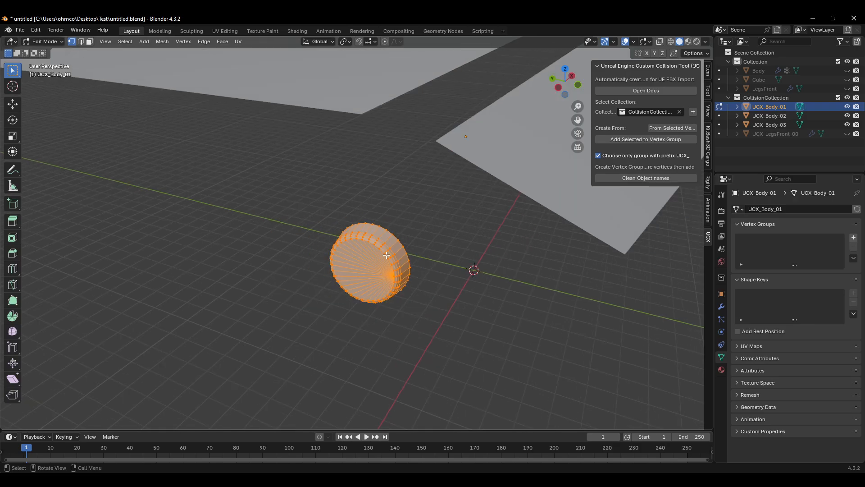
pyautogui.moveTo(424, 280); pyautogui.dragTo(440, 285, button='middle')
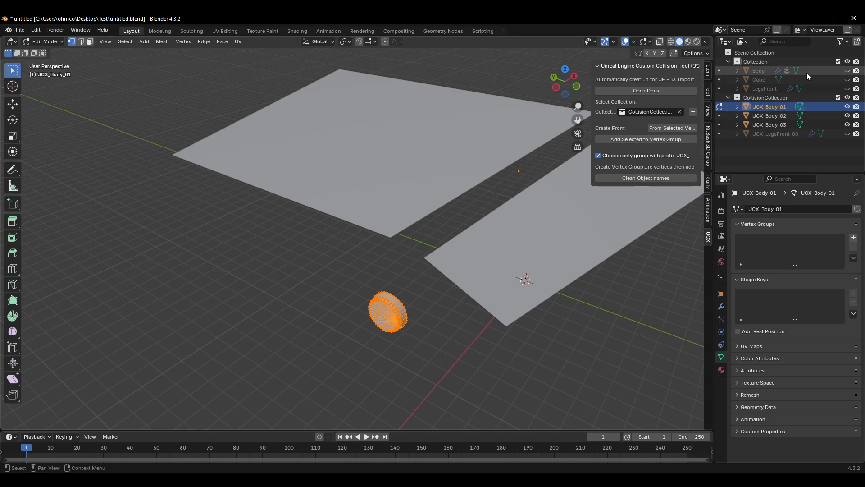
# Step: Unhide the Body mesh and compare the knob collision hull against the ship's knob
pyautogui.click(847, 71)
pyautogui.scroll(-2, 327, 330)
pyautogui.moveTo(327, 333); pyautogui.dragTo(347, 322, button='middle')
pyautogui.scroll(3, 346, 322)
pyautogui.moveTo(434, 295); pyautogui.dragTo(371, 271, button='middle')
pyautogui.scroll(1, 380, 283)
pyautogui.scroll(3, 381, 284)
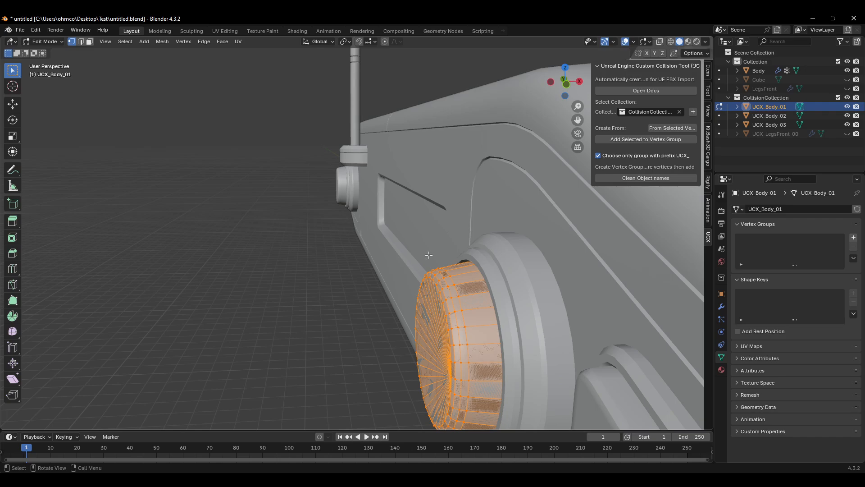
pyautogui.scroll(-3, 515, 255)
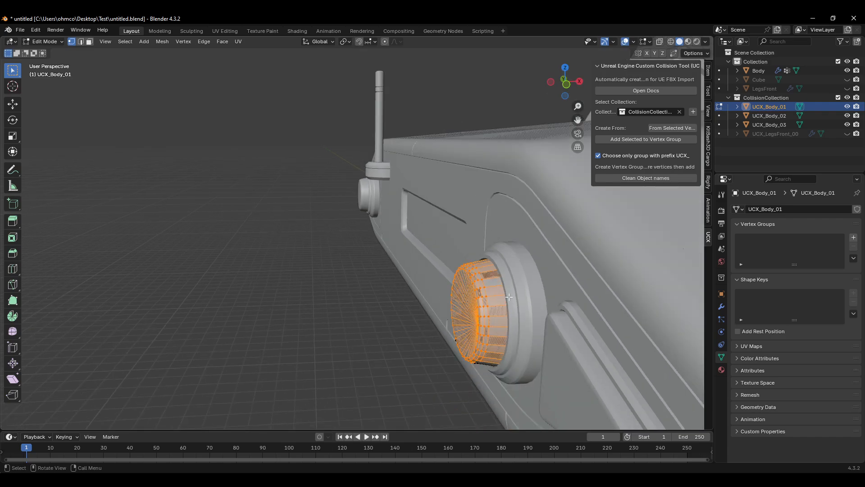
pyautogui.scroll(2, 504, 336)
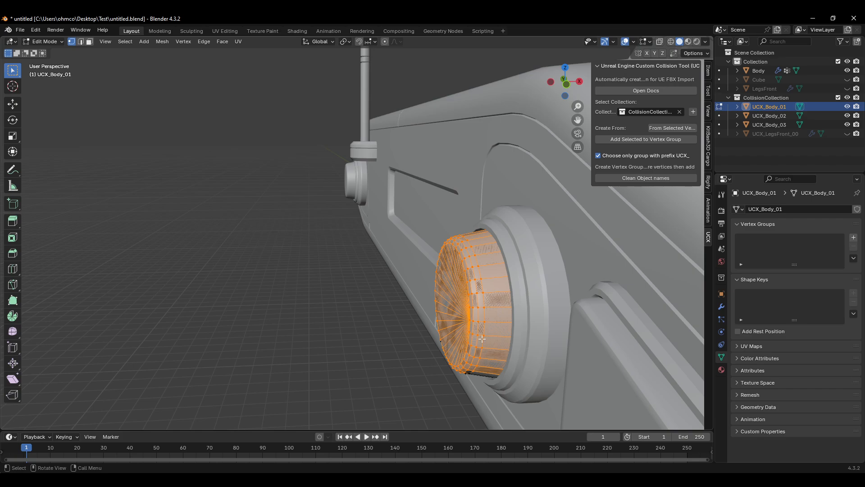
pyautogui.scroll(-3, 431, 303)
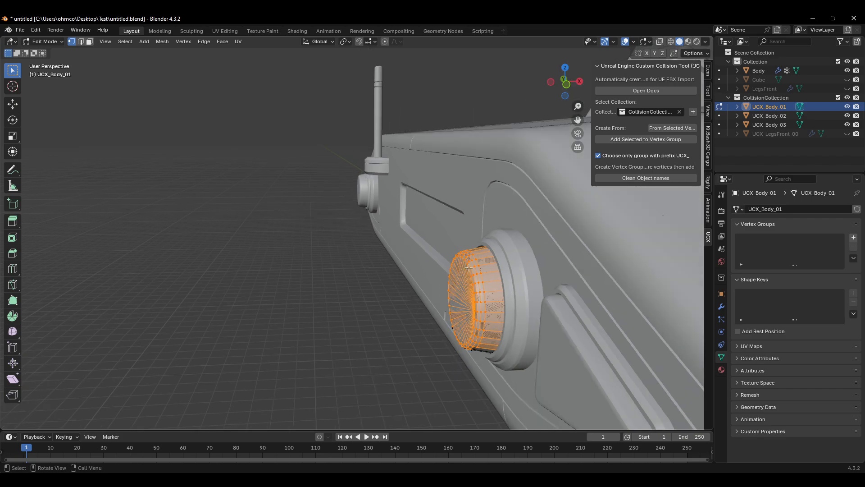
pyautogui.moveTo(475, 294); pyautogui.dragTo(564, 293, button='middle')
pyautogui.scroll(2, 441, 274)
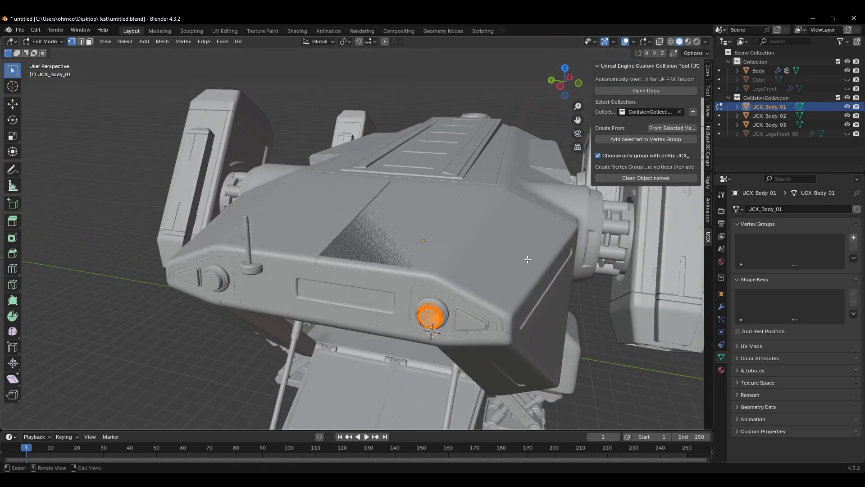
# Step: Unhide the UCX_LegsFront_00 collision object and save the Blender file
pyautogui.click(847, 133)
pyautogui.moveTo(653, 279); pyautogui.dragTo(514, 264, button='middle')
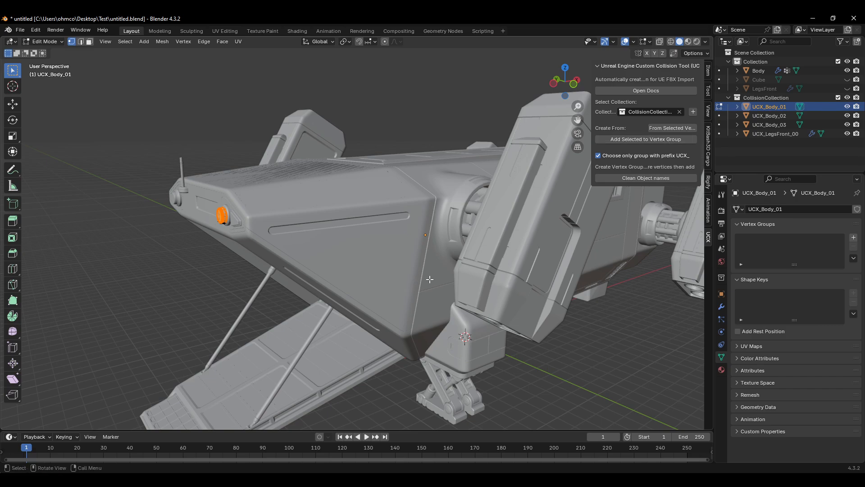
pyautogui.keyDown('shift'); pyautogui.moveTo(429, 278); pyautogui.dragTo(451, 262, button='middle'); pyautogui.keyUp('shift')
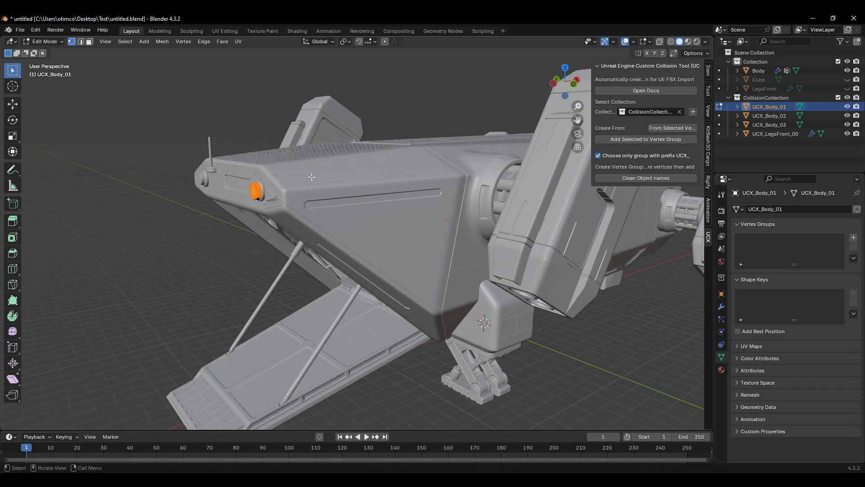
pyautogui.hotkey('ctrl', 's')
# Step: Export the scene as an FBX file, overwriting testship.fbx in the Test folder
pyautogui.click(17, 31)
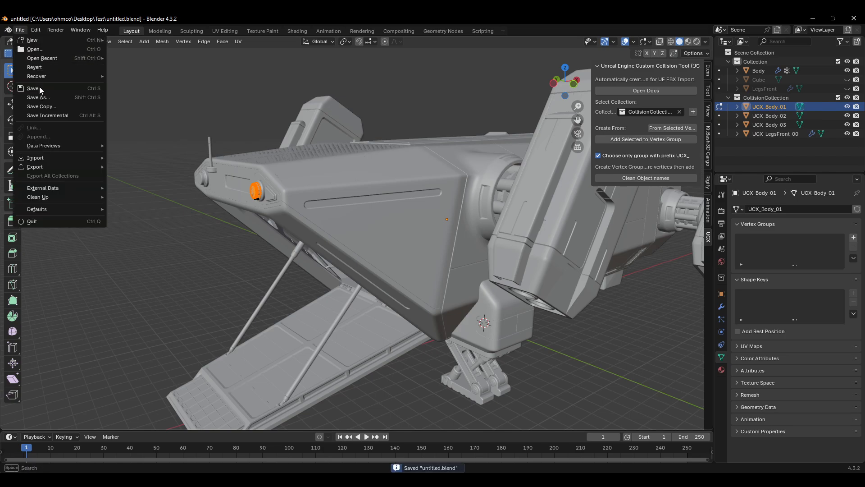
pyautogui.moveTo(51, 165)
pyautogui.click(144, 254)
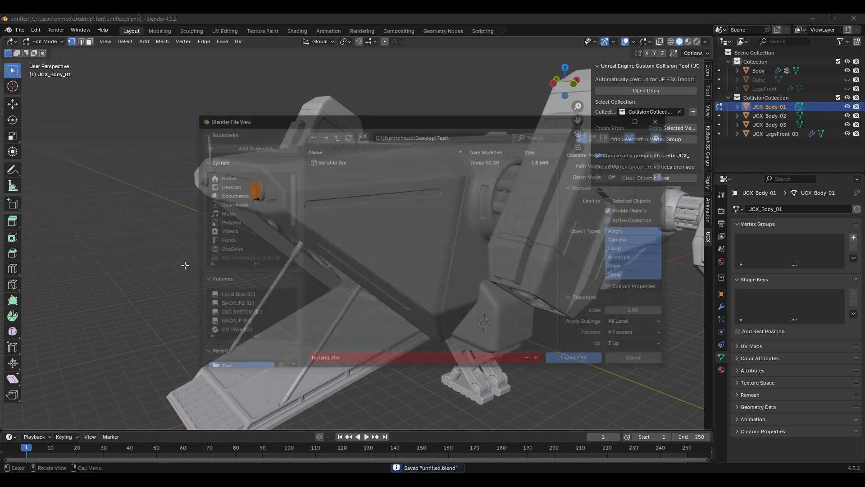
pyautogui.click(577, 360)
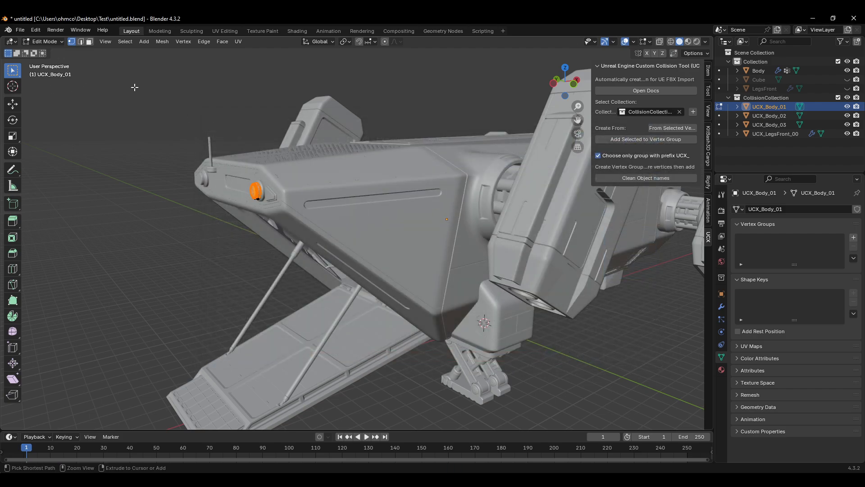
# Step: Save, switch to Unreal, and force-delete the existing testship static mesh asset from the Content folder
pyautogui.hotkey('ctrl', 's')
pyautogui.hotkey('alt', 'Tab')
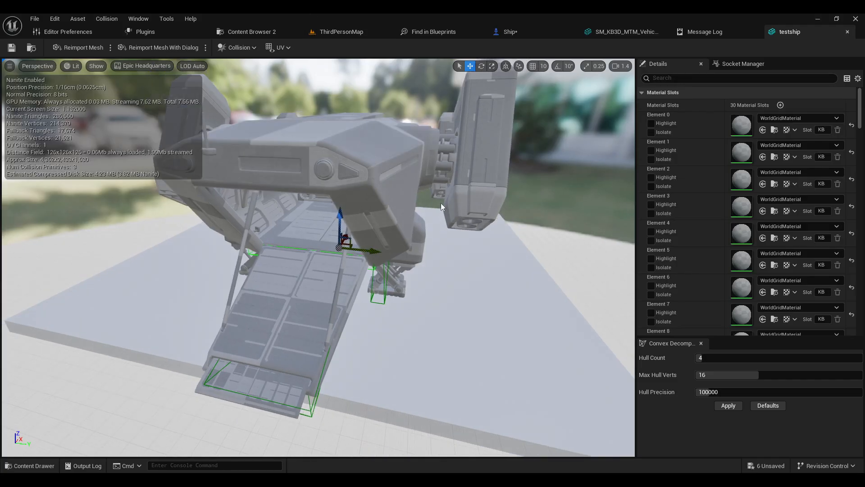
pyautogui.click(533, 34)
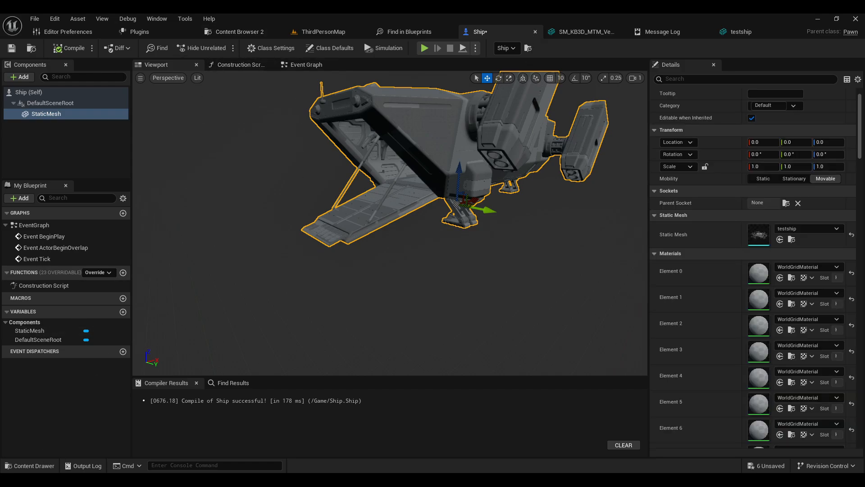
pyautogui.click(34, 465)
pyautogui.click(287, 372)
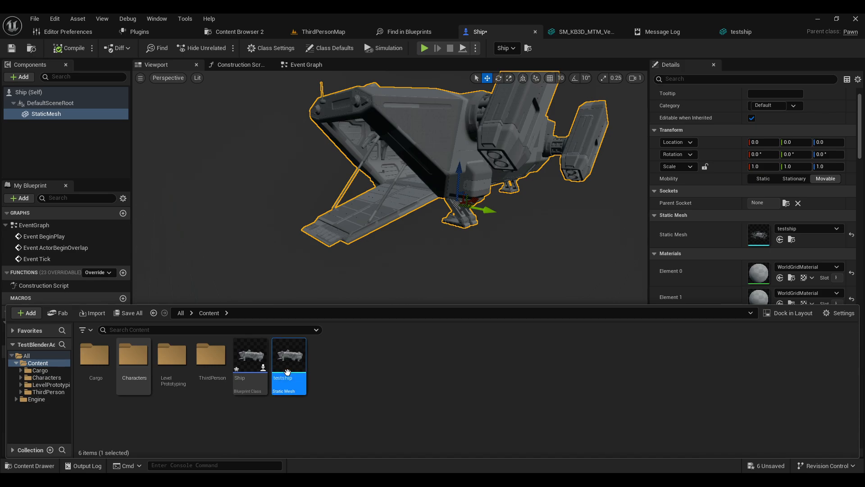
pyautogui.press('Delete')
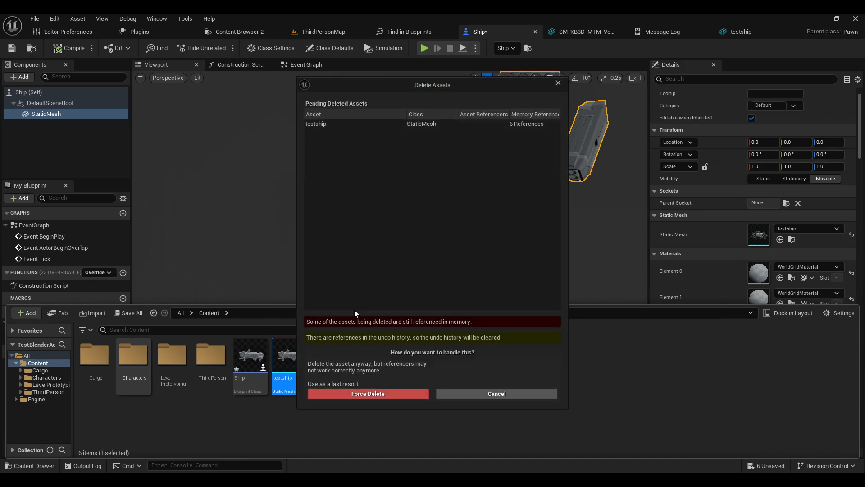
pyautogui.click(383, 393)
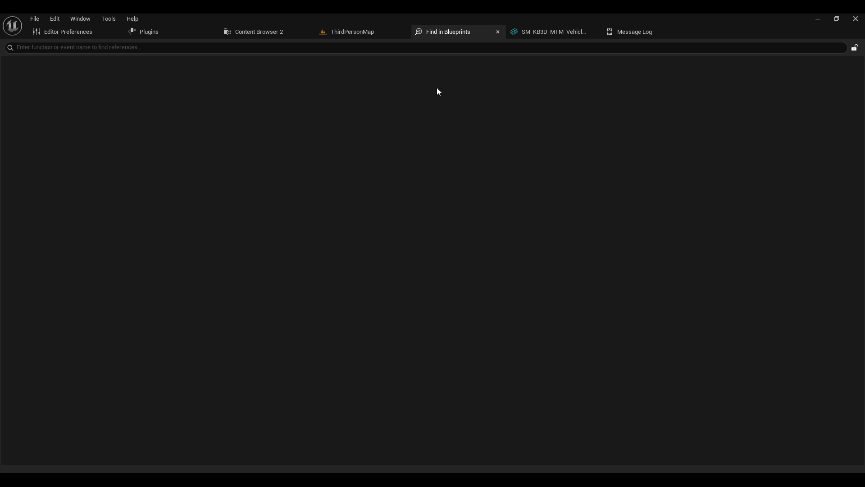
pyautogui.click(252, 31)
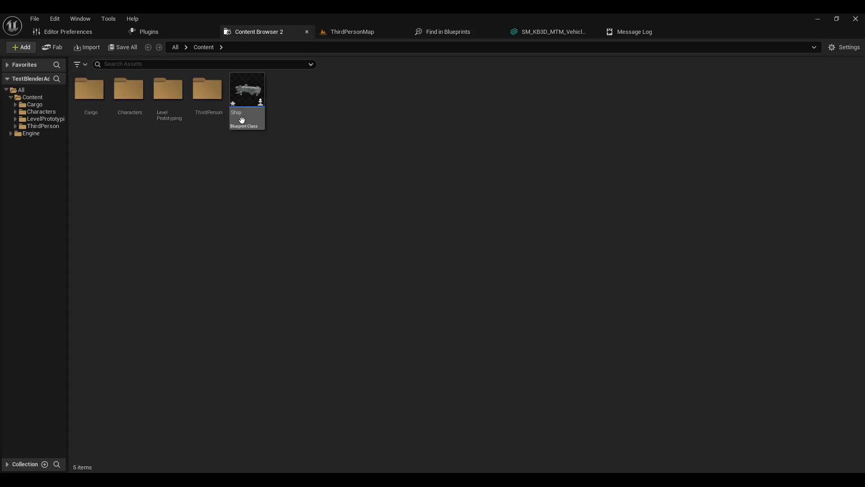
pyautogui.click(248, 93)
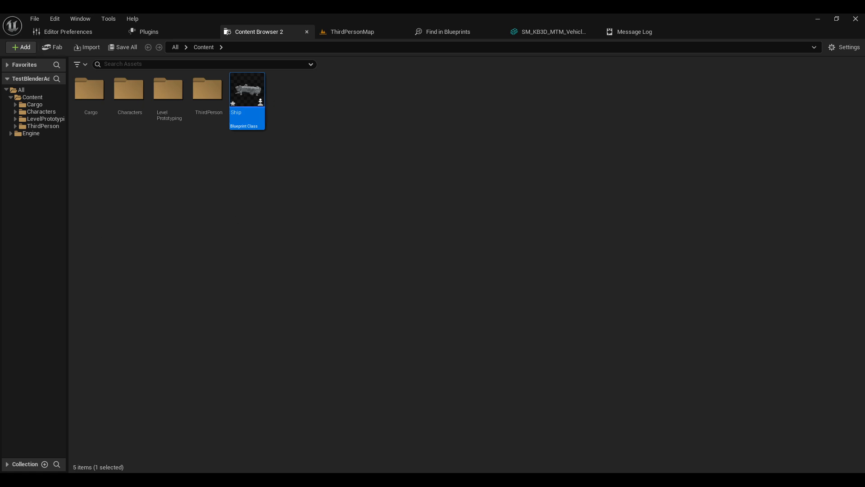
pyautogui.click(199, 7)
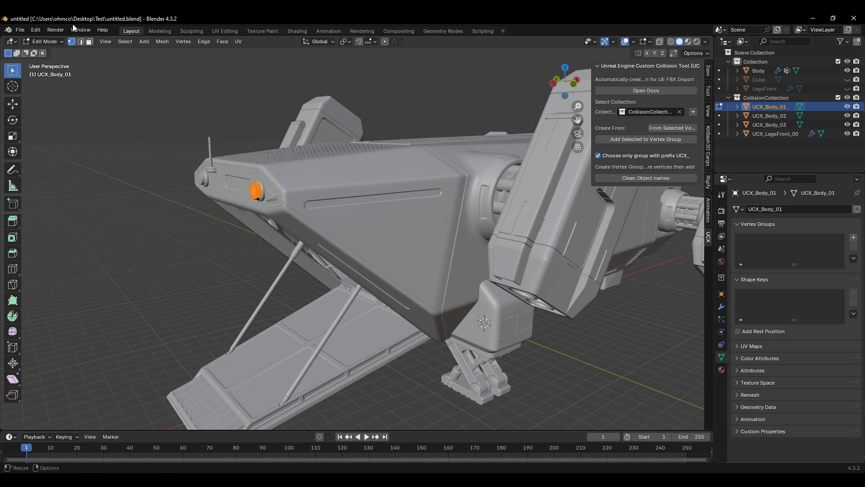
pyautogui.click(19, 31)
pyautogui.moveTo(60, 166)
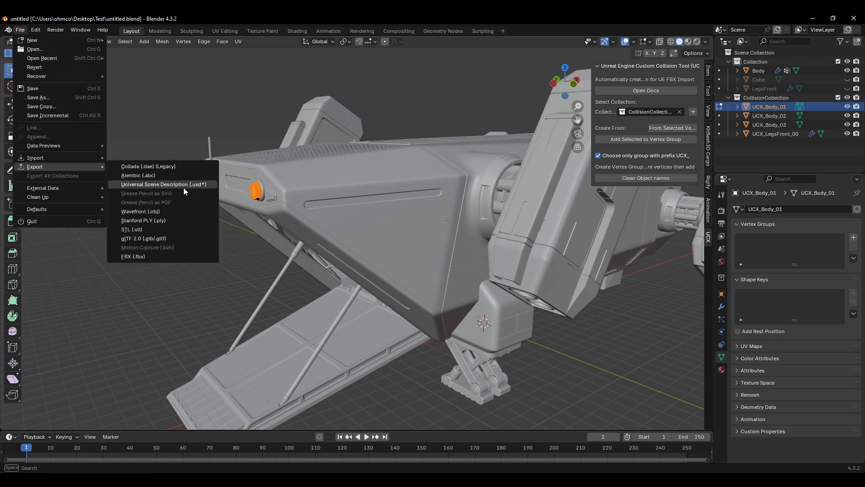
pyautogui.click(153, 260)
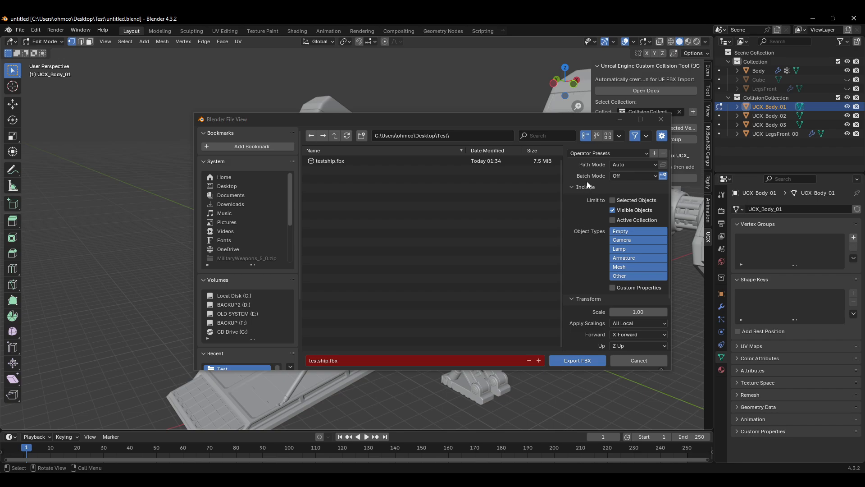
pyautogui.scroll(-4, 589, 217)
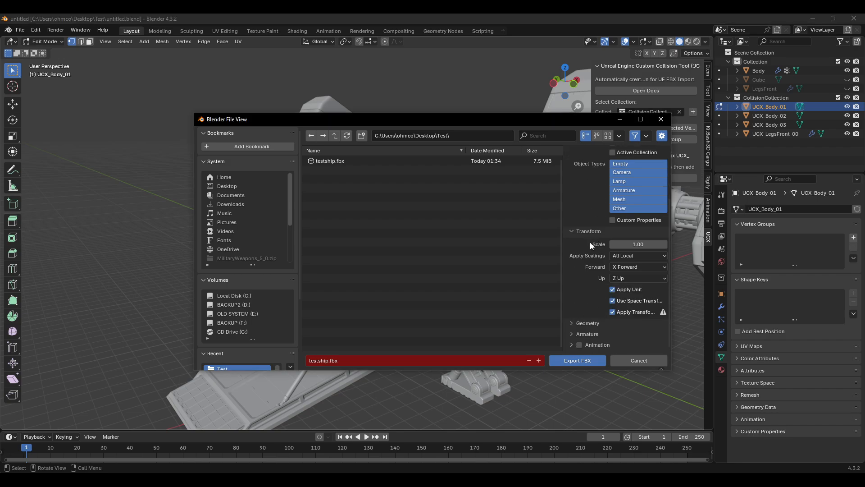
pyautogui.click(662, 119)
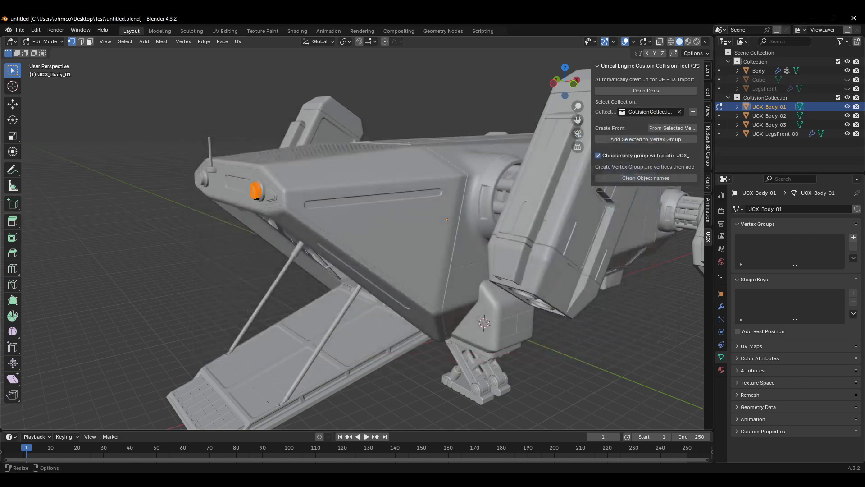
# Step: Delete the Cube object from the scene and save the file
pyautogui.moveTo(845, 80); pyautogui.dragTo(846, 89)
pyautogui.keyDown('shift'); pyautogui.moveTo(543, 317); pyautogui.dragTo(407, 271, button='middle'); pyautogui.keyUp('shift')
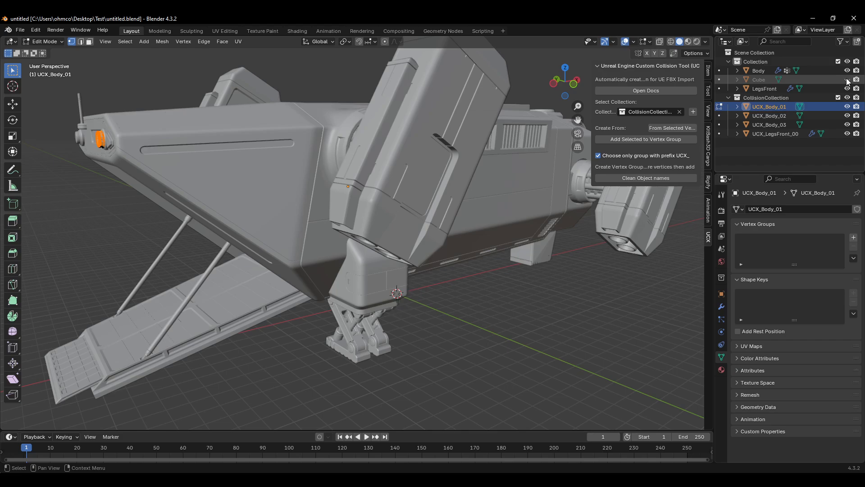
pyautogui.click(754, 79)
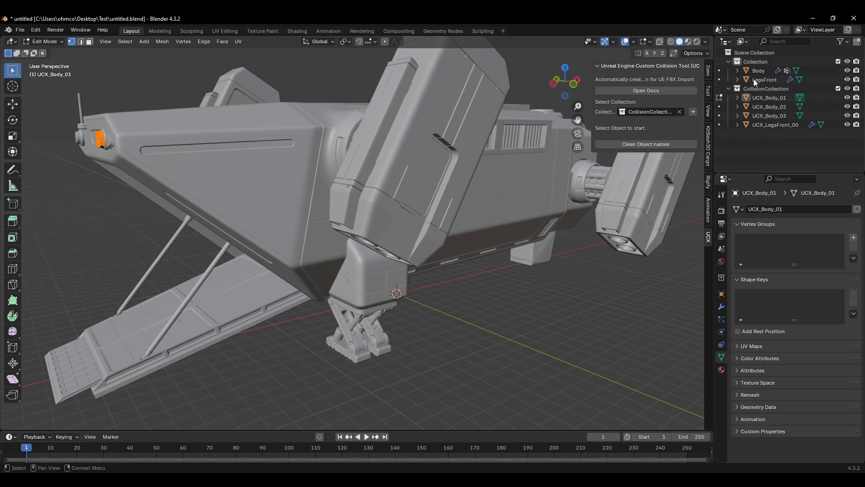
pyautogui.press('Delete')
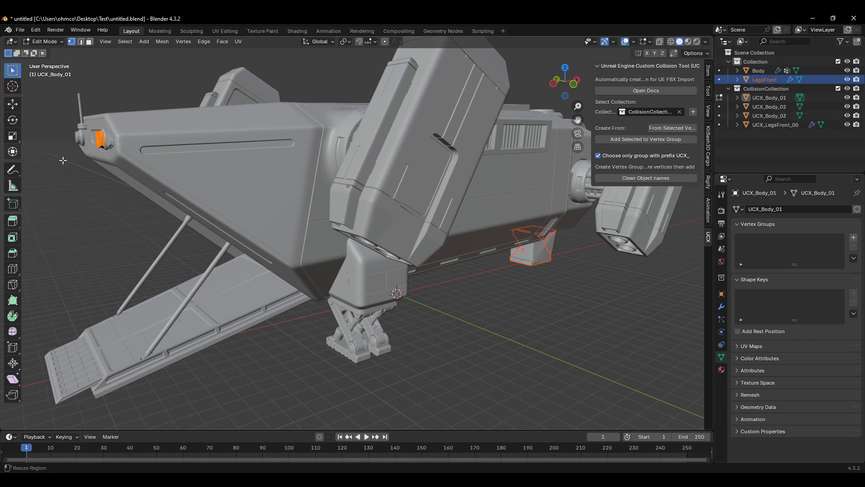
pyautogui.hotkey('ctrl', 's')
# Step: Export the scene again as testship.fbx using FBX export
pyautogui.click(20, 29)
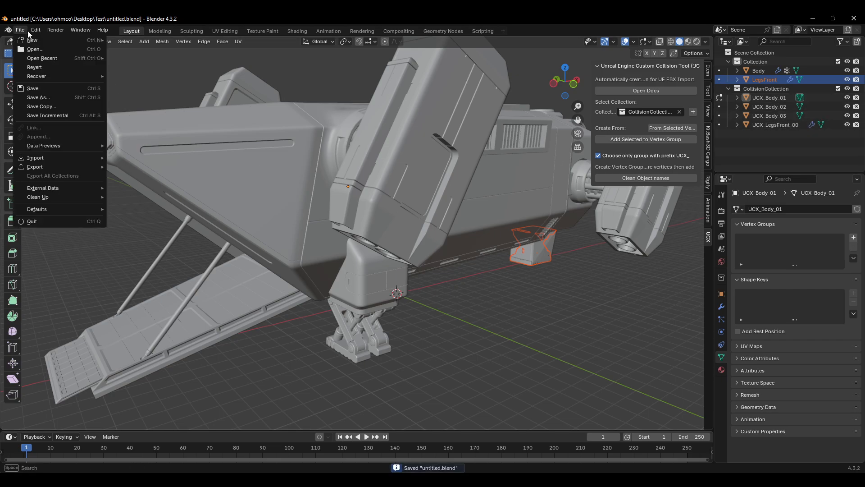
pyautogui.moveTo(68, 167)
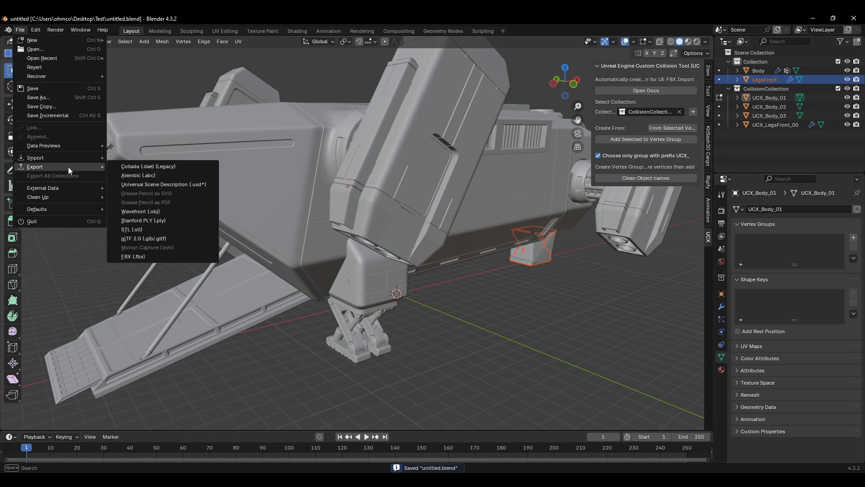
pyautogui.click(148, 256)
pyautogui.scroll(-3, 604, 267)
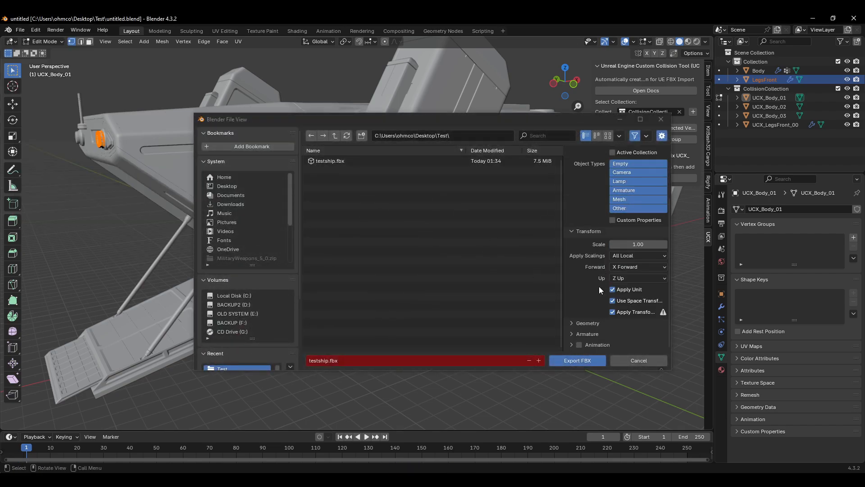
pyautogui.click(578, 361)
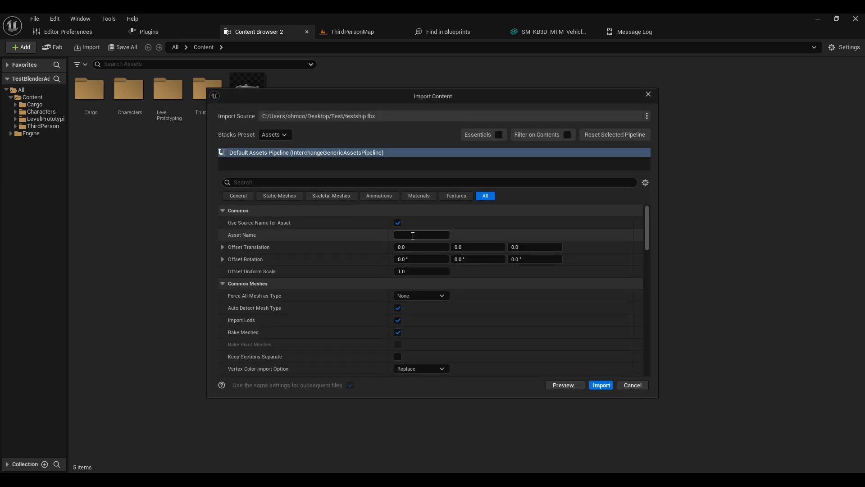
# Step: Import testship.fbx into the Content folder with the default assets pipeline settings
pyautogui.scroll(-10, 518, 318)
pyautogui.scroll(-3, 535, 318)
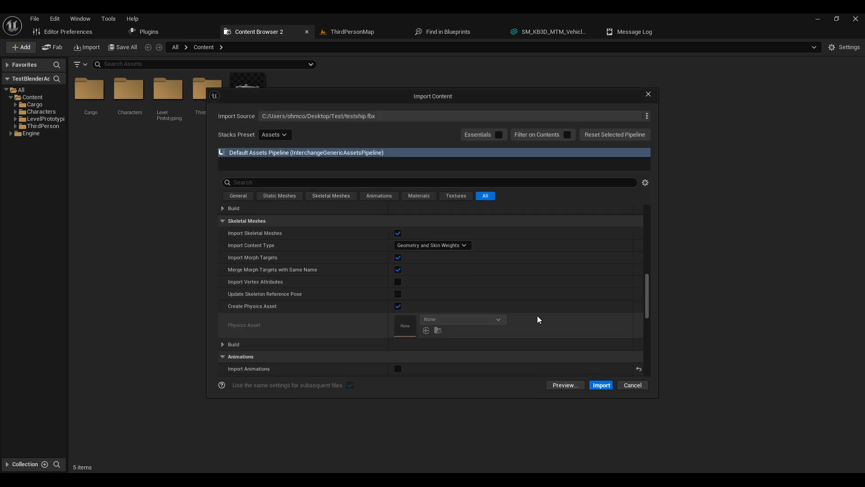
pyautogui.scroll(5, 537, 316)
pyautogui.click(607, 386)
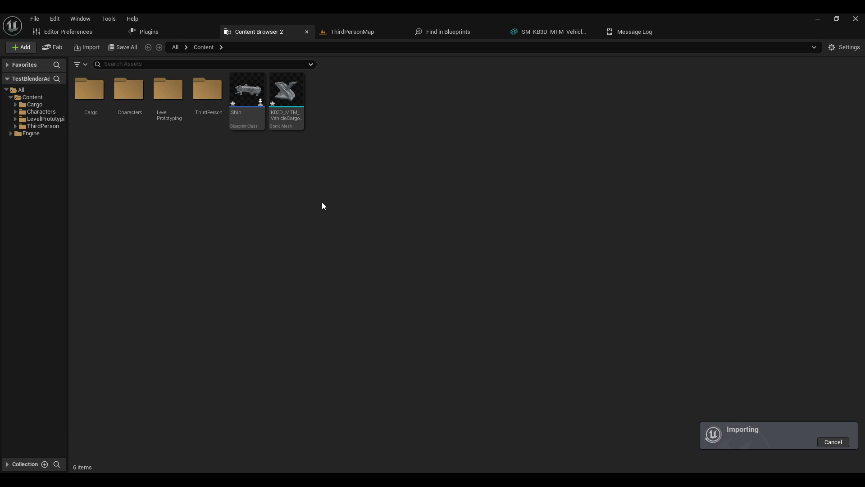
# Step: Open the imported legs static mesh and display its simple collision in the mesh viewer
pyautogui.moveTo(291, 108)
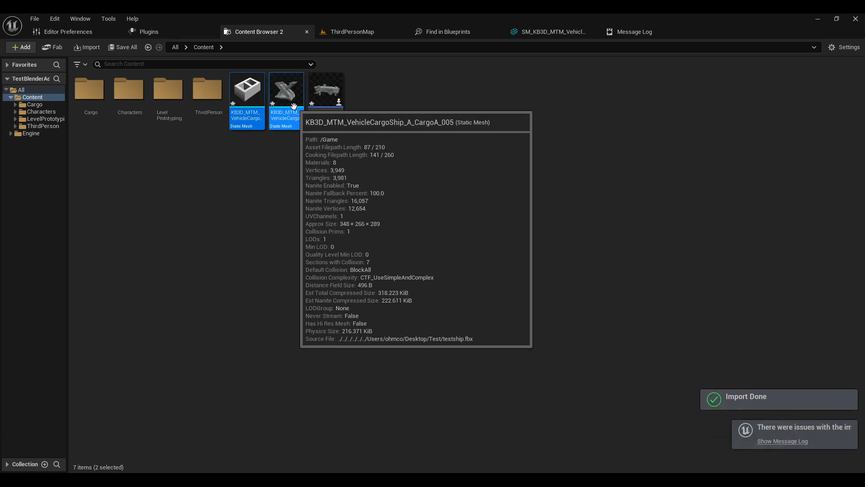
pyautogui.click(288, 181)
pyautogui.moveTo(288, 101)
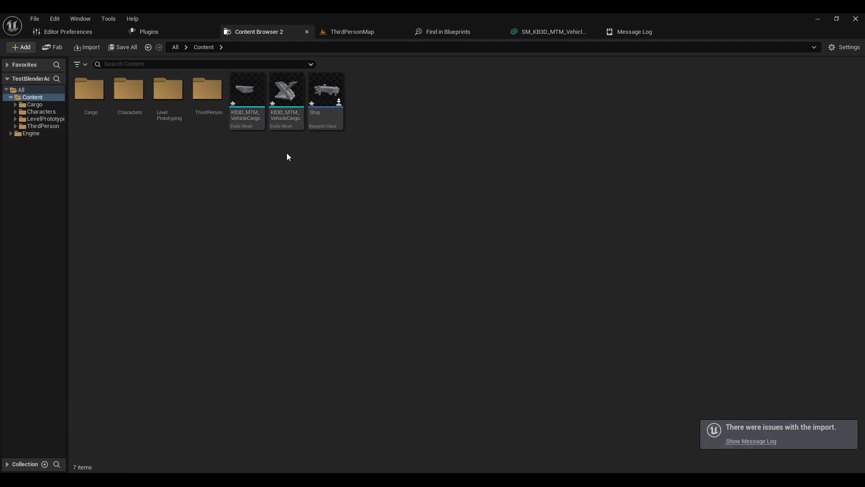
pyautogui.click(289, 97)
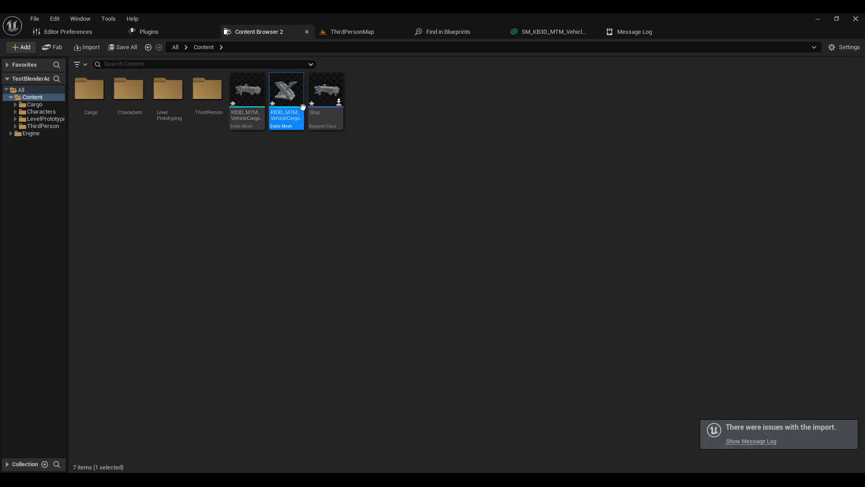
pyautogui.scroll(5, 318, 250)
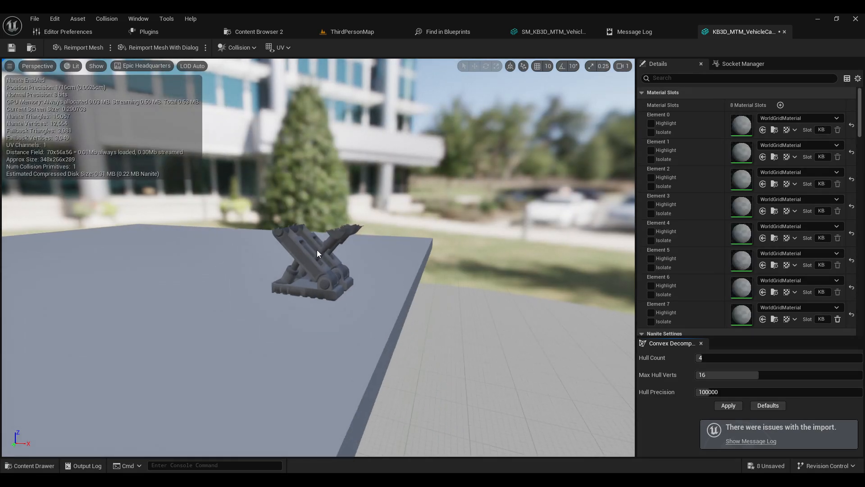
pyautogui.scroll(4, 274, 235)
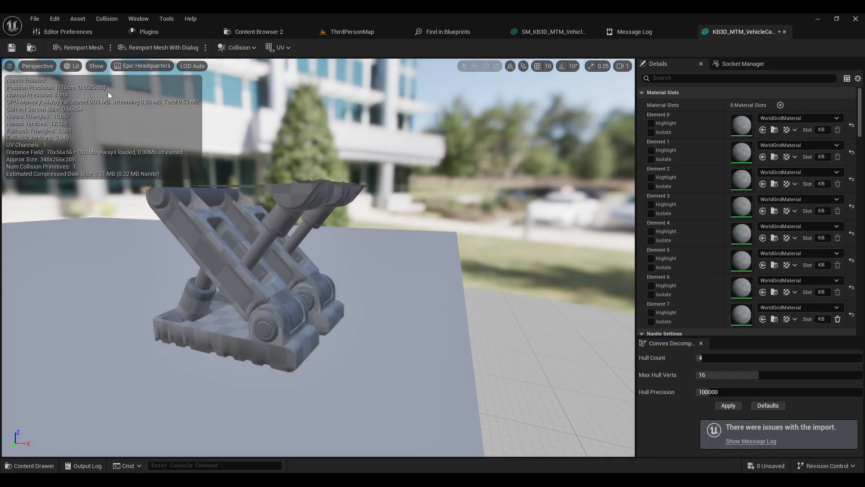
pyautogui.click(95, 69)
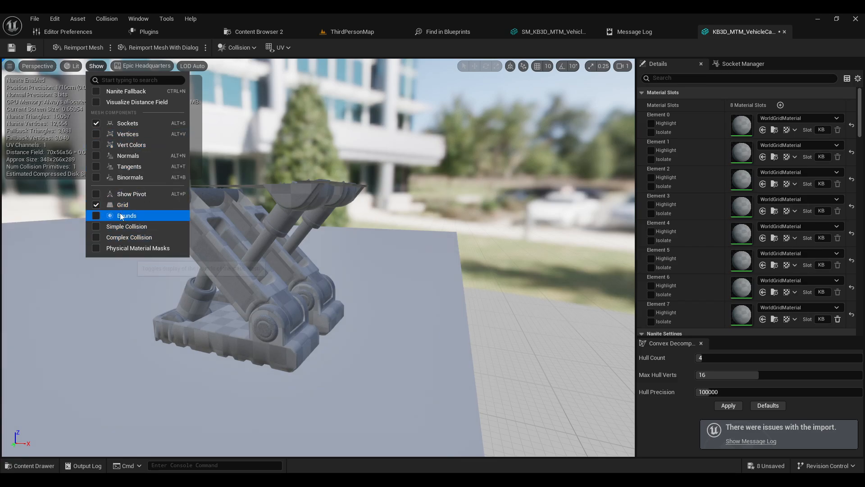
pyautogui.click(129, 228)
pyautogui.moveTo(215, 238); pyautogui.dragTo(404, 189)
pyautogui.scroll(2, 385, 190)
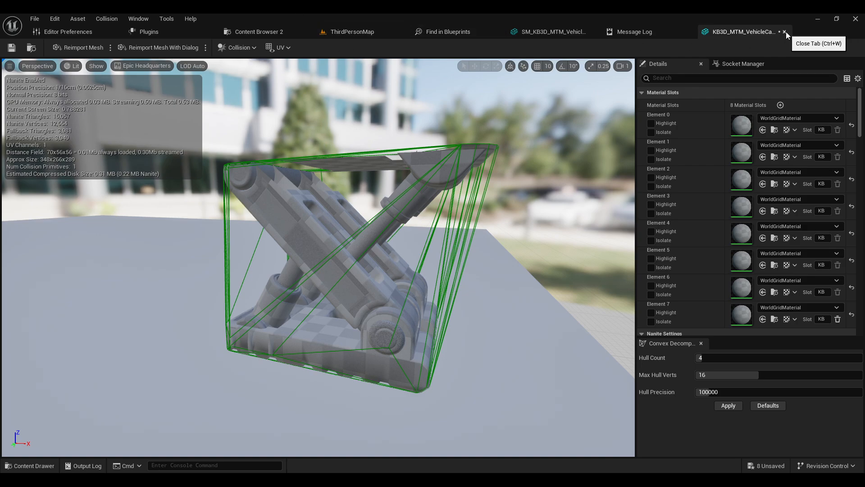
# Step: Close the legs mesh editor, open the imported body static mesh and display its simple collision
pyautogui.click(785, 31)
pyautogui.click(547, 32)
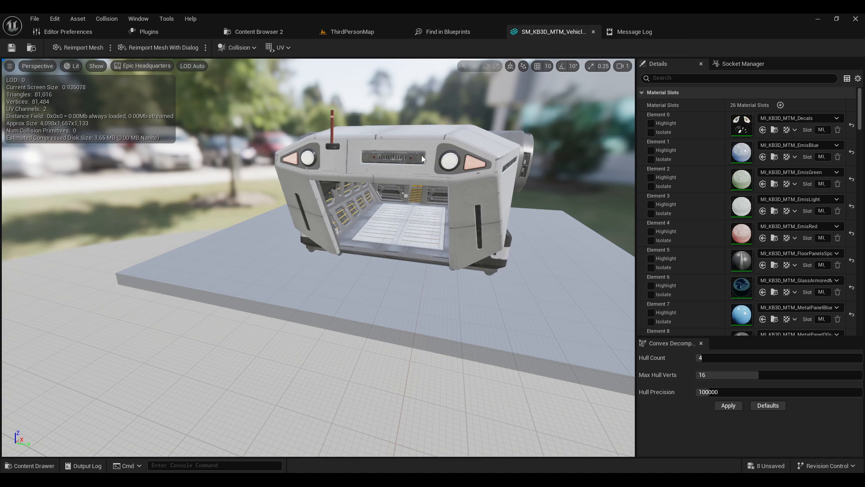
pyautogui.click(274, 31)
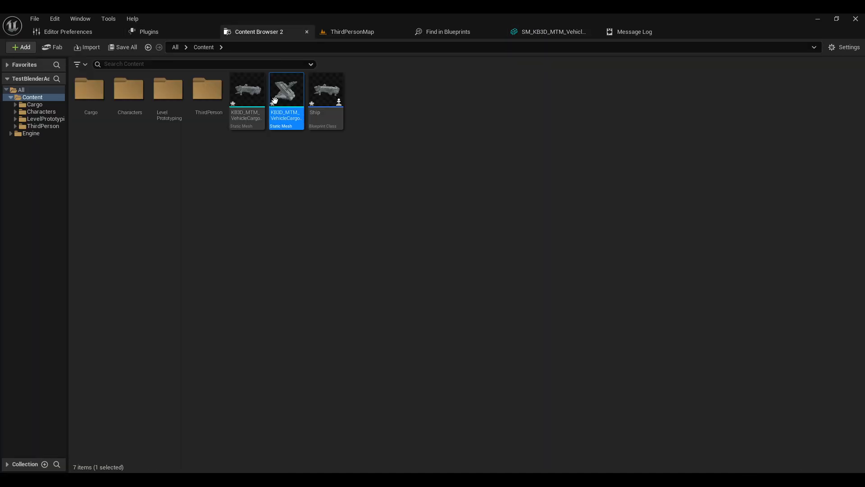
pyautogui.click(244, 100)
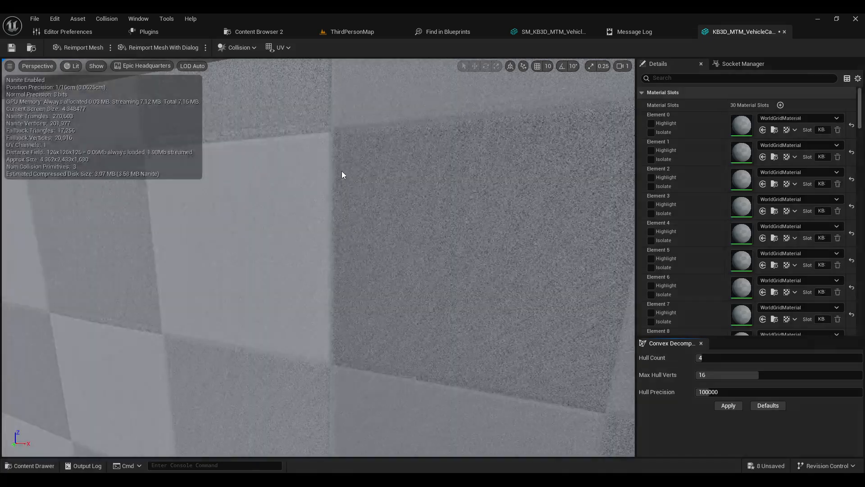
pyautogui.scroll(-8, 352, 182)
pyautogui.moveTo(366, 192); pyautogui.dragTo(347, 194, button='right')
pyautogui.scroll(-1, 364, 194)
pyautogui.moveTo(220, 236); pyautogui.dragTo(374, 275, button='right')
pyautogui.scroll(3, 338, 234)
pyautogui.moveTo(93, 128)
pyautogui.mouseDown(button='right')
pyautogui.moveTo(130, 149)
pyautogui.moveTo(103, 118)
pyautogui.moveTo(93, 128)
pyautogui.mouseUp(button='right')
pyautogui.click(96, 68)
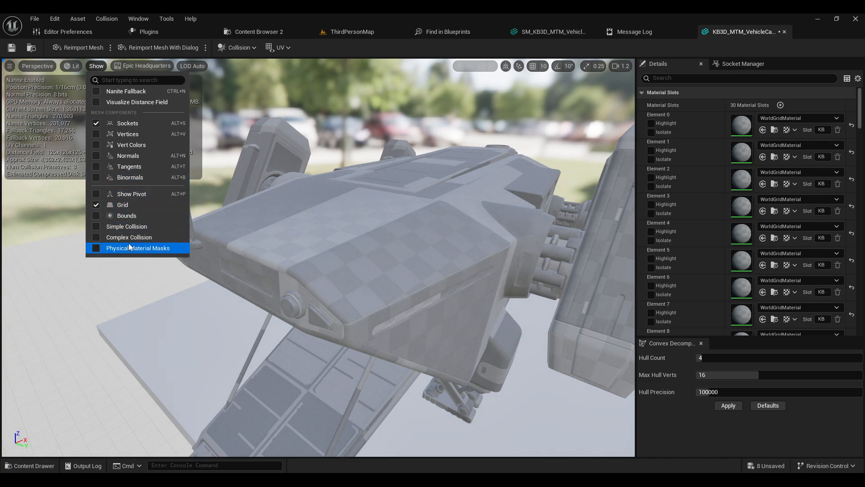
pyautogui.click(129, 228)
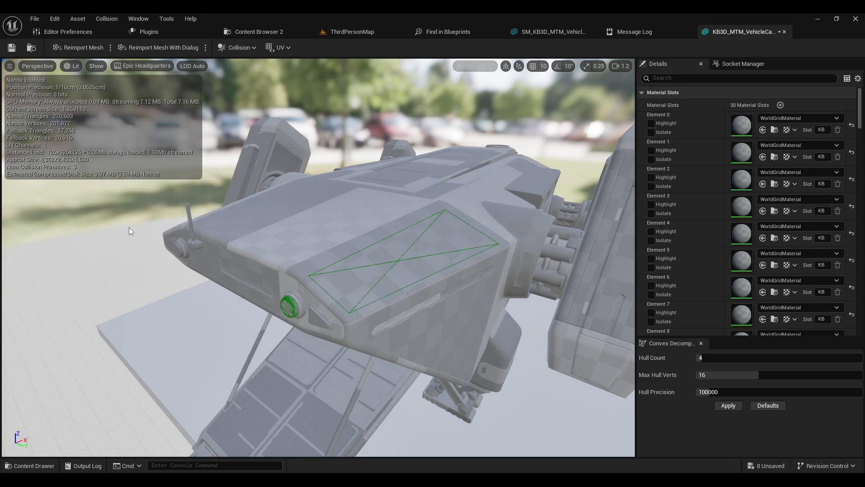
# Step: Inspect the body mesh's collision hulls from several angles around the cockpit
pyautogui.moveTo(129, 226); pyautogui.dragTo(145, 222, button='right')
pyautogui.press('d')
pyautogui.moveTo(361, 273); pyautogui.dragTo(337, 277, button='right')
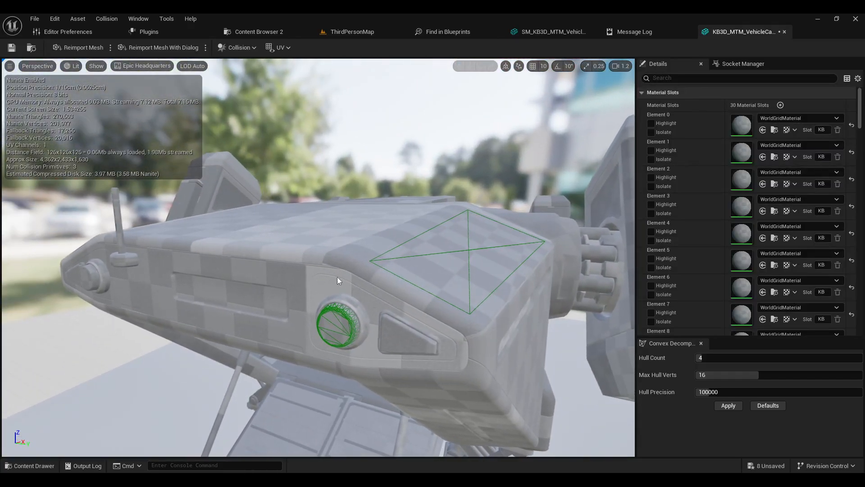
pyautogui.press('w')
pyautogui.moveTo(314, 215); pyautogui.dragTo(323, 307, button='right')
pyautogui.press('s')
pyautogui.press('w')
pyautogui.press('s')
pyautogui.press('s')
pyautogui.moveTo(315, 245)
pyautogui.mouseDown(button='right')
pyautogui.moveTo(298, 249)
pyautogui.moveTo(306, 246)
pyautogui.mouseUp(button='right')
pyautogui.press('w')
pyautogui.press('a')
pyautogui.moveTo(352, 225); pyautogui.dragTo(334, 220, button='right')
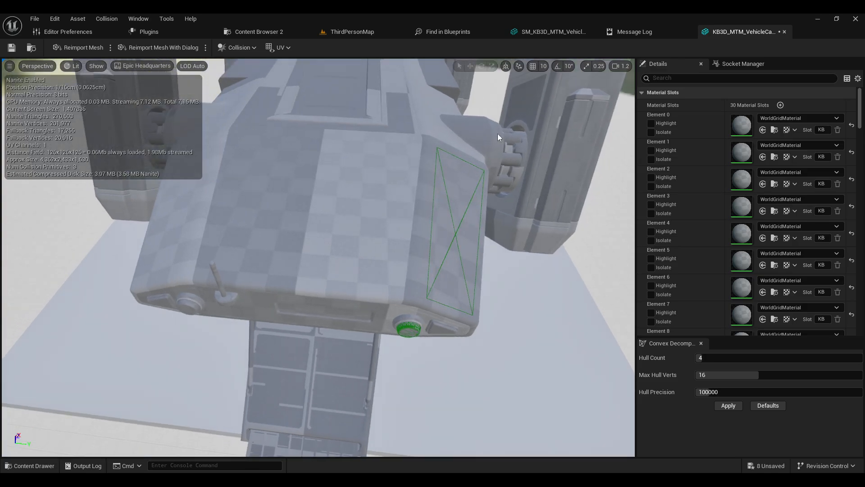
# Step: Switch to Blender and examine the UCX body collision objects around the ship's cockpit
pyautogui.click(168, 7)
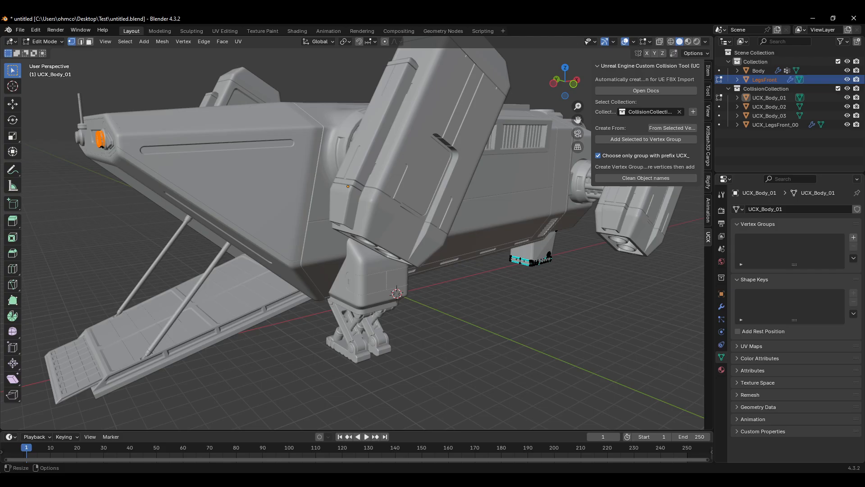
pyautogui.click(771, 116)
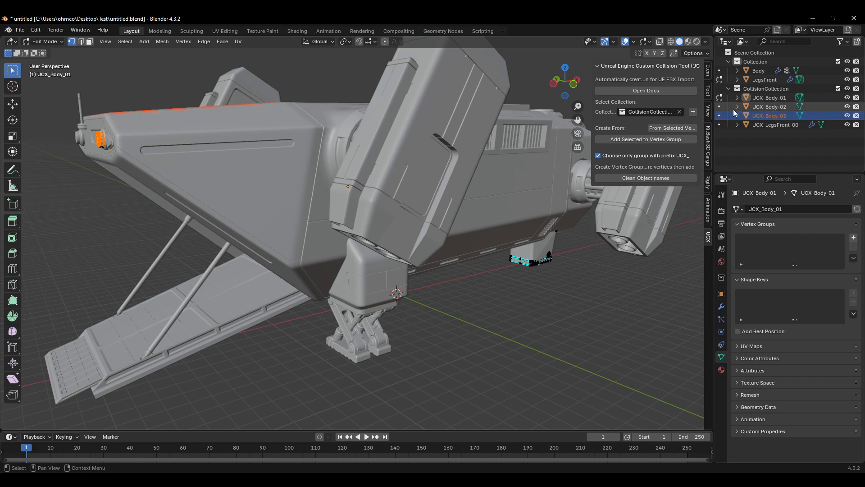
pyautogui.click(768, 97)
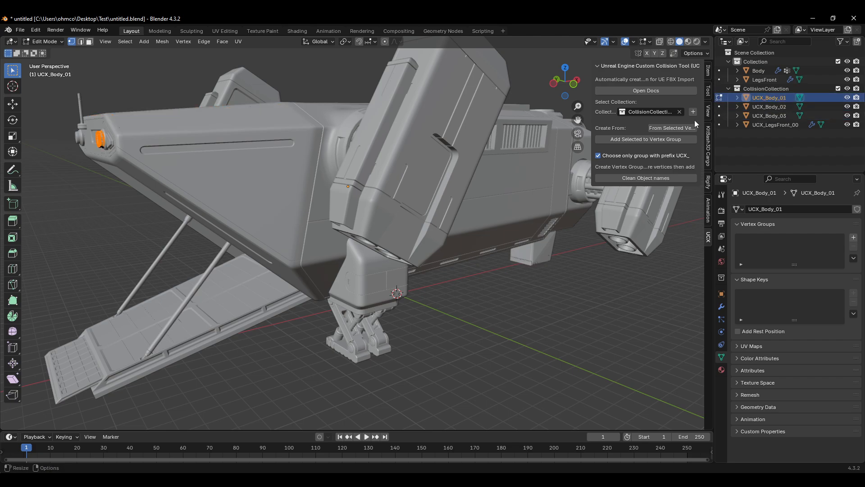
pyautogui.rightClick(201, 275)
pyautogui.rightClick(303, 129)
pyautogui.click(303, 129)
pyautogui.scroll(4, 420, 233)
pyautogui.moveTo(420, 232); pyautogui.dragTo(375, 220, button='middle')
pyautogui.rightClick(350, 191)
pyautogui.scroll(-4, 339, 186)
pyautogui.moveTo(339, 187); pyautogui.dragTo(420, 207, button='middle')
# Step: Compare UCX_Body_02 and UCX_Body_03 in edit mode to see which faces of the cockpit top each covers
pyautogui.click(782, 116)
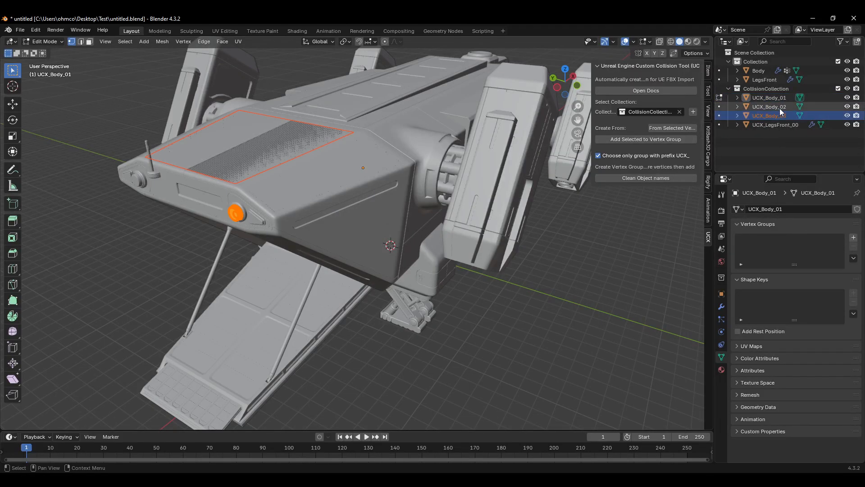
pyautogui.scroll(5, 283, 130)
pyautogui.scroll(-3, 306, 162)
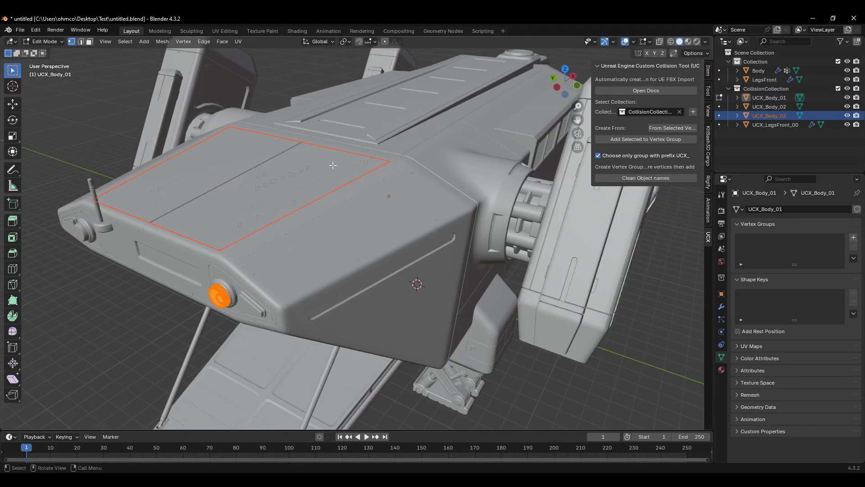
pyautogui.moveTo(306, 162); pyautogui.dragTo(324, 149, button='middle')
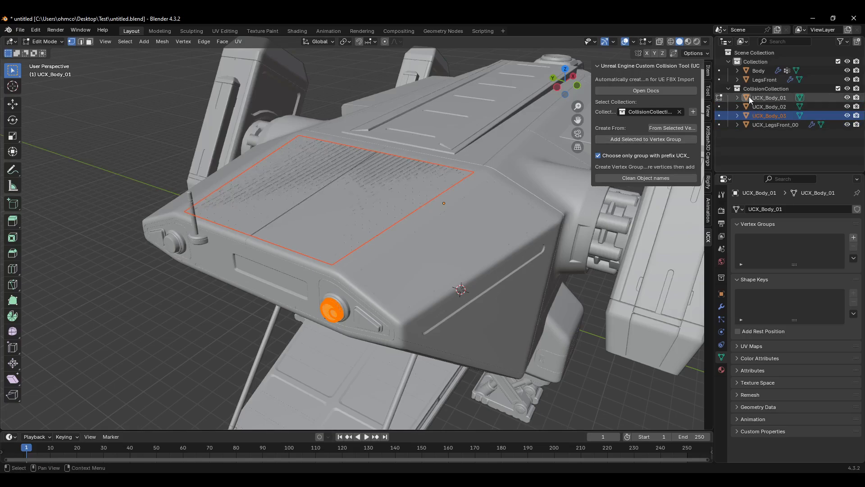
pyautogui.click(719, 106)
pyautogui.click(720, 115)
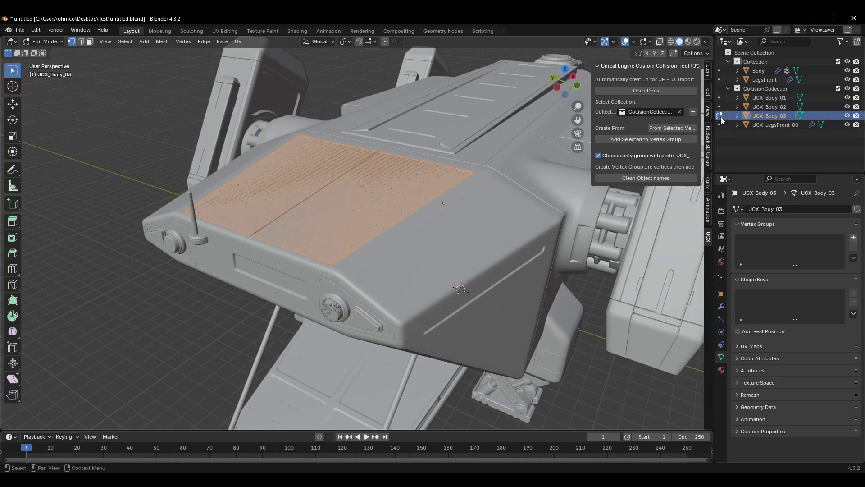
pyautogui.click(770, 109)
pyautogui.click(768, 99)
pyautogui.click(763, 109)
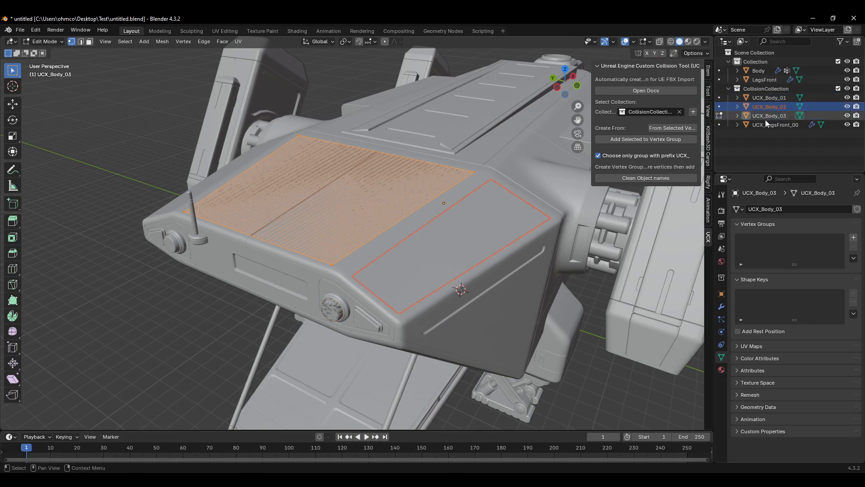
pyautogui.click(767, 117)
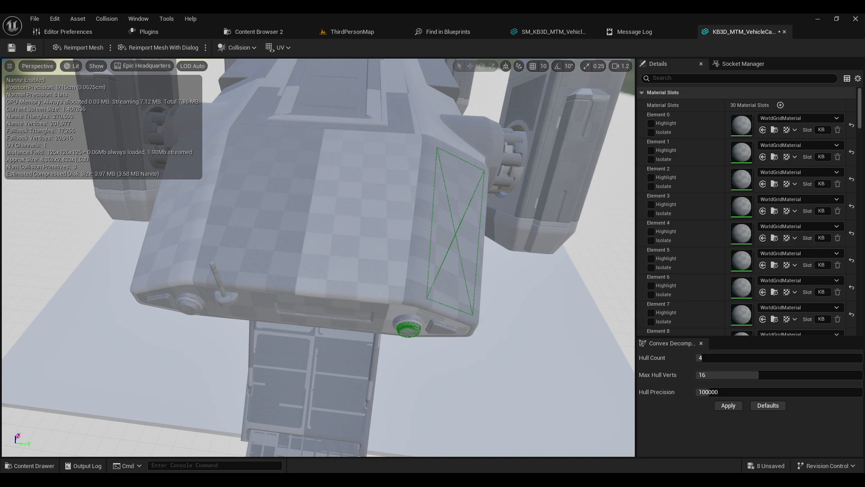
# Step: Examine the body mesh's collision hulls in Unreal from the top and sides
pyautogui.moveTo(395, 198); pyautogui.dragTo(389, 191, button='right')
pyautogui.moveTo(462, 298); pyautogui.dragTo(550, 238, button='right')
pyautogui.click(458, 202)
pyautogui.moveTo(459, 201); pyautogui.dragTo(423, 186, button='right')
pyautogui.click(371, 204)
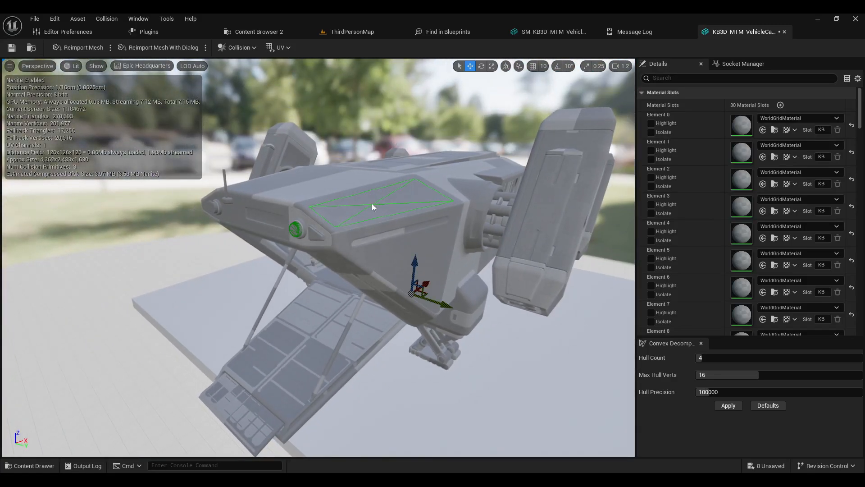
pyautogui.moveTo(368, 204)
pyautogui.mouseDown(button='right')
pyautogui.moveTo(397, 201)
pyautogui.moveTo(374, 181)
pyautogui.moveTo(388, 203)
pyautogui.moveTo(361, 207)
pyautogui.moveTo(370, 211)
pyautogui.moveTo(356, 194)
pyautogui.moveTo(383, 132)
pyautogui.moveTo(322, 148)
pyautogui.moveTo(356, 145)
pyautogui.moveTo(364, 203)
pyautogui.mouseUp(button='right')
pyautogui.click(361, 207)
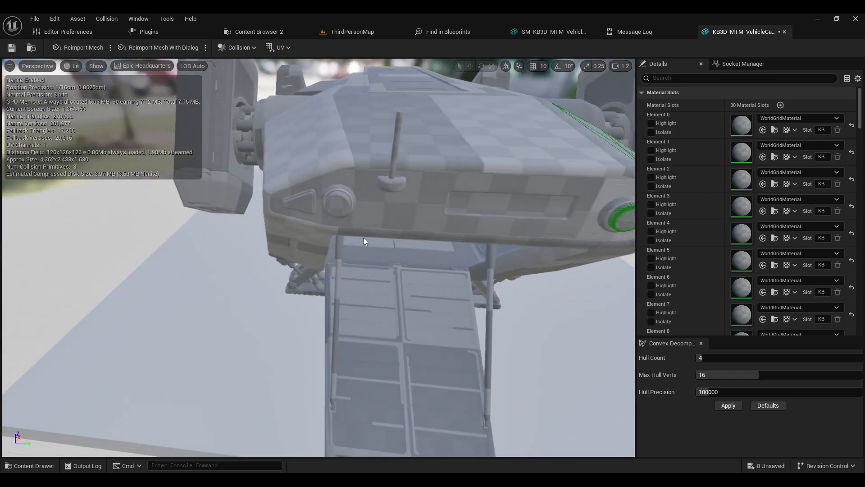
pyautogui.moveTo(522, 298); pyautogui.dragTo(494, 311, button='right')
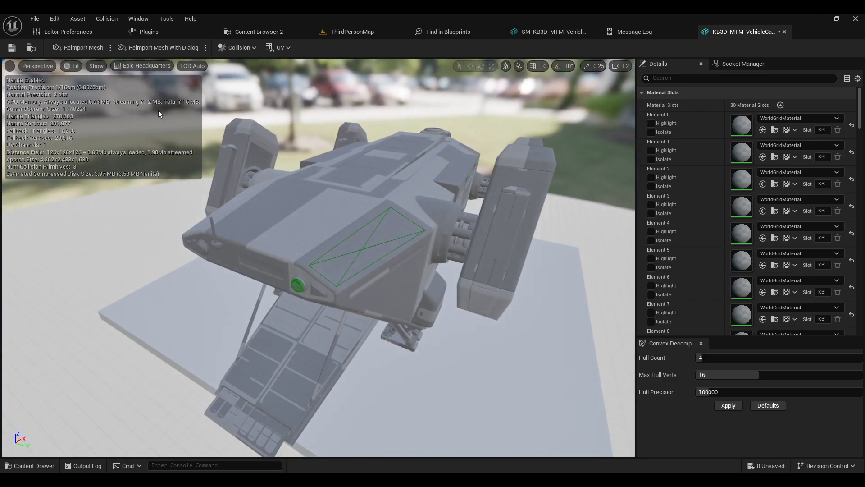
# Step: Assign the imported body static mesh to the Ship blueprint's StaticMesh component and compile the blueprint
pyautogui.click(340, 31)
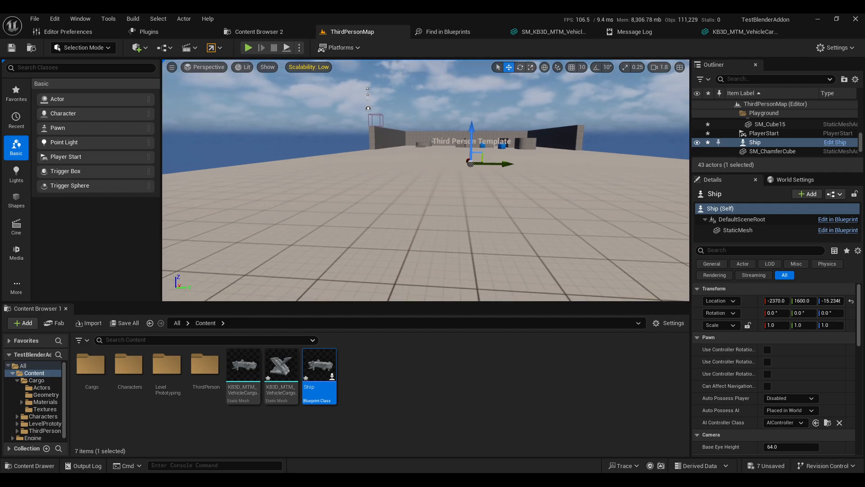
pyautogui.moveTo(419, 149); pyautogui.dragTo(459, 156, button='right')
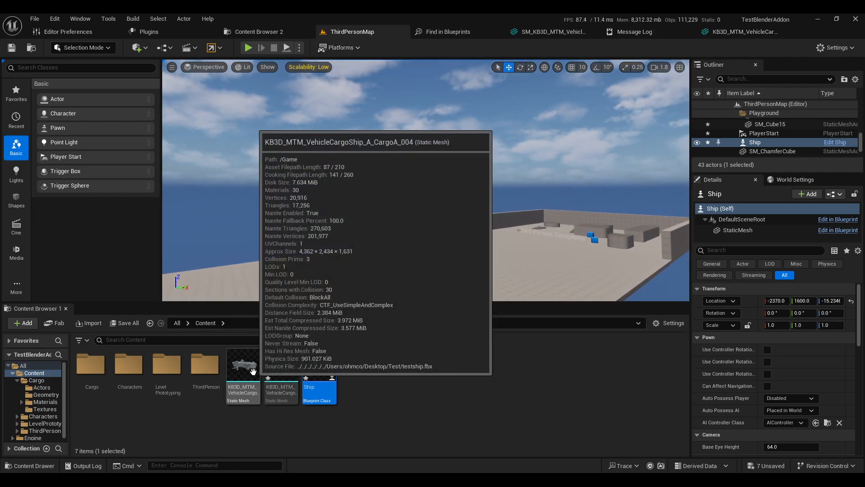
pyautogui.doubleClick(317, 375)
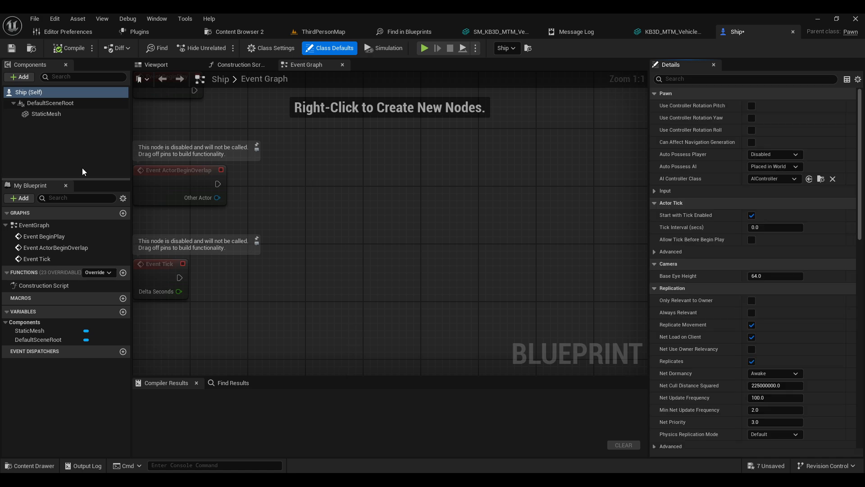
pyautogui.click(46, 114)
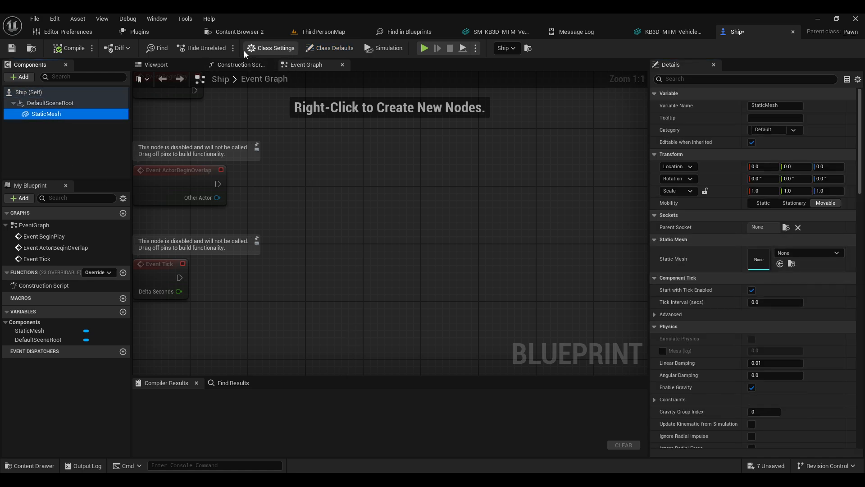
pyautogui.hotkey('ctrl', 'space')
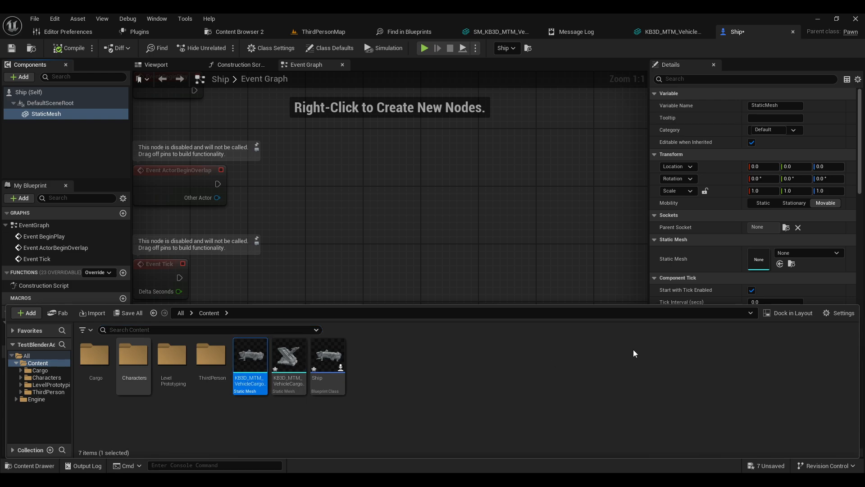
pyautogui.click(781, 263)
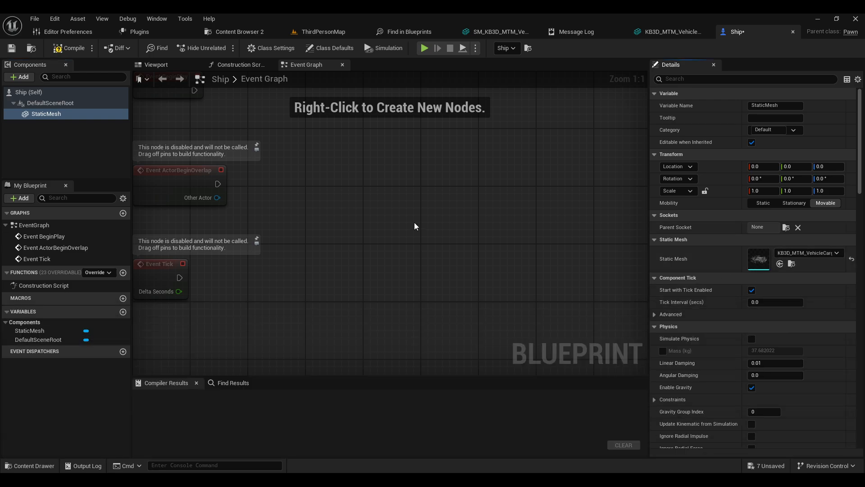
pyautogui.click(66, 48)
pyautogui.click(158, 67)
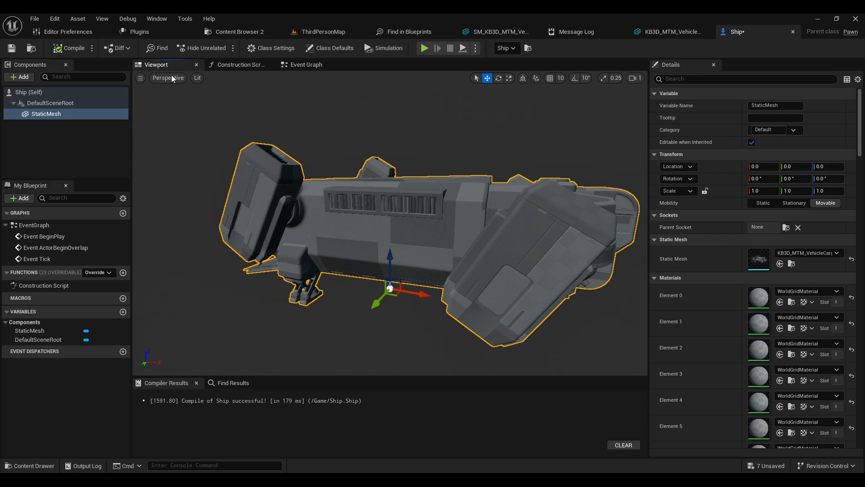
pyautogui.moveTo(316, 189); pyautogui.dragTo(397, 171, button='right')
pyautogui.press('s')
pyautogui.moveTo(280, 86); pyautogui.dragTo(318, 99, button='right')
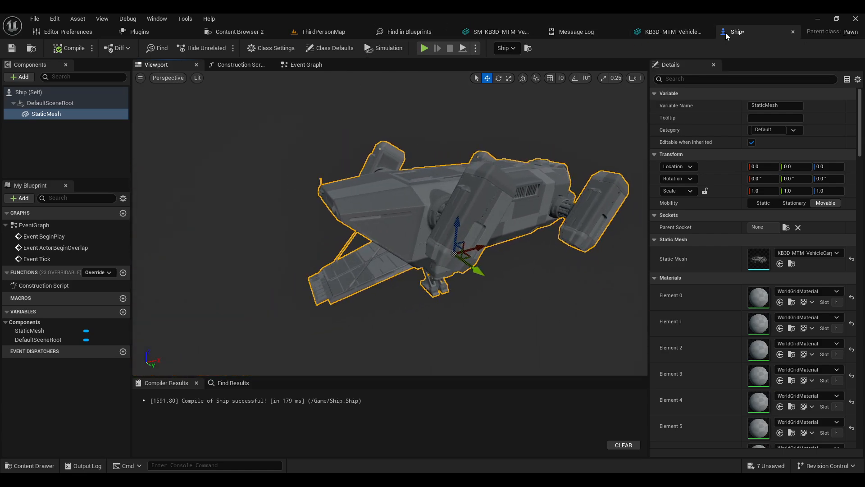
# Step: Move the PlayerStart in the level up onto the top of the ship's body, near the cockpit
pyautogui.click(337, 32)
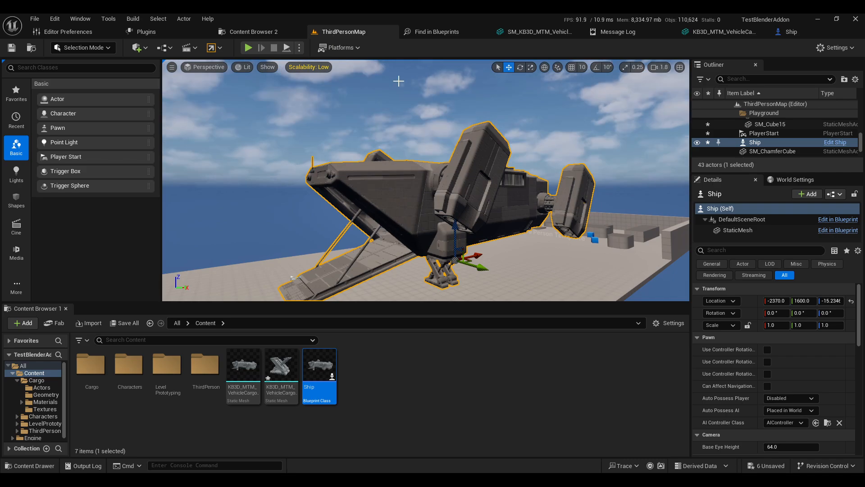
pyautogui.moveTo(448, 185)
pyautogui.mouseDown(button='right')
pyautogui.moveTo(438, 180)
pyautogui.moveTo(453, 198)
pyautogui.moveTo(448, 185)
pyautogui.mouseUp(button='right')
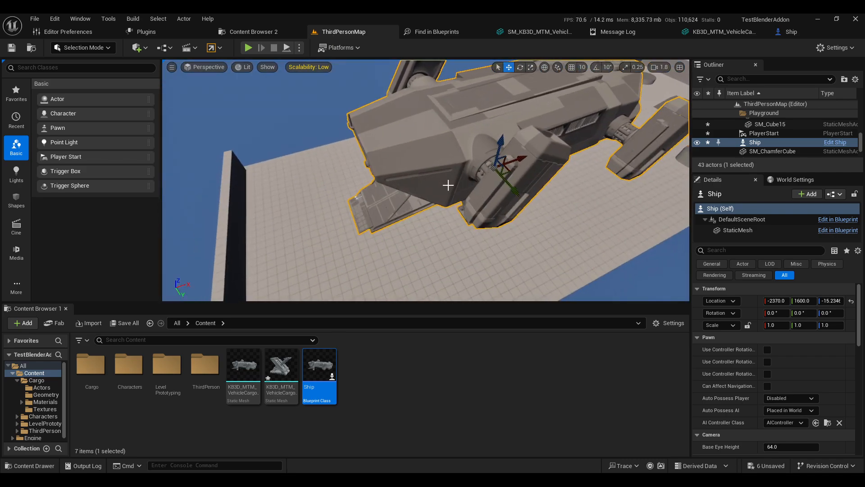
pyautogui.moveTo(355, 203); pyautogui.dragTo(400, 186, button='right')
pyautogui.click(397, 166)
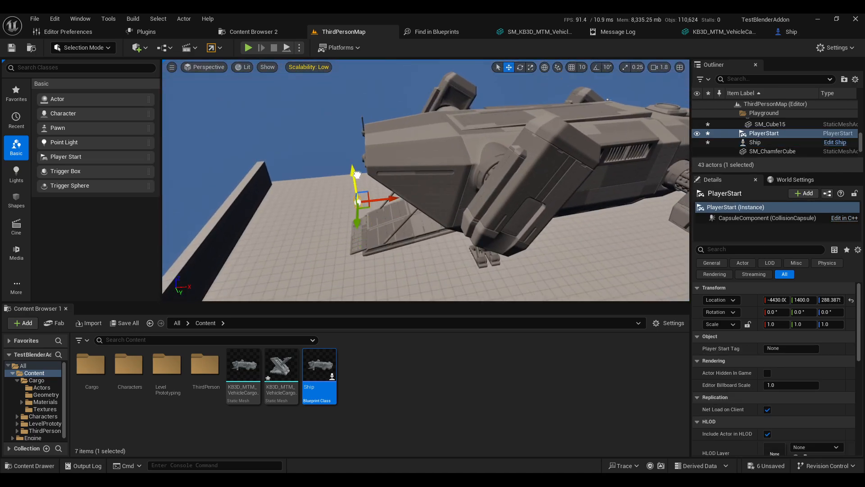
pyautogui.moveTo(357, 175); pyautogui.dragTo(350, 92)
pyautogui.moveTo(321, 137)
pyautogui.mouseDown(button='right')
pyautogui.moveTo(325, 131)
pyautogui.moveTo(338, 158)
pyautogui.moveTo(321, 137)
pyautogui.mouseUp(button='right')
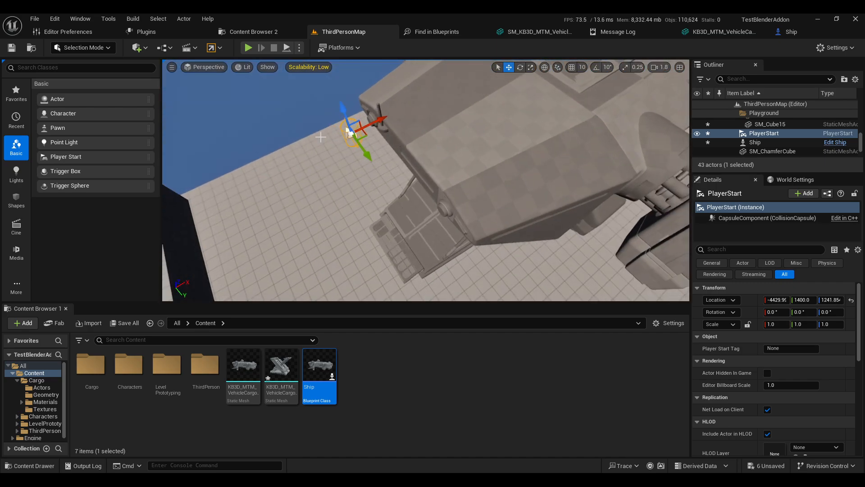
pyautogui.moveTo(378, 153); pyautogui.dragTo(473, 109)
pyautogui.moveTo(474, 108); pyautogui.dragTo(433, 167, button='right')
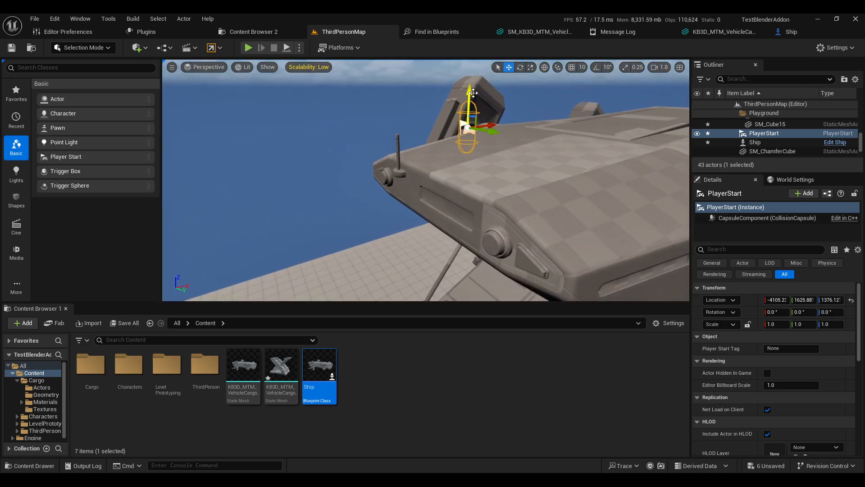
pyautogui.moveTo(469, 114); pyautogui.dragTo(471, 118, button='right')
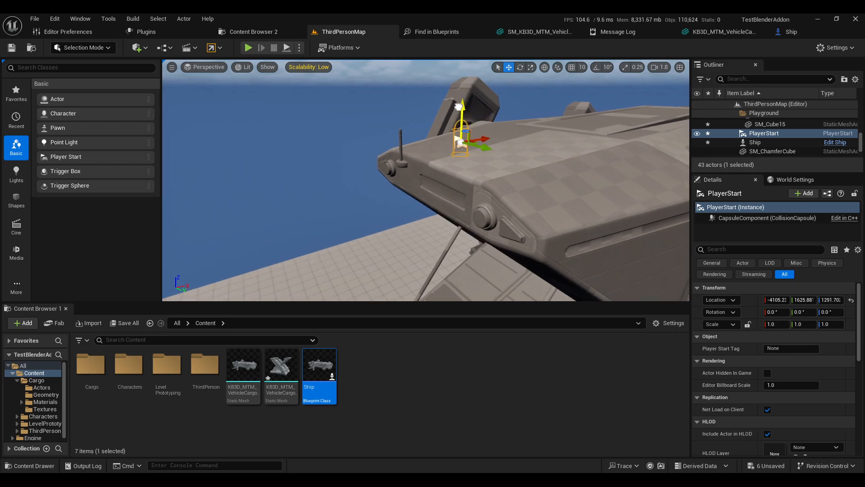
pyautogui.moveTo(461, 99); pyautogui.dragTo(464, 94)
pyautogui.moveTo(467, 130); pyautogui.dragTo(452, 139, button='right')
pyautogui.scroll(3, 423, 131)
pyautogui.scroll(-3, 423, 131)
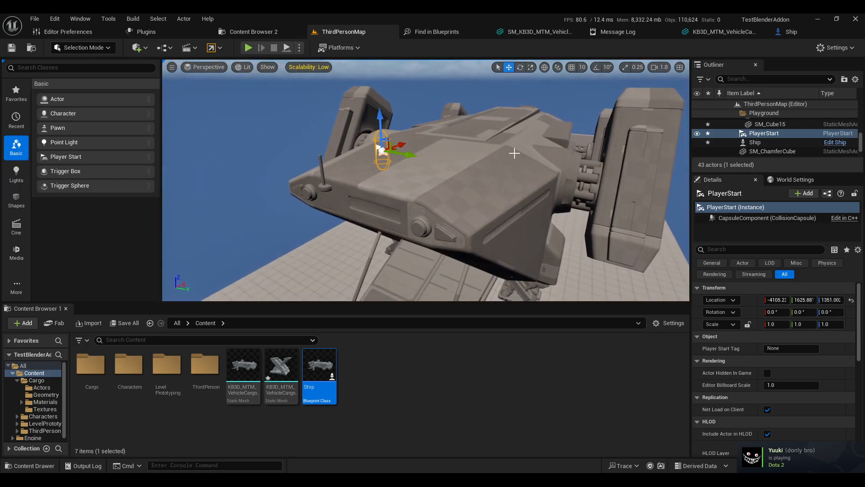
# Step: Play the level and walk the character across the ship's top to test the custom collision, then stop playing
pyautogui.click(247, 47)
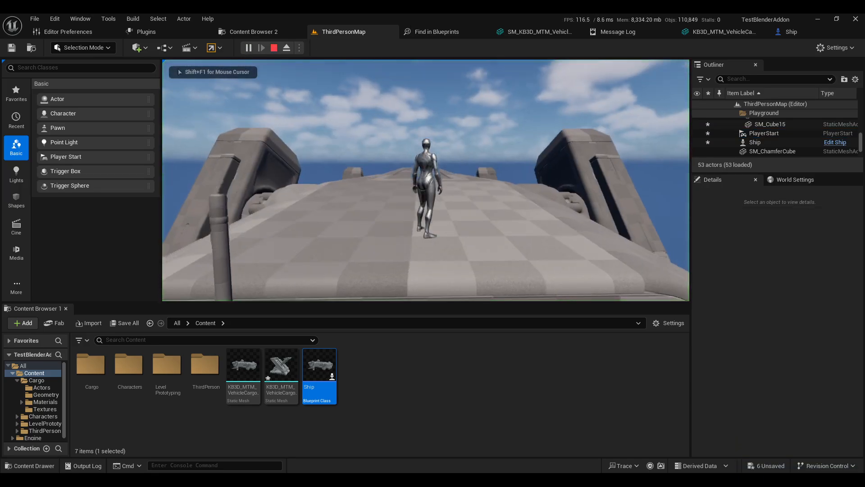
pyautogui.press('d')
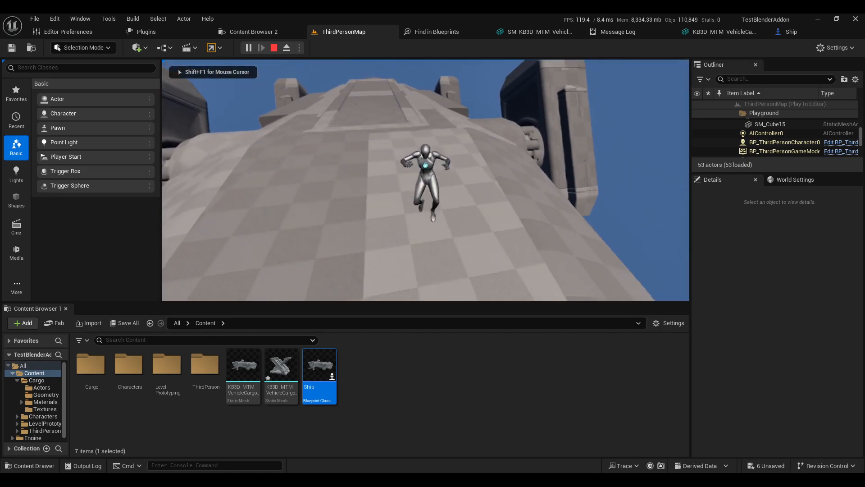
pyautogui.press('w')
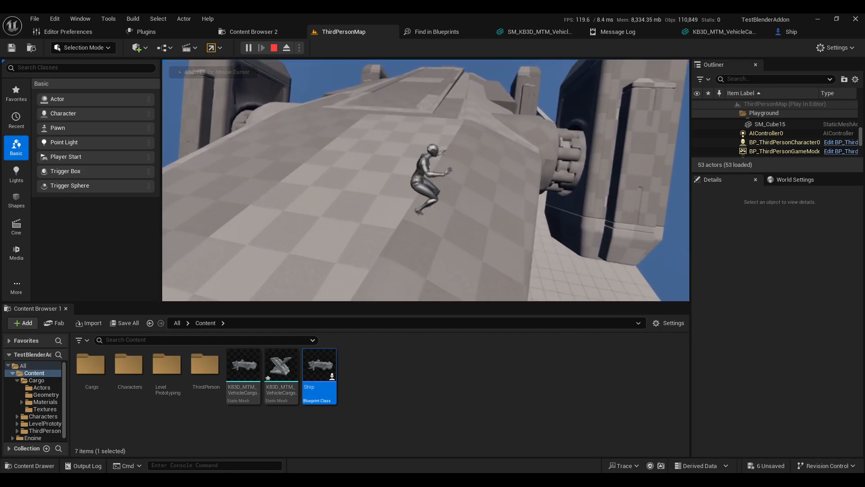
pyautogui.press('space')
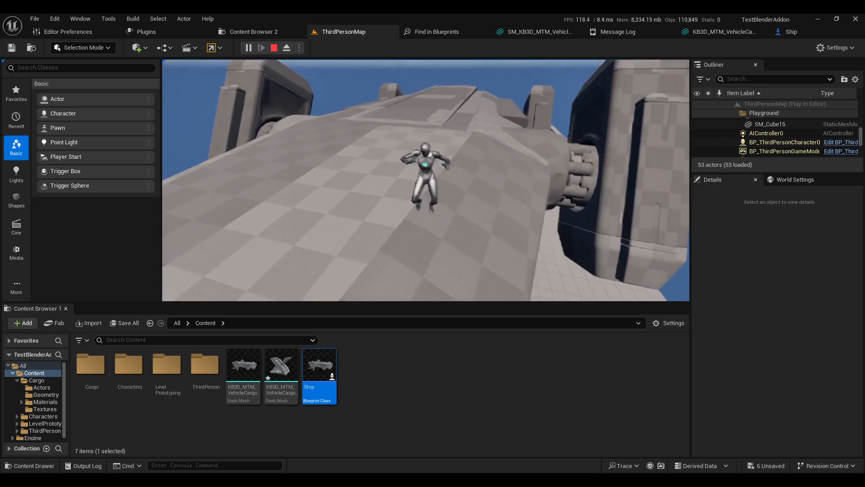
pyautogui.press('a')
pyautogui.press('w')
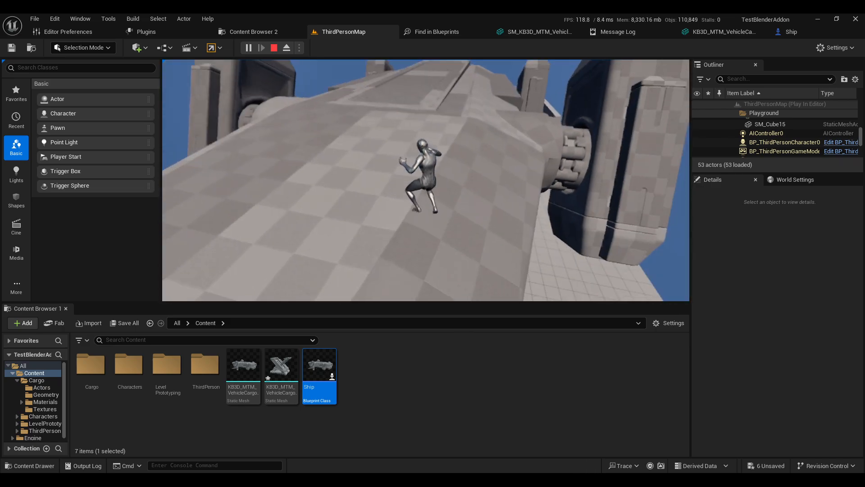
pyautogui.press('Escape')
# Step: Play the level again and run the character toward the ship's edges and side pods to test collision
pyautogui.click(242, 46)
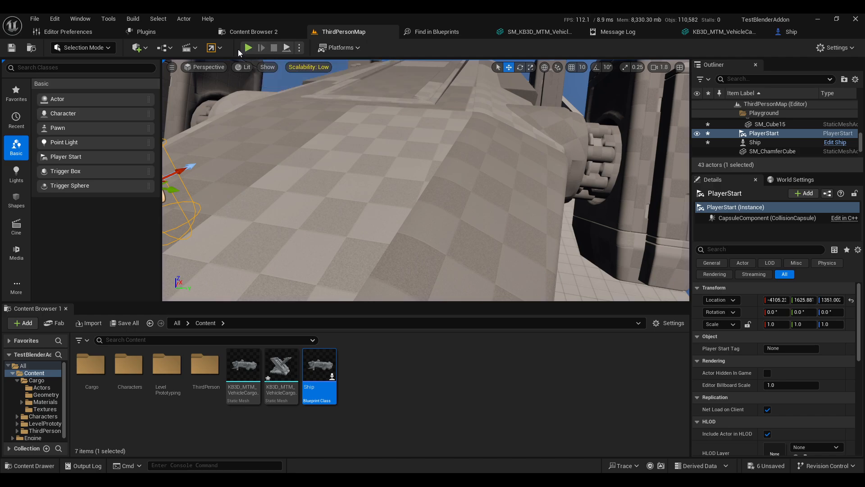
pyautogui.press('d')
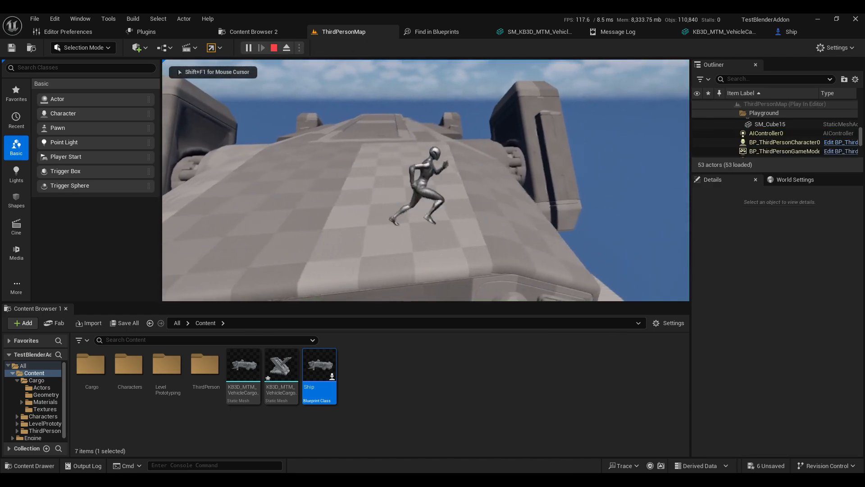
pyautogui.press('s')
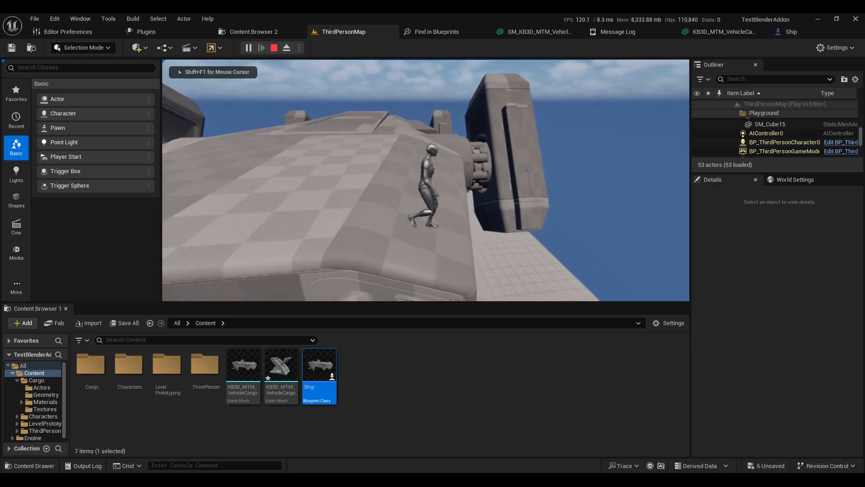
pyautogui.press('w')
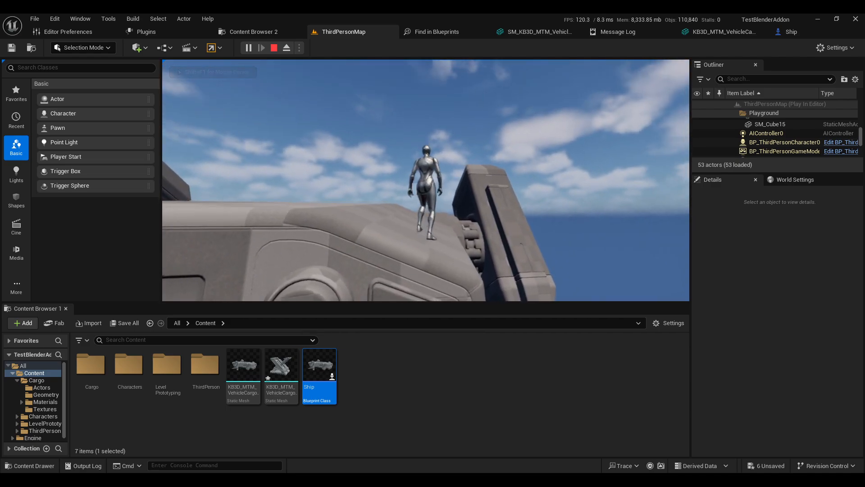
pyautogui.press('s')
pyautogui.press('w')
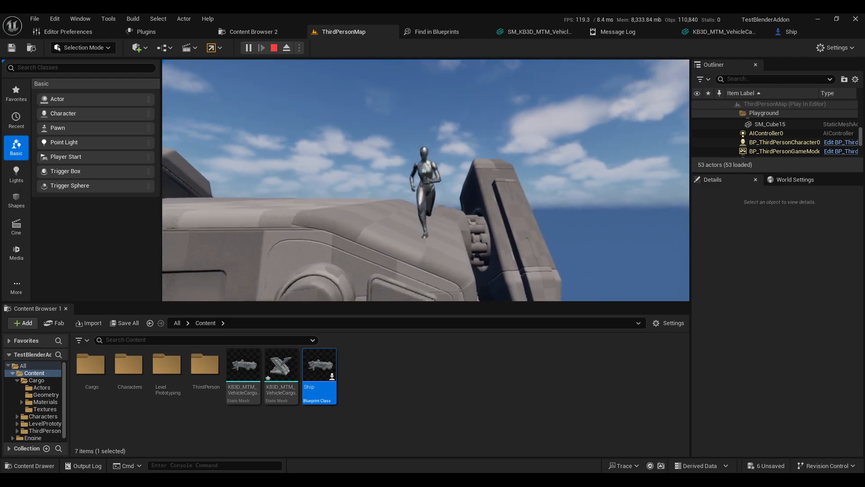
pyautogui.press('a')
pyautogui.press('d')
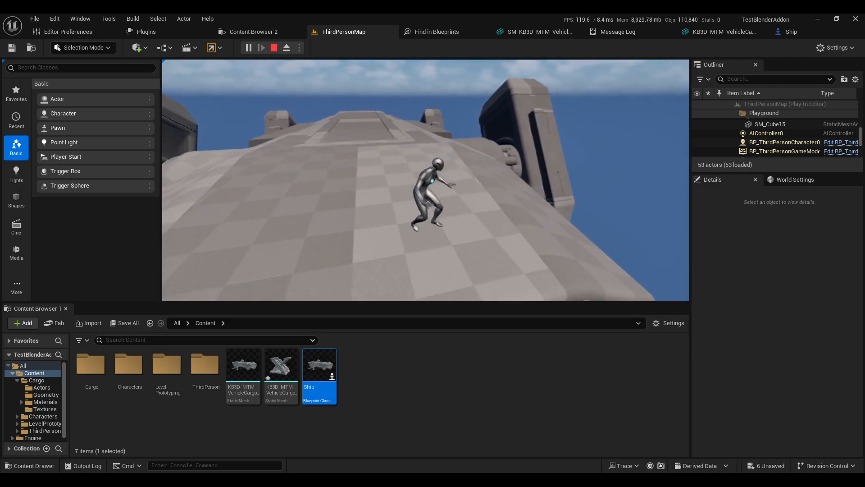
pyautogui.press('Escape')
# Step: Open the ship body static mesh editor and orbit around the model to inspect it
pyautogui.click(536, 31)
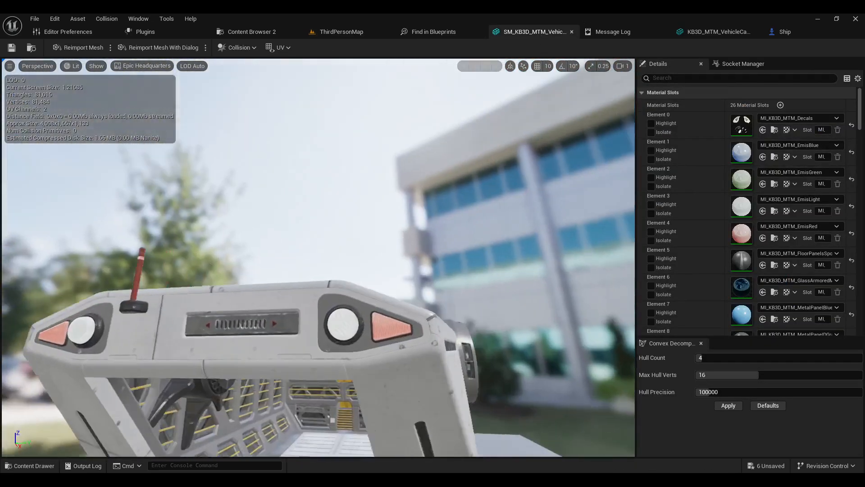
pyautogui.moveTo(506, 170); pyautogui.dragTo(506, 198, button='right')
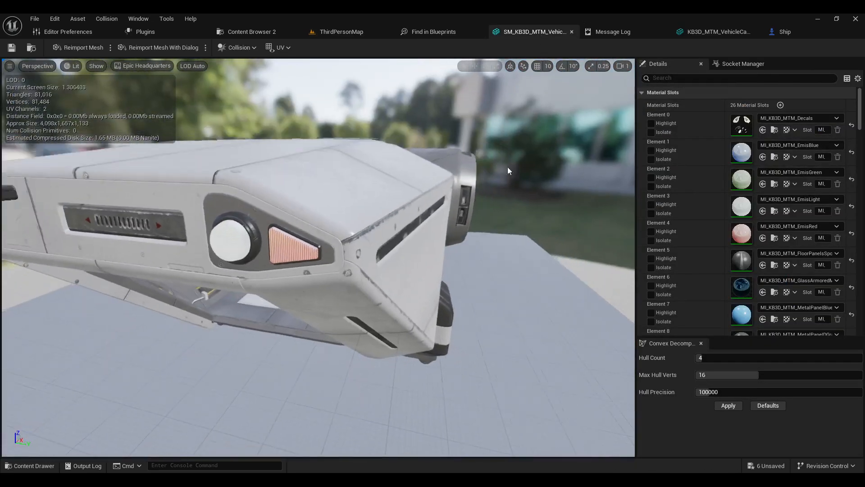
pyautogui.moveTo(363, 235)
pyautogui.mouseDown(button='right')
pyautogui.moveTo(338, 235)
pyautogui.moveTo(363, 235)
pyautogui.mouseUp(button='right')
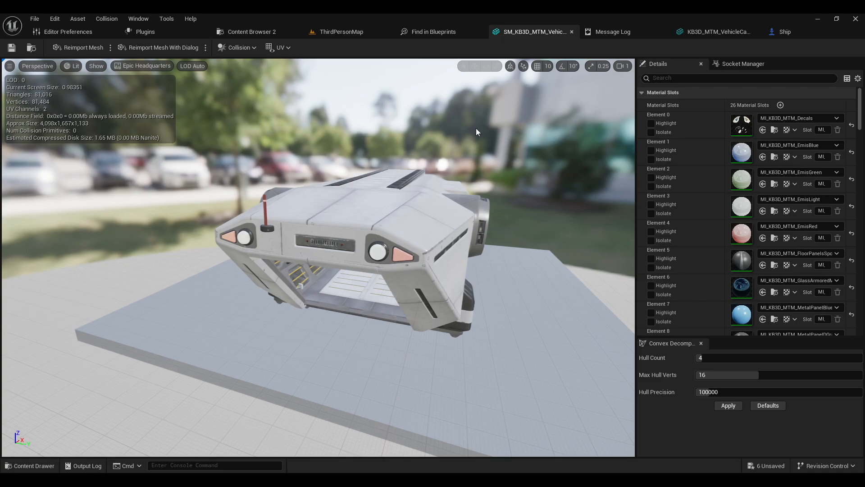
pyautogui.moveTo(477, 131); pyautogui.dragTo(452, 133, button='right')
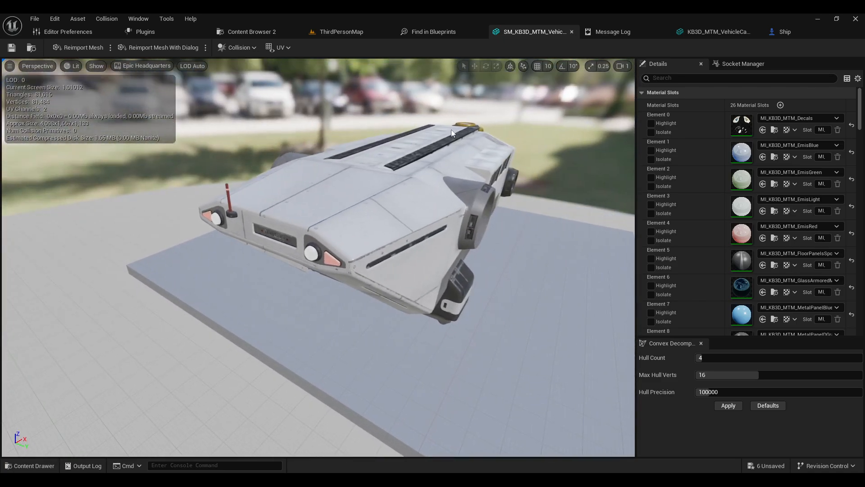
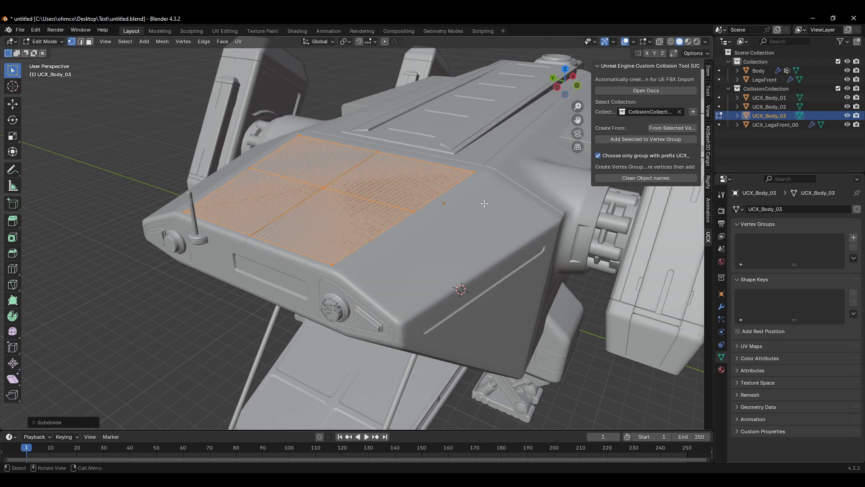
# Step: Undo the subdivision of the UCX_Body_03 hull's top face and clear the selection
pyautogui.click(171, 306)
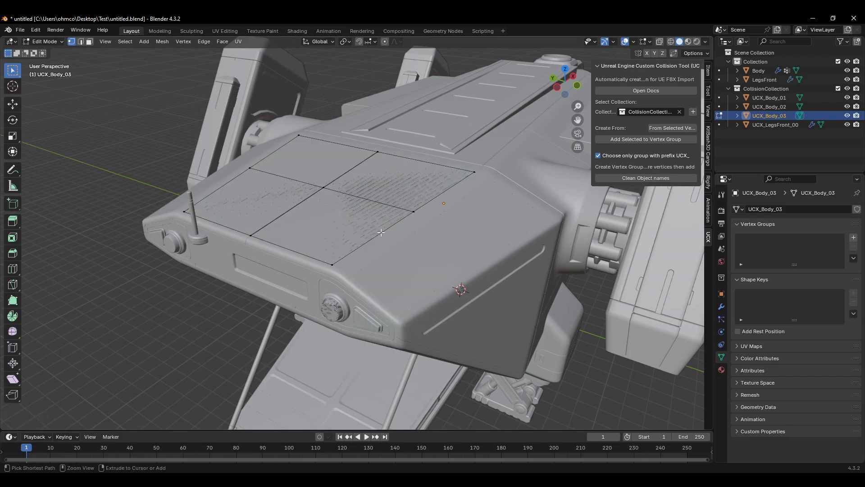
pyautogui.press('a')
pyautogui.click(306, 194)
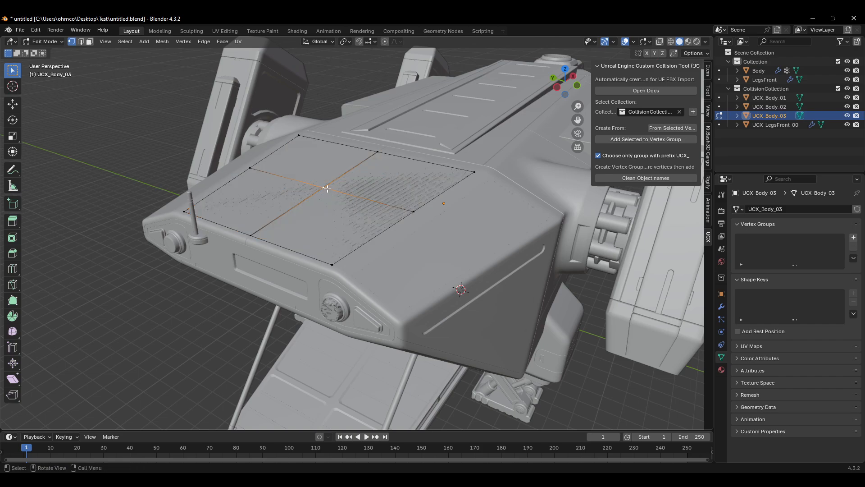
pyautogui.hotkey('ctrl', 'z')
pyautogui.hotkey('ctrl', 'z')
pyautogui.click(172, 362)
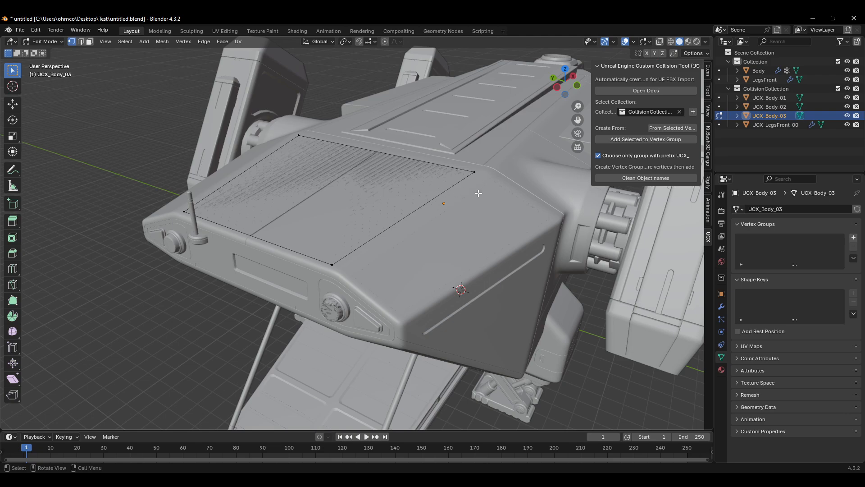
pyautogui.press('a')
# Step: Switch to editing the Body mesh, select the linked front hull section, and create a new UCX hull from the selected vertices
pyautogui.hotkey('alt', 'q')
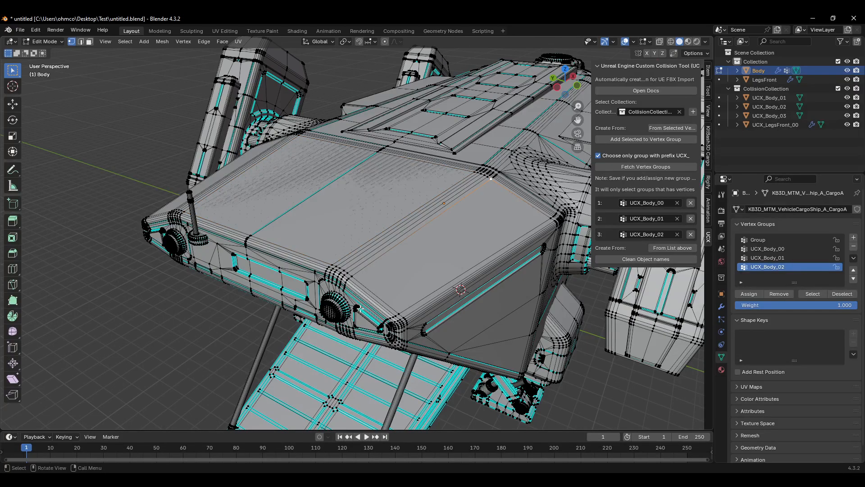
pyautogui.keyDown('alt'); pyautogui.click(355, 275); pyautogui.keyUp('alt')
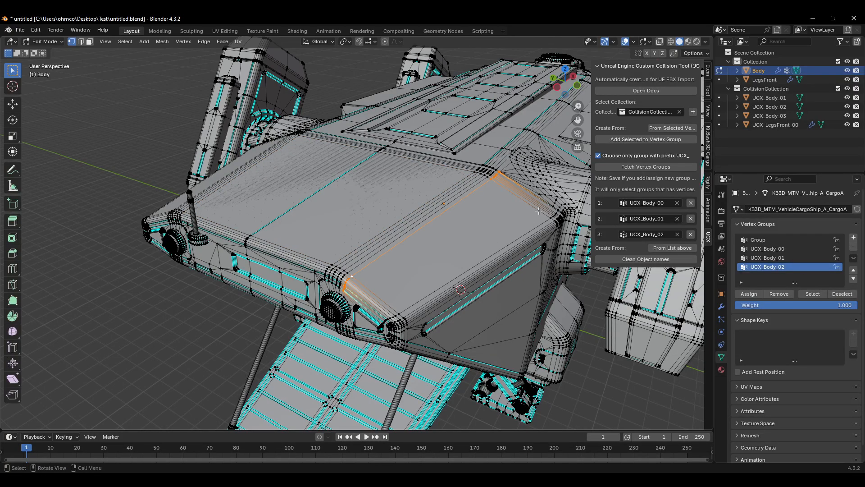
pyautogui.keyDown('alt'); pyautogui.click(552, 218); pyautogui.keyUp('alt')
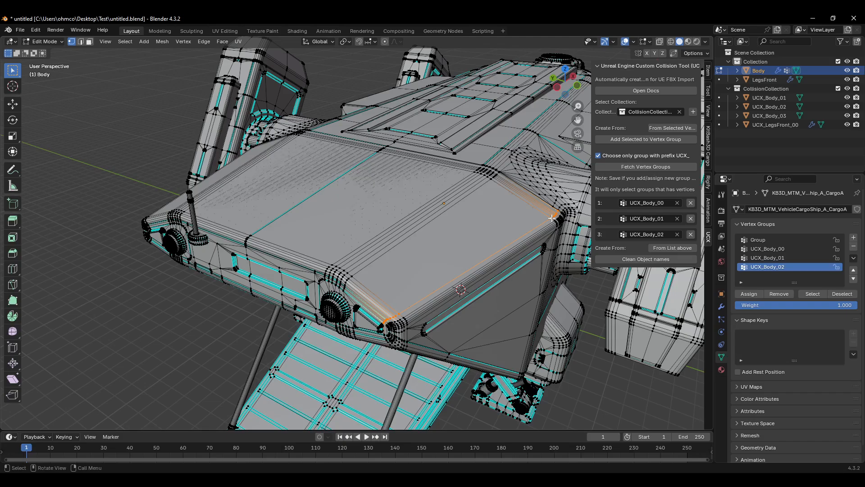
pyautogui.press('l')
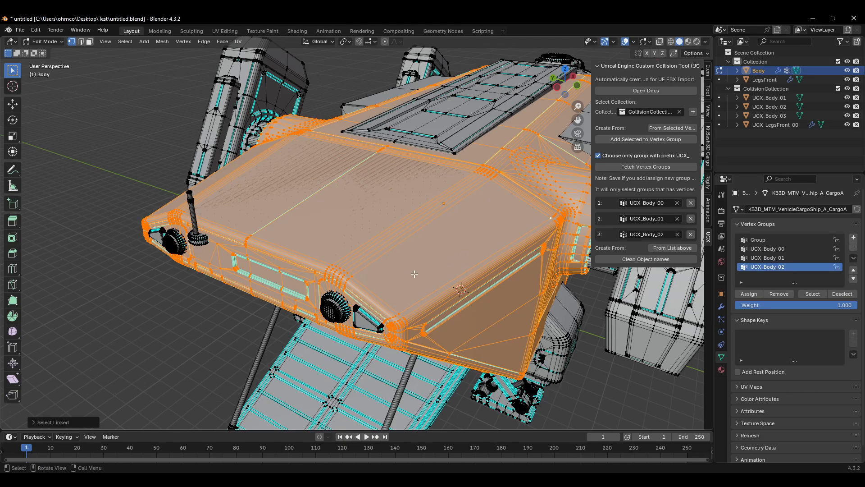
pyautogui.moveTo(455, 228); pyautogui.dragTo(420, 339, button='middle')
pyautogui.scroll(-4, 415, 303)
pyautogui.scroll(2, 424, 336)
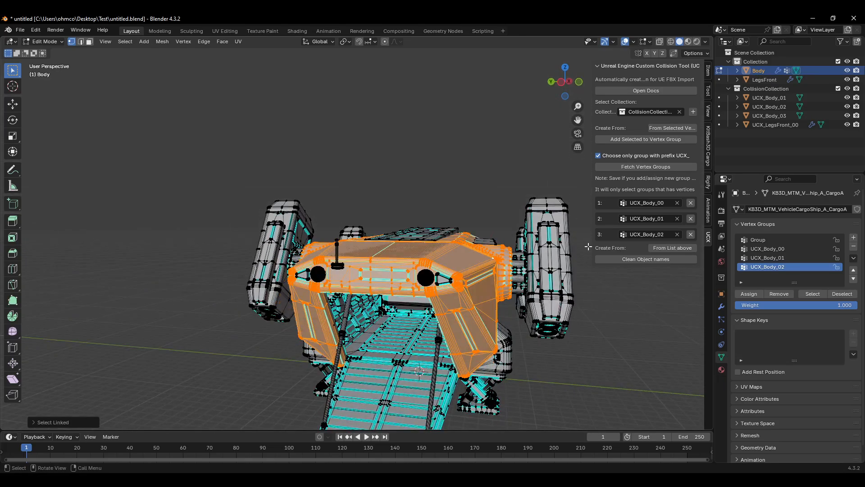
pyautogui.click(671, 129)
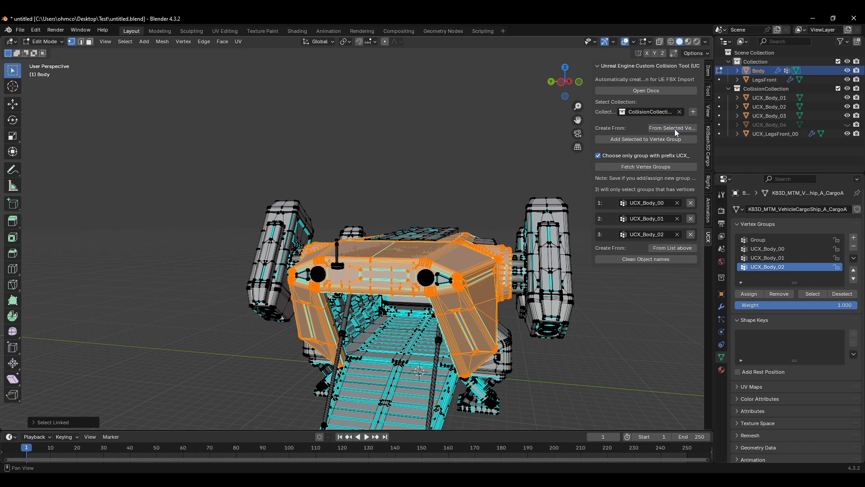
# Step: Hide the ship body to inspect the new UCX_Body_04 hull, then show the body and hide the hull again
pyautogui.click(847, 70)
pyautogui.click(847, 125)
pyautogui.moveTo(496, 272)
pyautogui.mouseDown(button='middle')
pyautogui.moveTo(469, 280)
pyautogui.moveTo(506, 266)
pyautogui.moveTo(506, 257)
pyautogui.moveTo(469, 303)
pyautogui.moveTo(498, 318)
pyautogui.moveTo(505, 282)
pyautogui.mouseUp(button='middle')
pyautogui.moveTo(443, 295); pyautogui.dragTo(417, 284, button='middle')
pyautogui.scroll(3, 360, 328)
pyautogui.scroll(-3, 362, 315)
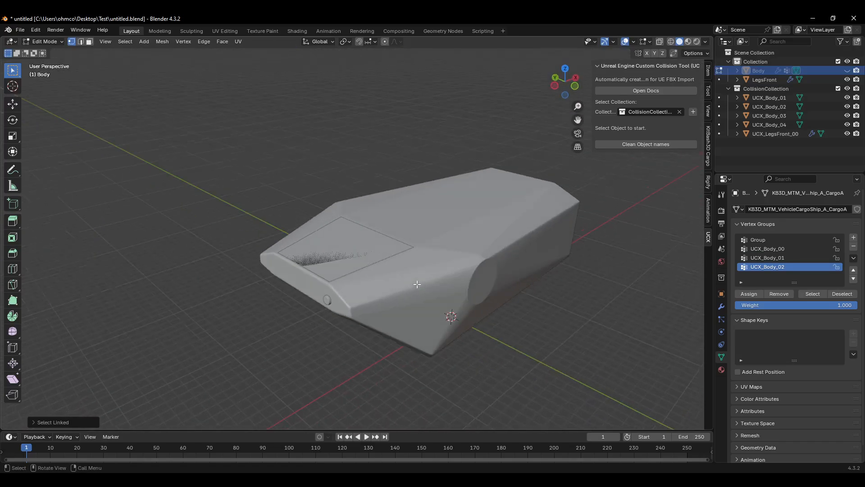
pyautogui.scroll(-3, 449, 261)
pyautogui.scroll(5, 456, 266)
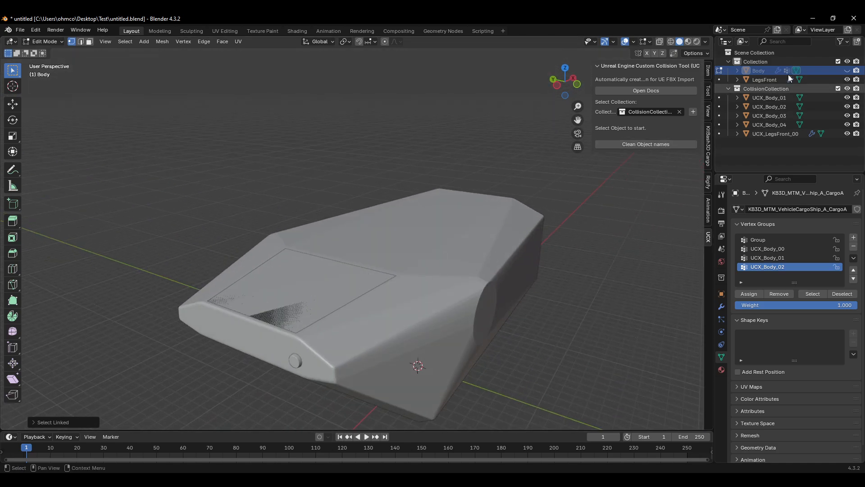
pyautogui.click(847, 71)
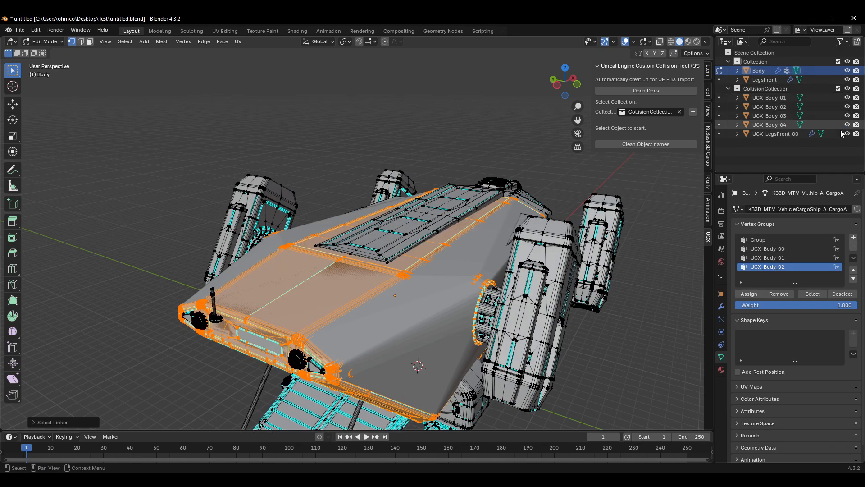
pyautogui.click(848, 125)
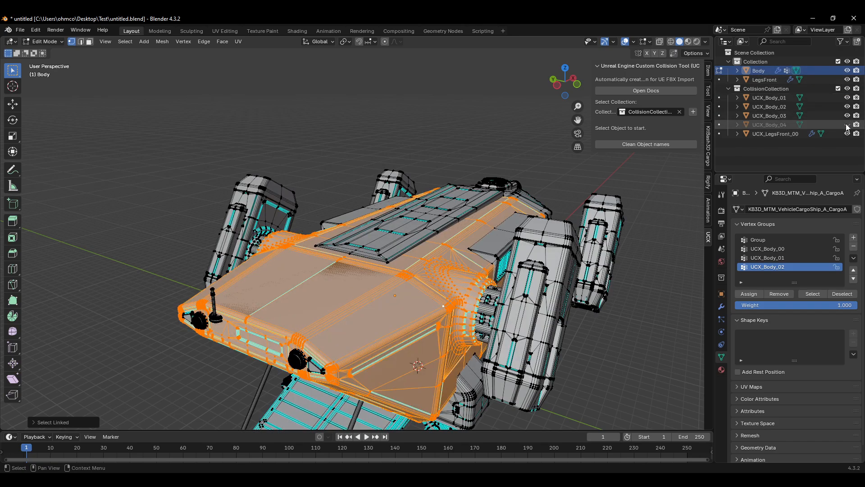
pyautogui.click(848, 125)
pyautogui.click(848, 125)
pyautogui.moveTo(499, 244); pyautogui.dragTo(530, 297, button='middle')
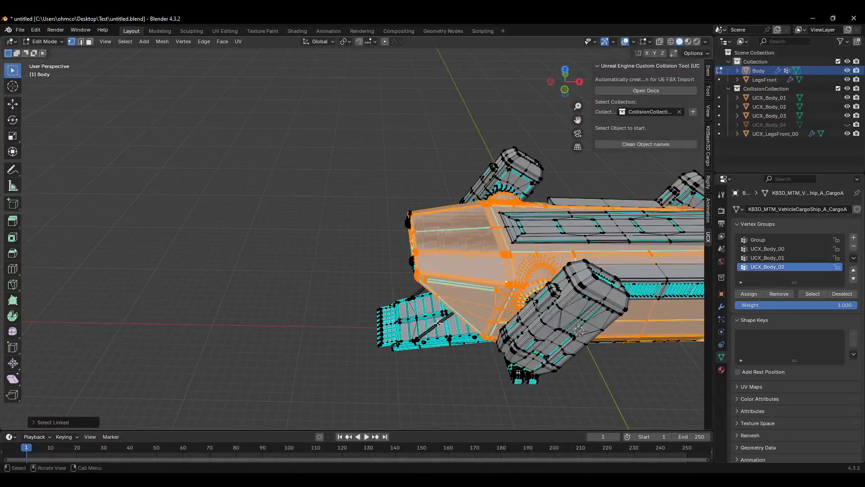
pyautogui.moveTo(438, 323); pyautogui.dragTo(468, 244, button='middle')
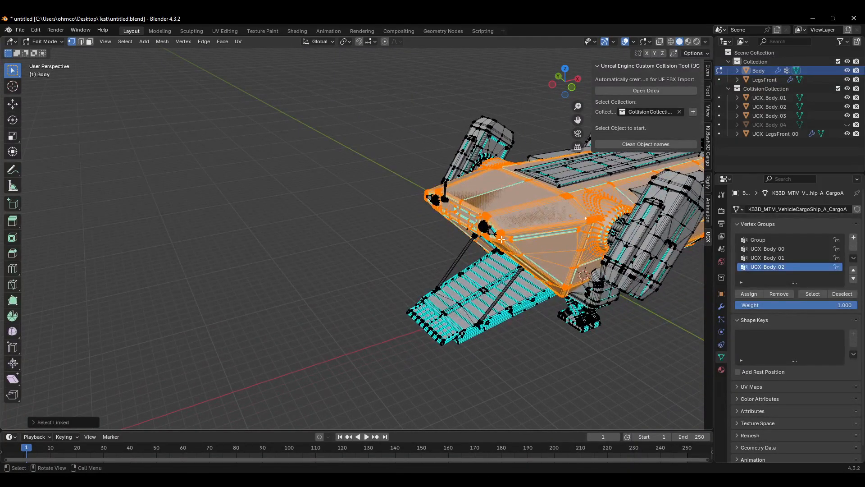
# Step: Return to Object Mode and hide the ship body
pyautogui.click(379, 312)
pyautogui.moveTo(367, 267); pyautogui.dragTo(388, 243, button='middle')
pyautogui.hotkey('shift', 's')
pyautogui.press('Escape')
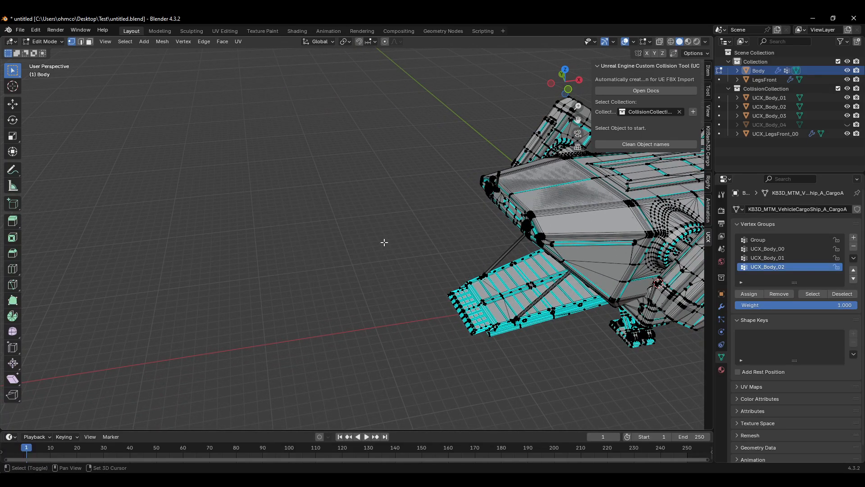
pyautogui.press('Tab')
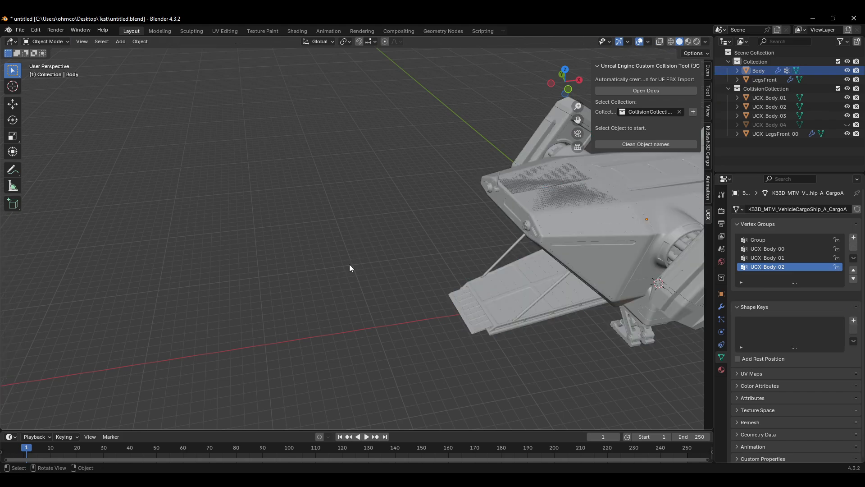
pyautogui.moveTo(340, 269)
pyautogui.mouseDown(button='middle')
pyautogui.moveTo(368, 261)
pyautogui.moveTo(342, 275)
pyautogui.mouseUp(button='middle')
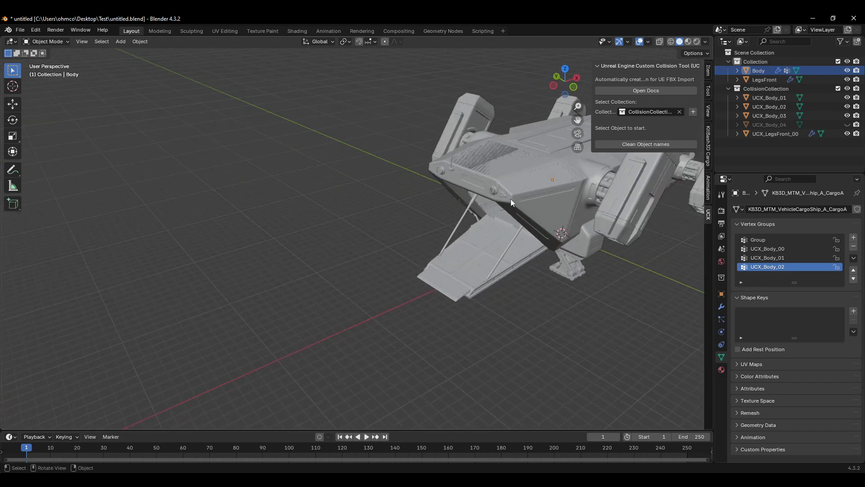
pyautogui.click(511, 198)
pyautogui.press('h')
pyautogui.moveTo(541, 205); pyautogui.dragTo(460, 244, button='middle')
# Step: Hide the front legs, the leg collision cube and the remaining UCX body hulls to clear the viewport
pyautogui.click(502, 211)
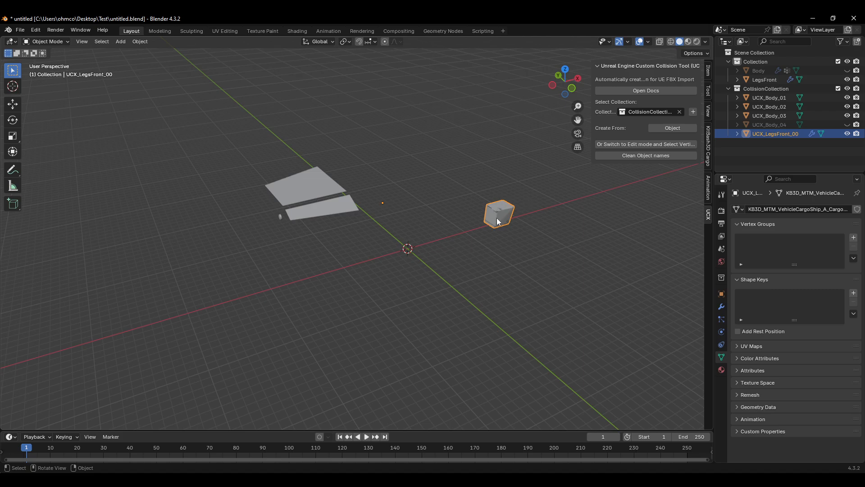
pyautogui.press('h')
pyautogui.moveTo(517, 197); pyautogui.dragTo(481, 223)
pyautogui.press('h')
pyautogui.moveTo(401, 177); pyautogui.dragTo(247, 233)
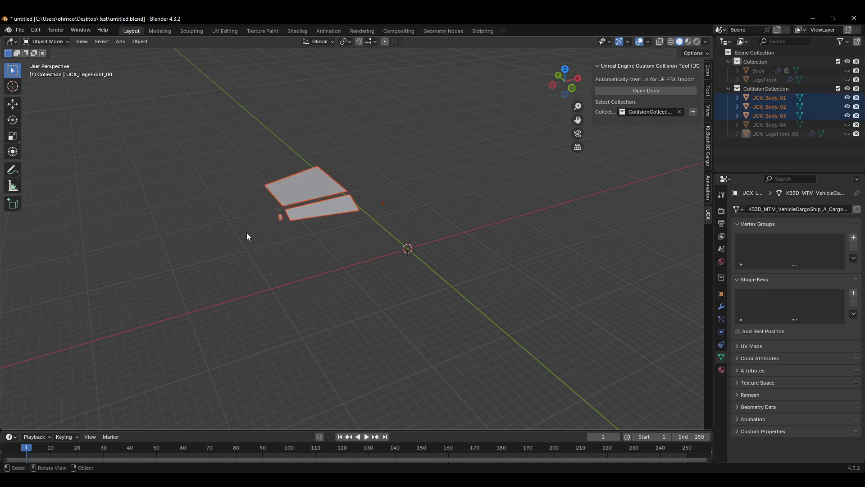
pyautogui.press('h')
pyautogui.moveTo(403, 210); pyautogui.dragTo(439, 285, button='middle')
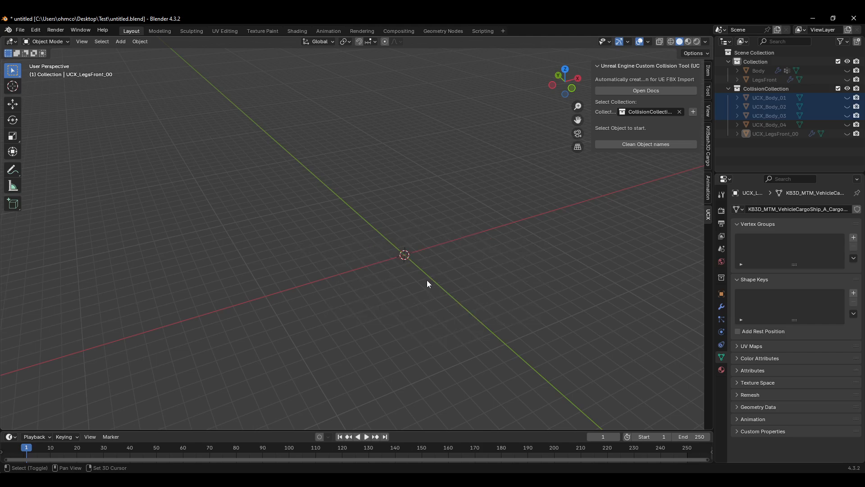
# Step: Snap the selection to the 3D cursor keeping offset, and add a new cube mesh
pyautogui.hotkey('shift', 's')
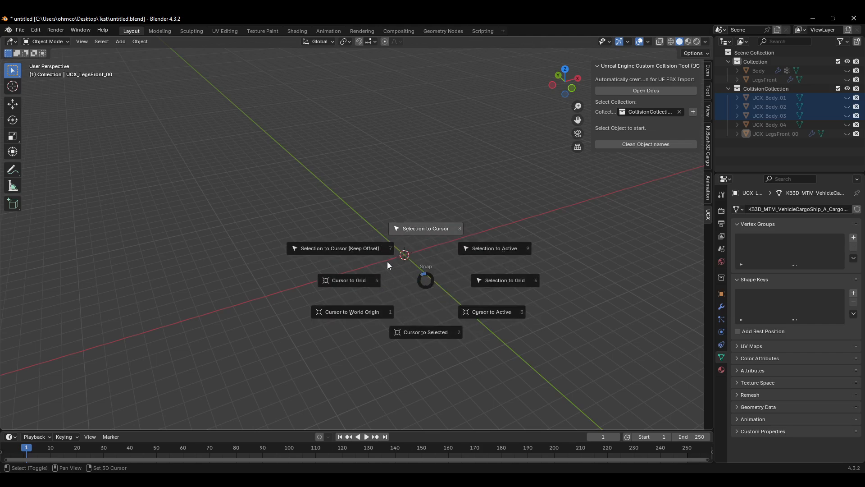
pyautogui.click(339, 248)
pyautogui.hotkey('shift', 'a')
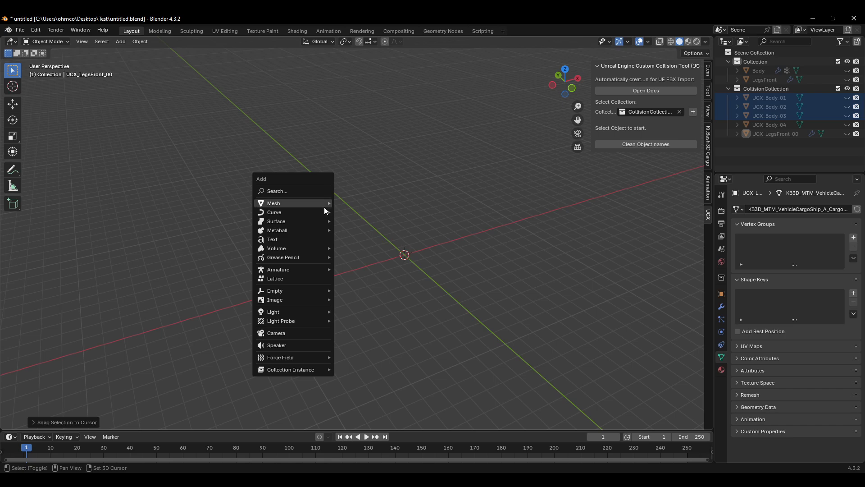
pyautogui.moveTo(324, 207)
pyautogui.click(368, 213)
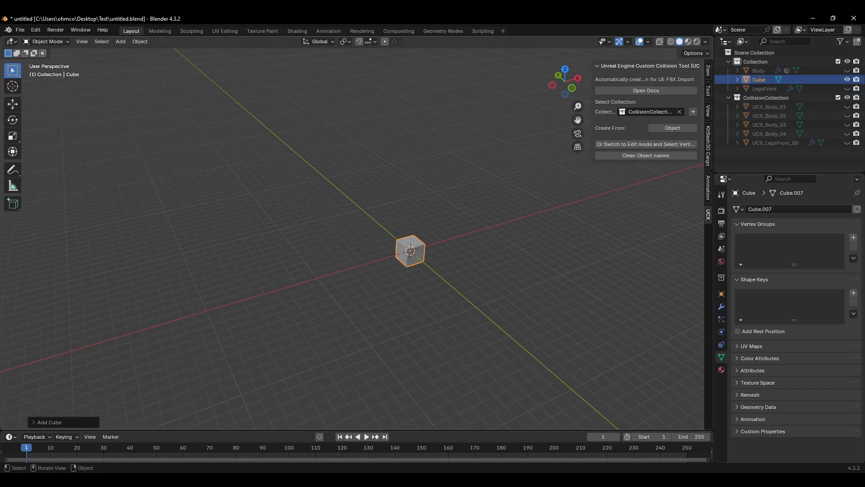
# Step: Flatten the cube along Z, then scale it up uniformly about 4.4 times
pyautogui.press('s')
pyautogui.press('z')
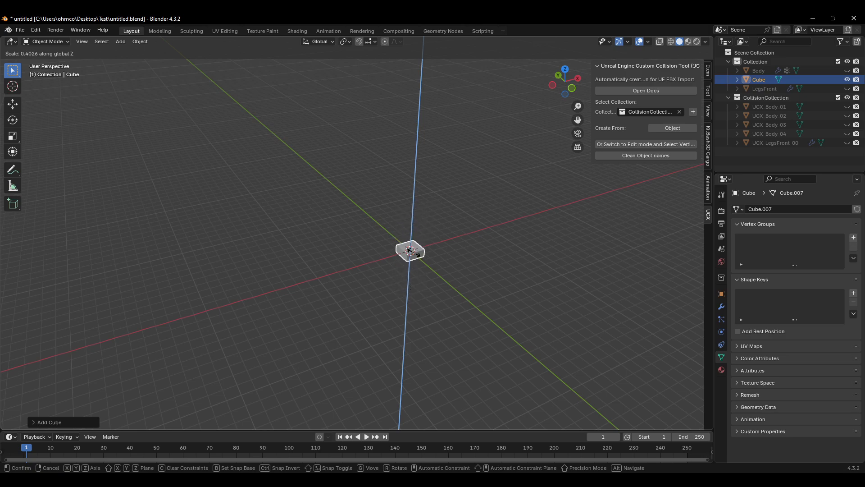
pyautogui.press('Escape')
pyautogui.press('s')
pyautogui.press('z')
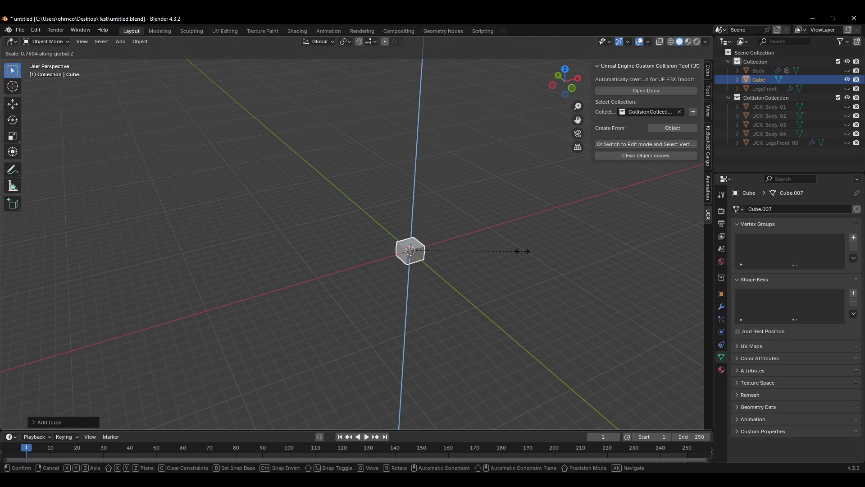
pyautogui.click(438, 260)
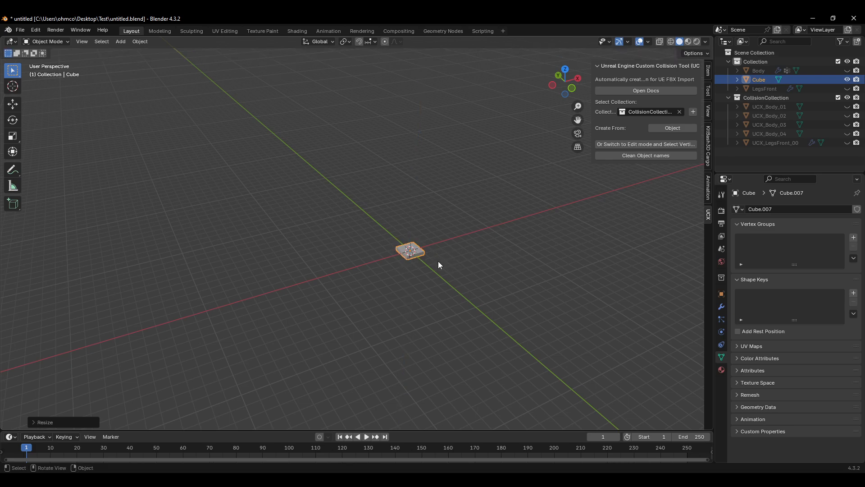
pyautogui.press('s')
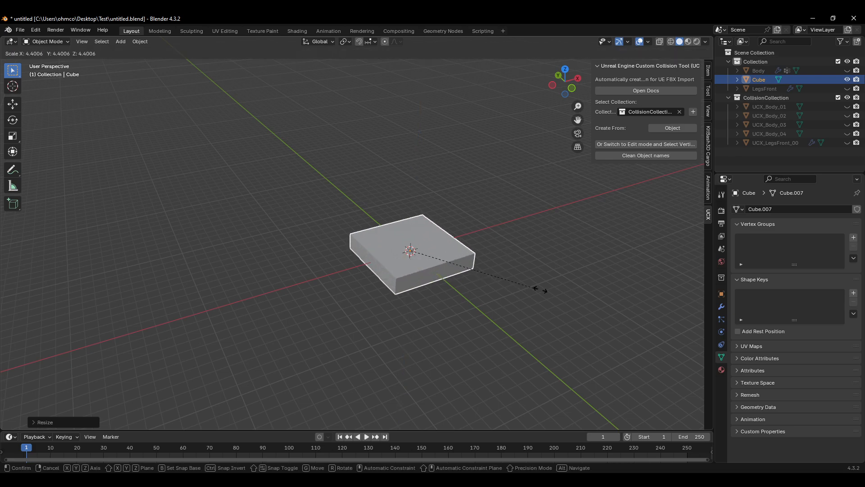
pyautogui.click(603, 308)
# Step: Duplicate the flattened cube in place
pyautogui.hotkey('shift', 'd')
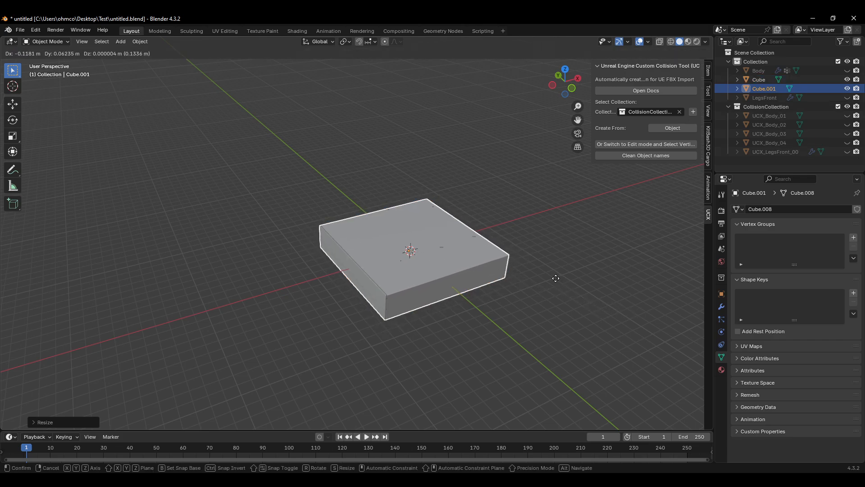
pyautogui.rightClick(571, 268)
pyautogui.moveTo(571, 268); pyautogui.dragTo(496, 296, button='middle')
pyautogui.press('s')
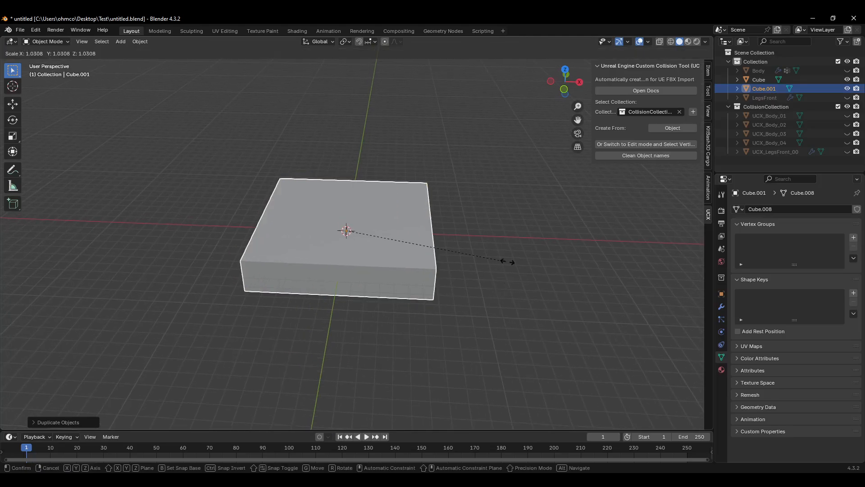
pyautogui.rightClick(494, 263)
pyautogui.scroll(-2, 564, 295)
pyautogui.keyDown('shift'); pyautogui.moveTo(564, 296); pyautogui.dragTo(491, 272, button='middle'); pyautogui.keyUp('shift')
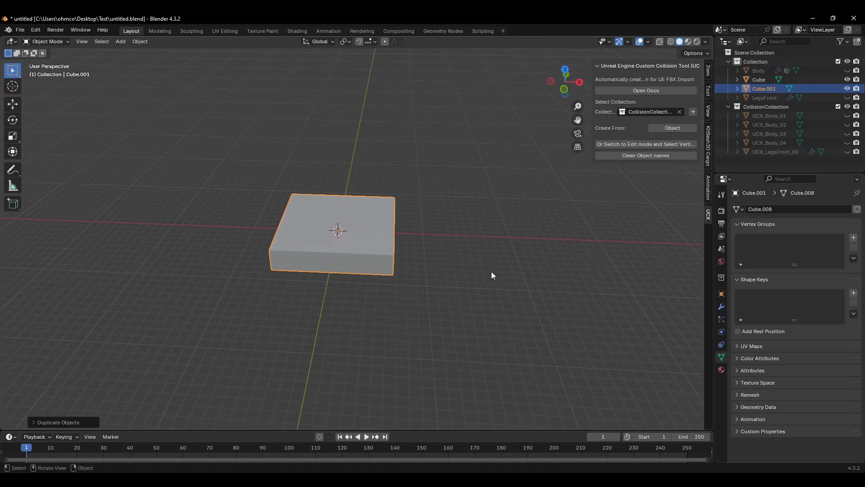
# Step: Add a circle mesh and move it beside the flattened cube
pyautogui.hotkey('shift', 'a')
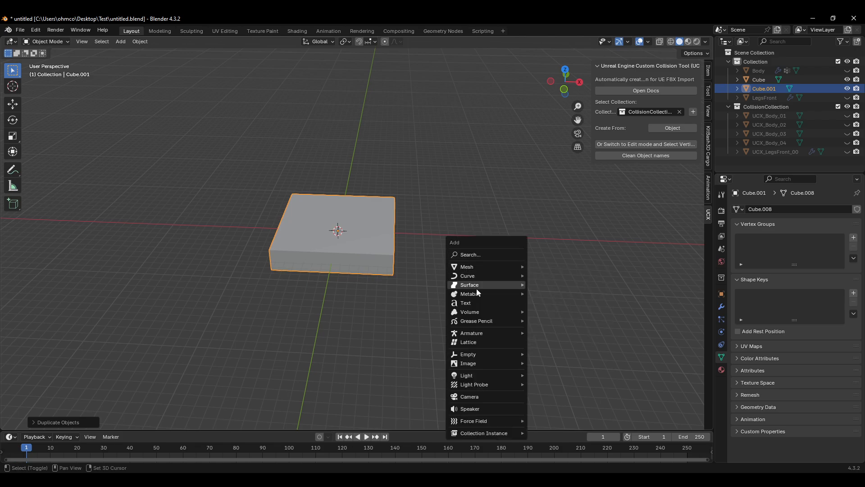
pyautogui.moveTo(495, 266)
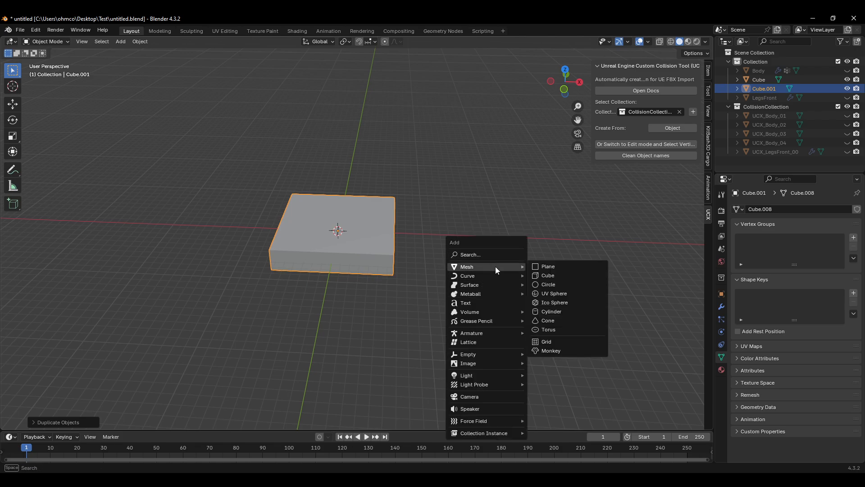
pyautogui.click(556, 285)
pyautogui.press('g')
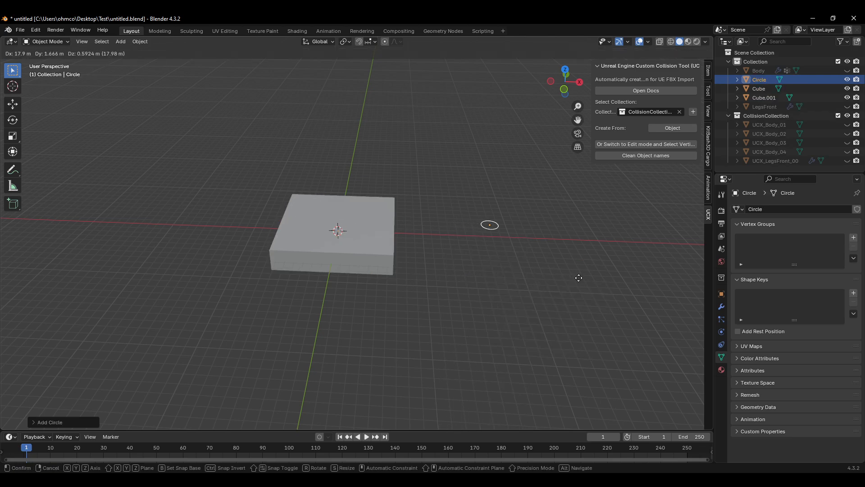
pyautogui.click(537, 298)
# Step: Scale the circle up uniformly about 5.5 times
pyautogui.press('s')
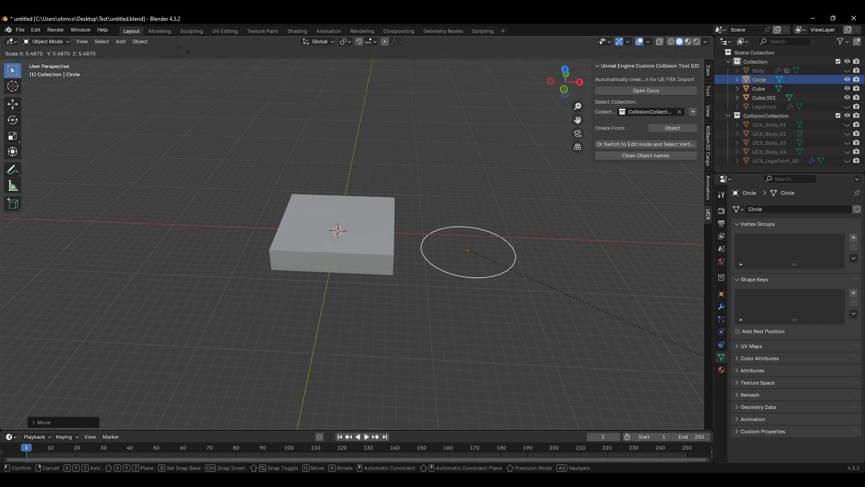
pyautogui.click(448, 187)
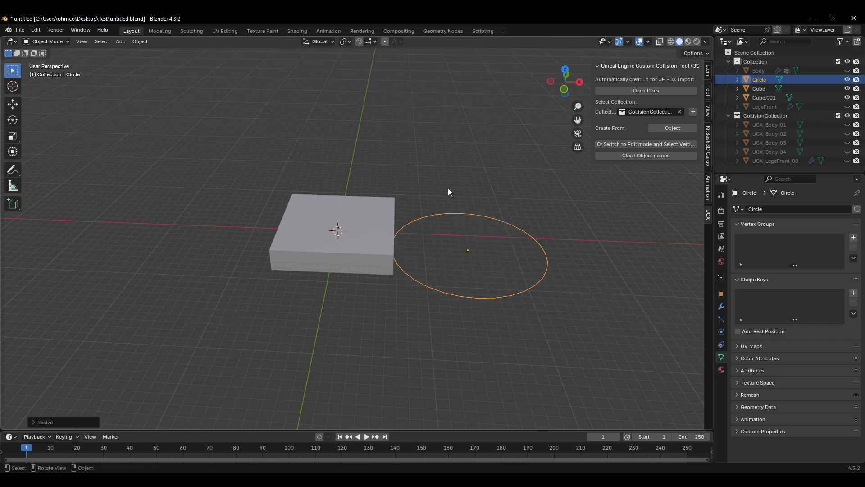
pyautogui.moveTo(448, 188); pyautogui.dragTo(436, 228, button='middle')
pyautogui.scroll(2, 421, 240)
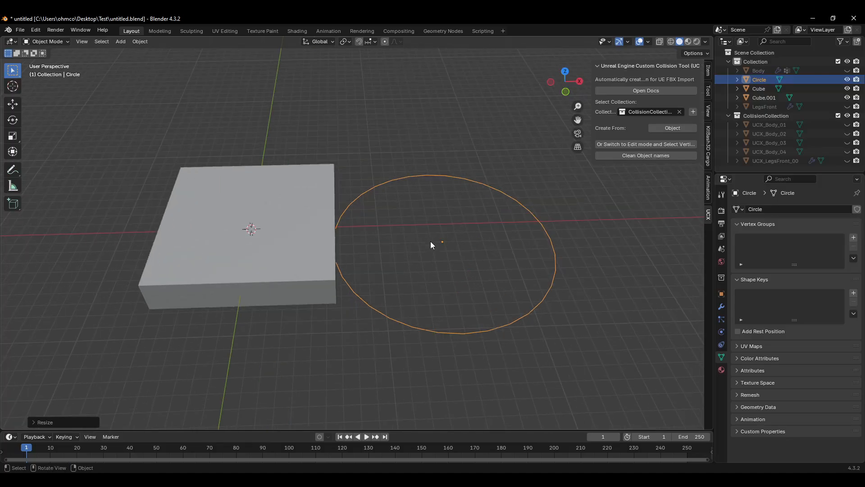
pyautogui.moveTo(458, 239); pyautogui.dragTo(456, 233, button='middle')
# Step: Apply Convert To on the circle object
pyautogui.rightClick(455, 233)
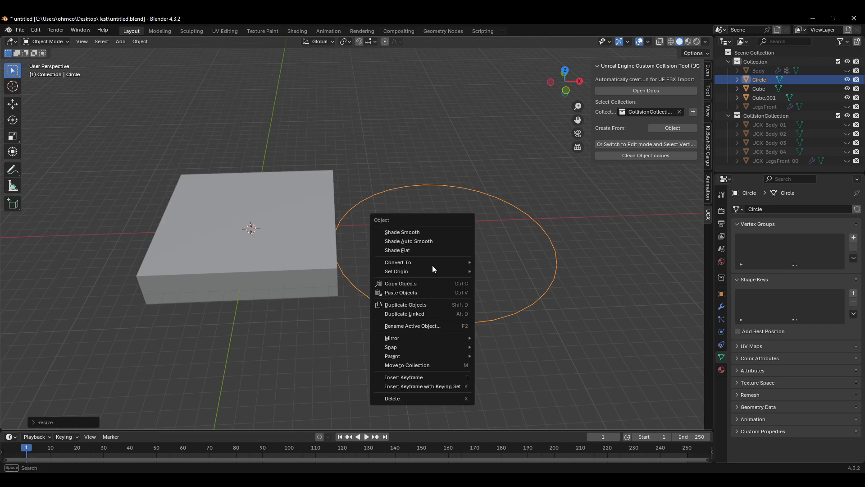
pyautogui.moveTo(434, 265)
pyautogui.click(509, 262)
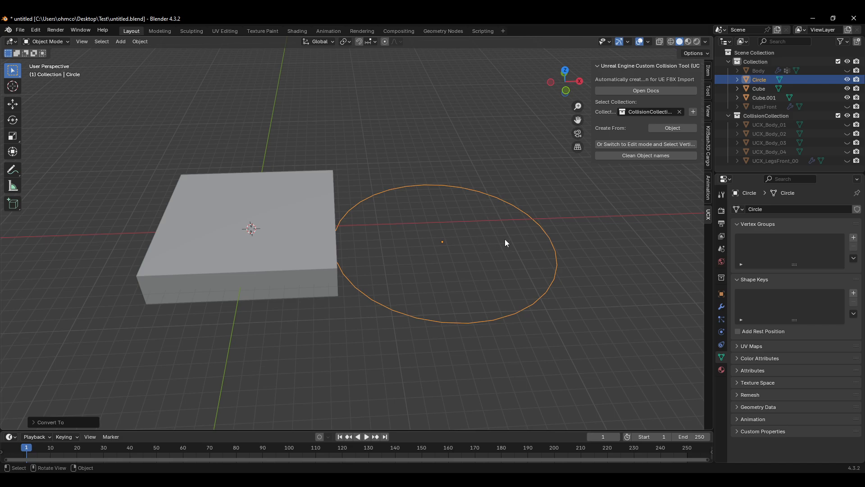
# Step: Enter edit mode on the circle and extrude its edge ring in place
pyautogui.moveTo(506, 243); pyautogui.dragTo(540, 209, button='middle')
pyautogui.press('Tab')
pyautogui.press('f')
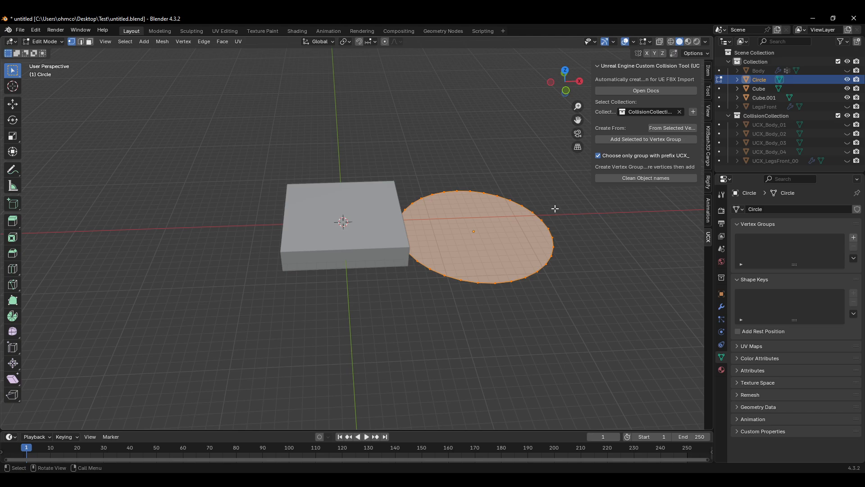
pyautogui.hotkey('ctrl', 'z')
pyautogui.press('e')
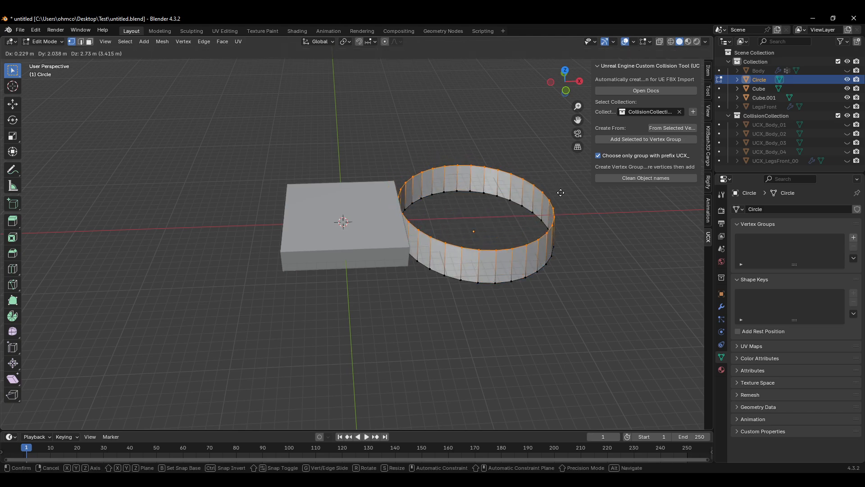
pyautogui.press('z')
pyautogui.rightClick(359, 75)
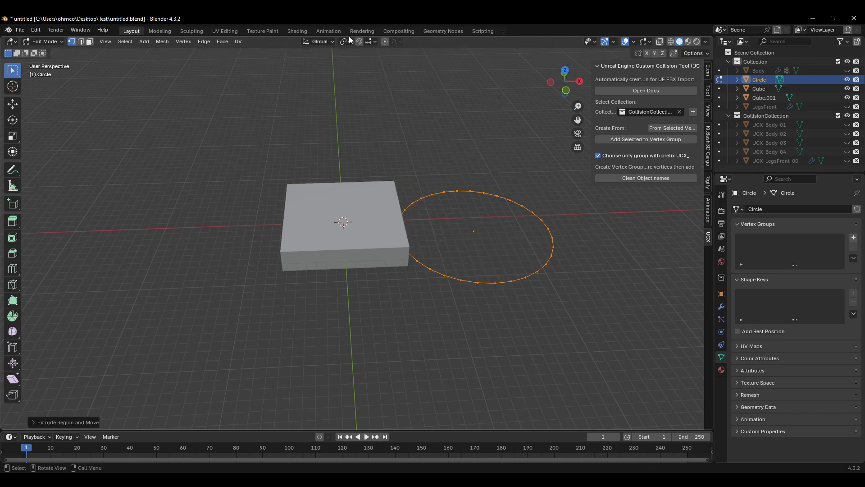
# Step: Enable edge snapping and raise the extruded ring along Z to the cube's top edge
pyautogui.click(372, 41)
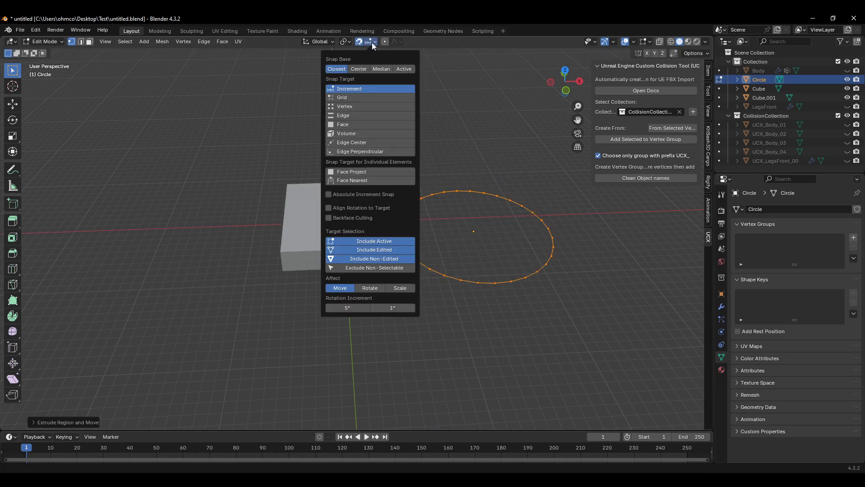
pyautogui.click(347, 116)
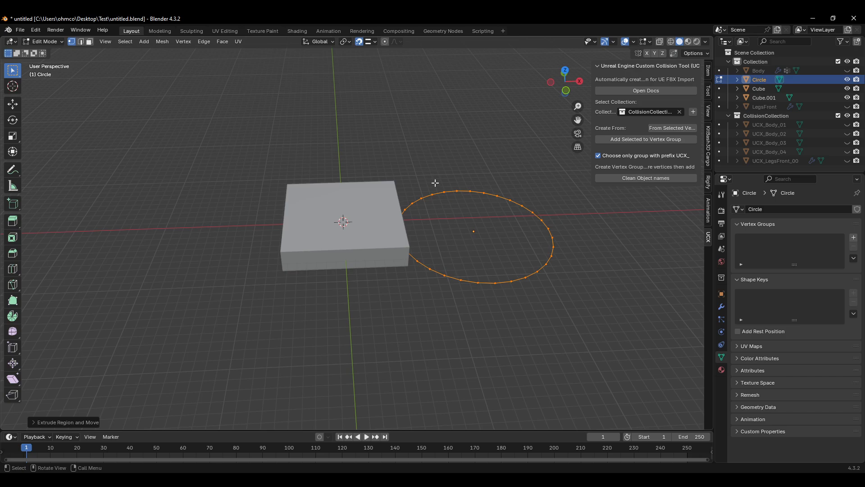
pyautogui.press('g')
pyautogui.press('z')
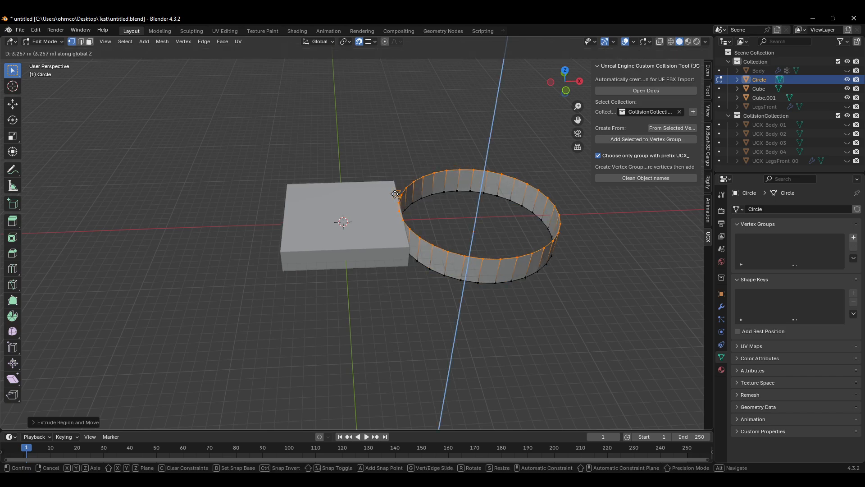
pyautogui.click(396, 194)
# Step: Fill the top ring of the cylinder with a face
pyautogui.scroll(2, 461, 190)
pyautogui.moveTo(520, 172); pyautogui.dragTo(555, 221, button='middle')
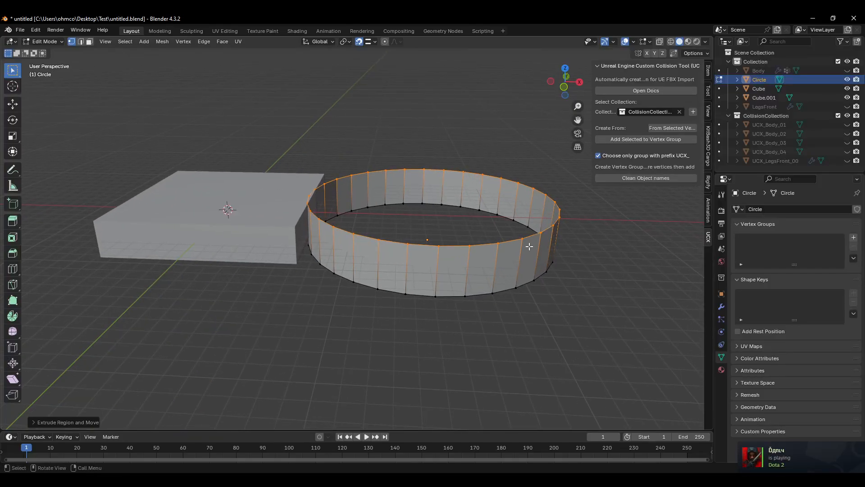
pyautogui.press('f')
pyautogui.moveTo(549, 257); pyautogui.dragTo(548, 245, button='middle')
# Step: Turn on X-ray, select the bottom ring of vertices, and fill it with a face
pyautogui.hotkey('alt', 'z')
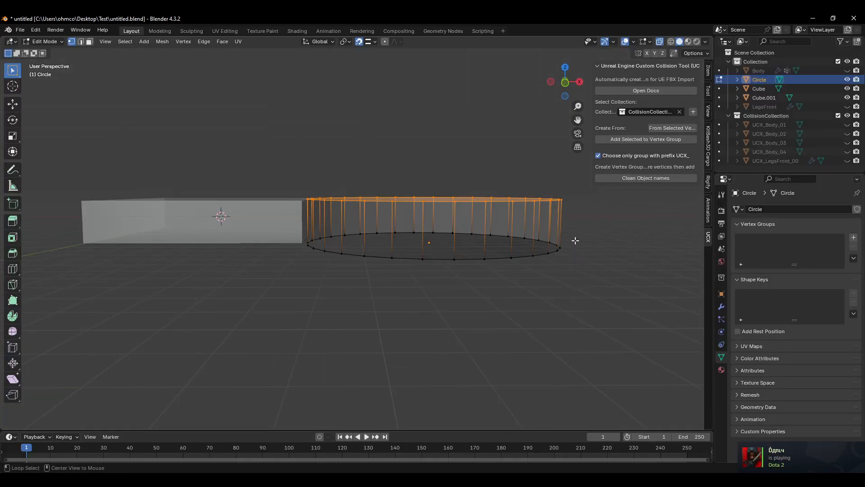
pyautogui.moveTo(576, 228); pyautogui.dragTo(289, 281)
pyautogui.press('f')
pyautogui.moveTo(377, 288); pyautogui.dragTo(359, 312, button='middle')
pyautogui.scroll(3, 346, 281)
# Step: Return to object mode and turn X-ray back off
pyautogui.press('Tab')
pyautogui.press('Tab')
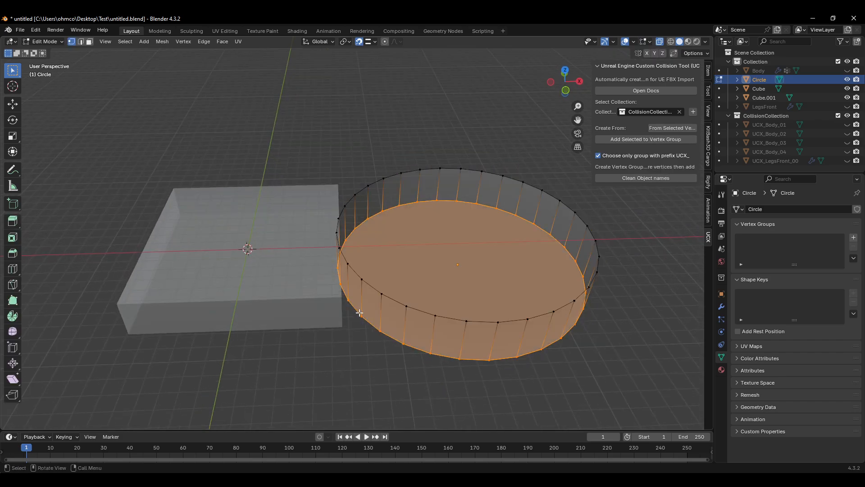
pyautogui.press('Tab')
pyautogui.click(339, 326)
pyautogui.hotkey('alt', 'z')
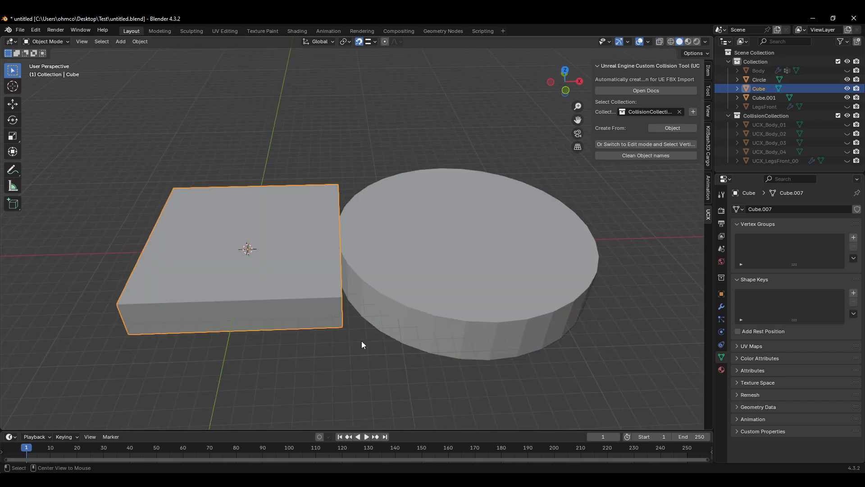
# Step: Move the cylinder along X about 4.7 m so it overlaps the flattened cube
pyautogui.click(422, 293)
pyautogui.press('g')
pyautogui.press('z')
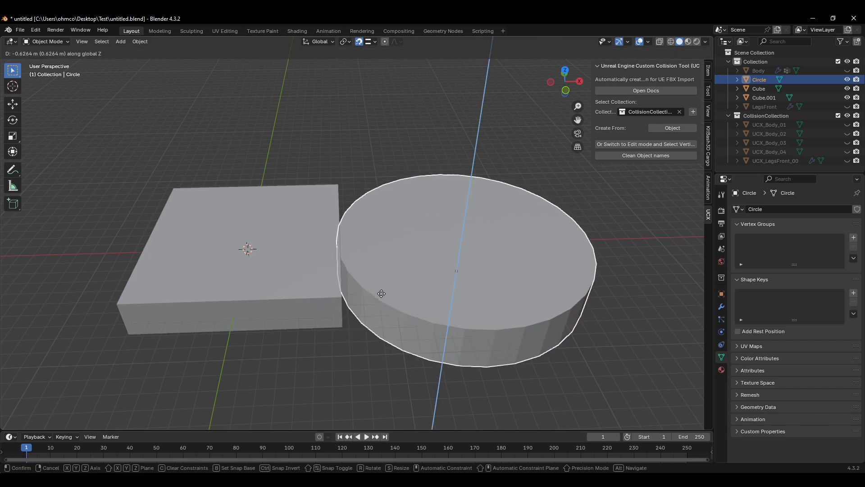
pyautogui.press('x')
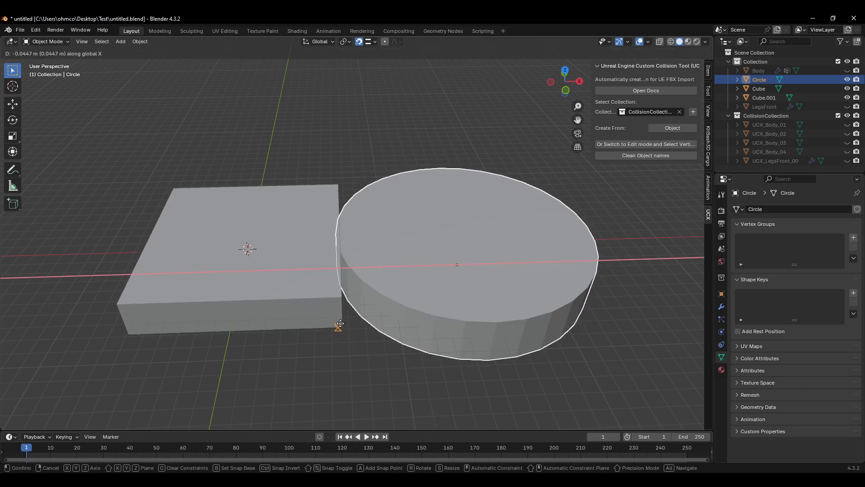
pyautogui.click(361, 372)
pyautogui.moveTo(360, 374); pyautogui.dragTo(318, 310, button='middle')
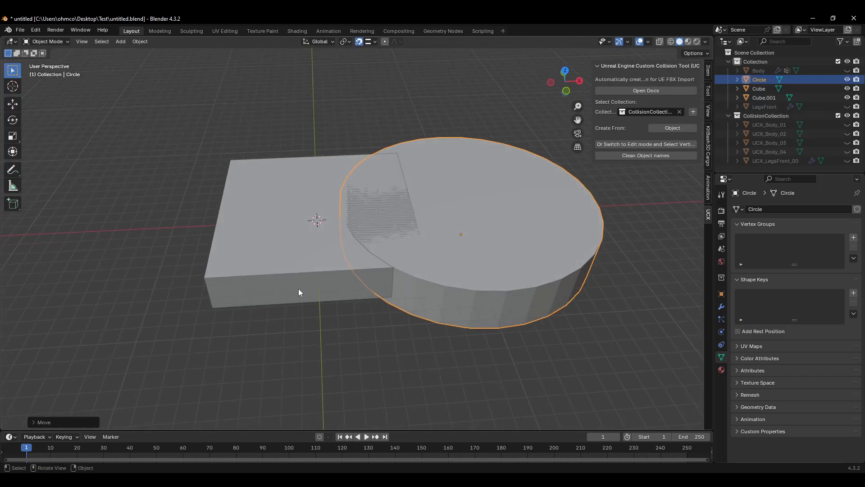
# Step: Deselect all objects
pyautogui.hotkey('alt', 'a')
pyautogui.hotkey('alt', 'z')
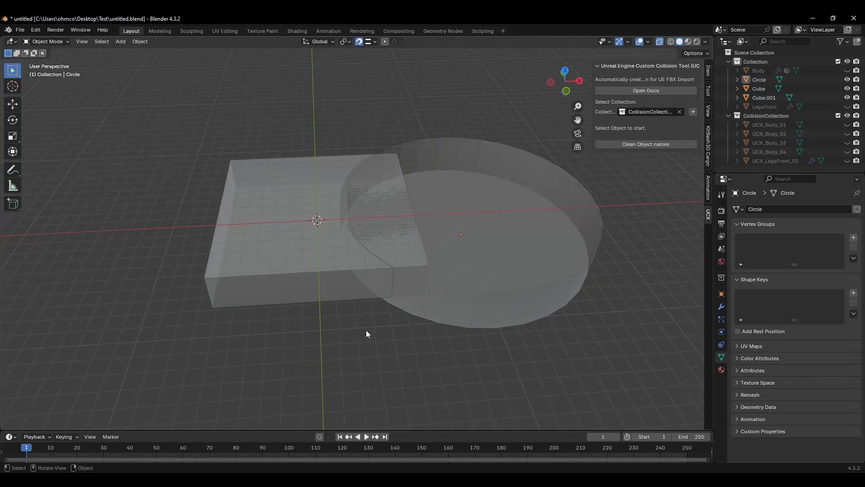
pyautogui.hotkey('alt', 'z')
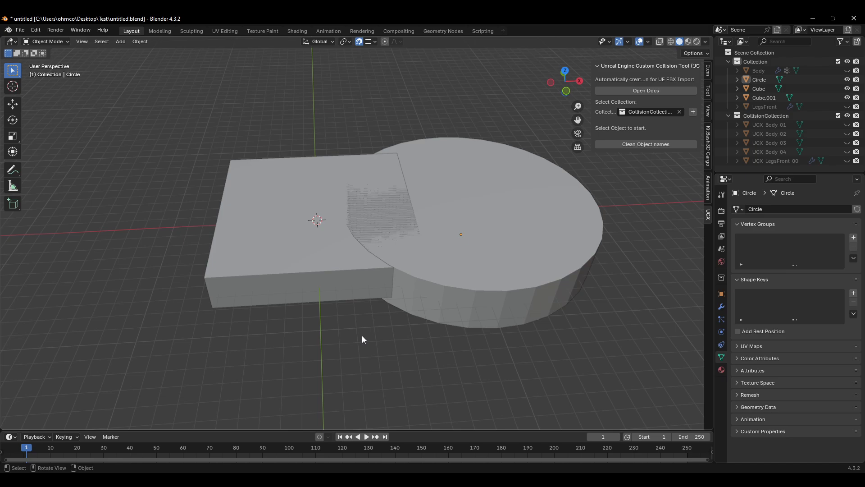
# Step: Add a new cube at the 3D cursor and stretch it along Z into a small upright block
pyautogui.hotkey('shift', 'a')
pyautogui.moveTo(356, 296)
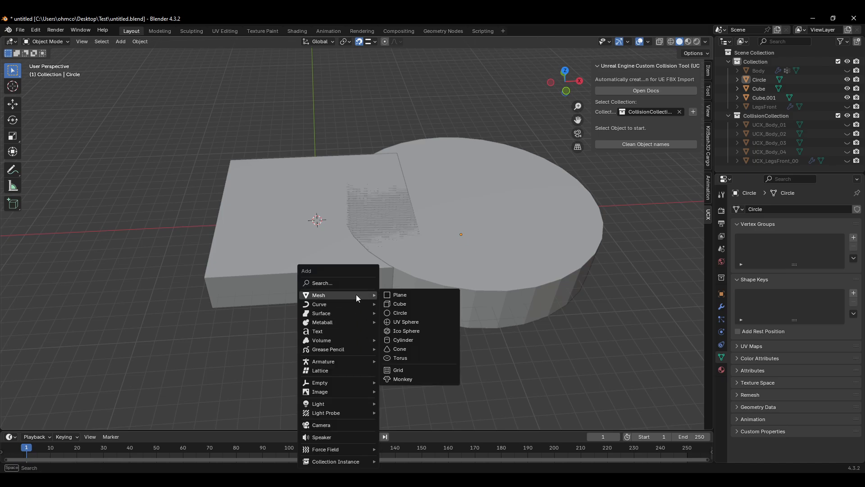
pyautogui.click(406, 304)
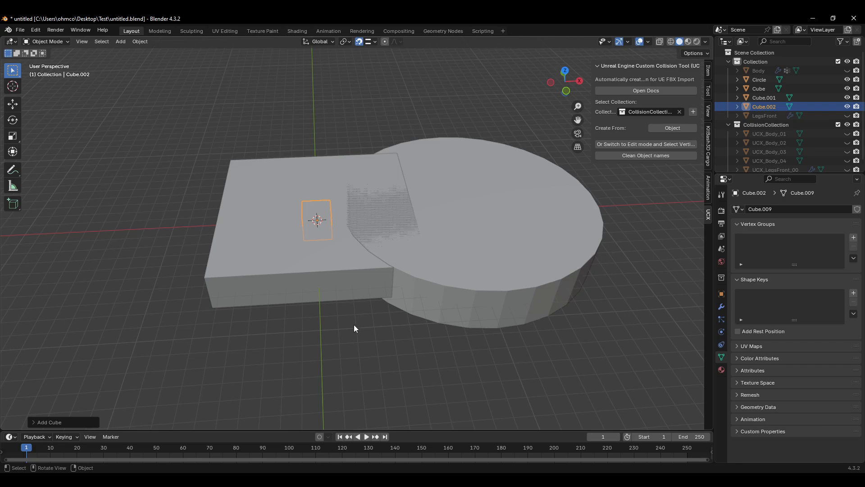
pyautogui.press('s')
pyautogui.press('z')
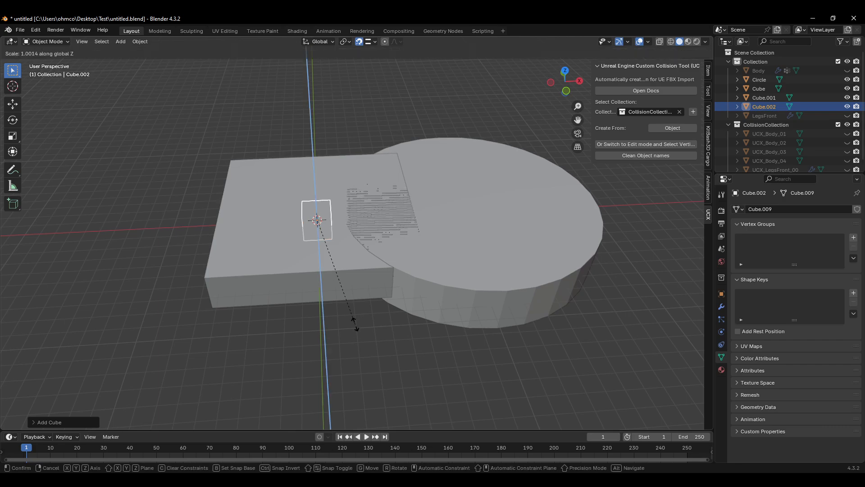
pyautogui.click(613, 417)
pyautogui.moveTo(475, 356); pyautogui.dragTo(428, 354, button='middle')
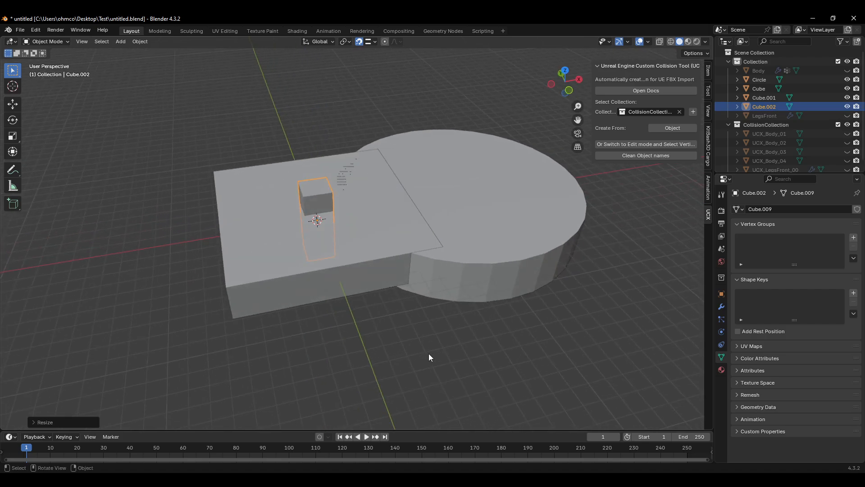
# Step: Select the flattened slab and duplicate it in place
pyautogui.click(330, 278)
pyautogui.hotkey('shift', 'd')
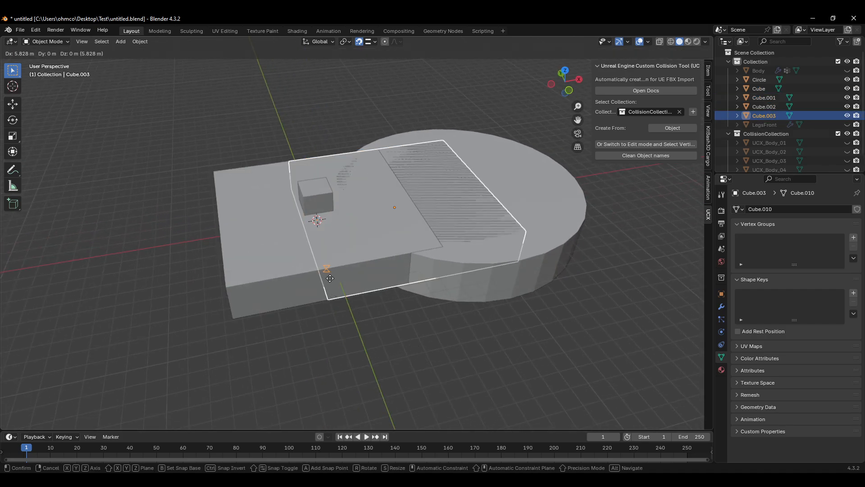
pyautogui.rightClick(331, 279)
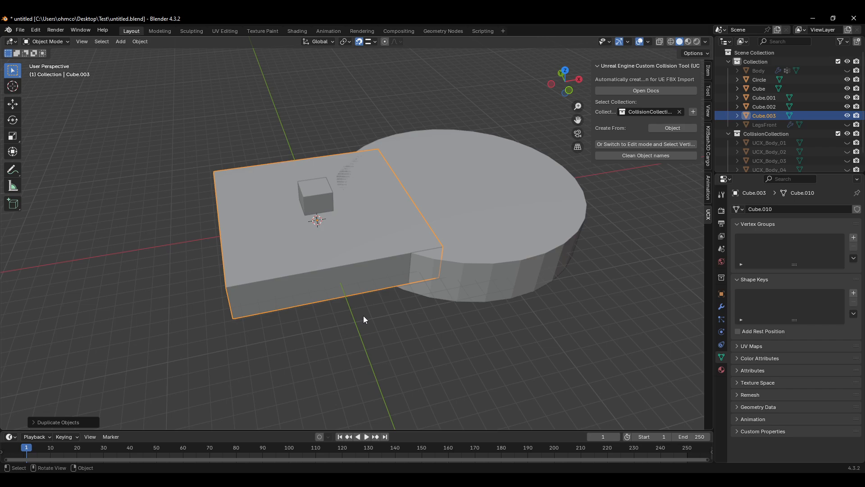
# Step: Scale the duplicated slab along Y to lengthen it
pyautogui.moveTo(380, 305); pyautogui.dragTo(391, 314, button='middle')
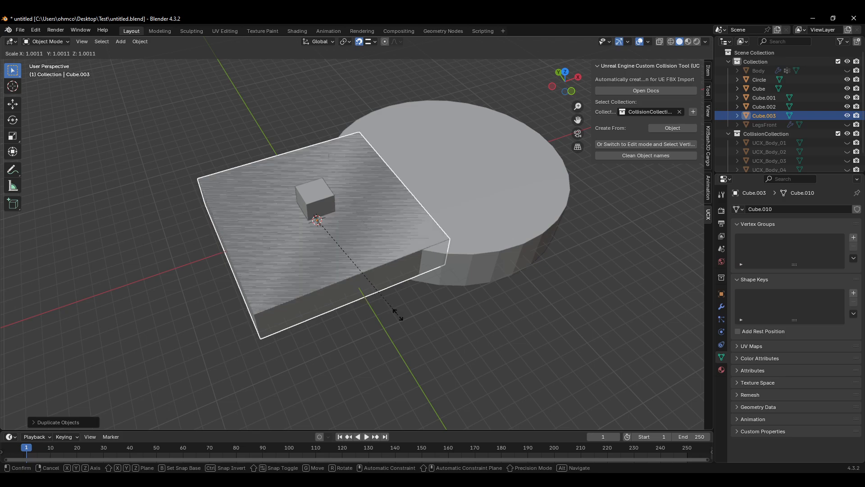
pyautogui.press('y')
pyautogui.click(571, 365)
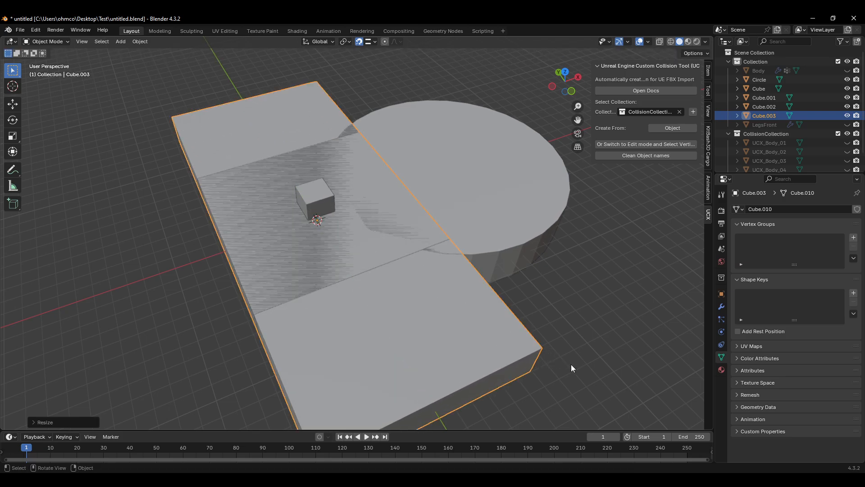
# Step: Scale the duplicated slab along Z about 5.2 times into a tall block
pyautogui.press('s')
pyautogui.press('z')
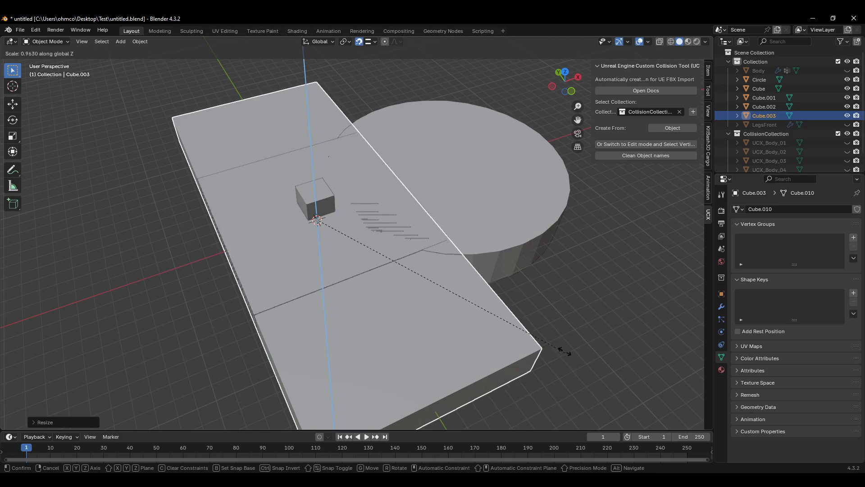
pyautogui.click(580, 367)
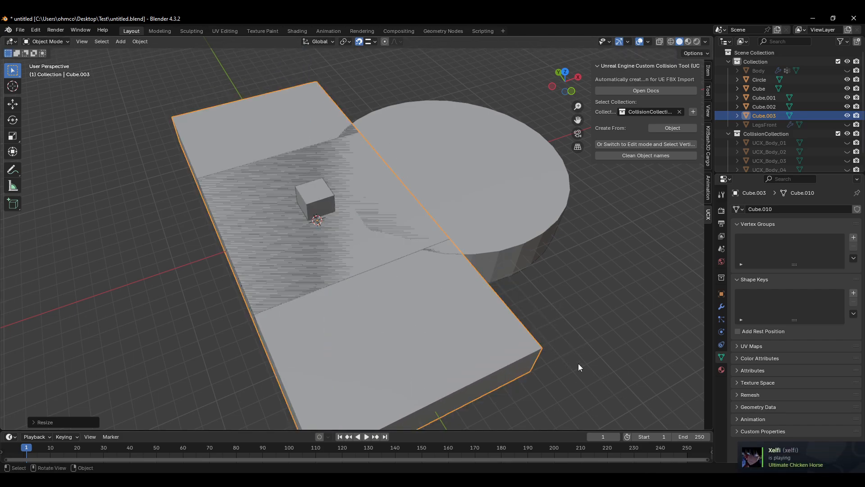
pyautogui.press('s')
pyautogui.press('z')
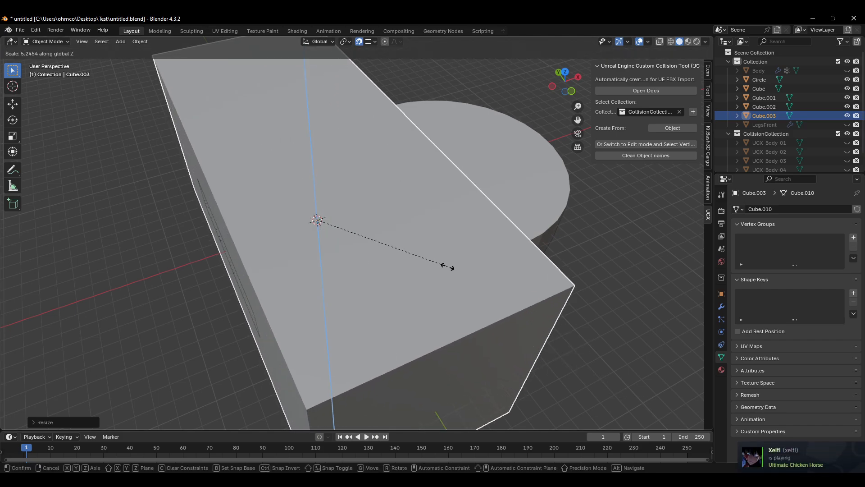
pyautogui.click(456, 278)
pyautogui.moveTo(455, 279); pyautogui.dragTo(429, 265, button='middle')
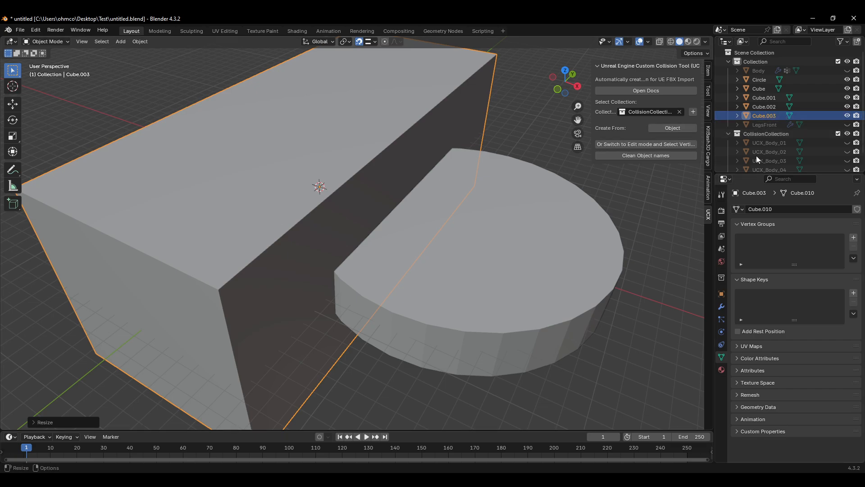
# Step: Toggle X-ray, then cut the round slab with the tall block Cube.003 using a Difference Boolean modifier and apply it
pyautogui.moveTo(421, 233); pyautogui.dragTo(393, 221, button='middle')
pyautogui.hotkey('alt', 'z')
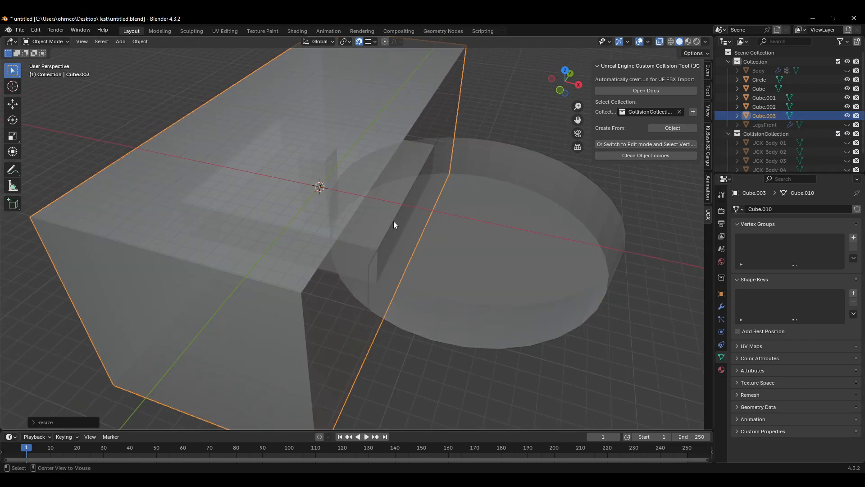
pyautogui.click(758, 108)
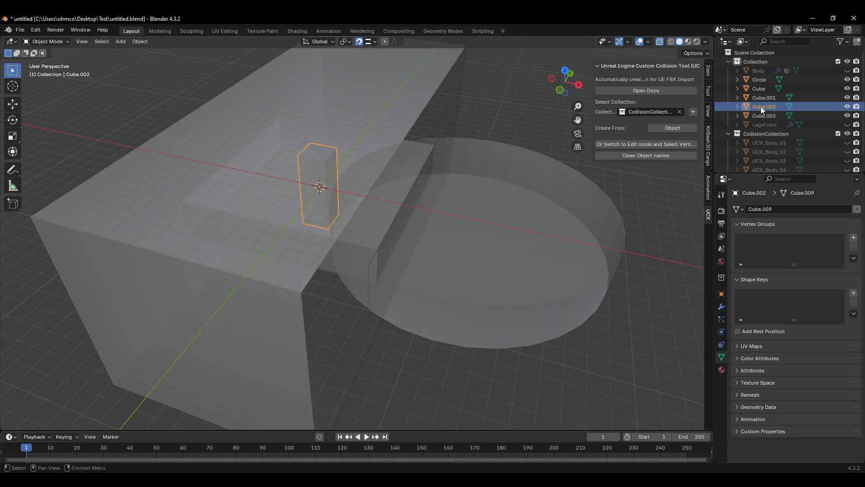
pyautogui.click(766, 98)
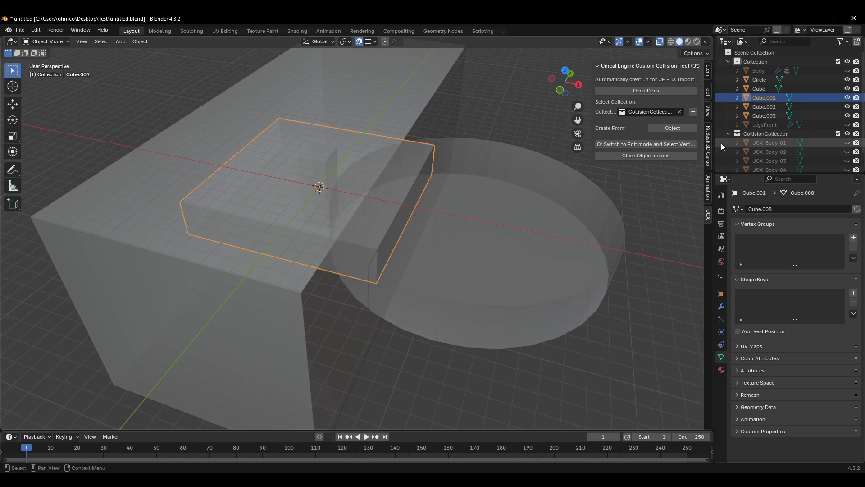
pyautogui.click(481, 186)
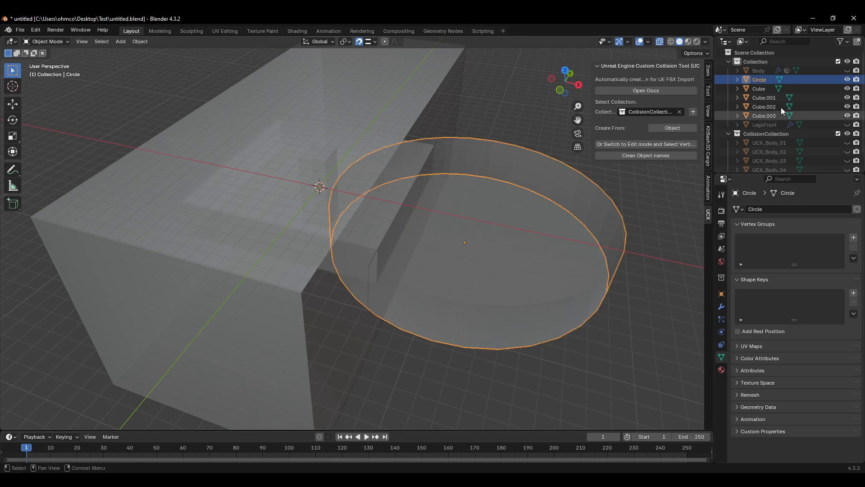
pyautogui.click(721, 309)
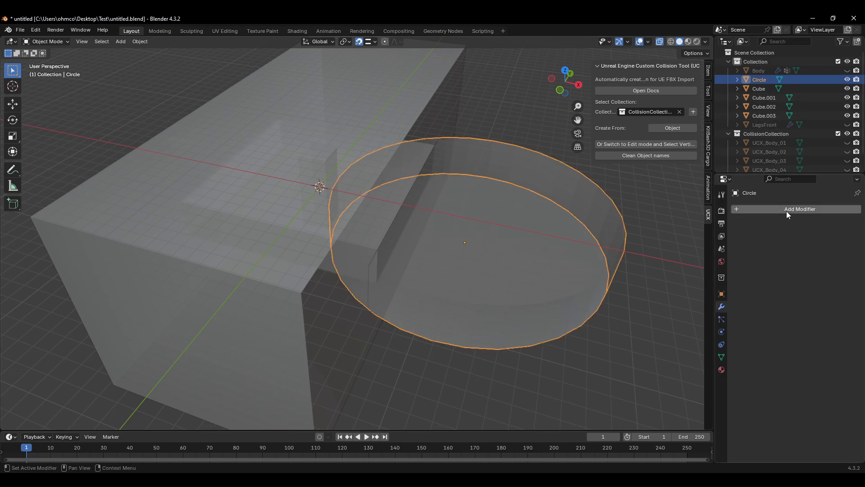
pyautogui.click(786, 211)
pyautogui.moveTo(766, 237)
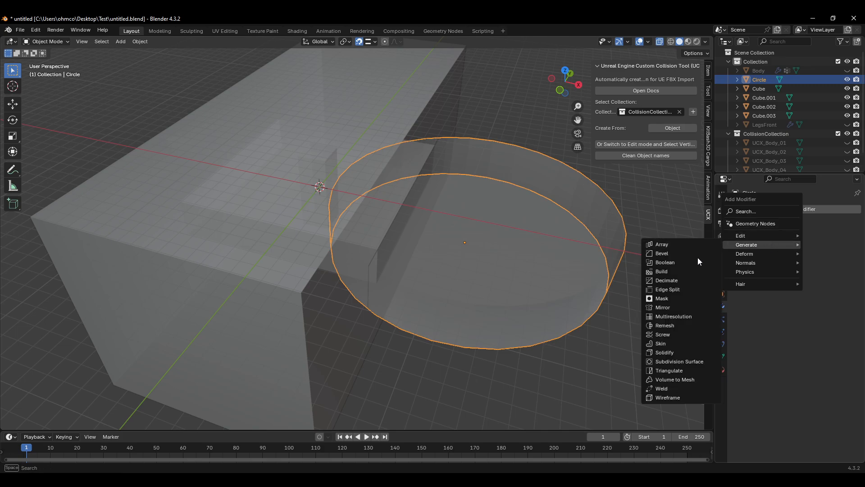
pyautogui.click(685, 264)
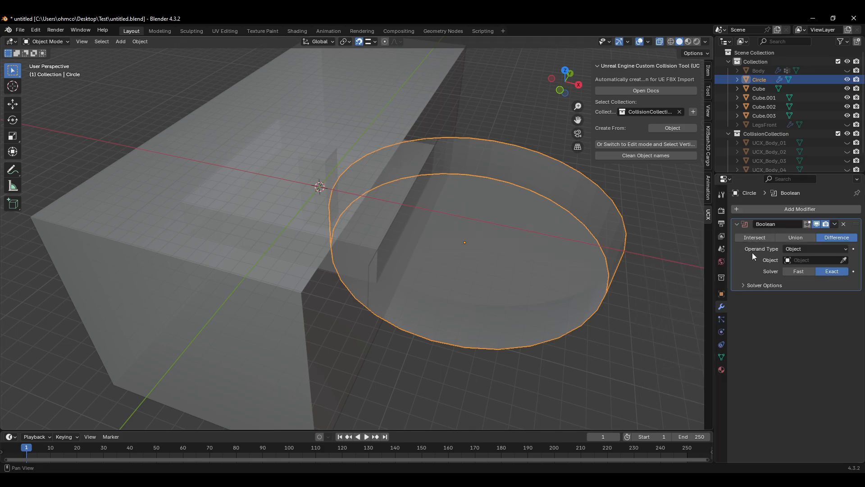
pyautogui.click(844, 263)
pyautogui.click(411, 88)
pyautogui.moveTo(623, 185); pyautogui.dragTo(510, 169, button='middle')
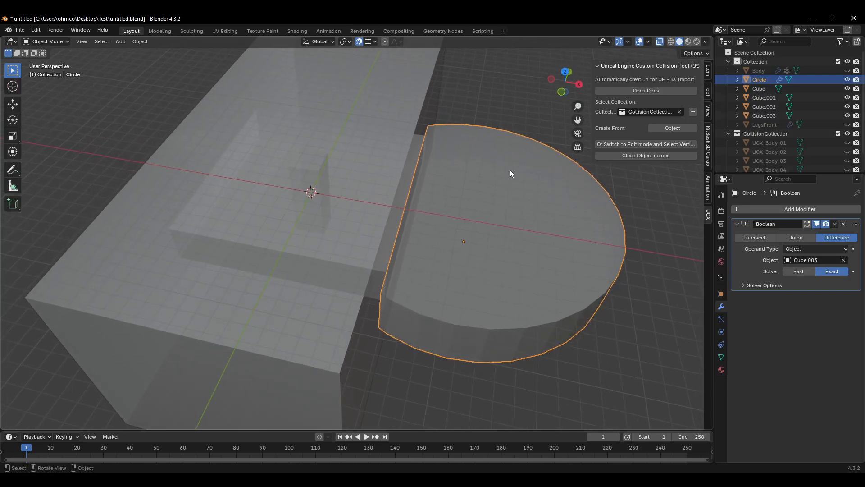
pyautogui.click(834, 225)
pyautogui.click(797, 234)
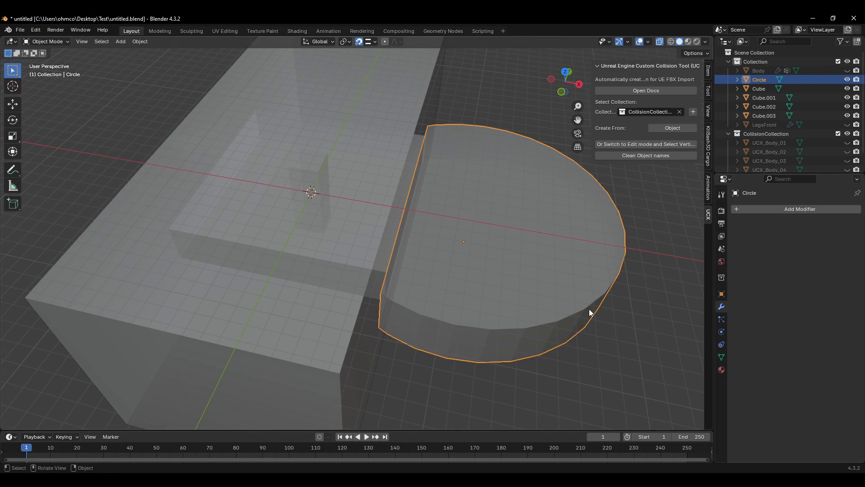
# Step: Select the tall cutter block Cube.003 and hide it
pyautogui.moveTo(591, 312); pyautogui.dragTo(599, 304, button='middle')
pyautogui.click(759, 107)
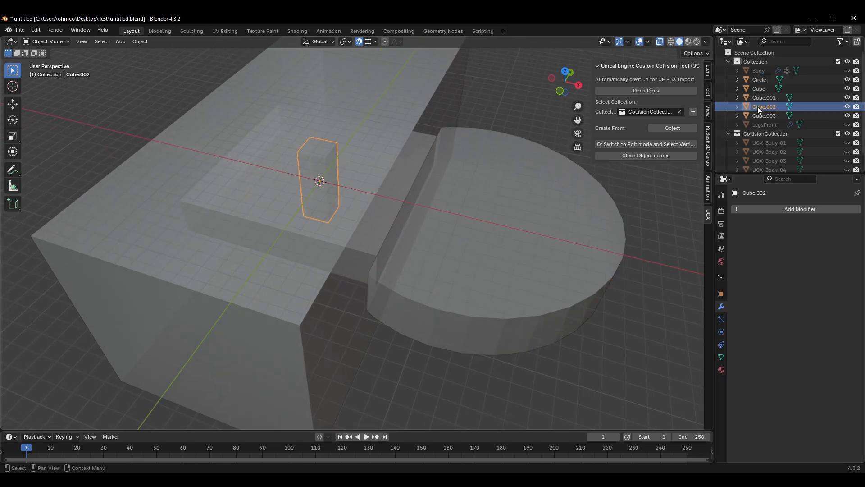
pyautogui.click(761, 98)
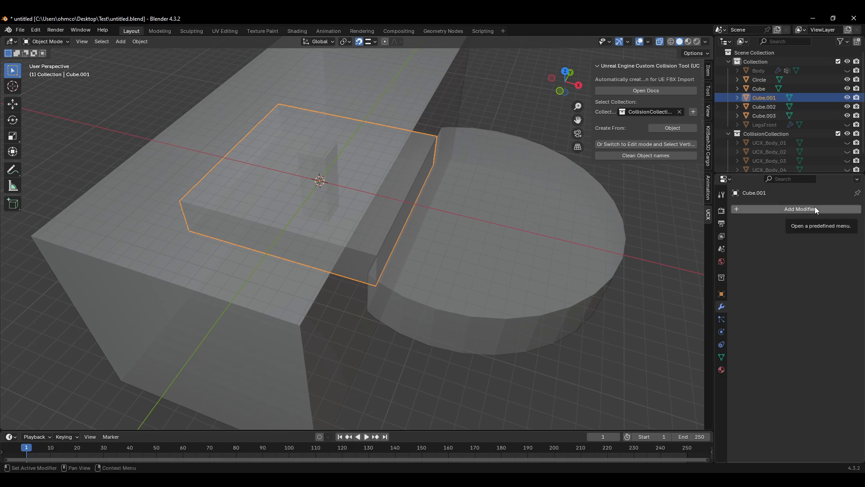
pyautogui.click(423, 95)
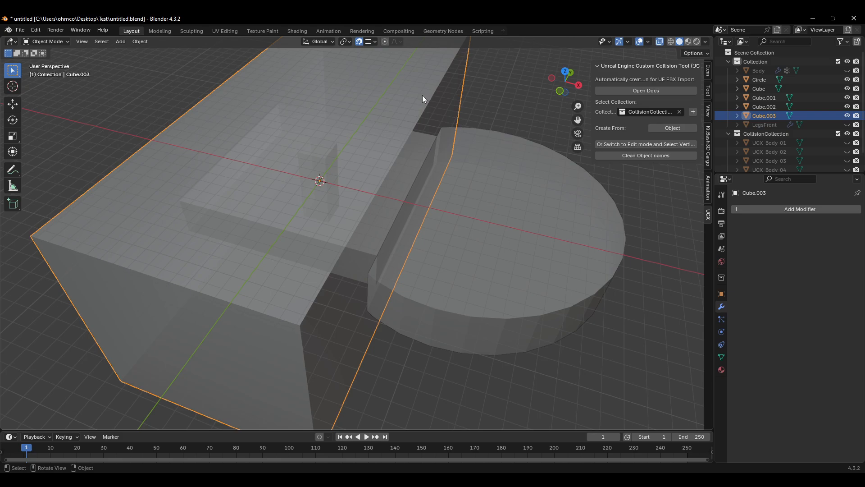
pyautogui.press('h')
pyautogui.moveTo(390, 153); pyautogui.dragTo(439, 226, button='middle')
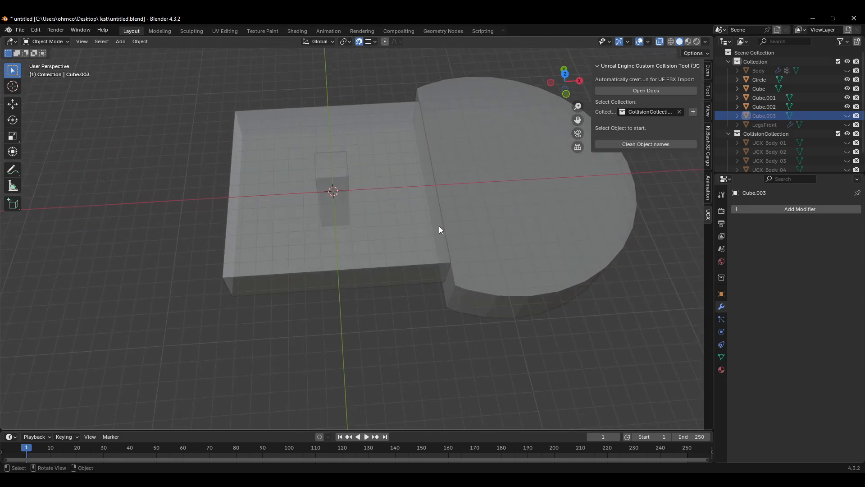
# Step: Add a Difference Boolean modifier to the base slab Cube with Cube.001 as the cutter object
pyautogui.click(422, 186)
pyautogui.moveTo(412, 188); pyautogui.dragTo(326, 180, button='middle')
pyautogui.click(329, 180)
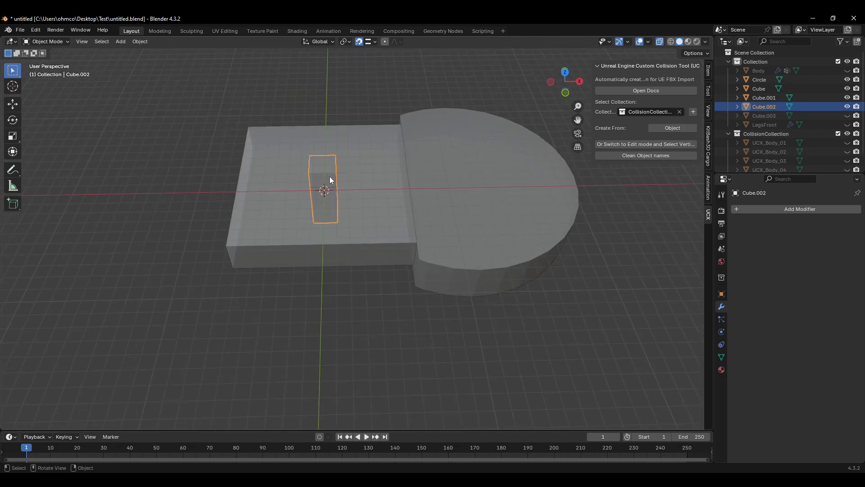
pyautogui.scroll(2, 341, 184)
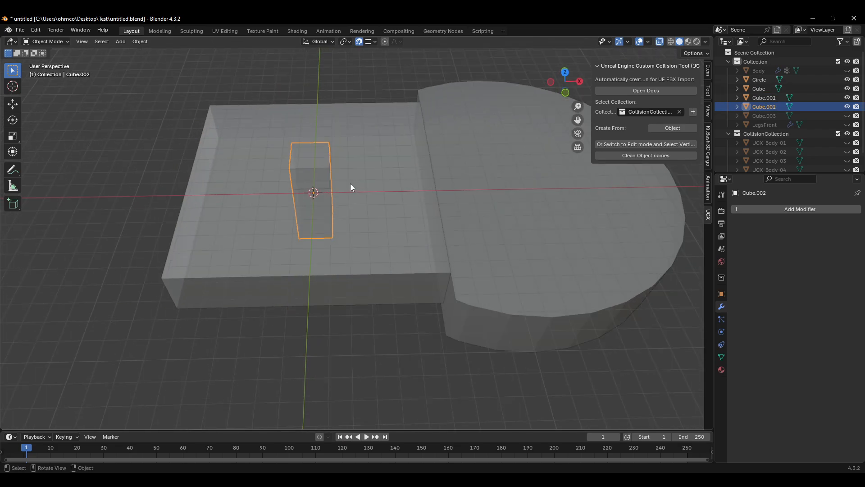
pyautogui.click(799, 209)
pyautogui.click(450, 245)
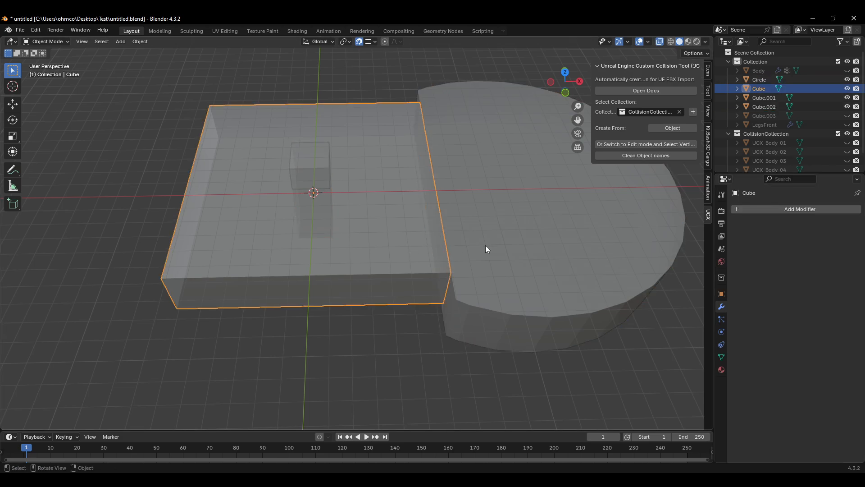
pyautogui.click(784, 209)
pyautogui.moveTo(776, 212)
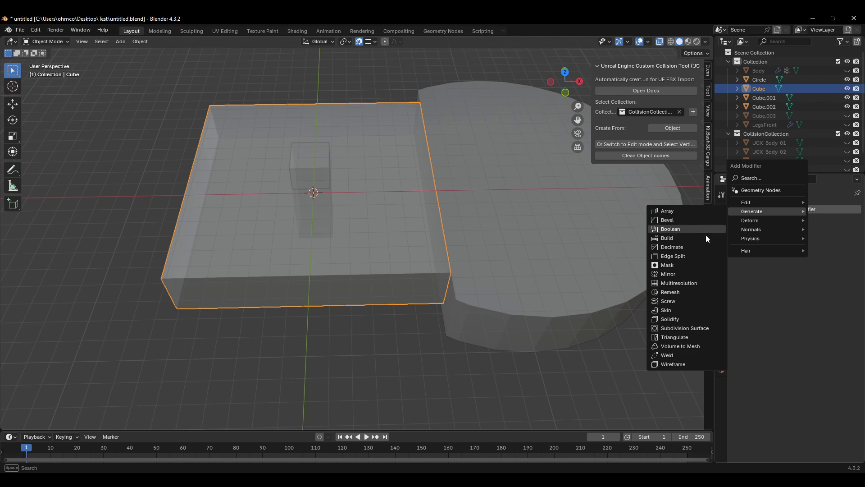
pyautogui.click(693, 227)
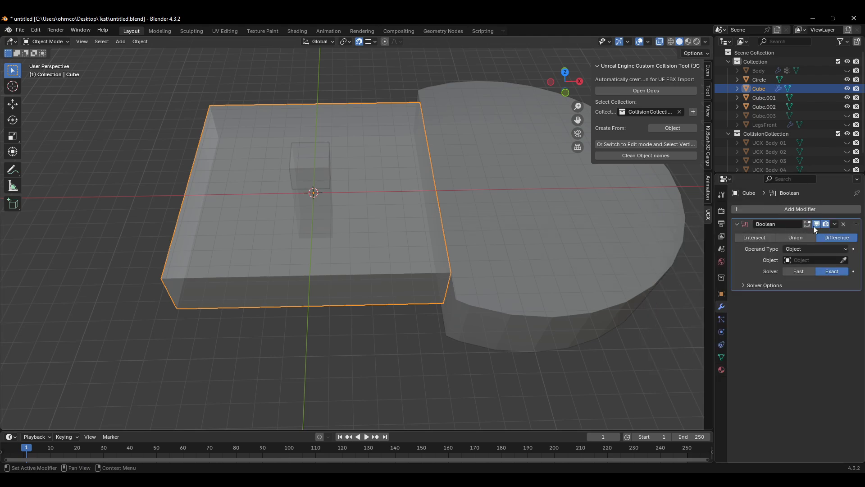
pyautogui.click(844, 261)
pyautogui.click(311, 158)
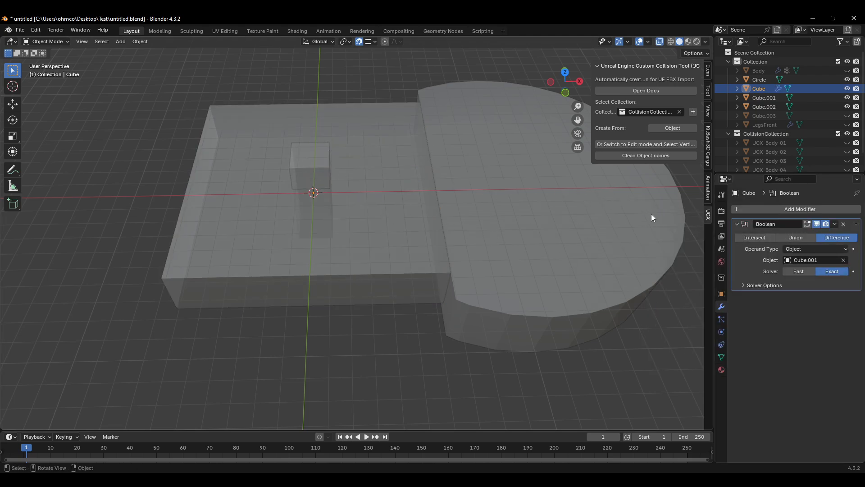
pyautogui.click(315, 169)
pyautogui.press('h')
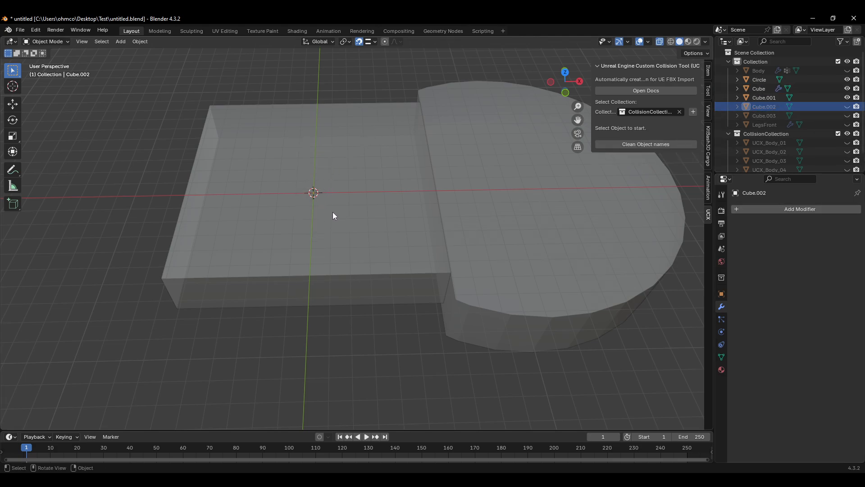
pyautogui.click(343, 212)
pyautogui.hotkey('ctrl', 'z')
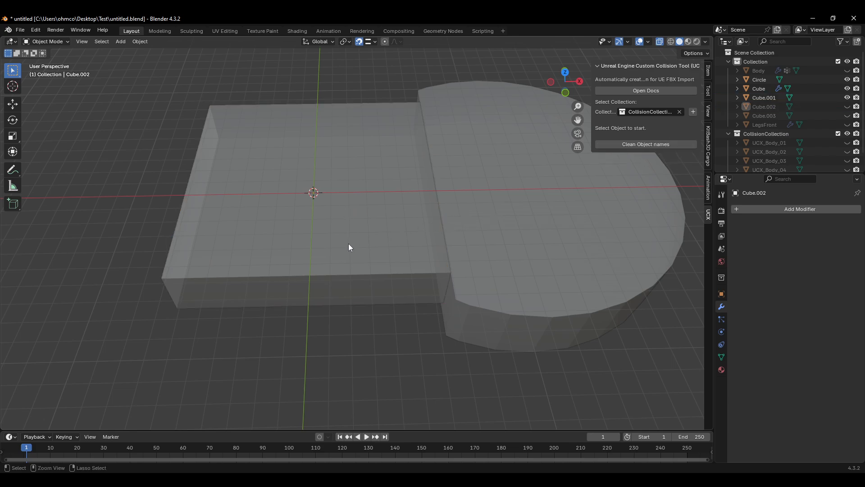
pyautogui.hotkey('ctrl', 'z')
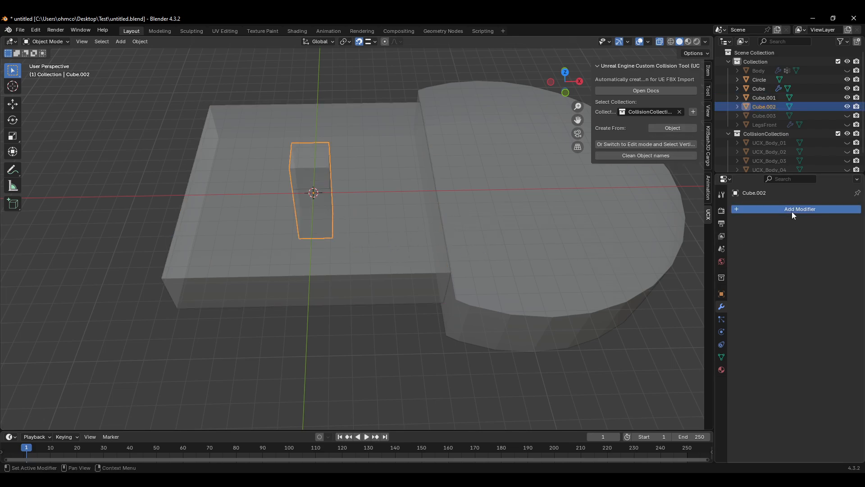
# Step: Add a Difference Boolean modifier to the inner slab Cube.001 with Cube.002 as the cutter object
pyautogui.click(368, 238)
pyautogui.click(767, 209)
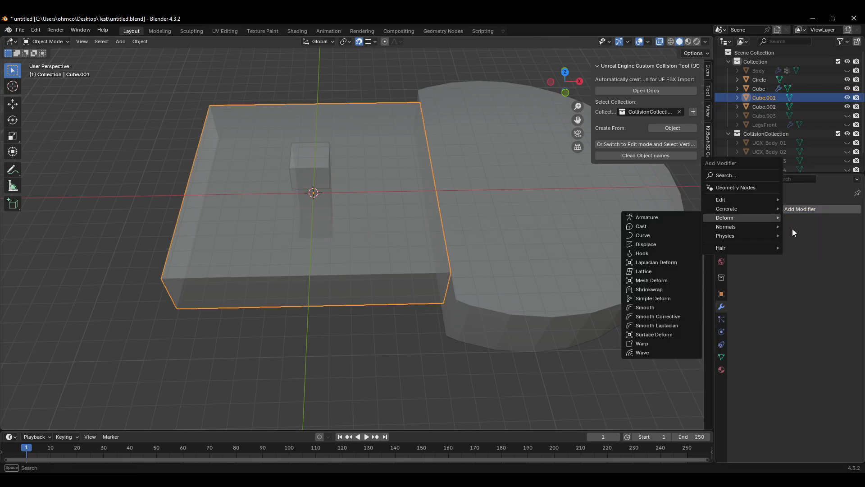
pyautogui.moveTo(747, 210)
pyautogui.click(671, 226)
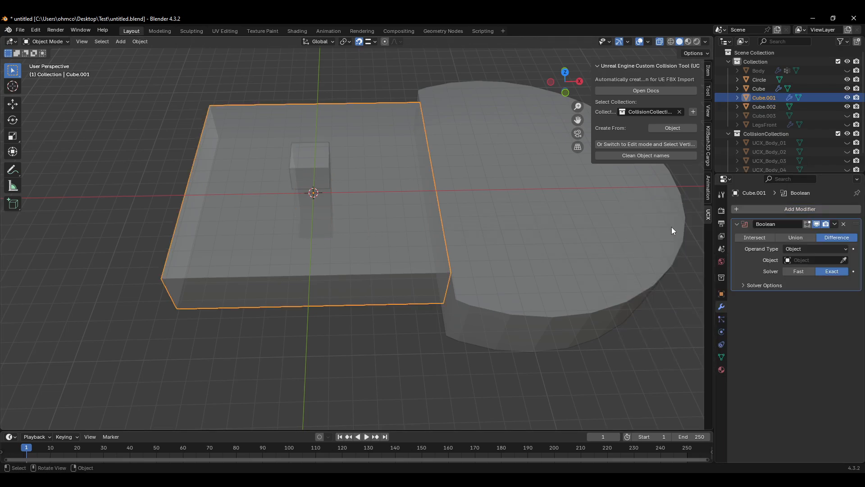
pyautogui.click(846, 261)
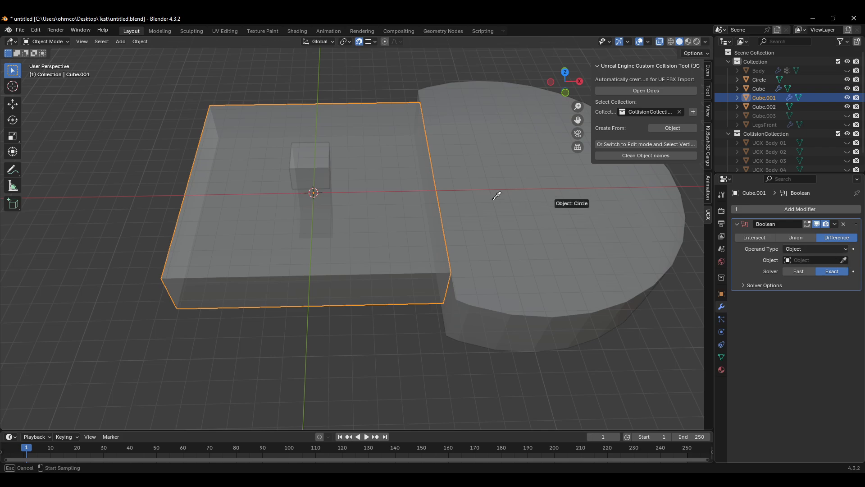
pyautogui.click(310, 164)
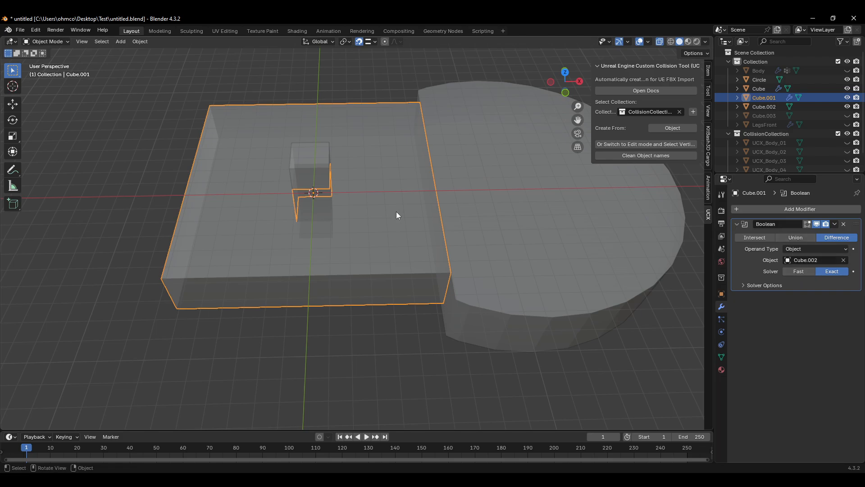
# Step: Hide the small cutter block and orbit to view the cut from the side
pyautogui.moveTo(352, 194); pyautogui.dragTo(312, 166, button='middle')
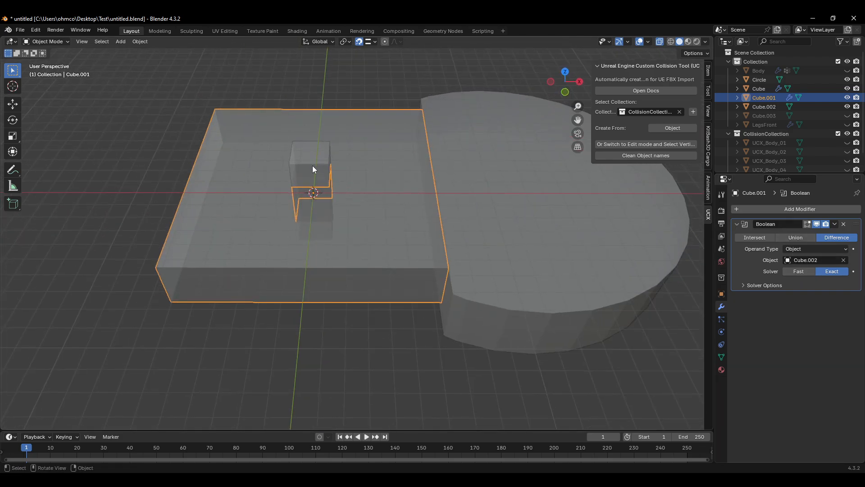
pyautogui.click(307, 163)
pyautogui.press('h')
pyautogui.click(371, 203)
pyautogui.moveTo(372, 203); pyautogui.dragTo(270, 149, button='middle')
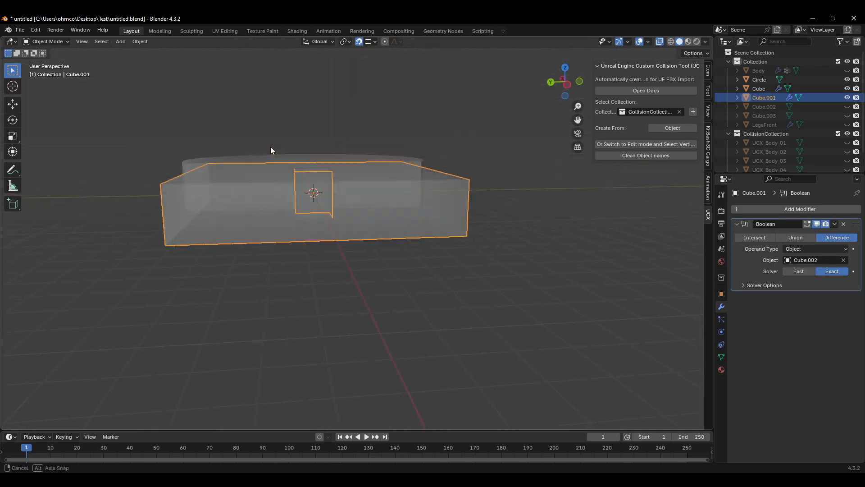
pyautogui.moveTo(393, 193); pyautogui.dragTo(410, 210, button='middle')
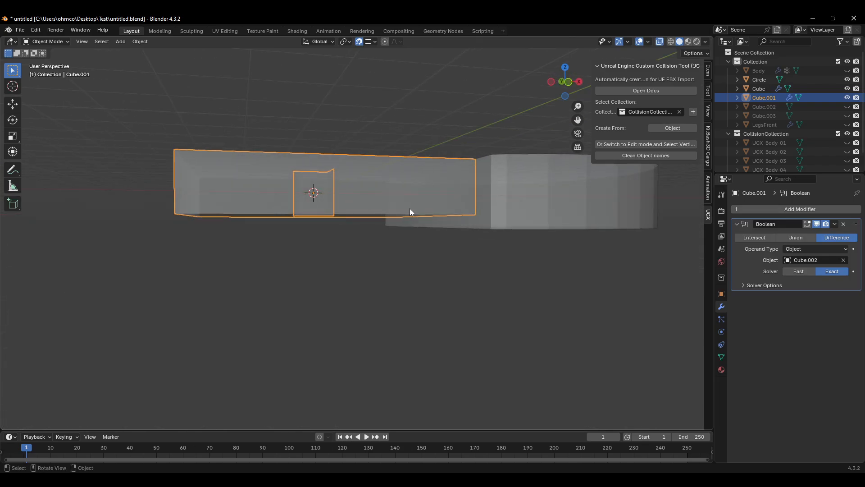
# Step: Unhide the small cutter block Cube.002 and scale it along Z into a tall column through the slabs
pyautogui.click(769, 108)
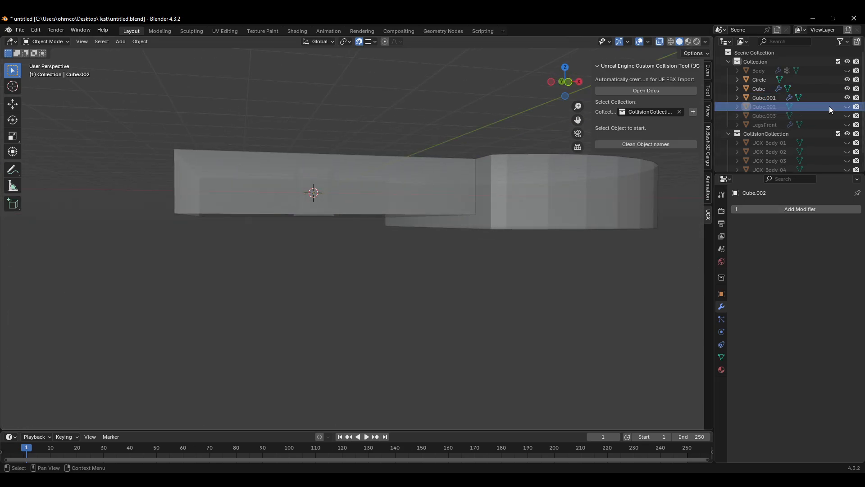
pyautogui.click(847, 107)
pyautogui.moveTo(358, 240)
pyautogui.mouseDown(button='middle')
pyautogui.moveTo(404, 213)
pyautogui.moveTo(354, 237)
pyautogui.mouseUp(button='middle')
pyautogui.click(301, 225)
pyautogui.moveTo(302, 225); pyautogui.dragTo(330, 260, button='middle')
pyautogui.press('g')
pyautogui.press('z')
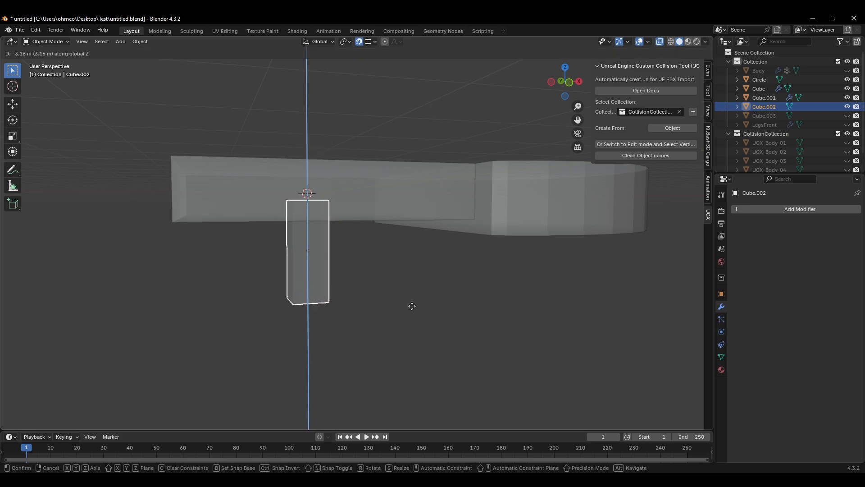
pyautogui.press('Escape')
pyautogui.press('s')
pyautogui.press('z')
pyautogui.click(466, 294)
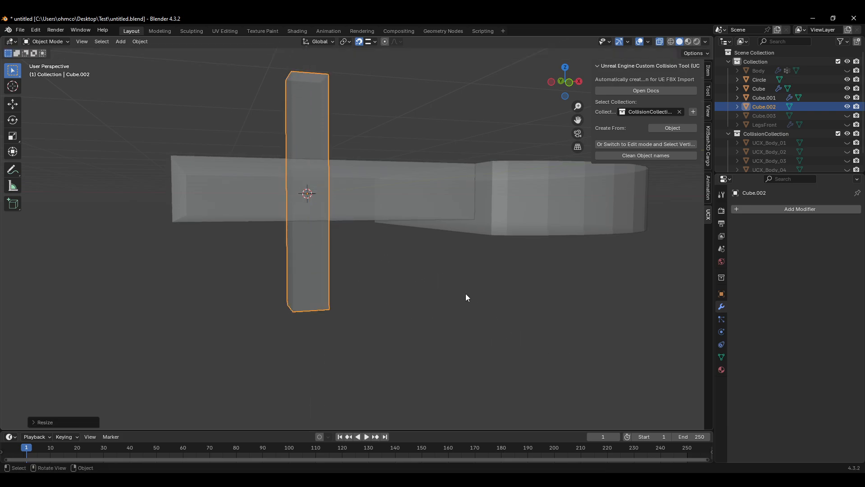
# Step: Hide the tall cutter column and inspect the resulting hole through the slabs from several angles
pyautogui.moveTo(466, 293); pyautogui.dragTo(406, 242, button='middle')
pyautogui.click(405, 232)
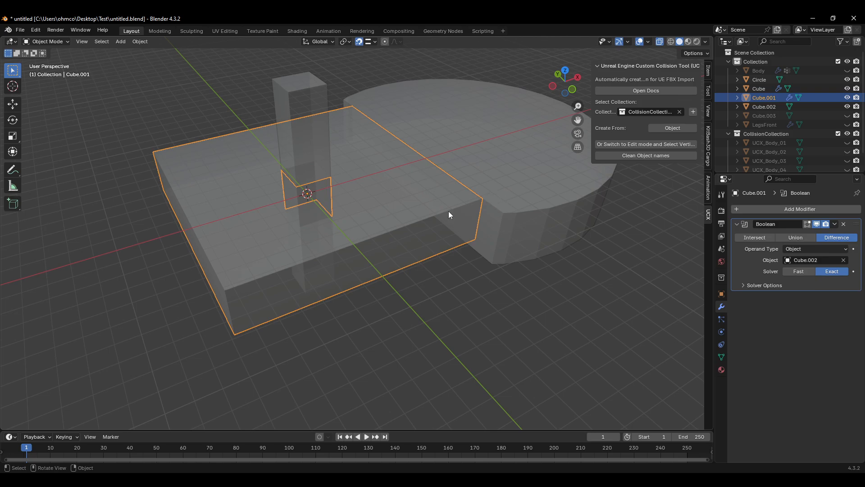
pyautogui.click(317, 138)
pyautogui.press('h')
pyautogui.moveTo(340, 147); pyautogui.dragTo(388, 429, button='middle')
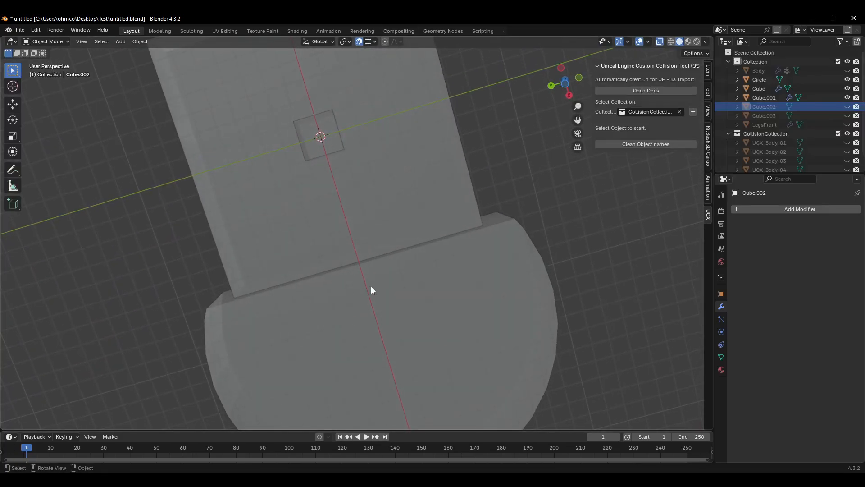
pyautogui.moveTo(371, 286); pyautogui.dragTo(319, 187, button='middle')
pyautogui.click(295, 171)
pyautogui.click(319, 186)
pyautogui.moveTo(350, 231); pyautogui.dragTo(366, 273, button='middle')
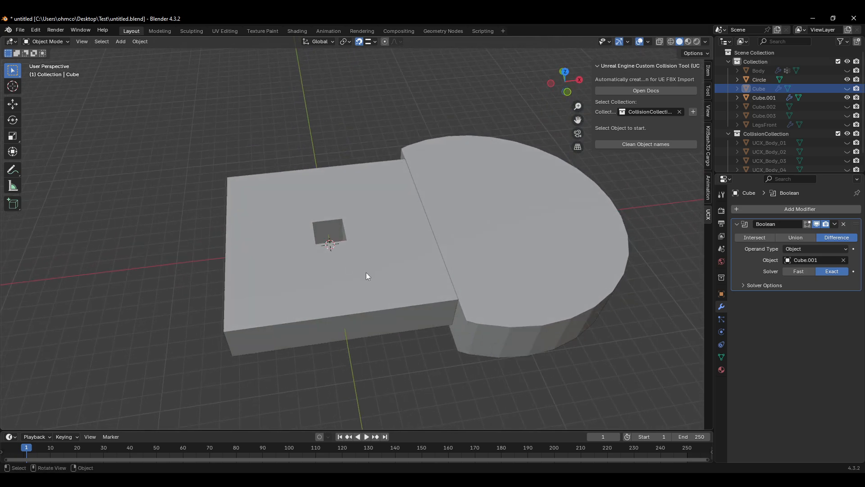
# Step: Apply the Boolean modifier on the inner slab Cube.001
pyautogui.moveTo(492, 99); pyautogui.dragTo(436, 144)
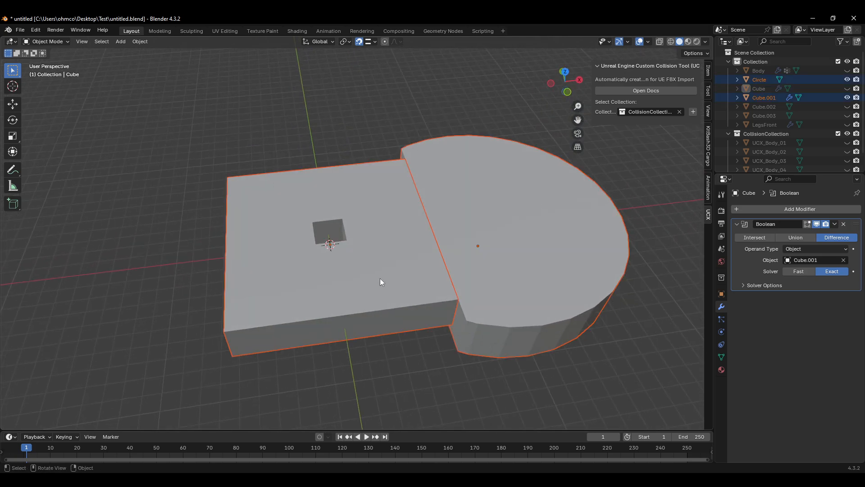
pyautogui.click(380, 314)
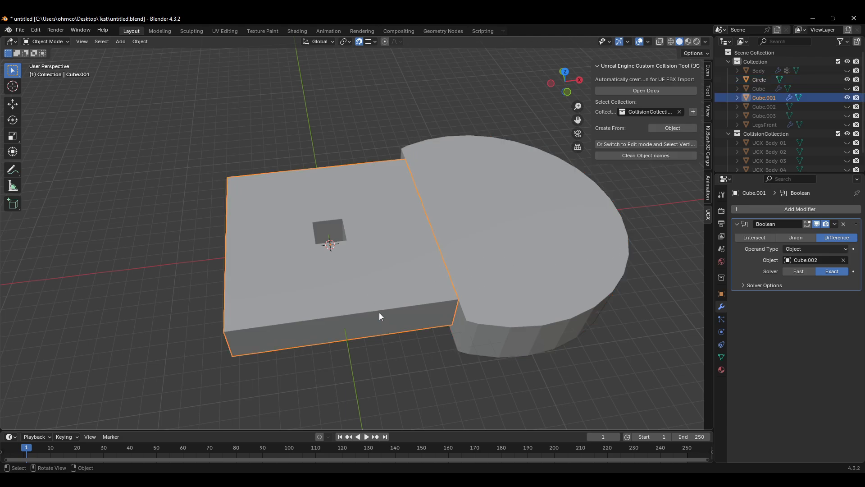
pyautogui.click(837, 224)
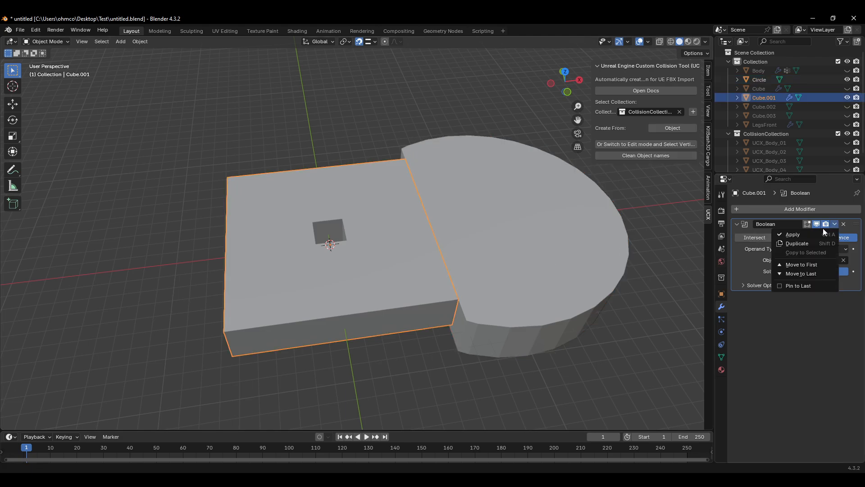
pyautogui.click(803, 237)
# Step: Join the round Circle mesh and the slab into one object
pyautogui.click(526, 252)
pyautogui.keyDown('shift'); pyautogui.click(378, 253); pyautogui.keyUp('shift')
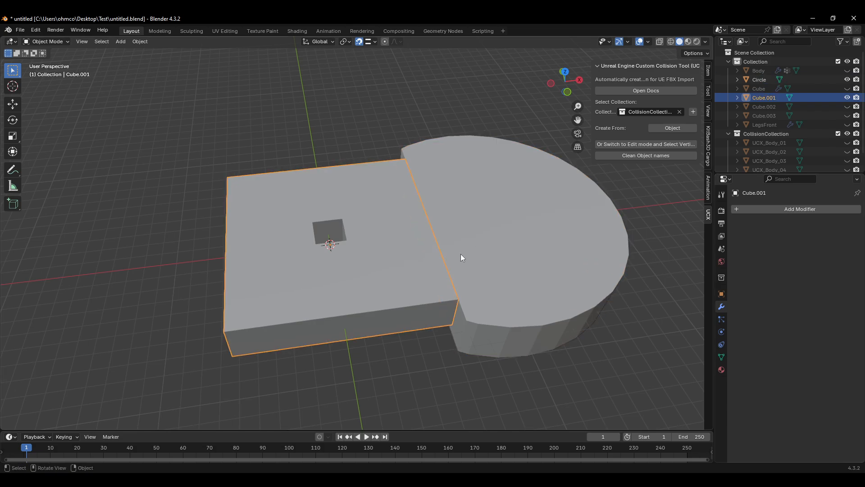
pyautogui.hotkey('ctrl', 'j')
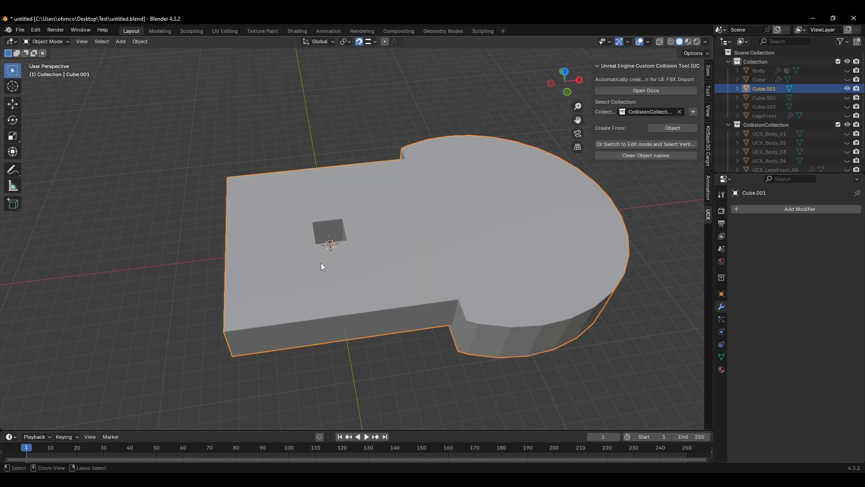
# Step: Examine the joined mesh's edit-mode geometry in X-ray from several angles
pyautogui.press('Tab')
pyautogui.hotkey('alt', 'a')
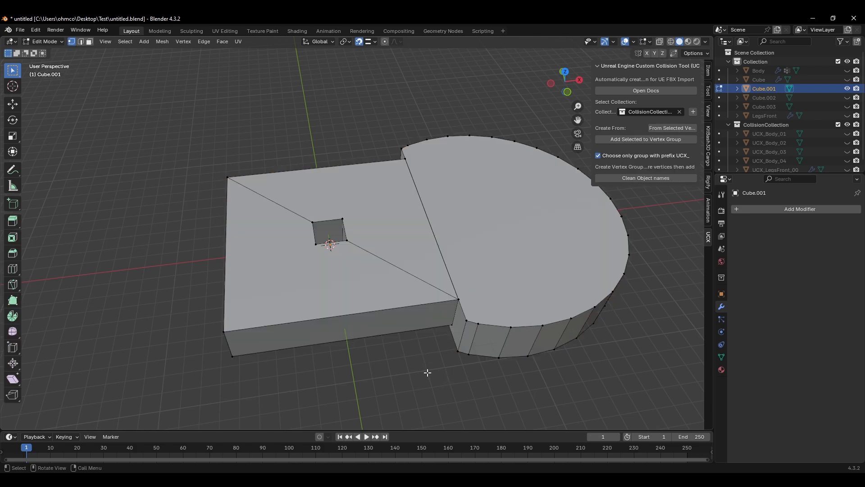
pyautogui.moveTo(422, 376); pyautogui.dragTo(467, 305, button='middle')
pyautogui.hotkey('alt', 'z')
pyautogui.moveTo(508, 156); pyautogui.dragTo(293, 319)
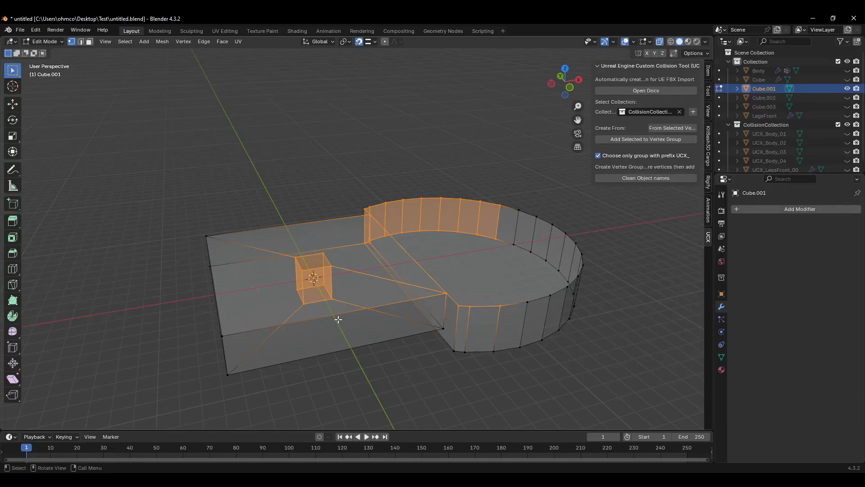
pyautogui.click(432, 354)
pyautogui.scroll(-2, 431, 353)
pyautogui.moveTo(434, 349); pyautogui.dragTo(421, 356, button='middle')
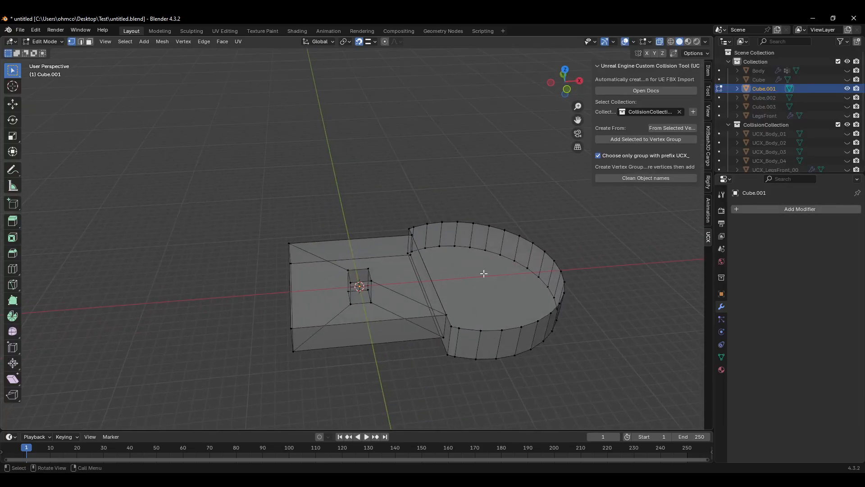
pyautogui.moveTo(592, 205); pyautogui.dragTo(247, 375)
pyautogui.press('Tab')
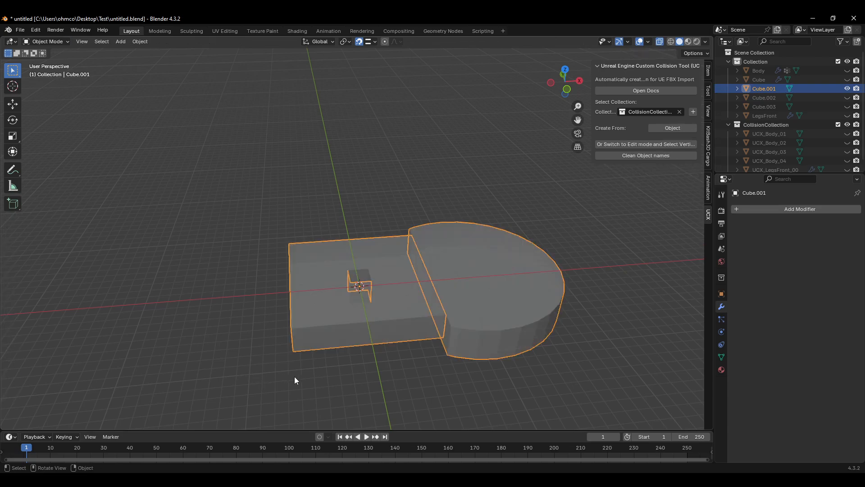
pyautogui.press('Tab')
pyautogui.press('Tab')
pyautogui.moveTo(387, 369); pyautogui.dragTo(423, 312, button='middle')
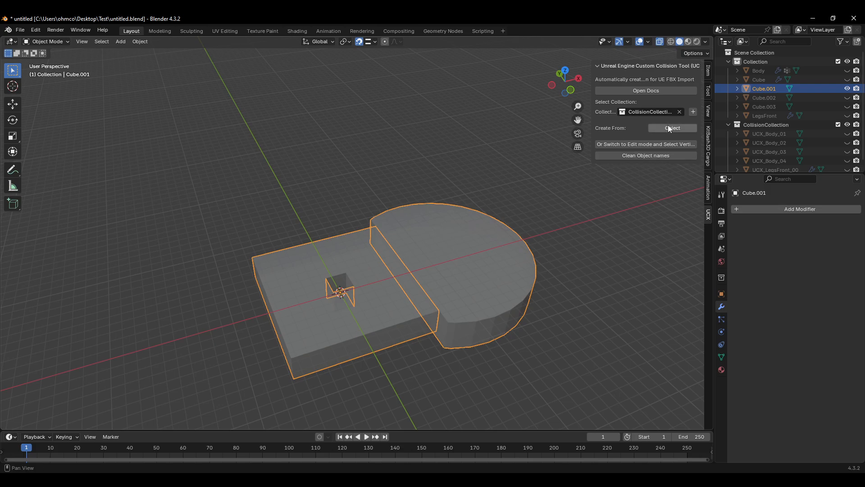
# Step: Toggle visibility of the existing UCX_Cube.001_00 hull and the slab to compare them
pyautogui.scroll(-2, 792, 124)
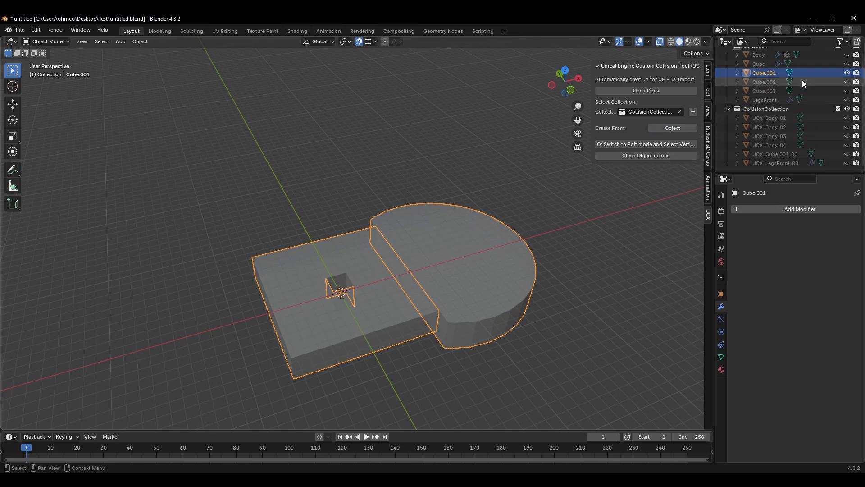
pyautogui.click(849, 154)
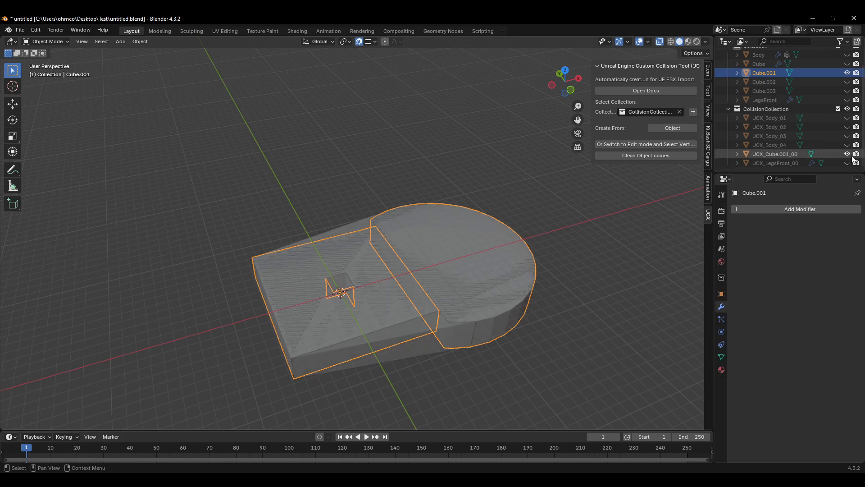
pyautogui.click(848, 73)
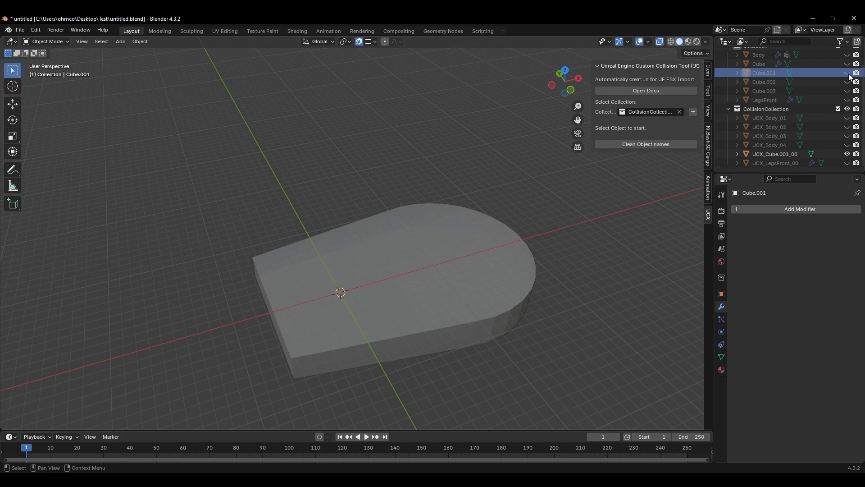
pyautogui.moveTo(548, 255); pyautogui.dragTo(433, 270, button='middle')
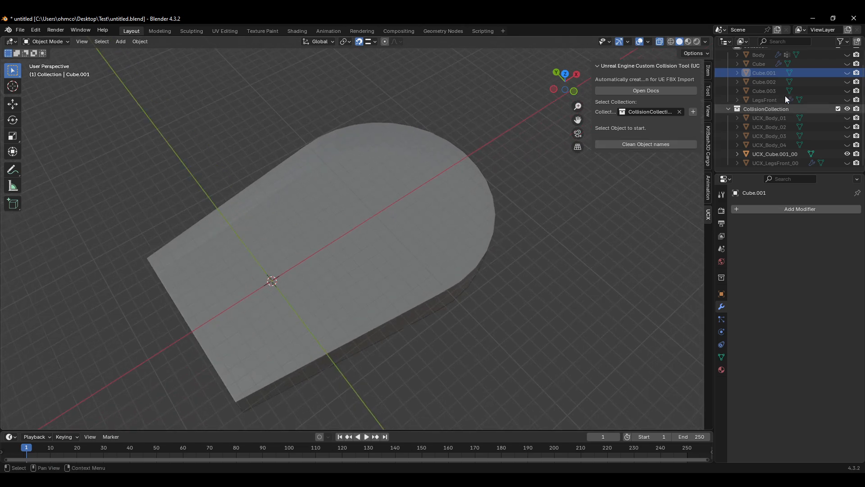
pyautogui.click(847, 72)
pyautogui.click(847, 154)
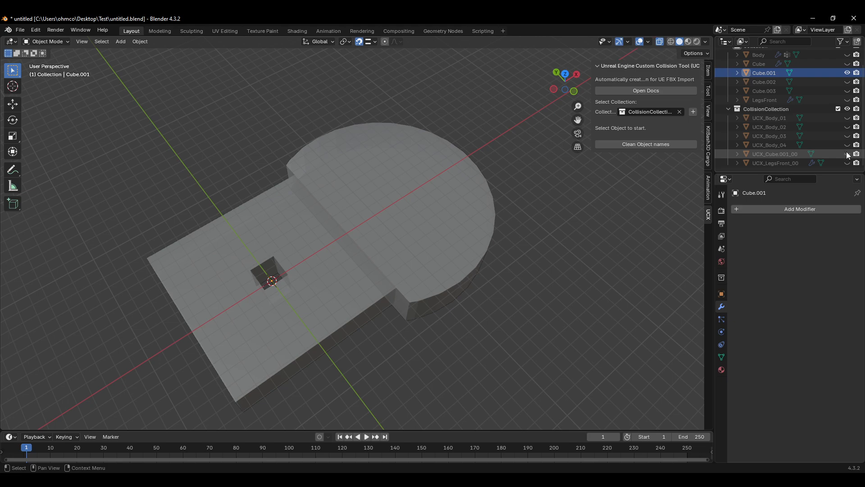
pyautogui.moveTo(413, 321); pyautogui.dragTo(383, 274, button='middle')
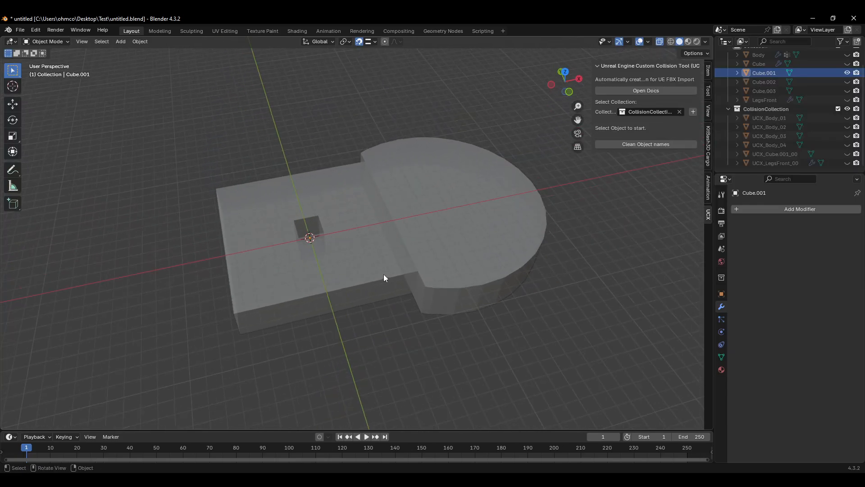
# Step: Rename the joined slab object to Floor
pyautogui.click(386, 250)
pyautogui.doubleClick(769, 72)
pyautogui.scroll(2, 769, 75)
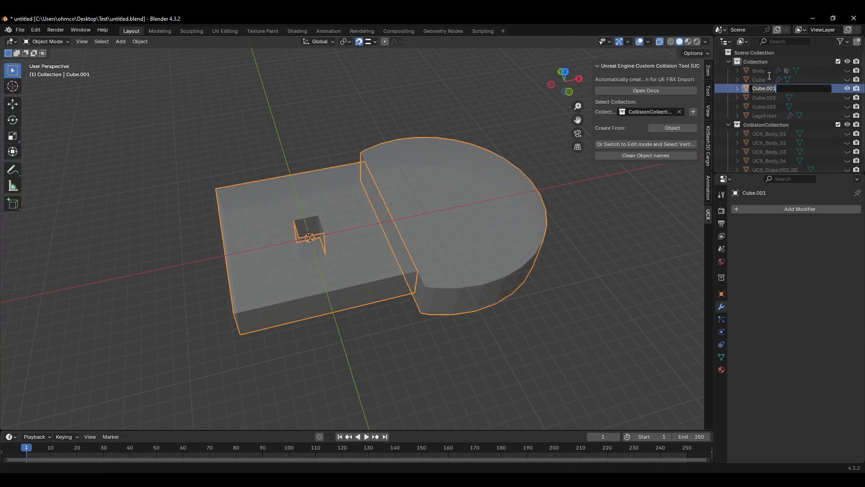
pyautogui.press('Return')
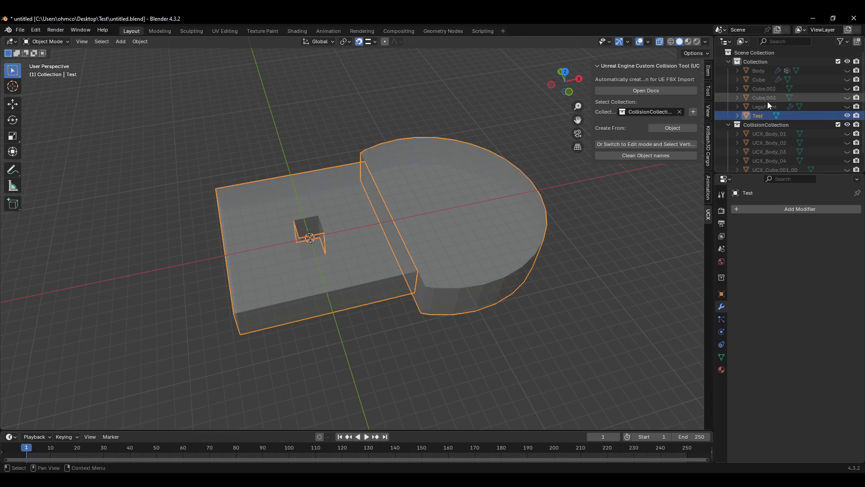
pyautogui.doubleClick(764, 115)
pyautogui.scroll(-1, 764, 116)
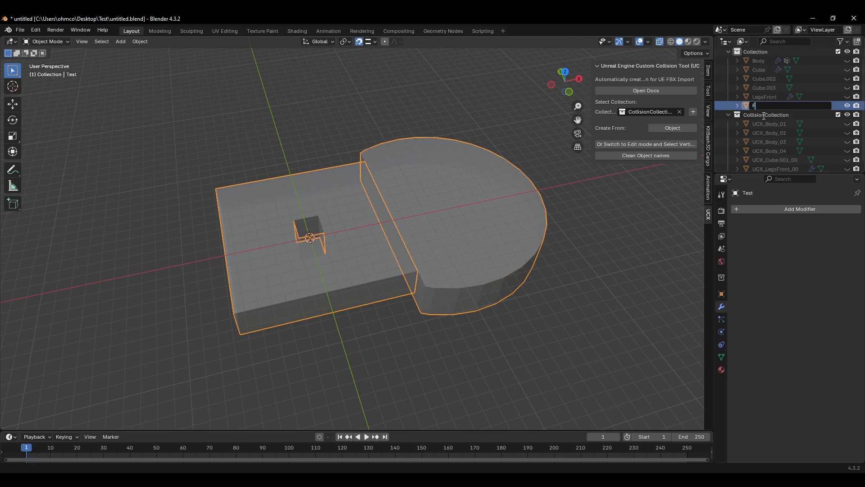
pyautogui.write('Floor')
pyautogui.press('Return')
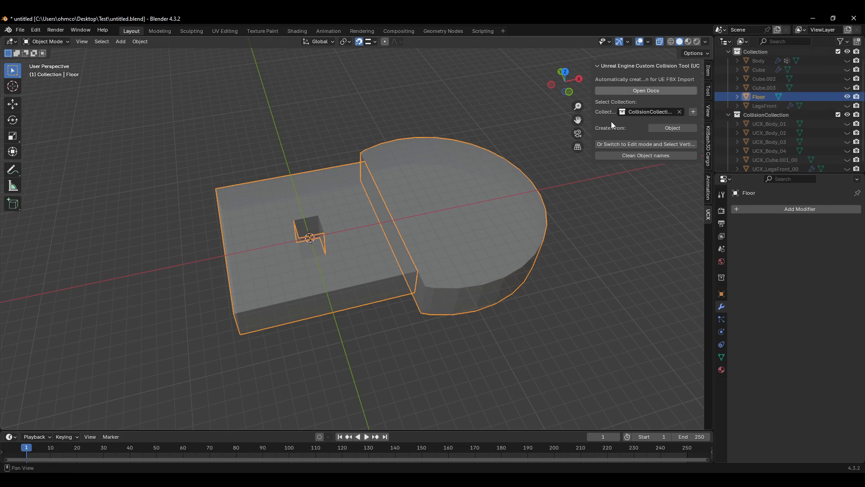
# Step: In X-ray edit mode, select the vertices of Floor's rectangular slab section
pyautogui.scroll(2, 373, 290)
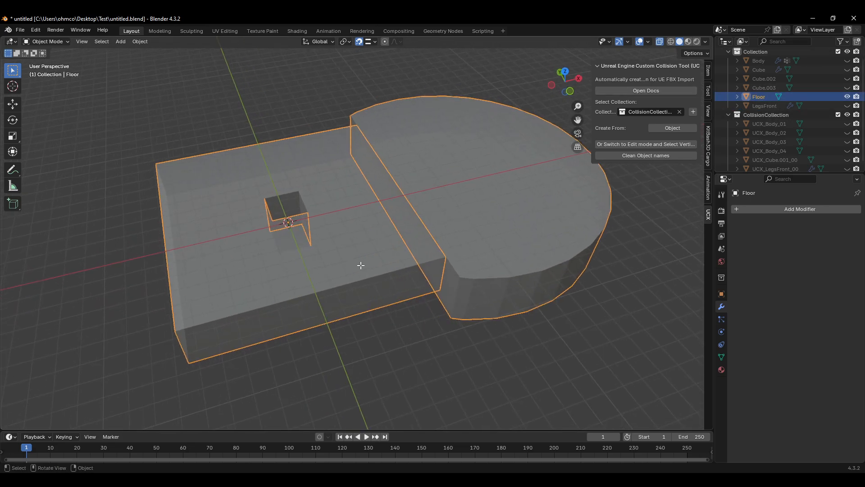
pyautogui.press('Tab')
pyautogui.press('Tab')
pyautogui.hotkey('alt', 'z')
pyautogui.click(392, 350)
pyautogui.moveTo(381, 334); pyautogui.dragTo(430, 273, button='middle')
pyautogui.click(363, 283)
pyautogui.press('Tab')
pyautogui.scroll(-2, 373, 260)
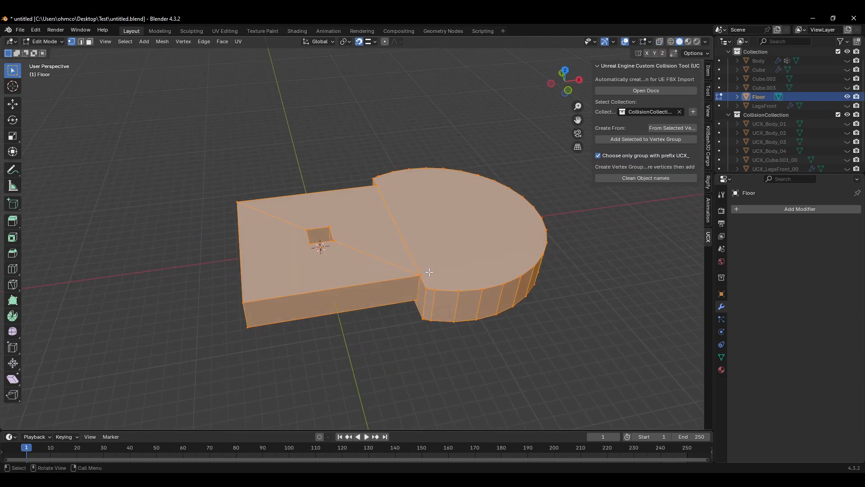
pyautogui.hotkey('alt', 'z')
pyautogui.click(420, 273)
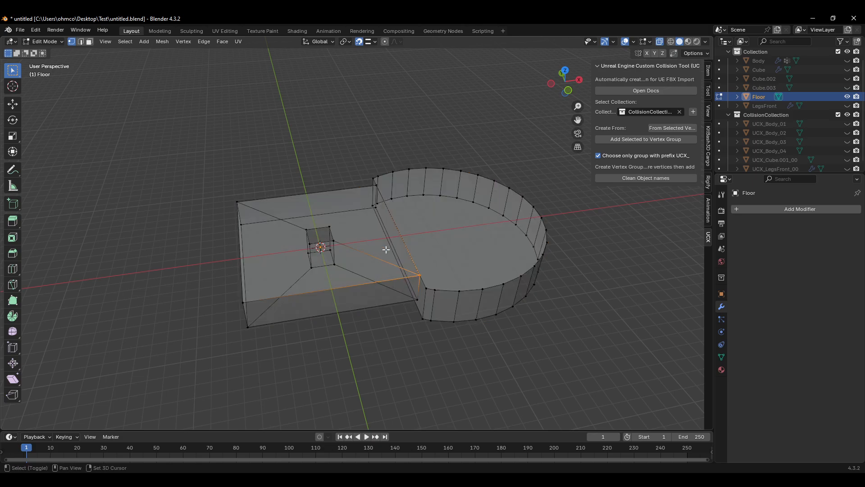
pyautogui.keyDown('shift'); pyautogui.click(418, 300); pyautogui.keyUp('shift')
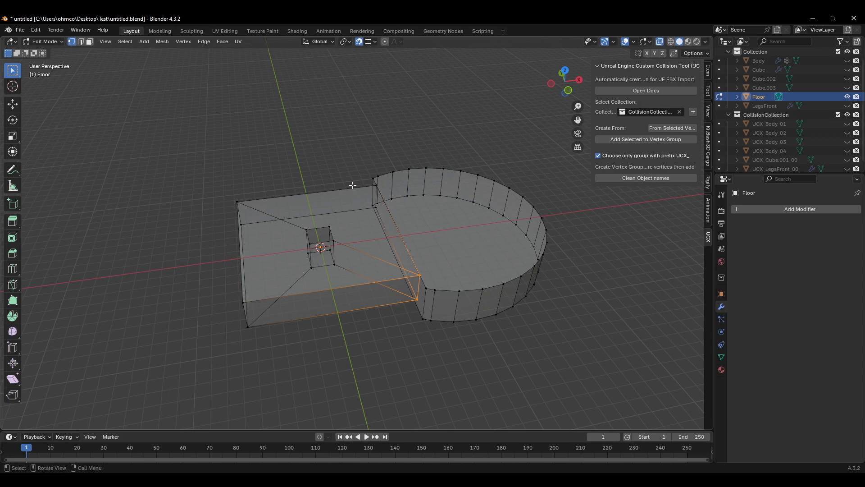
pyautogui.scroll(2, 387, 192)
pyautogui.keyDown('shift'); pyautogui.click(388, 189); pyautogui.keyUp('shift')
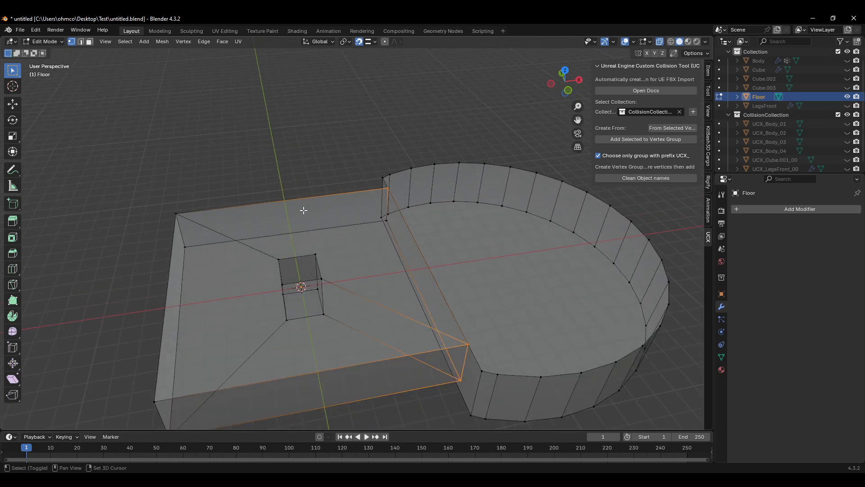
pyautogui.keyDown('shift'); pyautogui.click(176, 214); pyautogui.keyUp('shift')
pyautogui.keyDown('shift'); pyautogui.moveTo(172, 256); pyautogui.dragTo(170, 259); pyautogui.keyUp('shift')
pyautogui.keyDown('shift'); pyautogui.click(154, 400); pyautogui.keyUp('shift')
pyautogui.keyDown('shift'); pyautogui.moveTo(235, 382); pyautogui.dragTo(251, 347, button='middle'); pyautogui.keyUp('shift')
pyautogui.keyDown('shift'); pyautogui.moveTo(207, 383); pyautogui.dragTo(241, 350); pyautogui.keyUp('shift')
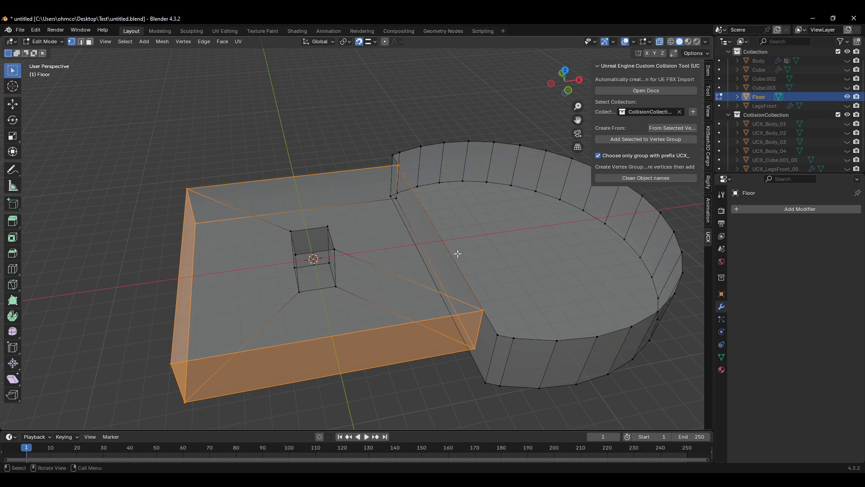
pyautogui.keyDown('shift'); pyautogui.click(392, 198); pyautogui.keyUp('shift')
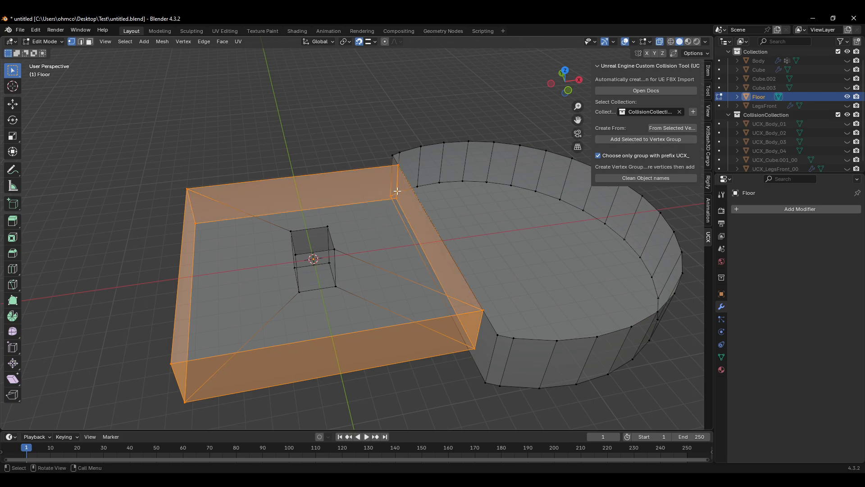
# Step: Undo the last selection change and create a UCX hull from the selected vertices
pyautogui.hotkey('ctrl', 'z')
pyautogui.click(680, 128)
pyautogui.scroll(-1, 789, 137)
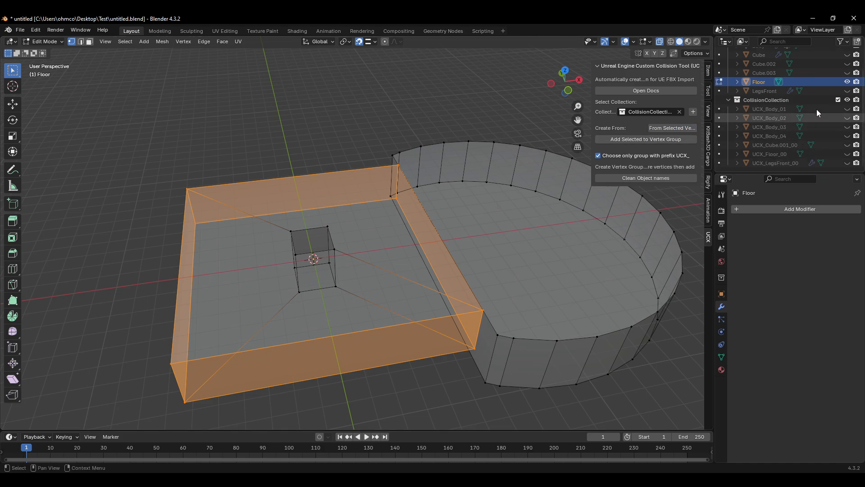
# Step: Isolate the new UCX_Floor_00 hull by hiding Floor, inspect it, then restore Floor's visibility
pyautogui.press('Tab')
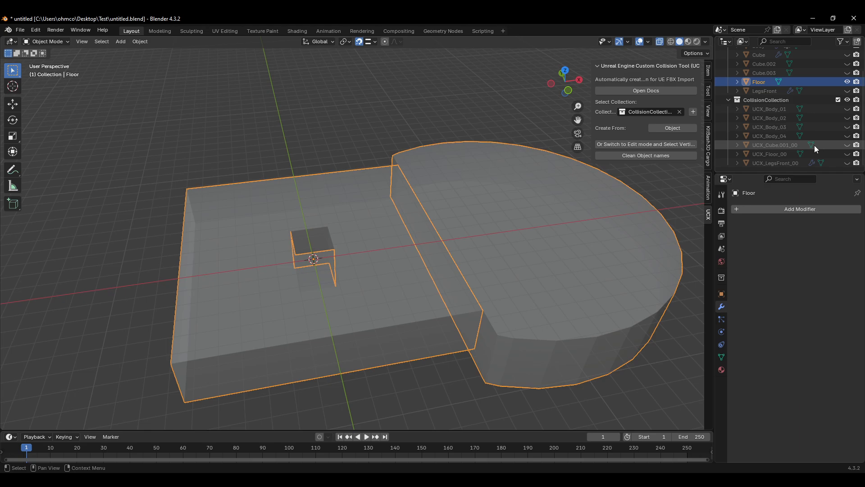
pyautogui.click(834, 155)
pyautogui.click(847, 154)
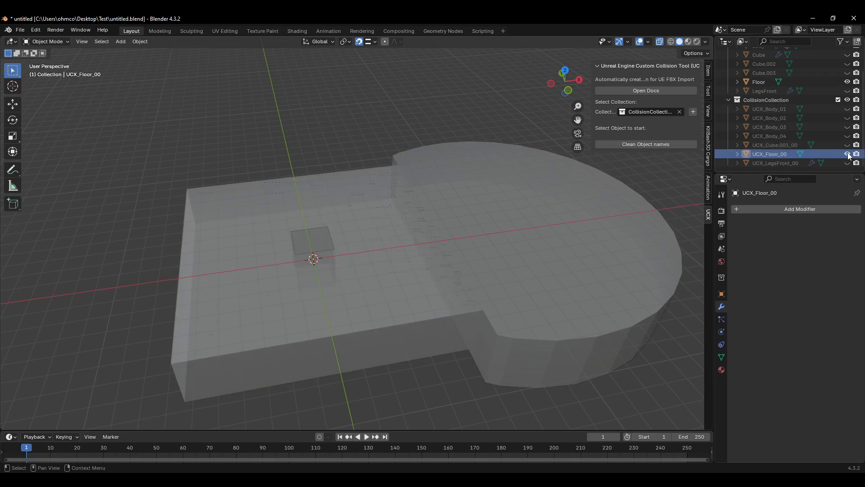
pyautogui.click(849, 156)
pyautogui.click(577, 242)
pyautogui.press('h')
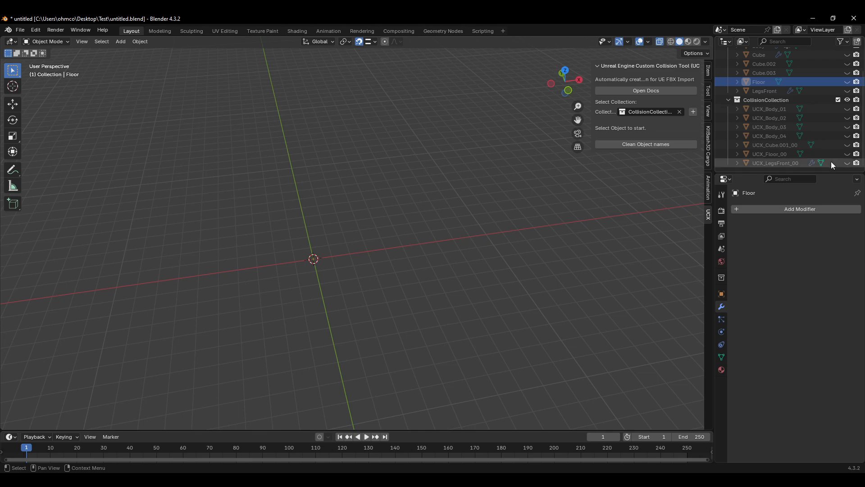
pyautogui.click(847, 154)
pyautogui.moveTo(487, 272); pyautogui.dragTo(381, 230, button='middle')
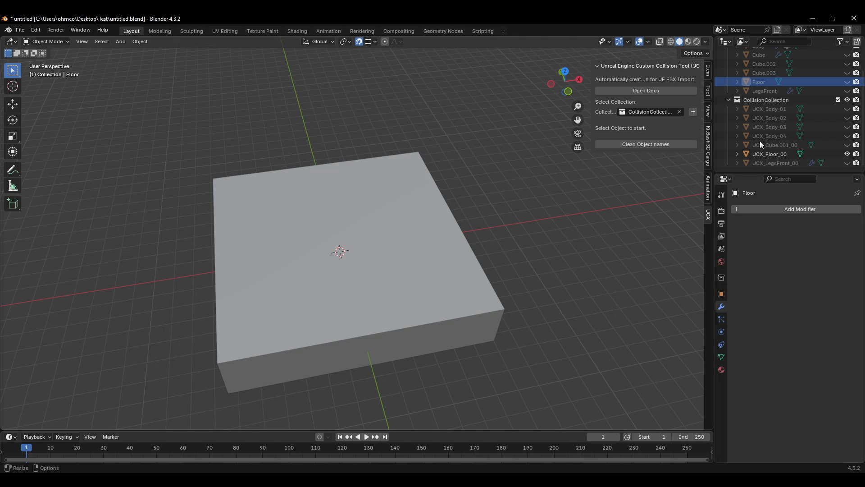
pyautogui.click(848, 154)
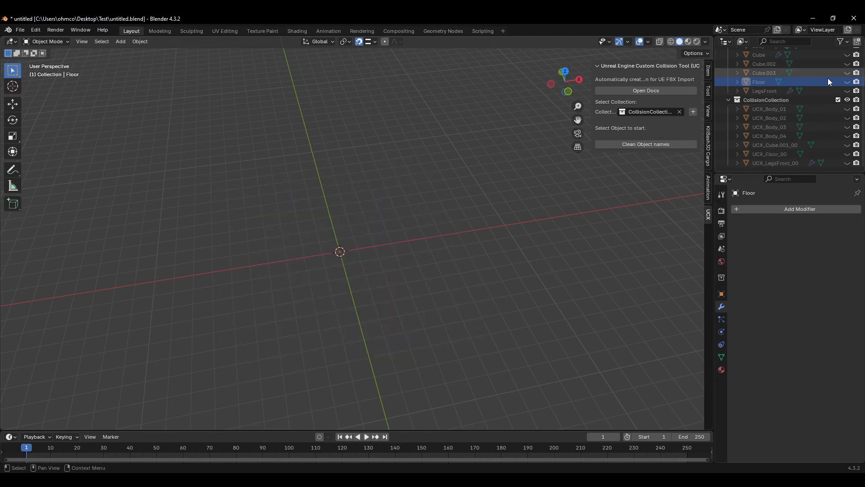
pyautogui.click(848, 82)
# Step: Select Floor, enter X-ray edit mode, and select the vertices of the connecting strip and the square hole
pyautogui.click(386, 261)
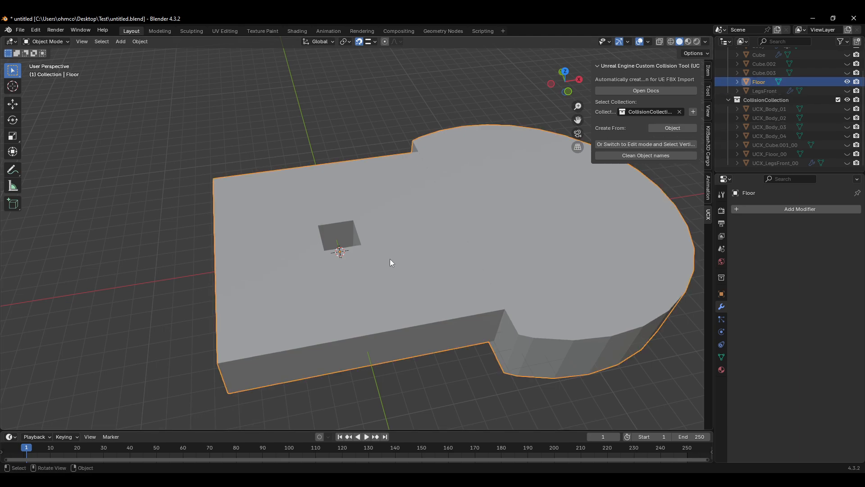
pyautogui.press('Tab')
pyautogui.hotkey('alt', 'z')
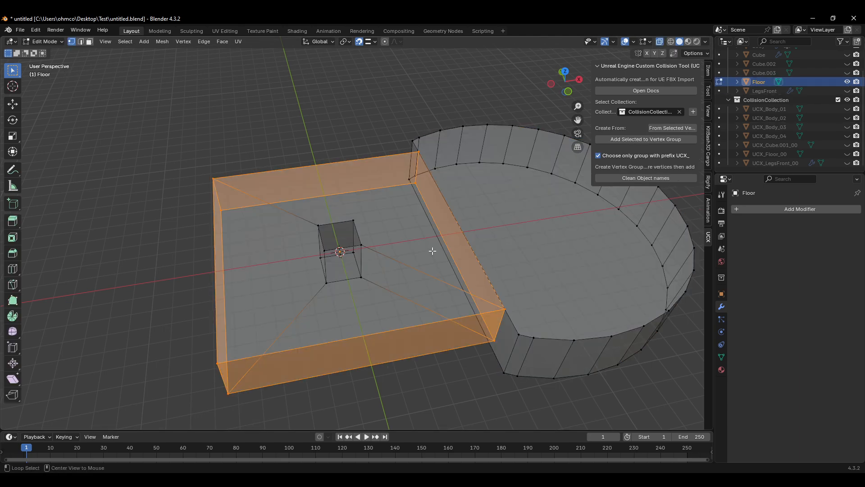
pyautogui.click(376, 207)
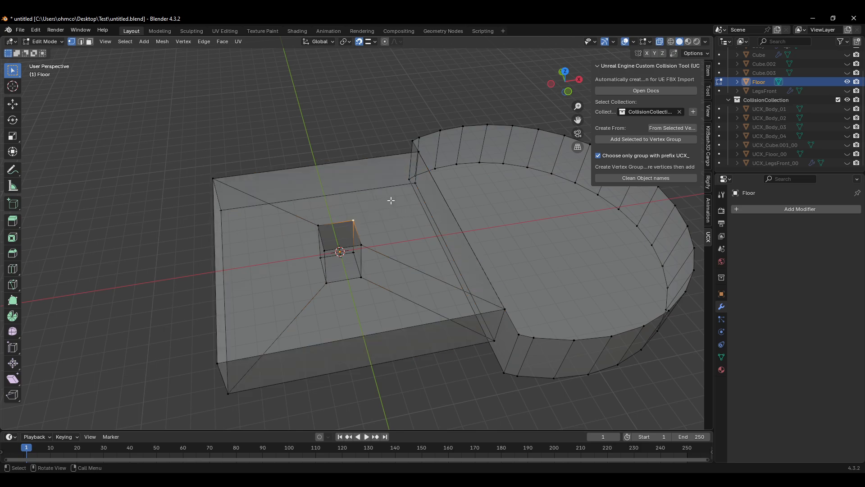
pyautogui.keyDown('shift'); pyautogui.click(419, 153); pyautogui.keyUp('shift')
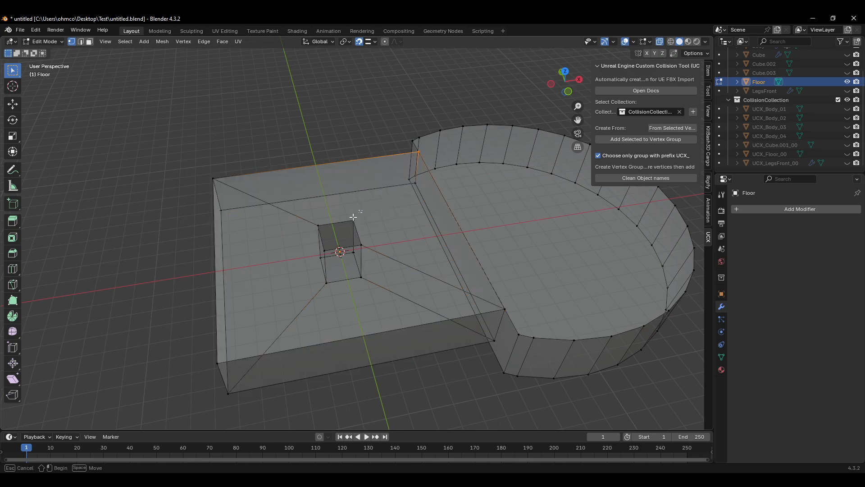
pyautogui.keyDown('shift'); pyautogui.moveTo(371, 237); pyautogui.dragTo(350, 283); pyautogui.keyUp('shift')
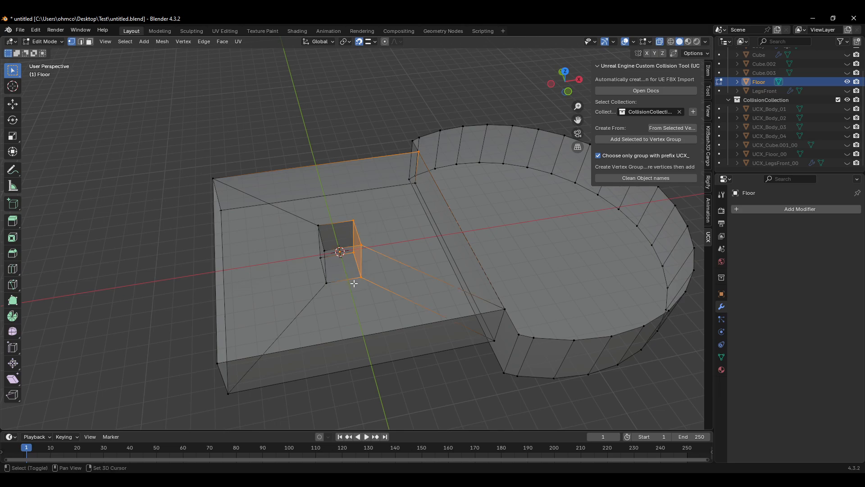
pyautogui.keyDown('shift'); pyautogui.moveTo(508, 304); pyautogui.dragTo(483, 344); pyautogui.keyUp('shift')
pyautogui.keyDown('shift'); pyautogui.click(412, 184); pyautogui.keyUp('shift')
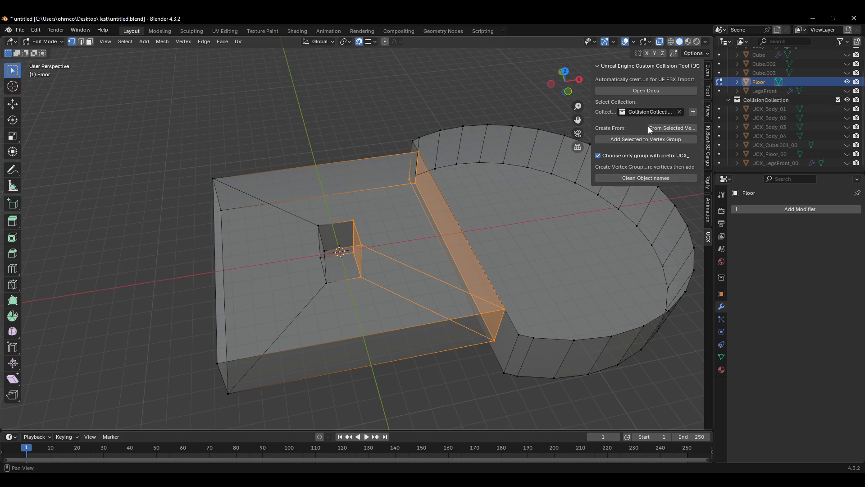
# Step: Create a UCX hull from the selection, then delete both UCX_Floor hulls and reselect Floor
pyautogui.click(663, 128)
pyautogui.scroll(-1, 783, 135)
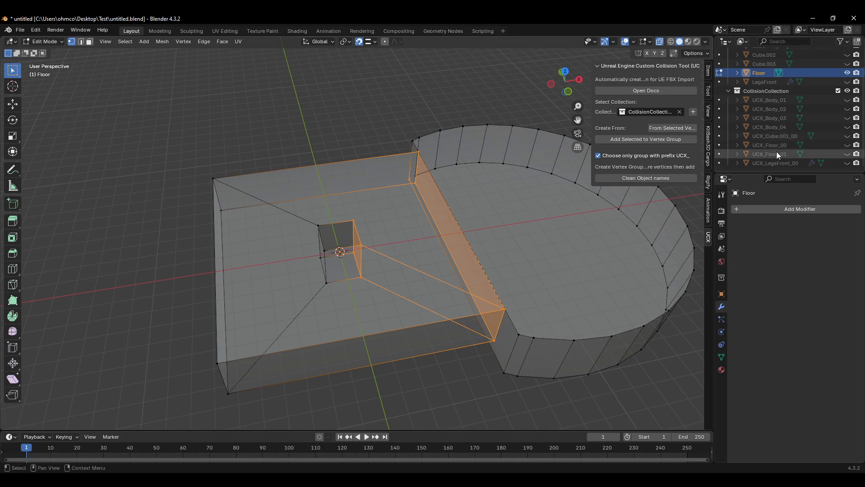
pyautogui.click(774, 154)
pyautogui.click(781, 146)
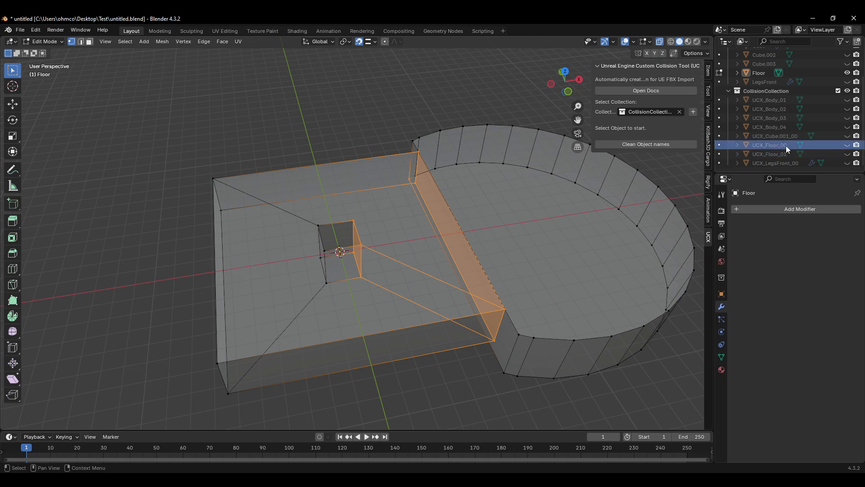
pyautogui.click(781, 153)
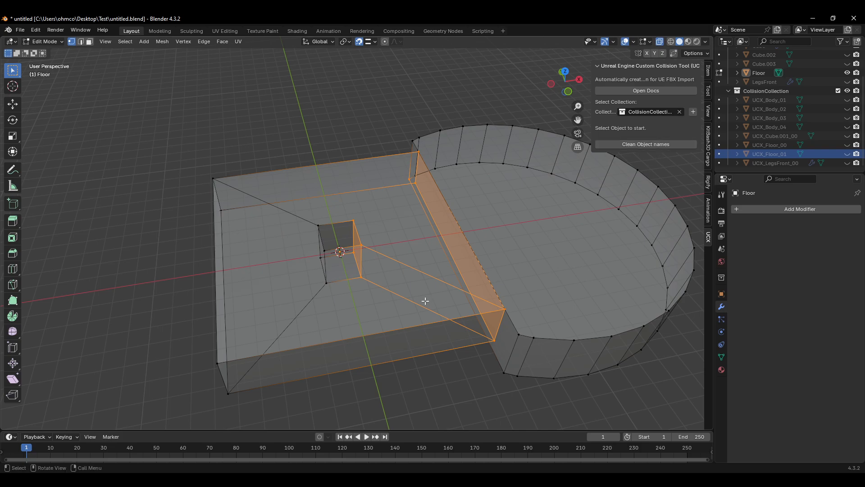
pyautogui.press('Tab')
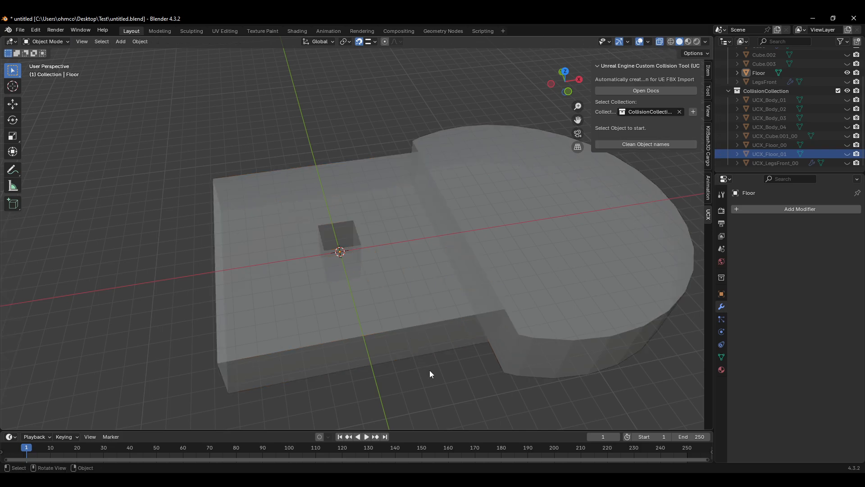
pyautogui.click(771, 154)
pyautogui.click(775, 148)
pyautogui.press('Delete')
pyautogui.click(776, 153)
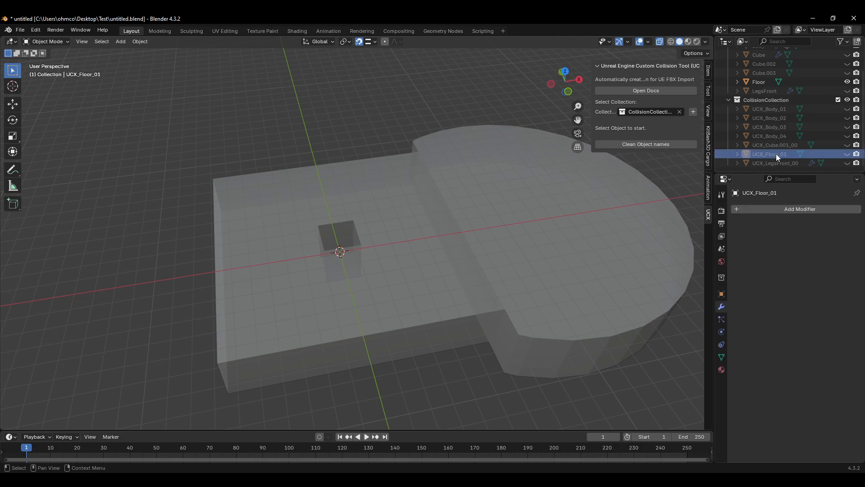
pyautogui.press('Delete')
pyautogui.click(758, 91)
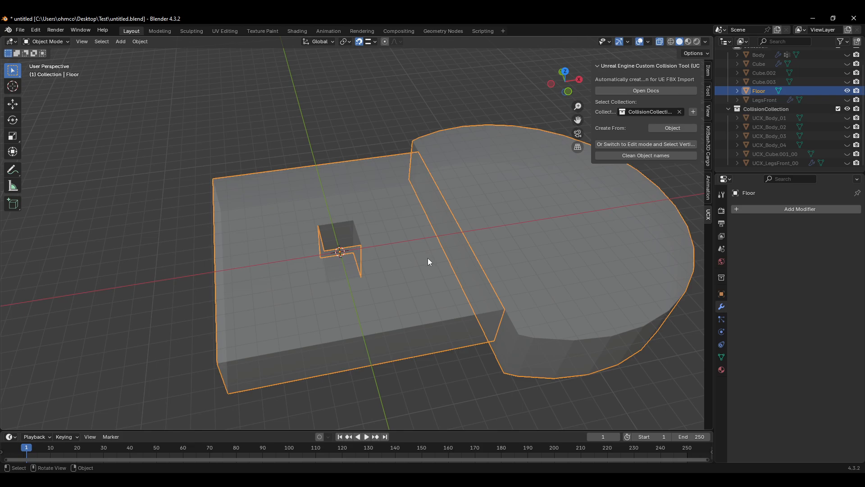
# Step: Create a new UCX hull from Floor's selected strip and hole vertices
pyautogui.press('Tab')
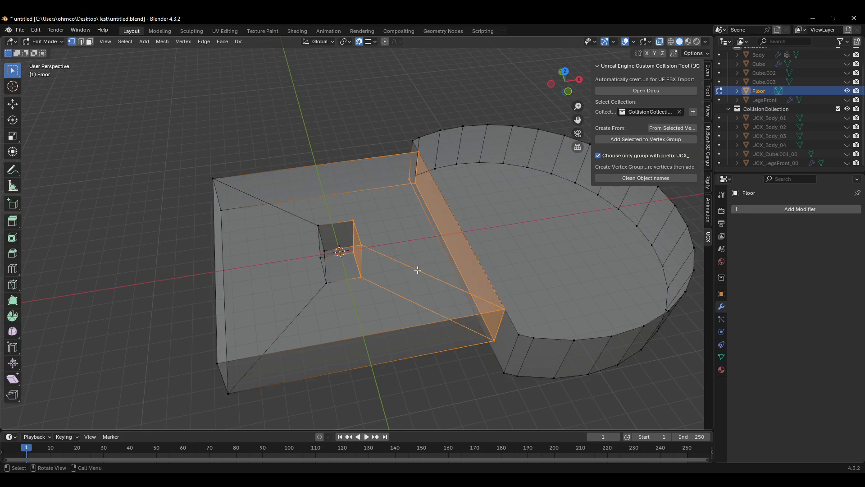
pyautogui.keyDown('shift'); pyautogui.click(407, 185); pyautogui.keyUp('shift')
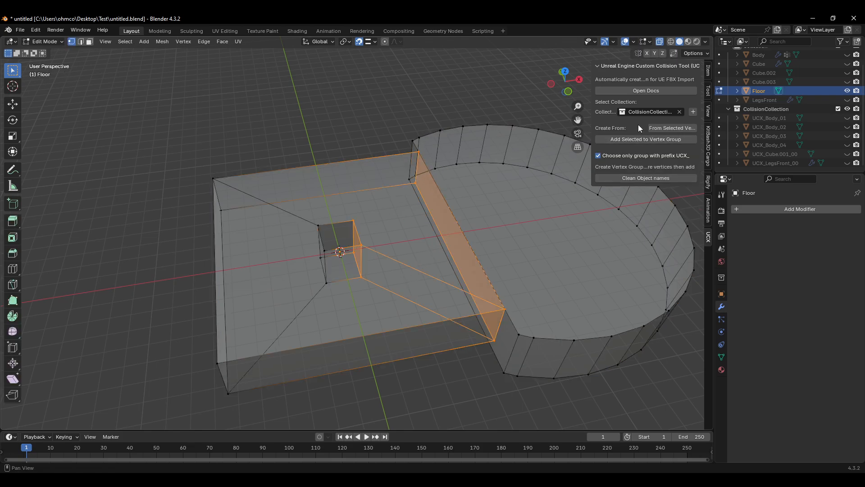
pyautogui.click(670, 128)
pyautogui.scroll(-1, 804, 145)
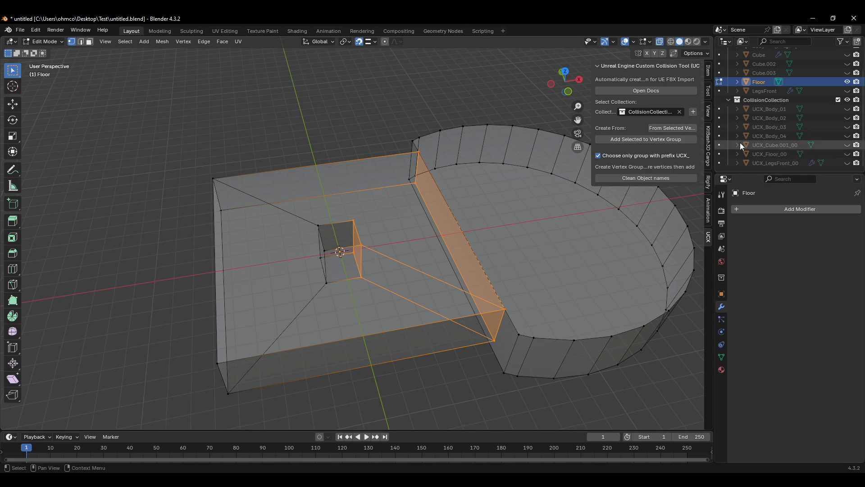
# Step: Hide Floor and show UCX_Floor_00 alone to inspect the hull, then unhide Floor
pyautogui.press('Tab')
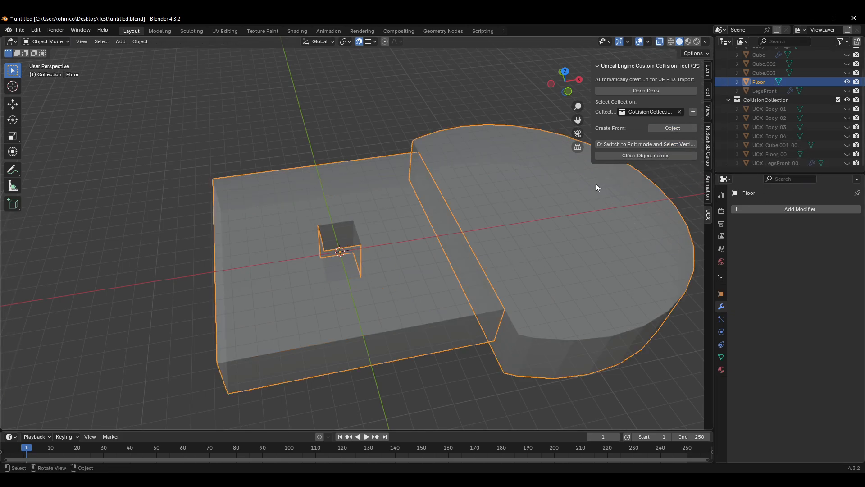
pyautogui.press('h')
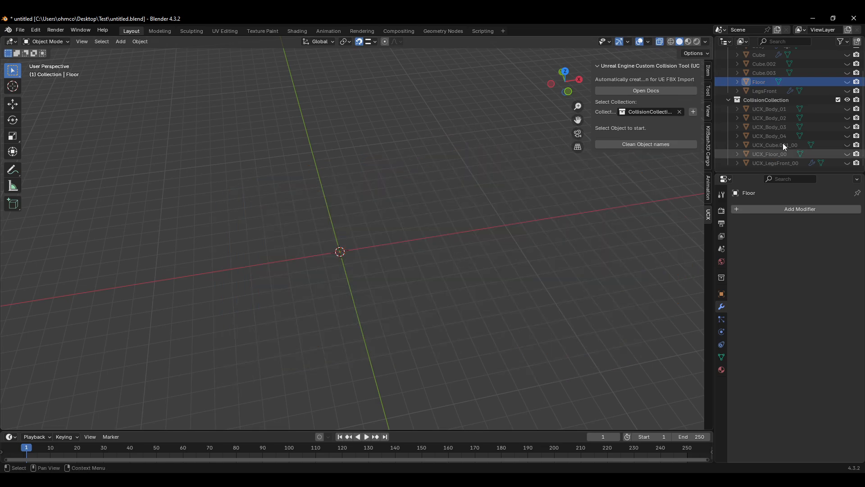
pyautogui.click(848, 154)
pyautogui.moveTo(347, 263); pyautogui.dragTo(418, 218, button='middle')
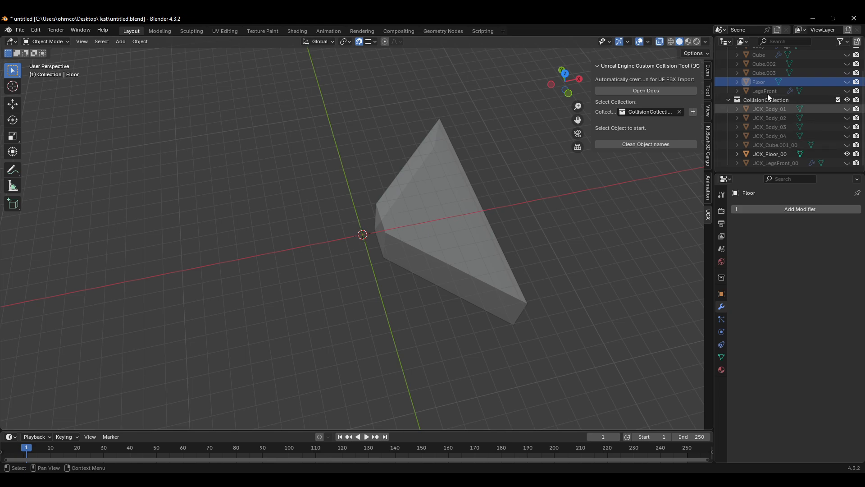
pyautogui.click(847, 82)
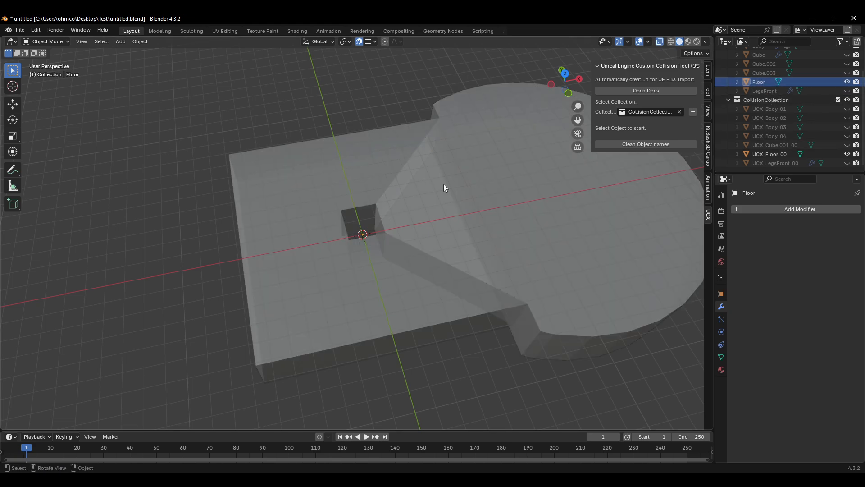
# Step: In Floor's edit mode, box-select the vertices of the left rectangular slab around the hole
pyautogui.click(343, 176)
pyautogui.press('Tab')
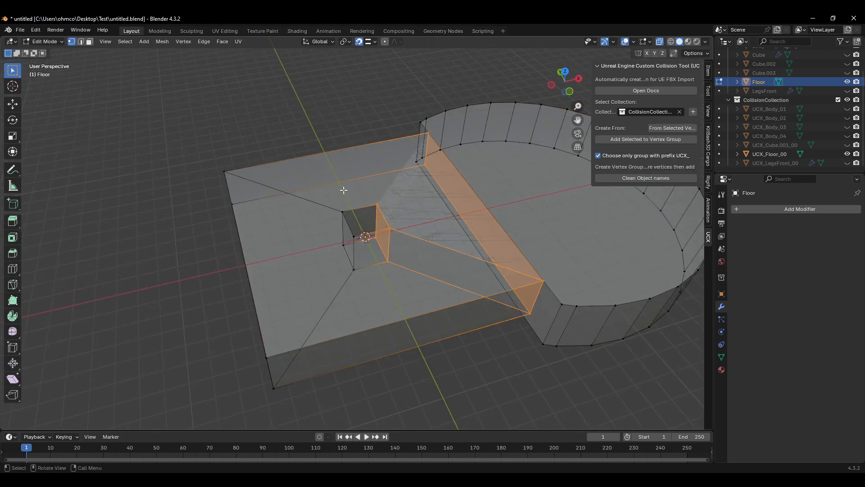
pyautogui.click(343, 211)
pyautogui.moveTo(342, 236); pyautogui.dragTo(330, 259)
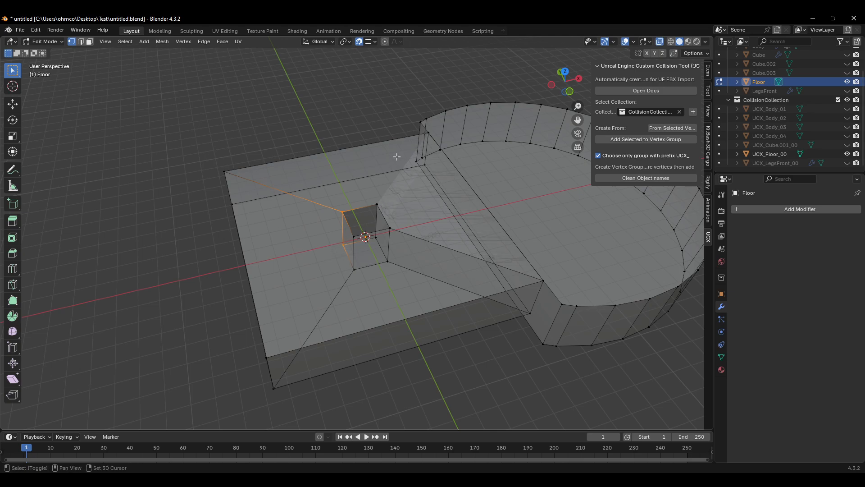
pyautogui.keyDown('shift'); pyautogui.moveTo(433, 129); pyautogui.dragTo(422, 170); pyautogui.keyUp('shift')
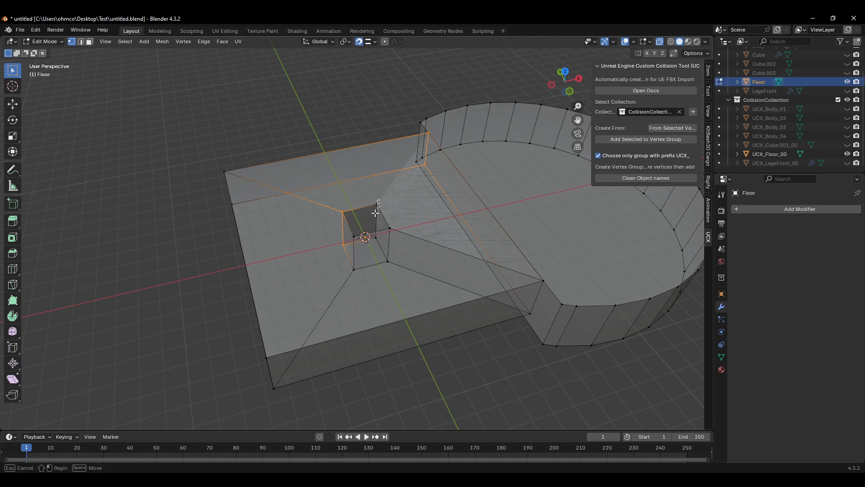
pyautogui.keyDown('shift'); pyautogui.moveTo(382, 198); pyautogui.dragTo(369, 249); pyautogui.keyUp('shift')
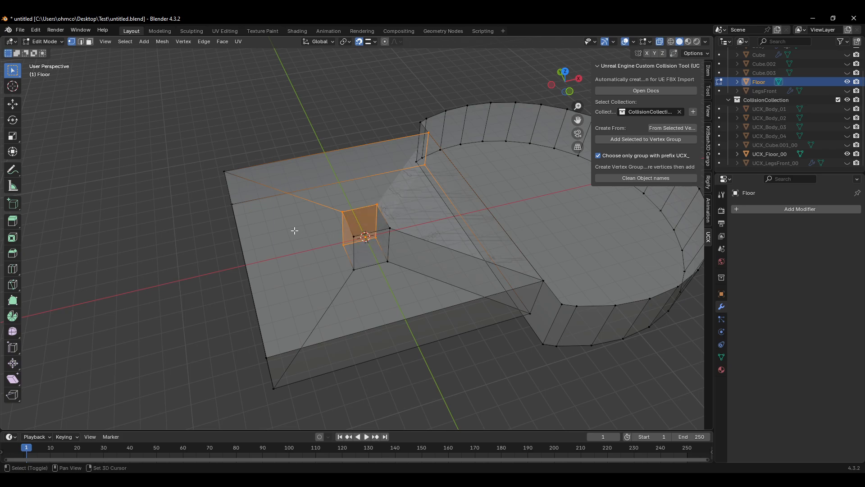
pyautogui.keyDown('shift'); pyautogui.moveTo(239, 160); pyautogui.dragTo(227, 225); pyautogui.keyUp('shift')
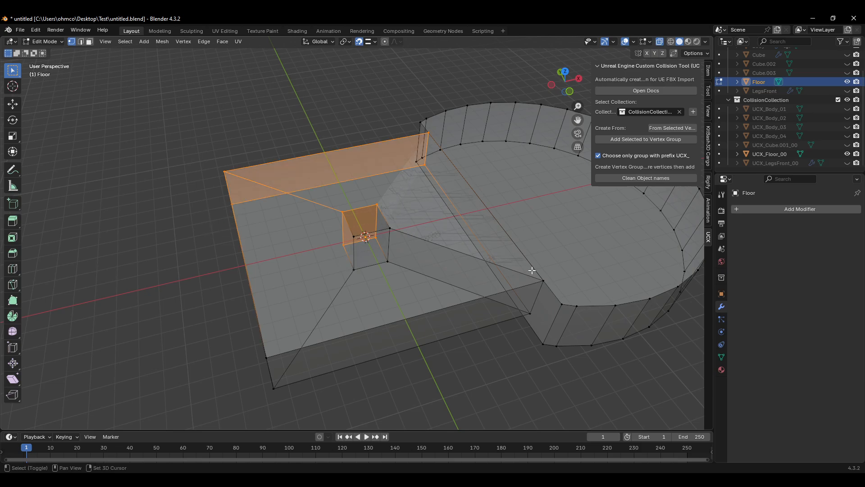
pyautogui.keyDown('shift'); pyautogui.moveTo(356, 231); pyautogui.dragTo(348, 287); pyautogui.keyUp('shift')
pyautogui.keyDown('shift'); pyautogui.moveTo(320, 345); pyautogui.dragTo(260, 395); pyautogui.keyUp('shift')
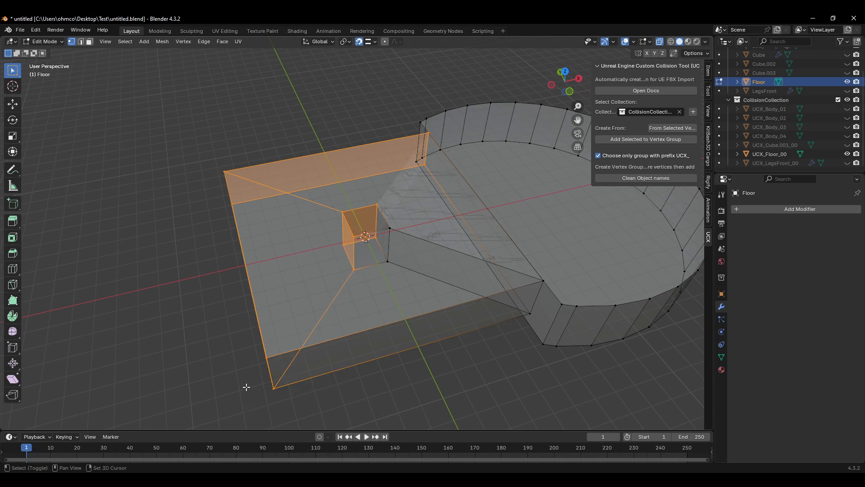
pyautogui.keyDown('shift'); pyautogui.moveTo(405, 224); pyautogui.dragTo(385, 271); pyautogui.keyUp('shift')
pyautogui.keyDown('shift'); pyautogui.moveTo(552, 266); pyautogui.dragTo(519, 327); pyautogui.keyUp('shift')
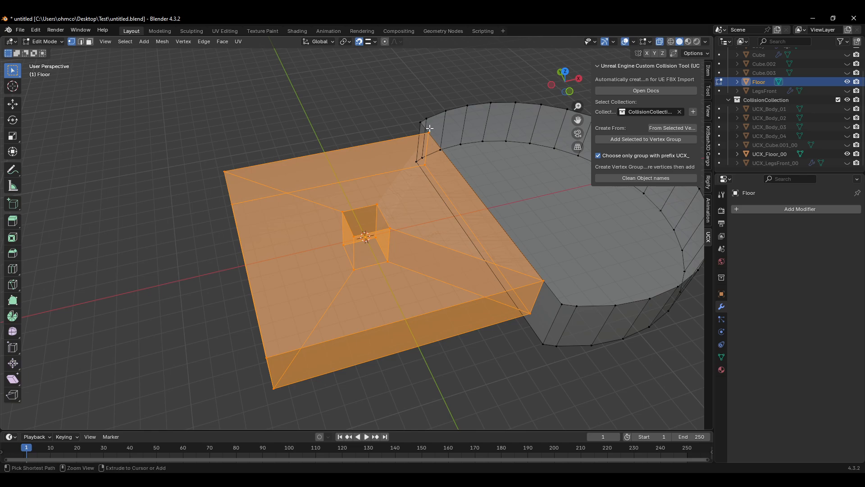
pyautogui.keyDown('ctrl'); pyautogui.moveTo(433, 127); pyautogui.dragTo(420, 172); pyautogui.keyUp('ctrl')
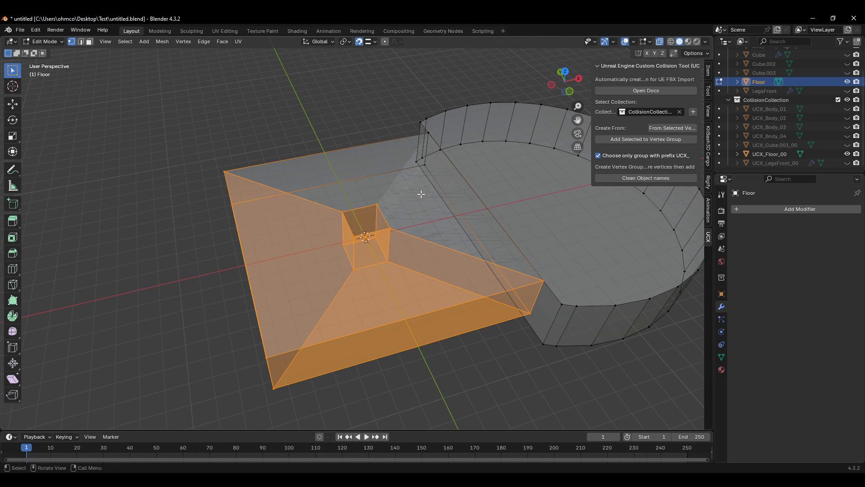
# Step: Complete the selection of the whole left slab and create a UCX hull from it
pyautogui.moveTo(408, 200); pyautogui.dragTo(380, 150, button='middle')
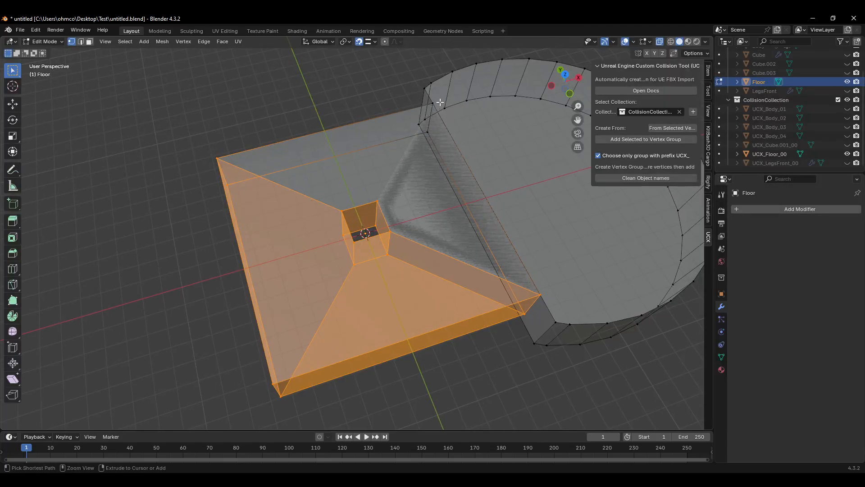
pyautogui.keyDown('shift'); pyautogui.click(433, 114); pyautogui.keyUp('shift')
pyautogui.keyDown('shift'); pyautogui.click(435, 128); pyautogui.keyUp('shift')
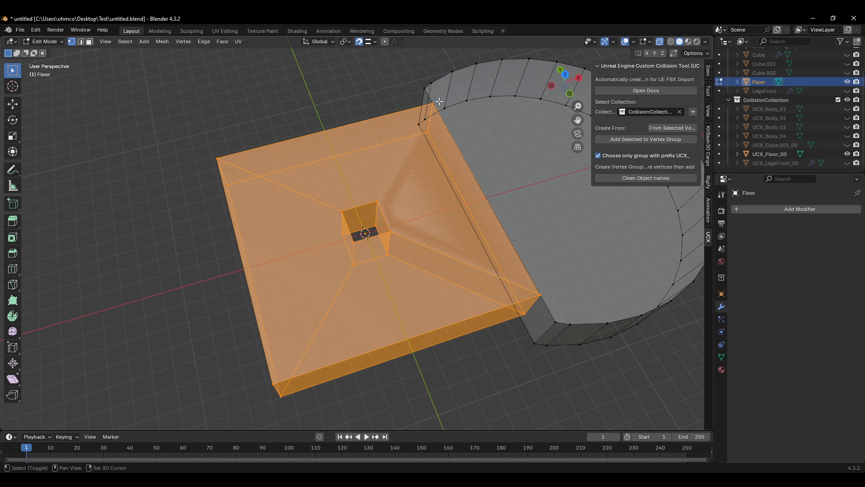
pyautogui.keyDown('shift'); pyautogui.moveTo(434, 103); pyautogui.dragTo(415, 145); pyautogui.keyUp('shift')
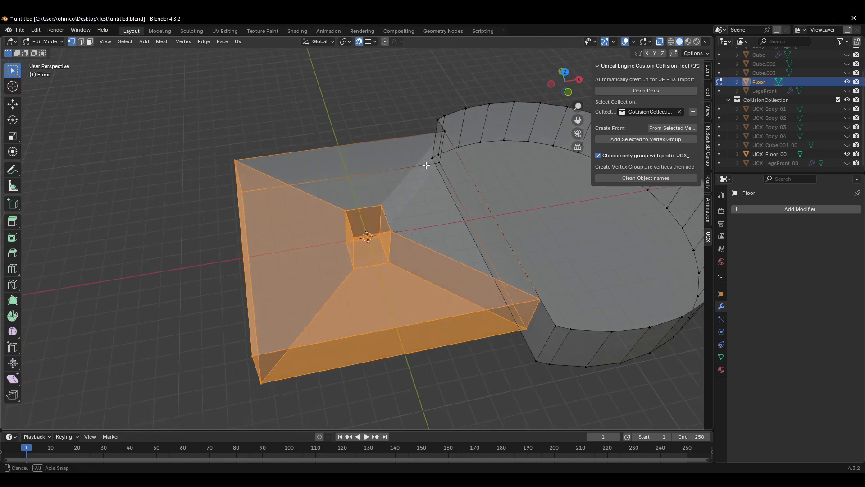
pyautogui.moveTo(440, 179); pyautogui.dragTo(426, 169, button='middle')
pyautogui.click(668, 129)
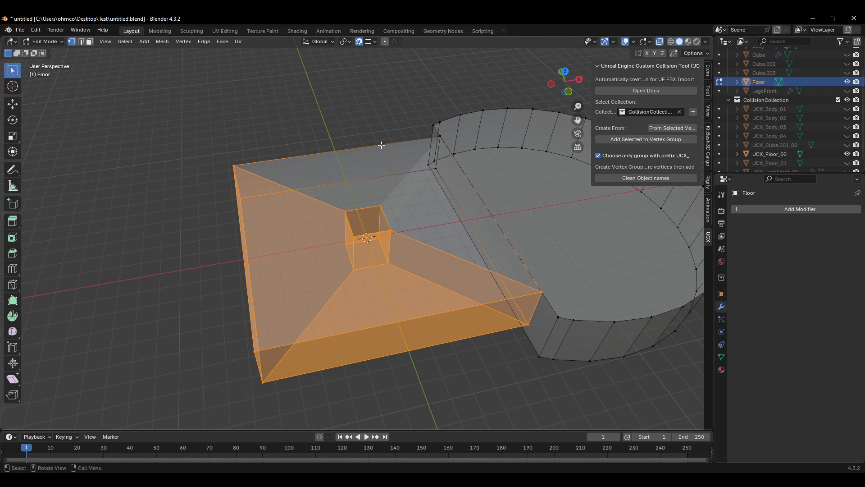
# Step: Select the left slab's back strip and hole vertices and create another UCX hull from them
pyautogui.click(362, 135)
pyautogui.moveTo(447, 131)
pyautogui.mouseDown()
pyautogui.moveTo(436, 141)
pyautogui.moveTo(434, 173)
pyautogui.mouseUp()
pyautogui.hotkey('ctrl', 'z')
pyautogui.keyDown('shift'); pyautogui.moveTo(249, 191); pyautogui.dragTo(236, 203); pyautogui.keyUp('shift')
pyautogui.keyDown('shift'); pyautogui.moveTo(242, 159); pyautogui.dragTo(229, 172); pyautogui.keyUp('shift')
pyautogui.moveTo(247, 185); pyautogui.dragTo(427, 186, button='middle')
pyautogui.press('b')
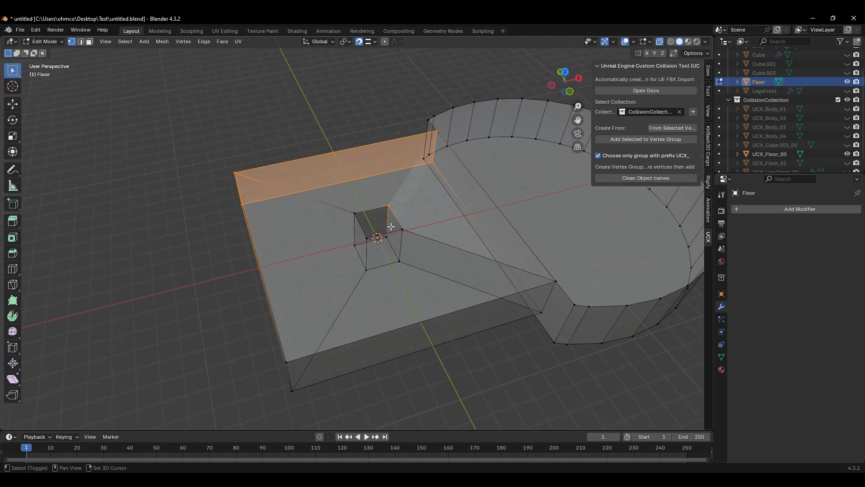
pyautogui.moveTo(366, 233)
pyautogui.keyDown('shift'); pyautogui.mouseDown()
pyautogui.moveTo(361, 242)
pyautogui.moveTo(368, 225)
pyautogui.mouseUp(); pyautogui.keyUp('shift')
pyautogui.keyDown('shift'); pyautogui.moveTo(361, 208); pyautogui.dragTo(347, 220); pyautogui.keyUp('shift')
pyautogui.keyDown('shift'); pyautogui.click(354, 246); pyautogui.keyUp('shift')
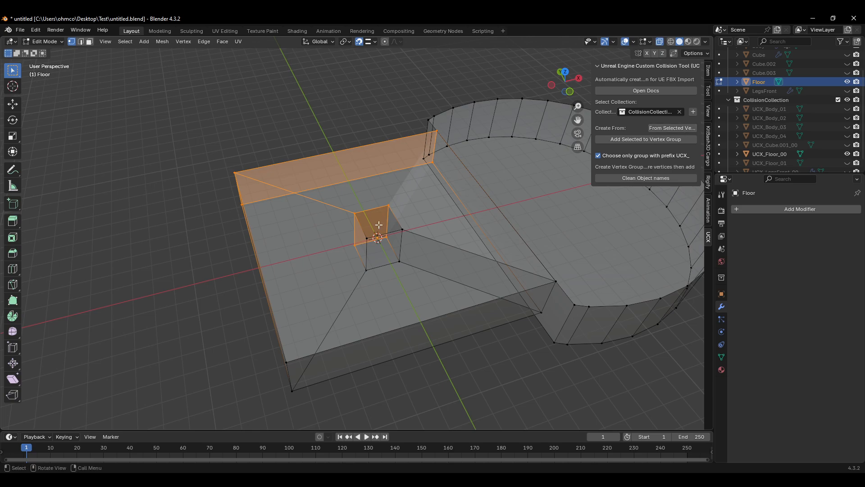
pyautogui.scroll(-2, 789, 134)
pyautogui.click(779, 137)
pyautogui.click(785, 143)
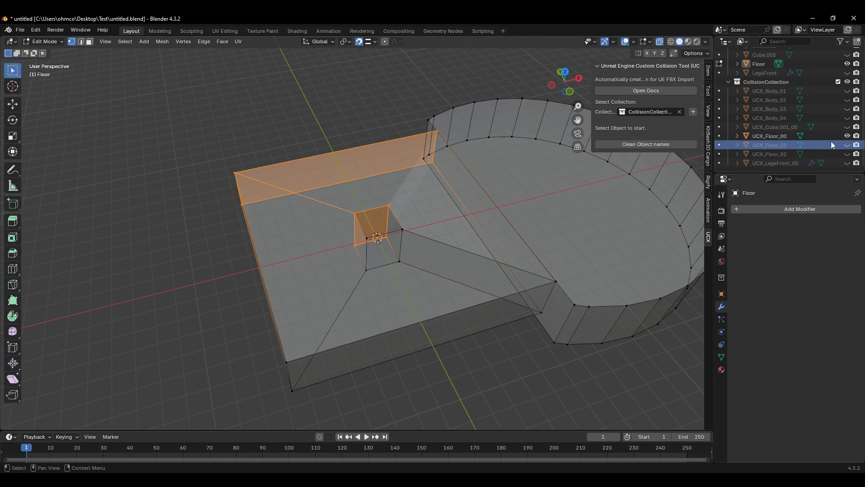
# Step: Toggle the visibility of the UCX_Floor_00, UCX_Floor_01 and UCX_Floor_02 hulls to compare them
pyautogui.click(847, 136)
pyautogui.click(847, 144)
pyautogui.click(847, 152)
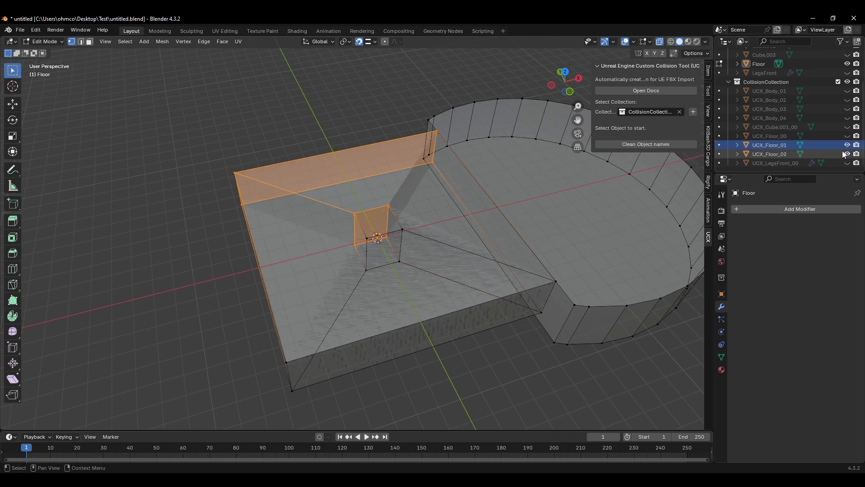
# Step: Hide the Floor mesh and toggle the UCX_Floor_01 and UCX_Floor_02 hulls on and off to compare their coverage
pyautogui.scroll(5, 768, 107)
pyautogui.click(761, 106)
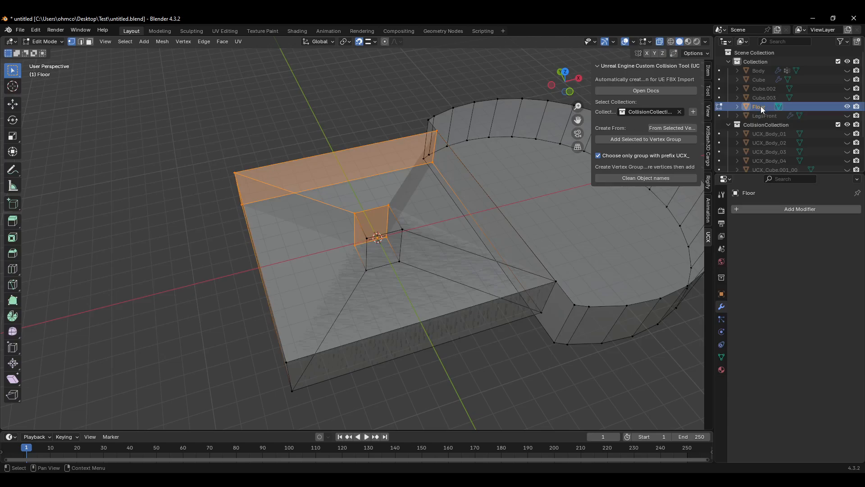
pyautogui.press('h')
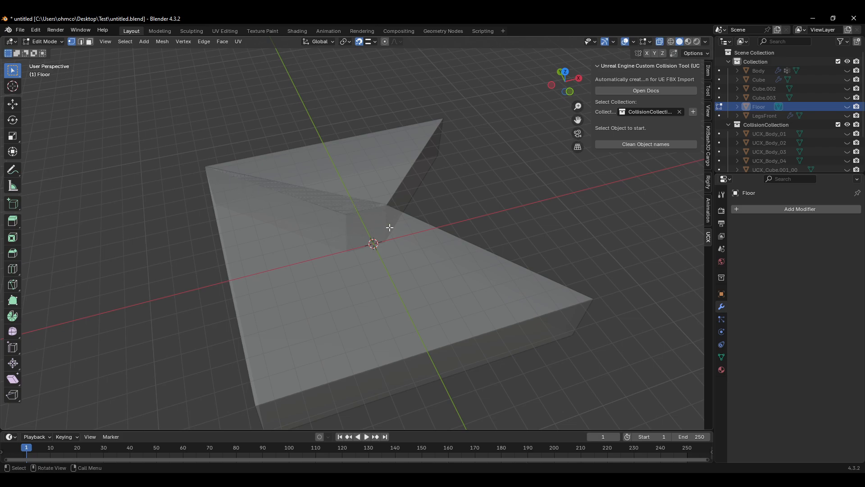
pyautogui.scroll(-2, 800, 156)
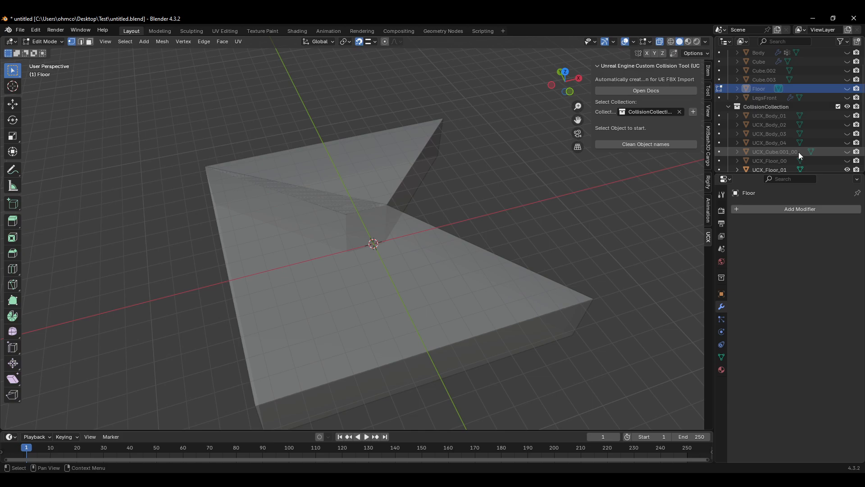
pyautogui.click(770, 142)
pyautogui.click(847, 143)
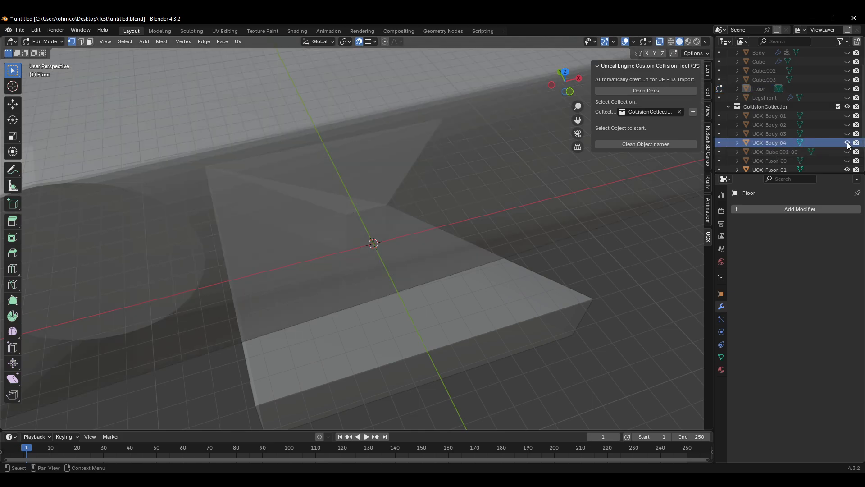
pyautogui.click(848, 143)
pyautogui.click(847, 161)
pyautogui.scroll(-3, 824, 151)
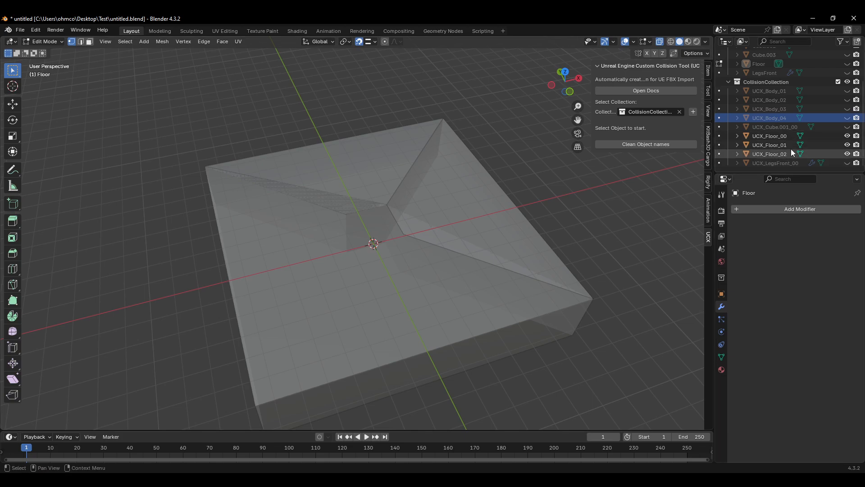
pyautogui.click(847, 154)
pyautogui.click(847, 154)
pyautogui.click(847, 154)
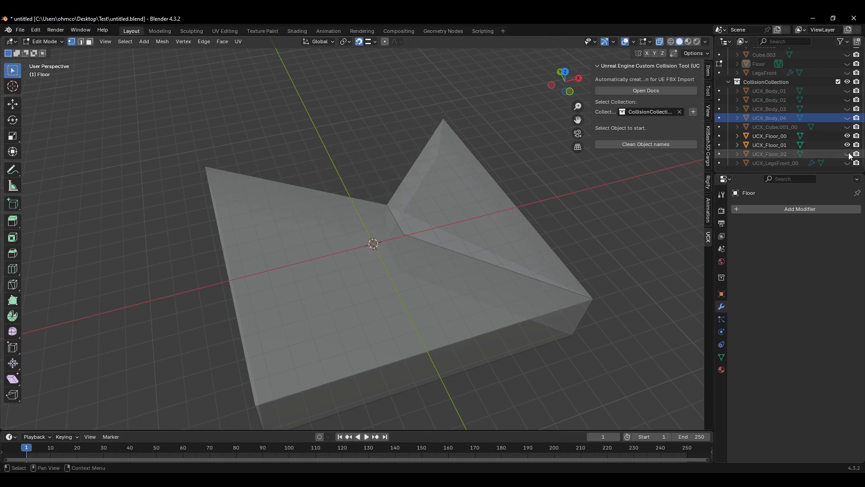
pyautogui.click(848, 154)
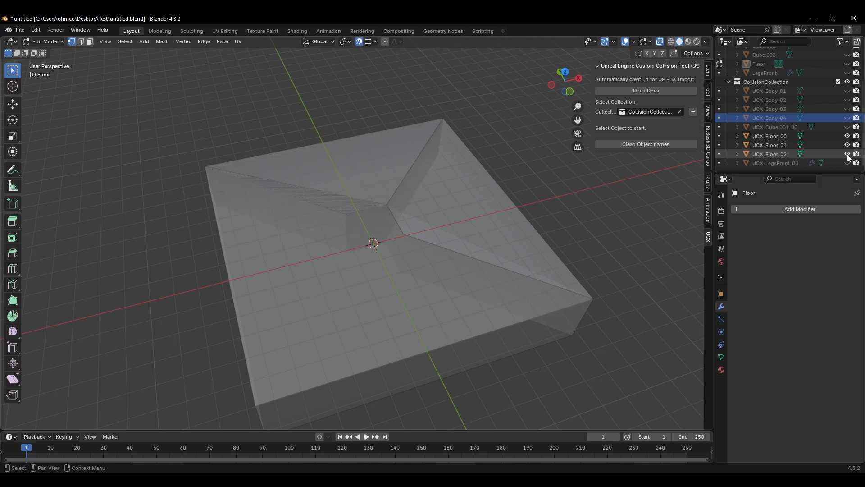
pyautogui.click(847, 144)
pyautogui.click(847, 144)
pyautogui.click(847, 145)
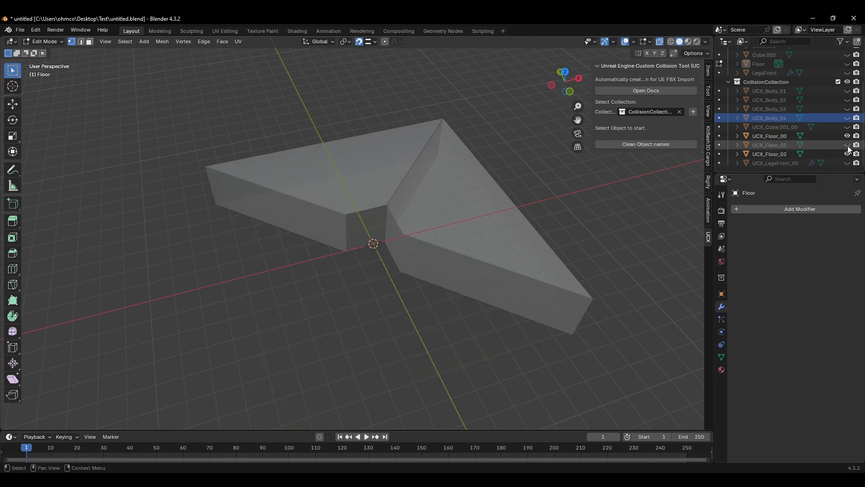
pyautogui.click(848, 145)
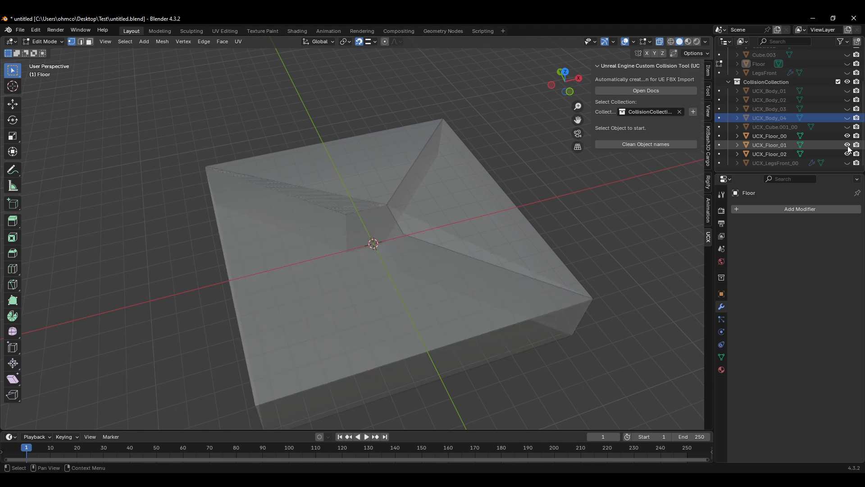
pyautogui.click(848, 144)
pyautogui.click(848, 145)
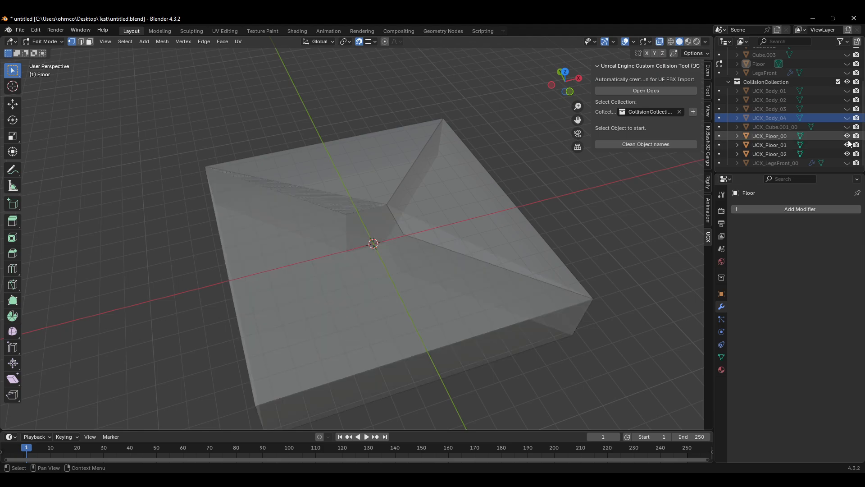
pyautogui.click(848, 145)
pyautogui.click(848, 145)
pyautogui.click(847, 145)
pyautogui.click(847, 145)
# Step: Delete the UCX_Floor_01 hull
pyautogui.click(769, 156)
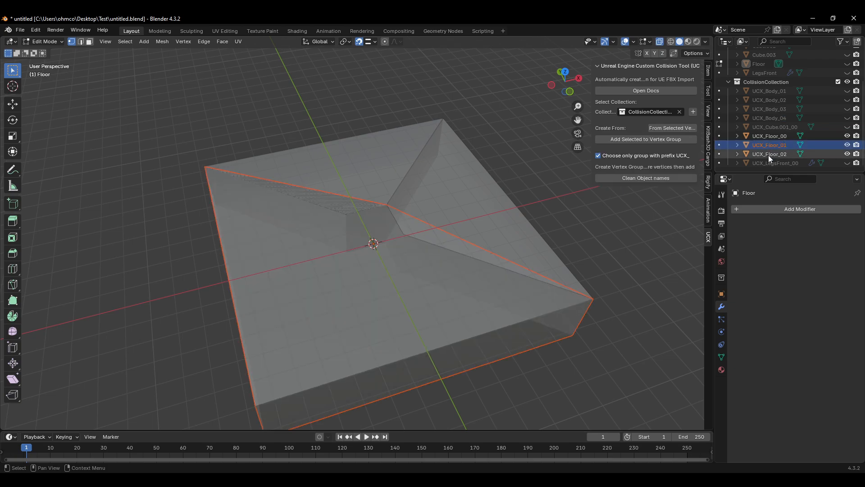
pyautogui.click(774, 145)
pyautogui.press('Delete')
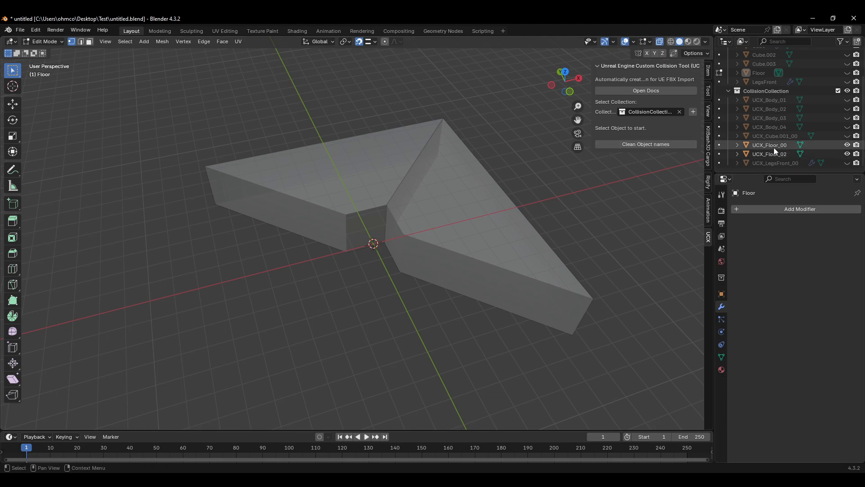
# Step: Show Floor again, hide the remaining floor hulls, and box-select the front slab's vertices surrounding the hole
pyautogui.click(847, 73)
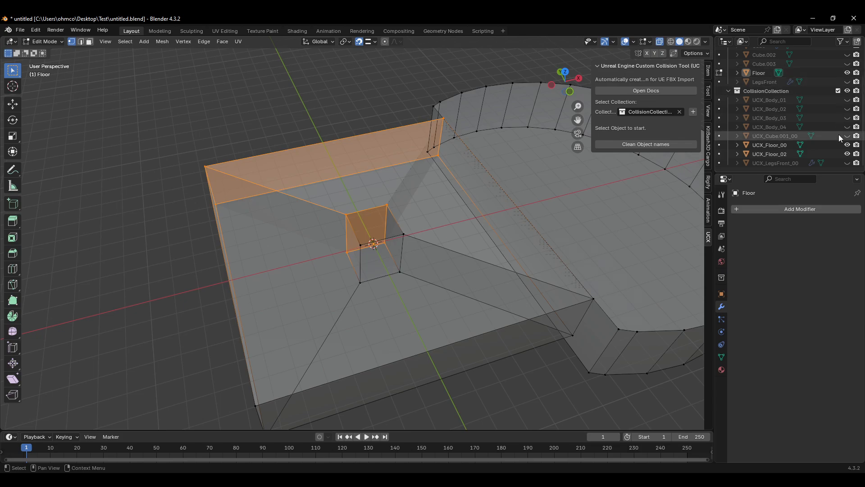
pyautogui.moveTo(848, 145); pyautogui.dragTo(847, 154)
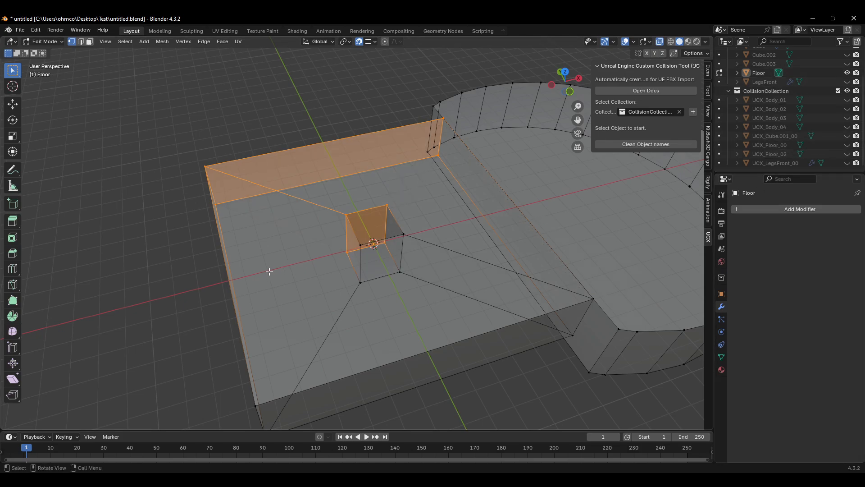
pyautogui.hotkey('alt', 'a')
pyautogui.moveTo(221, 154); pyautogui.dragTo(174, 207)
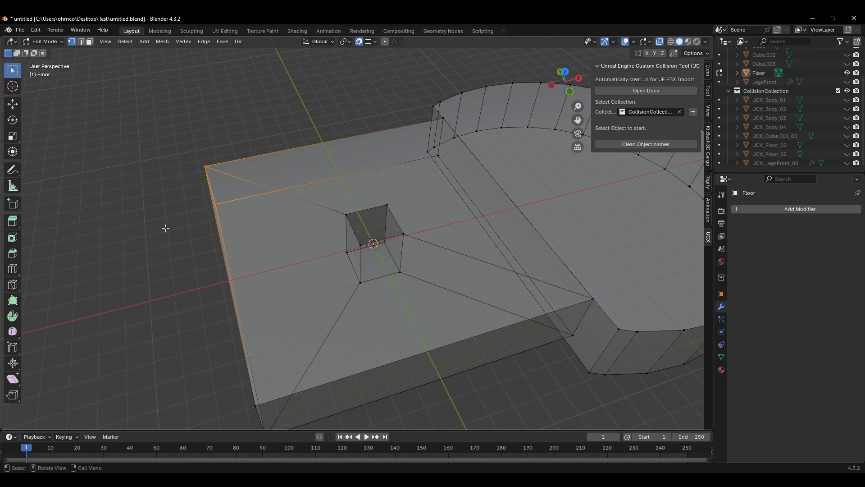
pyautogui.moveTo(355, 209); pyautogui.dragTo(314, 266)
pyautogui.keyDown('shift'); pyautogui.moveTo(366, 239); pyautogui.dragTo(341, 299); pyautogui.keyUp('shift')
pyautogui.keyDown('shift'); pyautogui.moveTo(348, 355); pyautogui.dragTo(351, 325, button='middle'); pyautogui.keyUp('shift')
pyautogui.keyDown('shift'); pyautogui.moveTo(330, 331); pyautogui.dragTo(263, 405); pyautogui.keyUp('shift')
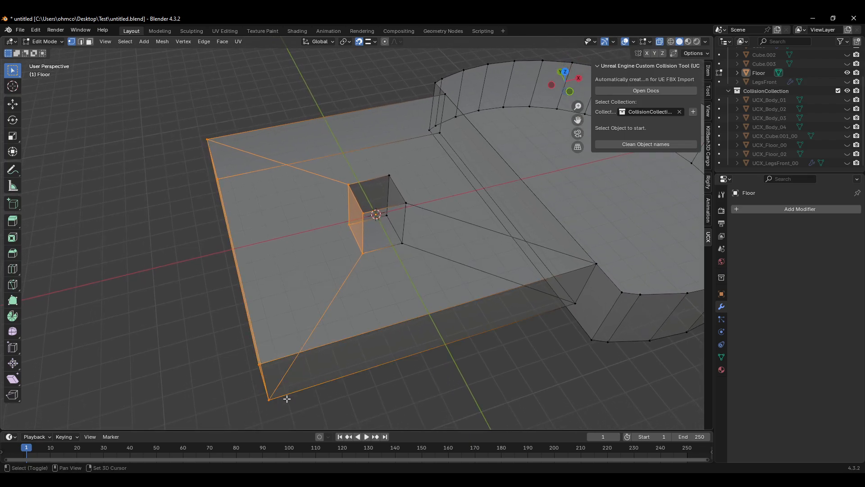
pyautogui.keyDown('shift'); pyautogui.moveTo(416, 200); pyautogui.dragTo(395, 259); pyautogui.keyUp('shift')
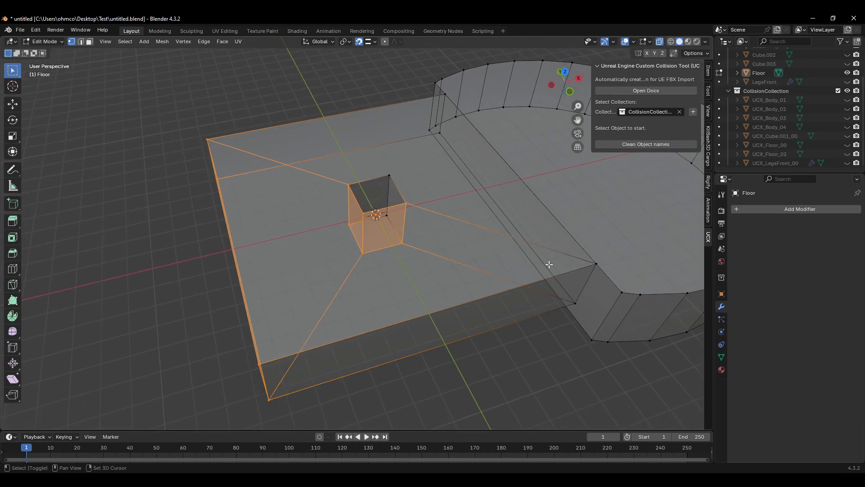
pyautogui.keyDown('shift'); pyautogui.click(597, 262); pyautogui.keyUp('shift')
pyautogui.keyDown('shift'); pyautogui.moveTo(584, 294); pyautogui.dragTo(553, 315); pyautogui.keyUp('shift')
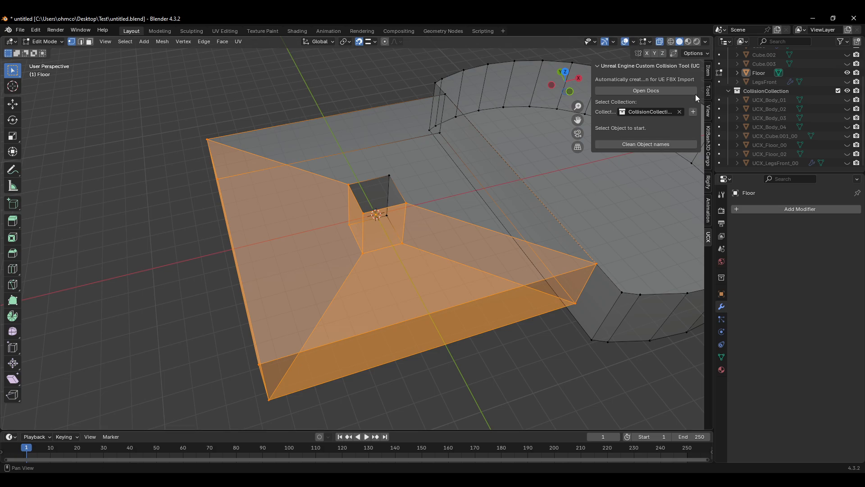
# Step: Create a new UCX hull from the selected front slab vertices
pyautogui.press('Tab')
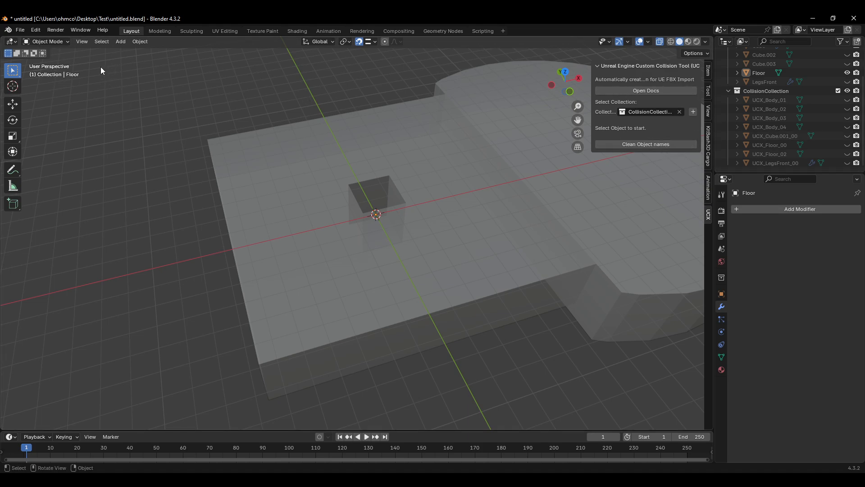
pyautogui.press('Tab')
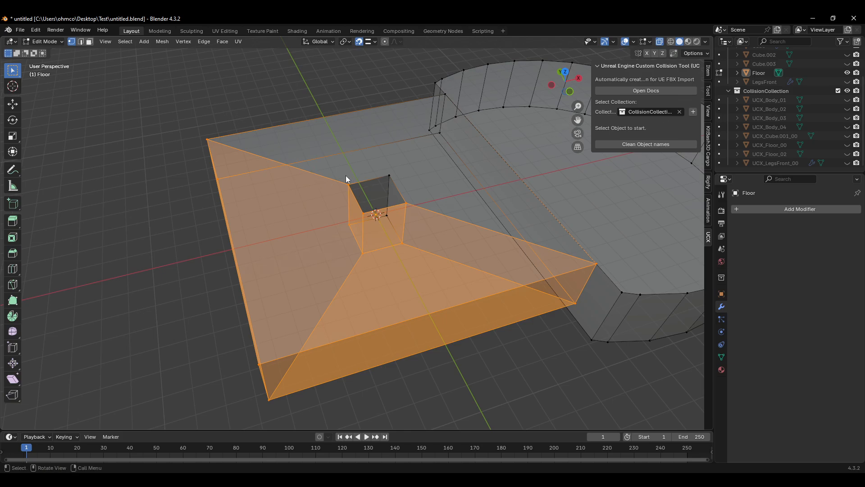
pyautogui.press('Tab')
pyautogui.press('Tab')
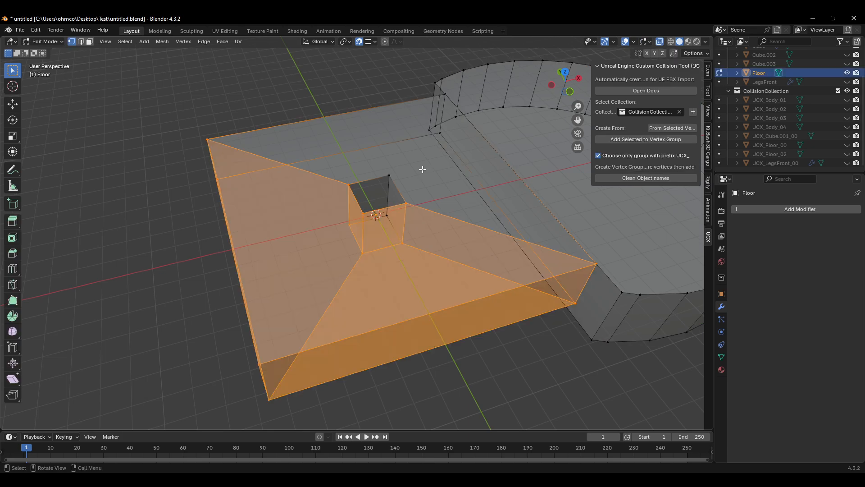
pyautogui.click(678, 128)
pyautogui.scroll(-1, 783, 129)
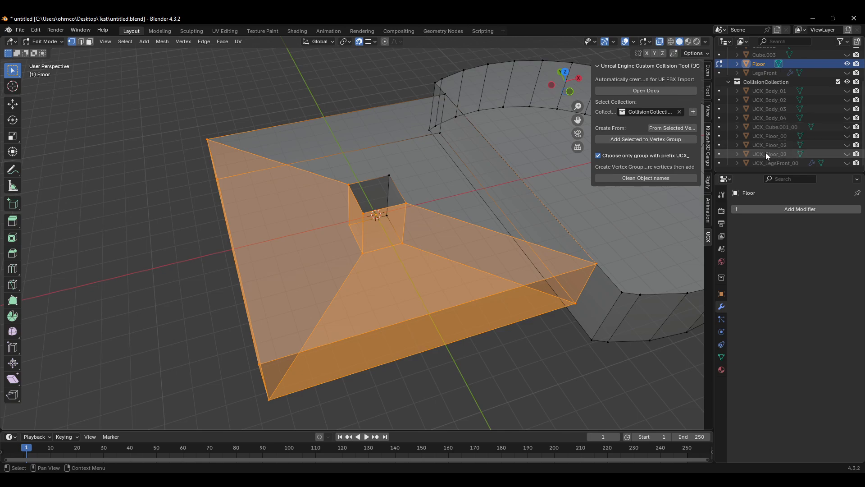
# Step: Hide Floor and toggle the floor hulls' visibility to compare the new hull with the others
pyautogui.press('Tab')
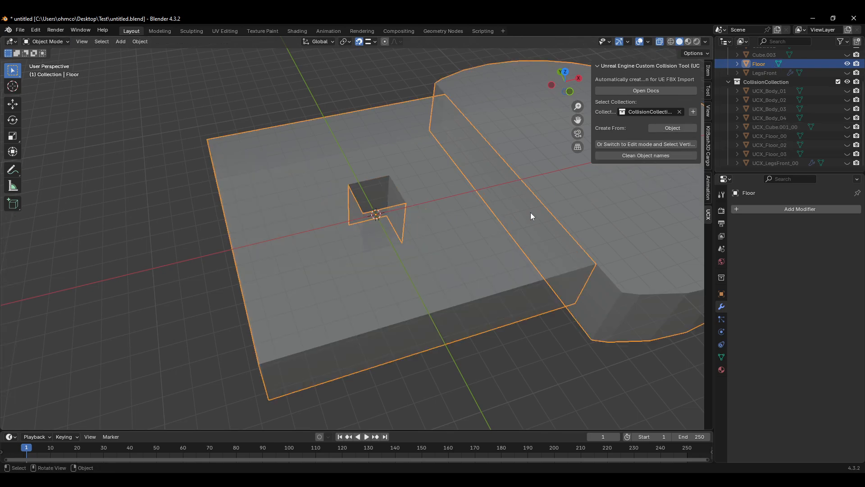
pyautogui.press('h')
pyautogui.moveTo(848, 154); pyautogui.dragTo(848, 136)
pyautogui.click(848, 154)
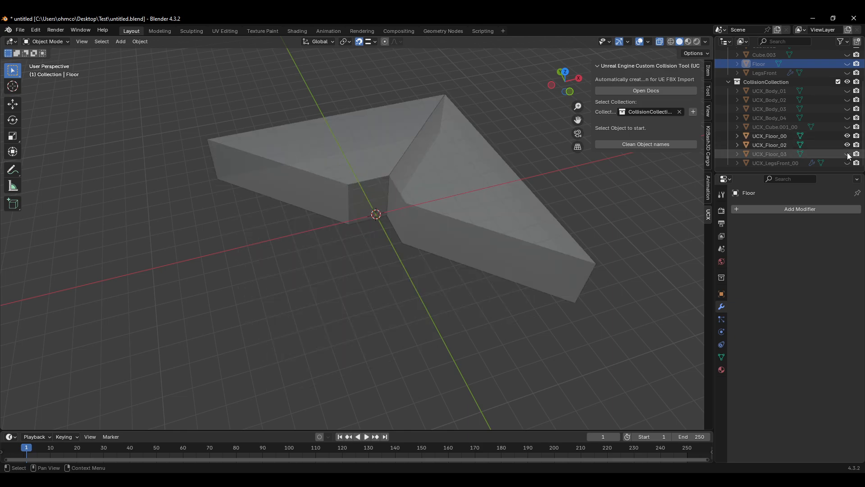
pyautogui.click(849, 154)
pyautogui.click(848, 145)
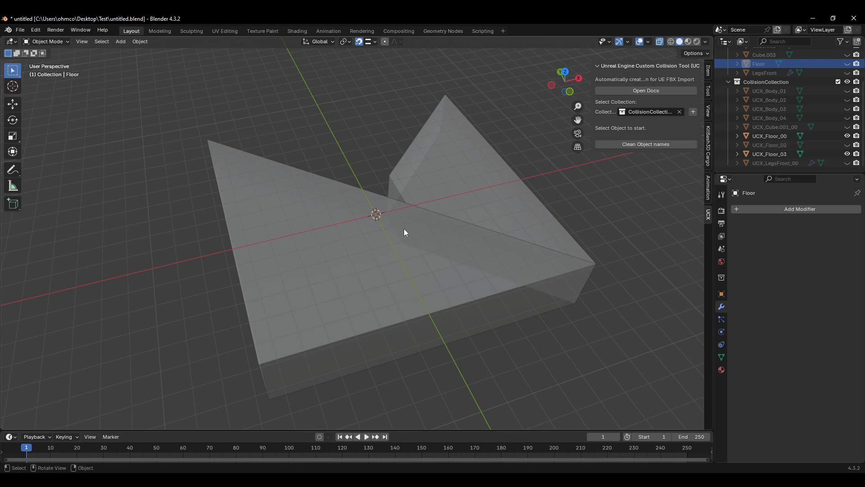
pyautogui.click(848, 144)
pyautogui.click(848, 145)
pyautogui.click(849, 145)
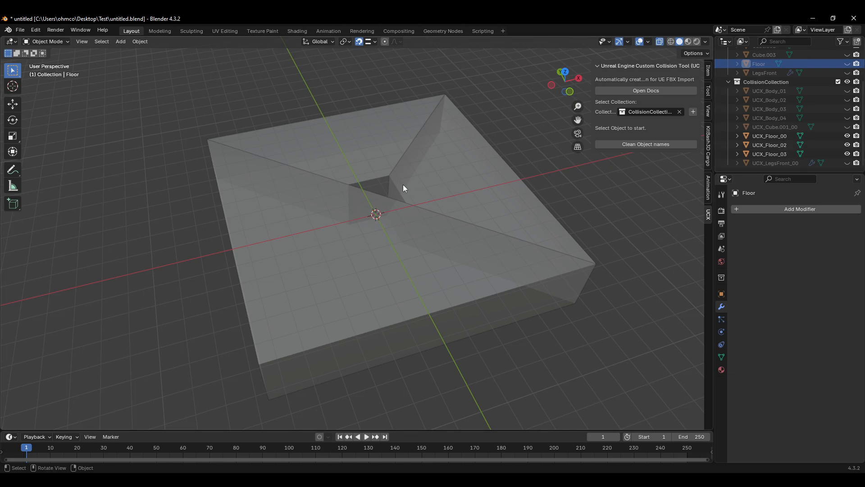
# Step: Delete the newly created front hull around the hole
pyautogui.moveTo(403, 187); pyautogui.dragTo(388, 244, button='middle')
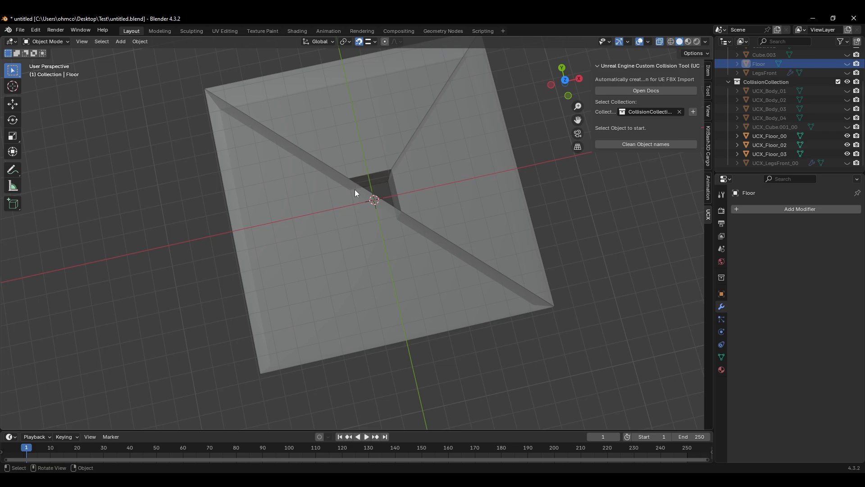
pyautogui.moveTo(411, 254); pyautogui.dragTo(358, 250, button='middle')
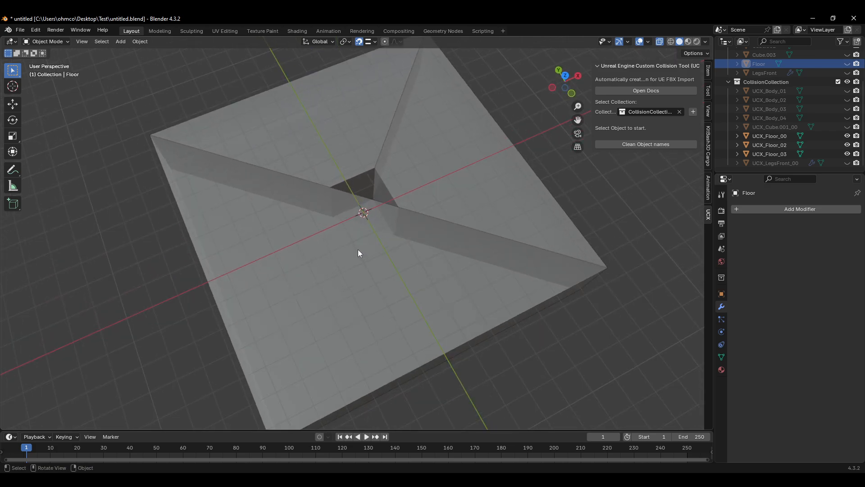
pyautogui.scroll(4, 431, 216)
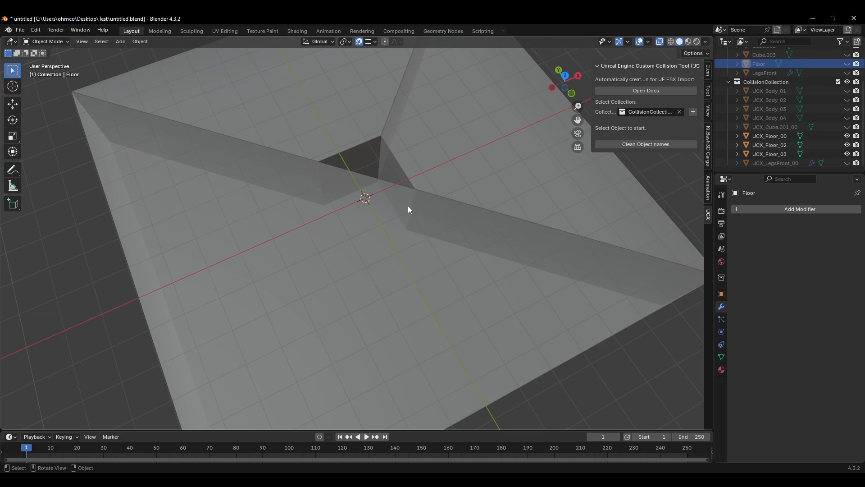
pyautogui.scroll(-6, 435, 247)
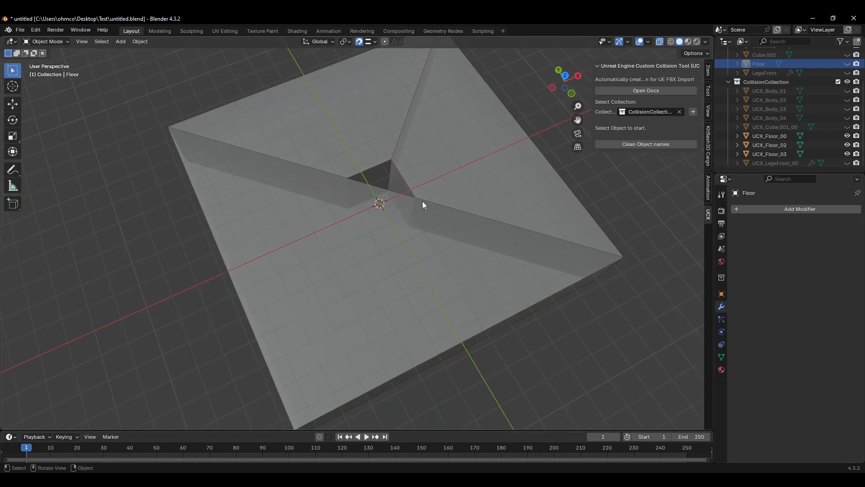
pyautogui.click(387, 257)
pyautogui.press('Delete')
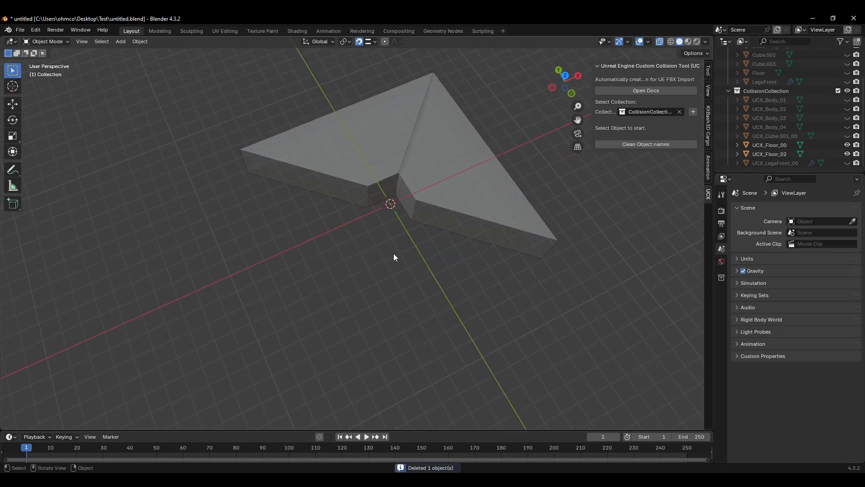
# Step: Show the Floor mesh again, select it and enter edit mode
pyautogui.moveTo(447, 248); pyautogui.dragTo(400, 217, button='middle')
pyautogui.scroll(3, 389, 194)
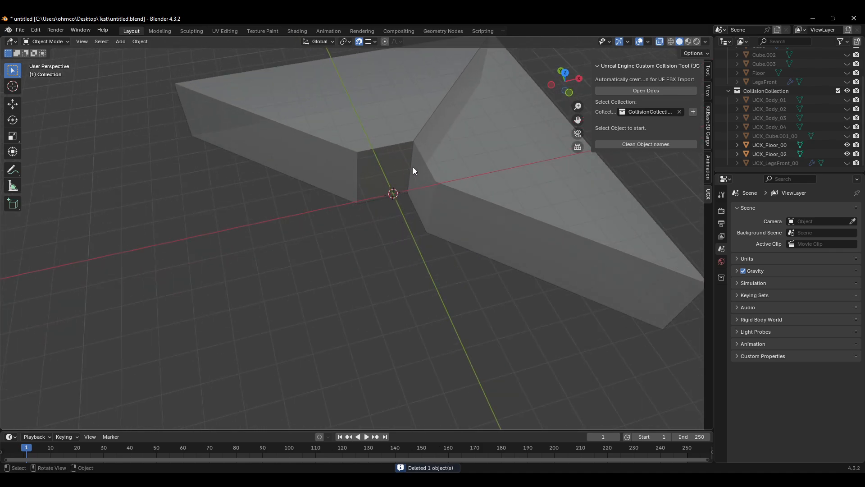
pyautogui.scroll(-2, 415, 187)
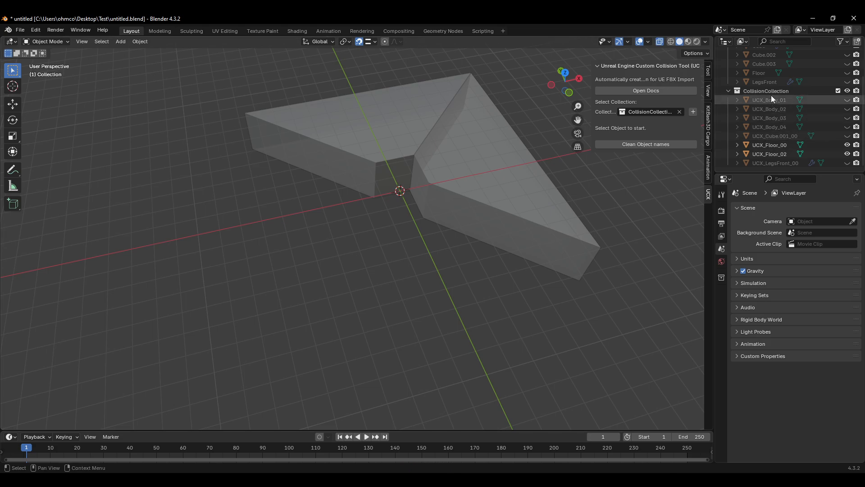
pyautogui.click(847, 73)
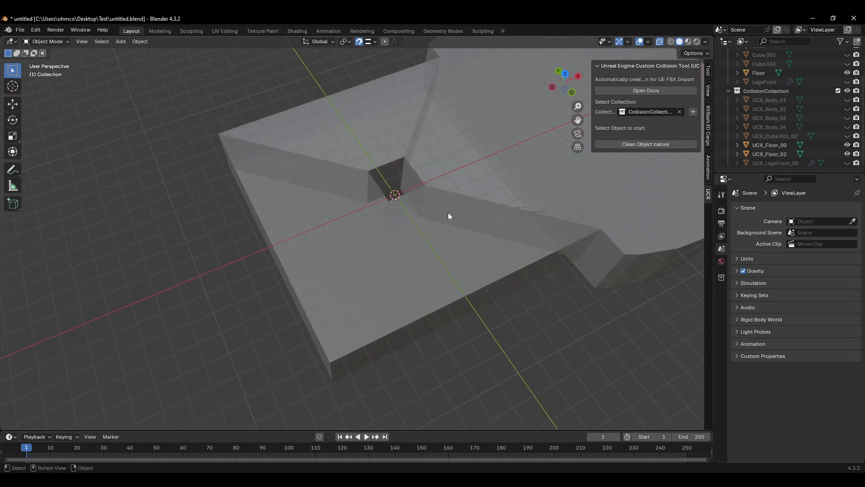
pyautogui.click(398, 237)
pyautogui.press('Tab')
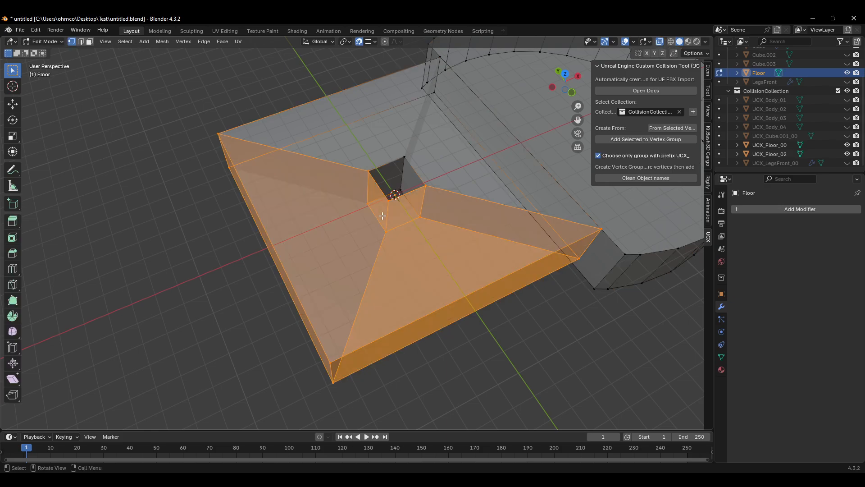
pyautogui.click(385, 233)
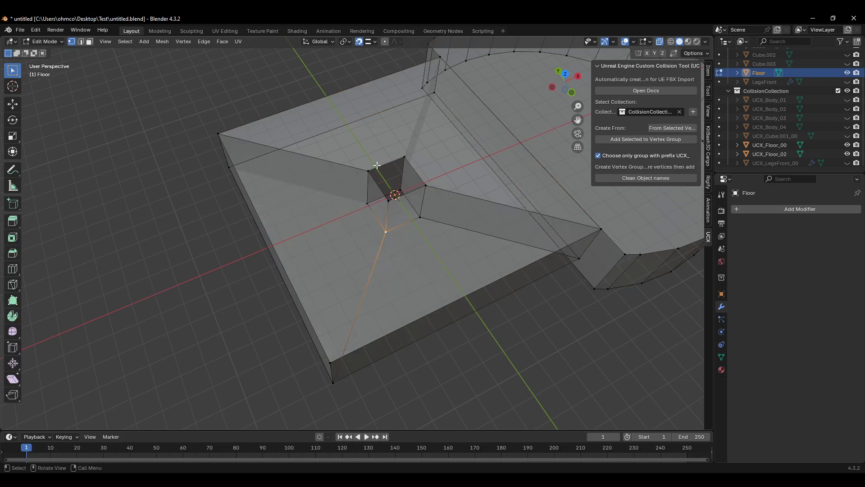
pyautogui.moveTo(377, 165); pyautogui.dragTo(345, 210)
pyautogui.press('g')
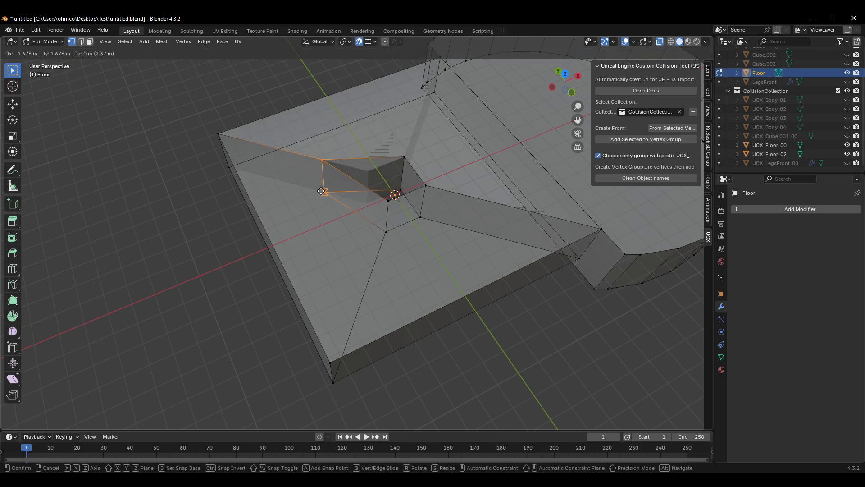
pyautogui.click(288, 219)
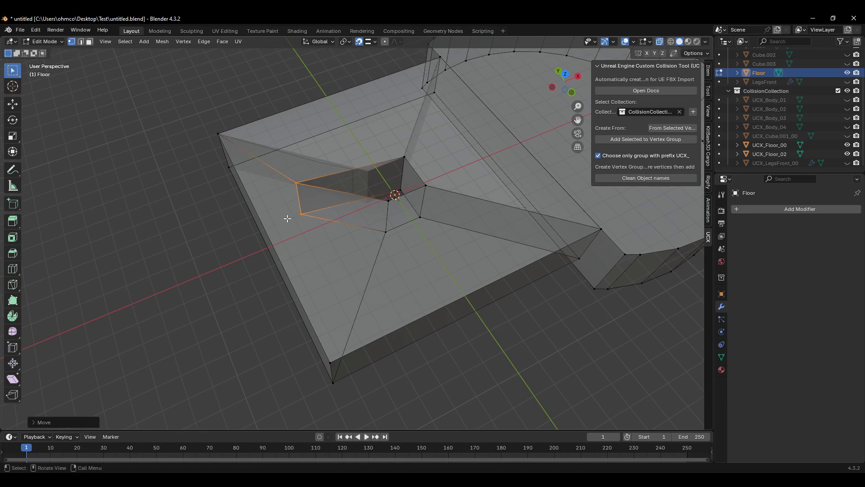
pyautogui.moveTo(403, 226); pyautogui.dragTo(420, 196, button='middle')
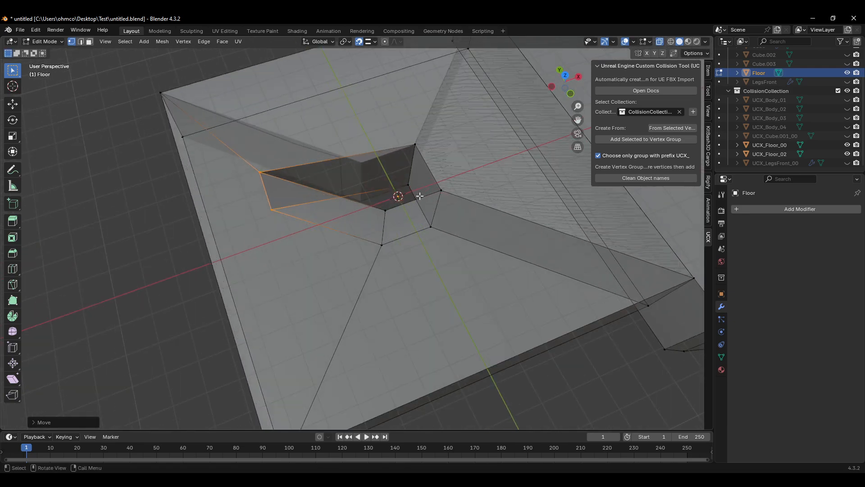
pyautogui.scroll(-1, 406, 157)
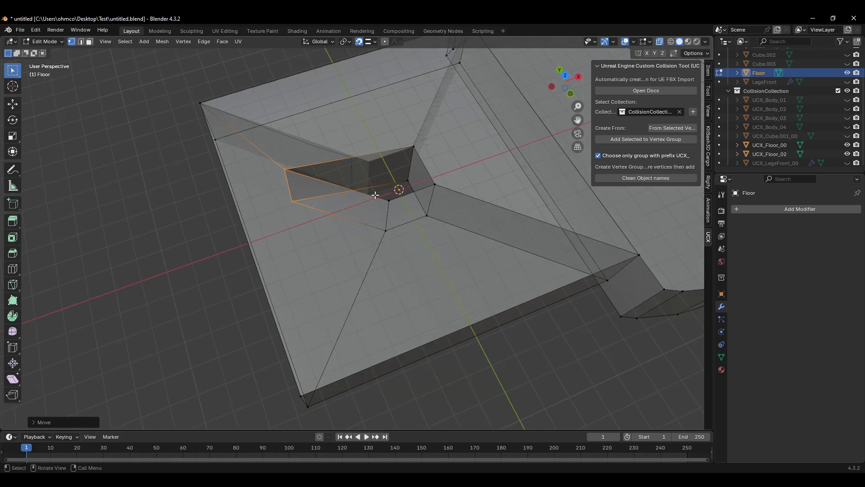
pyautogui.hotkey('ctrl', 'z')
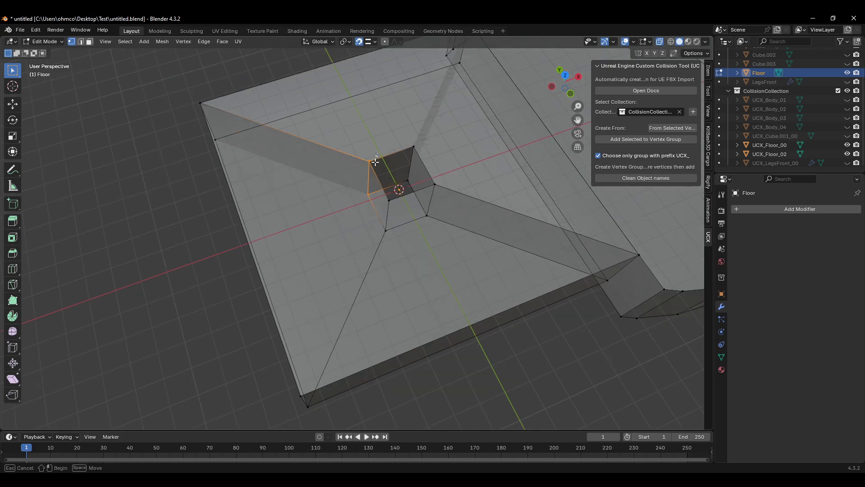
pyautogui.hotkey('ctrl', 'z')
# Step: Move the vertex at the hole's front corner outward across the floor's top face
pyautogui.press('g')
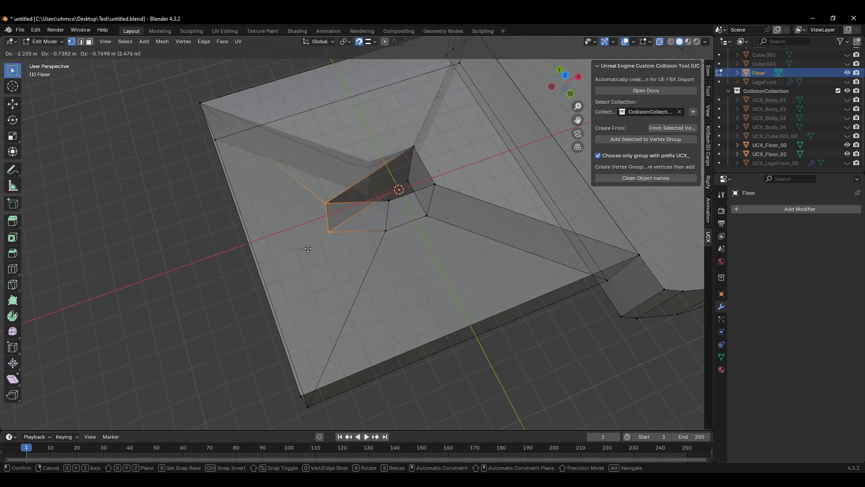
pyautogui.click(311, 259)
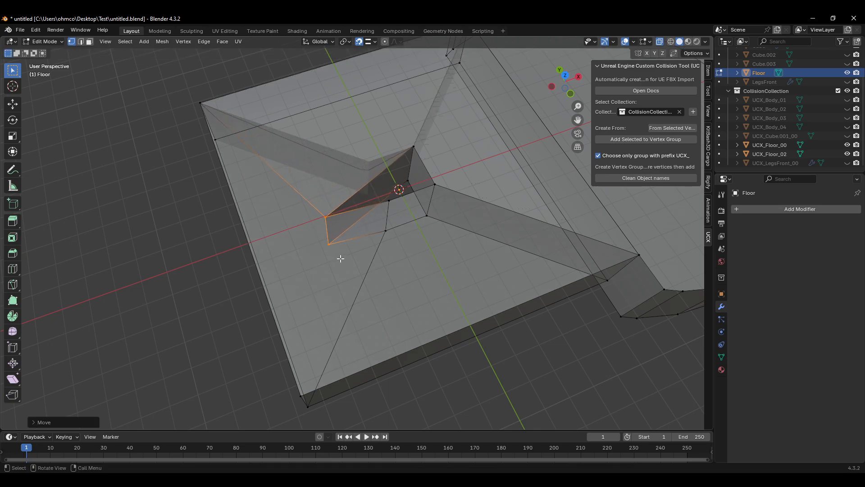
pyautogui.moveTo(338, 257); pyautogui.dragTo(373, 252, button='middle')
pyautogui.press('a')
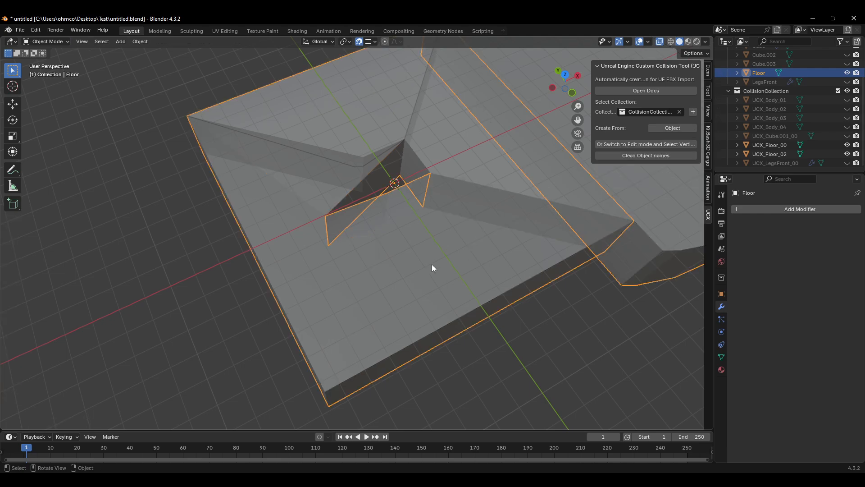
pyautogui.hotkey('ctrl', 'z')
# Step: Select the floor's front slab vertices around the hole and create a new UCX hull from them
pyautogui.keyDown('shift'); pyautogui.moveTo(397, 189); pyautogui.dragTo(382, 235); pyautogui.keyUp('shift')
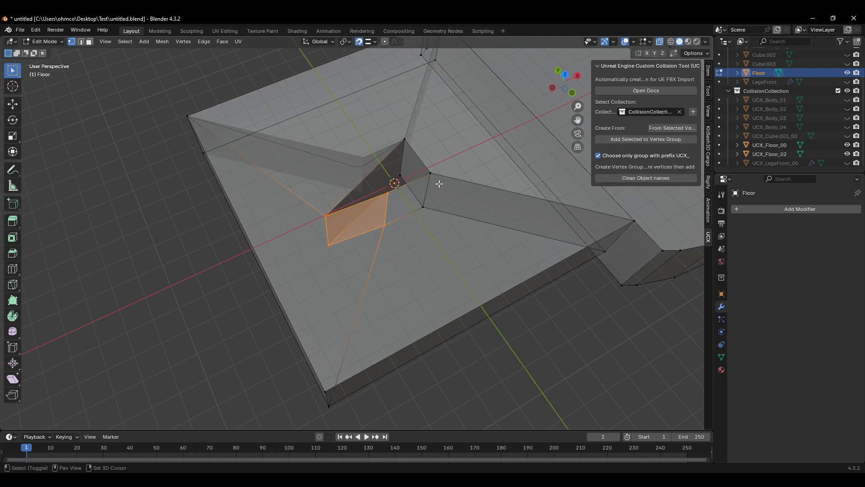
pyautogui.keyDown('shift'); pyautogui.moveTo(440, 170); pyautogui.dragTo(412, 223); pyautogui.keyUp('shift')
pyautogui.keyDown('shift'); pyautogui.click(634, 223); pyautogui.keyUp('shift')
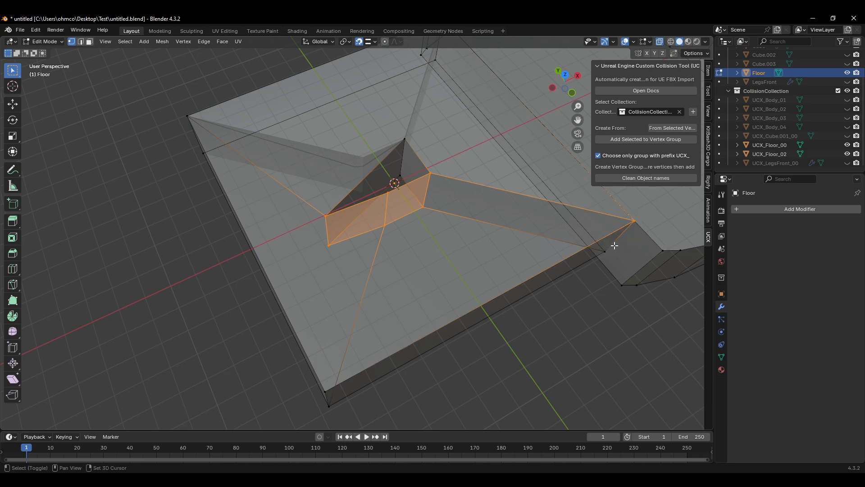
pyautogui.keyDown('shift'); pyautogui.click(607, 249); pyautogui.keyUp('shift')
pyautogui.hotkey('ctrl', 'z')
pyautogui.hotkey('ctrl', 'z')
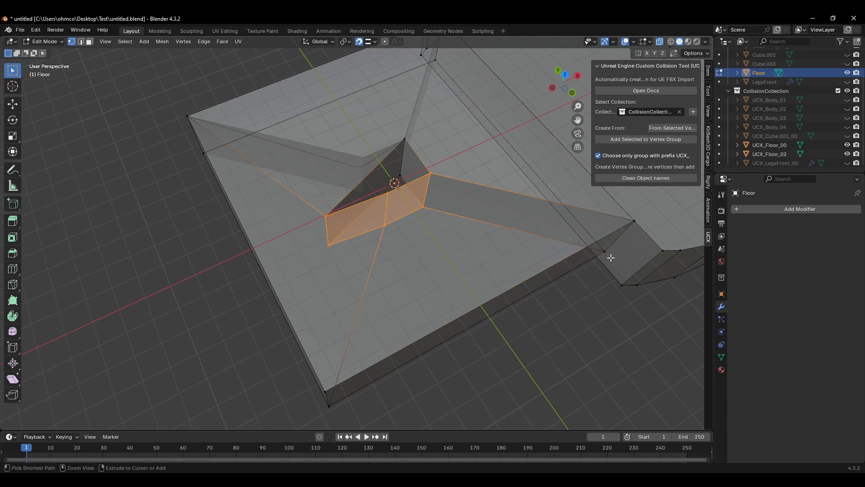
pyautogui.keyDown('shift'); pyautogui.click(636, 220); pyautogui.keyUp('shift')
pyautogui.keyDown('shift'); pyautogui.moveTo(612, 251); pyautogui.dragTo(590, 263); pyautogui.keyUp('shift')
pyautogui.hotkey('ctrl', 'z')
pyautogui.hotkey('ctrl', 'z')
pyautogui.keyDown('shift'); pyautogui.moveTo(648, 210); pyautogui.dragTo(579, 270); pyautogui.keyUp('shift')
pyautogui.keyDown('shift'); pyautogui.moveTo(359, 356); pyautogui.dragTo(302, 411); pyautogui.keyUp('shift')
pyautogui.keyDown('shift'); pyautogui.moveTo(224, 108); pyautogui.dragTo(163, 153); pyautogui.keyUp('shift')
pyautogui.moveTo(356, 149); pyautogui.dragTo(344, 151, button='middle')
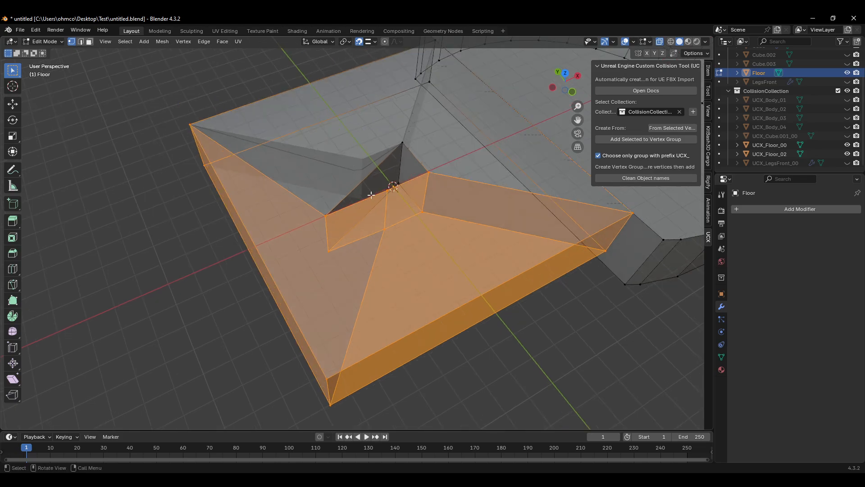
pyautogui.click(680, 129)
# Step: Hide Floor and toggle the UCX_Floor_03 hull's visibility to inspect it against the other floor hulls
pyautogui.click(847, 72)
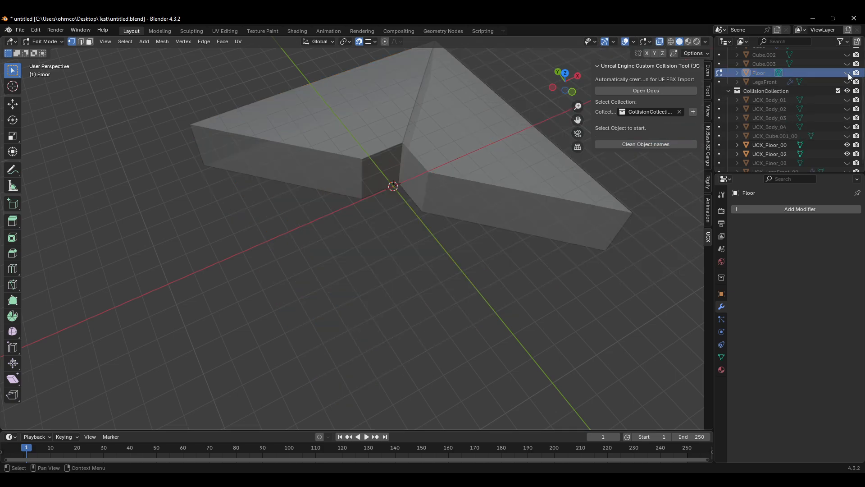
pyautogui.press('Tab')
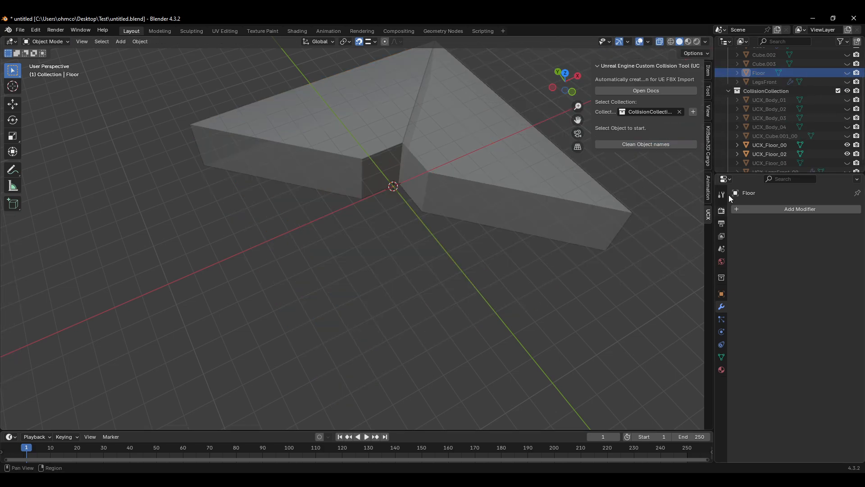
pyautogui.click(847, 163)
pyautogui.click(848, 163)
pyautogui.scroll(-1, 843, 159)
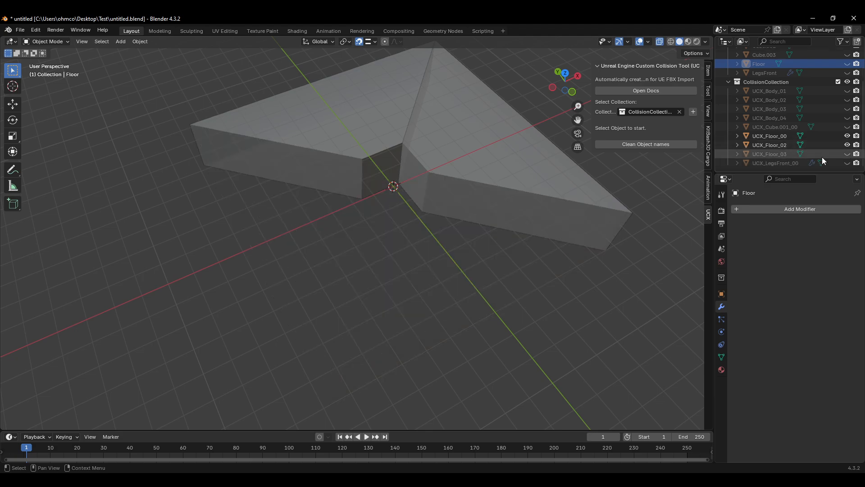
pyautogui.click(775, 153)
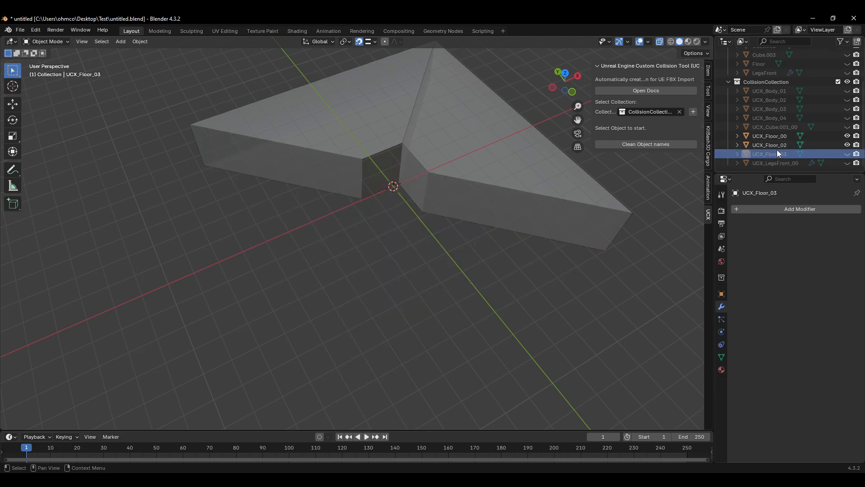
pyautogui.click(776, 145)
pyautogui.click(774, 151)
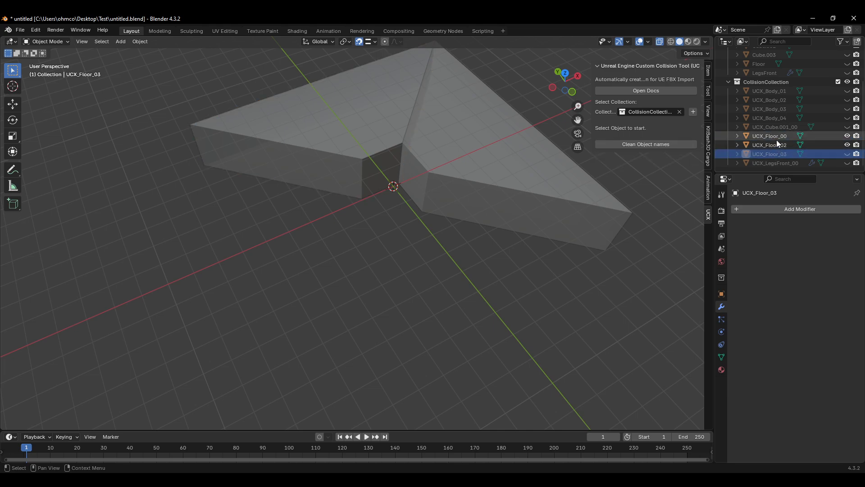
pyautogui.click(774, 147)
pyautogui.click(777, 154)
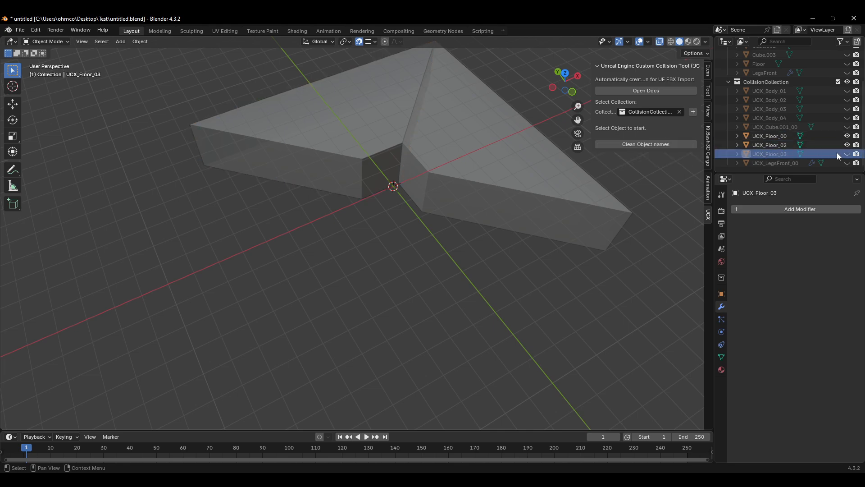
pyautogui.click(847, 154)
# Step: Delete the UCX_Floor_03 hull
pyautogui.moveTo(540, 176); pyautogui.dragTo(348, 164, button='middle')
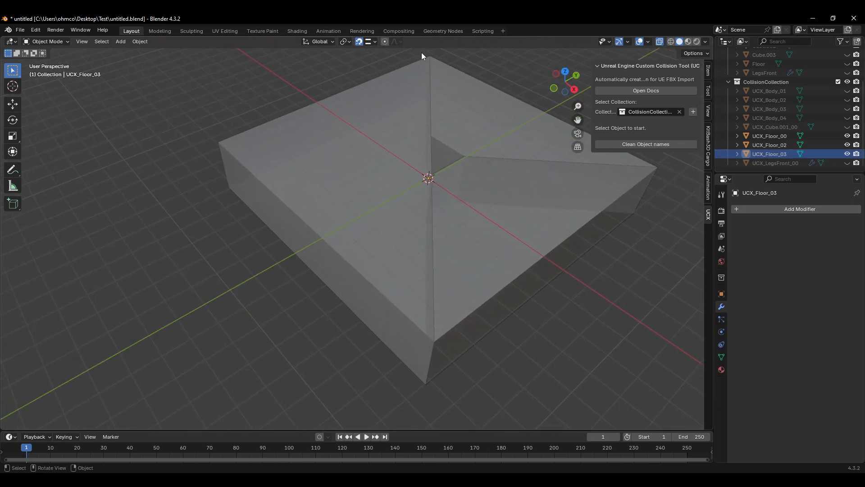
pyautogui.moveTo(434, 63); pyautogui.dragTo(456, 210, button='middle')
pyautogui.click(373, 210)
pyautogui.press('Delete')
# Step: Unhide the Floor mesh, select it and switch to its edit mode
pyautogui.click(782, 154)
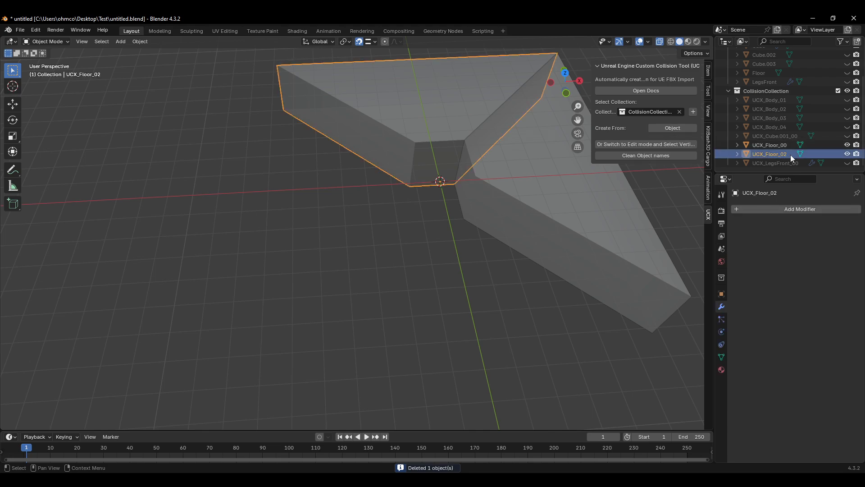
pyautogui.scroll(3, 776, 129)
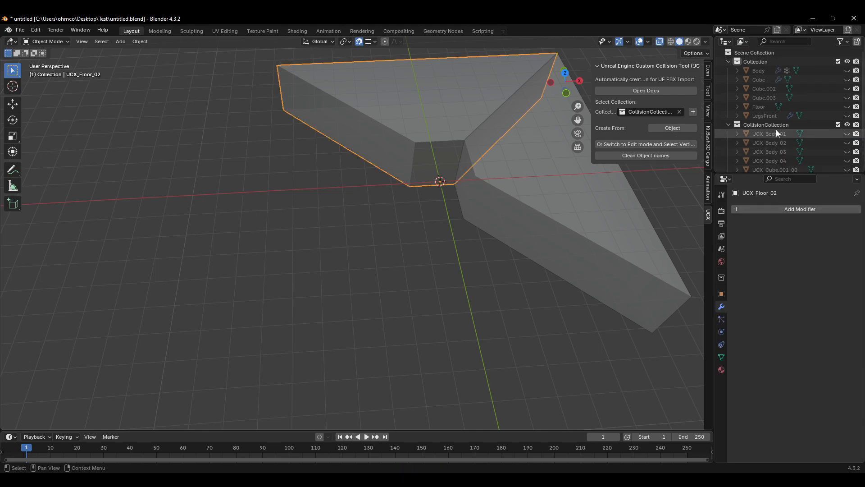
pyautogui.click(767, 106)
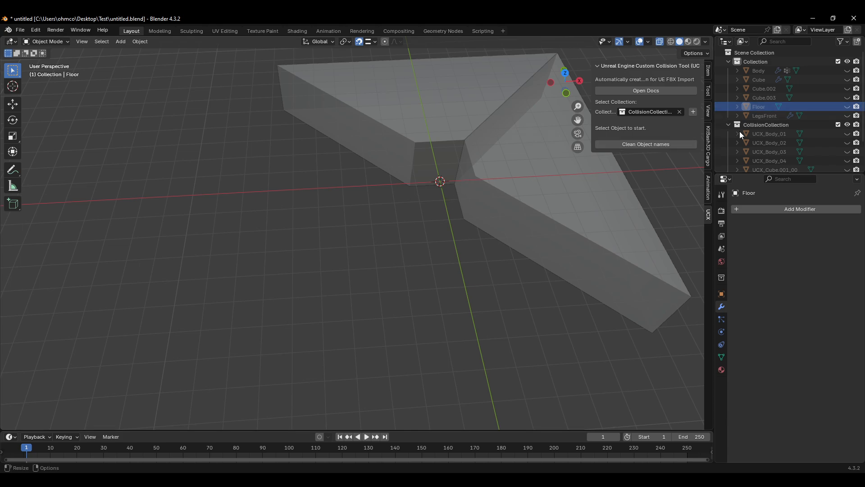
pyautogui.click(847, 106)
pyautogui.press('Tab')
# Step: Compare the Floor's selected front region with the UCX_Floor_02 hull, returning to edit mode
pyautogui.moveTo(518, 243); pyautogui.dragTo(403, 265, button='middle')
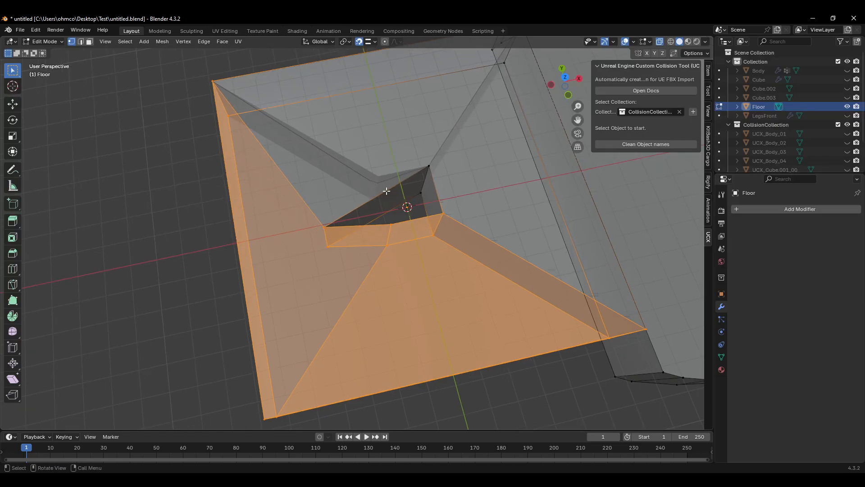
pyautogui.moveTo(331, 228); pyautogui.dragTo(430, 215, button='middle')
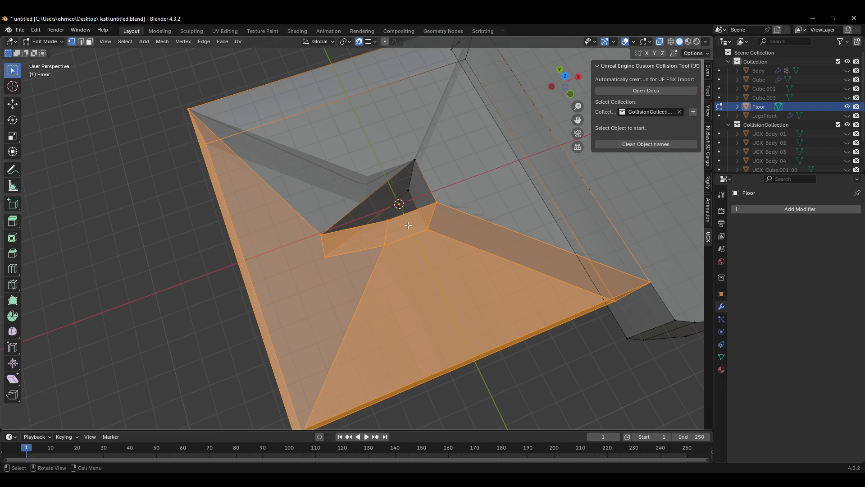
pyautogui.moveTo(388, 265); pyautogui.dragTo(361, 289, button='middle')
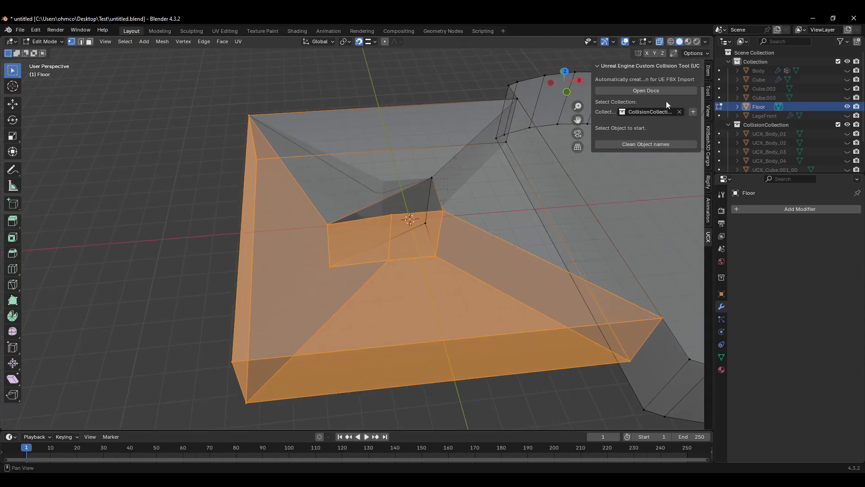
pyautogui.press('Tab')
pyautogui.click(375, 163)
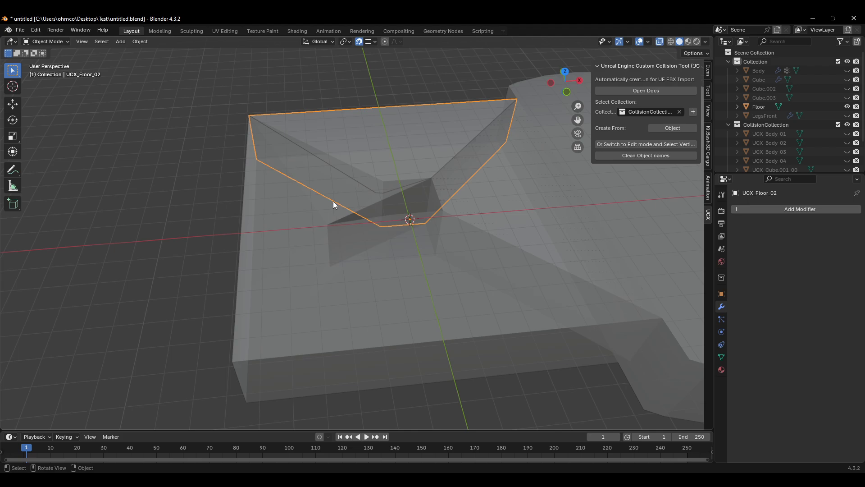
pyautogui.click(331, 252)
pyautogui.press('Tab')
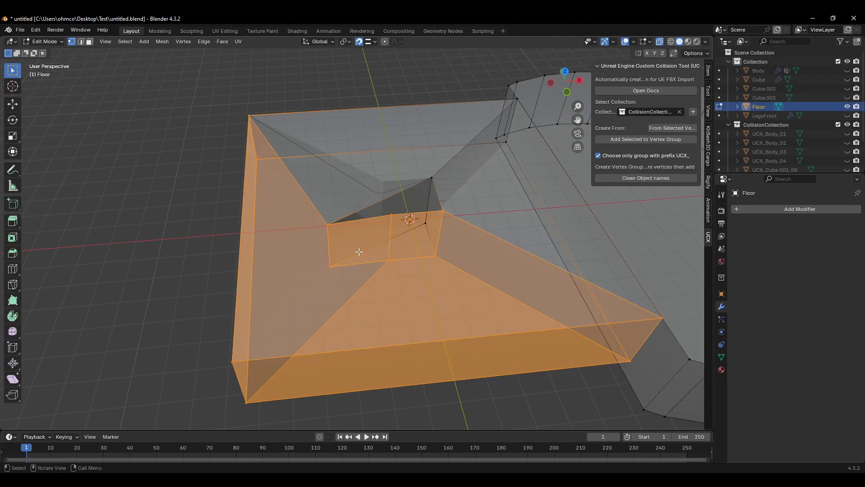
# Step: Add the selected vertices to a vertex group and create a new UCX hull from the selected vertices
pyautogui.click(651, 137)
pyautogui.scroll(-2, 788, 133)
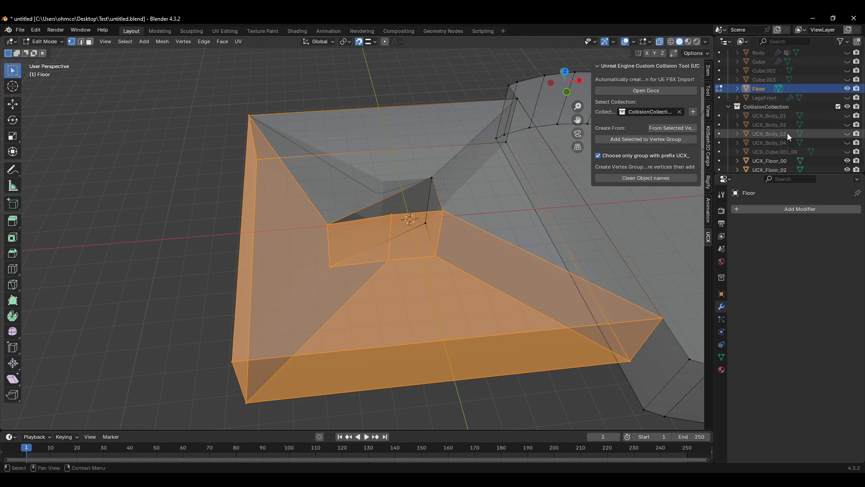
pyautogui.scroll(-2, 788, 134)
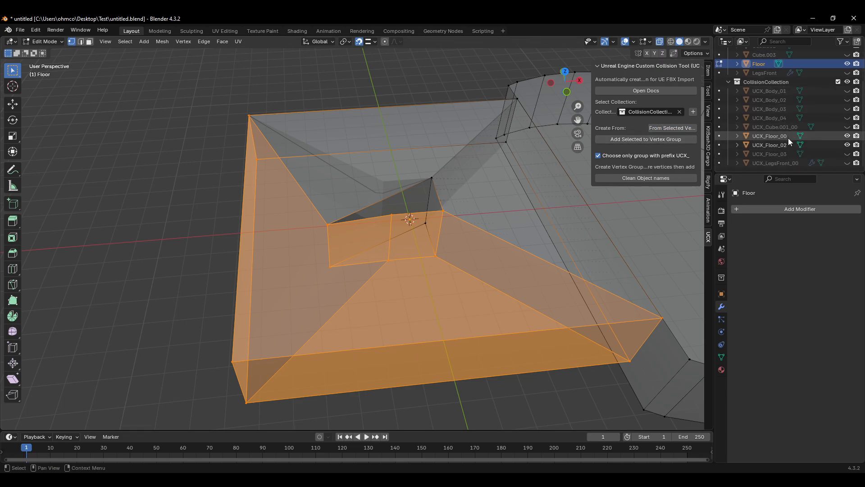
pyautogui.click(671, 128)
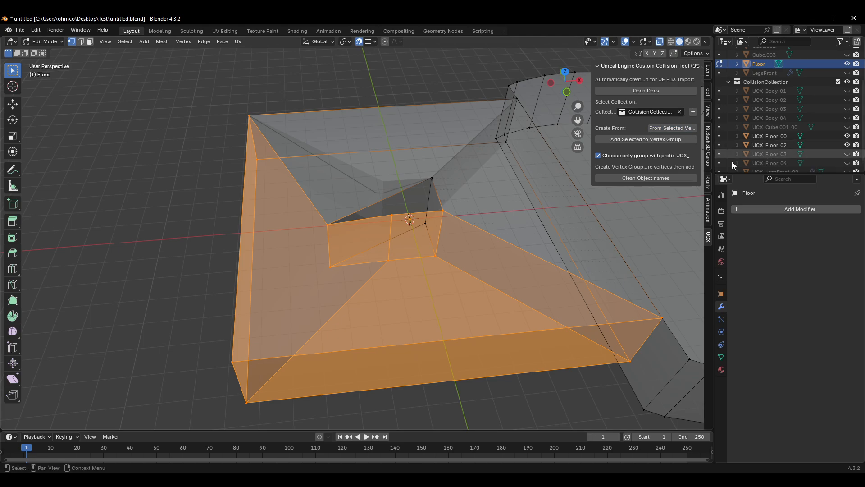
# Step: Hide Floor and toggle the UCX_Floor_03 and UCX_Floor_04 hulls' visibility to compare them
pyautogui.press('Tab')
pyautogui.click(502, 244)
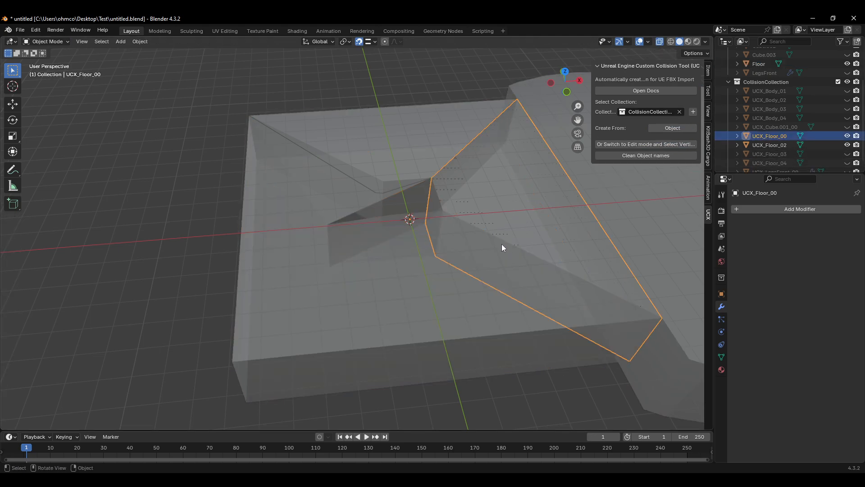
pyautogui.click(418, 285)
pyautogui.press('h')
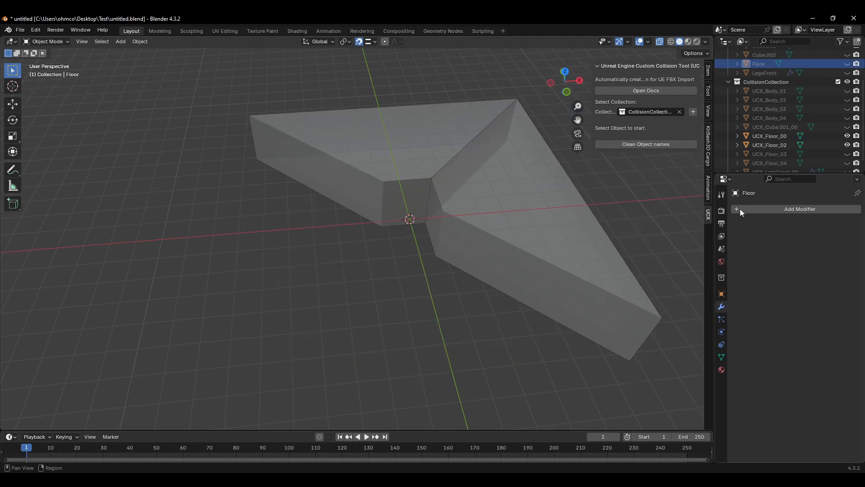
pyautogui.click(847, 154)
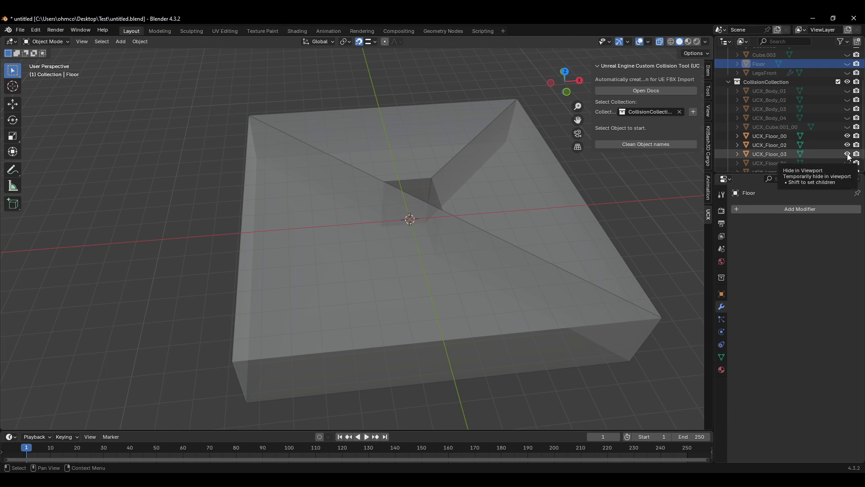
pyautogui.click(848, 155)
pyautogui.click(848, 163)
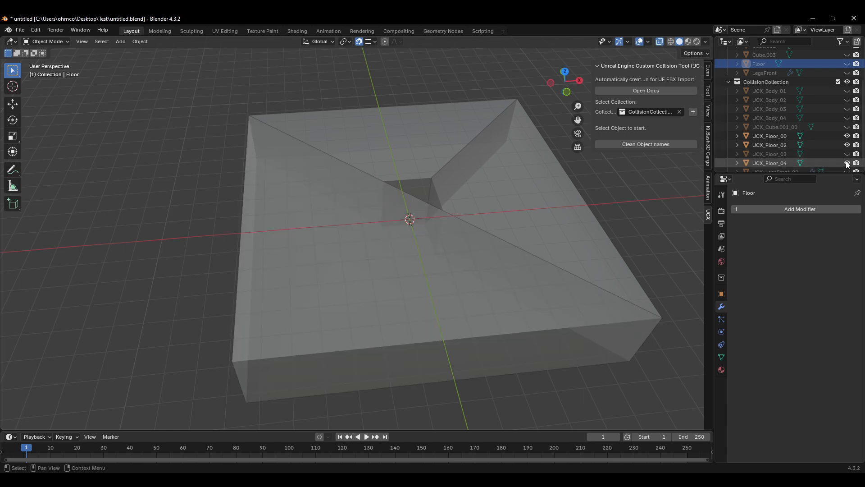
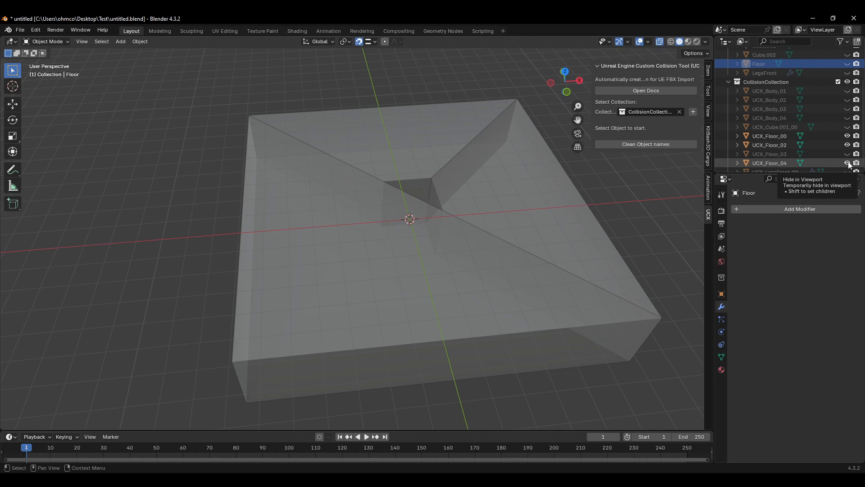
# Step: Toggle the UCX_Floor_03 and UCX_Floor_04 hulls' visibility repeatedly to compare them
pyautogui.click(848, 163)
pyautogui.click(848, 163)
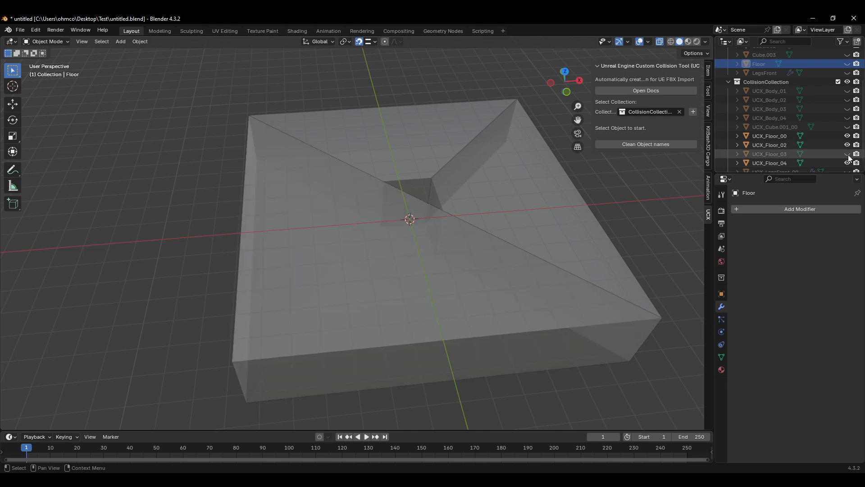
pyautogui.click(847, 154)
pyautogui.click(848, 163)
pyautogui.click(847, 154)
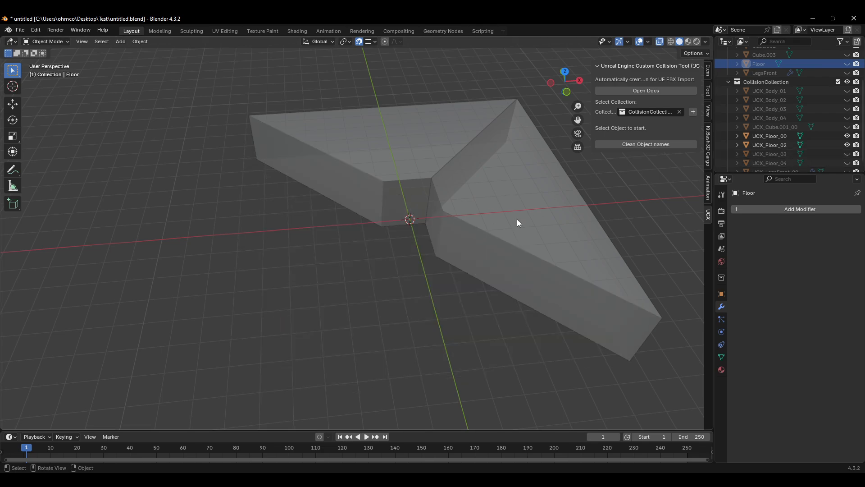
pyautogui.click(848, 155)
pyautogui.click(847, 163)
# Step: Delete the UCX_Floor_03 hull and select UCX_Floor_04 to inspect it
pyautogui.moveTo(436, 244); pyautogui.dragTo(466, 247, button='middle')
pyautogui.moveTo(368, 274); pyautogui.dragTo(338, 302, button='middle')
pyautogui.click(338, 301)
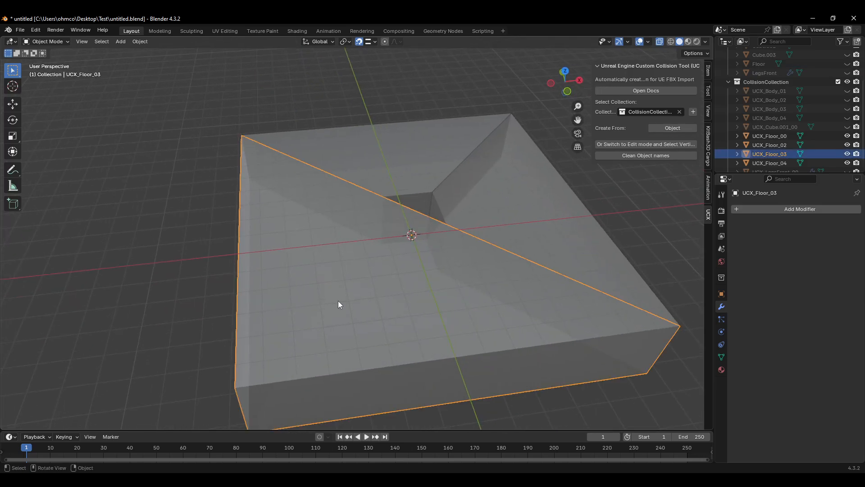
pyautogui.press('Delete')
pyautogui.click(366, 276)
pyautogui.moveTo(366, 275); pyautogui.dragTo(386, 262, button='middle')
pyautogui.scroll(1, 353, 232)
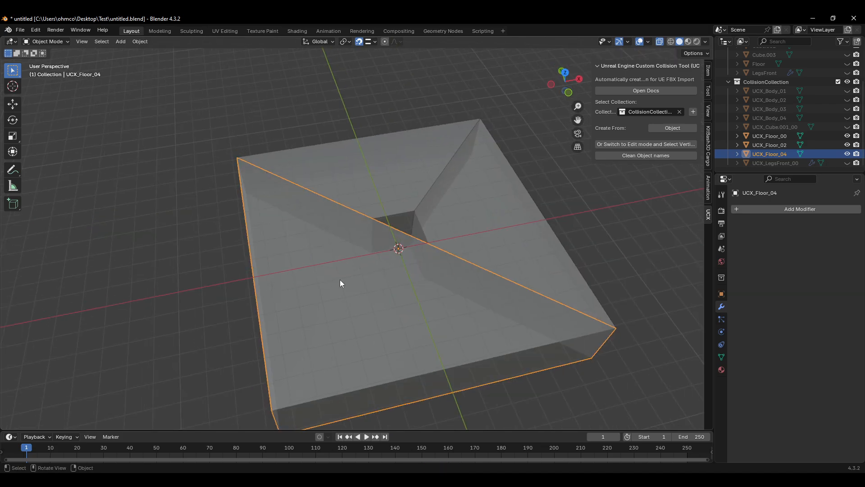
pyautogui.moveTo(366, 314); pyautogui.dragTo(388, 304, button='middle')
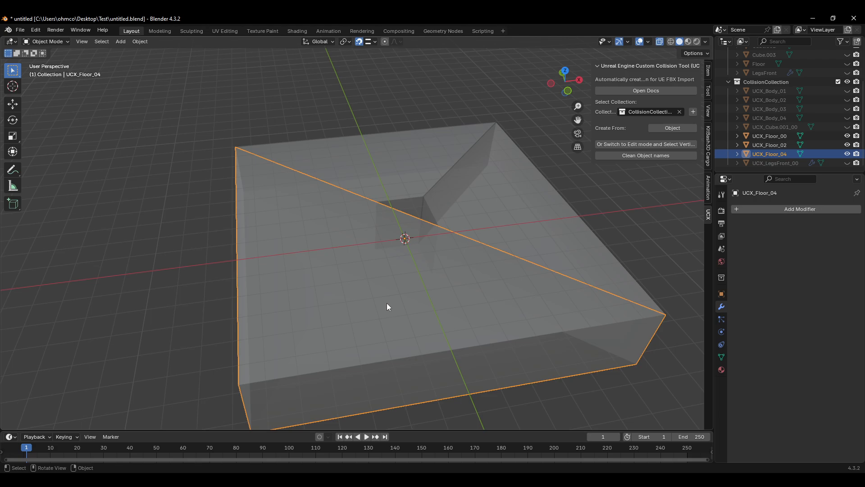
pyautogui.moveTo(377, 272); pyautogui.dragTo(404, 293, button='middle')
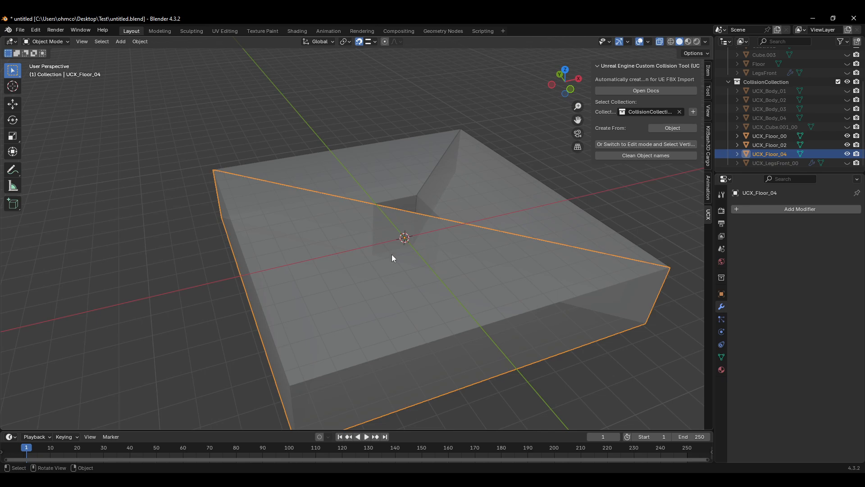
pyautogui.moveTo(392, 257); pyautogui.dragTo(396, 282, button='middle')
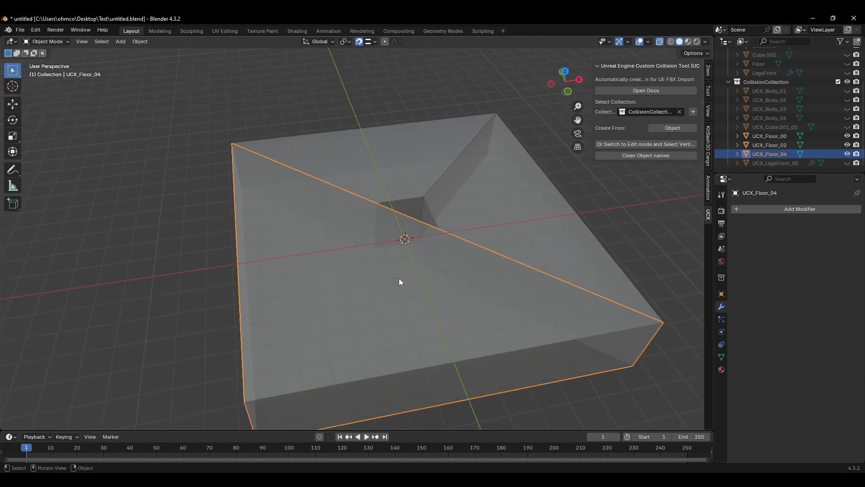
# Step: Undo repeatedly back to the Floor's edit mode with its original vertex selection
pyautogui.hotkey('ctrl', 'z')
pyautogui.hotkey('ctrl', 'z')
pyautogui.hotkey('ctrl', 'z')
pyautogui.hotkey('ctrl', 'z')
pyautogui.hotkey('ctrl', 'z')
pyautogui.hotkey('ctrl', 'z')
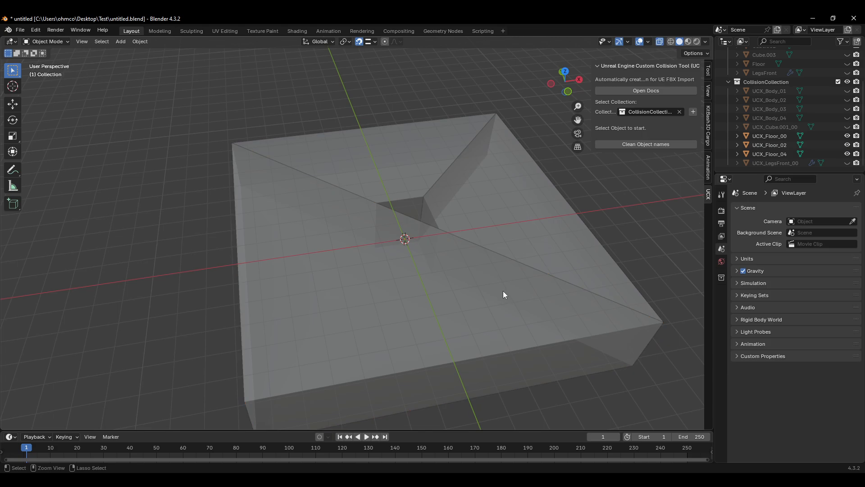
pyautogui.hotkey('ctrl', 'z')
pyautogui.hotkey('ctrl', 'z')
pyautogui.hotkey('ctrl', 'z')
pyautogui.hotkey('ctrl', 'z')
pyautogui.hotkey('ctrl', 'z')
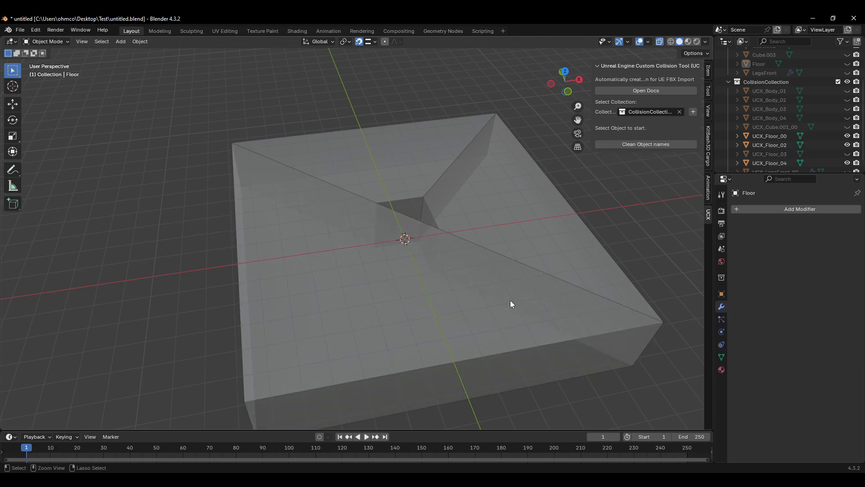
pyautogui.hotkey('ctrl', 'z')
pyautogui.hotkey('ctrl', 'z')
pyautogui.hotkey('ctrl', 'z')
pyautogui.hotkey('ctrl', 'z')
pyautogui.hotkey('ctrl', 'z')
pyautogui.hotkey('ctrl', 'z')
pyautogui.hotkey('ctrl', 'z')
pyautogui.hotkey('ctrl', 'z')
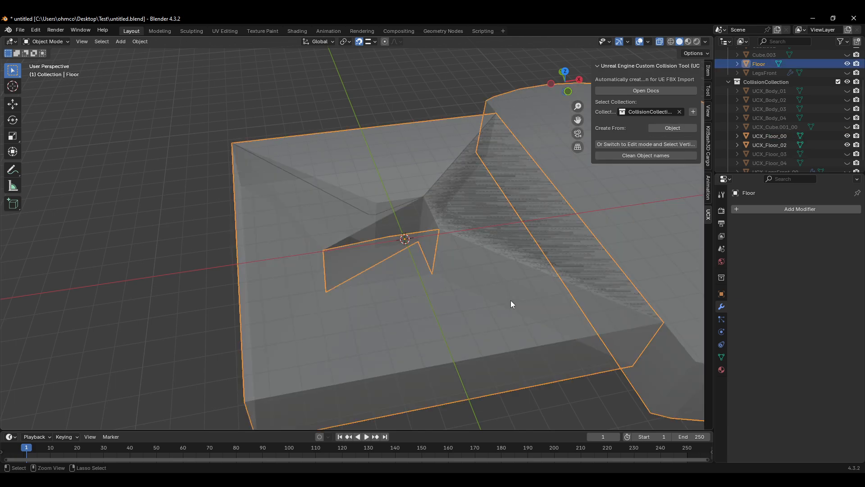
pyautogui.hotkey('ctrl', 'z')
pyautogui.hotkey('ctrl', 'z')
pyautogui.hotkey('ctrl', 'z')
pyautogui.hotkey('ctrl', 'z')
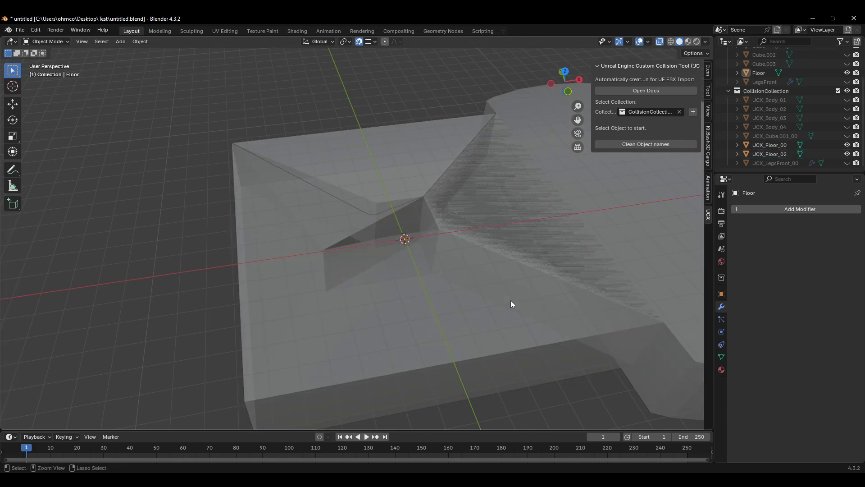
pyautogui.hotkey('ctrl', 'z')
pyautogui.hotkey('ctrl', 'z')
pyautogui.hotkey('ctrl', 'z')
pyautogui.hotkey('ctrl', 'z')
pyautogui.hotkey('ctrl', 'z')
pyautogui.hotkey('ctrl', 'z')
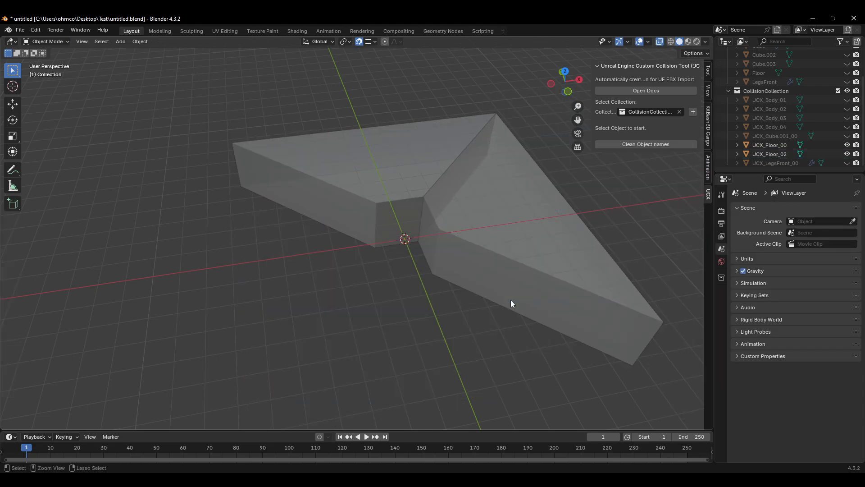
pyautogui.hotkey('ctrl', 'z')
pyautogui.hotkey('ctrl', 'z')
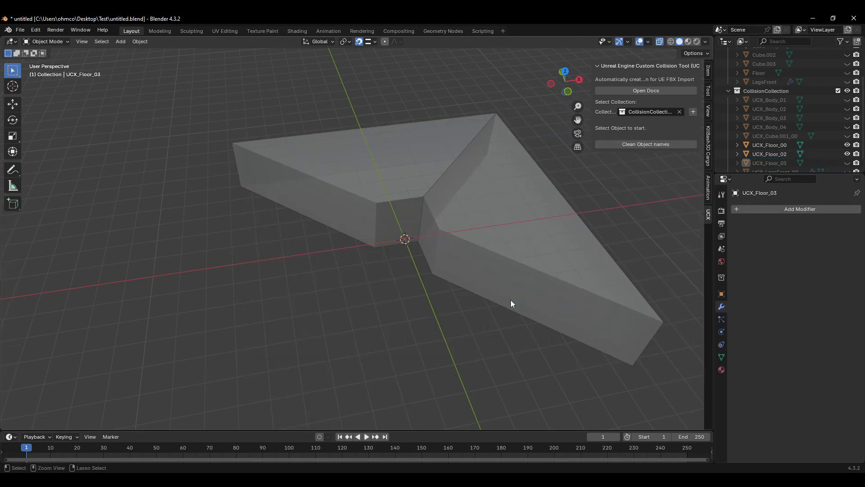
pyautogui.click(847, 76)
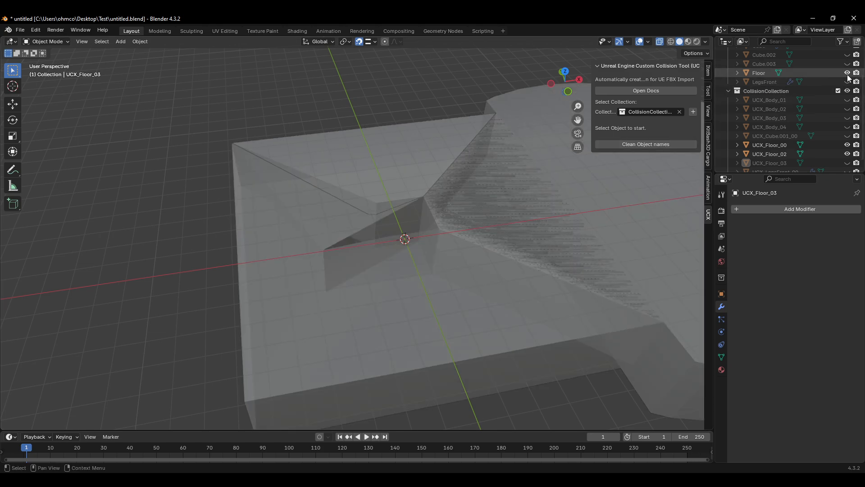
pyautogui.click(847, 75)
pyautogui.hotkey('ctrl', 'z')
pyautogui.hotkey('ctrl', 'z')
pyautogui.hotkey('ctrl', 'z')
pyautogui.hotkey('ctrl', 'z')
pyautogui.hotkey('ctrl', 'z')
pyautogui.hotkey('ctrl', 'z')
pyautogui.hotkey('ctrl', 'z')
pyautogui.hotkey('ctrl', 'z')
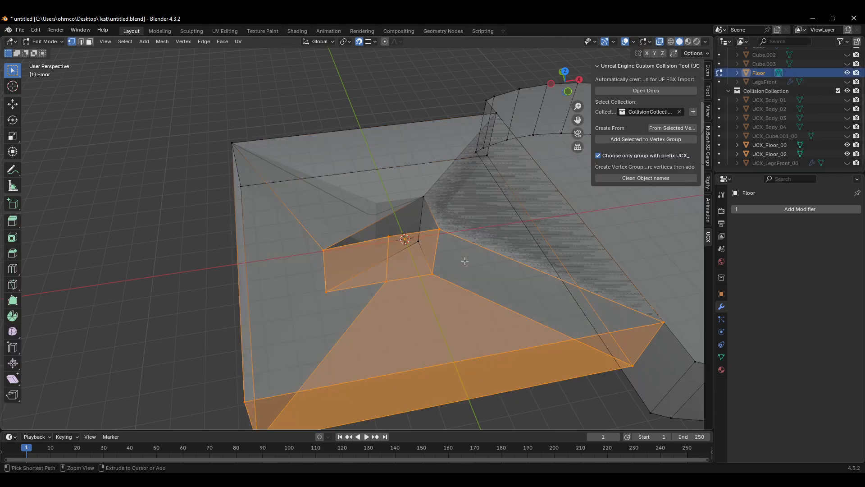
pyautogui.hotkey('ctrl', 'z')
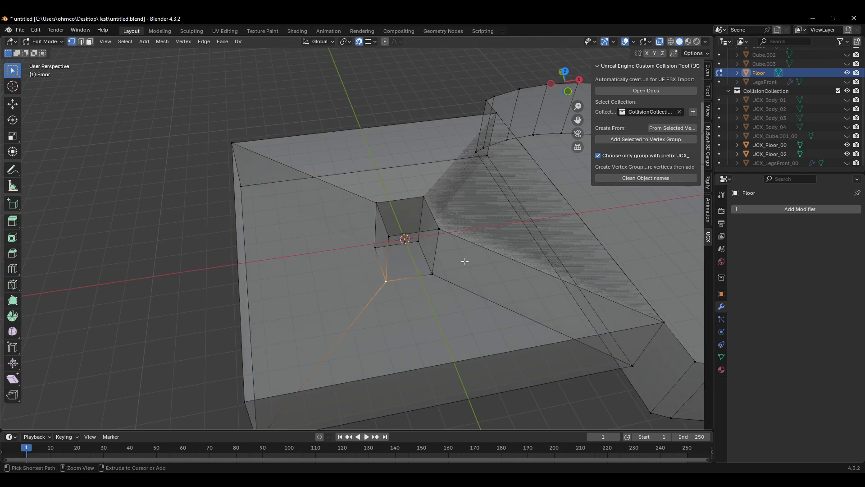
# Step: Select the Floor's front region vertices and add them to a new vertex group
pyautogui.moveTo(390, 228)
pyautogui.mouseDown(button='middle')
pyautogui.moveTo(414, 241)
pyautogui.moveTo(399, 235)
pyautogui.mouseUp(button='middle')
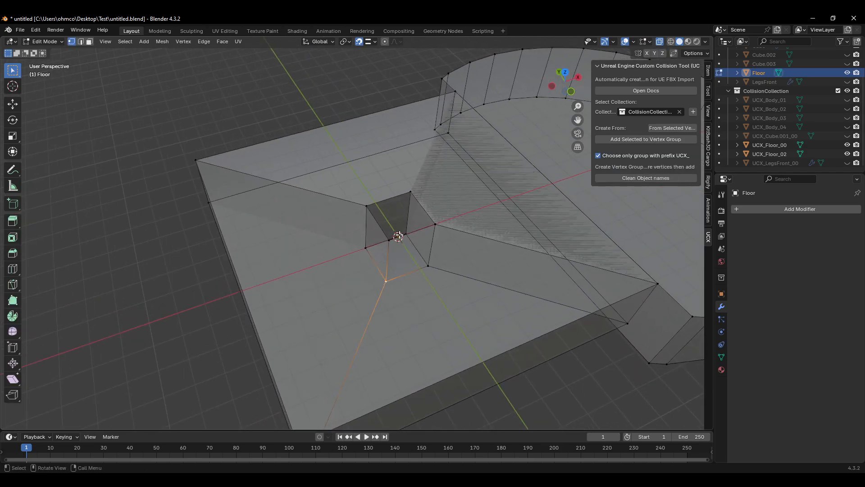
pyautogui.keyDown('shift'); pyautogui.click(383, 240); pyautogui.keyUp('shift')
pyautogui.keyDown('shift'); pyautogui.moveTo(339, 248); pyautogui.dragTo(336, 251); pyautogui.keyUp('shift')
pyautogui.keyDown('shift'); pyautogui.moveTo(247, 139); pyautogui.dragTo(173, 247); pyautogui.keyUp('shift')
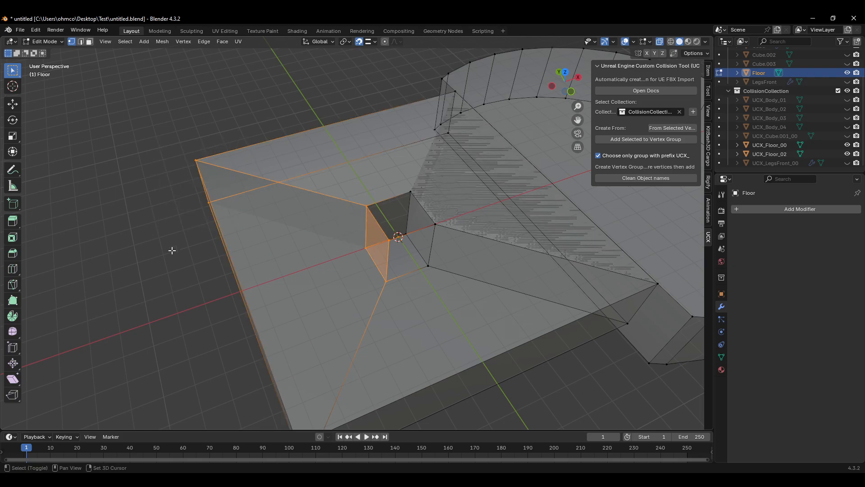
pyautogui.keyDown('shift'); pyautogui.moveTo(316, 252); pyautogui.dragTo(326, 200, button='middle'); pyautogui.keyUp('shift')
pyautogui.keyDown('shift'); pyautogui.moveTo(355, 330); pyautogui.dragTo(284, 417); pyautogui.keyUp('shift')
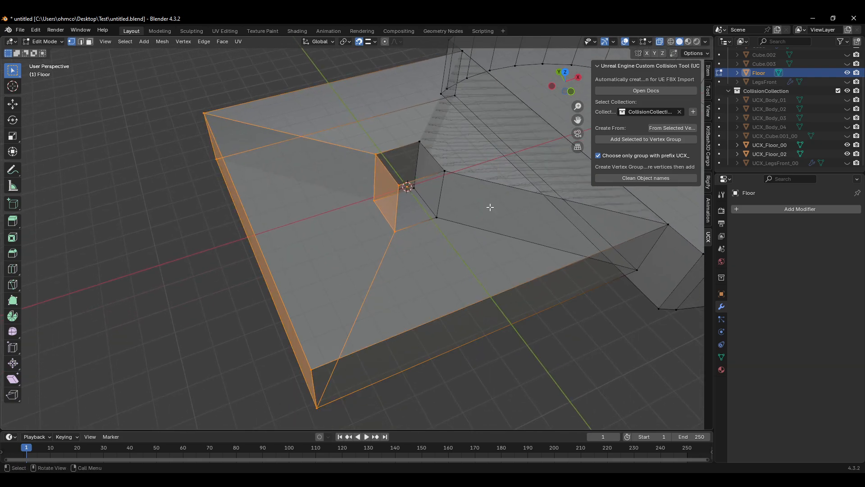
pyautogui.click(683, 138)
pyautogui.moveTo(466, 164); pyautogui.dragTo(424, 231)
pyautogui.keyDown('shift'); pyautogui.moveTo(412, 177); pyautogui.dragTo(375, 258); pyautogui.keyUp('shift')
pyautogui.keyDown('shift'); pyautogui.moveTo(345, 346); pyautogui.dragTo(302, 420); pyautogui.keyUp('shift')
pyautogui.keyDown('shift'); pyautogui.moveTo(625, 264); pyautogui.dragTo(620, 281); pyautogui.keyUp('shift')
pyautogui.click(635, 139)
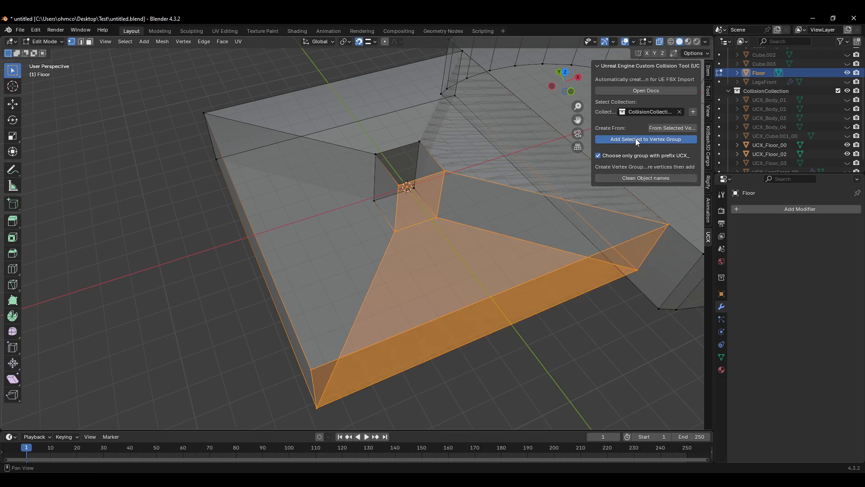
# Step: Clear the listed vertex groups from the add-on panel and hide the Floor mesh
pyautogui.click(692, 203)
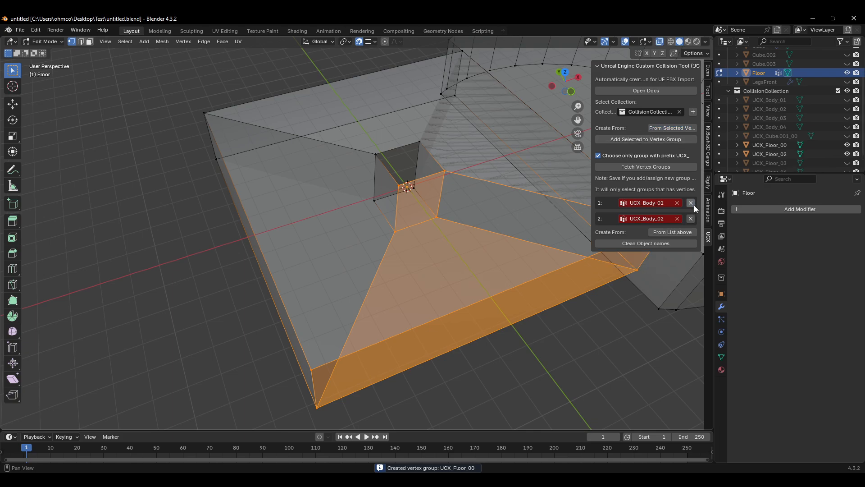
pyautogui.click(692, 204)
pyautogui.click(692, 203)
pyautogui.scroll(2, 784, 149)
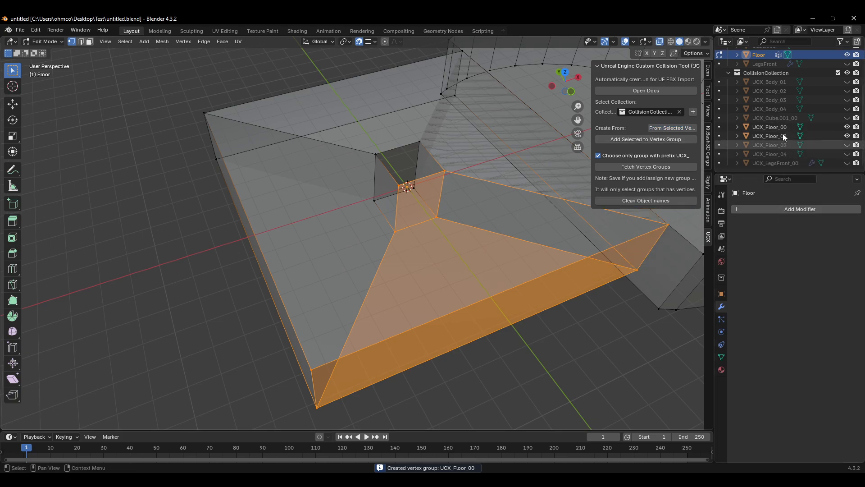
pyautogui.click(849, 92)
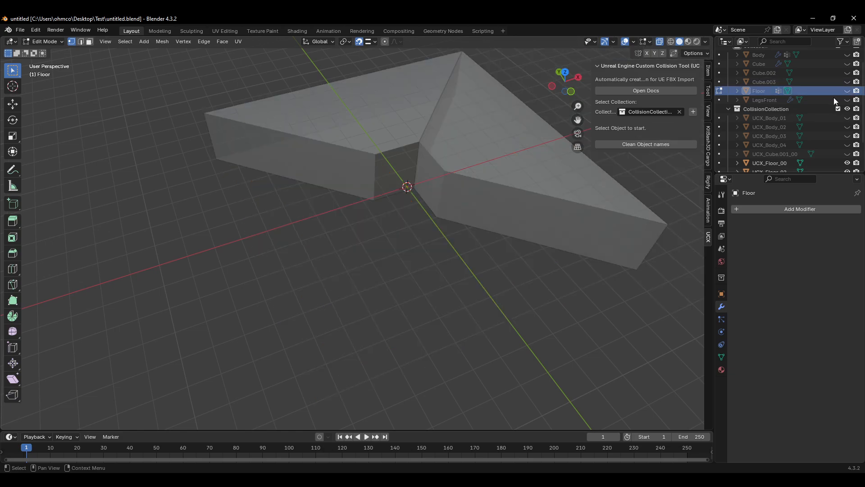
# Step: Select each UCX_Floor hull in turn to inspect how it covers the floor shape
pyautogui.scroll(-1, 785, 144)
pyautogui.click(772, 146)
pyautogui.scroll(-1, 776, 144)
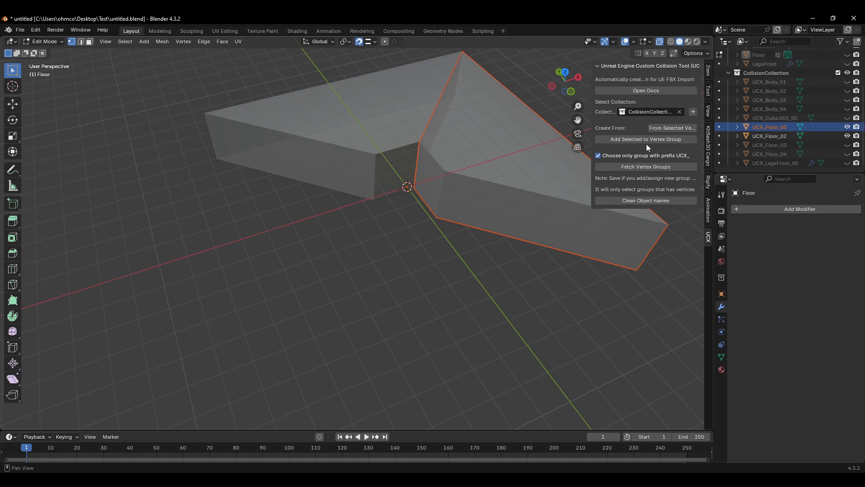
pyautogui.keyDown('shift'); pyautogui.moveTo(496, 247); pyautogui.dragTo(518, 232, button='middle'); pyautogui.keyUp('shift')
pyautogui.keyDown('shift'); pyautogui.moveTo(570, 256); pyautogui.dragTo(542, 266, button='middle'); pyautogui.keyUp('shift')
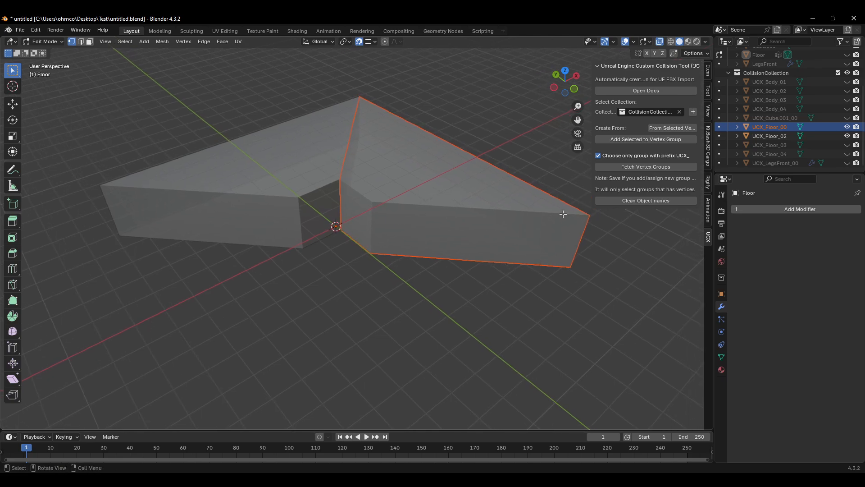
pyautogui.click(772, 153)
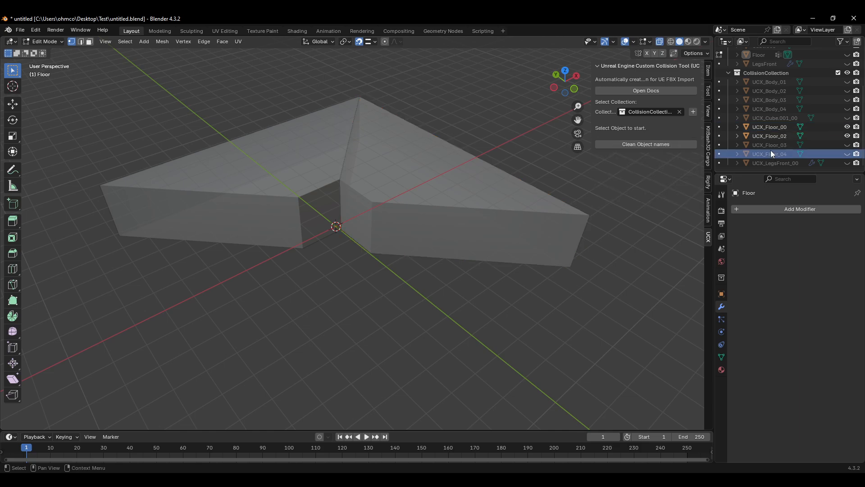
pyautogui.click(773, 129)
pyautogui.click(771, 135)
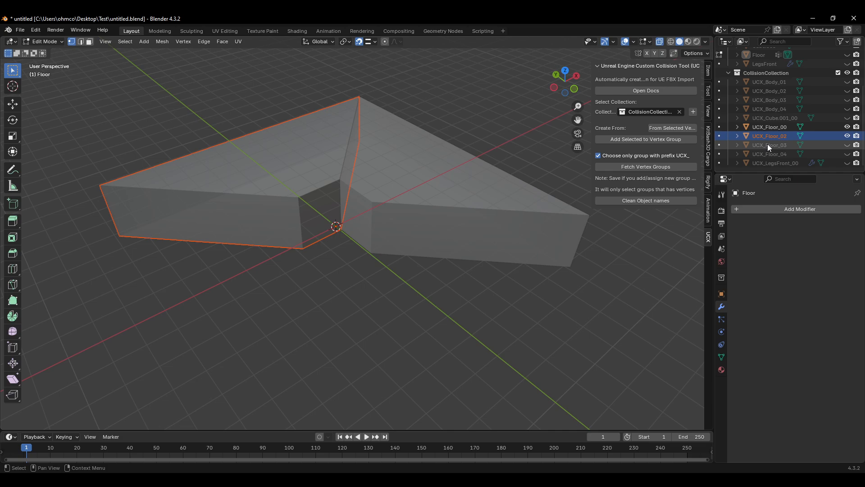
pyautogui.moveTo(847, 146); pyautogui.dragTo(847, 154)
pyautogui.click(775, 145)
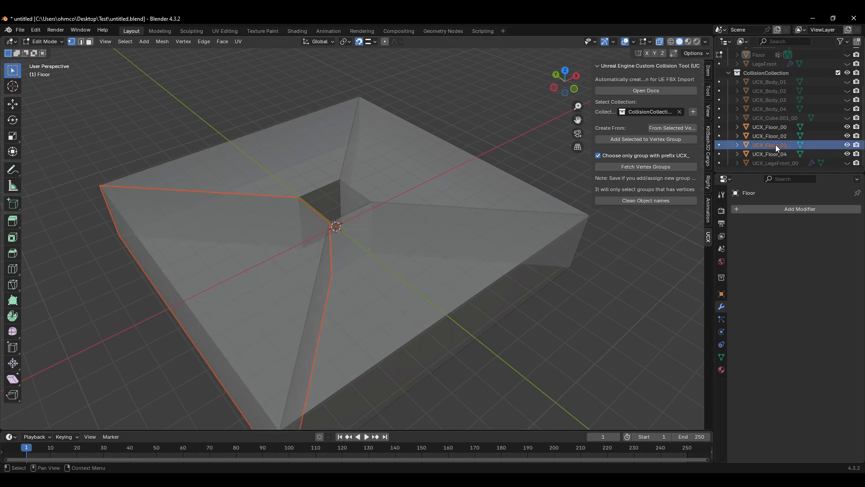
pyautogui.click(770, 154)
pyautogui.moveTo(495, 180); pyautogui.dragTo(344, 186, button='middle')
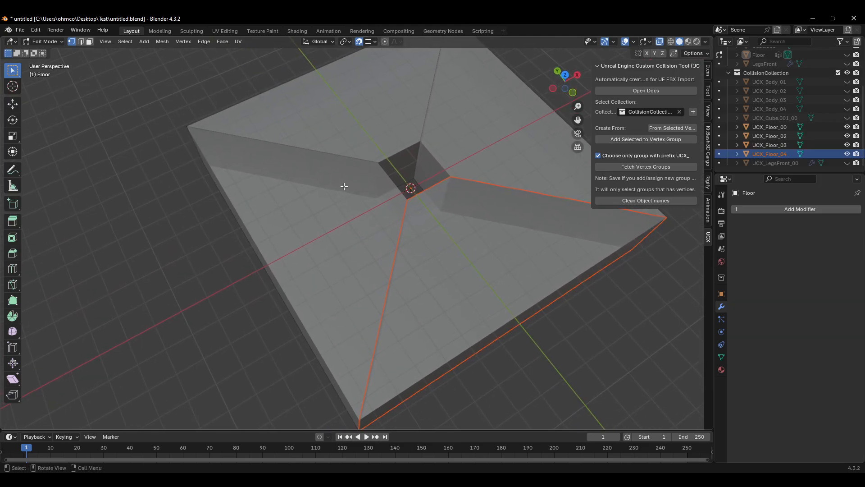
pyautogui.moveTo(433, 209); pyautogui.dragTo(386, 213, button='middle')
pyautogui.scroll(-1, 414, 175)
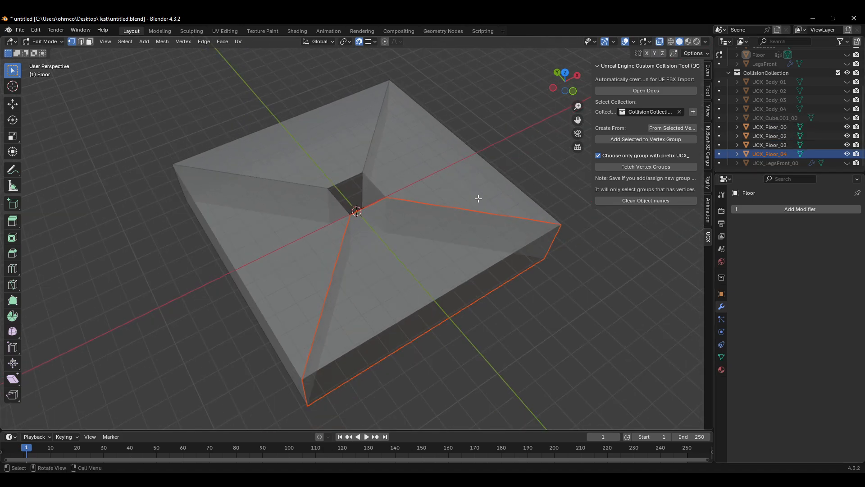
# Step: Delete the UCX_Cube.001_00 collision hull
pyautogui.keyDown('shift'); pyautogui.click(793, 129); pyautogui.keyUp('shift')
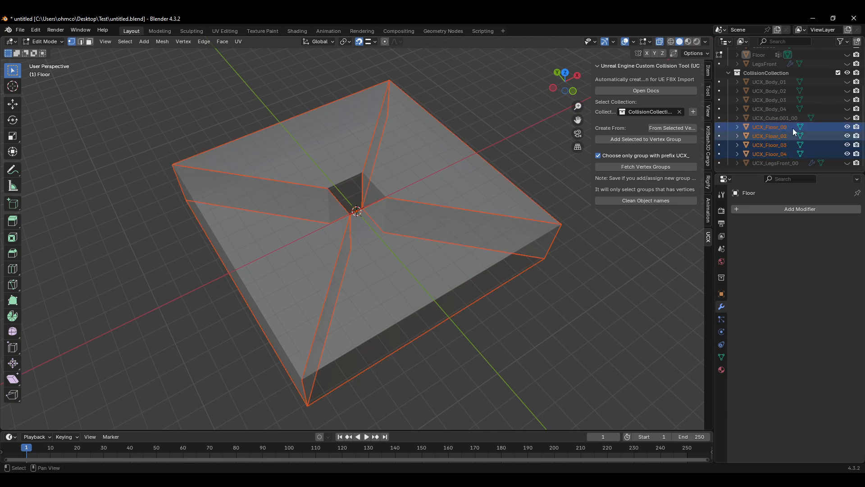
pyautogui.click(847, 118)
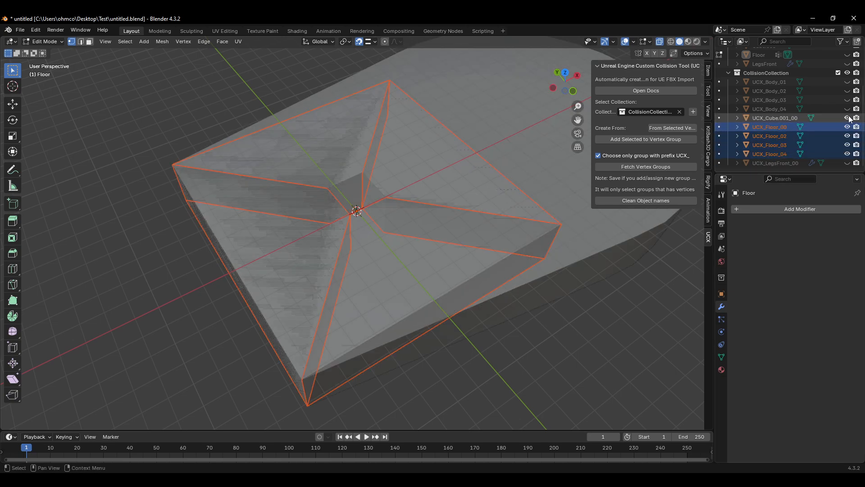
pyautogui.click(848, 118)
pyautogui.click(780, 118)
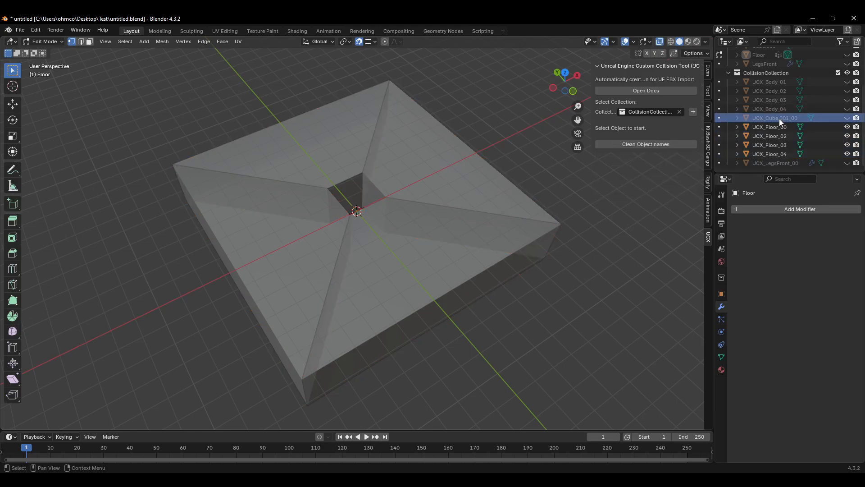
pyautogui.press('Delete')
# Step: Toggle the UCX_Body_04 and UCX_Body_03 hulls' visibility to check them
pyautogui.click(847, 118)
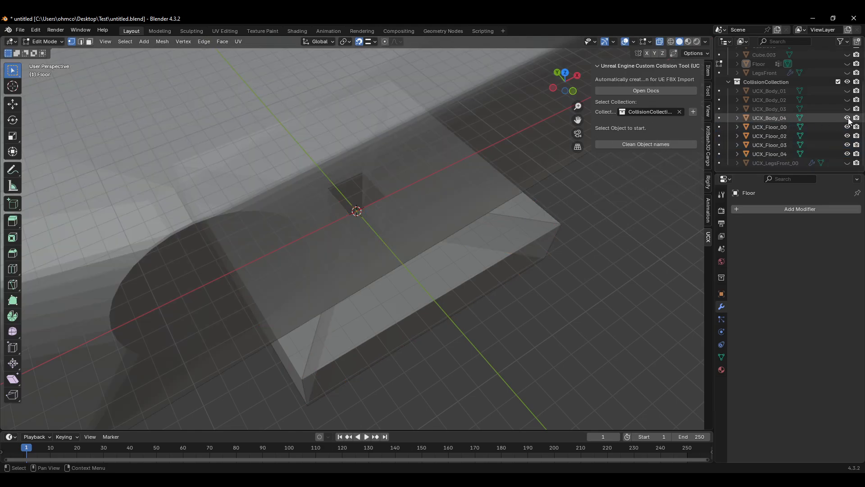
pyautogui.click(847, 118)
pyautogui.click(848, 109)
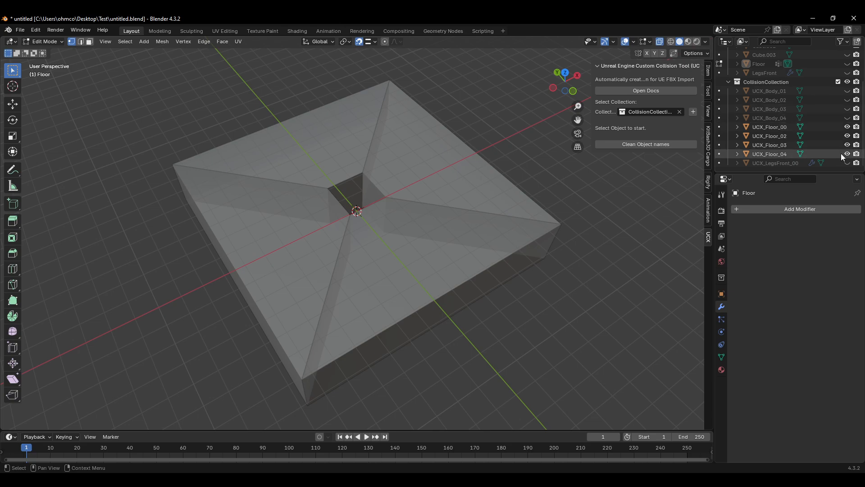
# Step: Unhide the Floor mesh and loop-select the faces of its circular end section in Edit Mode
pyautogui.click(848, 118)
pyautogui.click(848, 118)
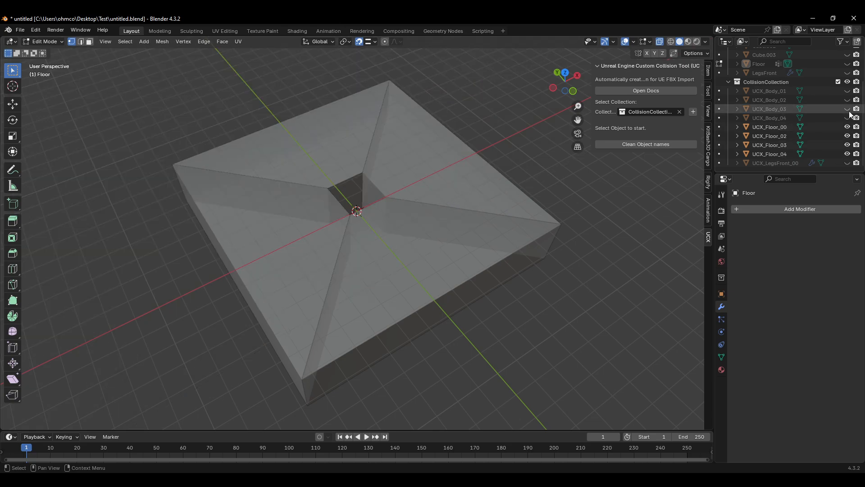
pyautogui.keyDown('shift'); pyautogui.moveTo(480, 186); pyautogui.dragTo(431, 192, button='middle'); pyautogui.keyUp('shift')
pyautogui.scroll(1, 782, 89)
pyautogui.click(764, 84)
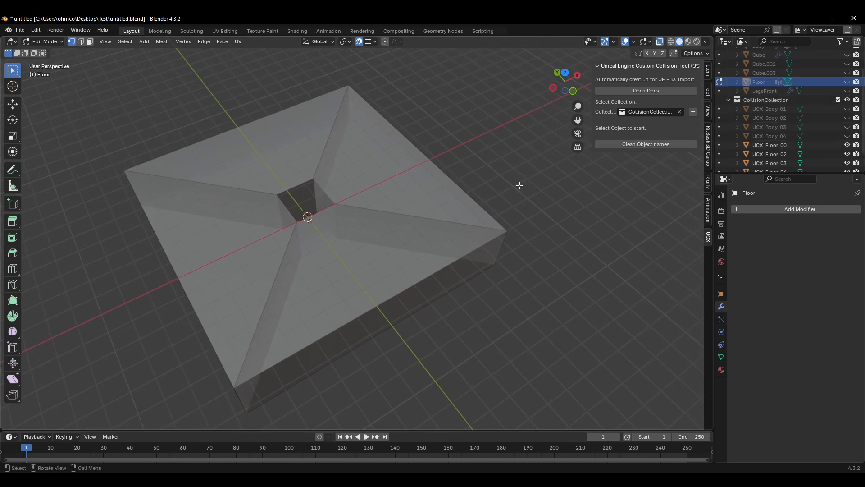
pyautogui.keyDown('shift'); pyautogui.moveTo(520, 185); pyautogui.dragTo(500, 202, button='middle'); pyautogui.keyUp('shift')
pyautogui.click(847, 81)
pyautogui.scroll(2, 478, 257)
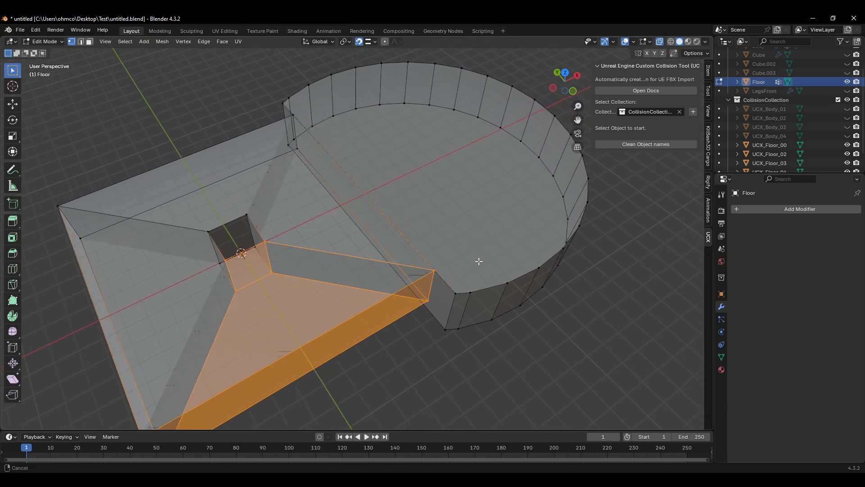
pyautogui.moveTo(596, 212); pyautogui.dragTo(486, 335)
pyautogui.keyDown('shift'); pyautogui.moveTo(466, 304); pyautogui.dragTo(422, 362); pyautogui.keyUp('shift')
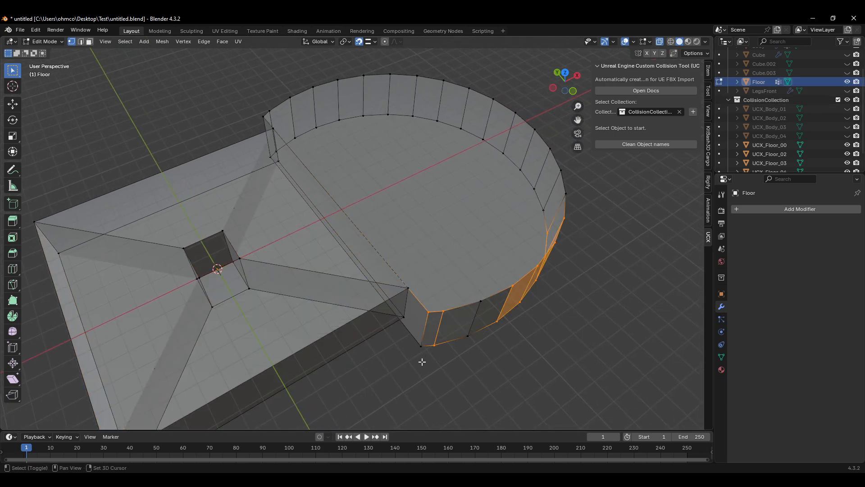
pyautogui.keyDown('alt'); pyautogui.click(495, 296); pyautogui.keyUp('alt')
pyautogui.keyDown('alt'); pyautogui.click(484, 331); pyautogui.keyUp('alt')
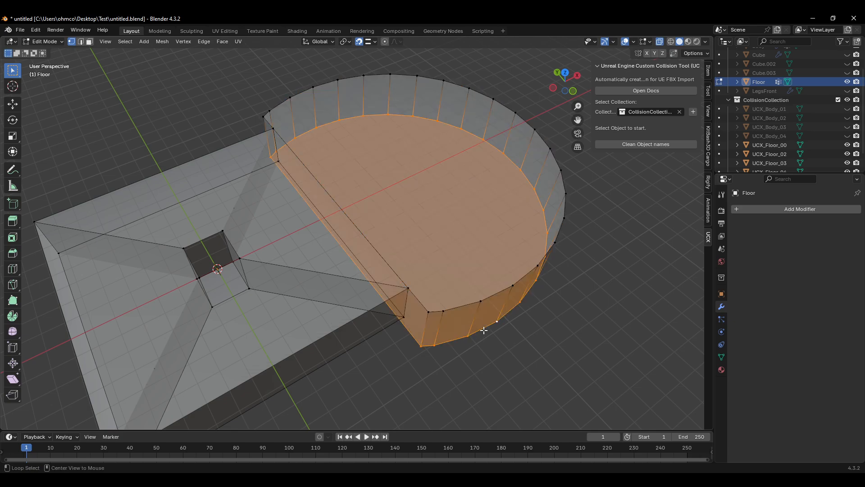
pyautogui.keyDown('alt'); pyautogui.keyDown('shift'); pyautogui.click(491, 296); pyautogui.keyUp('shift'); pyautogui.keyUp('alt')
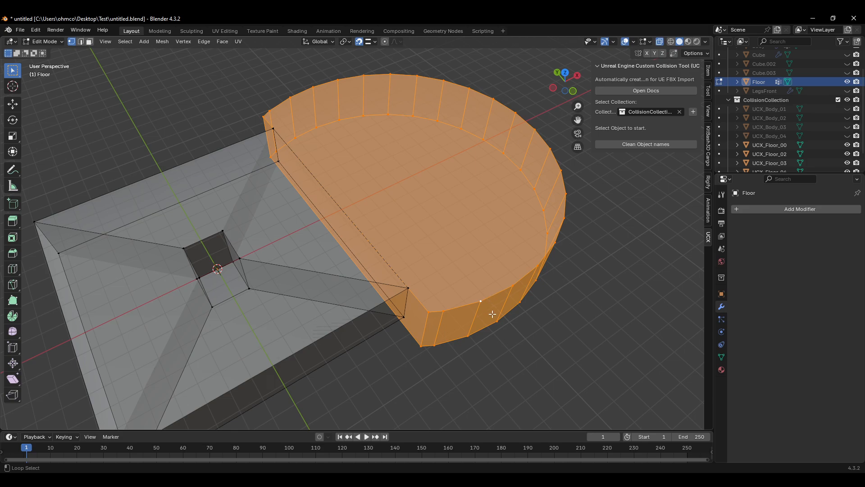
pyautogui.keyDown('shift'); pyautogui.moveTo(498, 260); pyautogui.dragTo(455, 241, button='middle'); pyautogui.keyUp('shift')
pyautogui.scroll(-1, 466, 241)
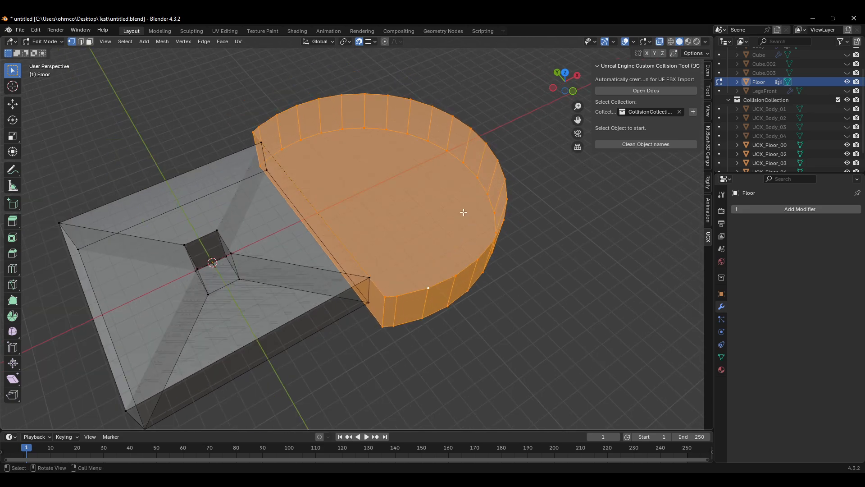
# Step: Create a new UCX collision hull for the Floor from the selected circular section vertices
pyautogui.press('Tab')
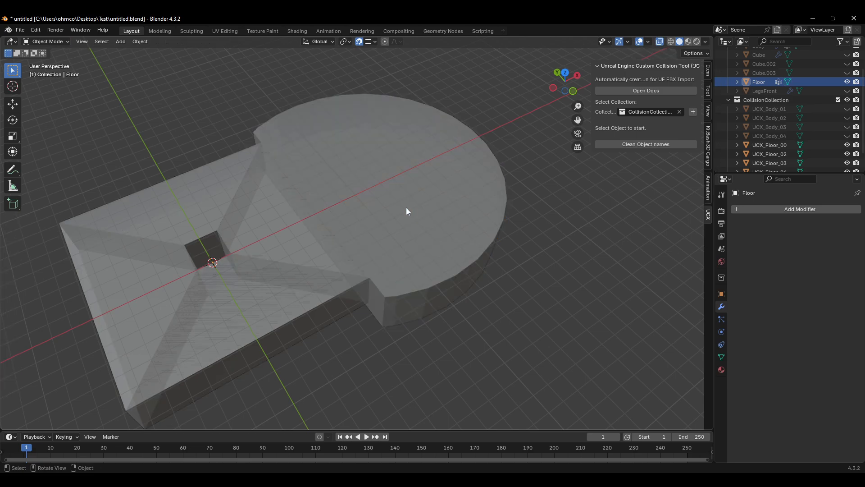
pyautogui.click(402, 198)
pyautogui.press('Tab')
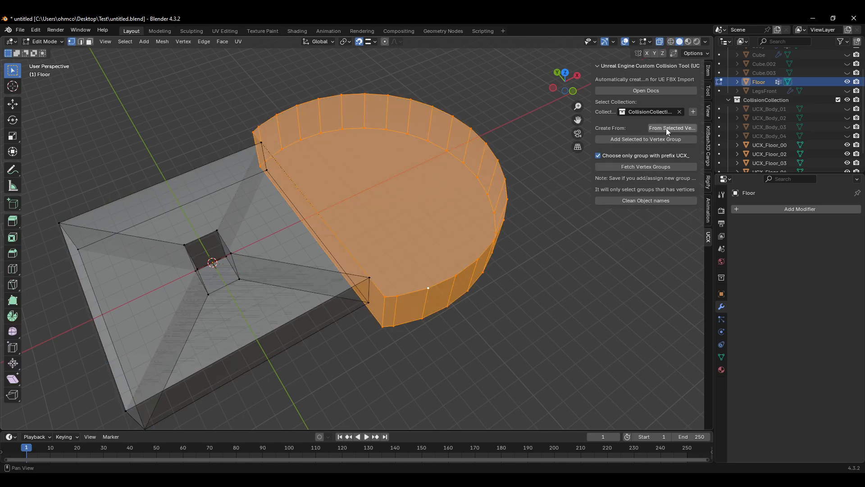
pyautogui.scroll(-2, 775, 126)
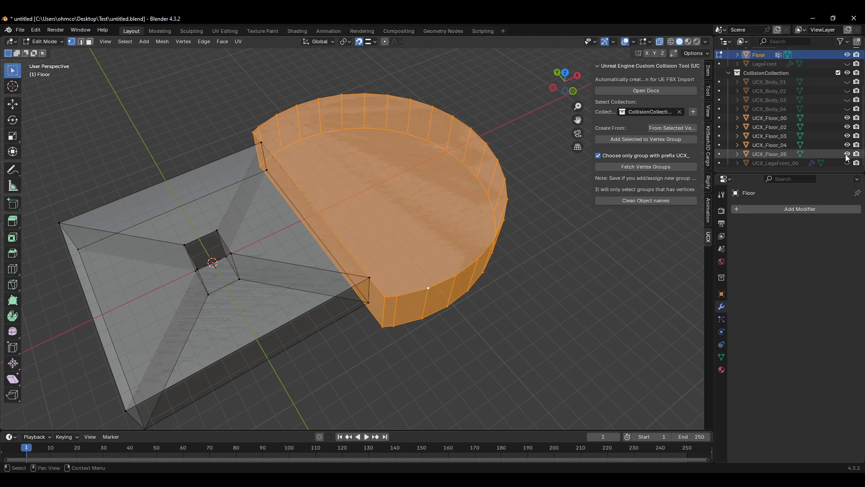
# Step: Hide the Floor mesh so only its collision hulls show
pyautogui.scroll(3, 818, 127)
pyautogui.click(761, 99)
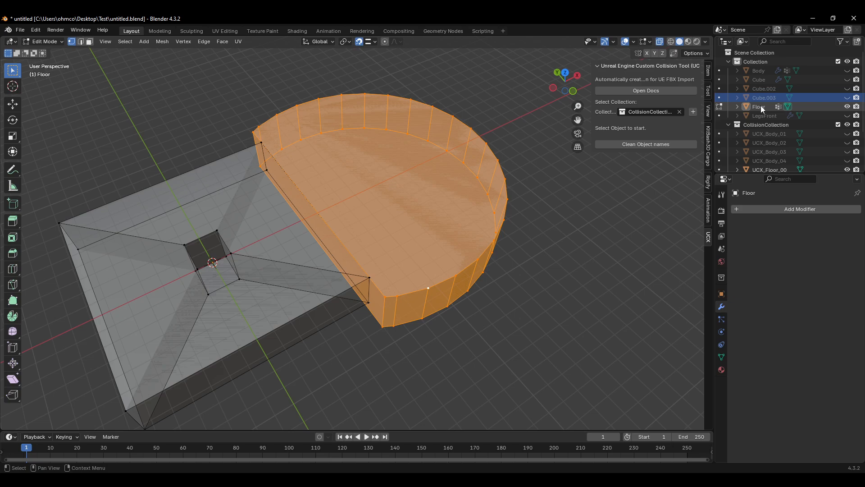
pyautogui.click(760, 108)
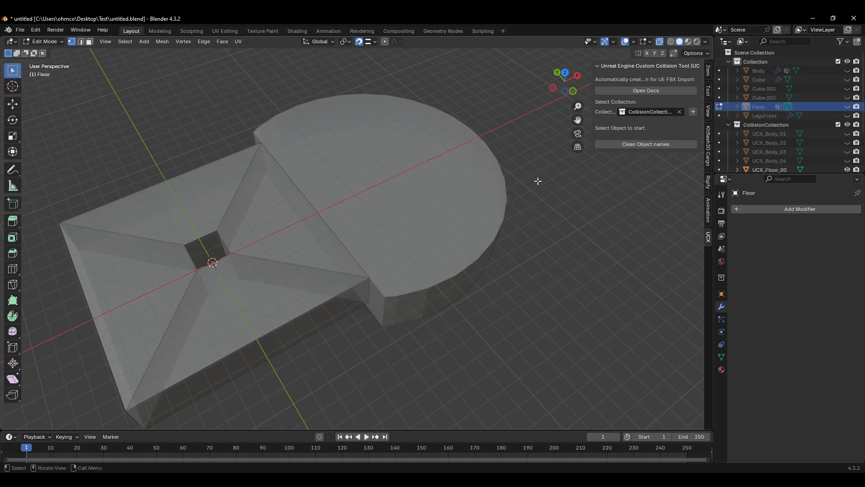
# Step: Select the UCX_Floor hulls one by one to check how they cover the floor shape
pyautogui.keyDown('shift'); pyautogui.moveTo(466, 151); pyautogui.dragTo(512, 129, button='middle'); pyautogui.keyUp('shift')
pyautogui.scroll(3, 454, 170)
pyautogui.scroll(-3, 454, 163)
pyautogui.keyDown('shift'); pyautogui.moveTo(439, 167); pyautogui.dragTo(440, 154, button='middle'); pyautogui.keyUp('shift')
pyautogui.scroll(-1, 781, 140)
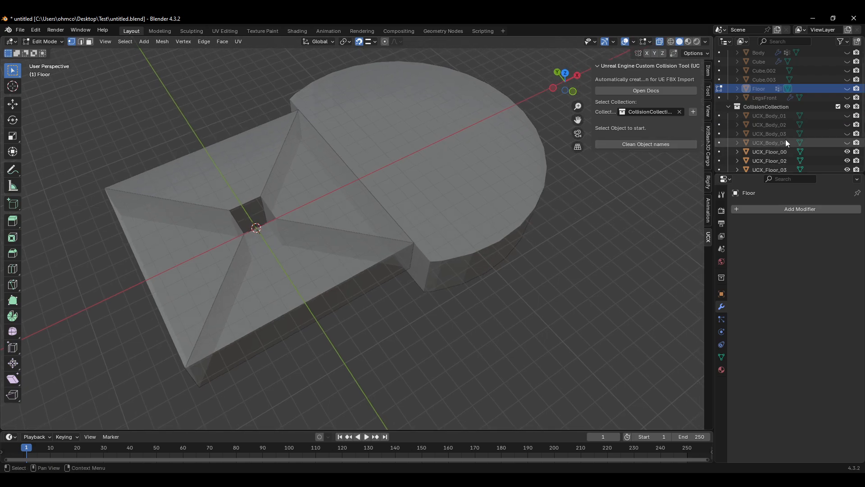
pyautogui.scroll(-2, 793, 148)
pyautogui.click(769, 155)
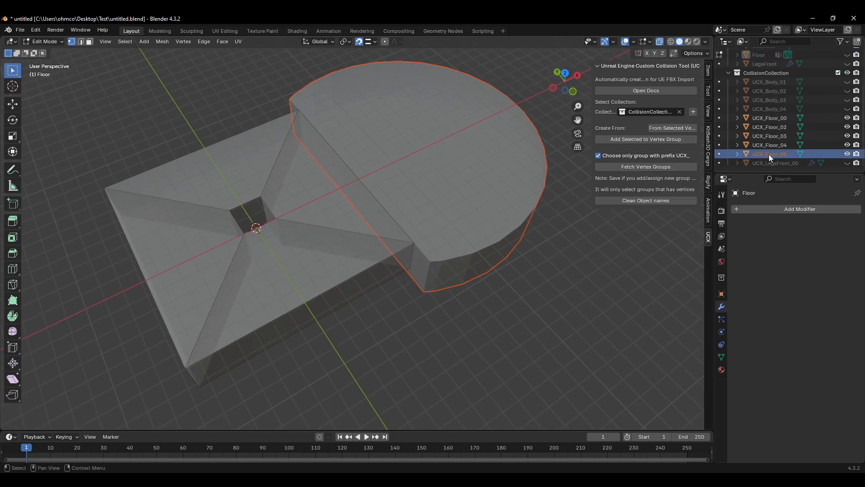
pyautogui.click(775, 145)
pyautogui.click(775, 136)
pyautogui.click(777, 127)
pyautogui.click(778, 119)
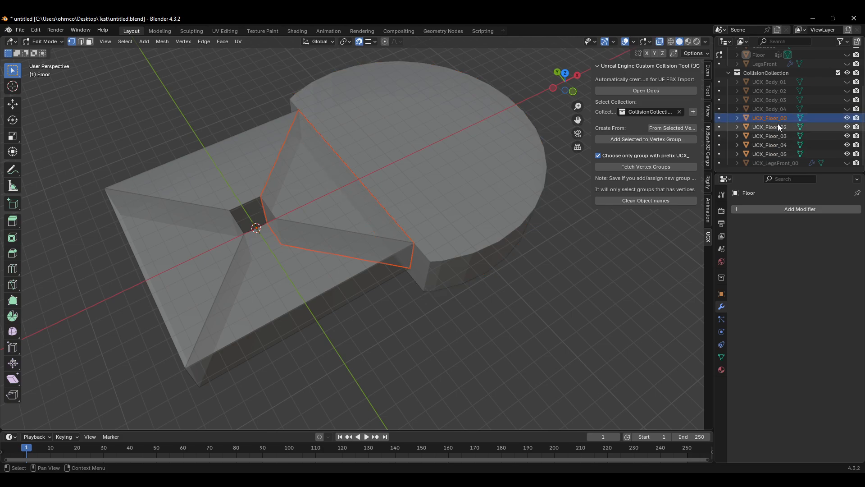
pyautogui.click(767, 127)
pyautogui.click(772, 119)
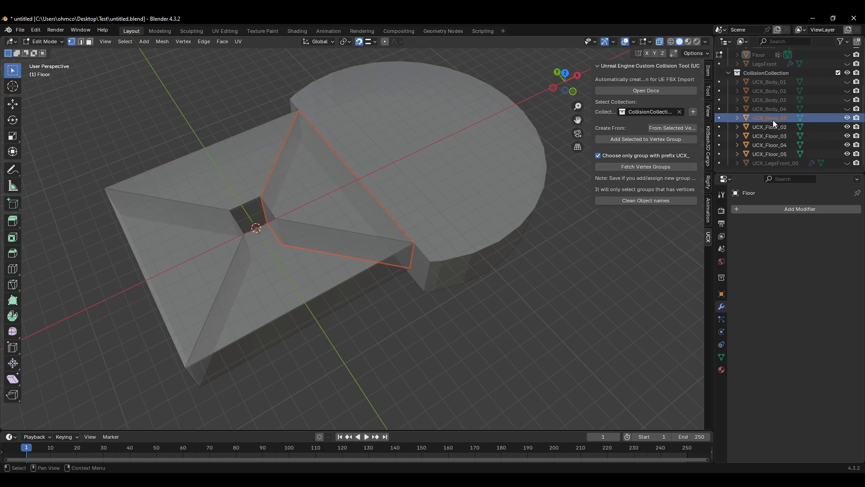
pyautogui.click(772, 127)
pyautogui.click(769, 143)
pyautogui.click(775, 137)
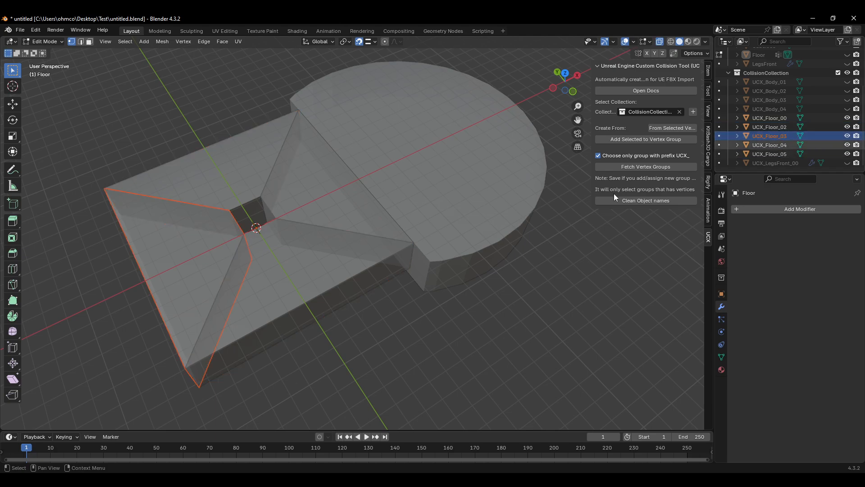
pyautogui.moveTo(456, 202); pyautogui.dragTo(441, 225, button='middle')
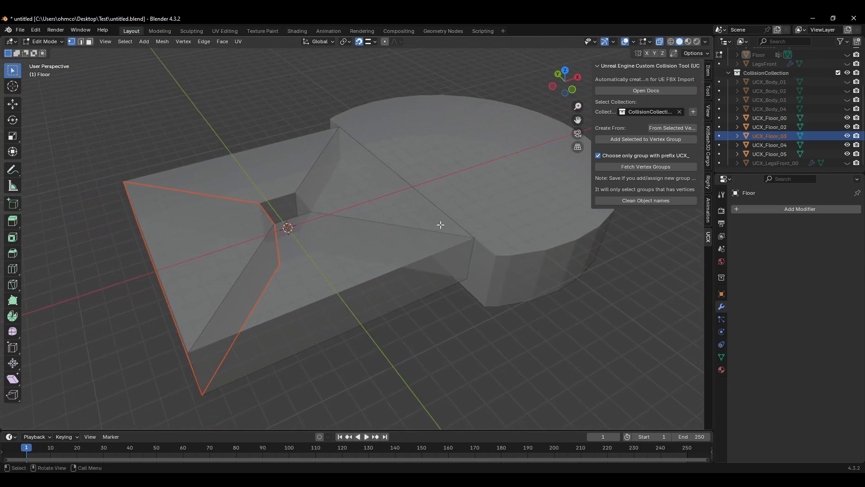
pyautogui.scroll(-1, 441, 225)
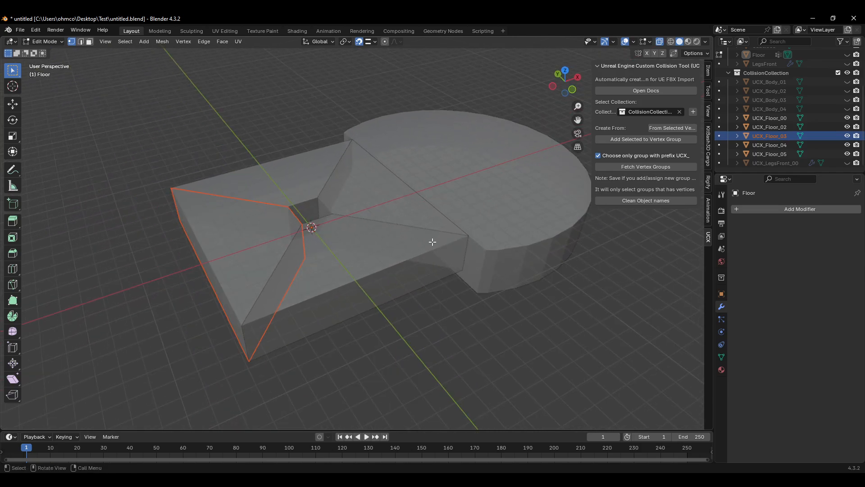
# Step: Select all UCX_Floor hulls from 00 to 05 and unhide the Floor mesh in Object Mode
pyautogui.click(776, 119)
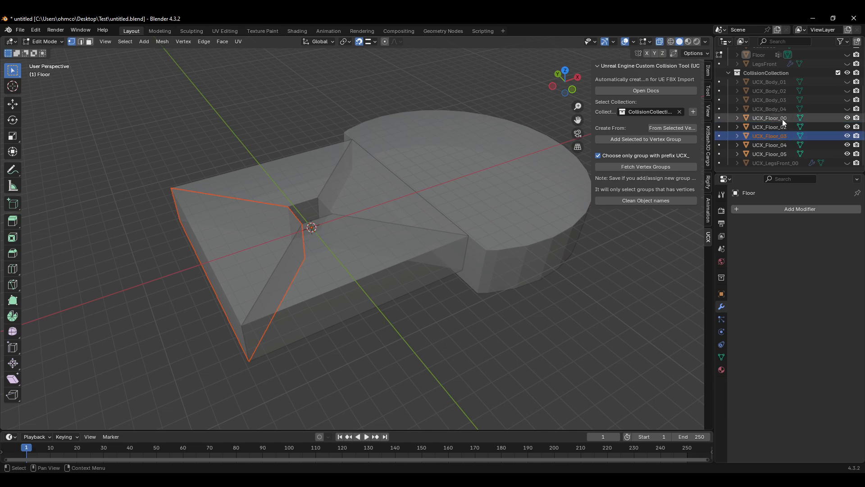
pyautogui.keyDown('shift'); pyautogui.click(776, 155); pyautogui.keyUp('shift')
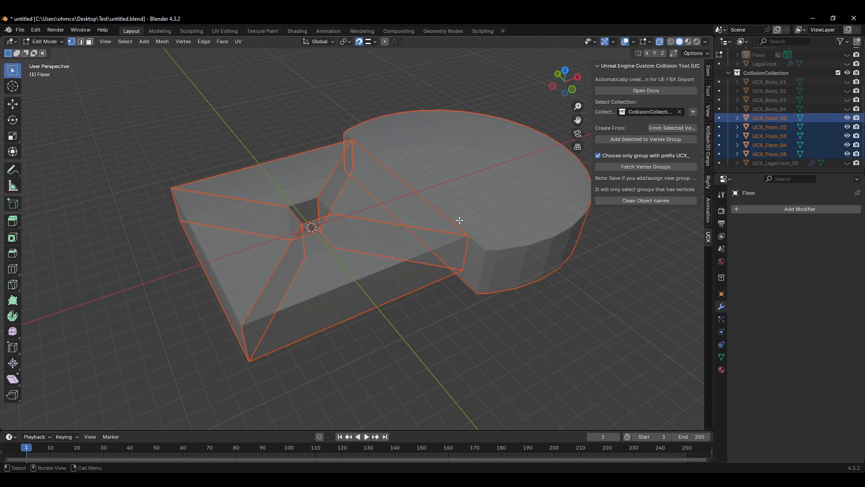
pyautogui.moveTo(459, 218); pyautogui.dragTo(419, 232, button='middle')
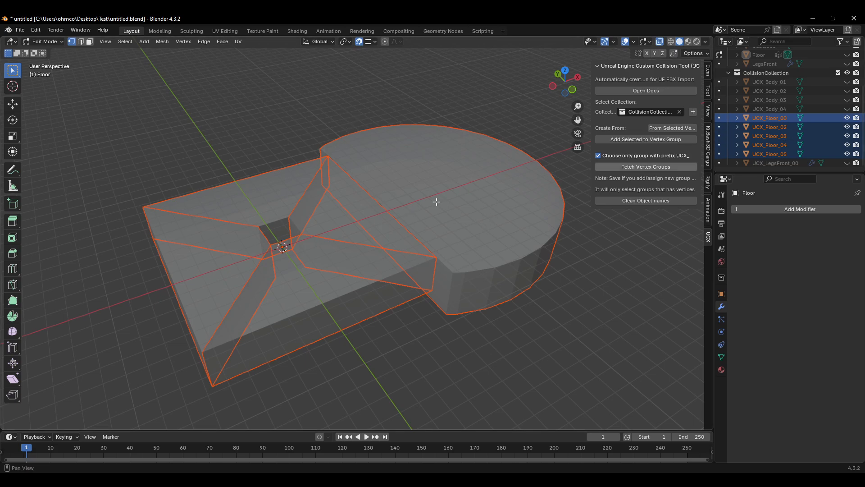
pyautogui.scroll(2, 787, 98)
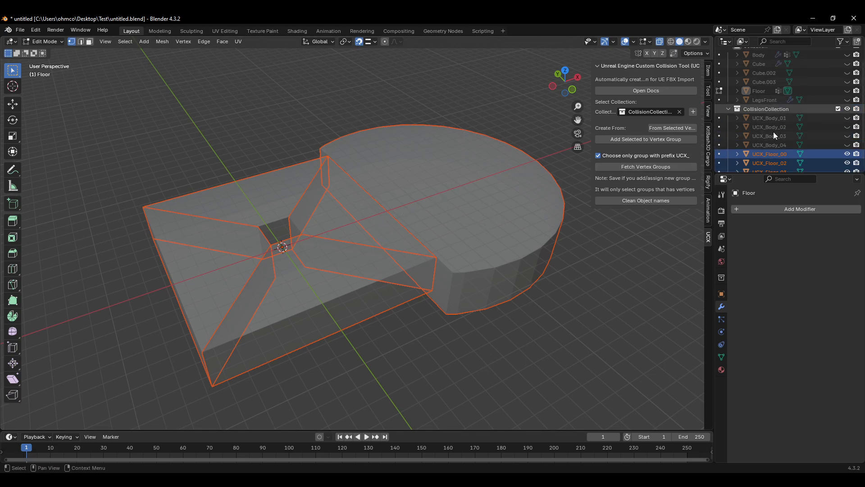
pyautogui.scroll(2, 770, 121)
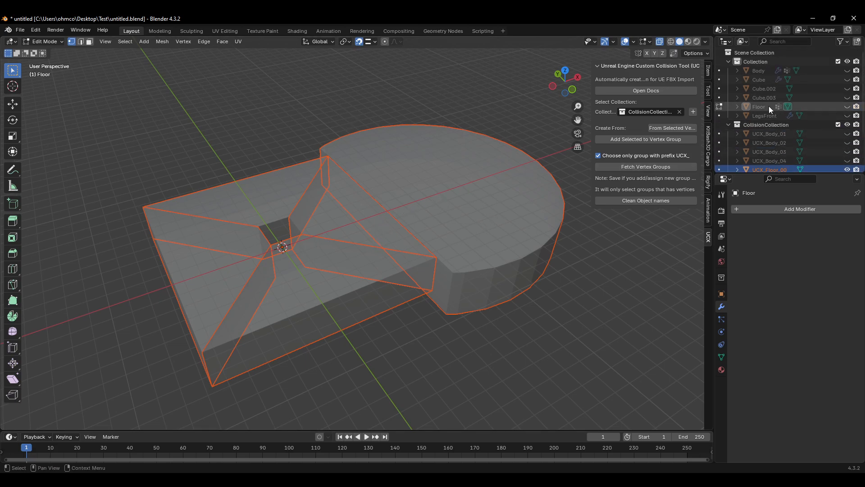
pyautogui.click(847, 107)
pyautogui.moveTo(505, 225); pyautogui.dragTo(527, 242, button='middle')
pyautogui.press('Tab')
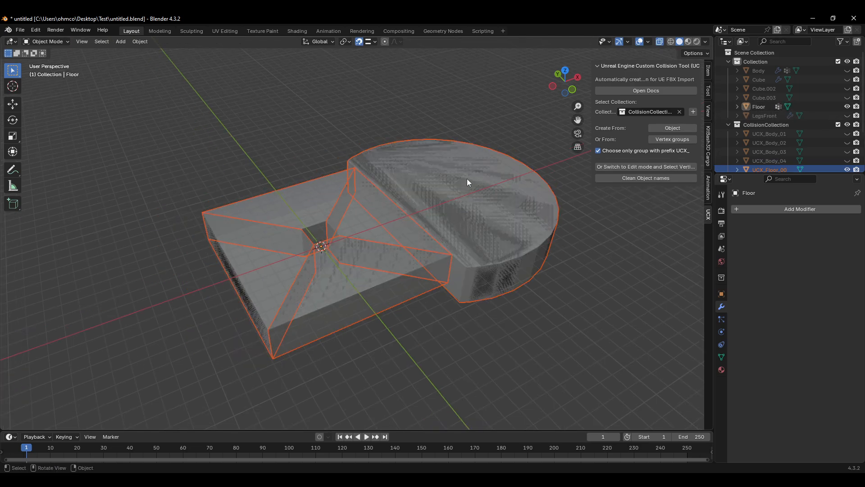
pyautogui.scroll(-5, 780, 90)
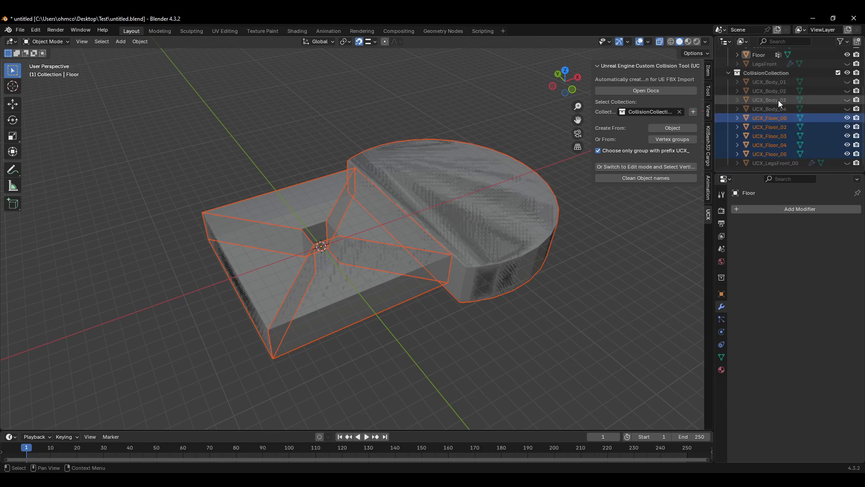
# Step: Export the visible objects as an FBX file named floor.fbx in the Test folder
pyautogui.click(22, 30)
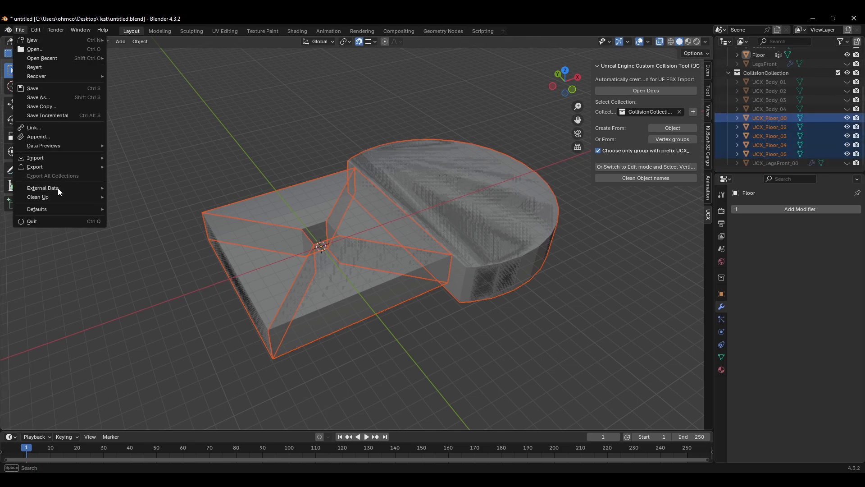
pyautogui.click(268, 152)
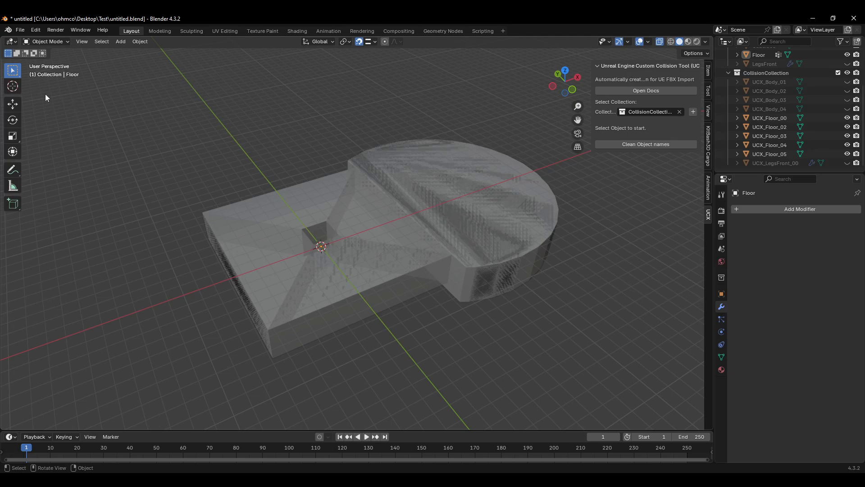
pyautogui.click(22, 31)
pyautogui.moveTo(55, 166)
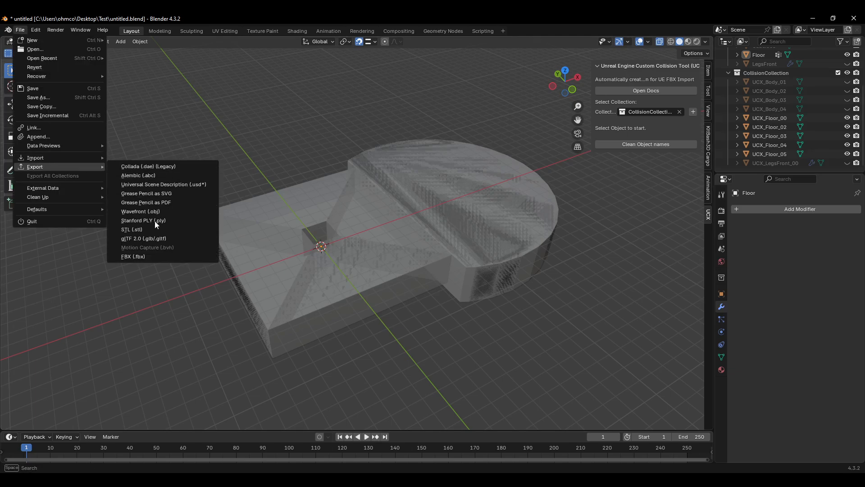
pyautogui.click(140, 255)
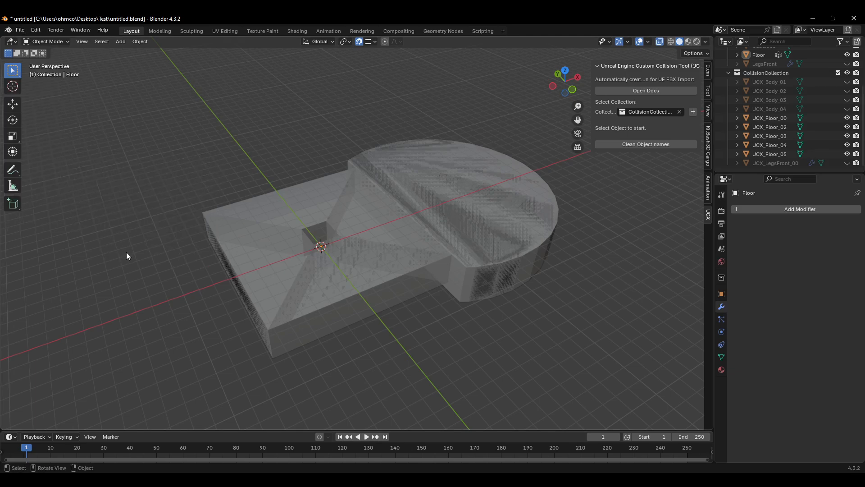
pyautogui.click(21, 31)
pyautogui.moveTo(73, 166)
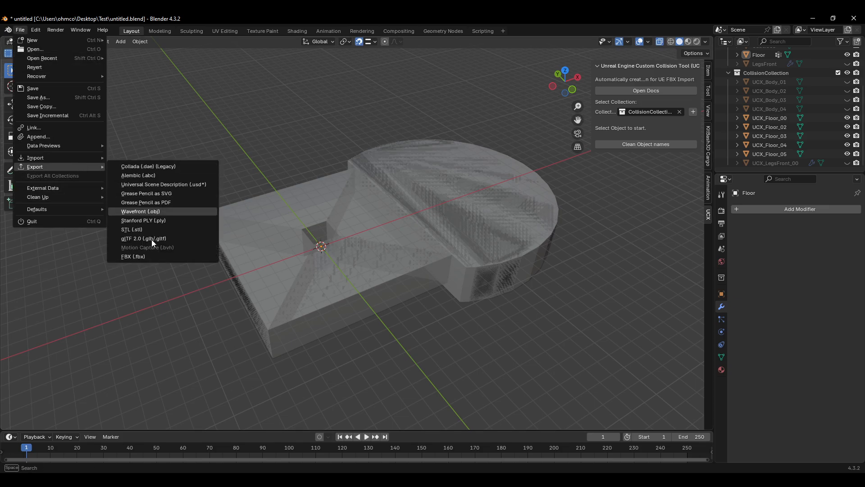
pyautogui.click(147, 255)
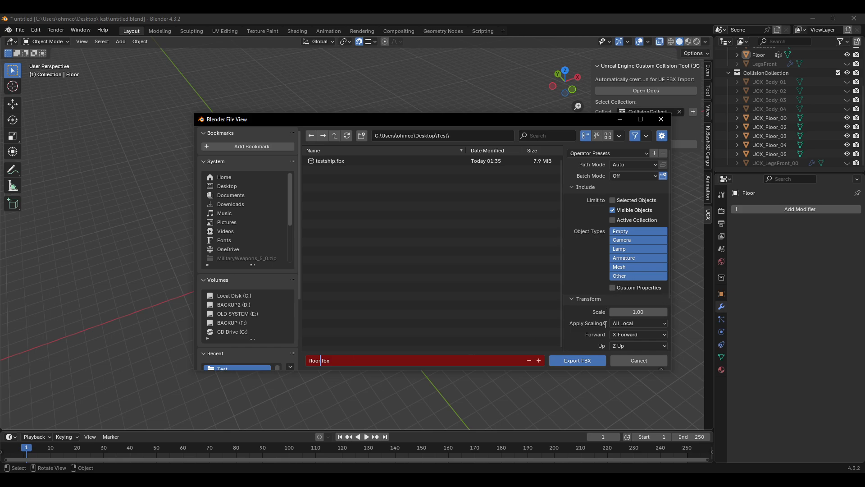
pyautogui.click(577, 361)
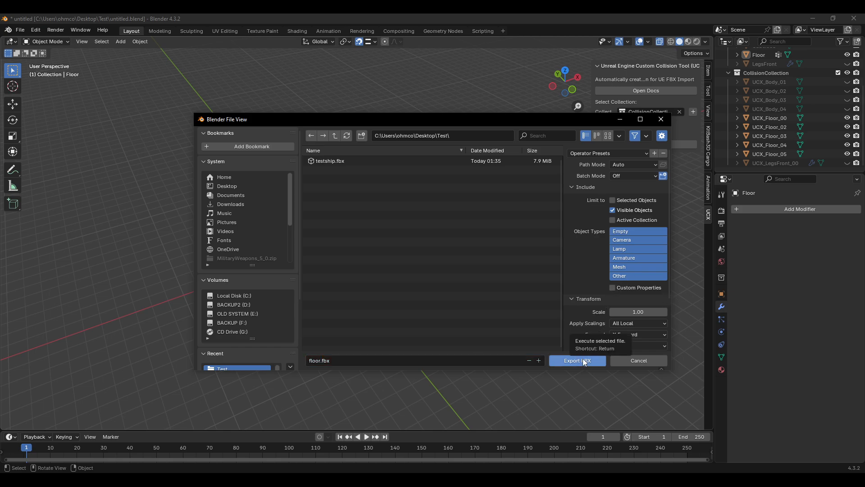
pyautogui.click(575, 359)
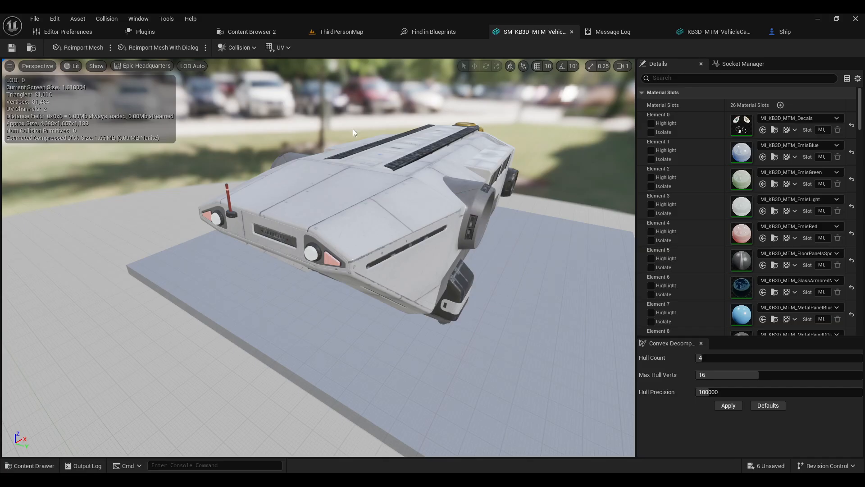
# Step: Switch to Unreal Engine and open the Content Browser
pyautogui.click(264, 32)
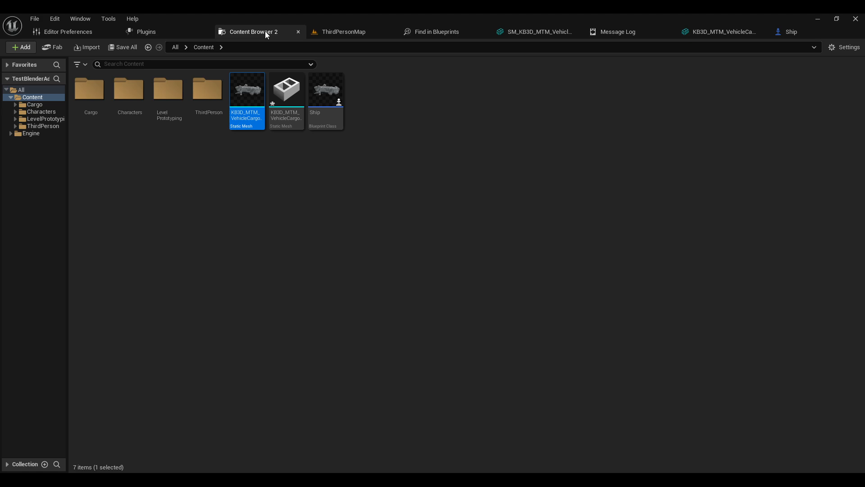
# Step: Import floor.fbx into the Content folder, open the floor mesh and display its simple collision hulls to inspect them
pyautogui.click(302, 193)
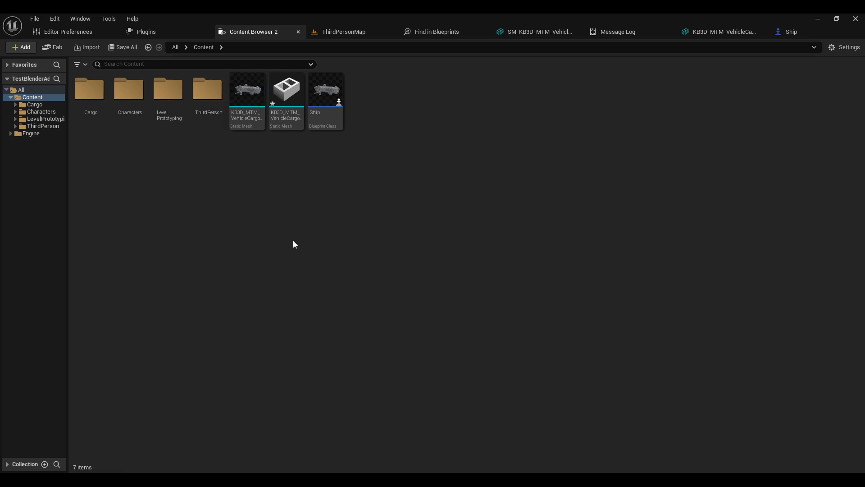
pyautogui.click(652, 384)
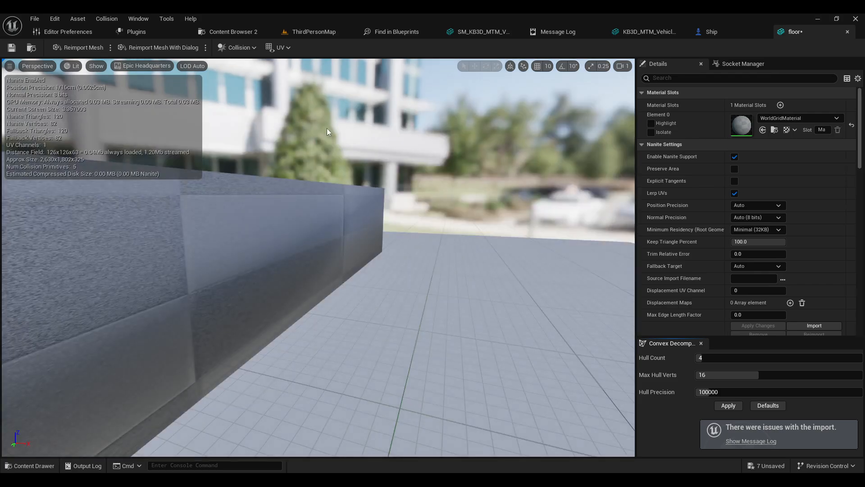
pyautogui.scroll(-5, 421, 185)
pyautogui.moveTo(421, 185)
pyautogui.mouseDown(button='right')
pyautogui.moveTo(416, 244)
pyautogui.moveTo(419, 207)
pyautogui.moveTo(456, 205)
pyautogui.moveTo(489, 255)
pyautogui.moveTo(487, 225)
pyautogui.moveTo(492, 287)
pyautogui.moveTo(420, 182)
pyautogui.moveTo(421, 162)
pyautogui.moveTo(420, 176)
pyautogui.mouseUp(button='right')
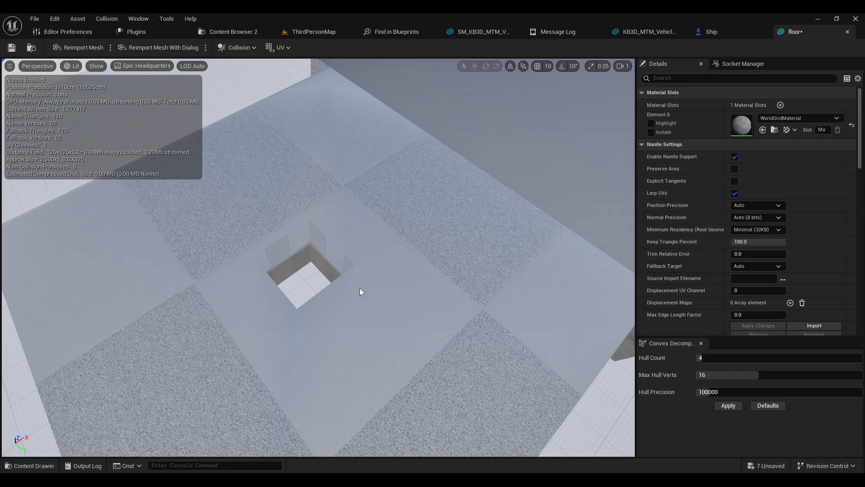
pyautogui.moveTo(367, 289)
pyautogui.mouseDown(button='right')
pyautogui.moveTo(401, 270)
pyautogui.moveTo(370, 280)
pyautogui.mouseUp(button='right')
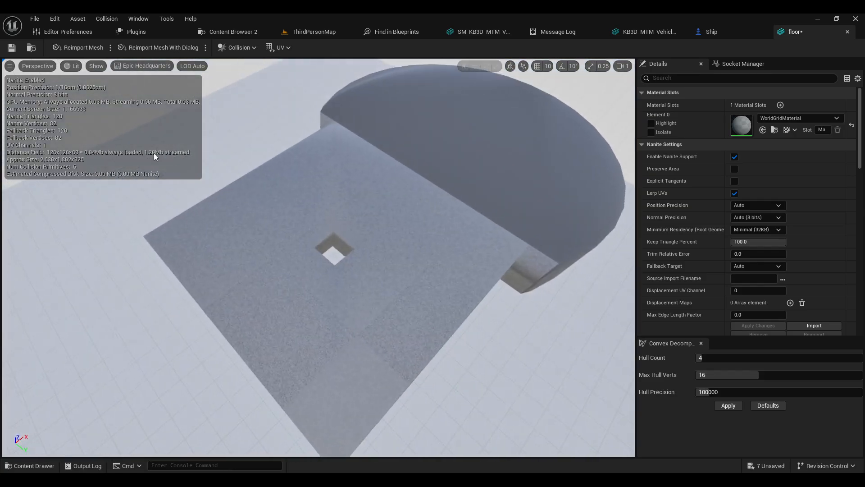
pyautogui.click(98, 67)
pyautogui.click(123, 229)
pyautogui.moveTo(301, 243); pyautogui.dragTo(239, 225, button='right')
pyautogui.moveTo(296, 242); pyautogui.dragTo(280, 246, button='right')
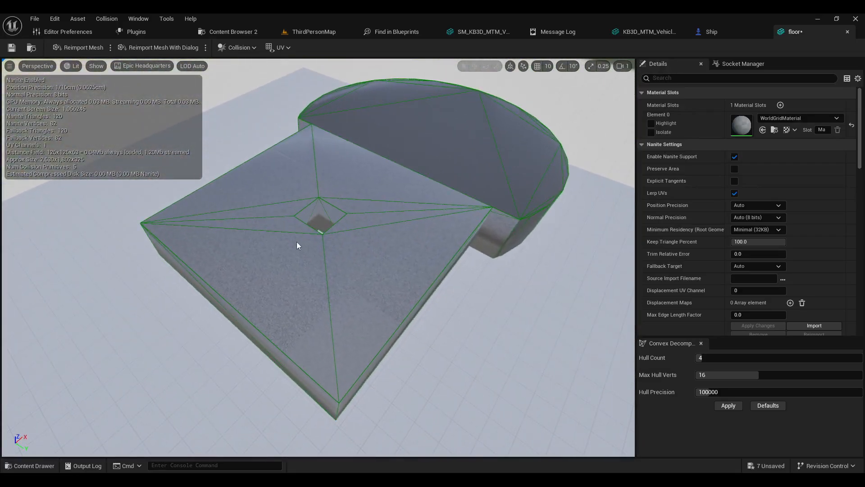
pyautogui.moveTo(320, 208); pyautogui.dragTo(346, 208, button='right')
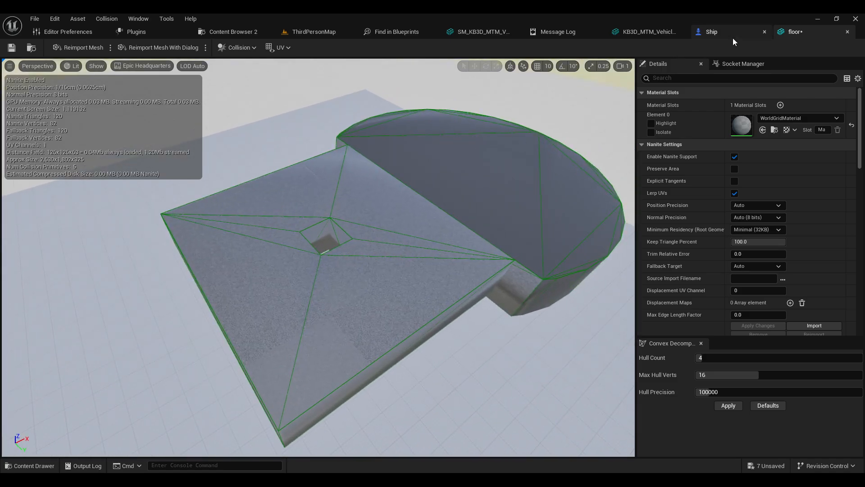
# Step: Place the floor static mesh into the ThirdPersonMap level beside the cargo ship
pyautogui.click(316, 32)
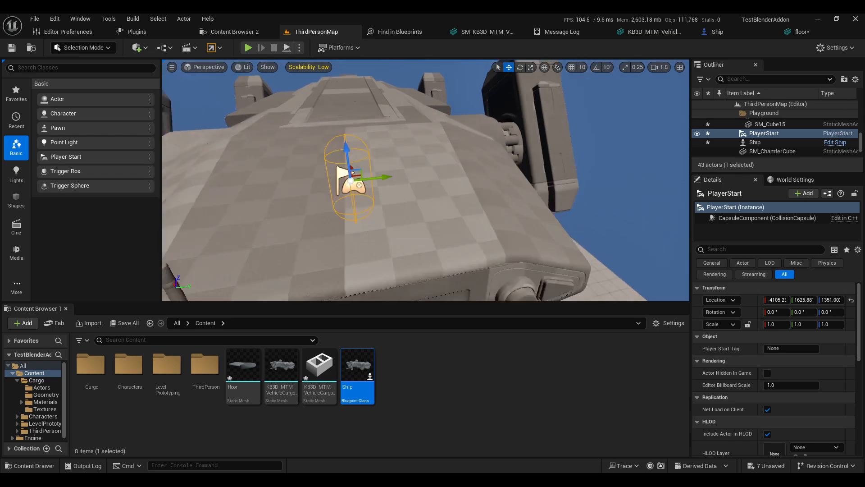
pyautogui.press('s')
pyautogui.moveTo(352, 151); pyautogui.dragTo(306, 162, button='right')
pyautogui.press('d')
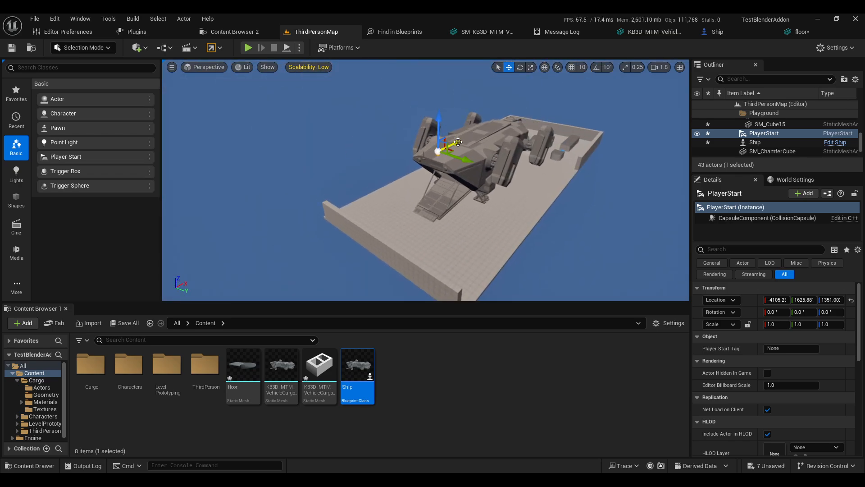
pyautogui.moveTo(379, 155); pyautogui.dragTo(391, 221)
pyautogui.press('w')
pyautogui.moveTo(416, 226); pyautogui.dragTo(455, 270, button='right')
pyautogui.moveTo(246, 372); pyautogui.dragTo(411, 185)
pyautogui.press('f')
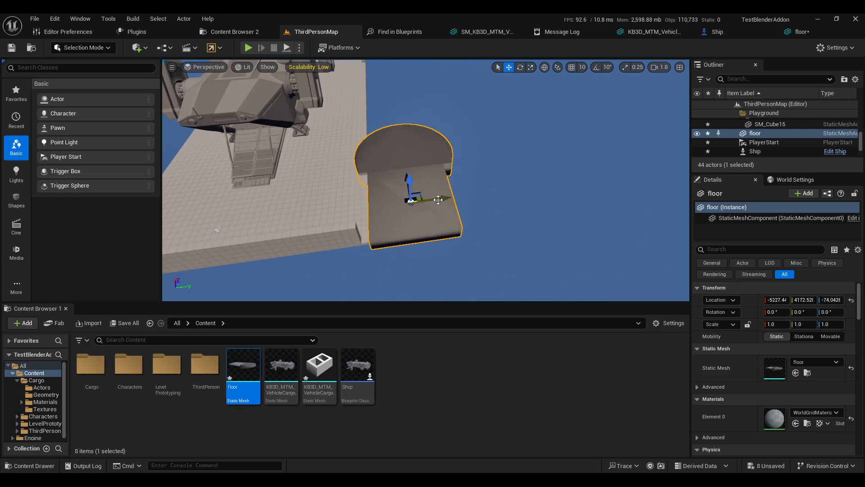
# Step: Move the PlayerStart next to the floor and start Play in Editor
pyautogui.click(217, 231)
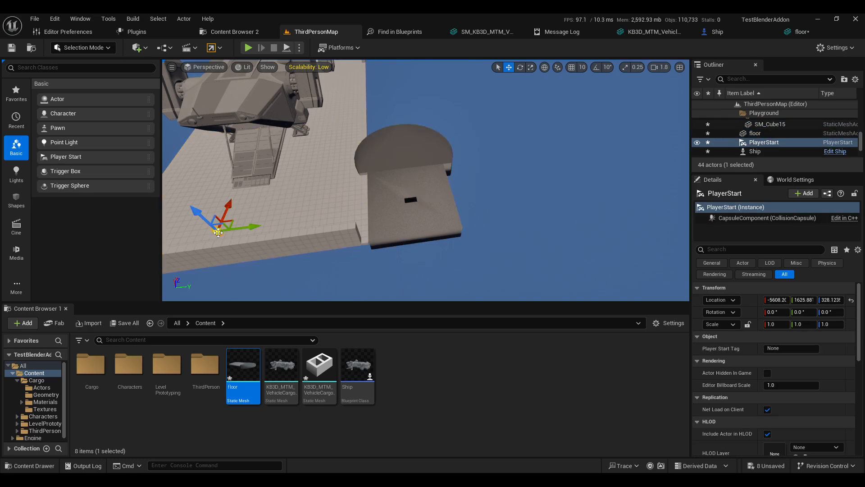
pyautogui.moveTo(251, 228); pyautogui.dragTo(352, 191)
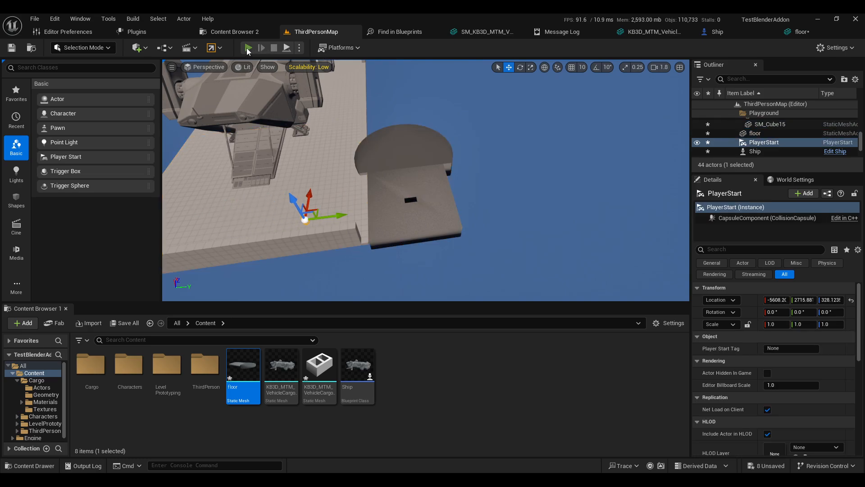
pyautogui.click(247, 48)
# Step: Walk and jump the character across the floor, around its curved edge and into the hole, then stop playing
pyautogui.press('w')
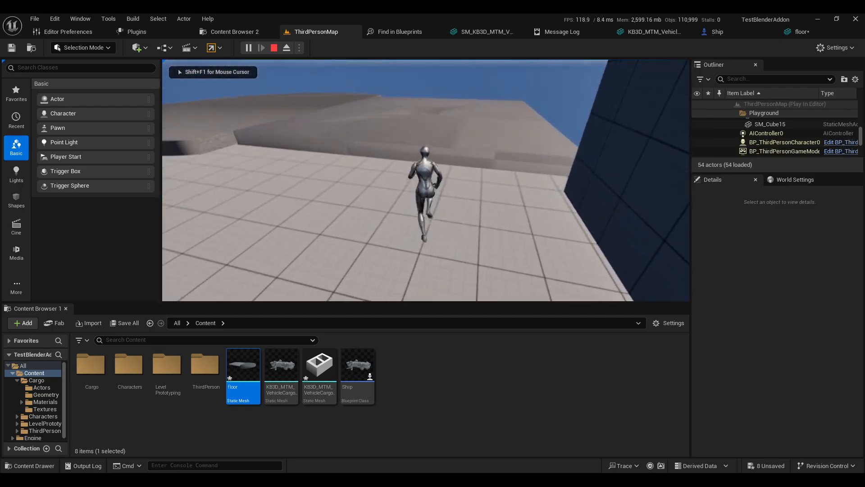
pyautogui.press('space')
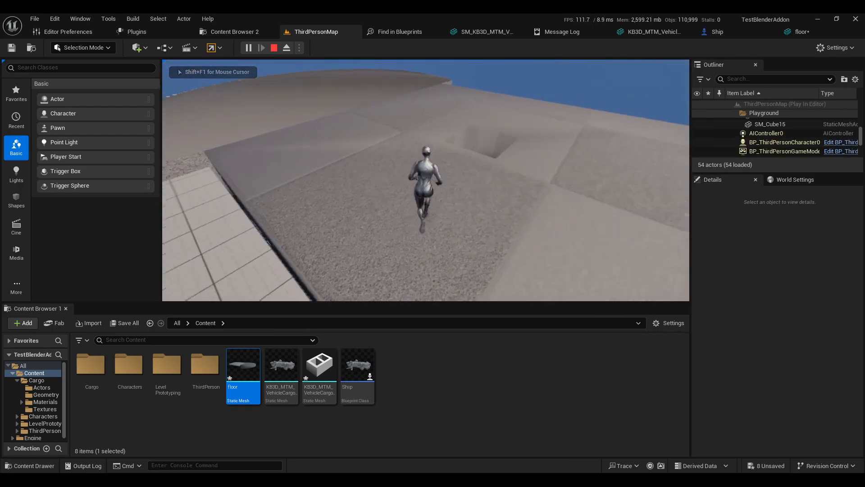
pyautogui.press('w')
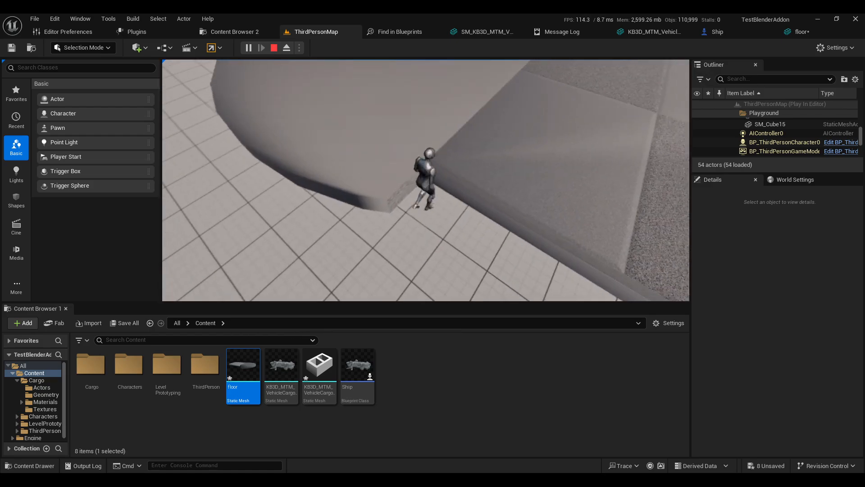
pyautogui.press('a')
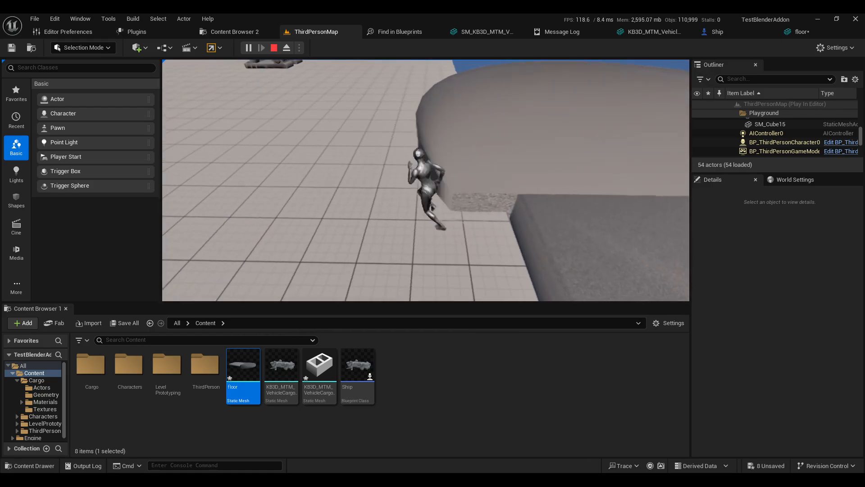
pyautogui.press('w')
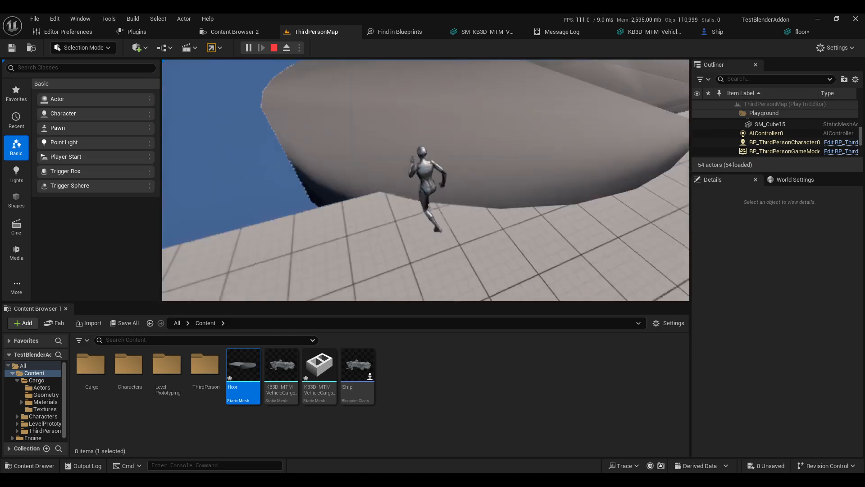
pyautogui.press('w')
pyautogui.press('space')
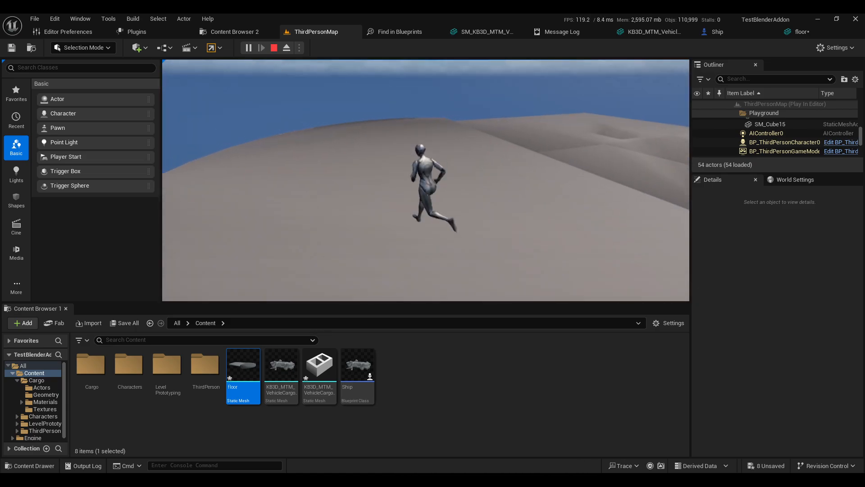
pyautogui.press('w')
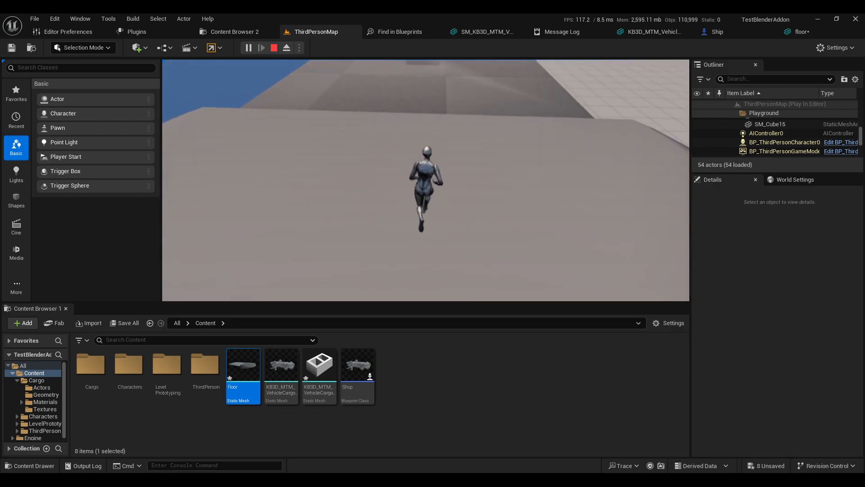
pyautogui.press('w')
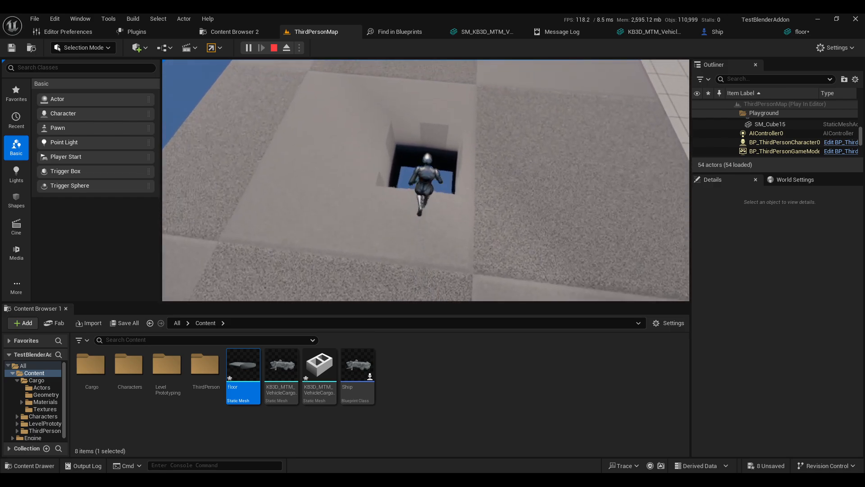
pyautogui.press('w')
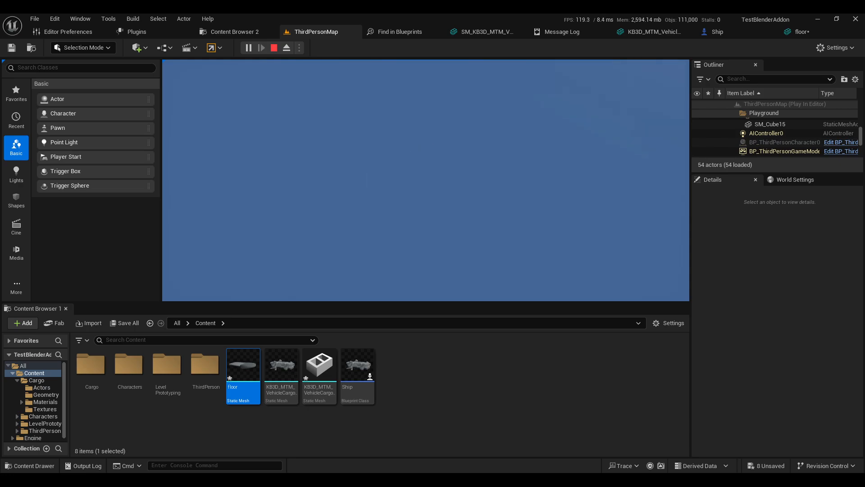
pyautogui.press('Escape')
pyautogui.press('e')
pyautogui.moveTo(426, 180)
pyautogui.mouseDown(button='right')
pyautogui.moveTo(433, 117)
pyautogui.moveTo(419, 194)
pyautogui.mouseUp(button='right')
pyautogui.press('s')
pyautogui.moveTo(566, 176); pyautogui.dragTo(543, 178, button='right')
pyautogui.press('w')
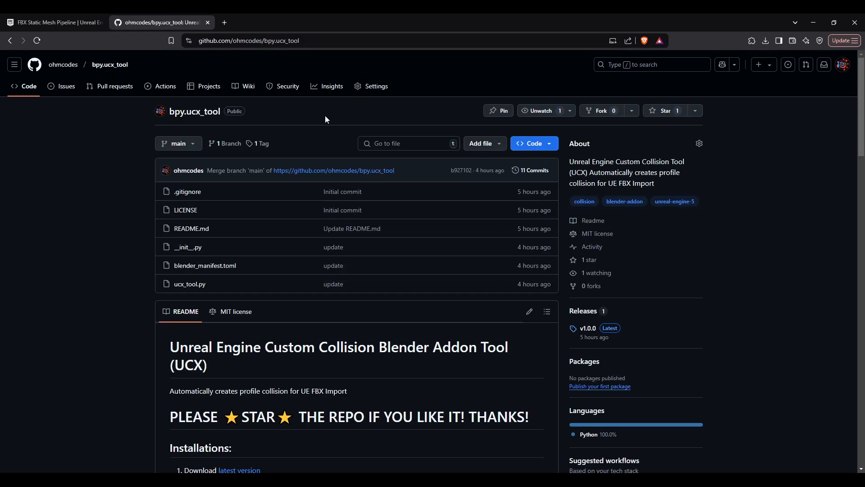
# Step: Scroll through the bpy.ucx_tool GitHub repository README in the browser
pyautogui.scroll(-2, 283, 298)
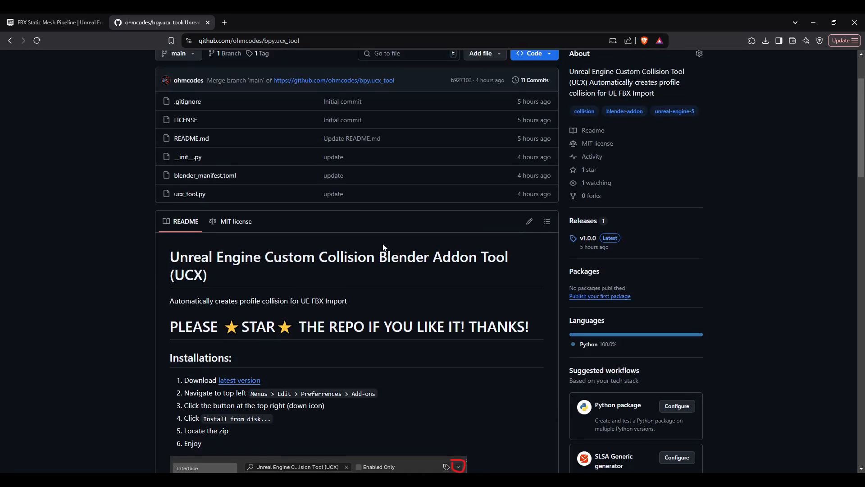